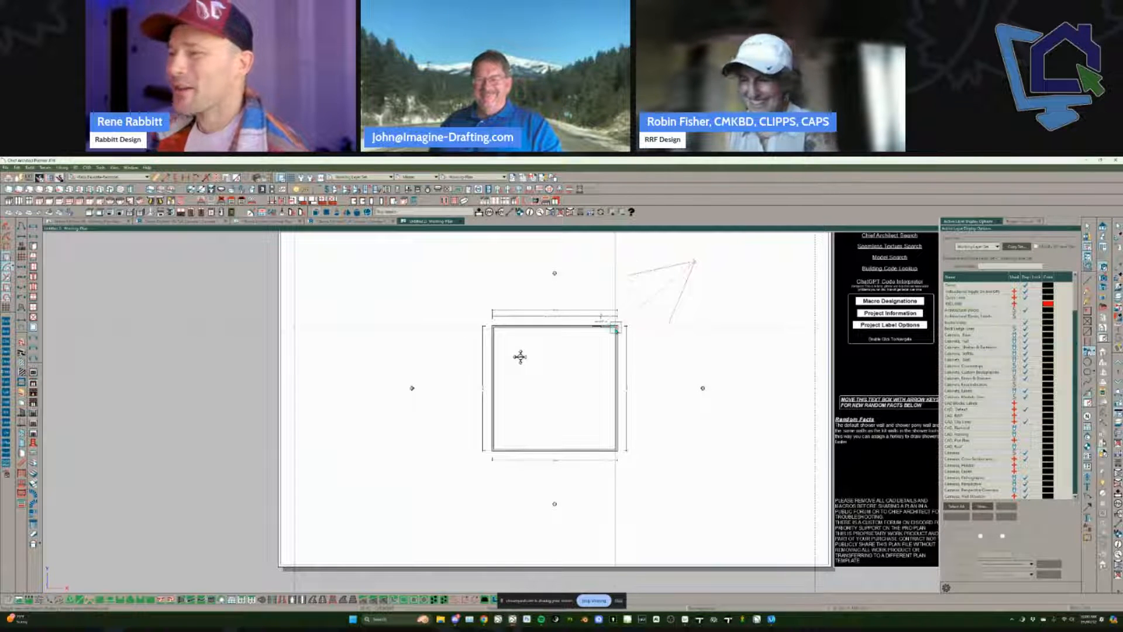
Step: Create a full camera view in the plan, aimed at the building's upper-right corner by the window
drag(694, 262, 615, 329)
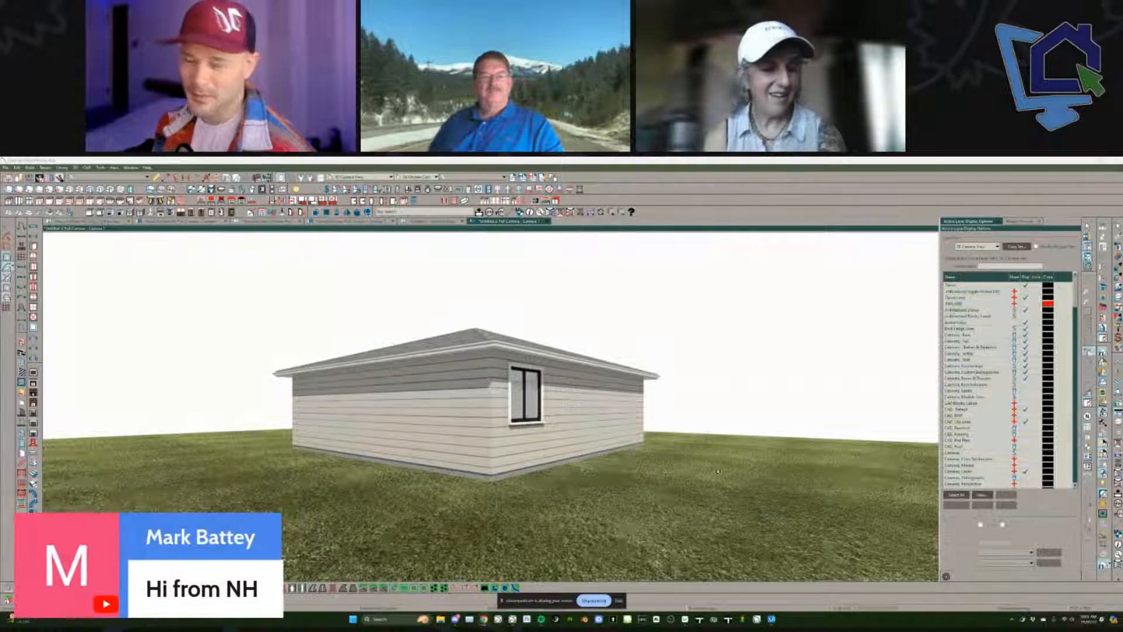
middle_drag(819, 322, 794, 327)
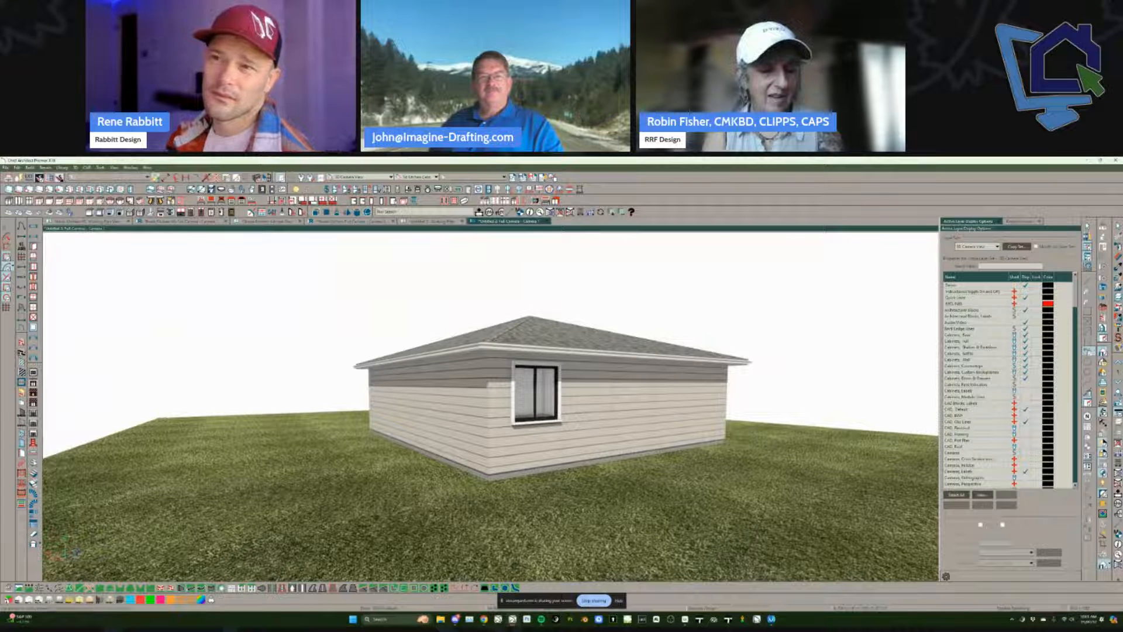
Step: Draw a horizontal dimension line across the exterior wall containing the window, using the view's current dimension defaults
click(596, 436)
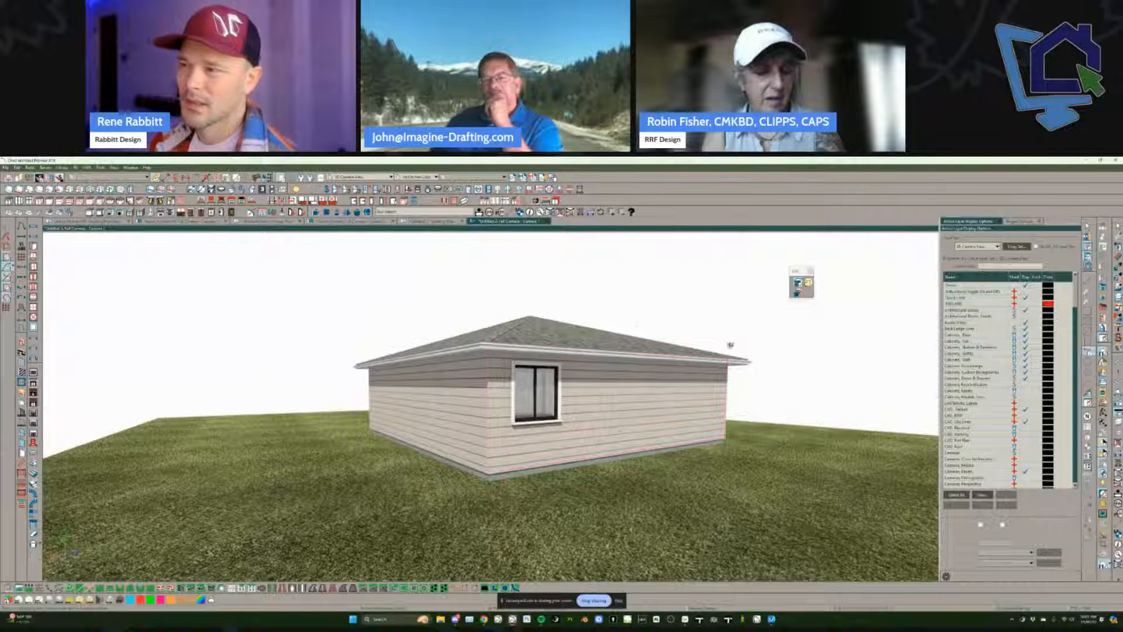
scroll(571, 331, up, 4)
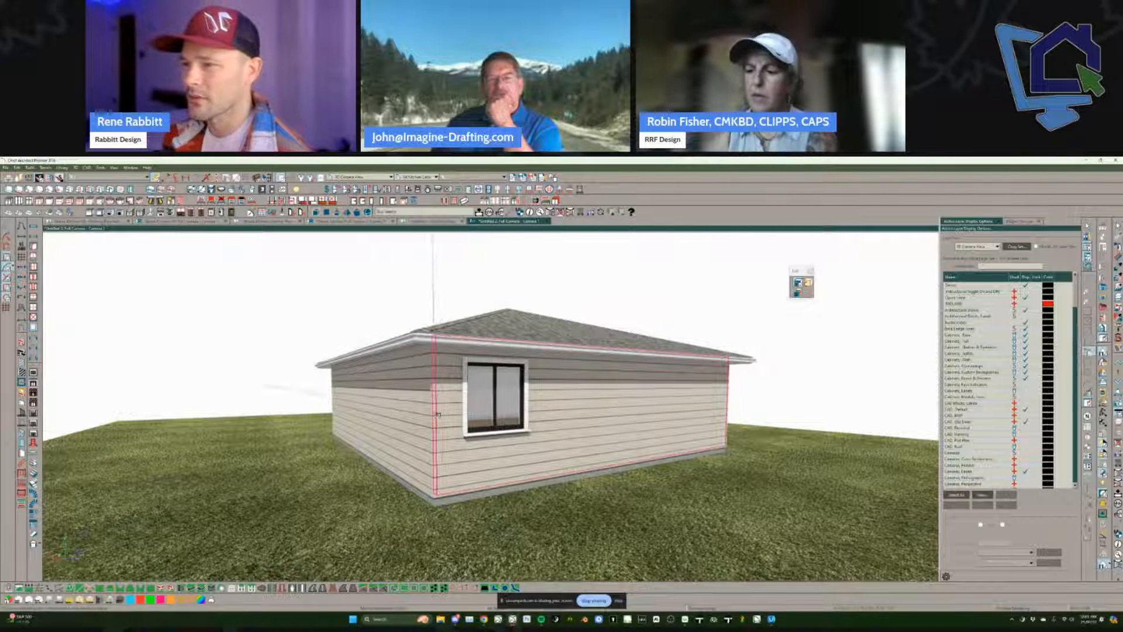
scroll(696, 346, up, 3)
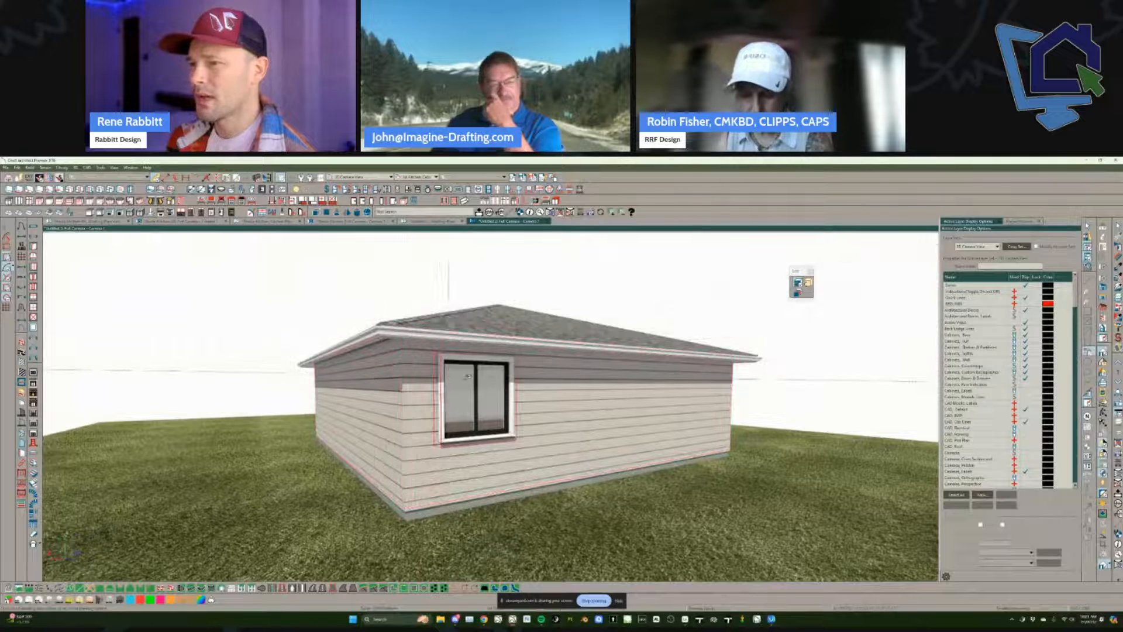
scroll(422, 362, up, 3)
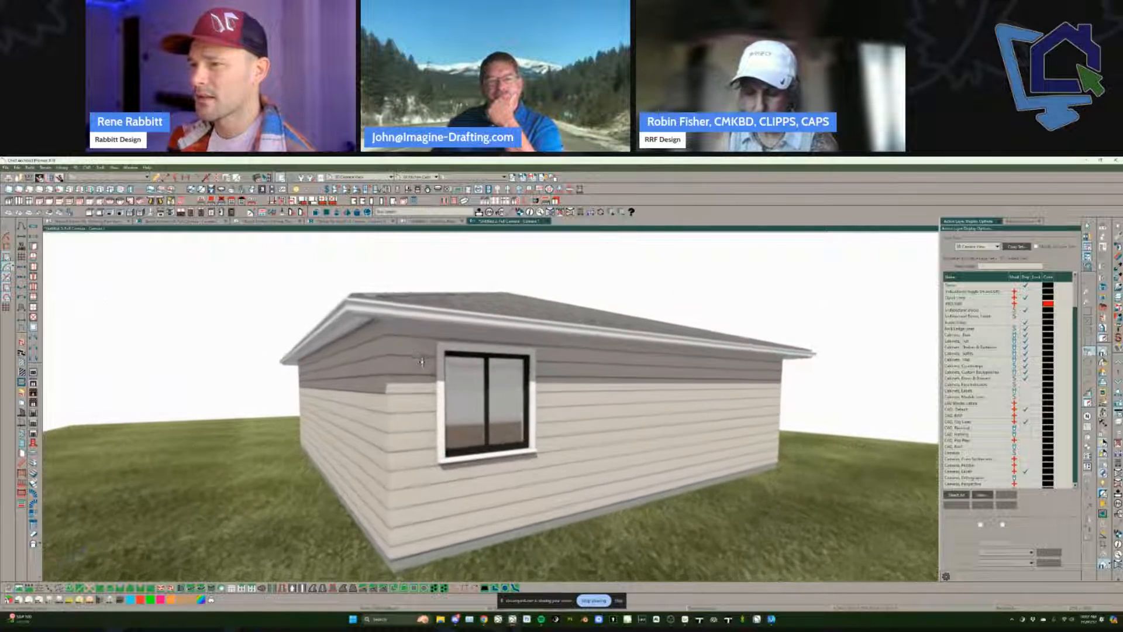
click(423, 349)
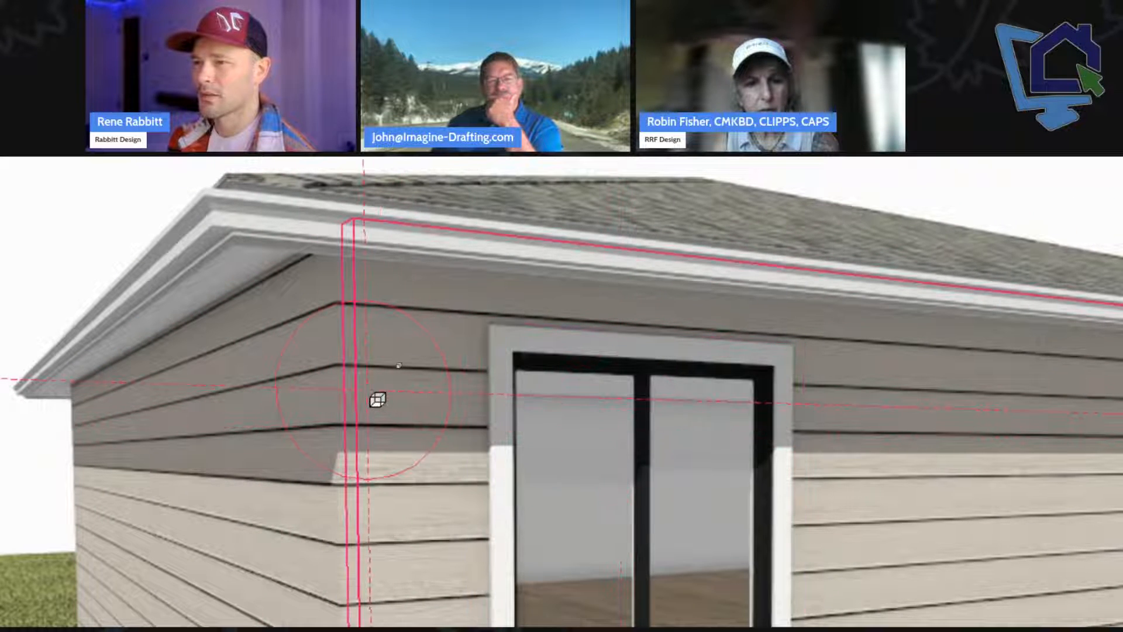
key(Right)
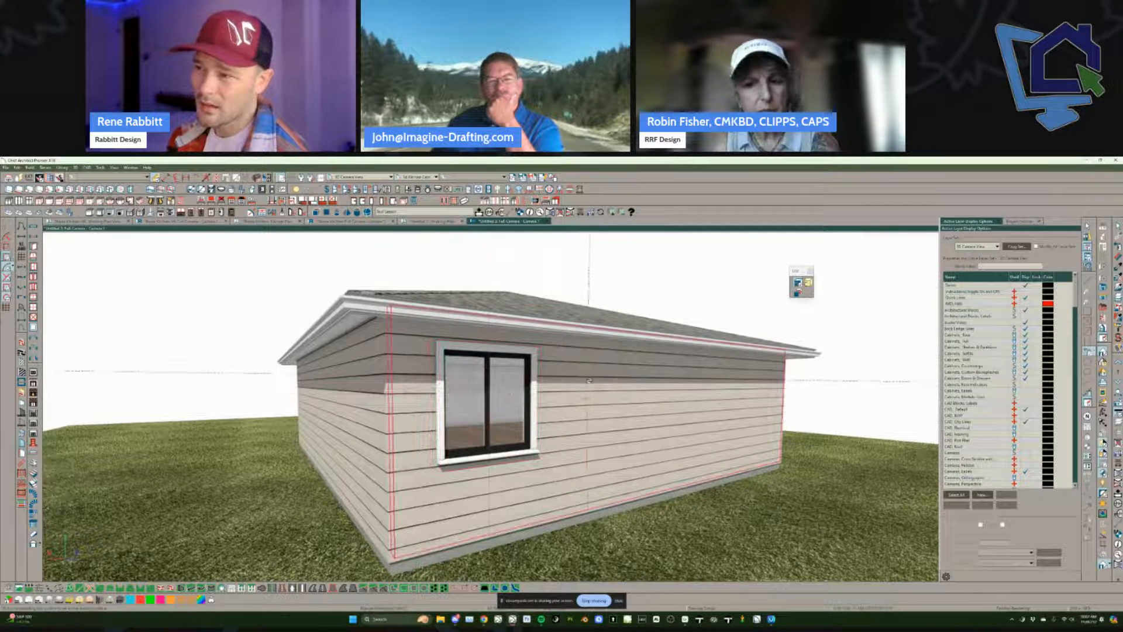
mouse_move(577, 378)
mouse_down()
mouse_move(575, 404)
mouse_move(540, 427)
mouse_up()
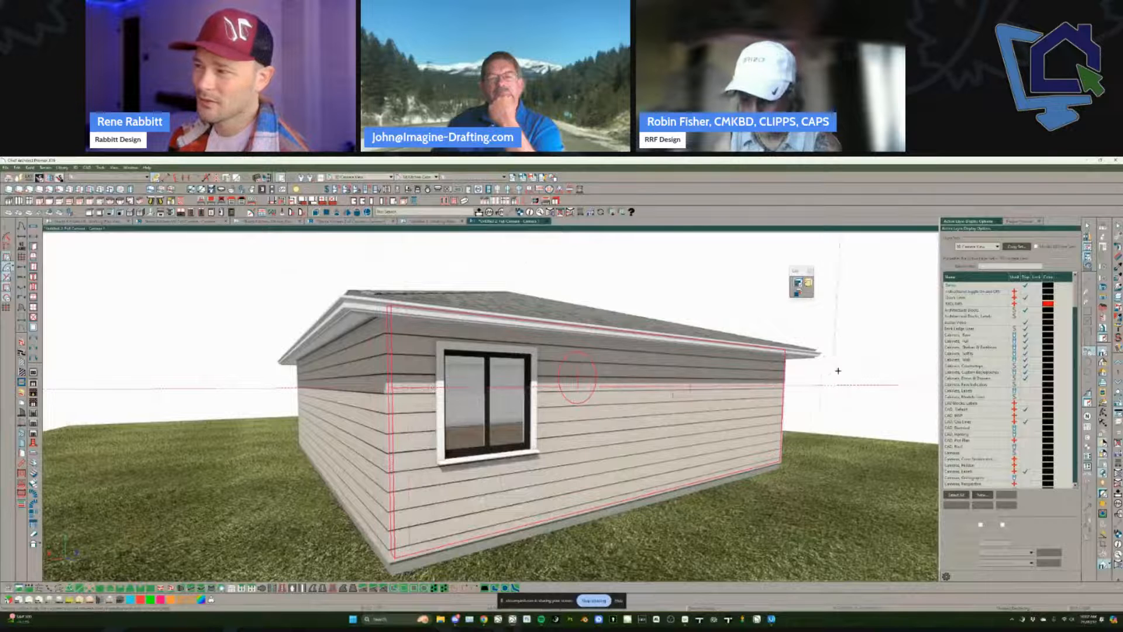
drag(838, 370, 847, 373)
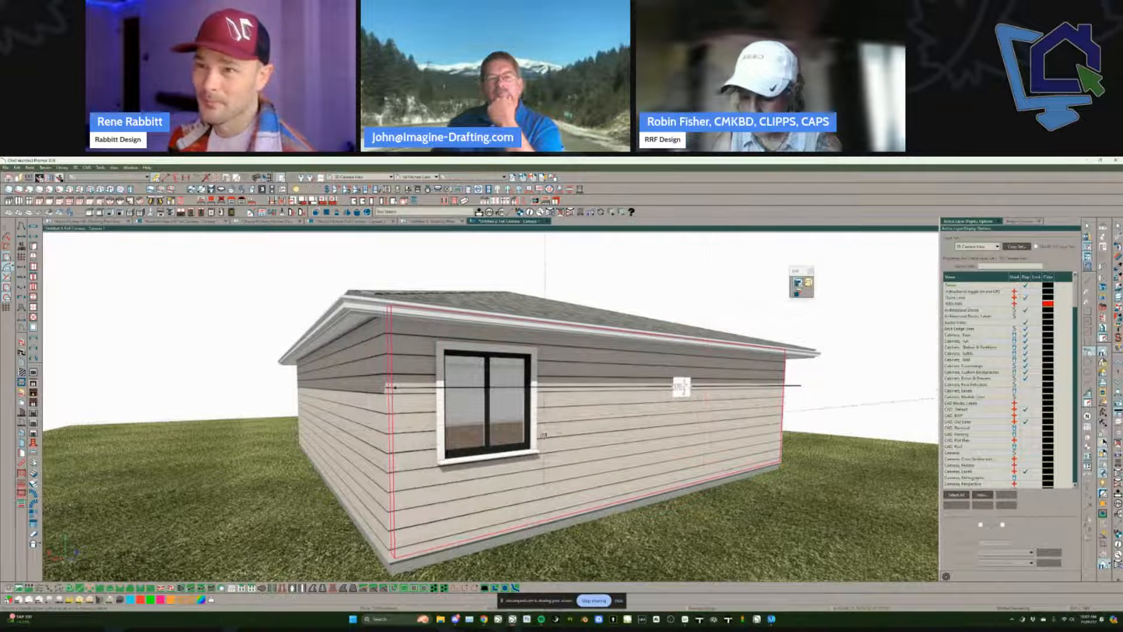
middle_drag(442, 400, 492, 436)
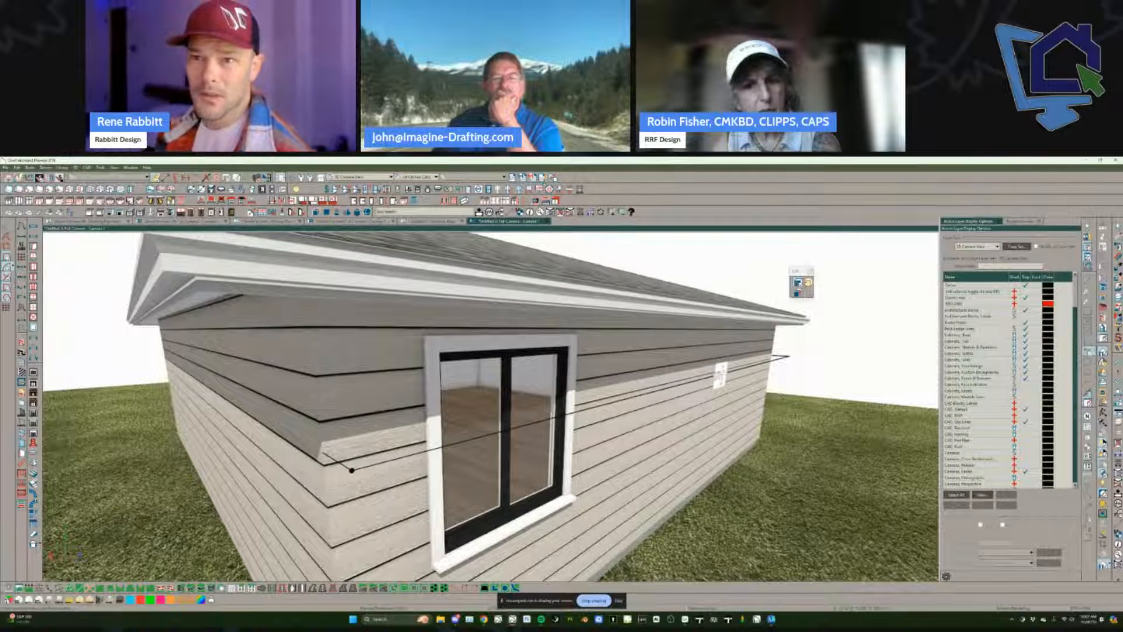
Step: Change the camera's dimension defaults to -Rabs Favorite-New Construction in the Full Camera Specification
click(10, 177)
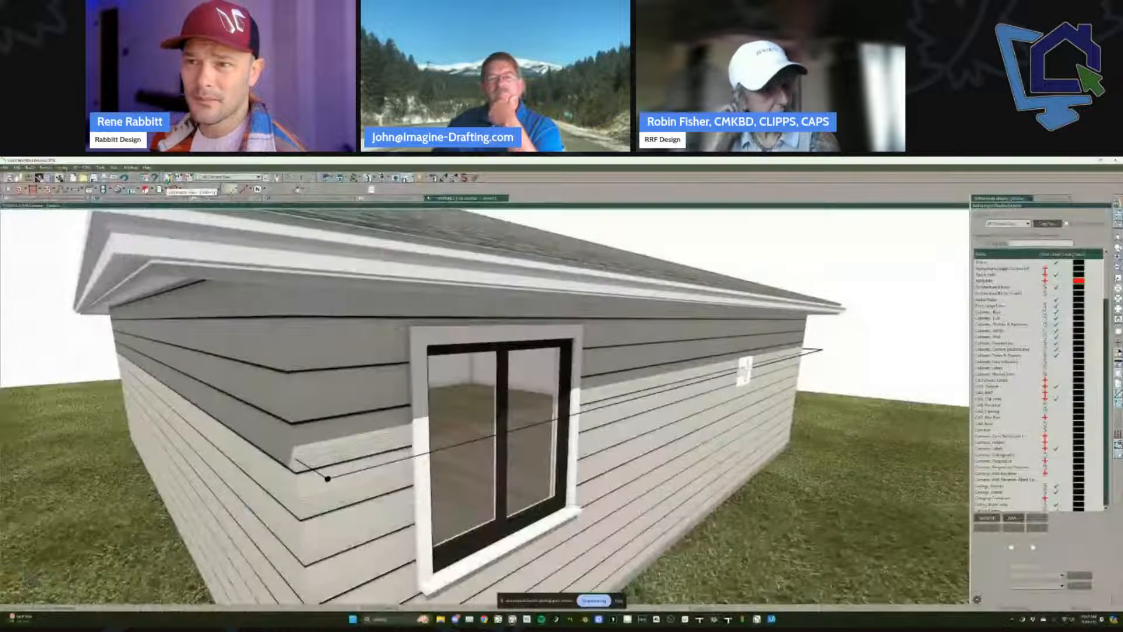
click(168, 216)
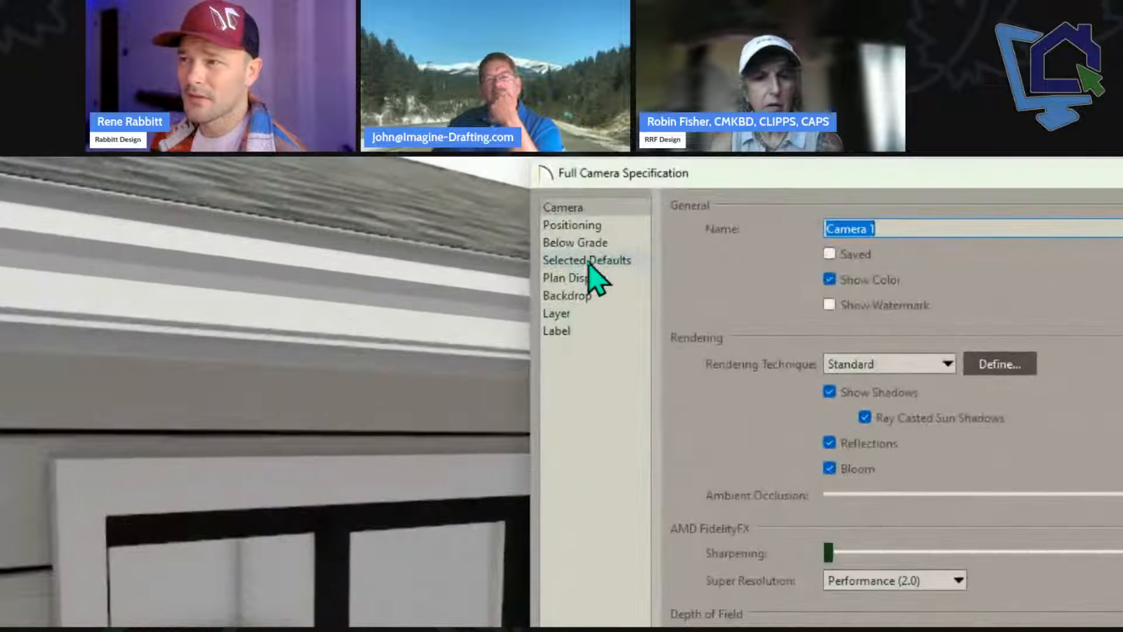
click(589, 262)
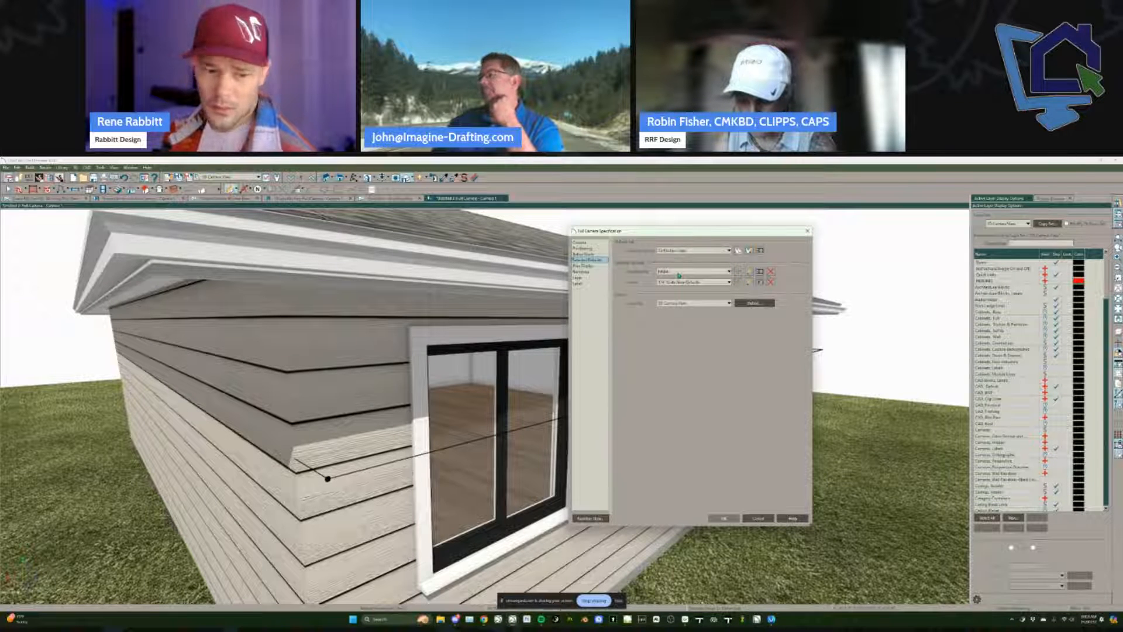
click(678, 275)
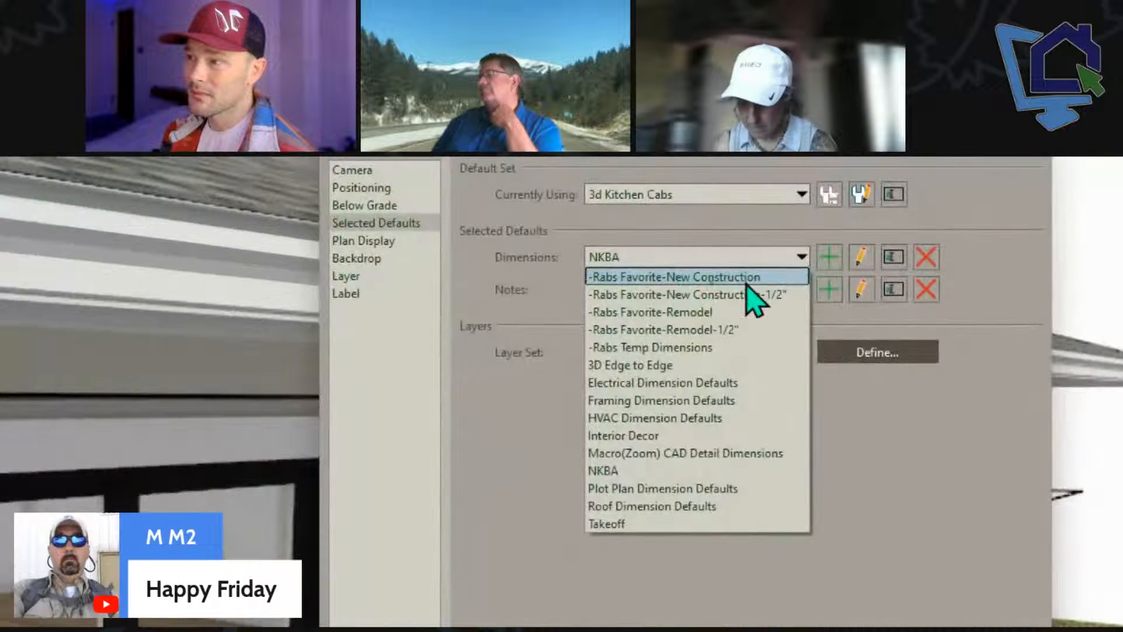
click(713, 279)
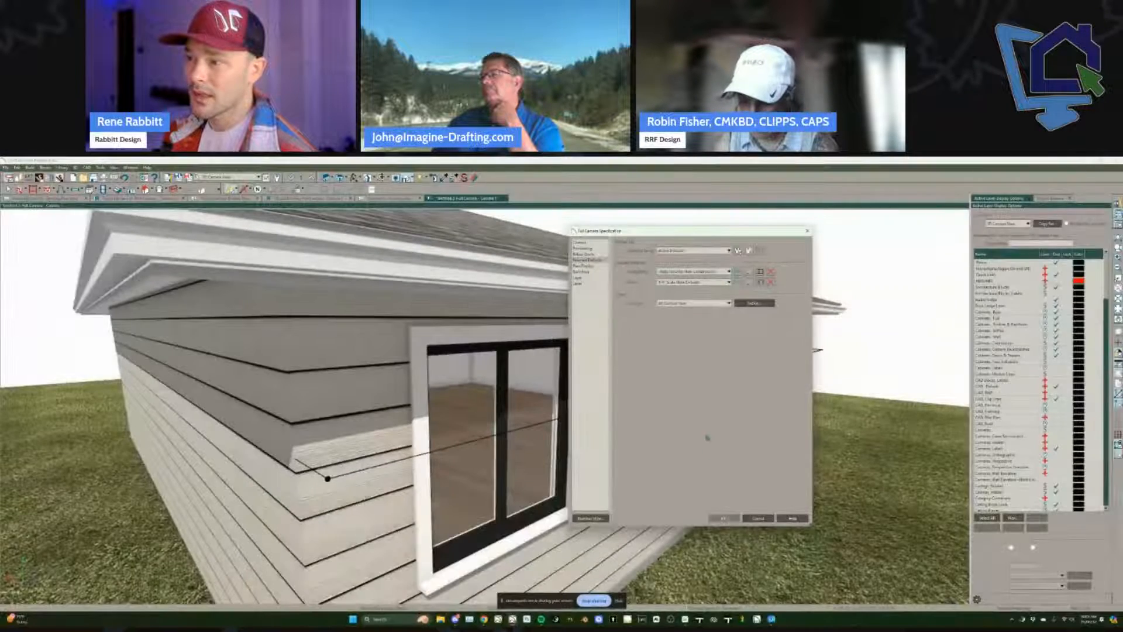
click(723, 519)
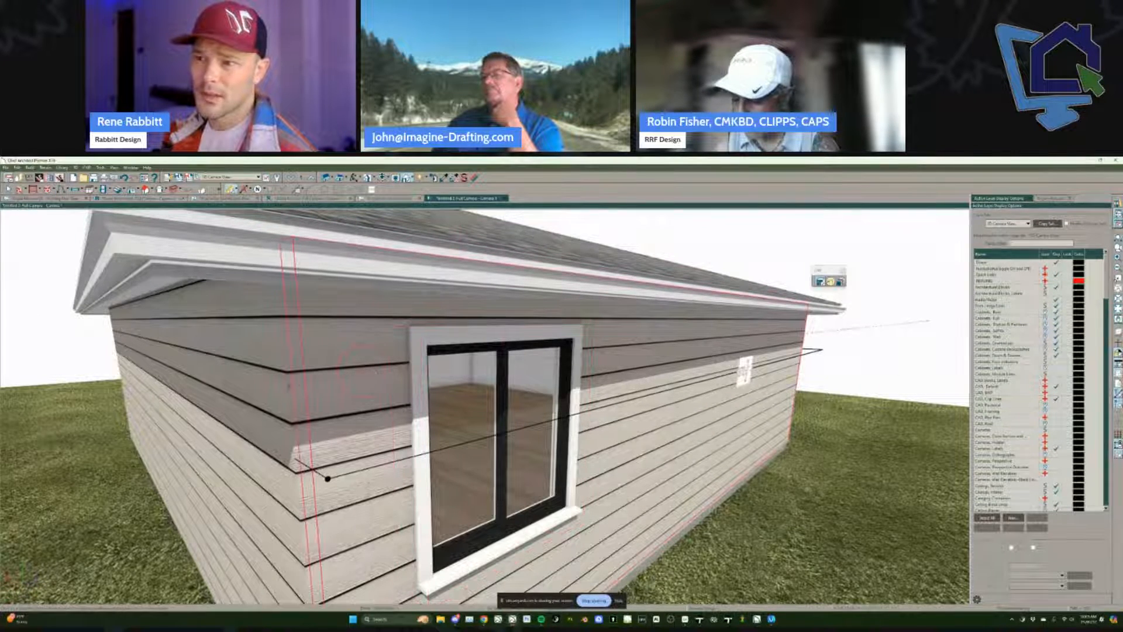
Step: Draw a second dimension line across the window wall, above the existing dimension, using the new defaults
click(478, 463)
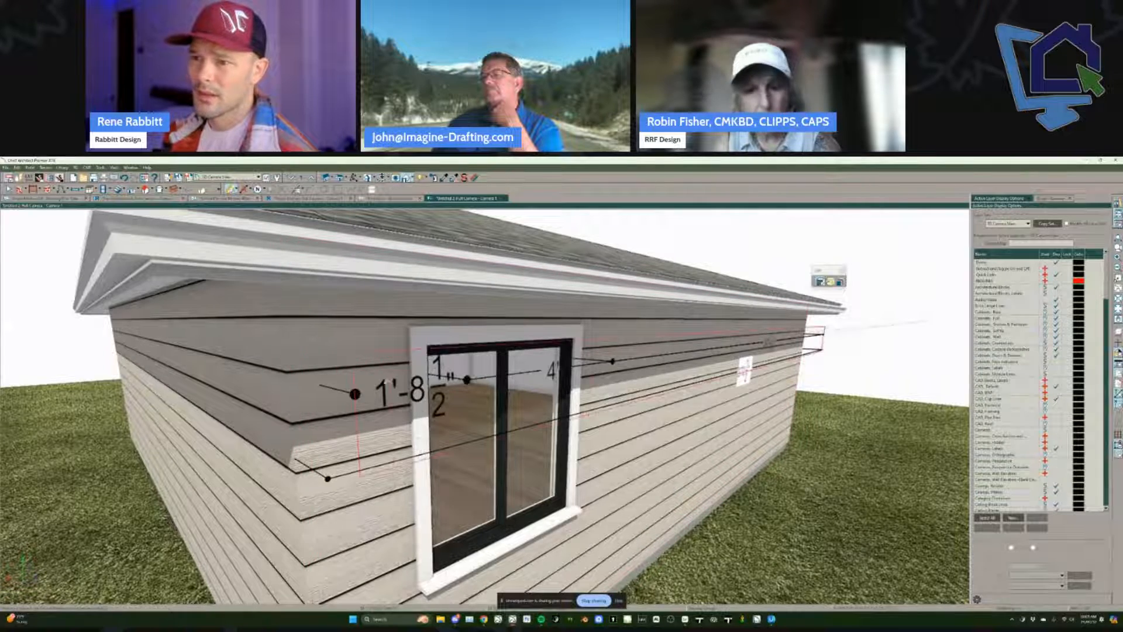
middle_drag(478, 462, 540, 416)
scroll(434, 424, up, 3)
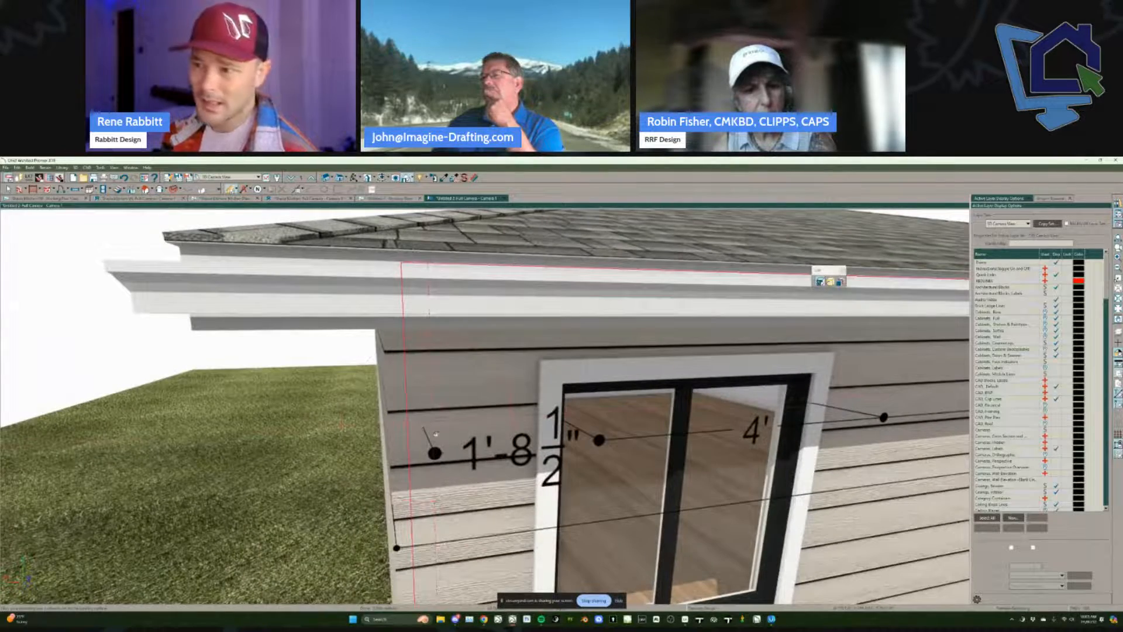
Step: Examine both dimension lines along the wall, comparing their number formats, text backgrounds and how each treats the window
middle_drag(436, 434, 440, 446)
middle_drag(784, 452, 451, 435)
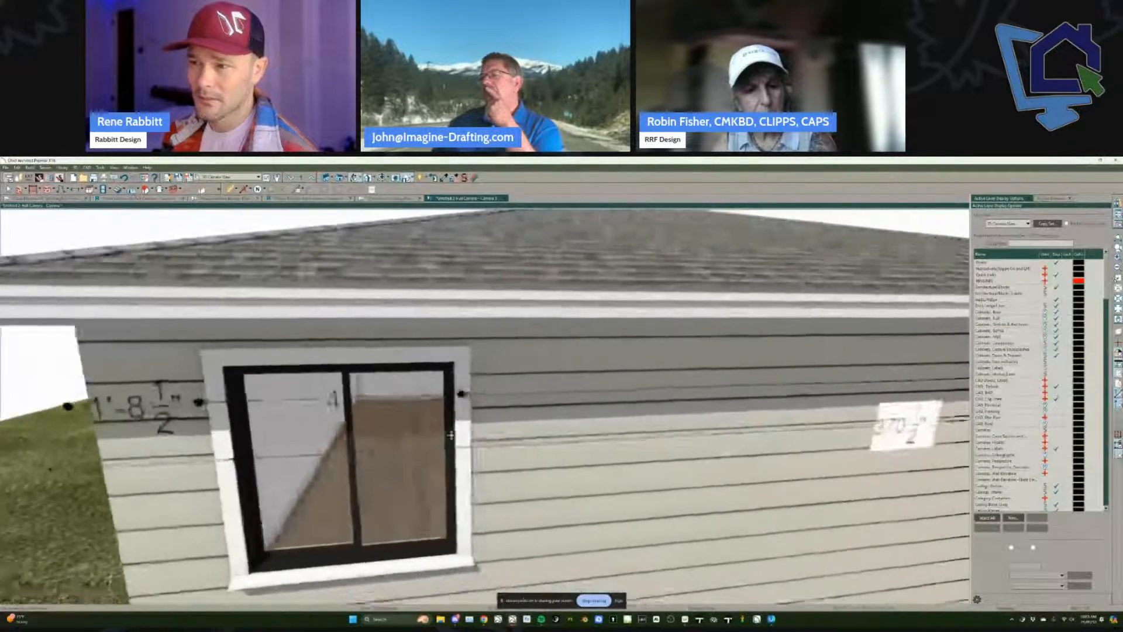
scroll(450, 436, down, 6)
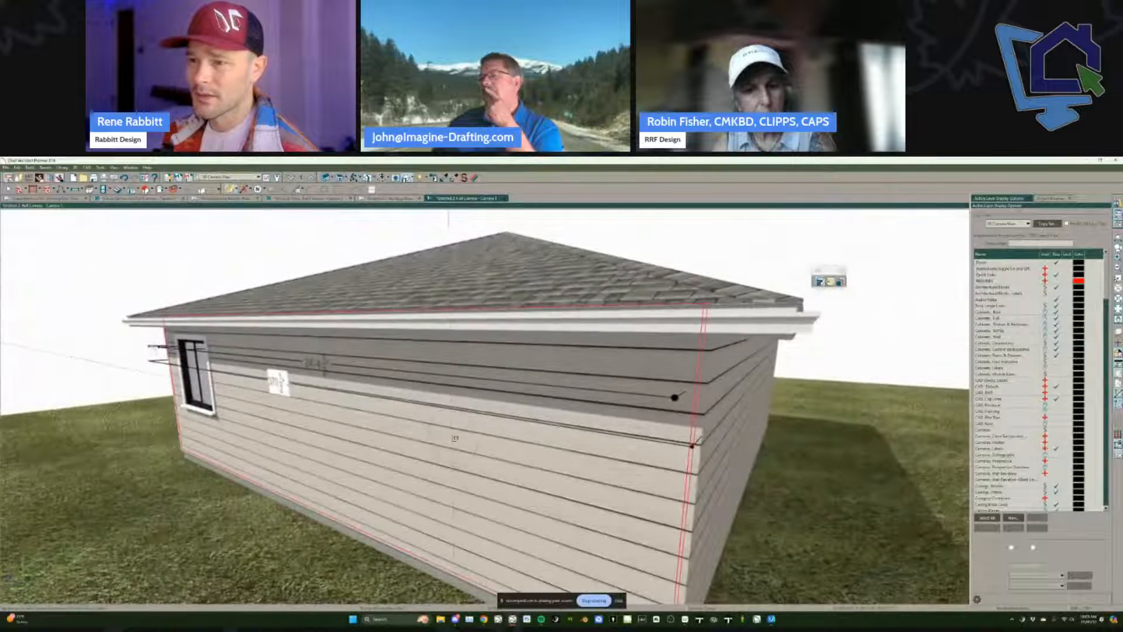
scroll(455, 438, up, 1)
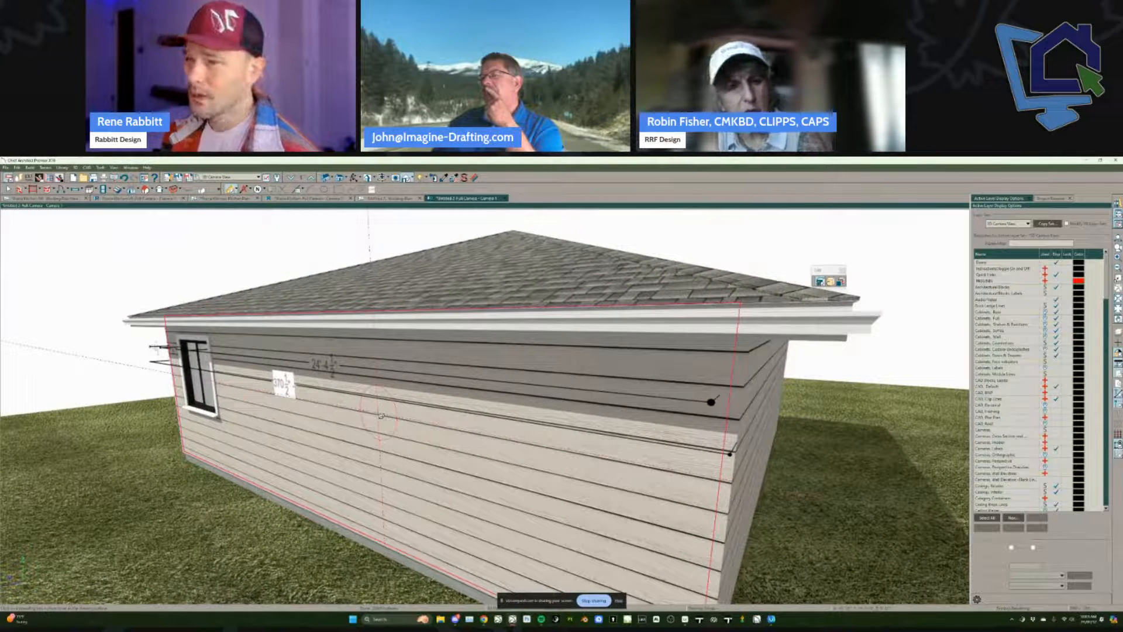
scroll(380, 416, up, 3)
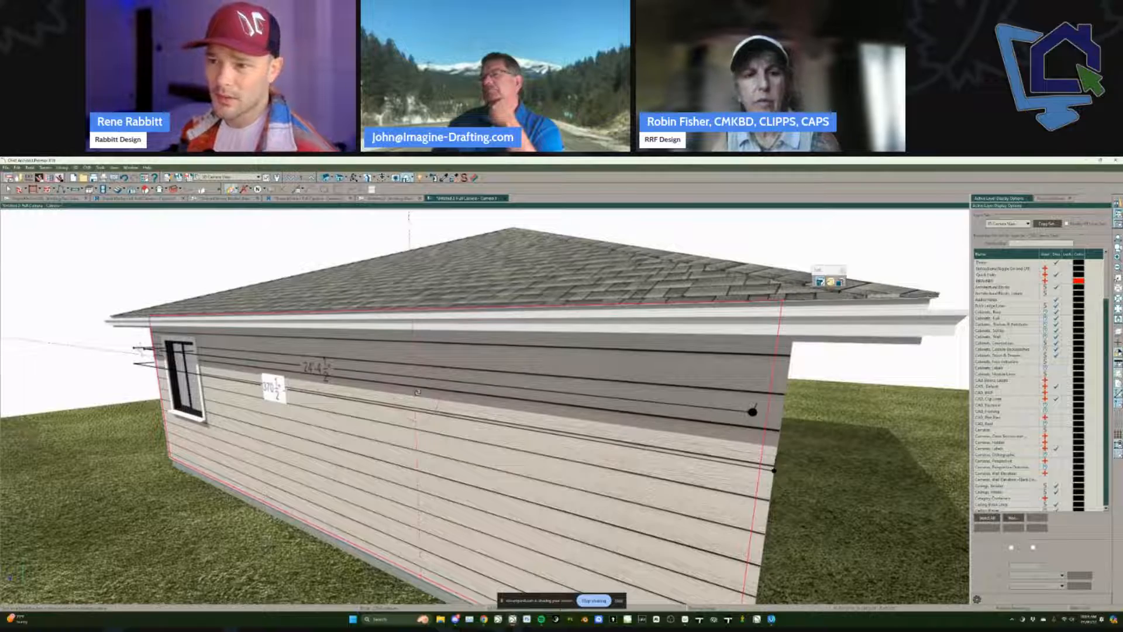
scroll(417, 392, up, 4)
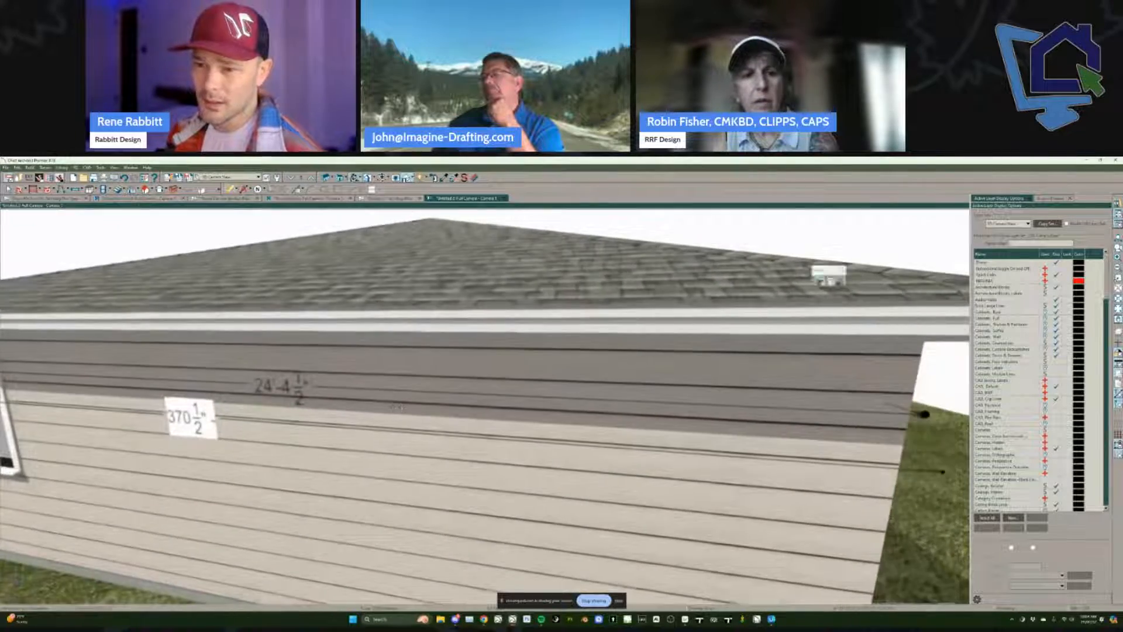
scroll(397, 407, up, 5)
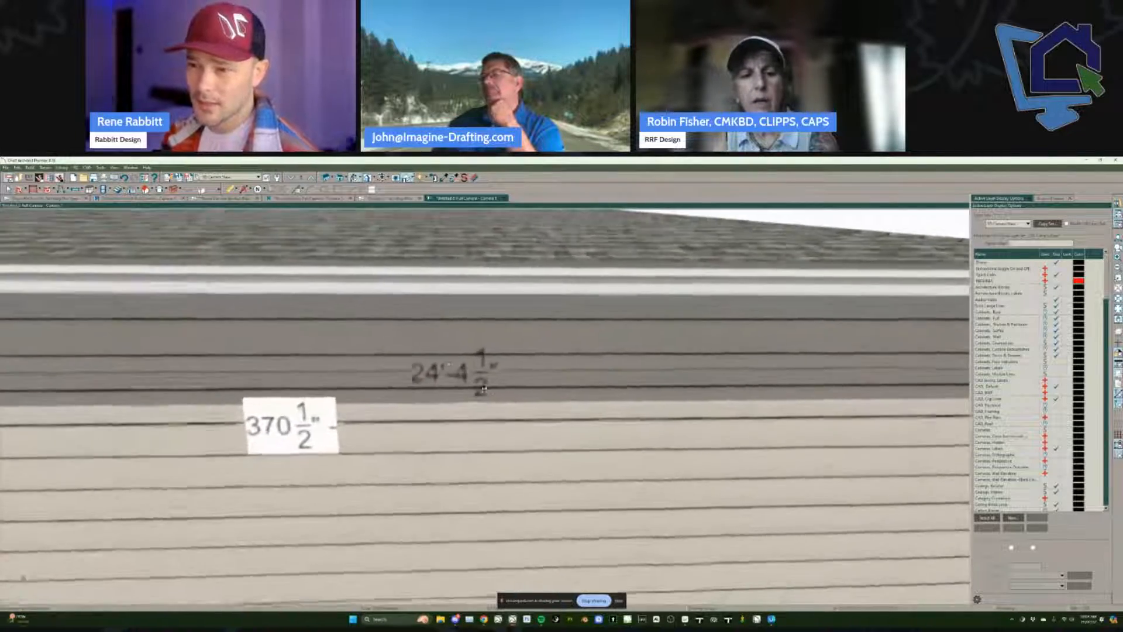
scroll(476, 427, down, 2)
click(477, 427)
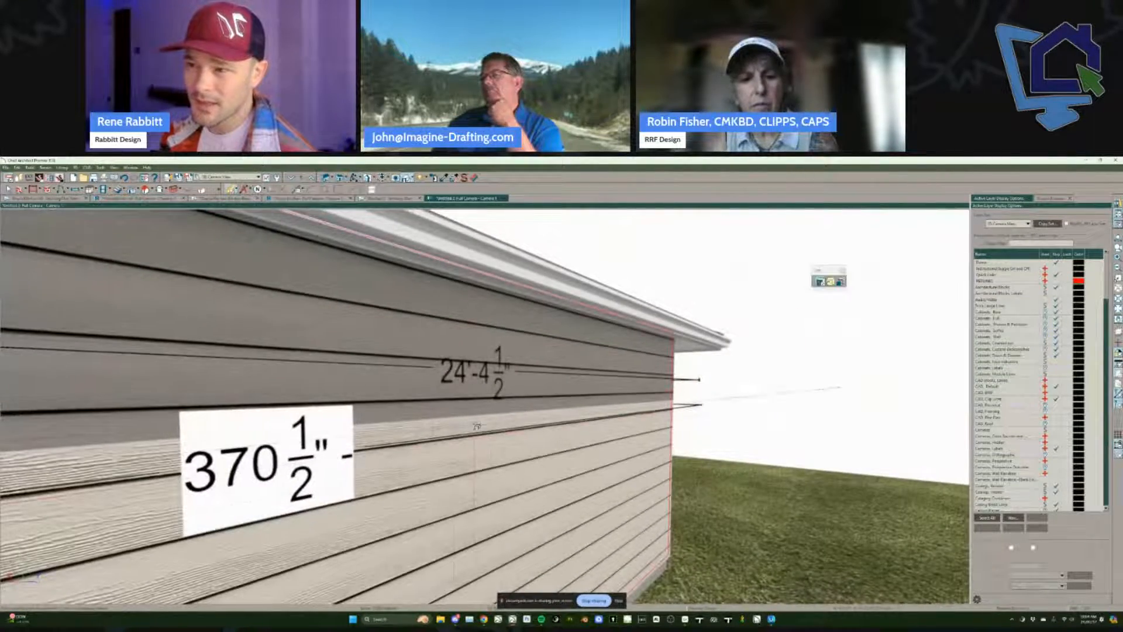
click(264, 489)
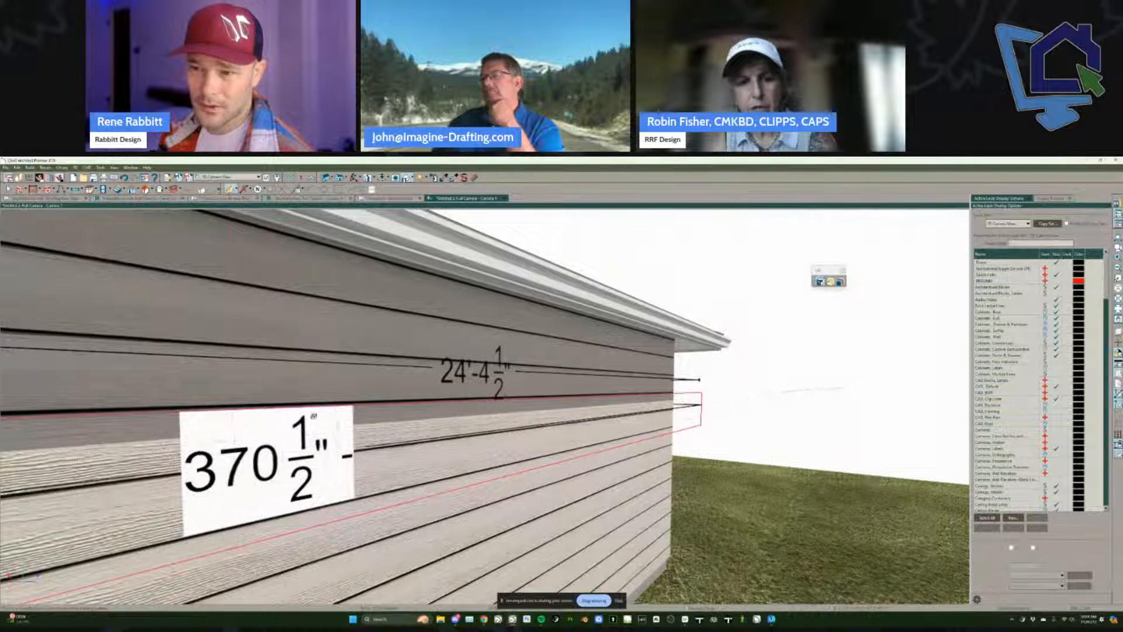
click(460, 396)
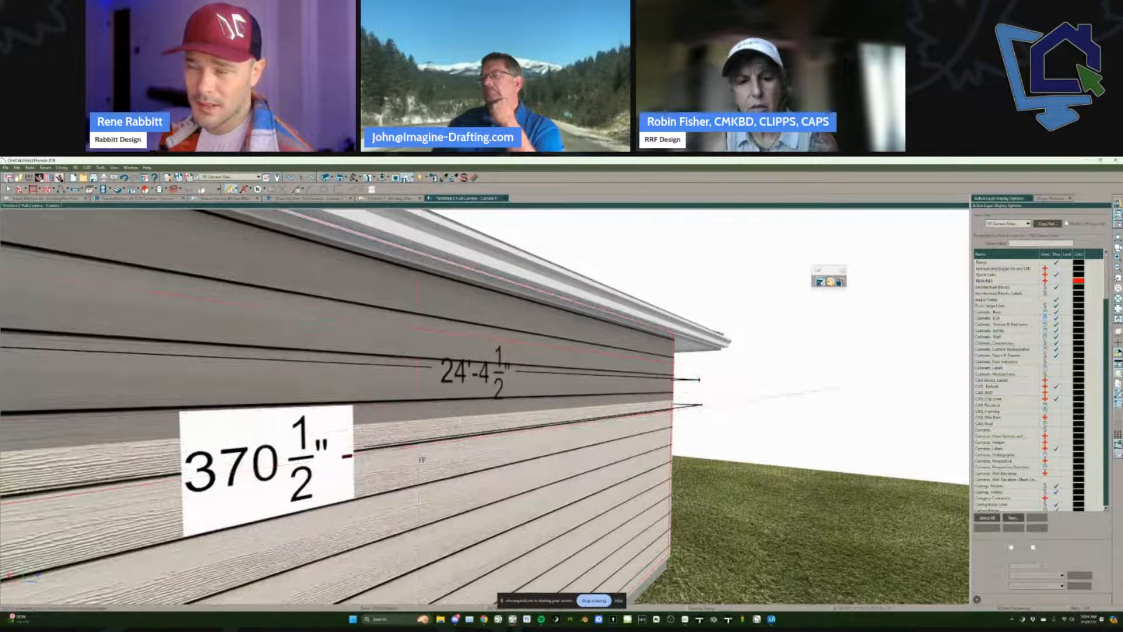
middle_drag(480, 380, 425, 474)
scroll(425, 475, down, 5)
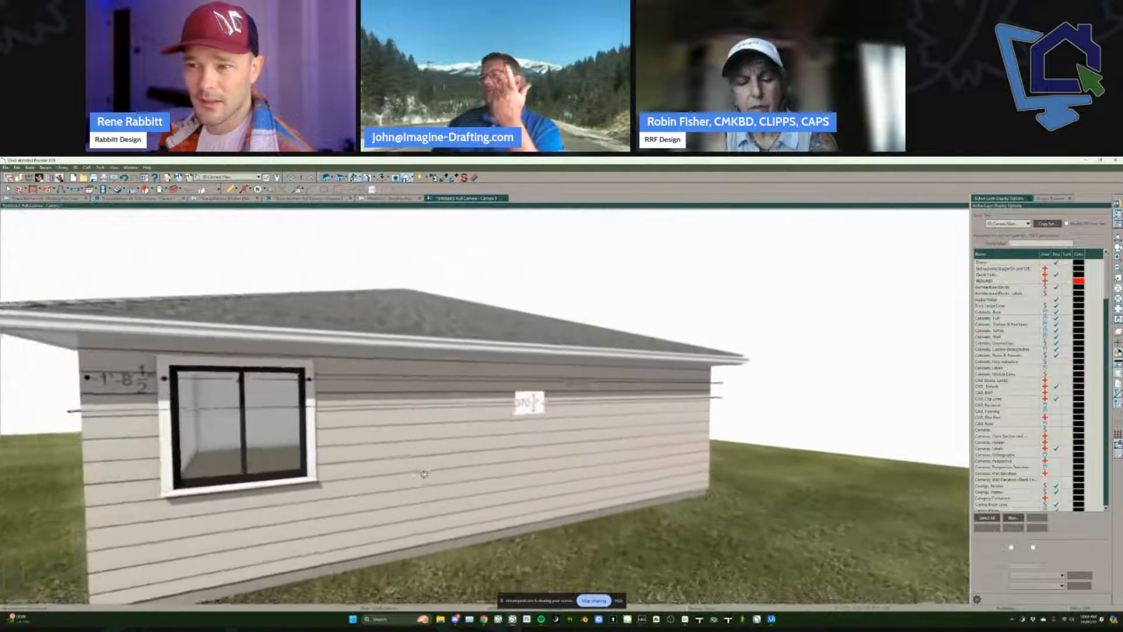
click(428, 478)
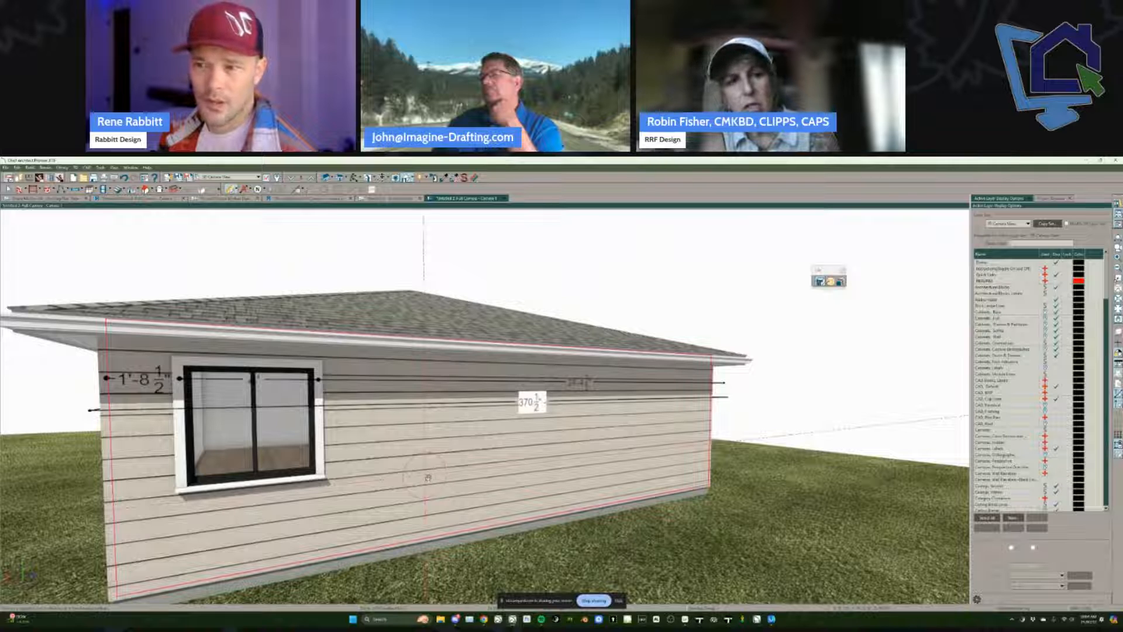
Step: Draw another dimension line across the same wall, through the lower part of the window
middle_drag(427, 477, 368, 410)
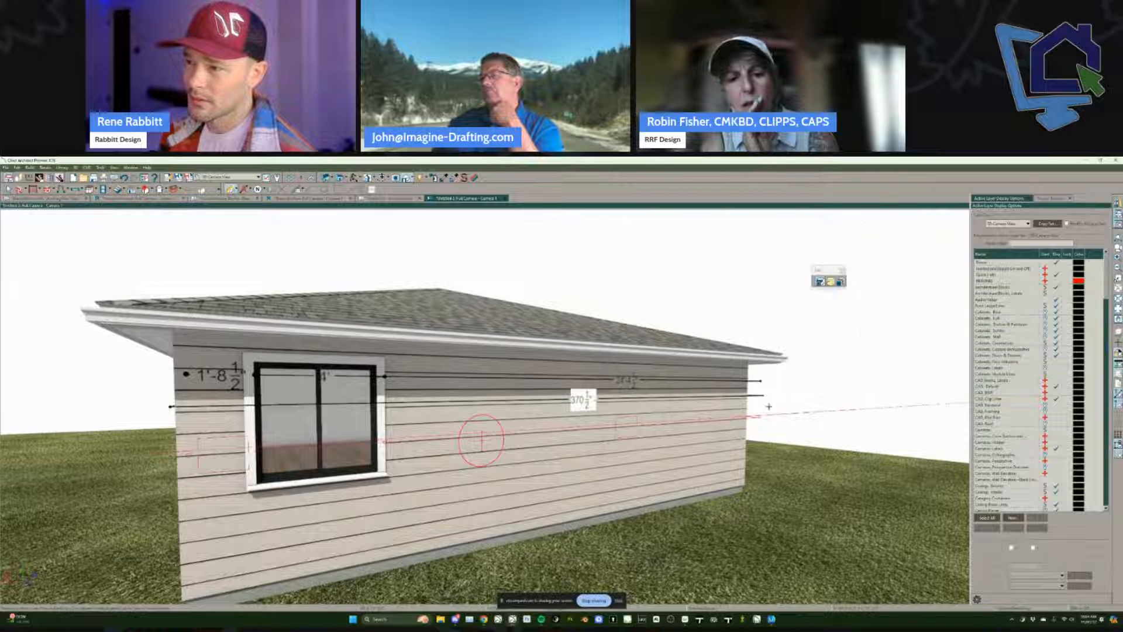
drag(877, 412, 883, 410)
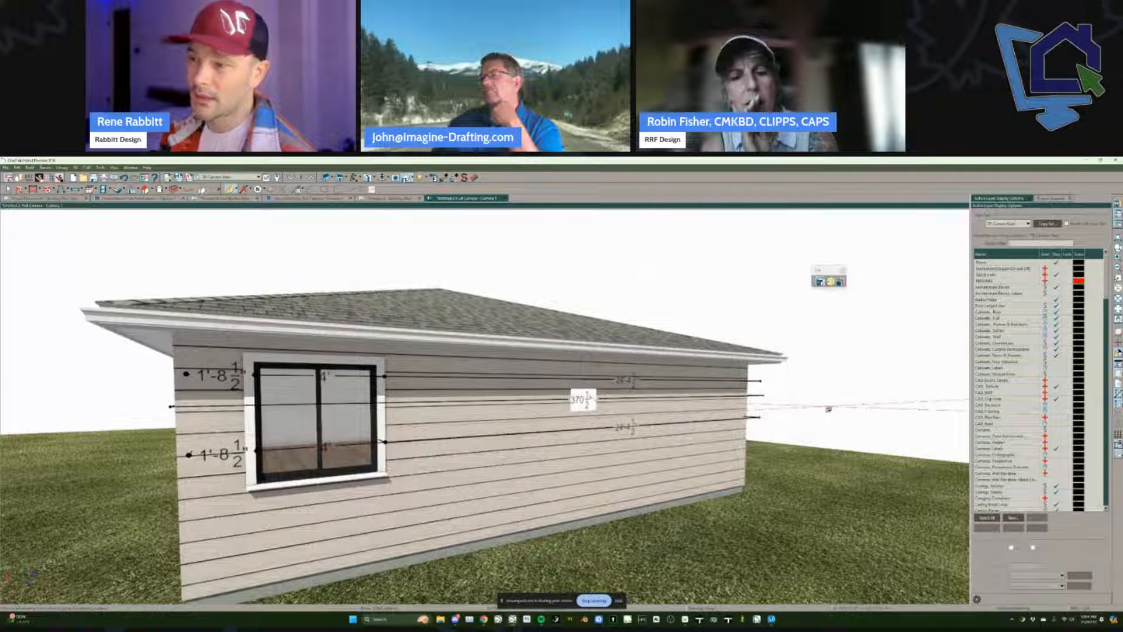
Step: Delete the lower and upper dimension lines made with the New Construction defaults, keeping the original one
middle_drag(404, 404, 512, 431)
click(513, 435)
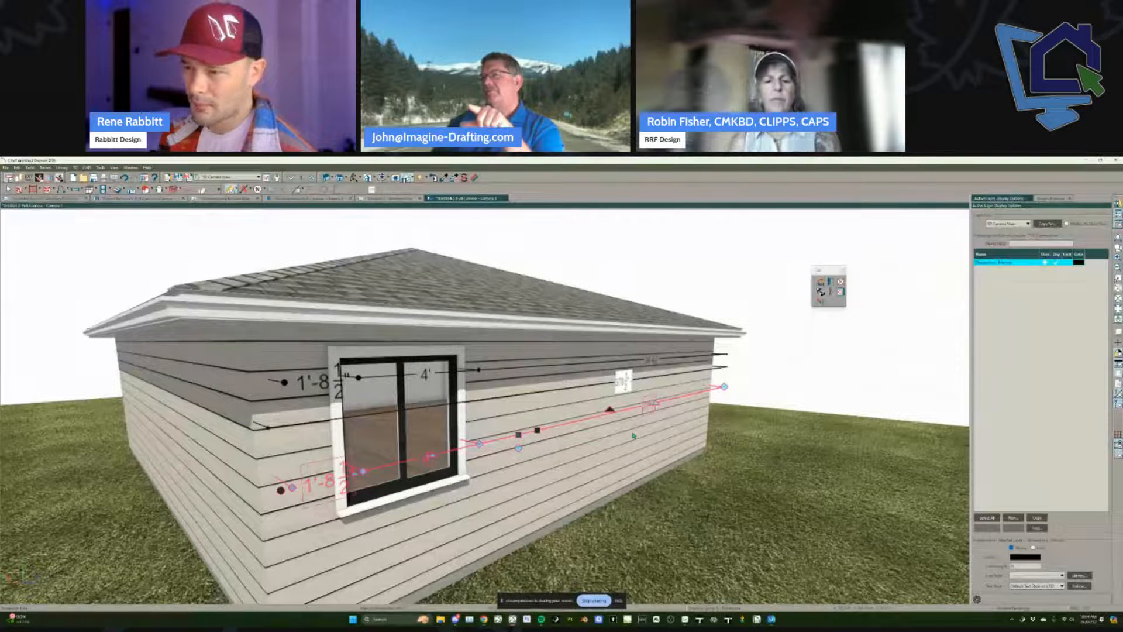
key(Delete)
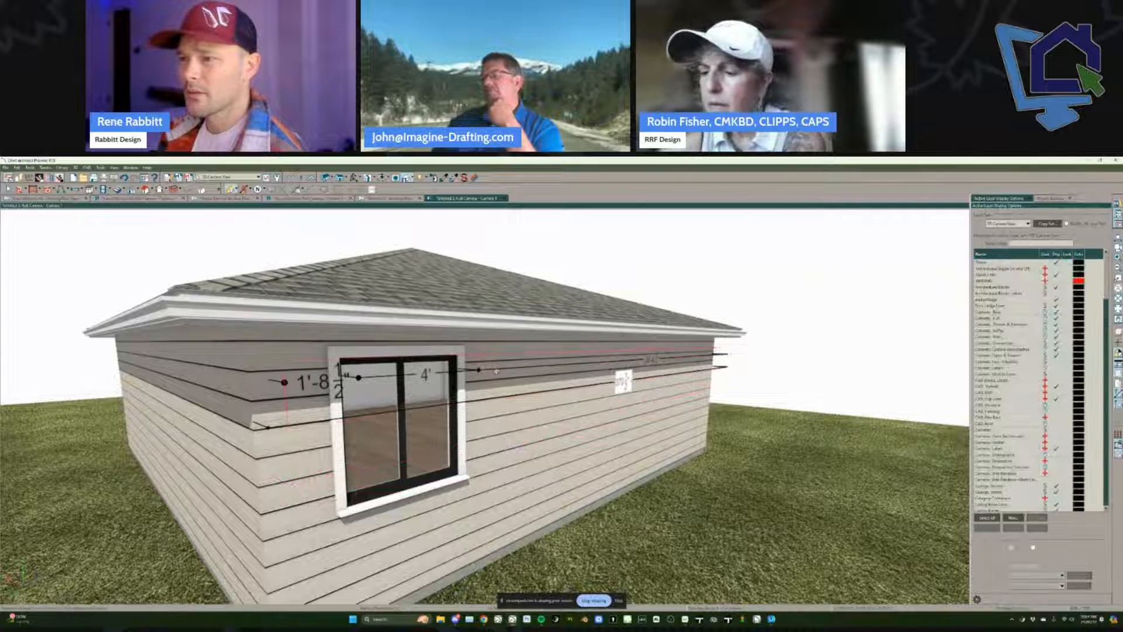
click(496, 369)
key(Delete)
click(563, 391)
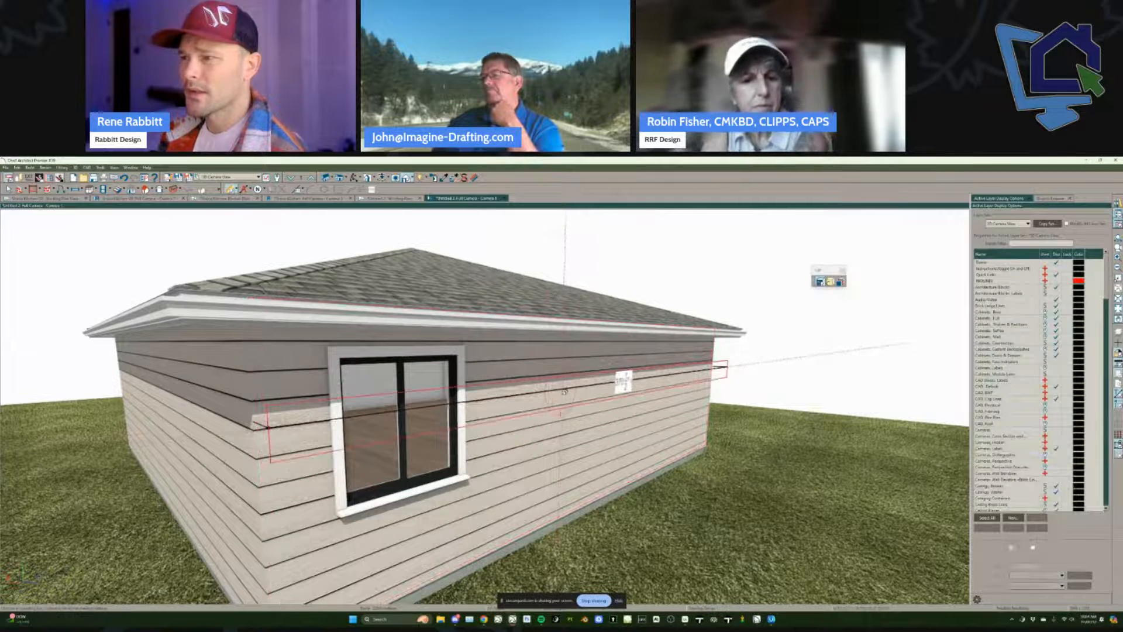
Step: Delete the remaining dimension line from the window wall
key(Delete)
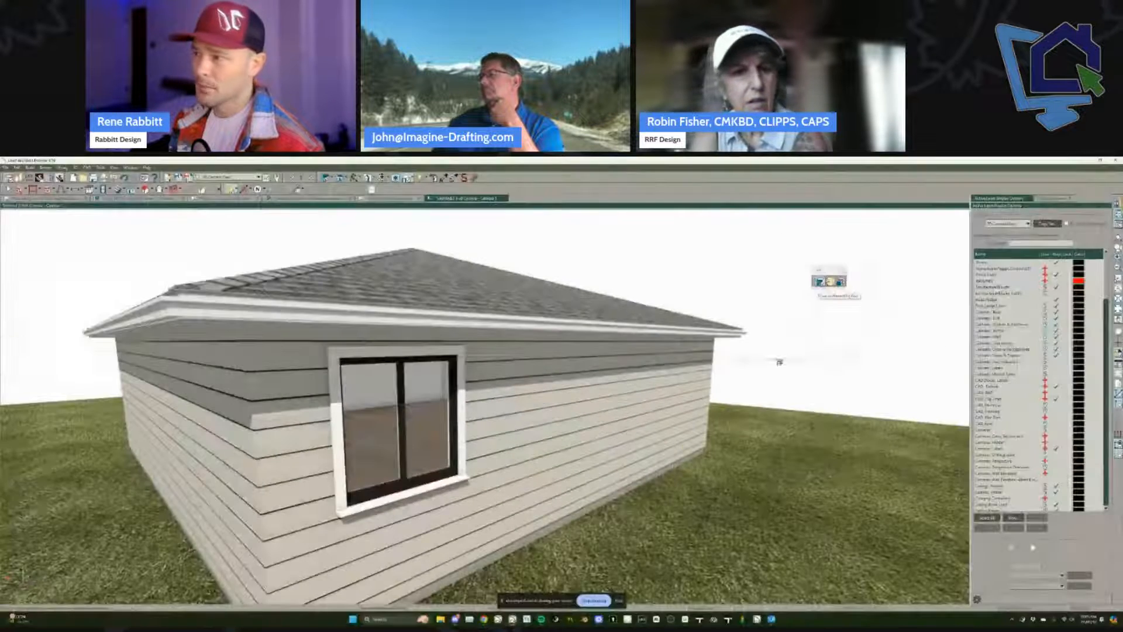
Step: Place a base cabinet on the grass beside the window wall and delete it again
scroll(632, 438, up, 4)
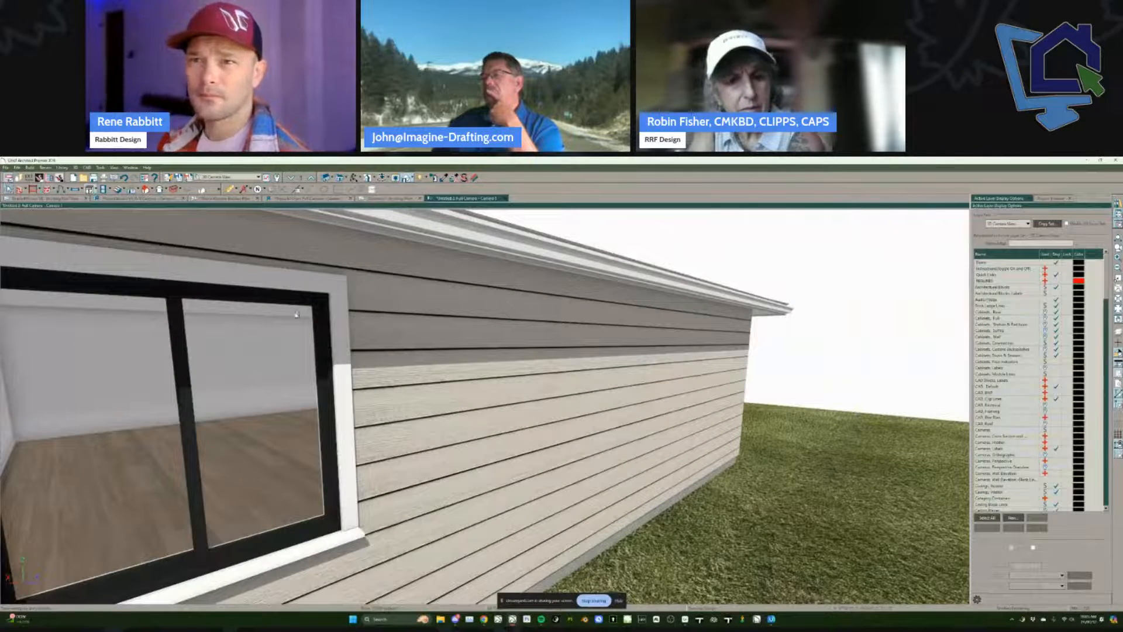
click(745, 544)
click(743, 544)
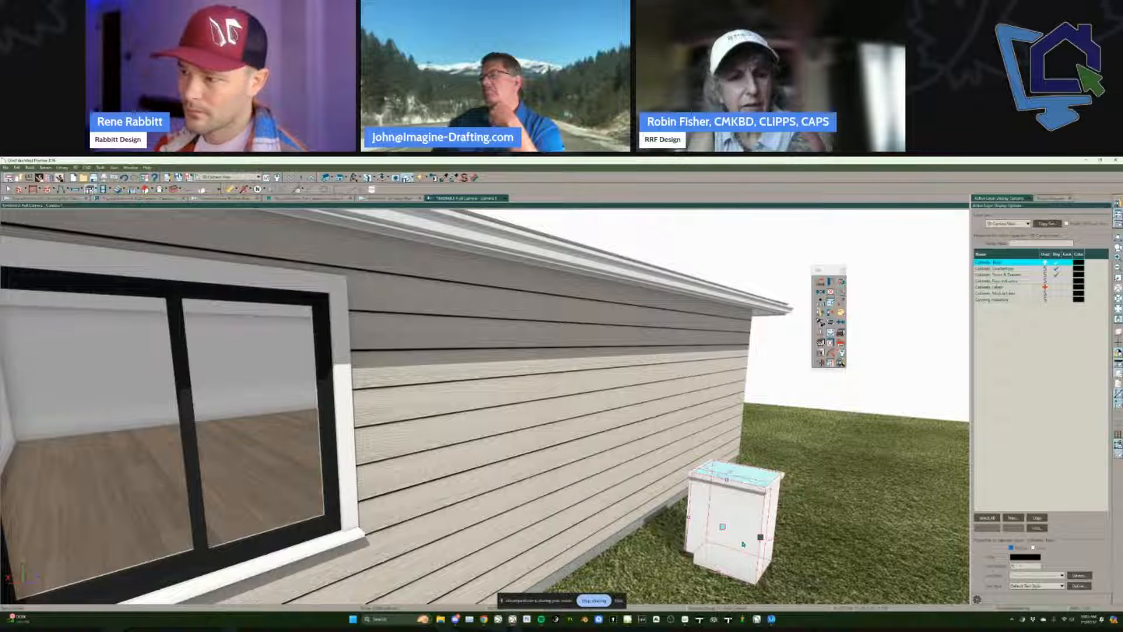
middle_drag(698, 566, 704, 550)
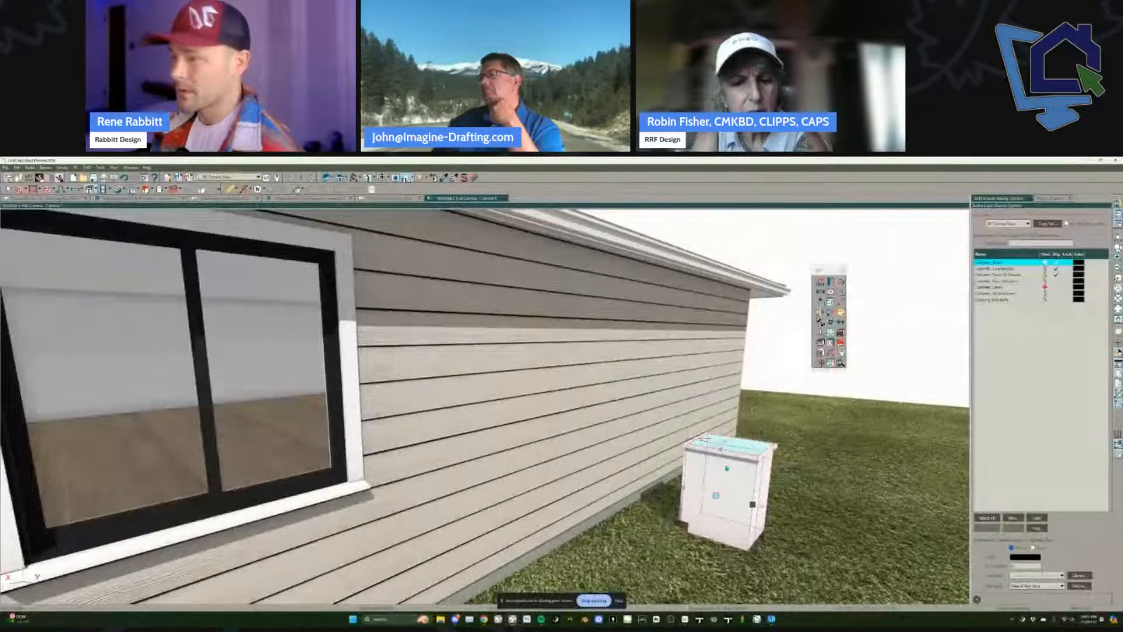
key(Delete)
click(587, 396)
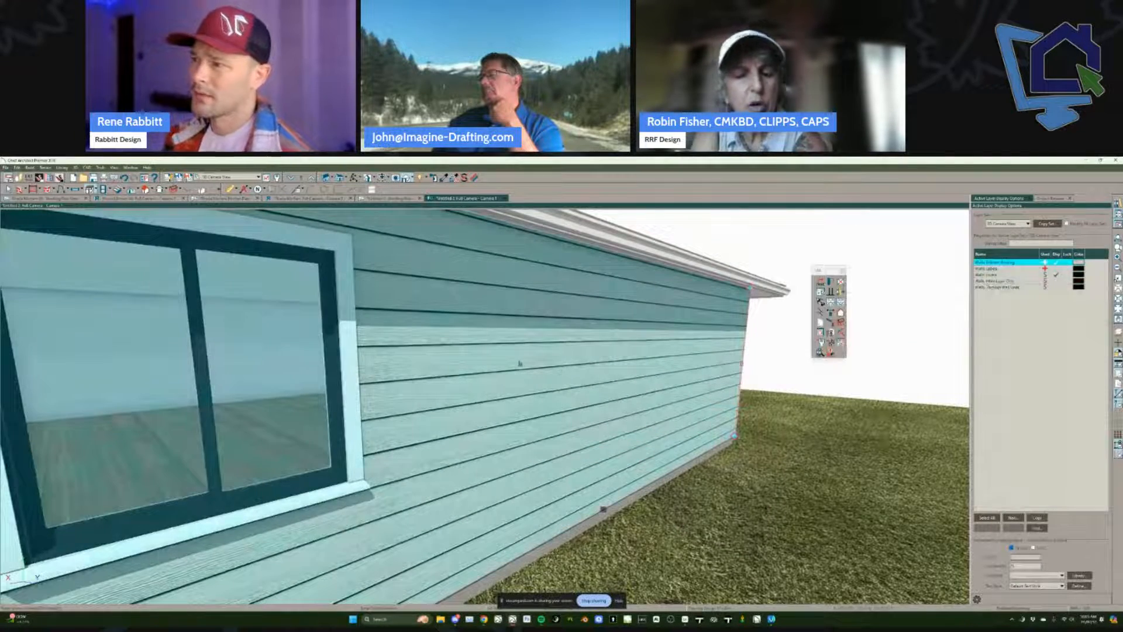
scroll(513, 362, down, 8)
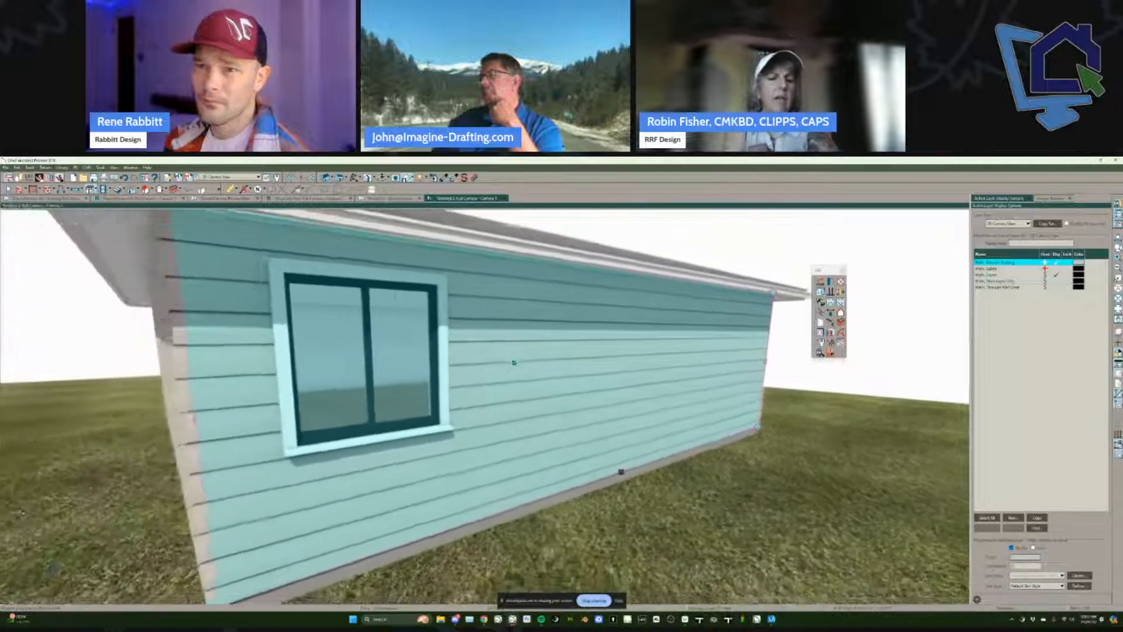
scroll(514, 362, down, 8)
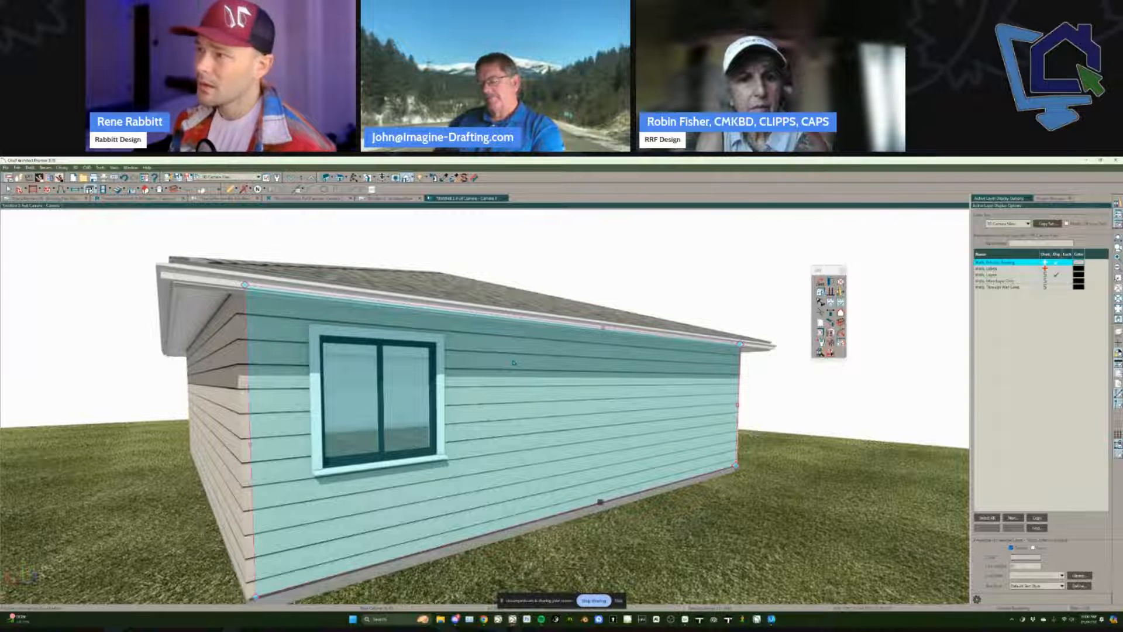
key(Escape)
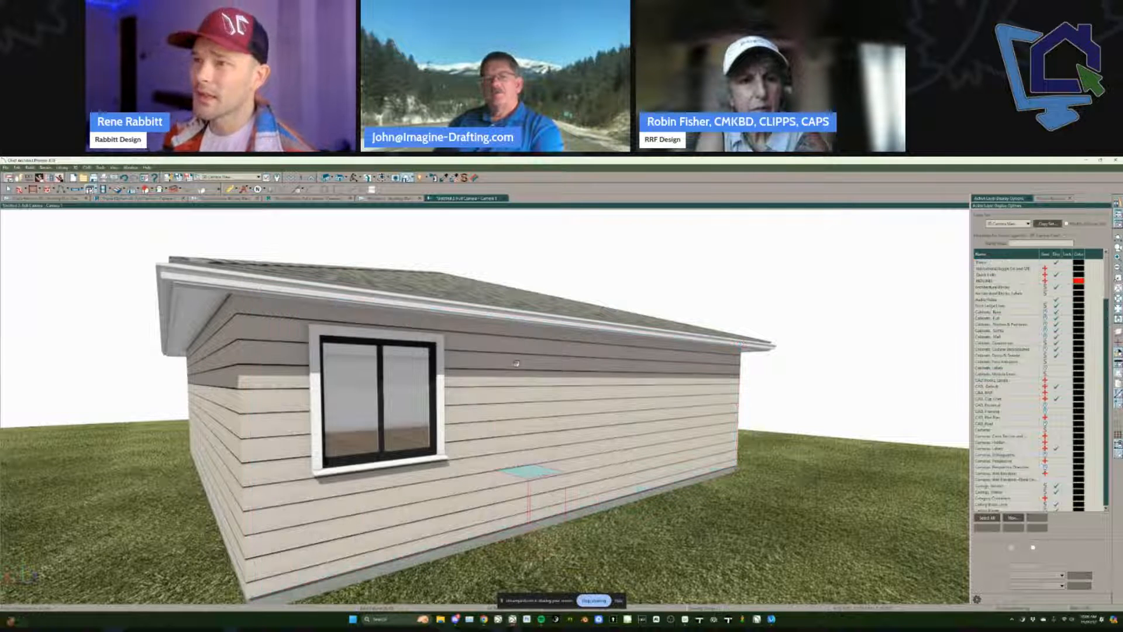
click(516, 363)
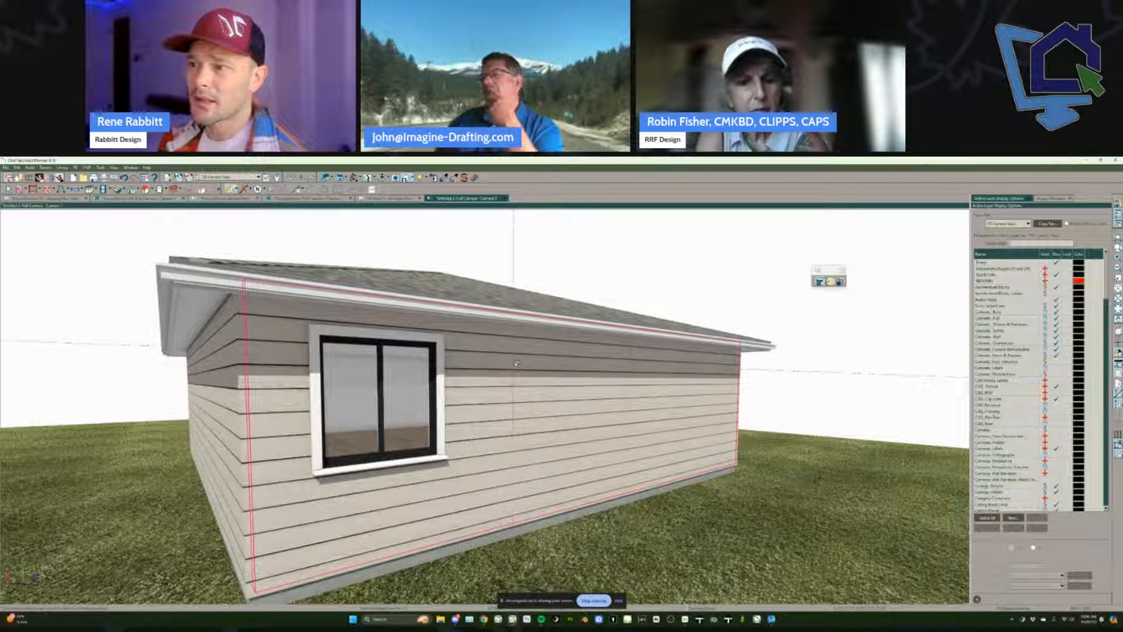
click(371, 398)
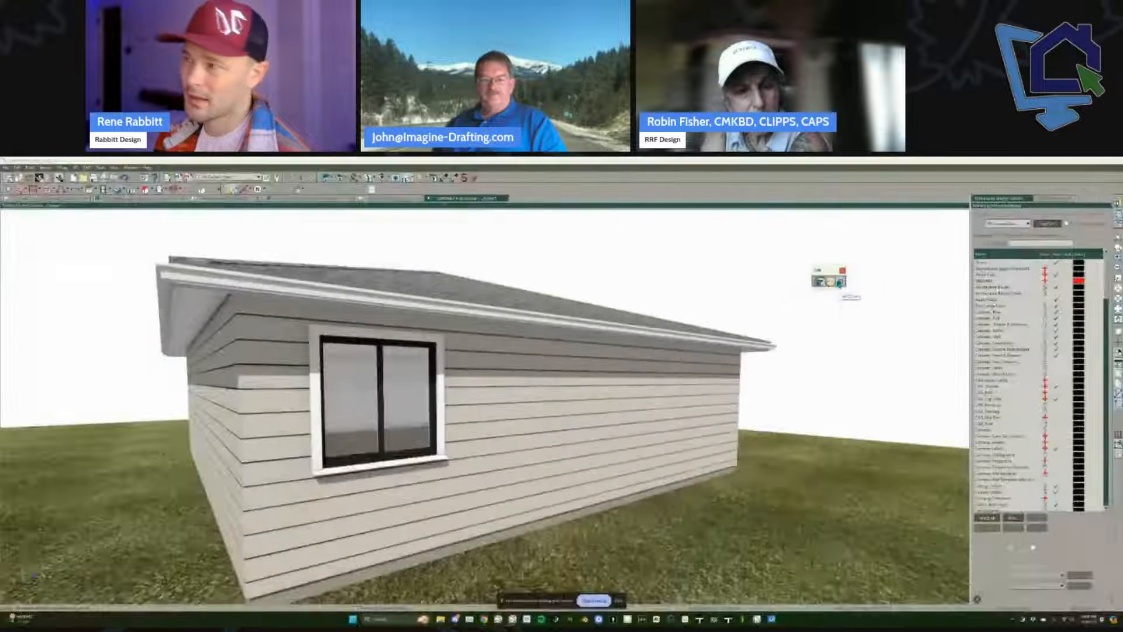
Step: Set the offset from the drawing surface to 36 inches for newly drawn dimensions
click(840, 284)
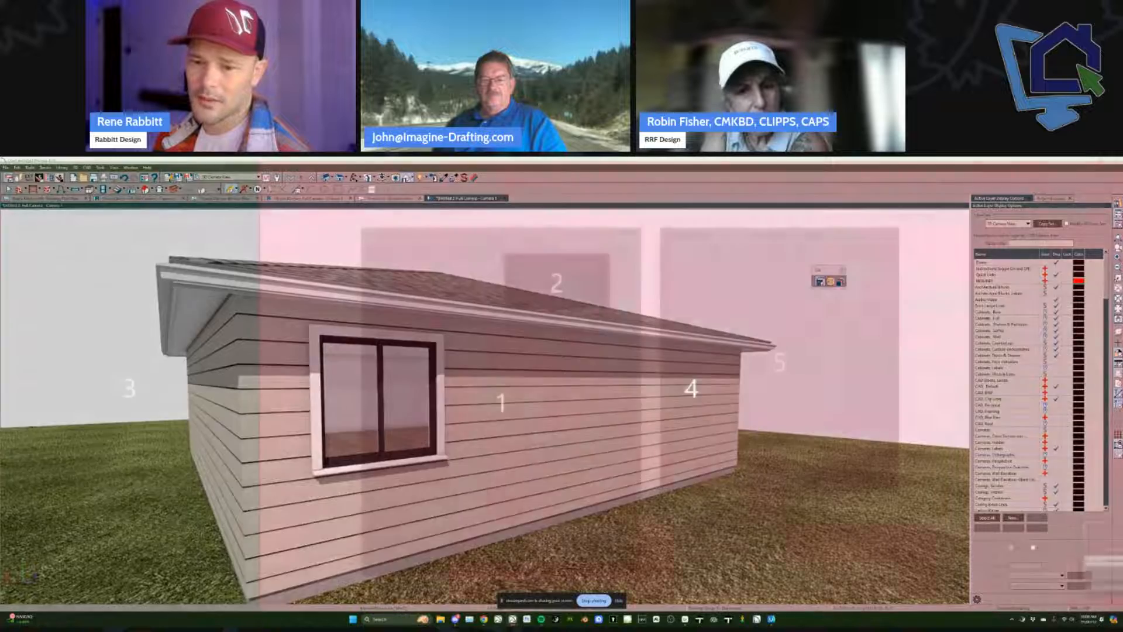
mouse_move(1117, 444)
mouse_down()
mouse_move(832, 409)
mouse_move(726, 331)
mouse_up()
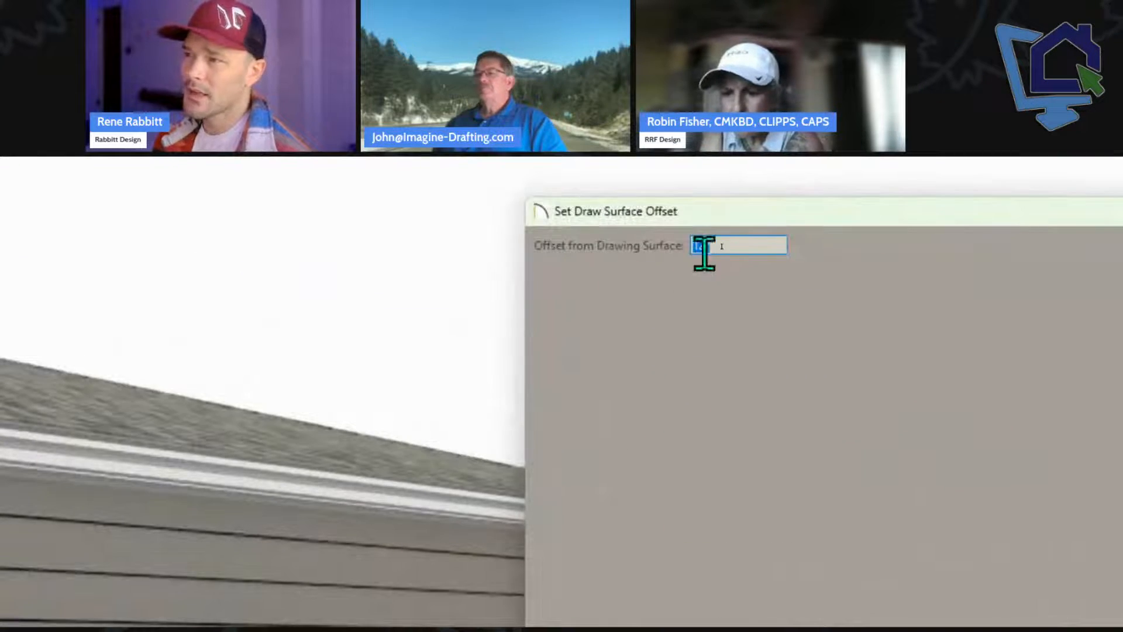
double_click(733, 245)
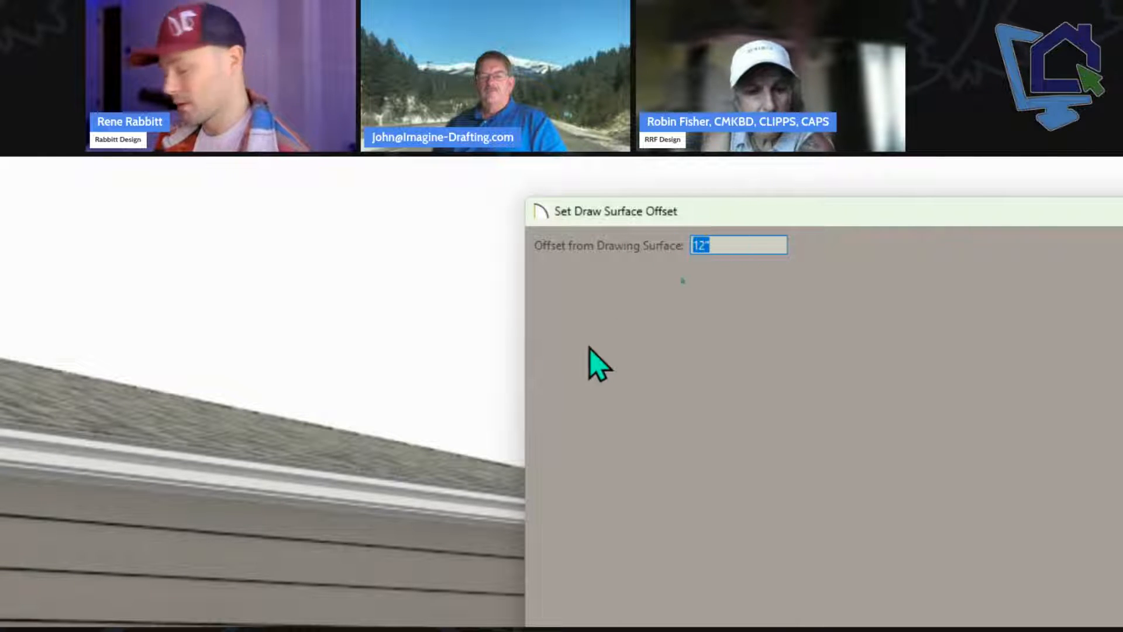
text(36)
key(Return)
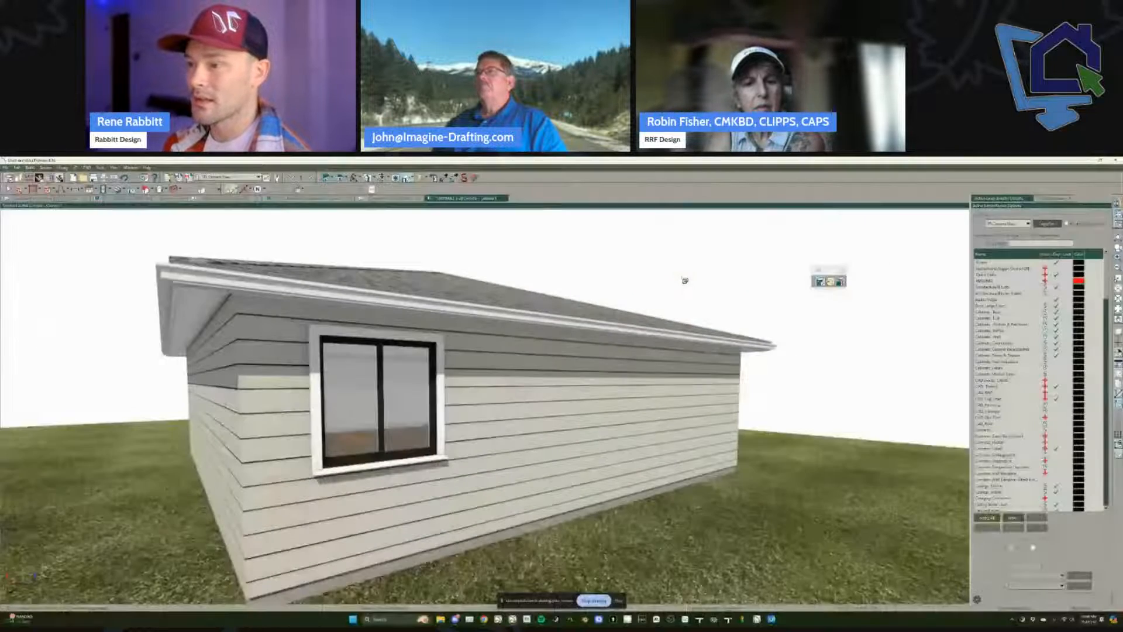
Step: Draw a horizontal dimension line along the exterior wall, across the window, using the new surface offset
click(491, 379)
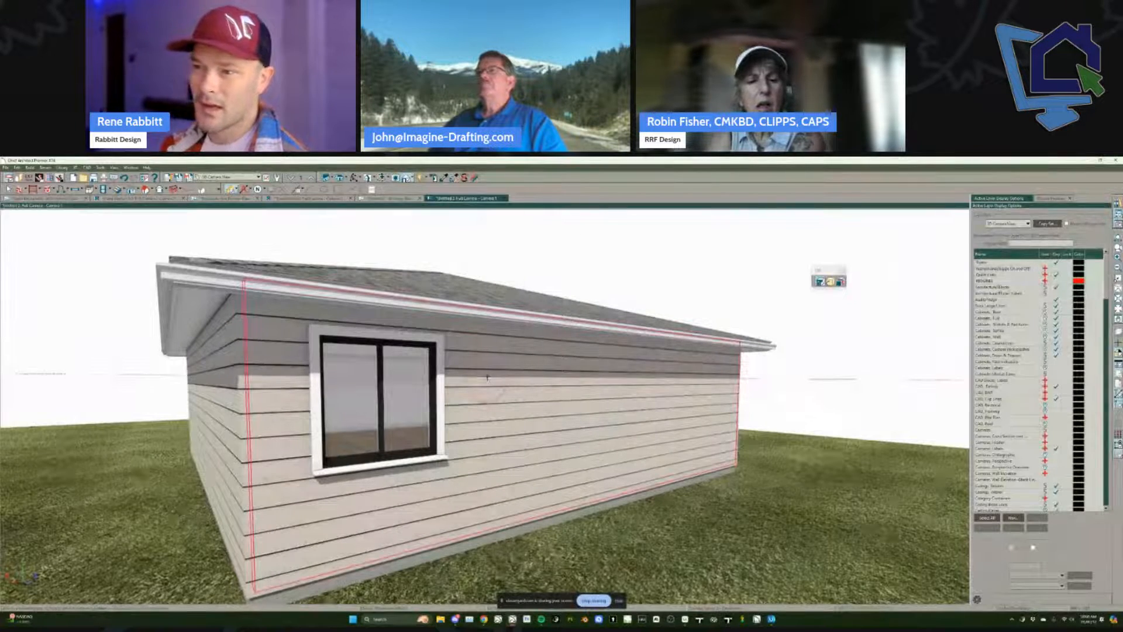
click(838, 396)
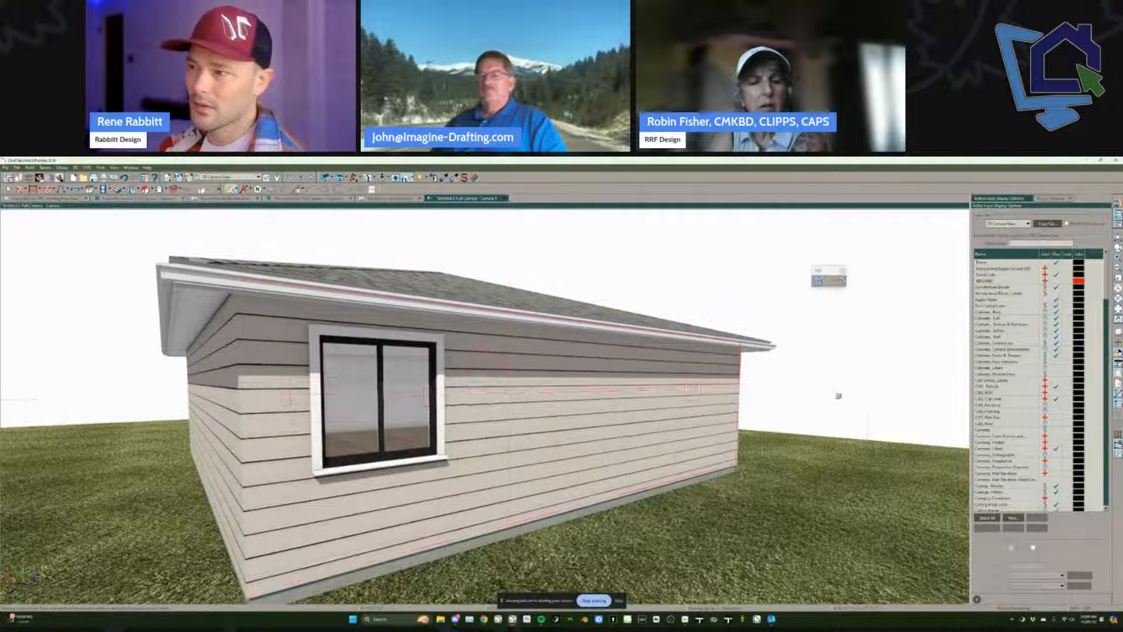
middle_drag(559, 461, 623, 421)
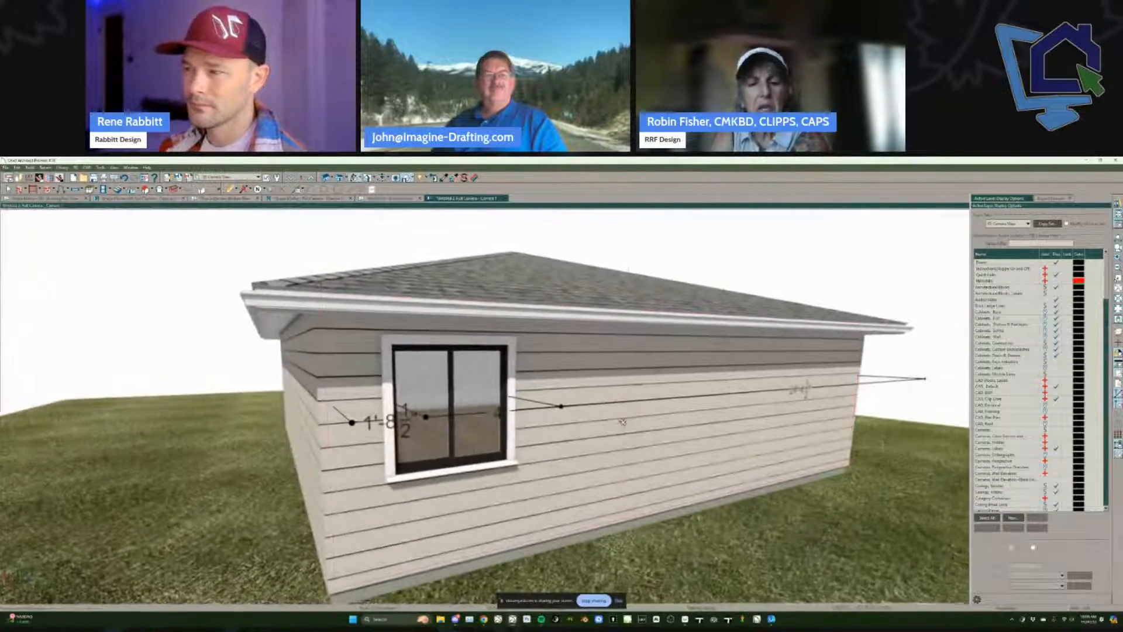
scroll(622, 422, up, 3)
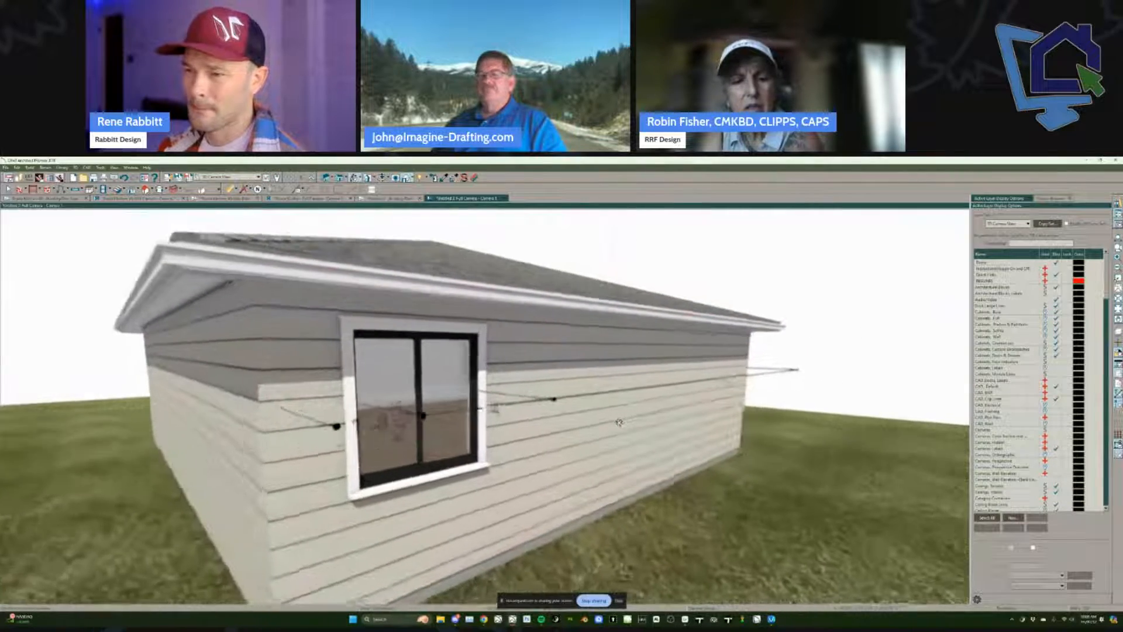
middle_drag(619, 421, 747, 313)
Step: Open the offset dimension line's specification and the New Construction dimension defaults it uses
click(597, 393)
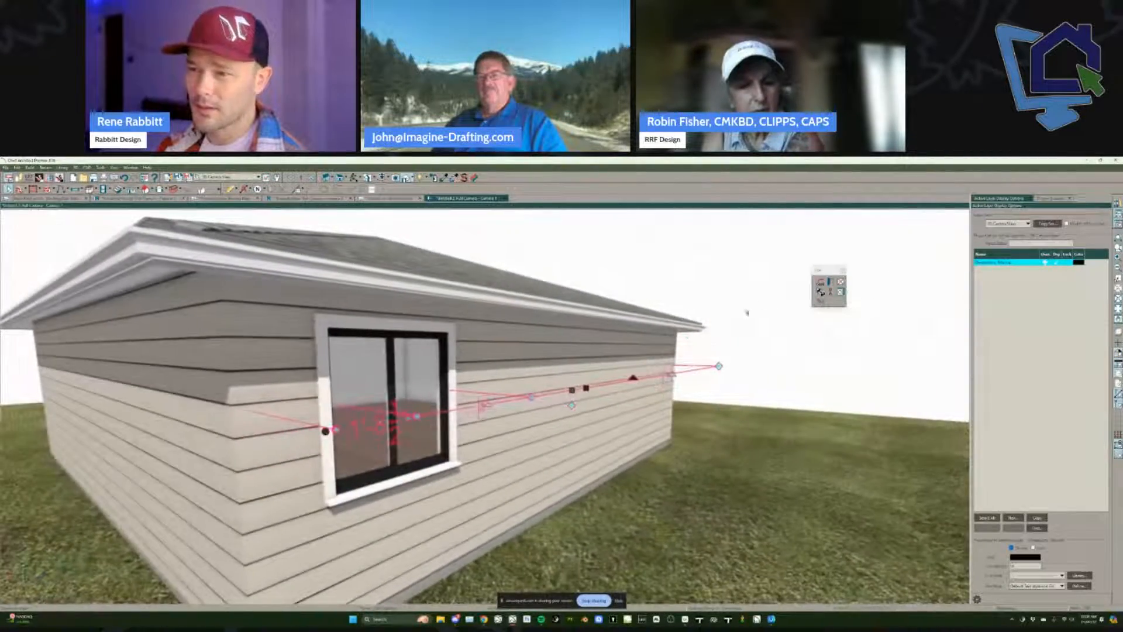
click(831, 285)
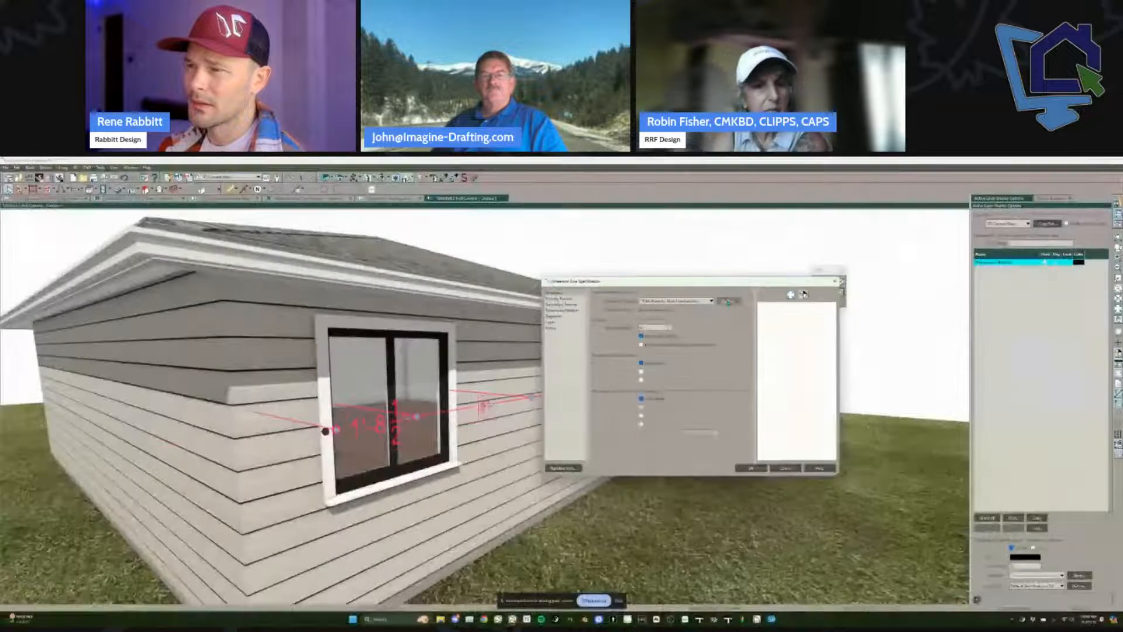
click(731, 303)
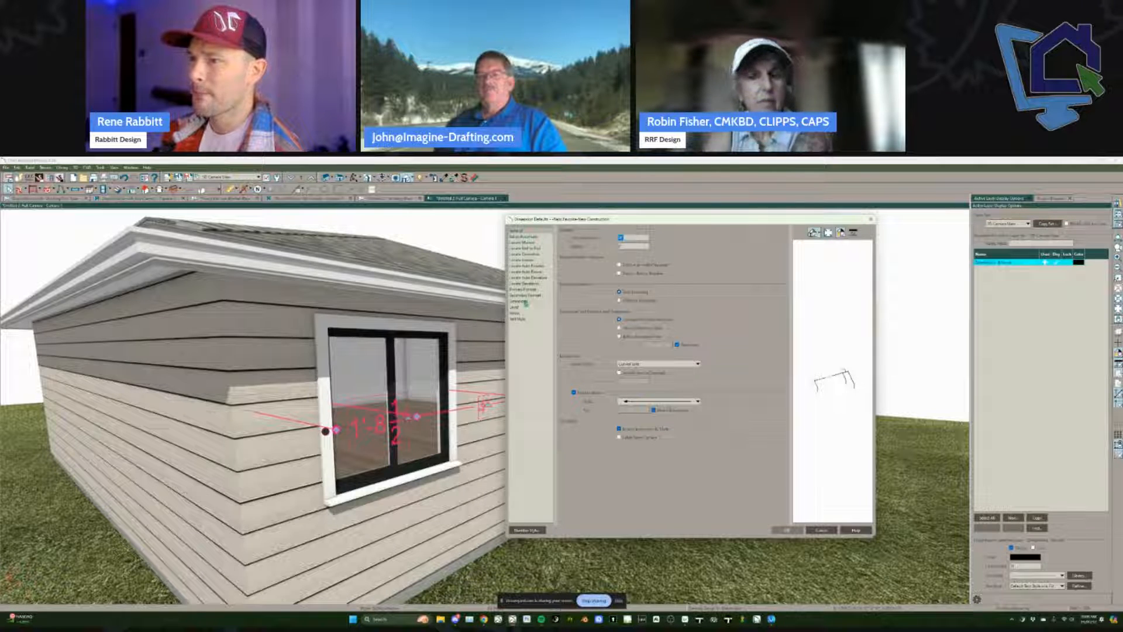
Step: Review the New Construction dimension defaults, covering automatic setup, locate options, number formats, extensions, arrows and text style
click(524, 289)
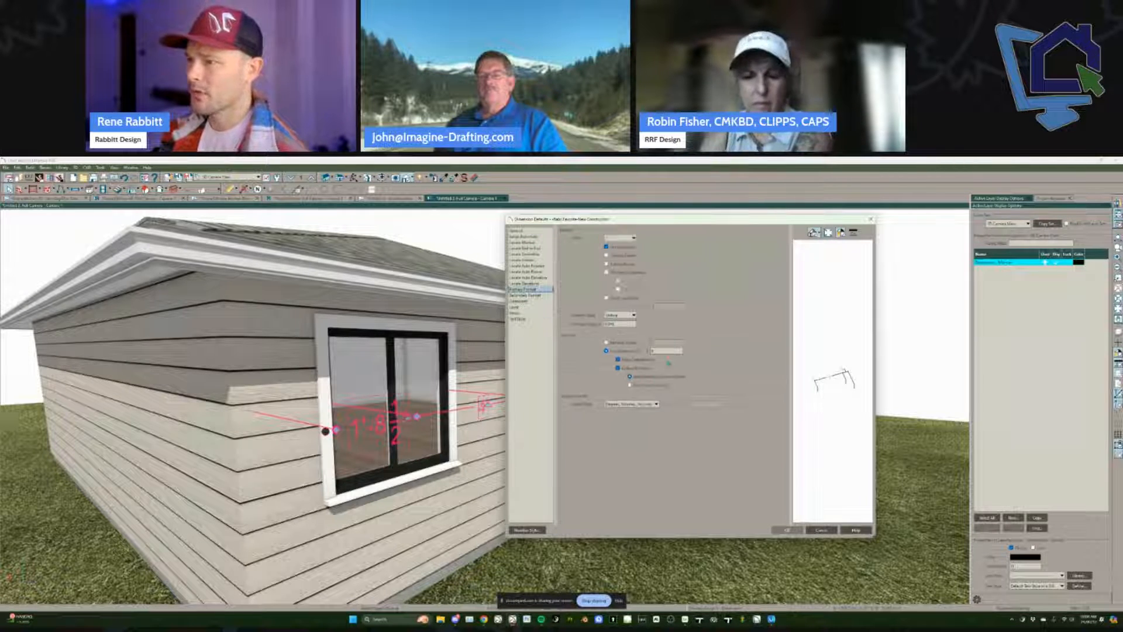
click(526, 239)
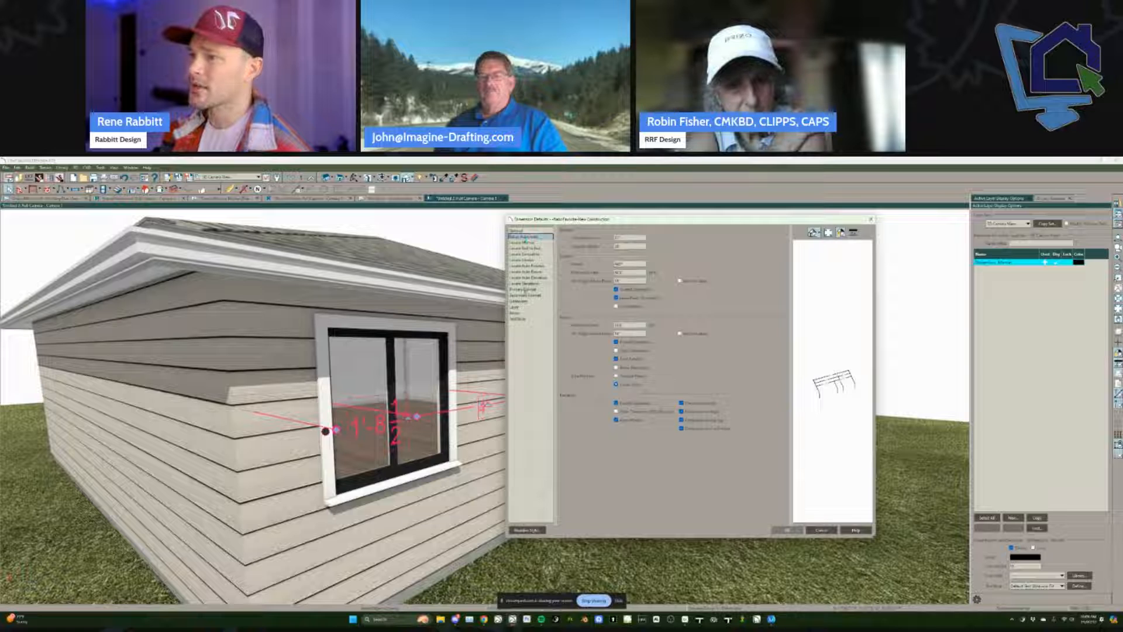
click(522, 319)
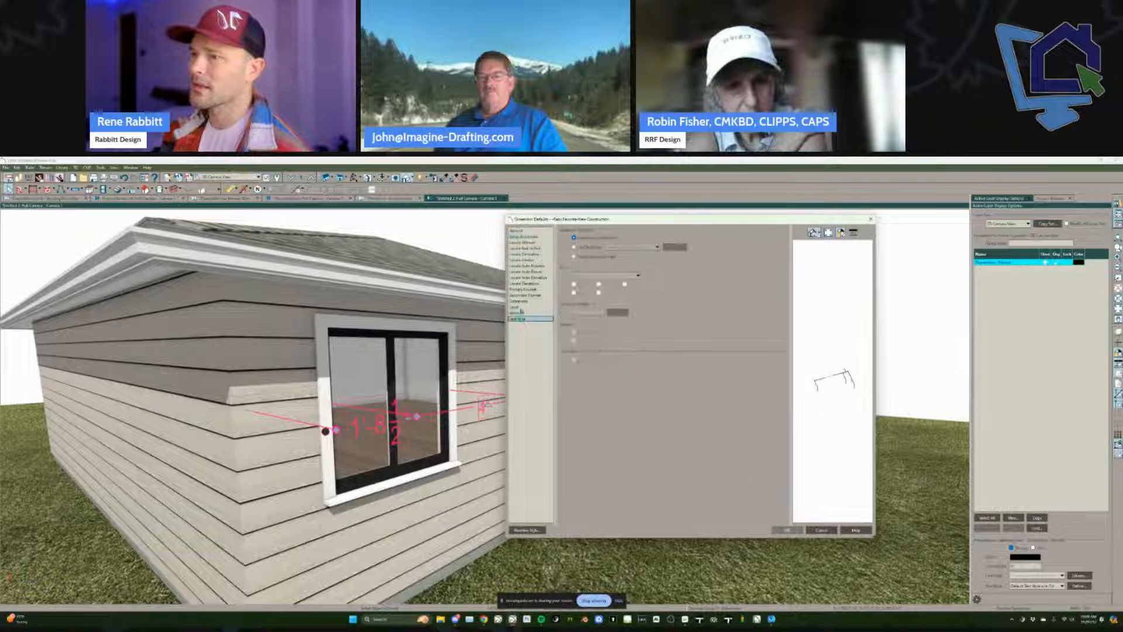
click(524, 242)
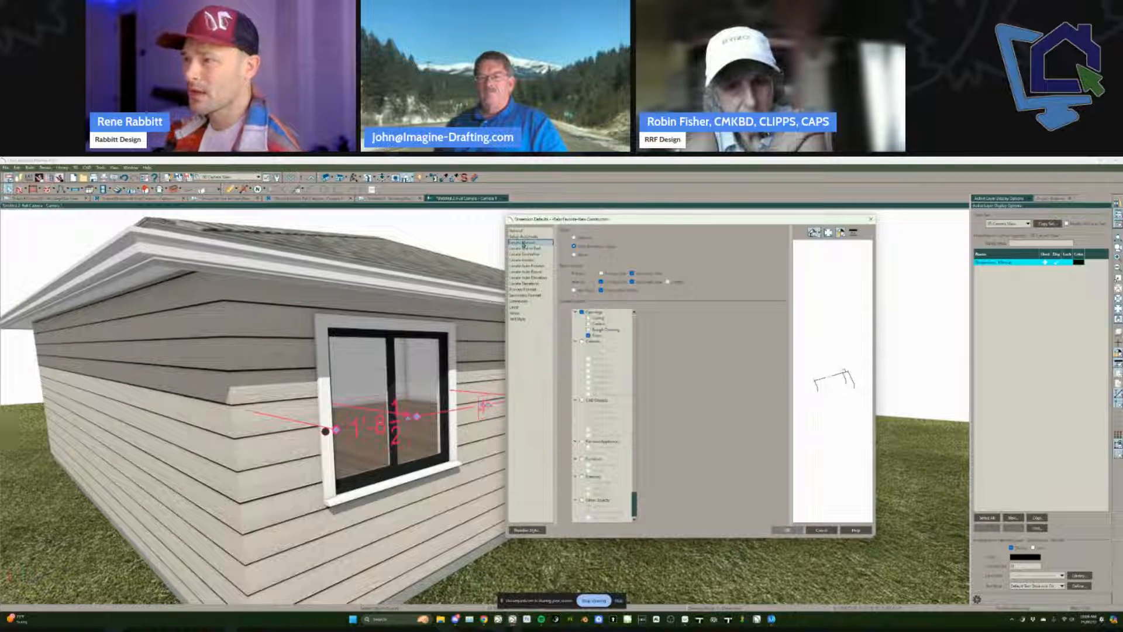
key(Up)
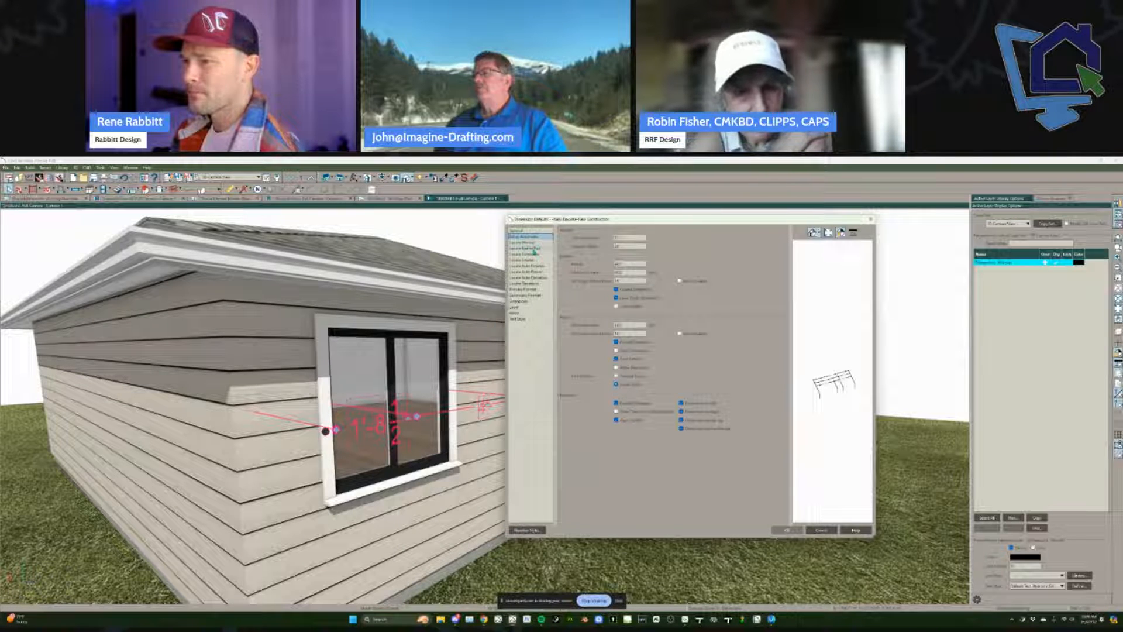
click(534, 253)
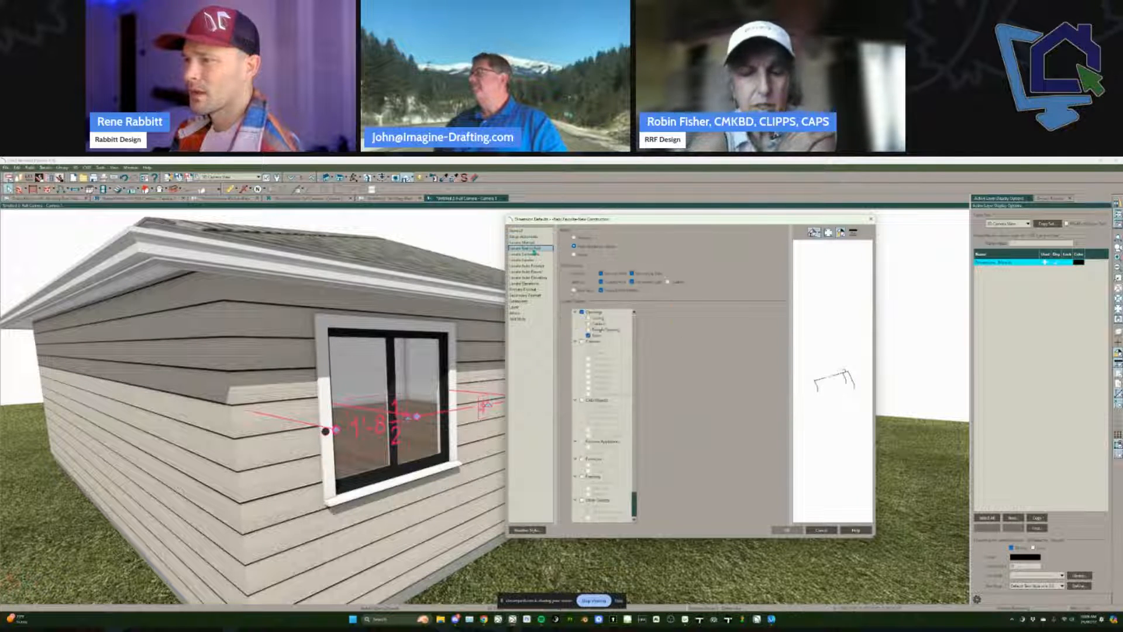
click(548, 272)
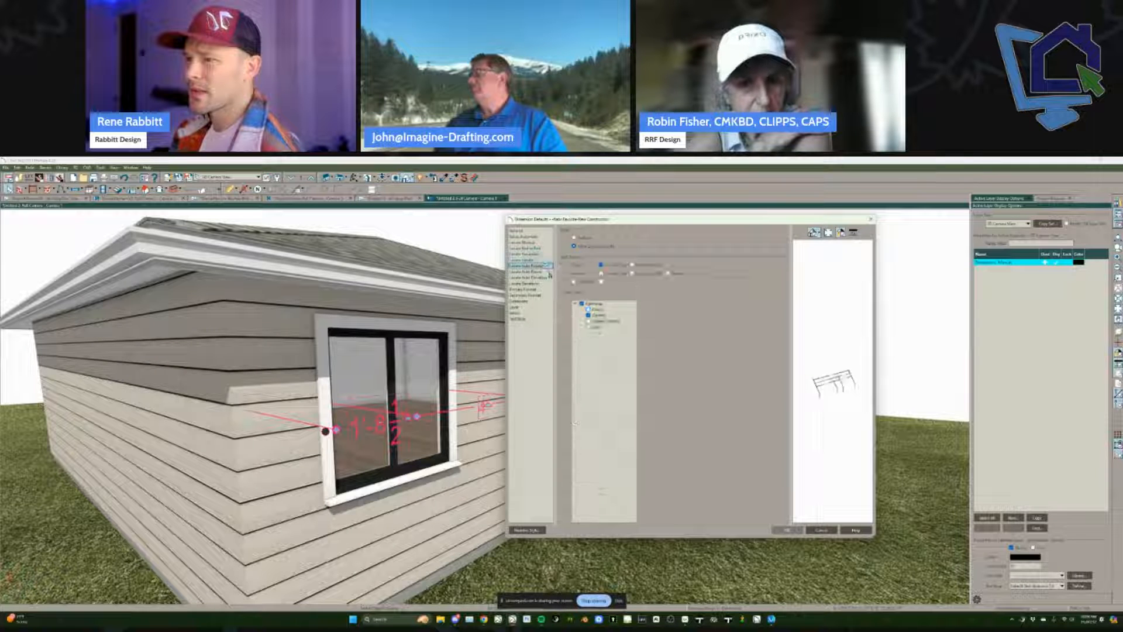
key(Down)
key(Down)
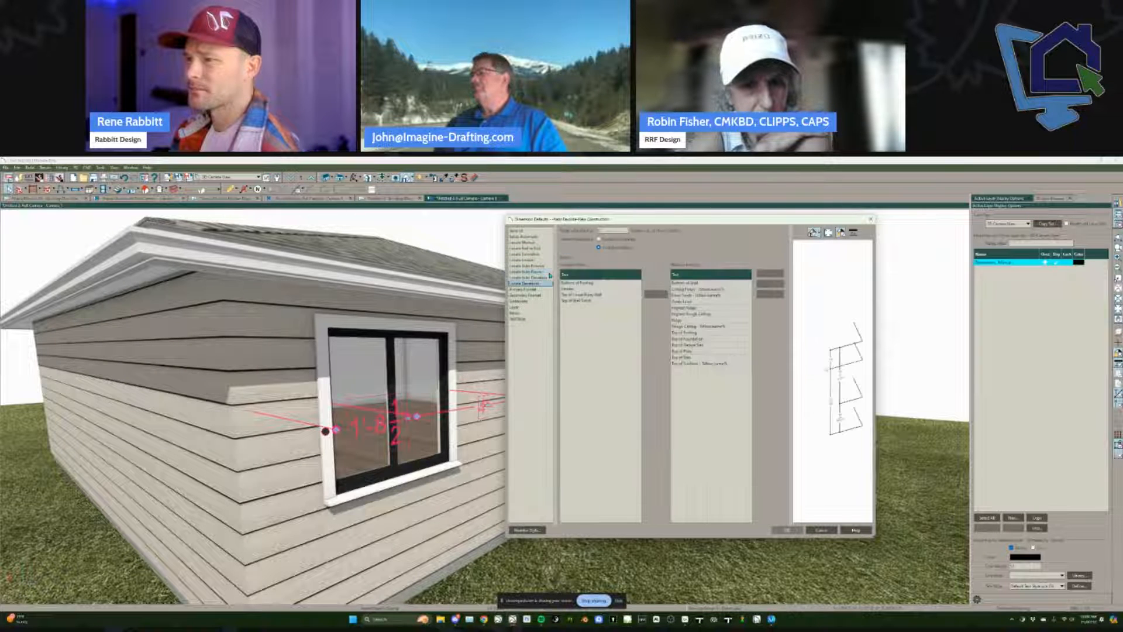
key(Down)
key(Down)
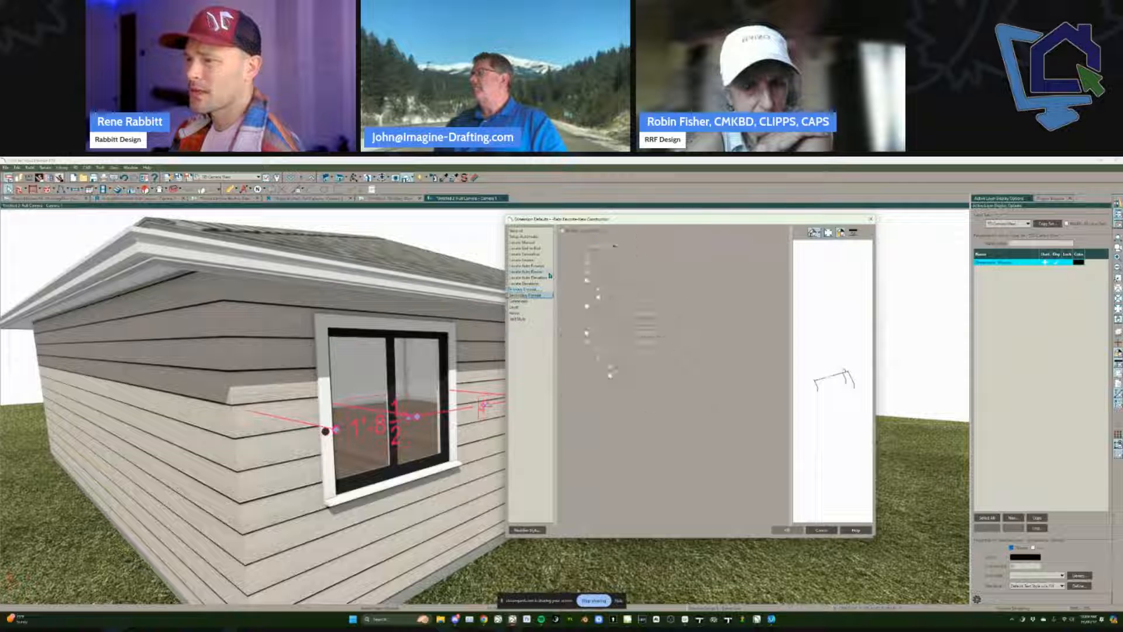
key(Down)
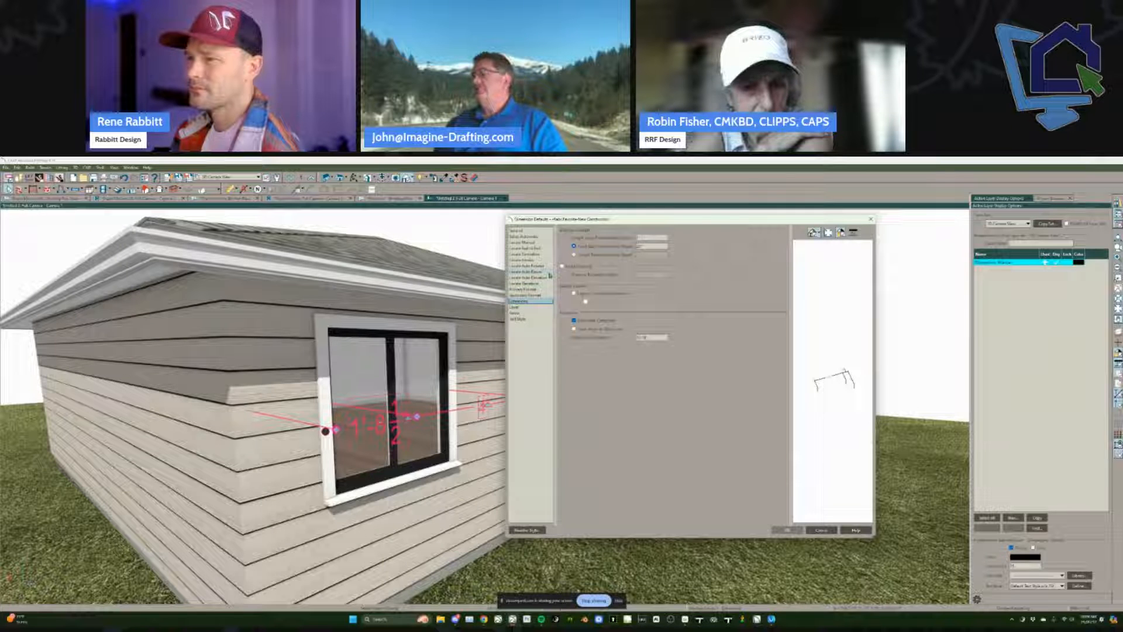
key(Down)
key(Down)
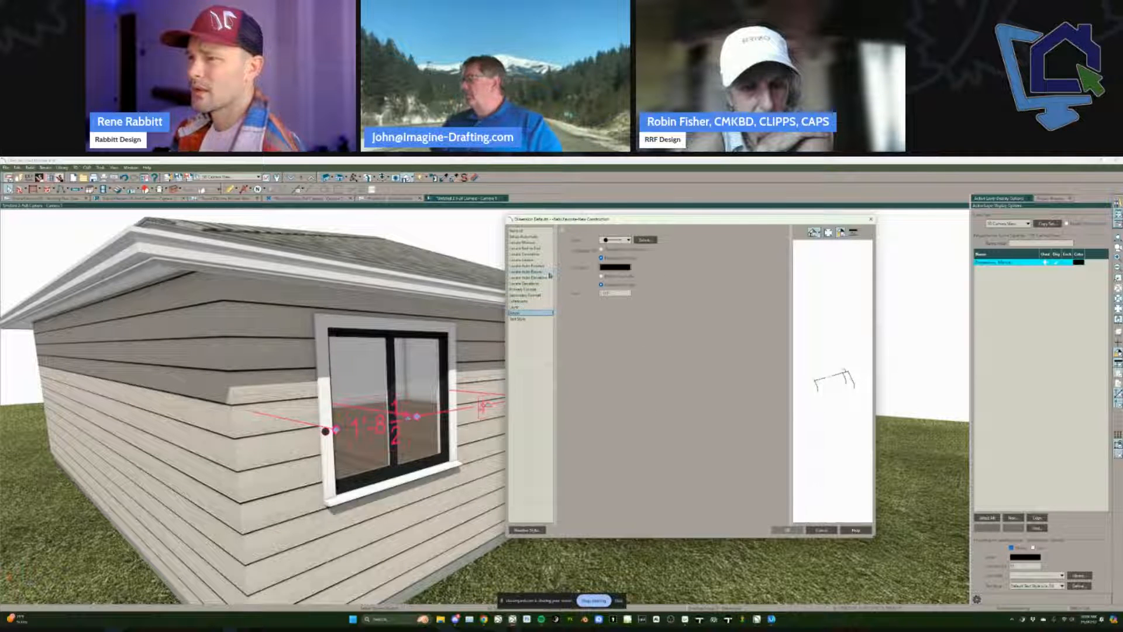
key(Down)
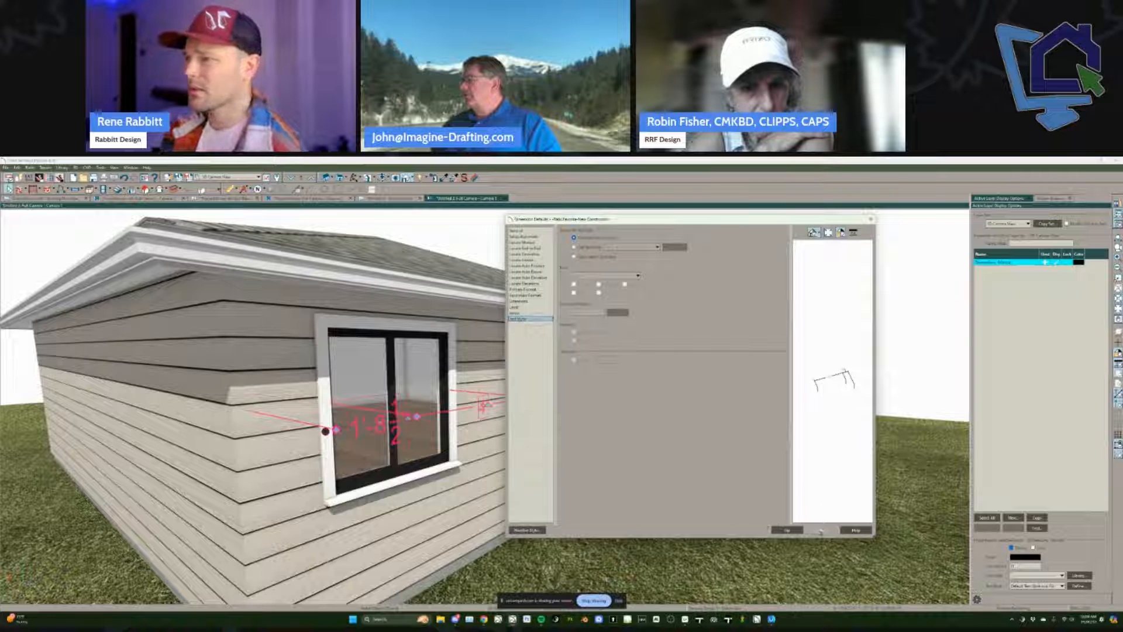
click(785, 530)
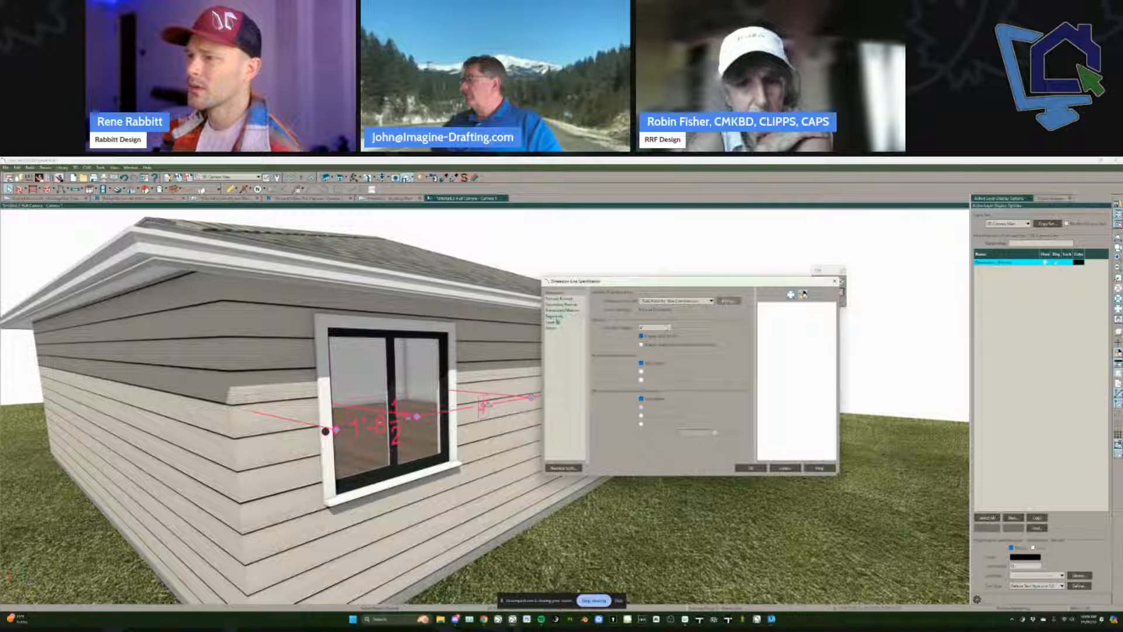
Step: Review the offset dimension line's segment, secondary format and general settings, and examine the line from the far end of the house
click(556, 316)
click(557, 305)
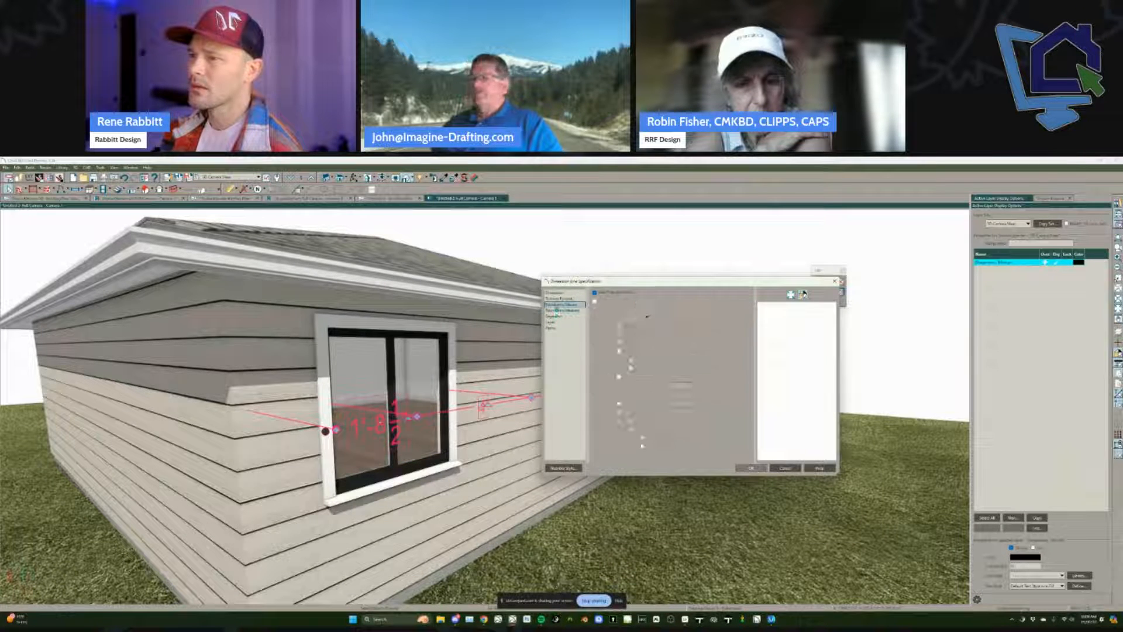
click(555, 293)
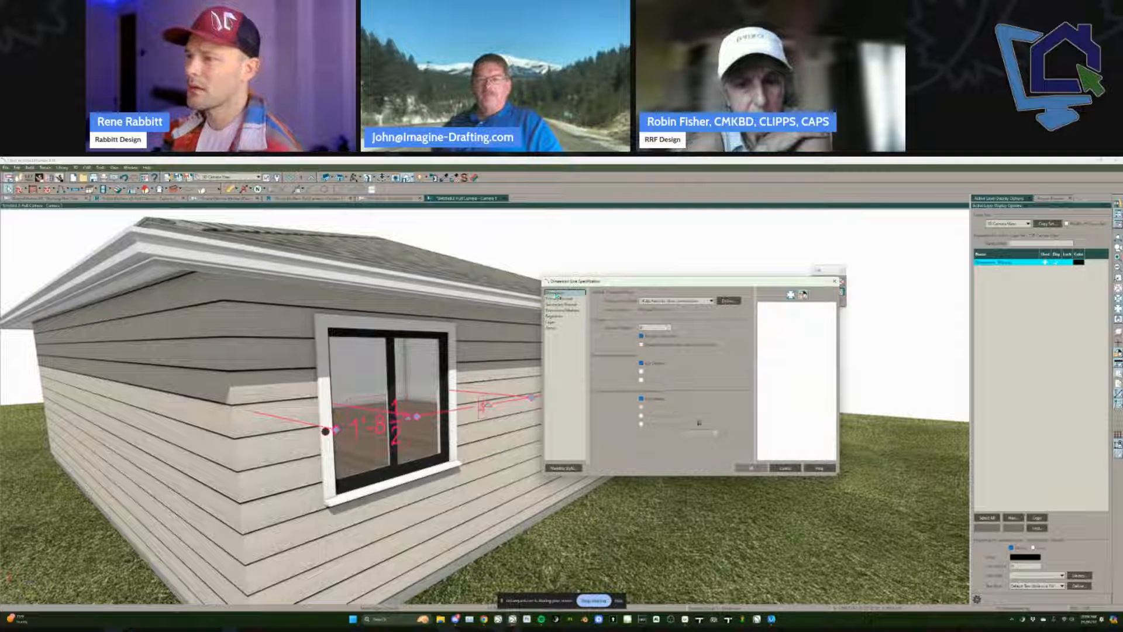
click(752, 468)
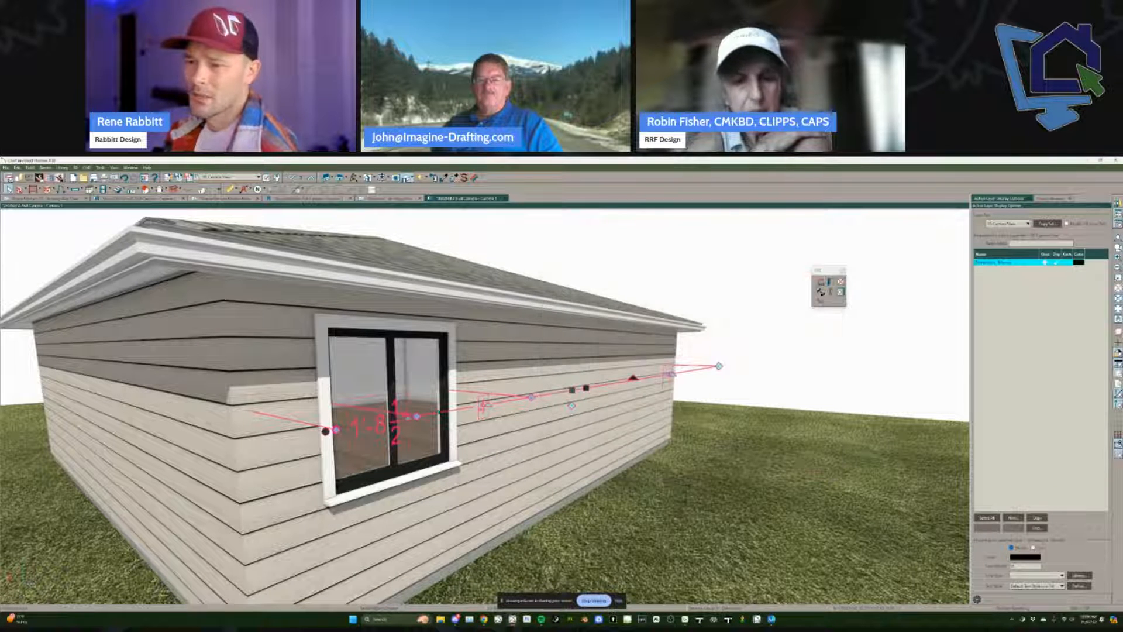
mouse_move(439, 412)
middle_down()
mouse_move(633, 403)
mouse_move(446, 397)
middle_up()
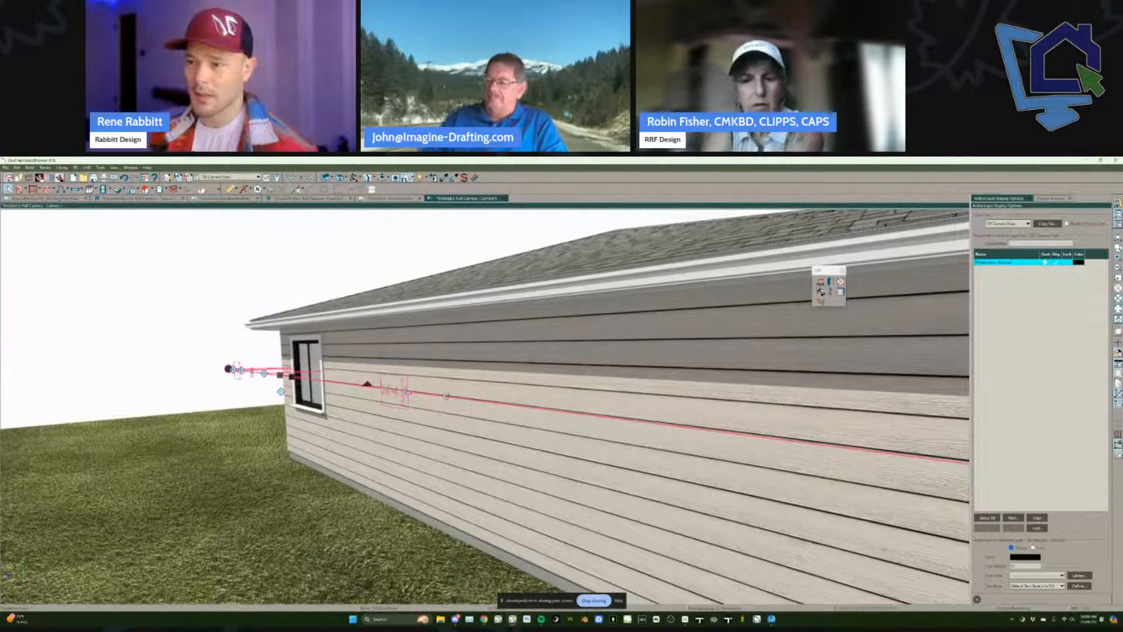
middle_drag(446, 396, 397, 384)
scroll(497, 398, down, 3)
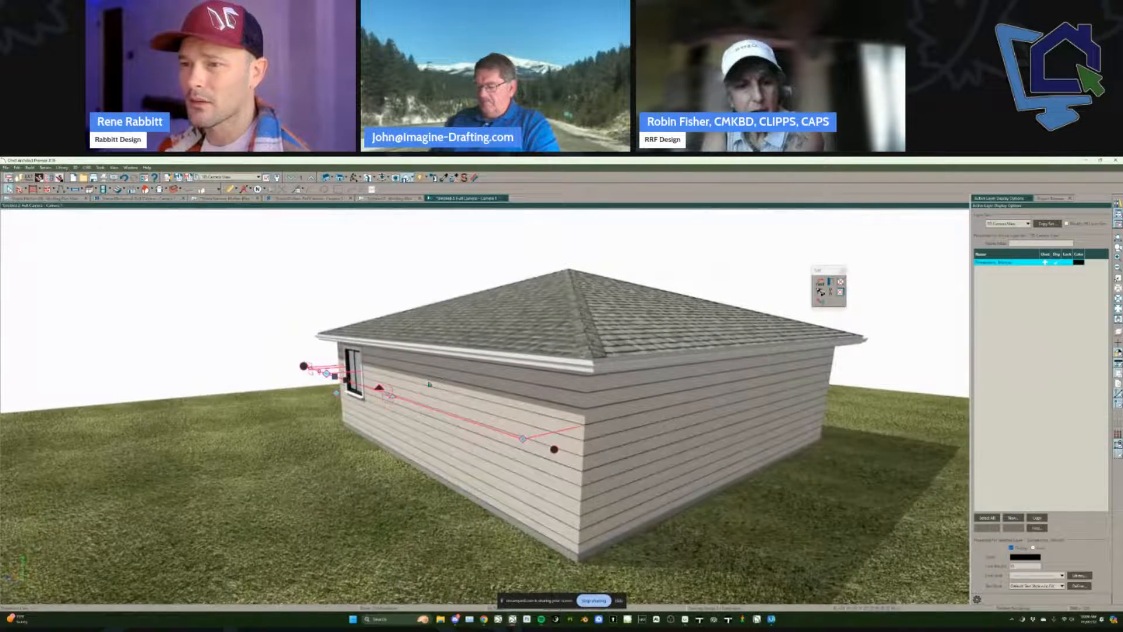
key(Escape)
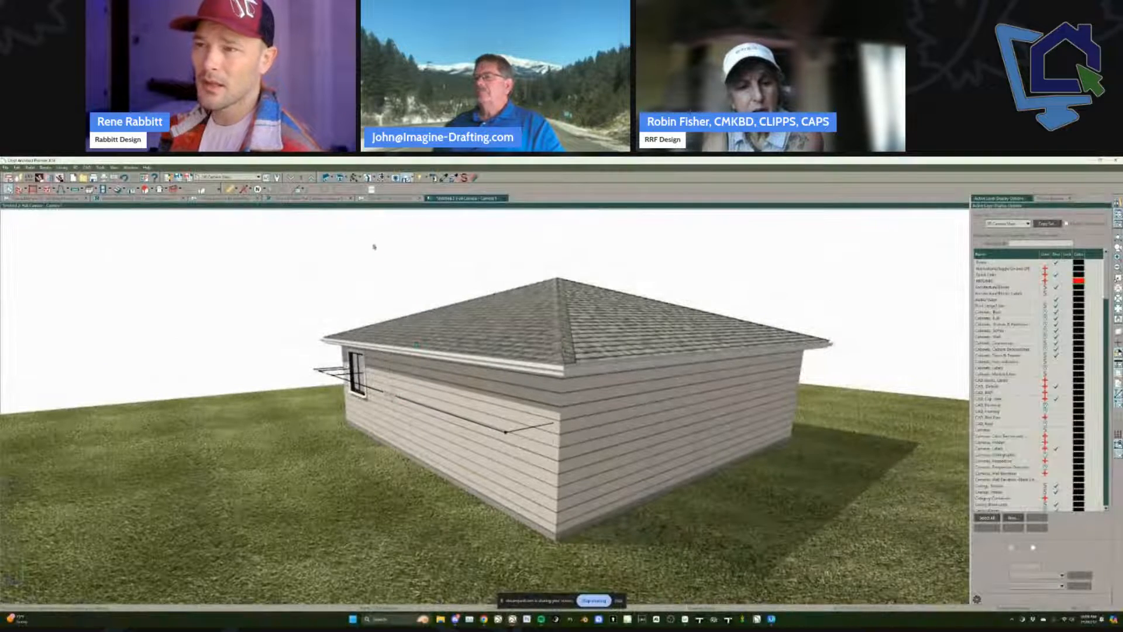
Step: Set the camera view's AMD FidelityFX Super Resolution to Native Resolution (1.0)
click(170, 177)
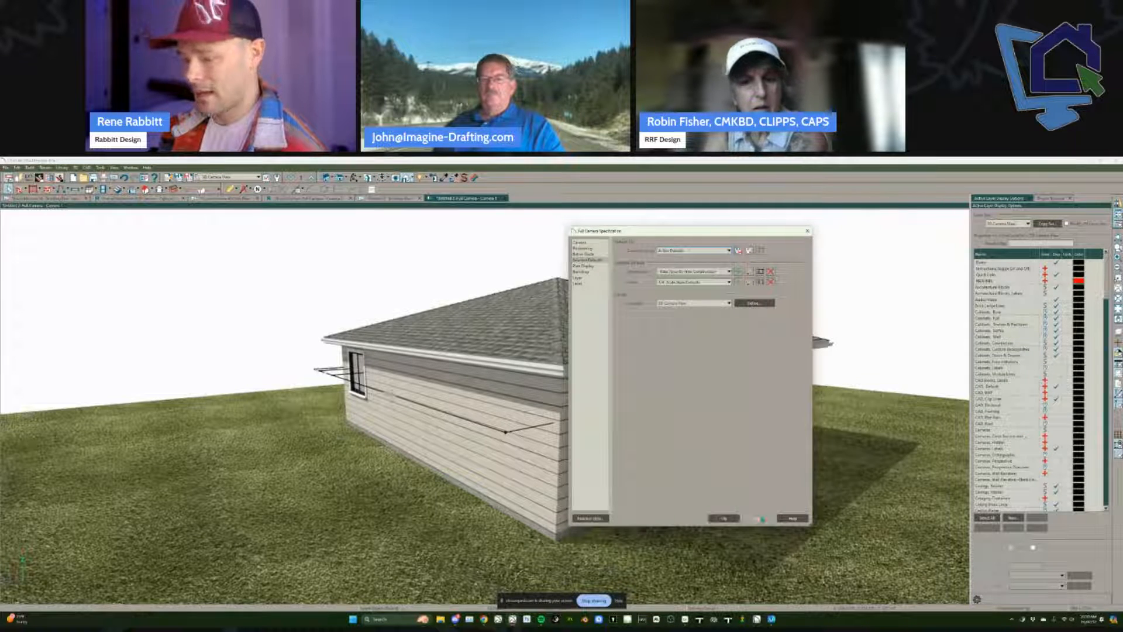
click(724, 519)
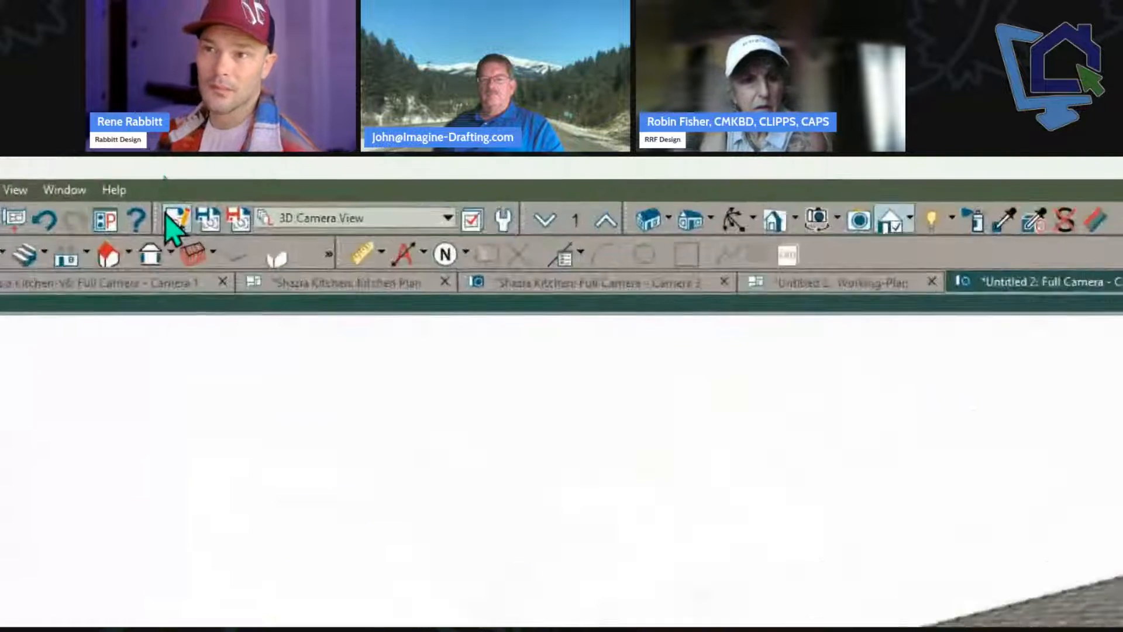
click(166, 176)
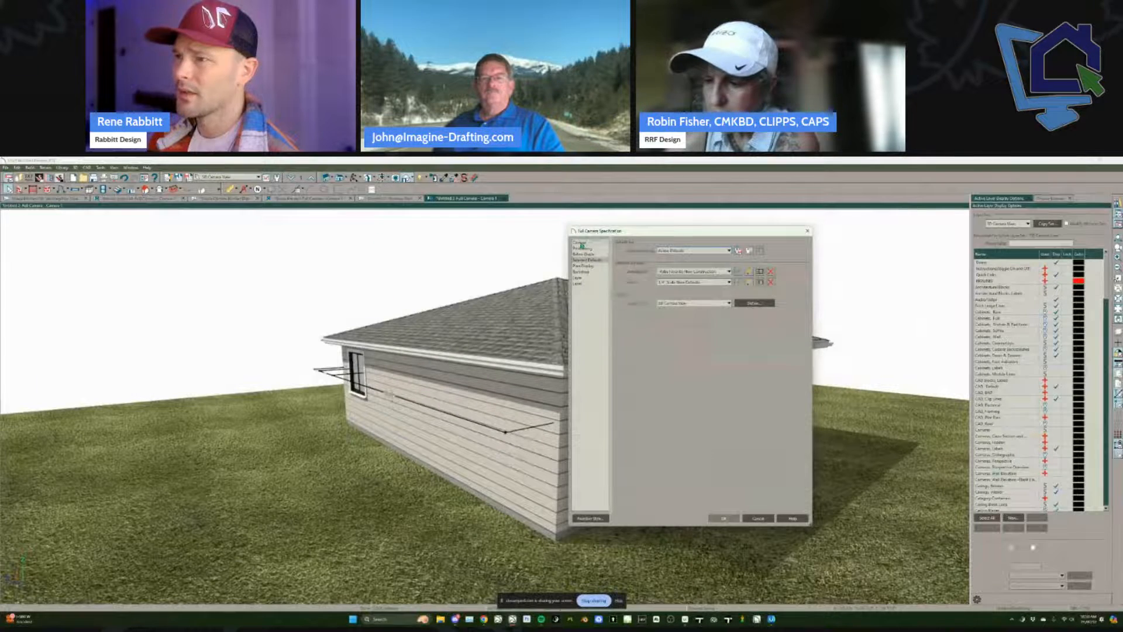
click(580, 242)
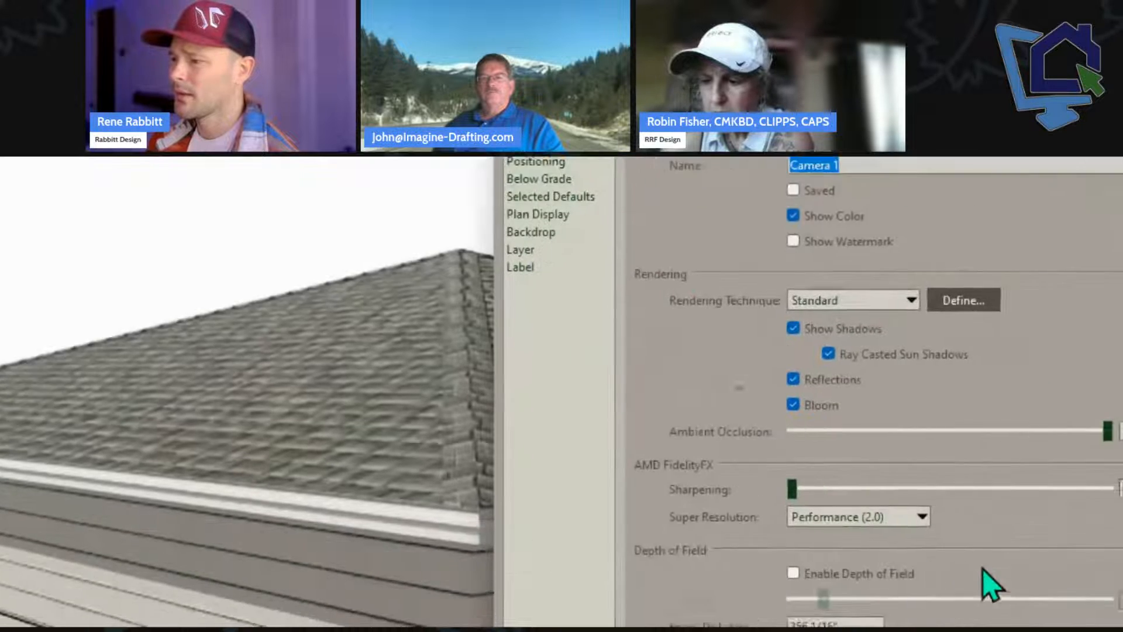
click(854, 516)
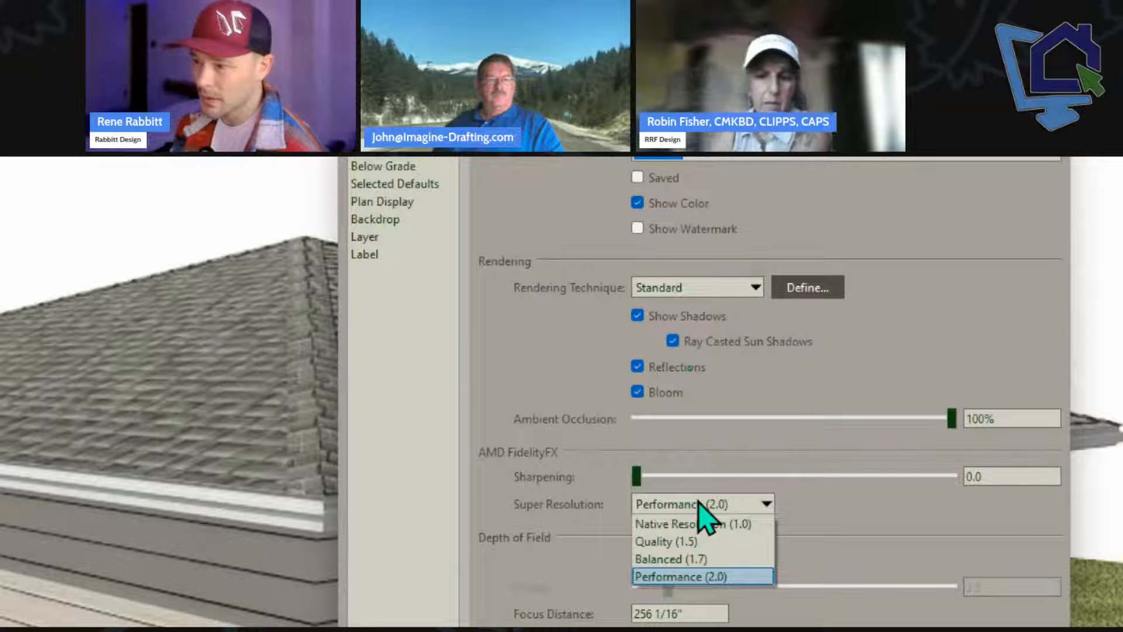
click(660, 524)
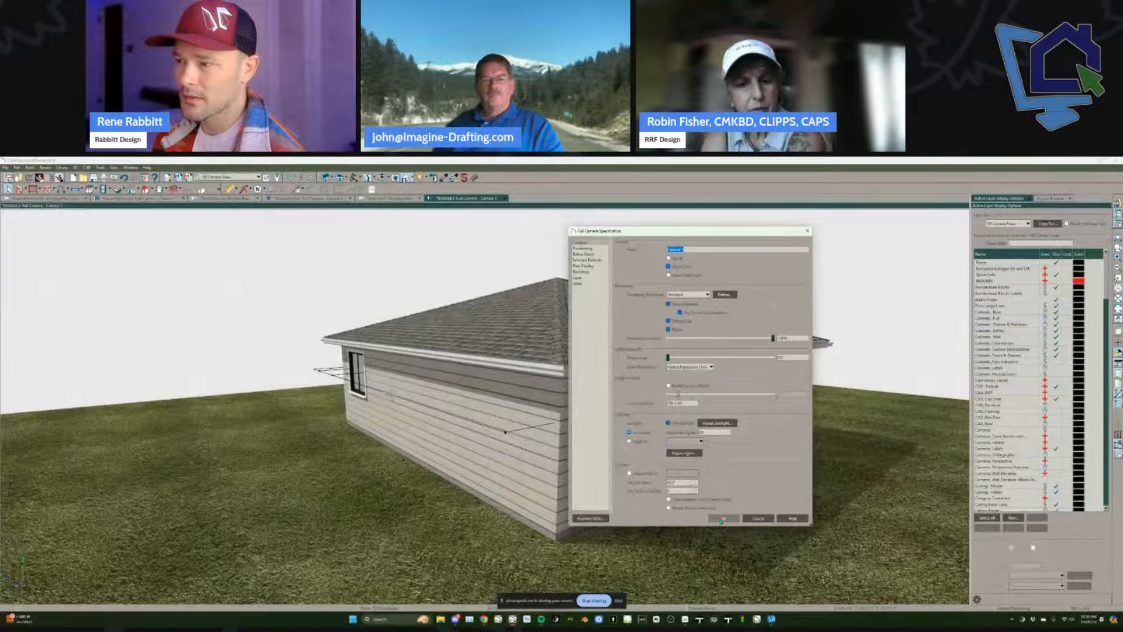
click(723, 518)
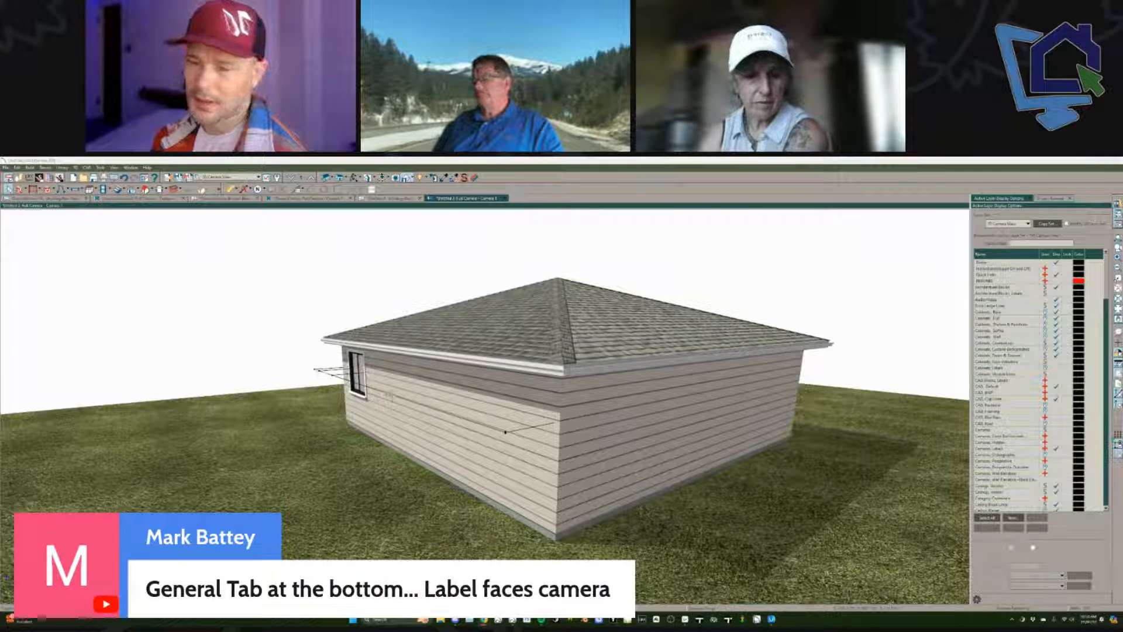
Step: Turn on the option that makes labels face the camera in the New Construction dimension defaults used by the wall's dimension line
click(467, 420)
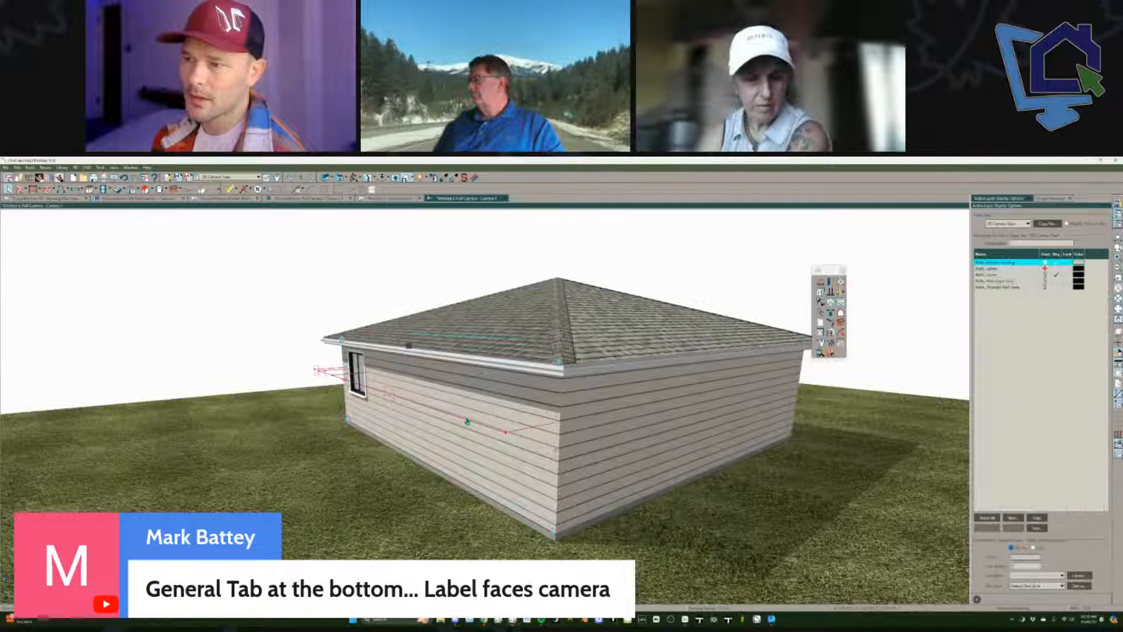
key(Escape)
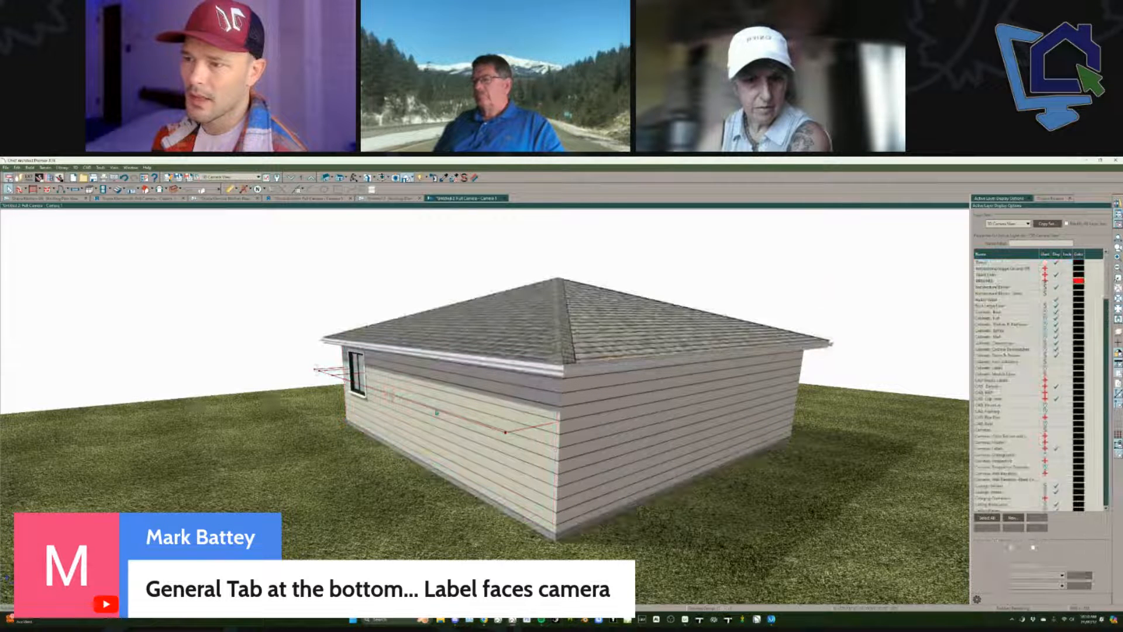
click(443, 413)
click(819, 292)
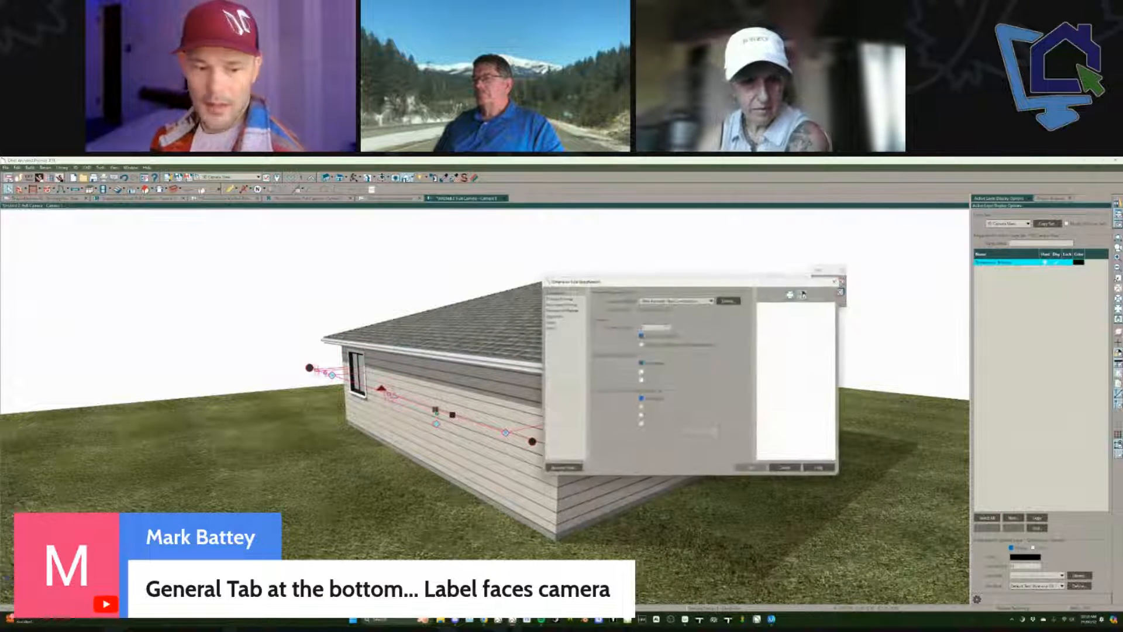
click(731, 302)
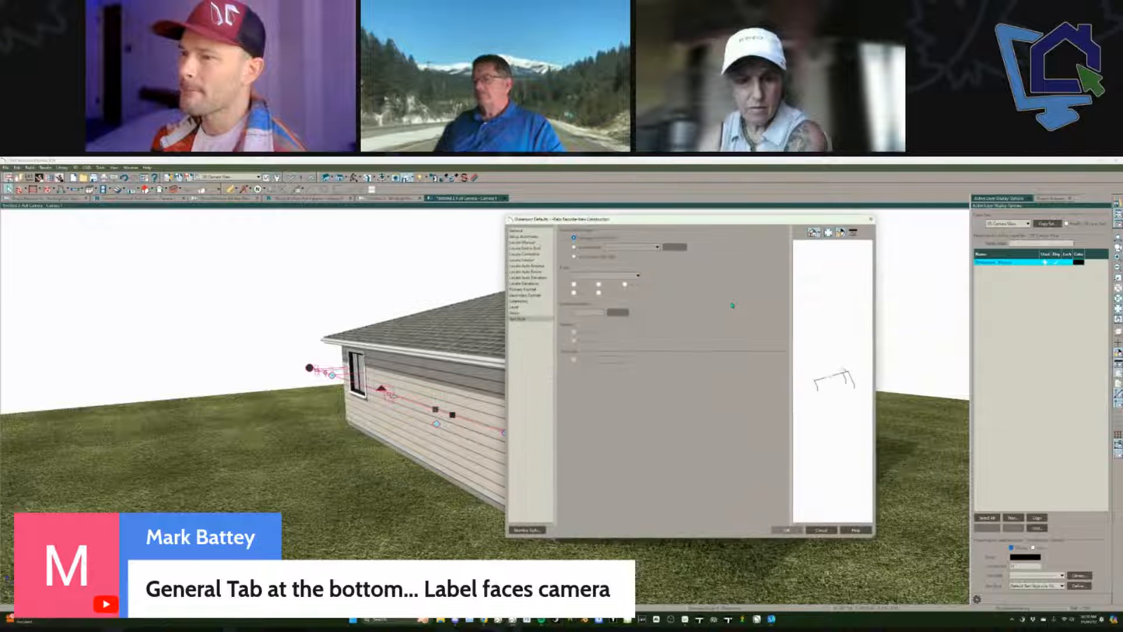
click(529, 231)
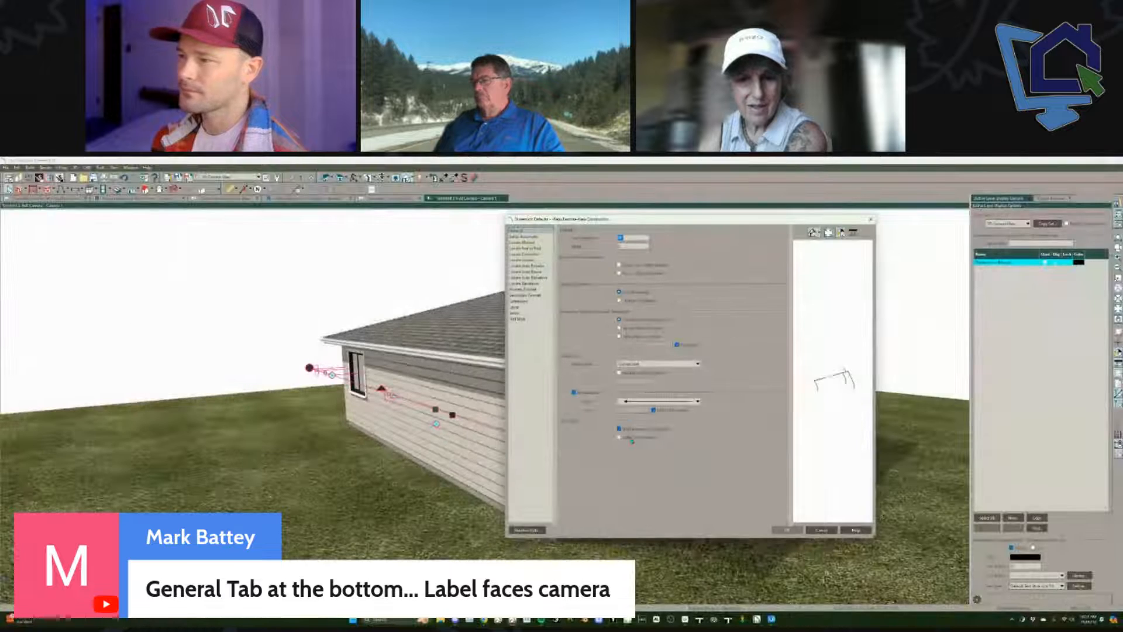
click(631, 439)
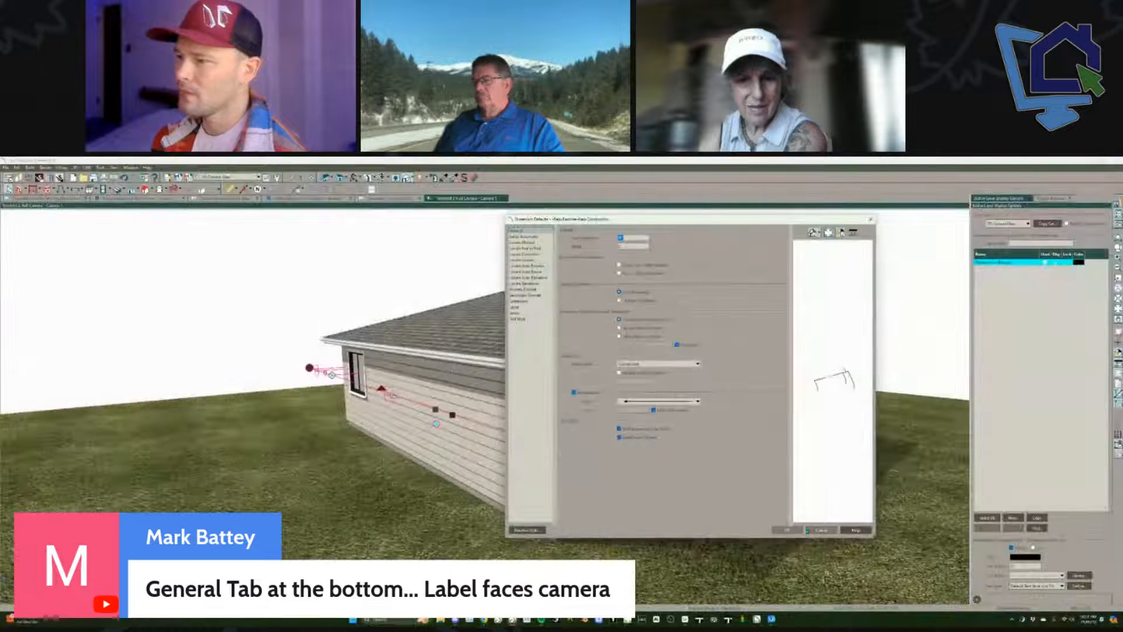
click(787, 530)
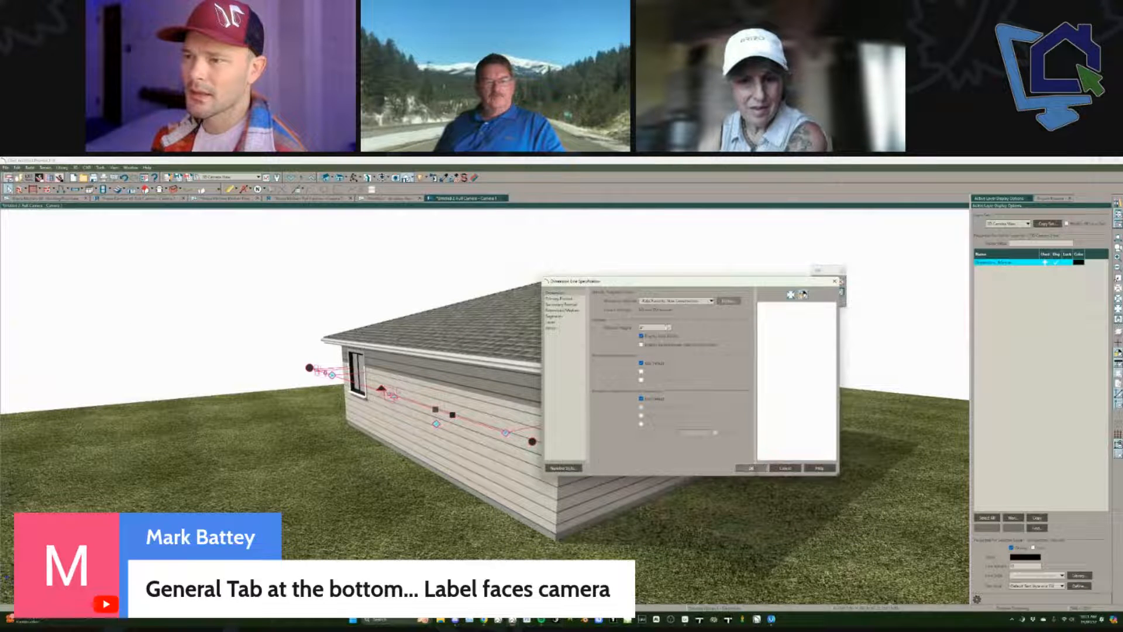
click(751, 468)
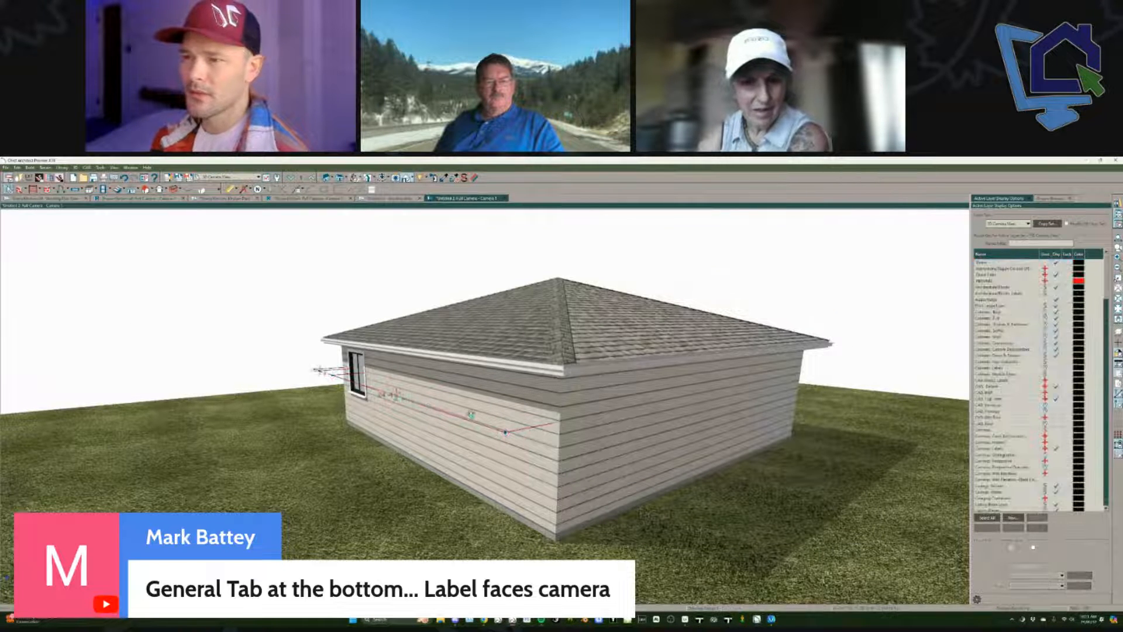
scroll(489, 422, up, 10)
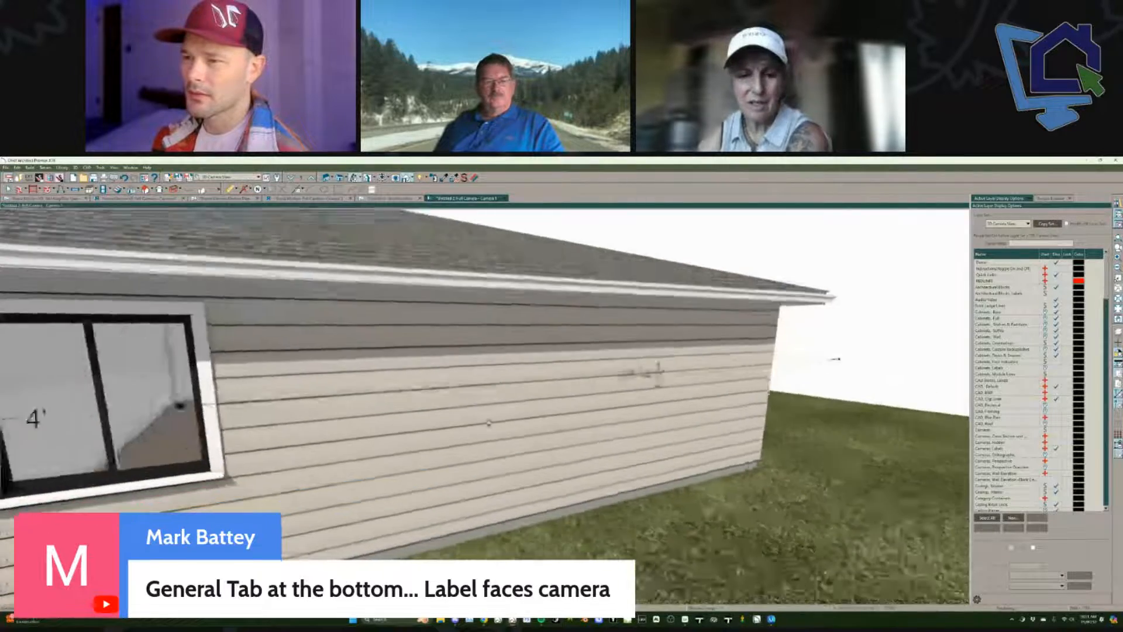
scroll(488, 423, down, 10)
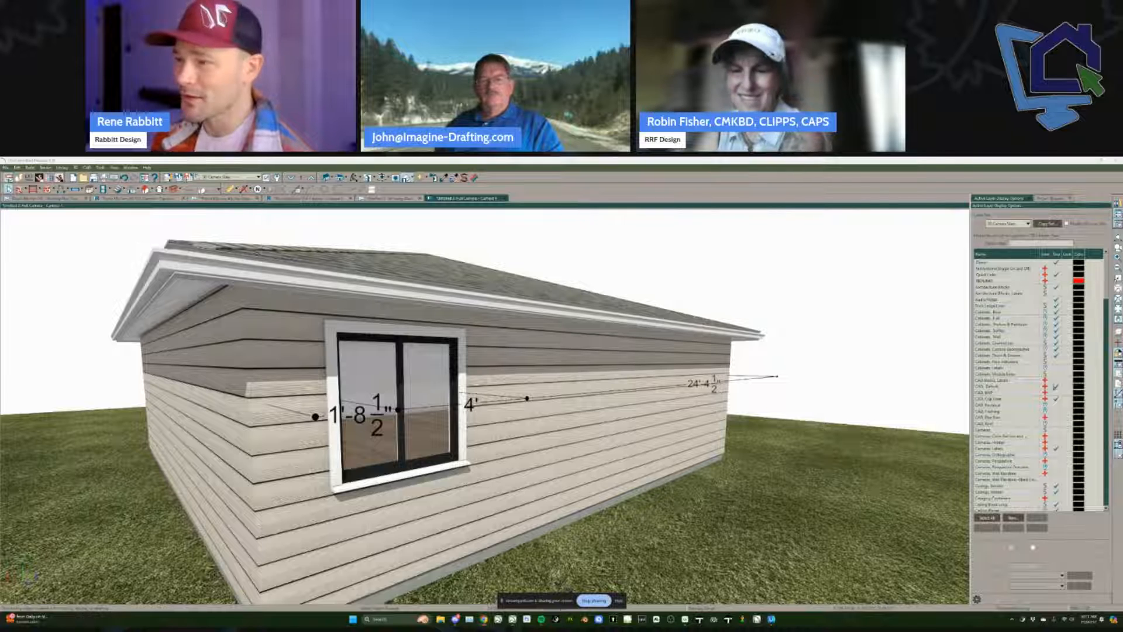
Step: Change the Secondary Handle Fill color to bright green (red 0, green 255, blue 0) in the color preferences
click(712, 404)
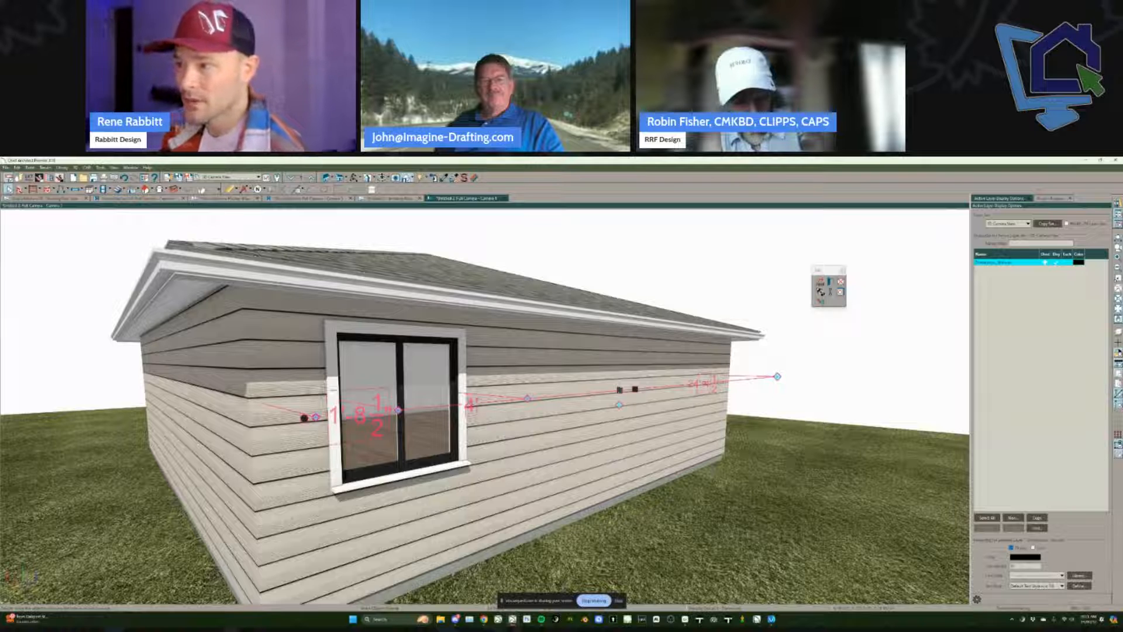
click(17, 168)
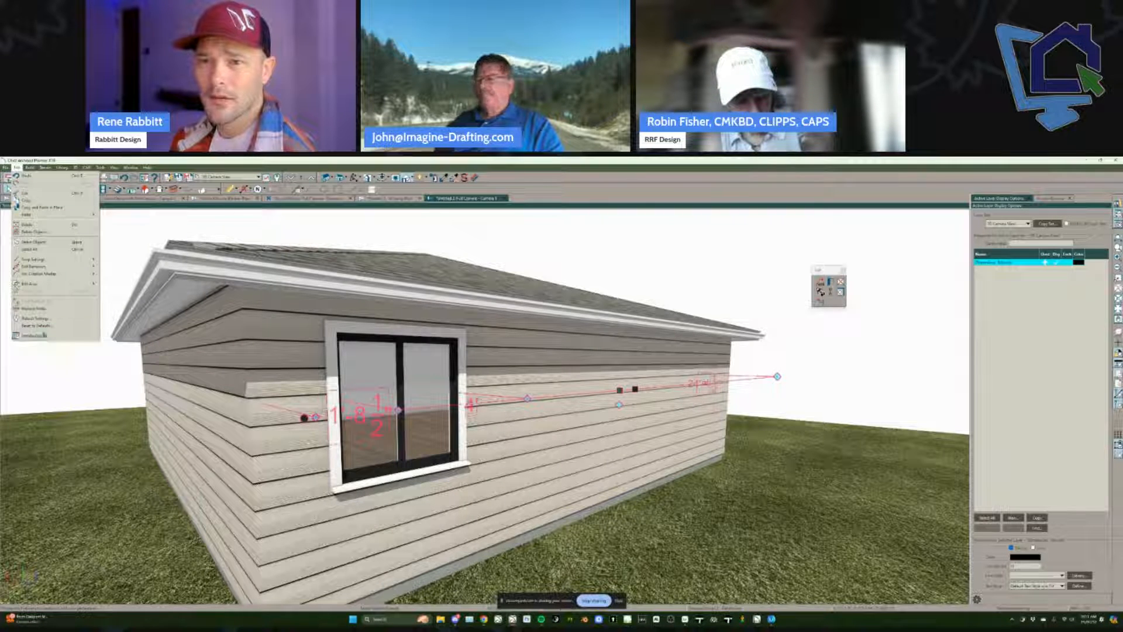
click(49, 336)
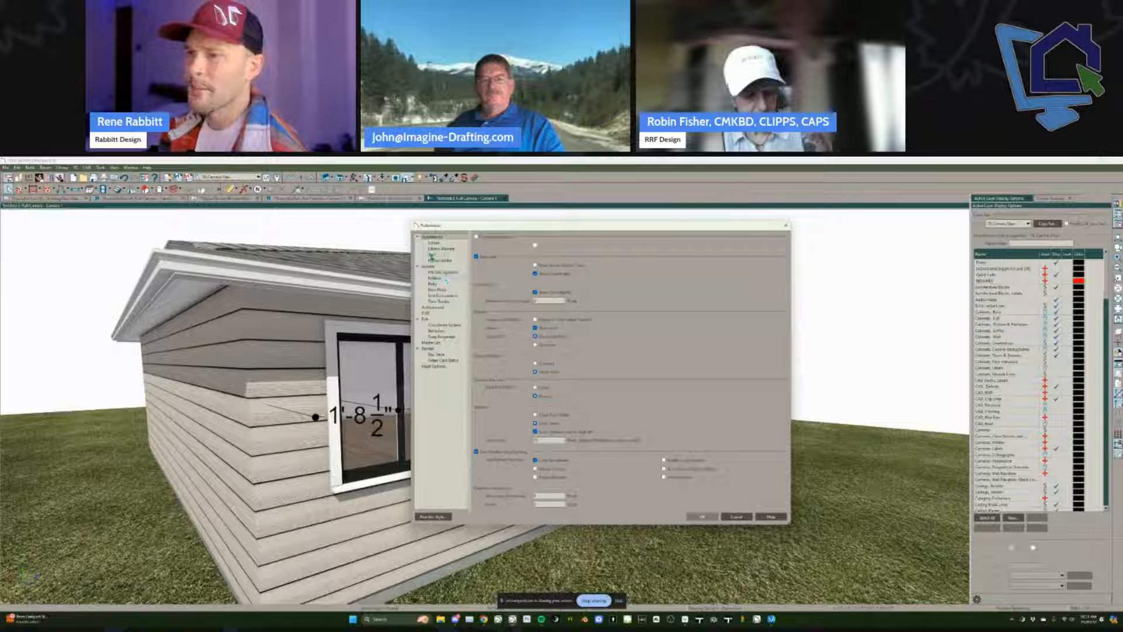
click(435, 244)
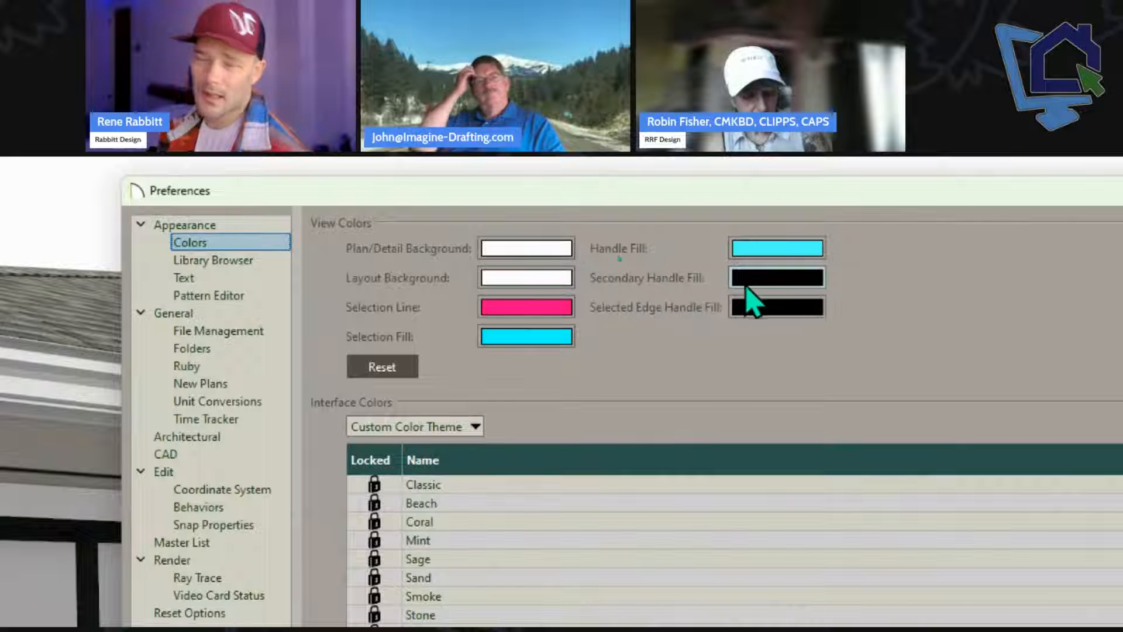
click(777, 282)
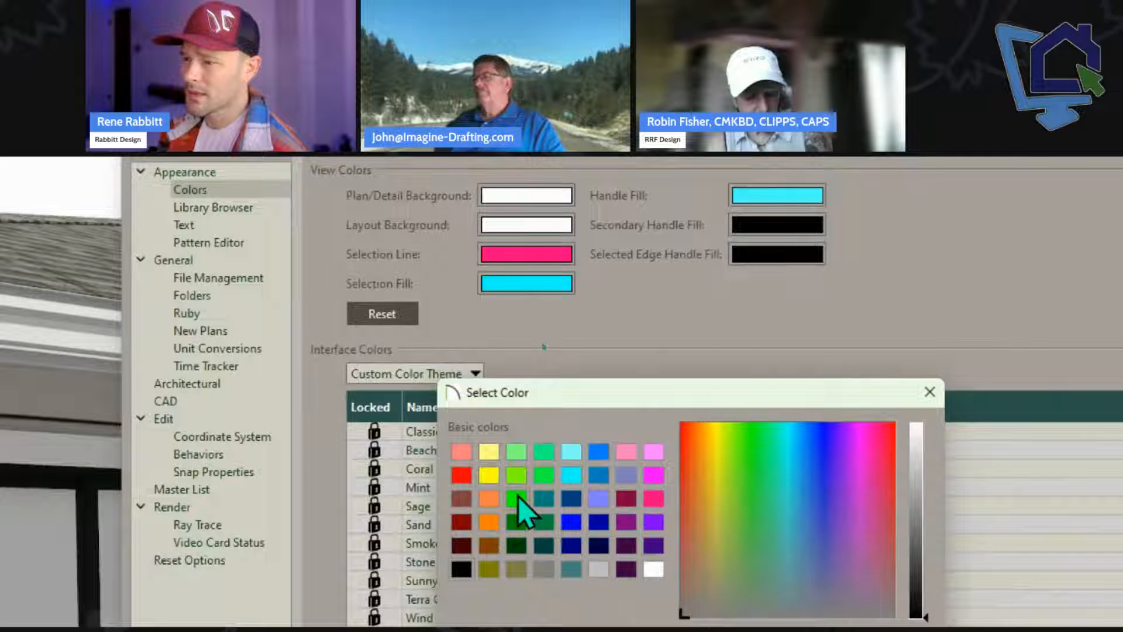
click(516, 498)
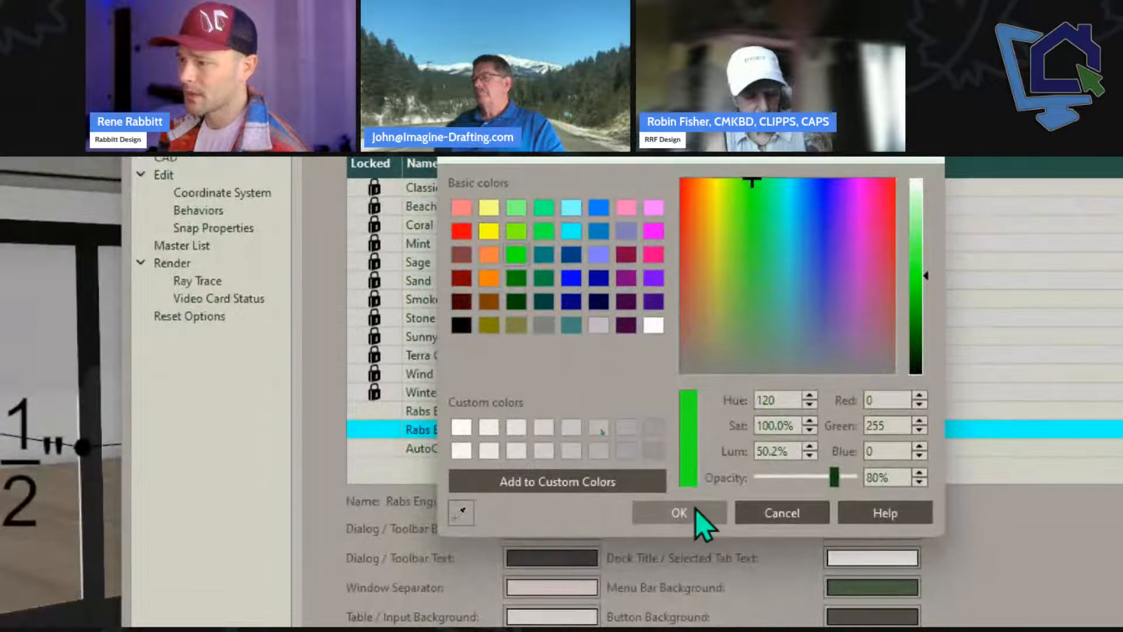
click(696, 509)
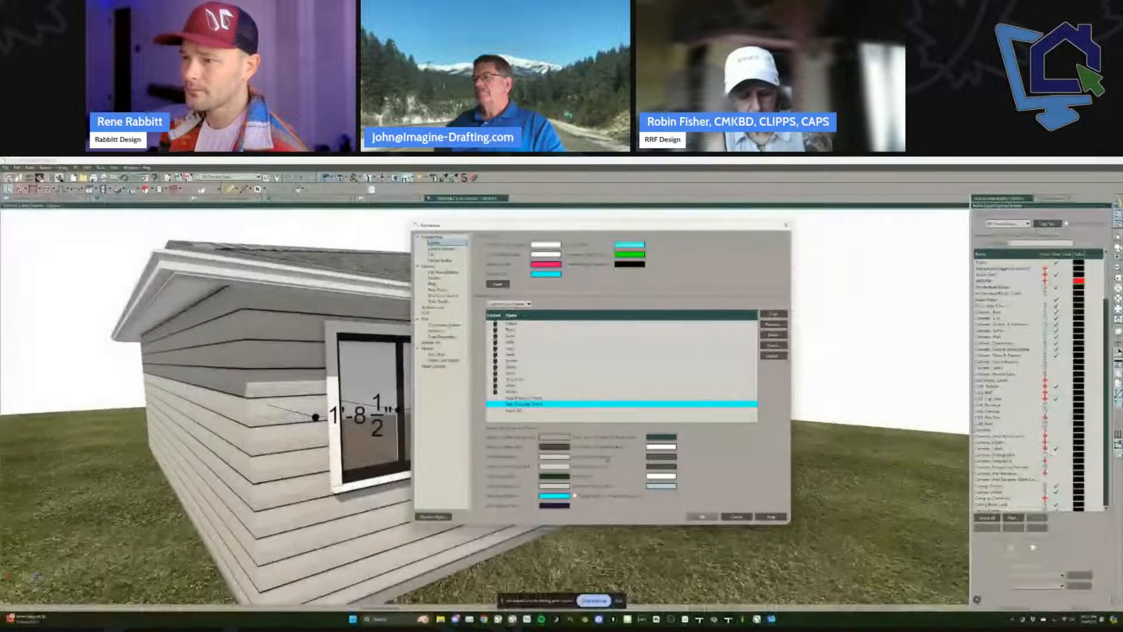
click(703, 516)
Step: Try to move the wall's dimension line by its green secondary handle using relative polar coordinates
click(574, 398)
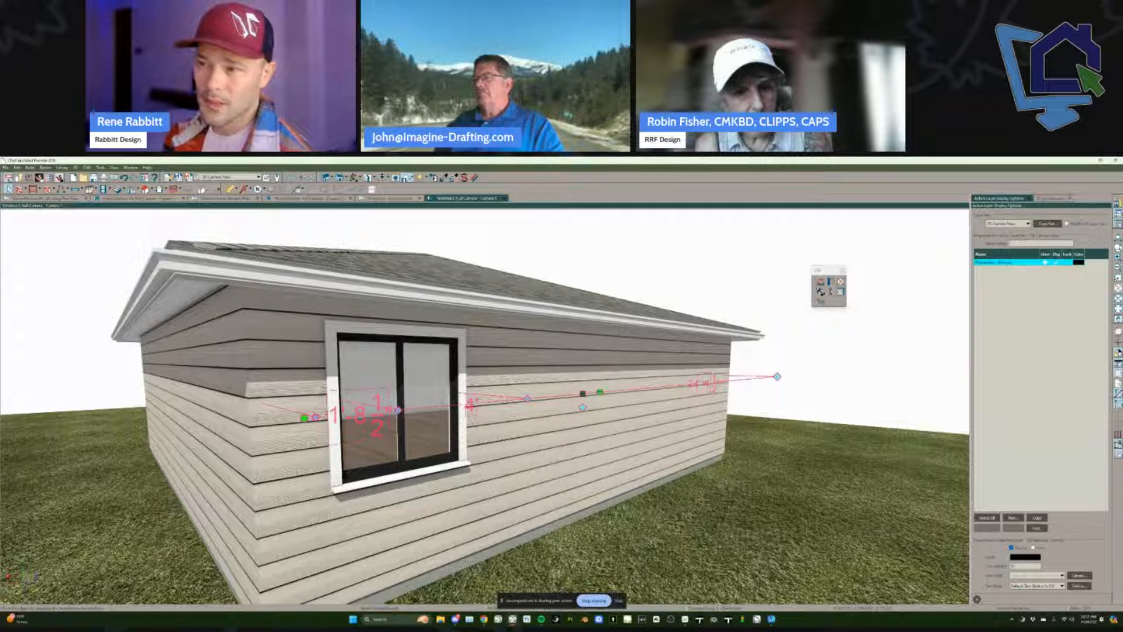
drag(600, 392, 699, 405)
key(Tab)
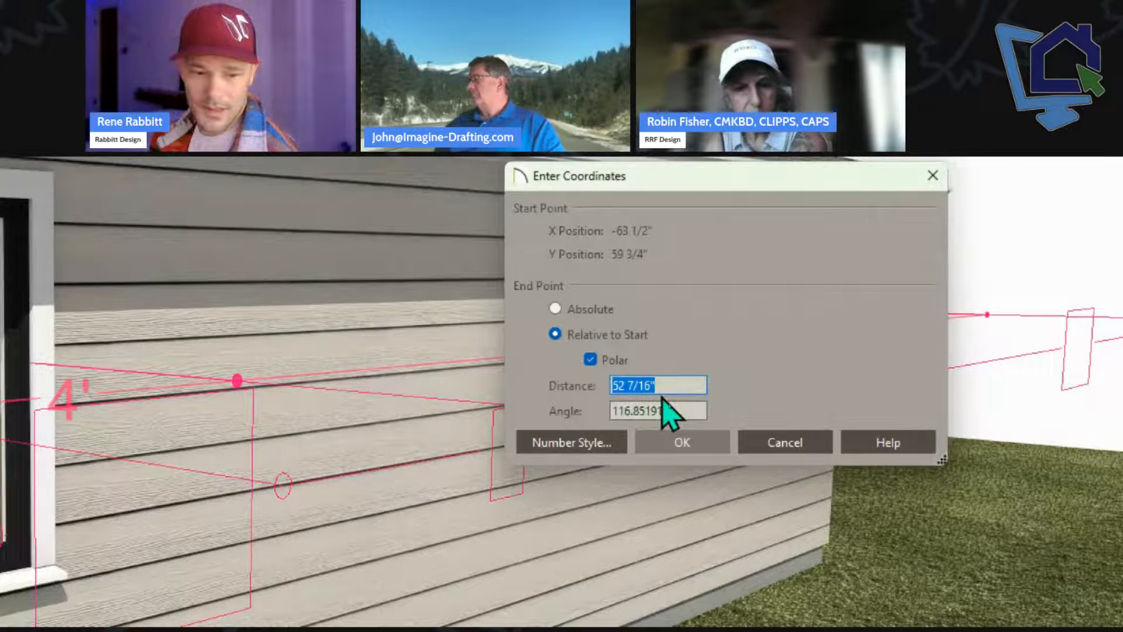
drag(699, 414, 561, 408)
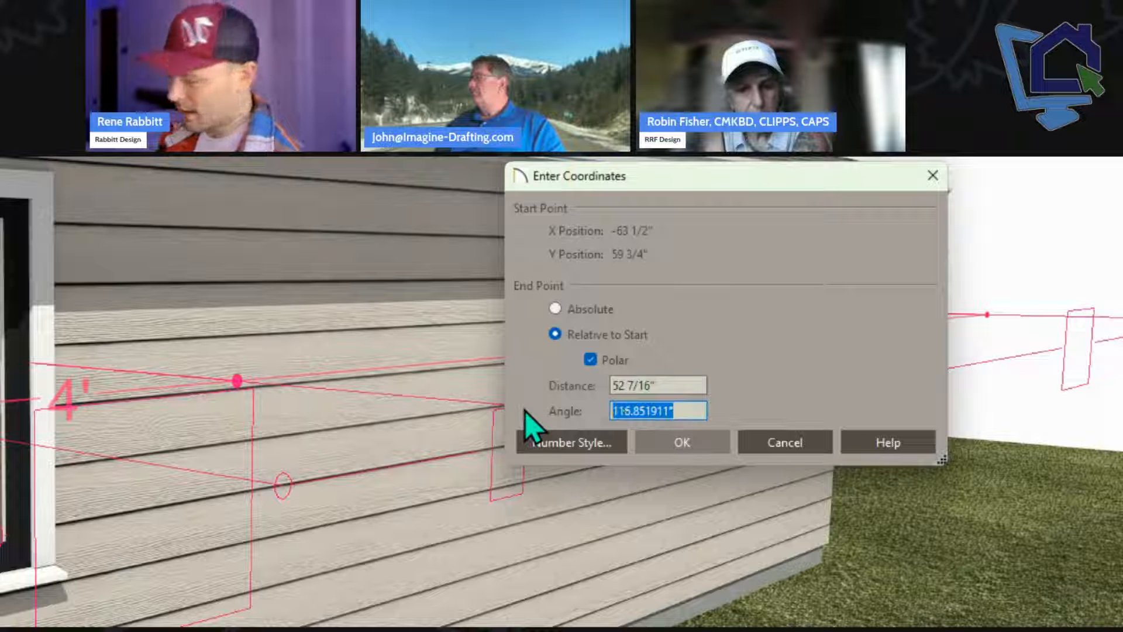
click(787, 445)
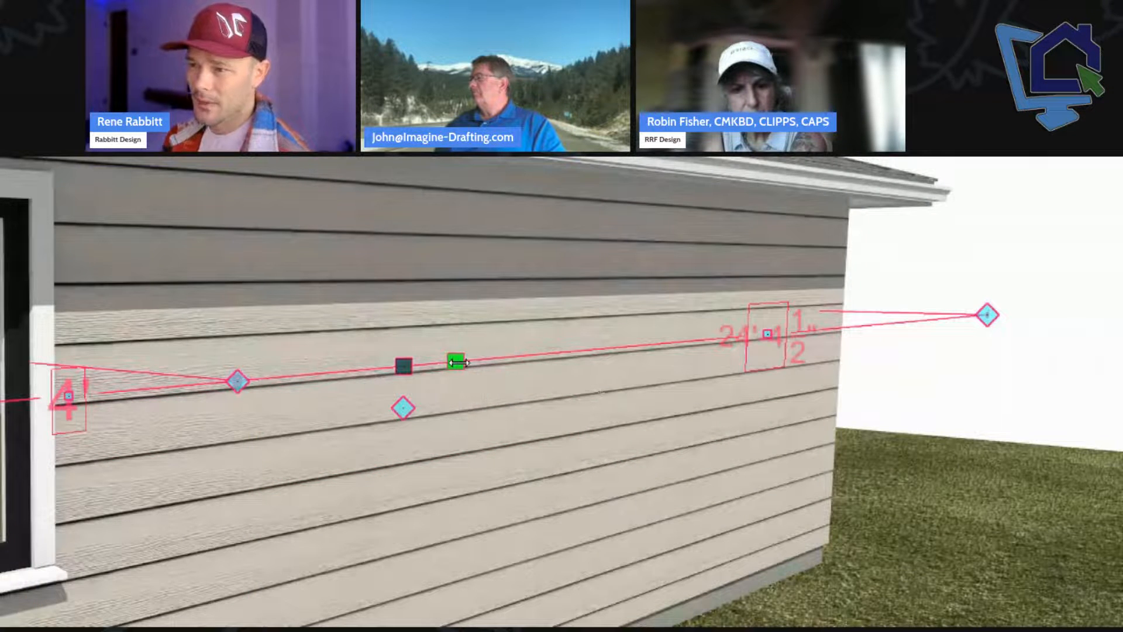
key(Escape)
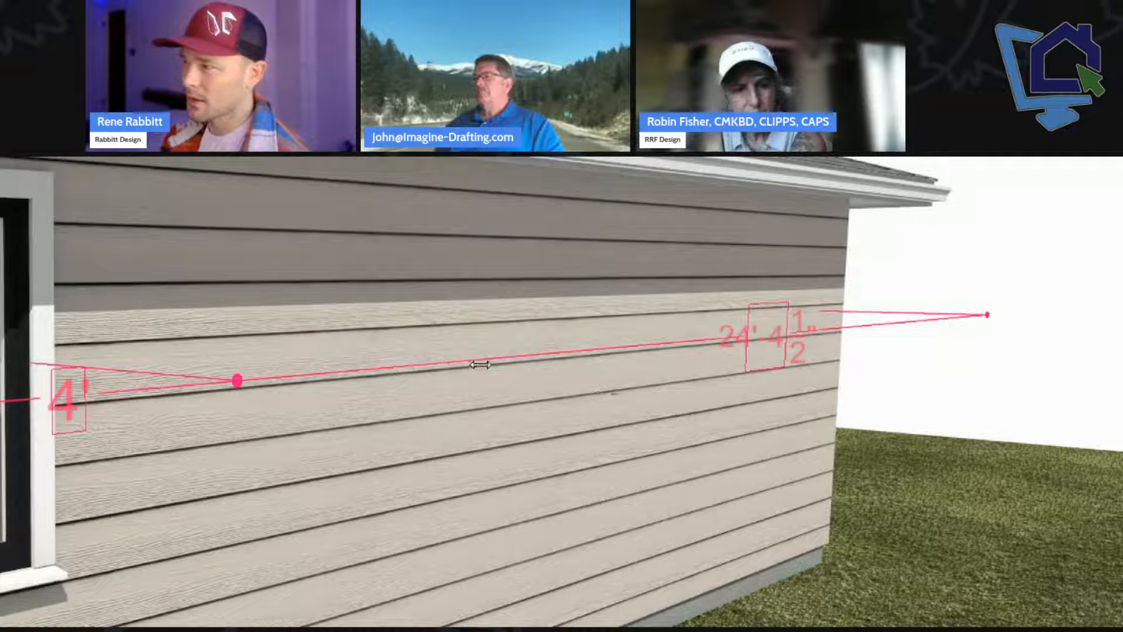
Step: Move the wall's dimension line by relative polar coordinates, with a distance of 18 inches at an angle of 180 degrees
drag(480, 365, 758, 424)
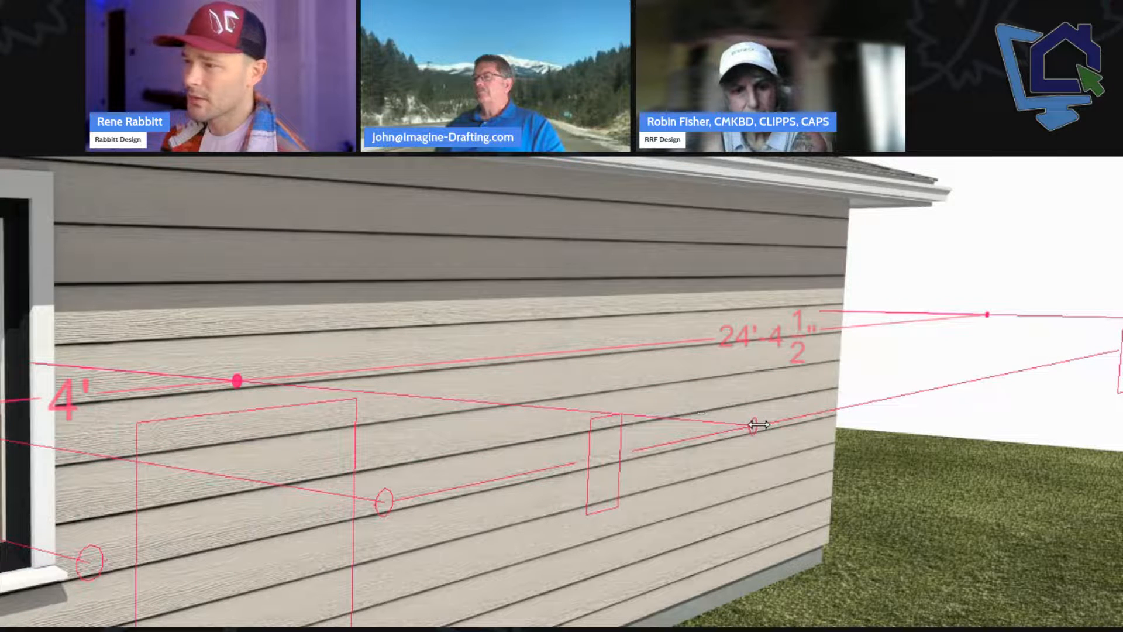
key(Tab)
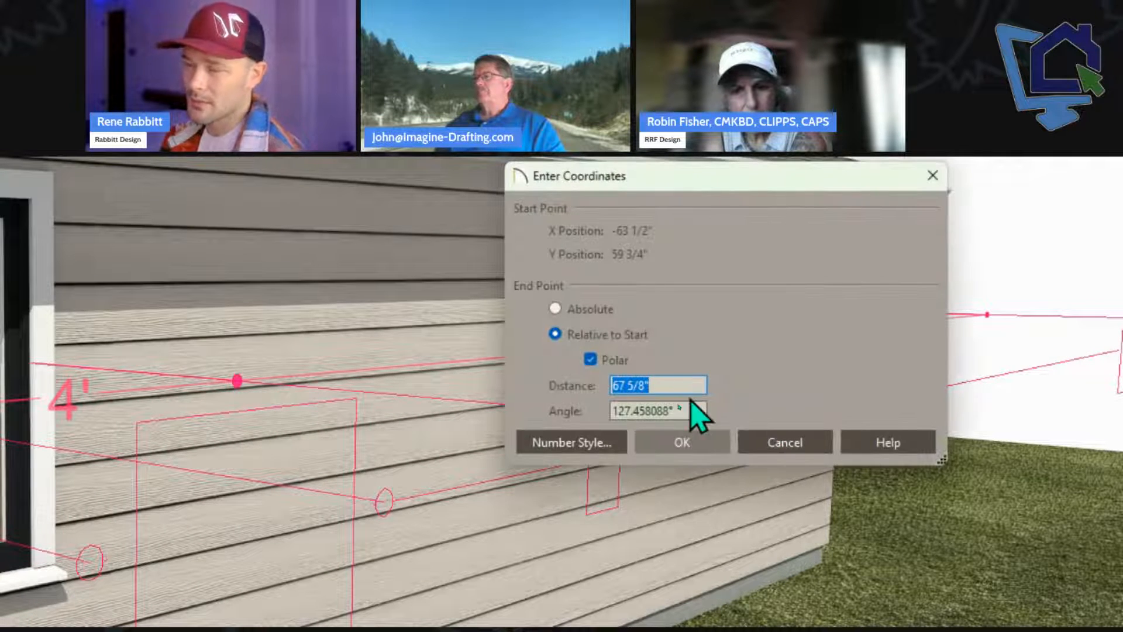
drag(692, 405, 518, 396)
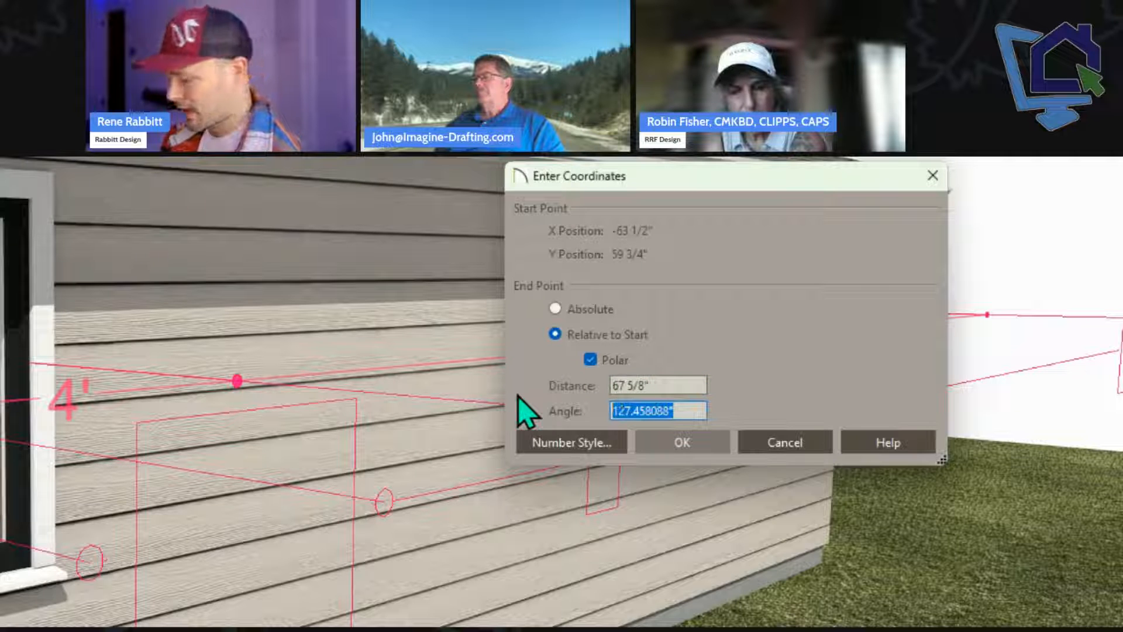
text(180)
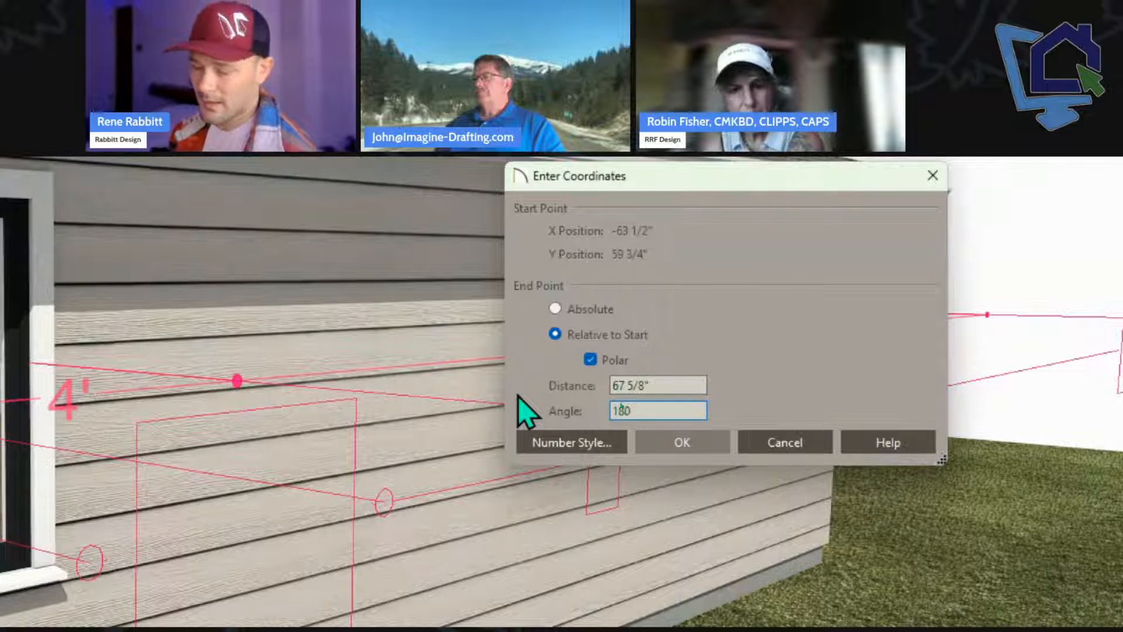
key(shift+Tab)
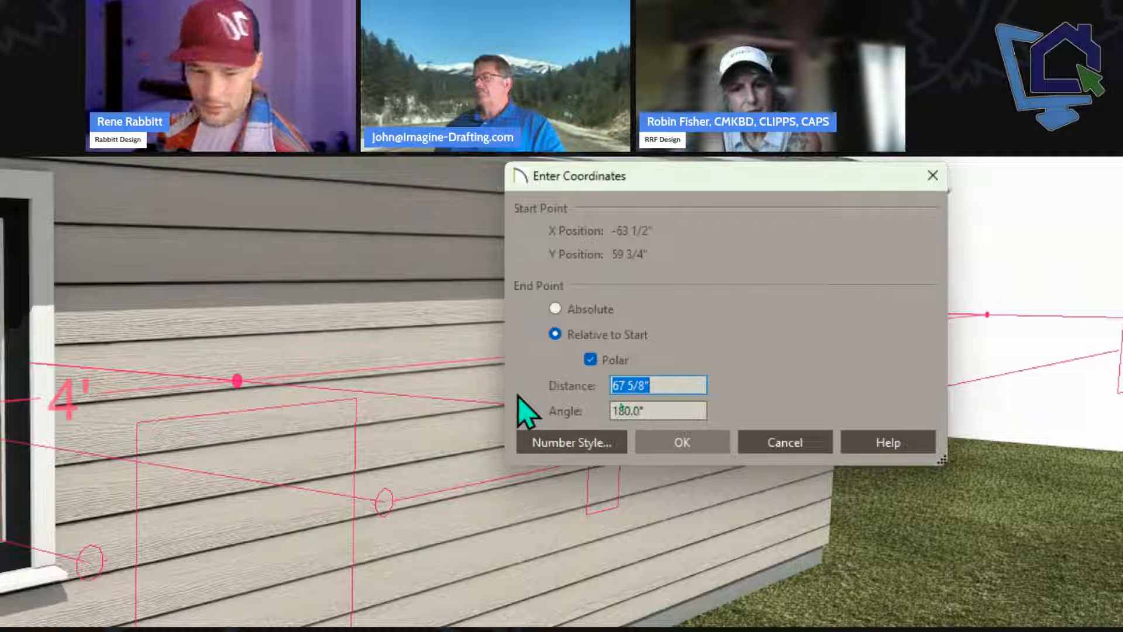
text(18)
key(Return)
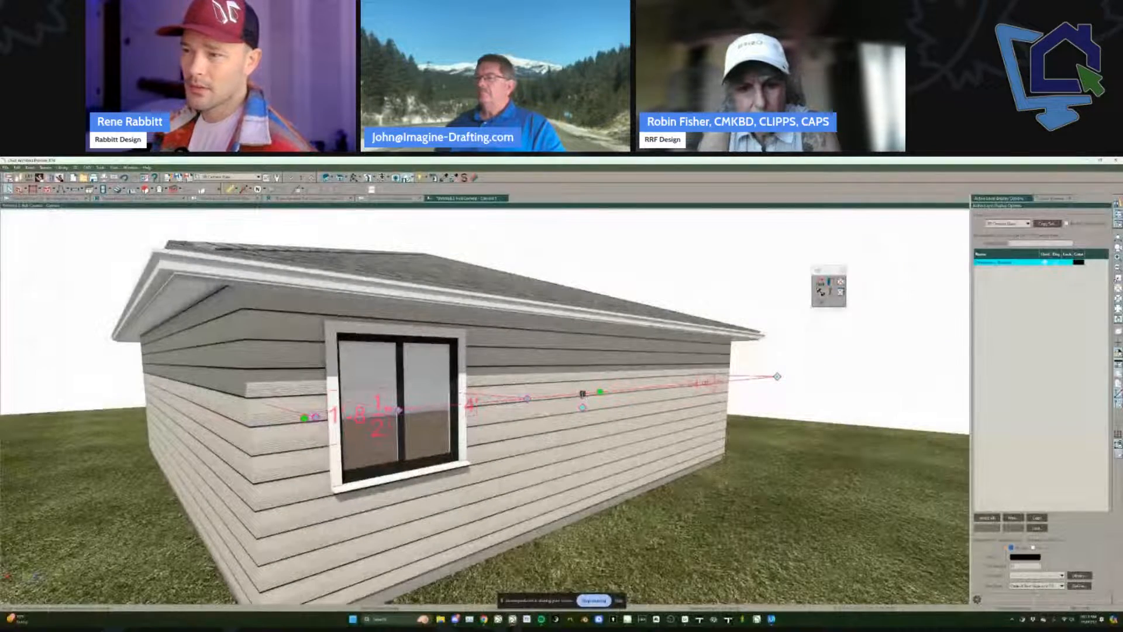
Step: Move the dimension line up above the roof and inspect its extension lines from several camera angles
drag(583, 394, 566, 227)
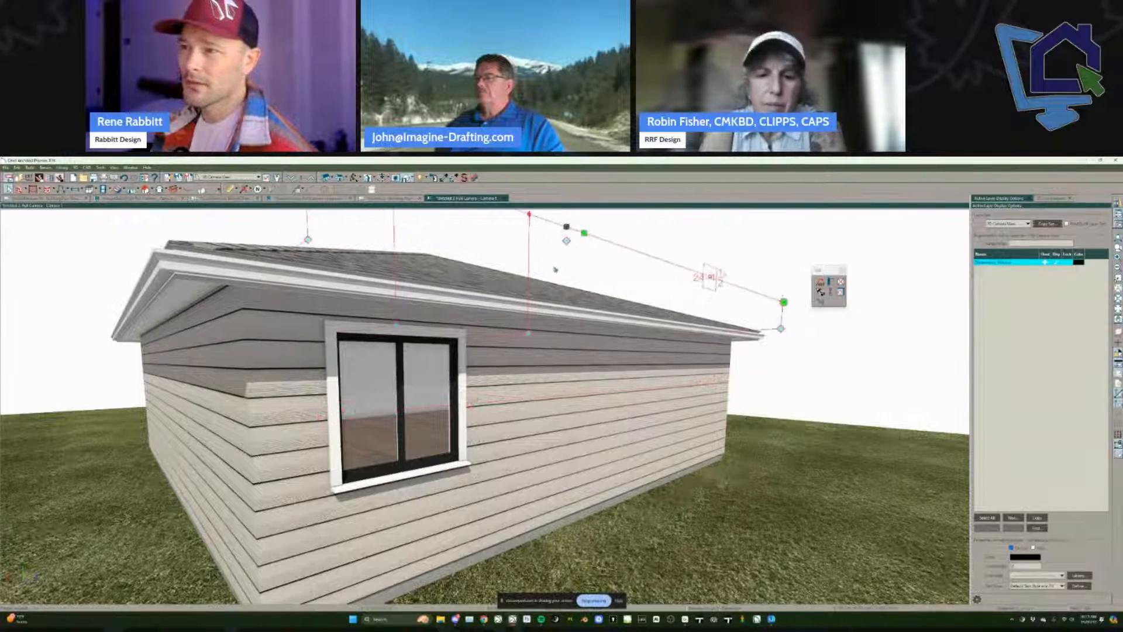
middle_drag(566, 227, 541, 243)
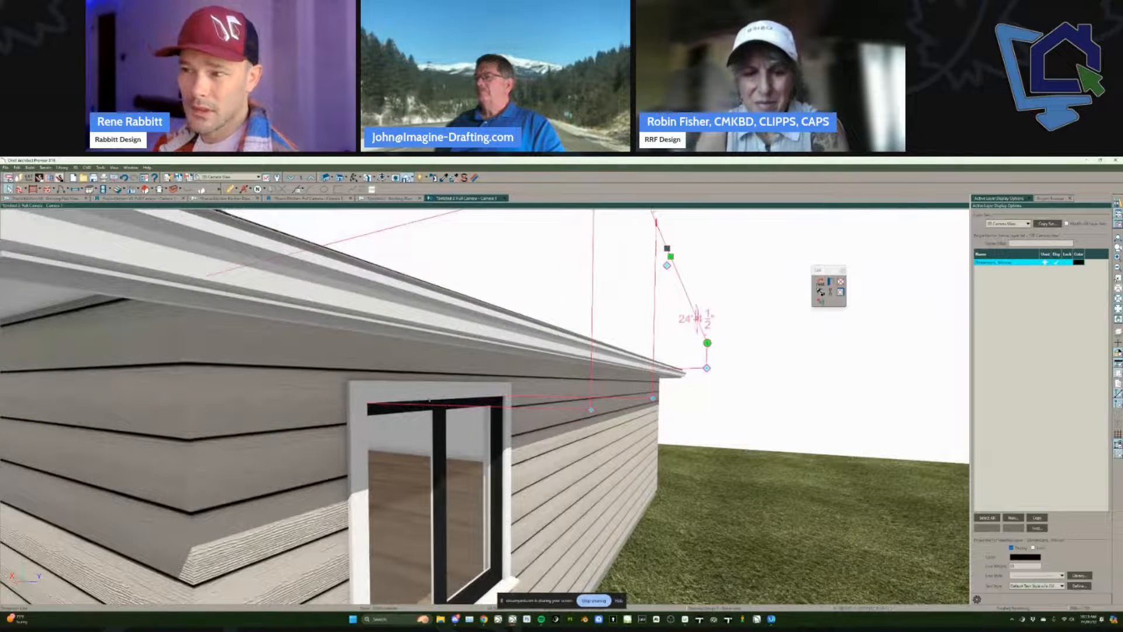
middle_drag(451, 399, 541, 220)
middle_drag(488, 238, 489, 298)
middle_drag(392, 538, 458, 534)
scroll(459, 534, down, 3)
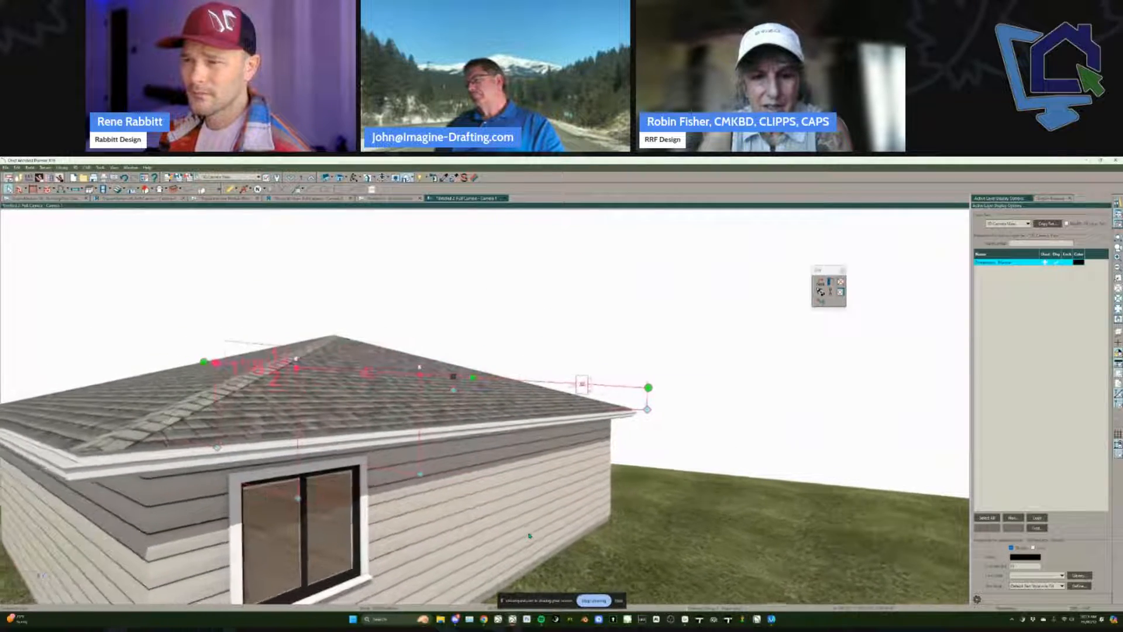
middle_drag(321, 436, 319, 296)
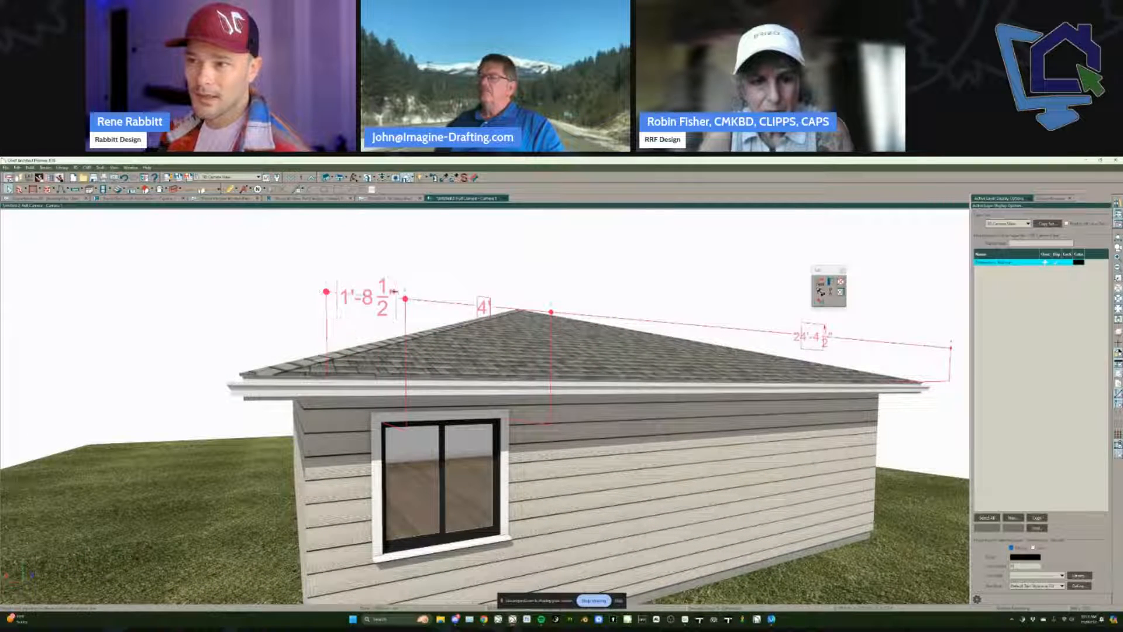
Step: Shorten the dimension line from its window-side end until only the long segment beyond the window remains
drag(418, 298, 541, 310)
middle_drag(327, 412, 295, 364)
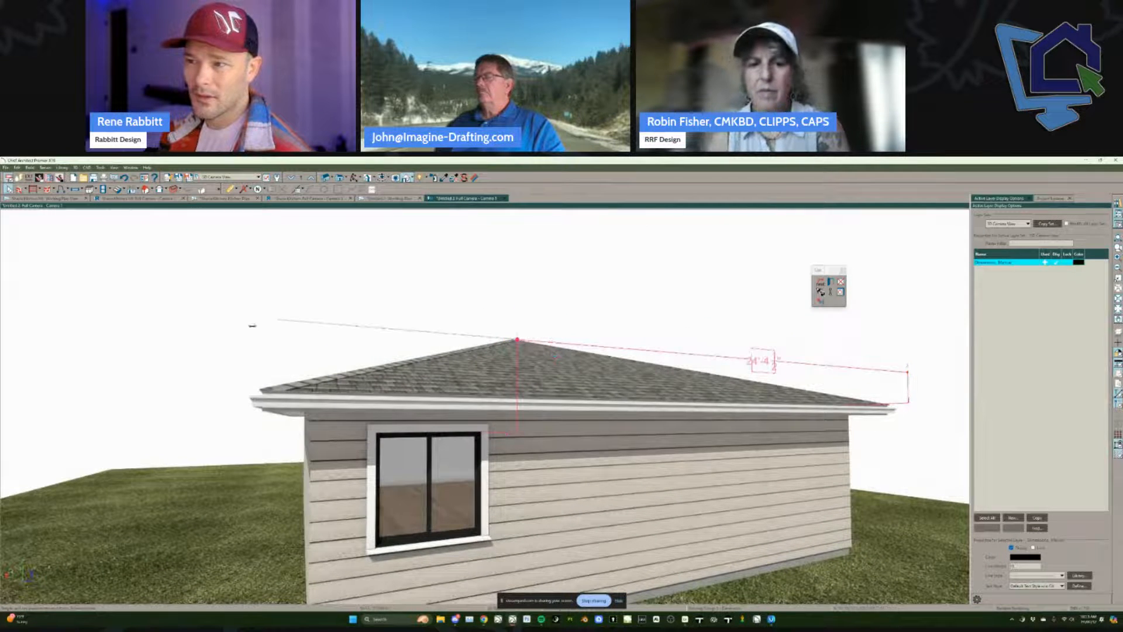
drag(602, 320, 441, 326)
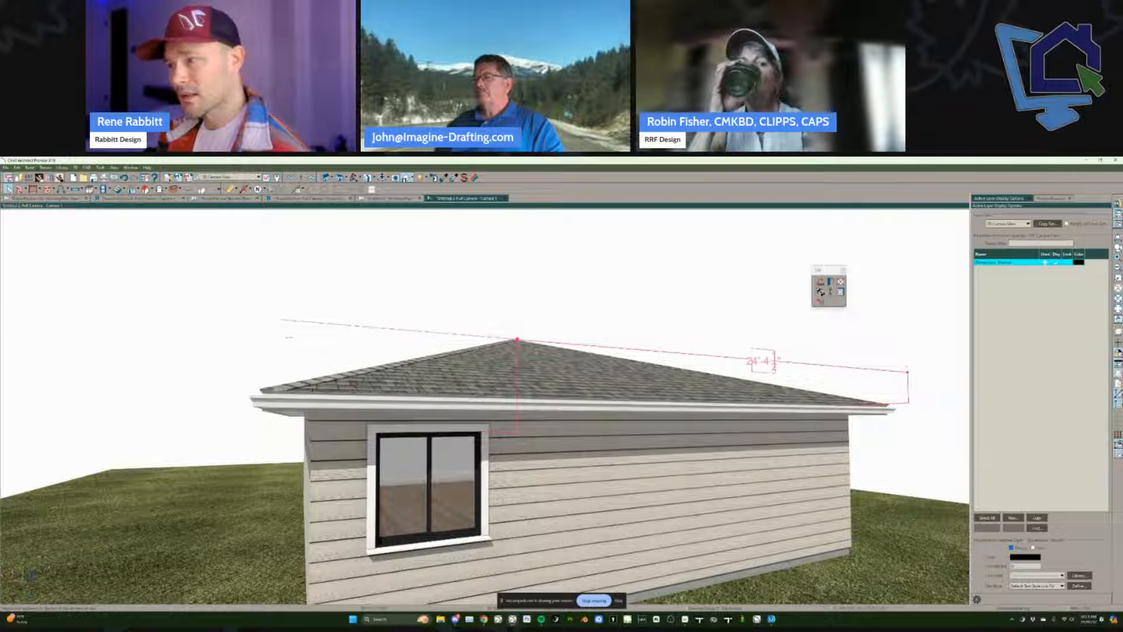
drag(288, 337, 508, 339)
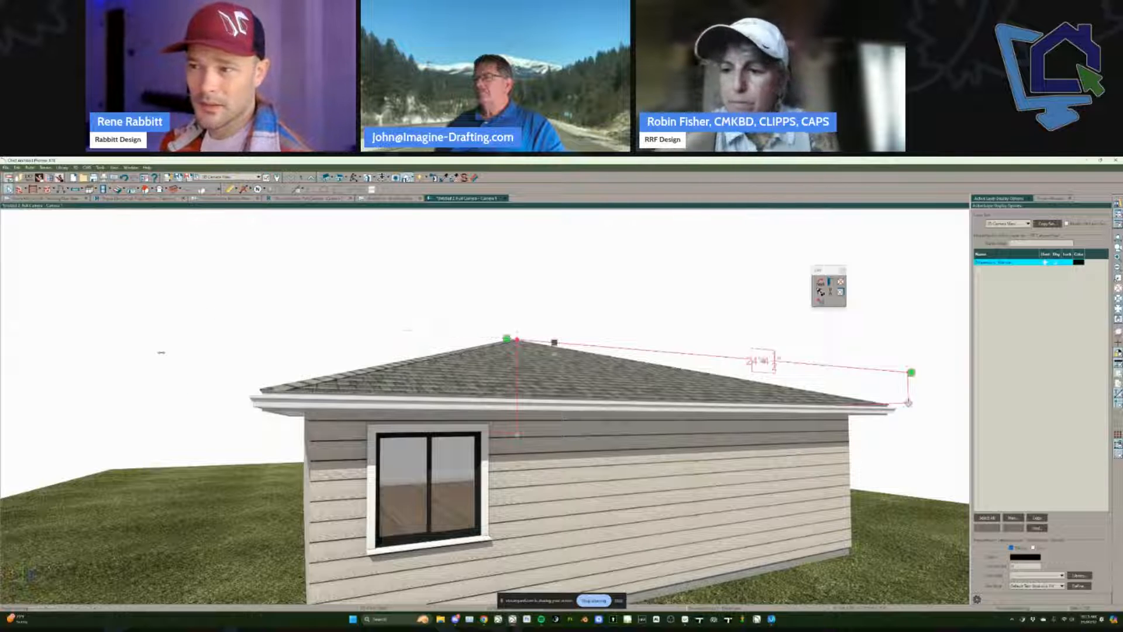
middle_drag(301, 452, 378, 453)
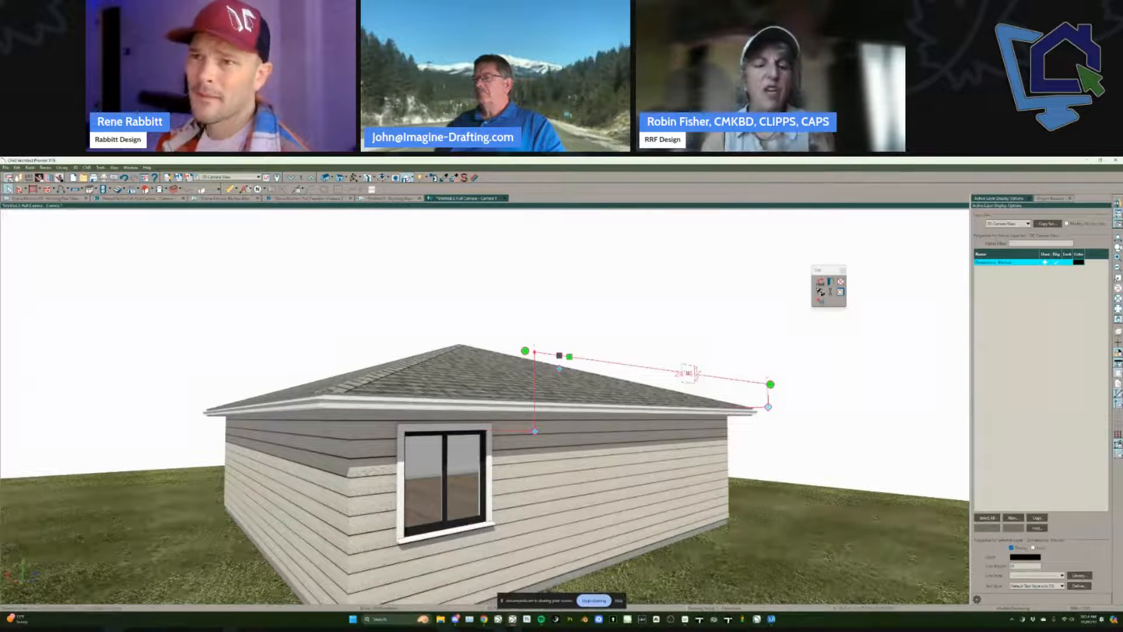
middle_drag(507, 431, 562, 430)
Step: Move the dimension line from above the roof back down onto the exterior wall beside the window
key(Escape)
click(578, 321)
middle_drag(560, 325, 573, 328)
drag(571, 317, 485, 461)
click(461, 470)
click(459, 471)
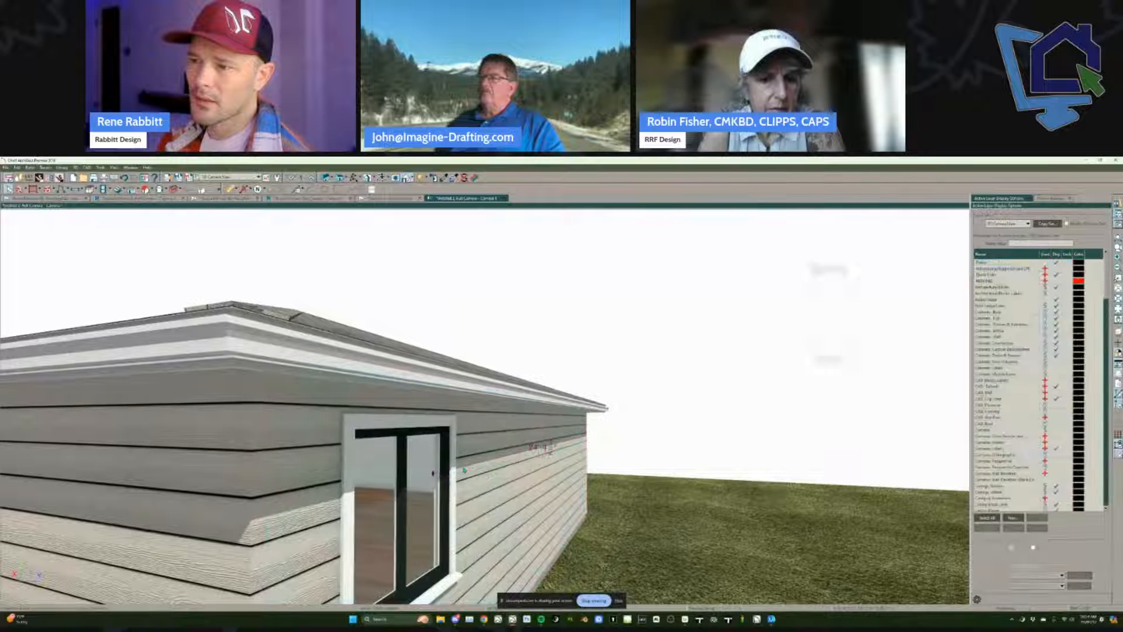
Step: Stretch the dimension line's window-side end past the window to the wall corner so it dimensions the opening again
click(442, 475)
scroll(441, 474, up, 4)
middle_drag(441, 475, 538, 462)
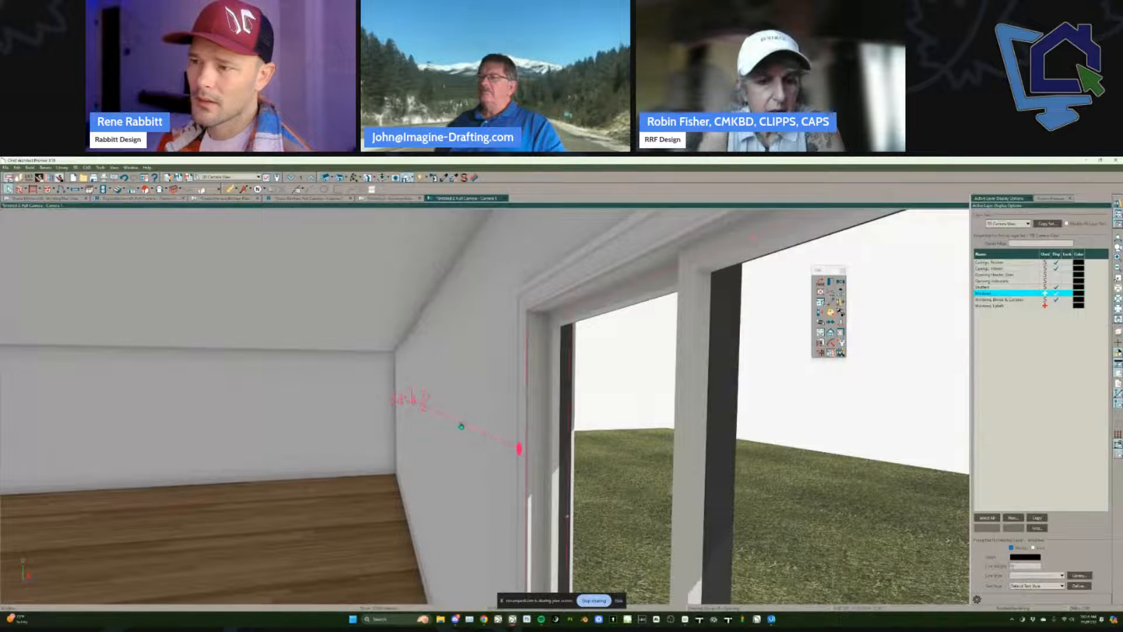
middle_drag(462, 425, 593, 415)
click(615, 428)
drag(591, 414, 927, 419)
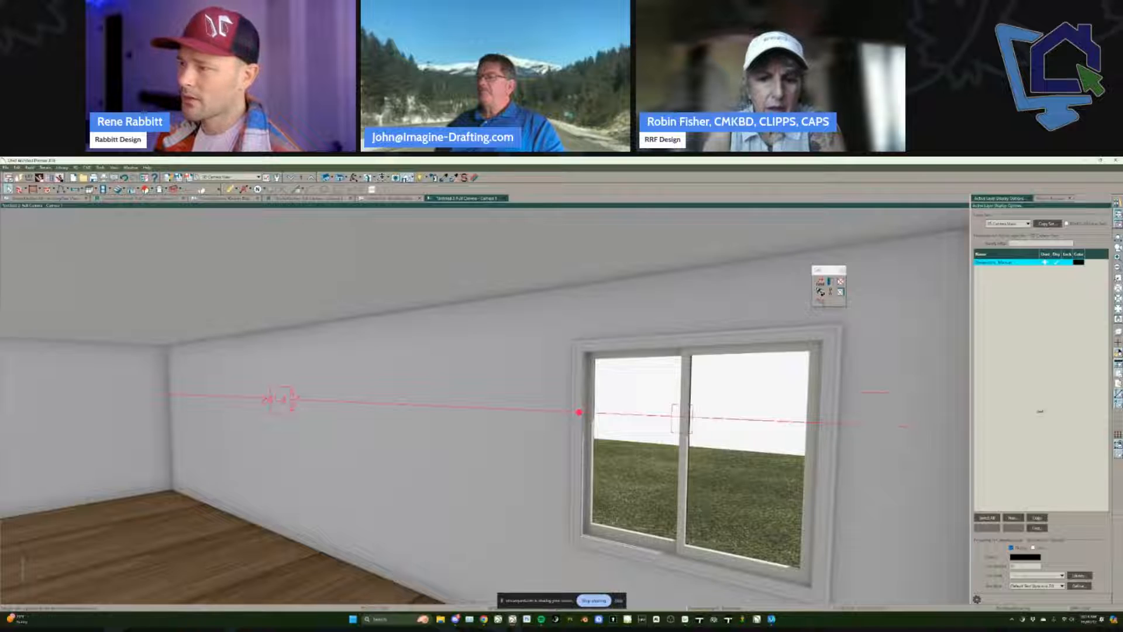
drag(1040, 411, 1036, 406)
middle_drag(927, 388, 616, 413)
Step: Set the Reach to 48 inches in the New Construction dimension defaults used by the wall's dimension line
double_click(592, 405)
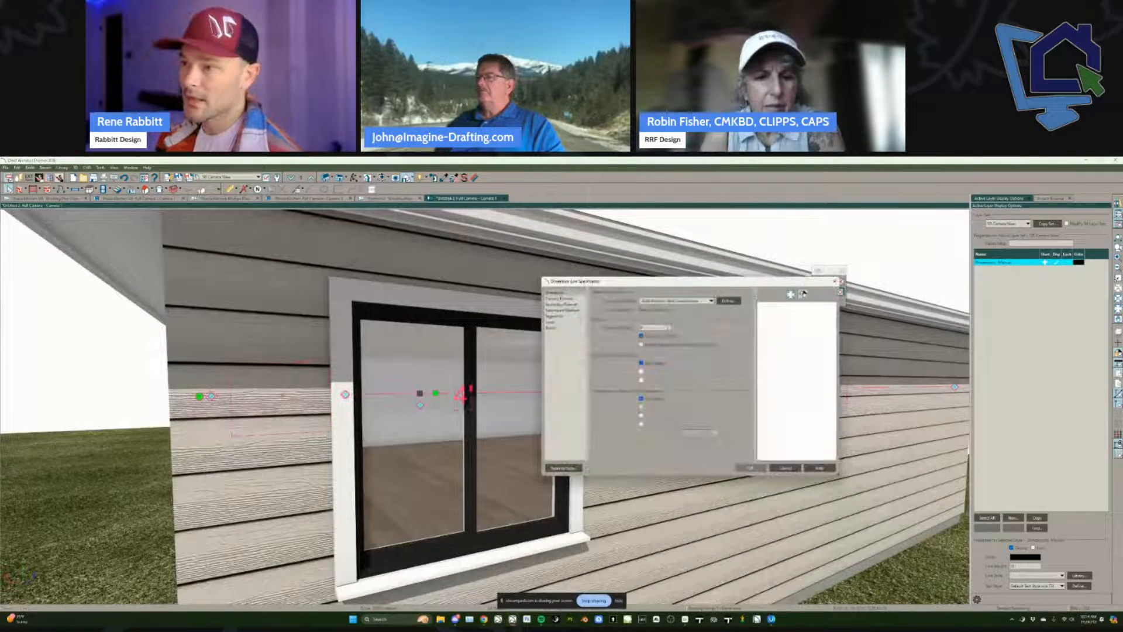
click(728, 301)
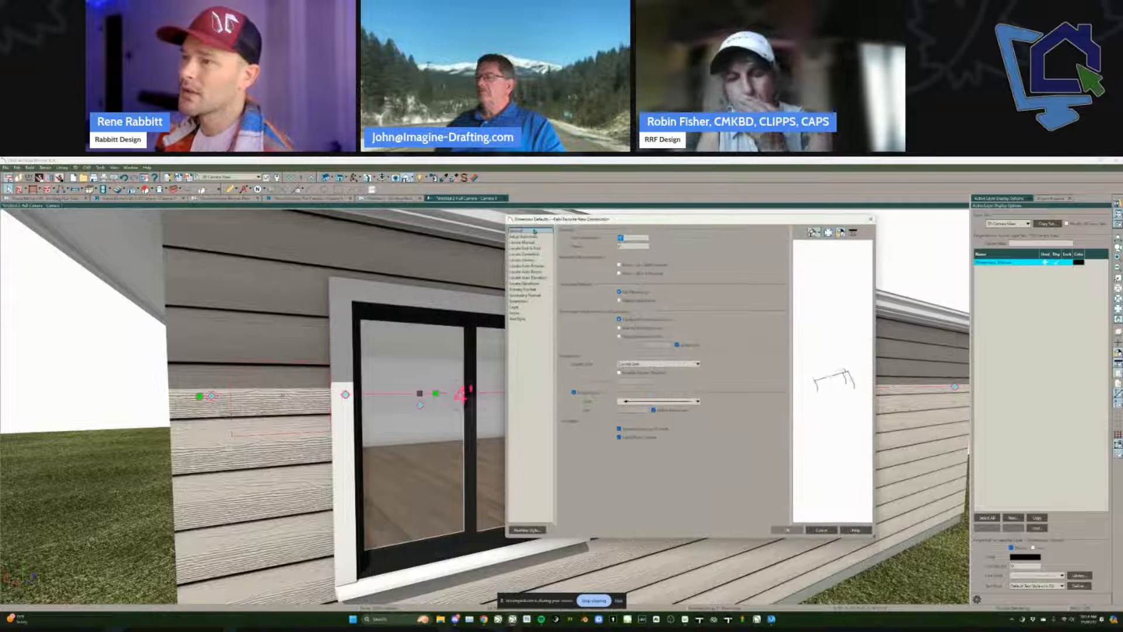
click(520, 242)
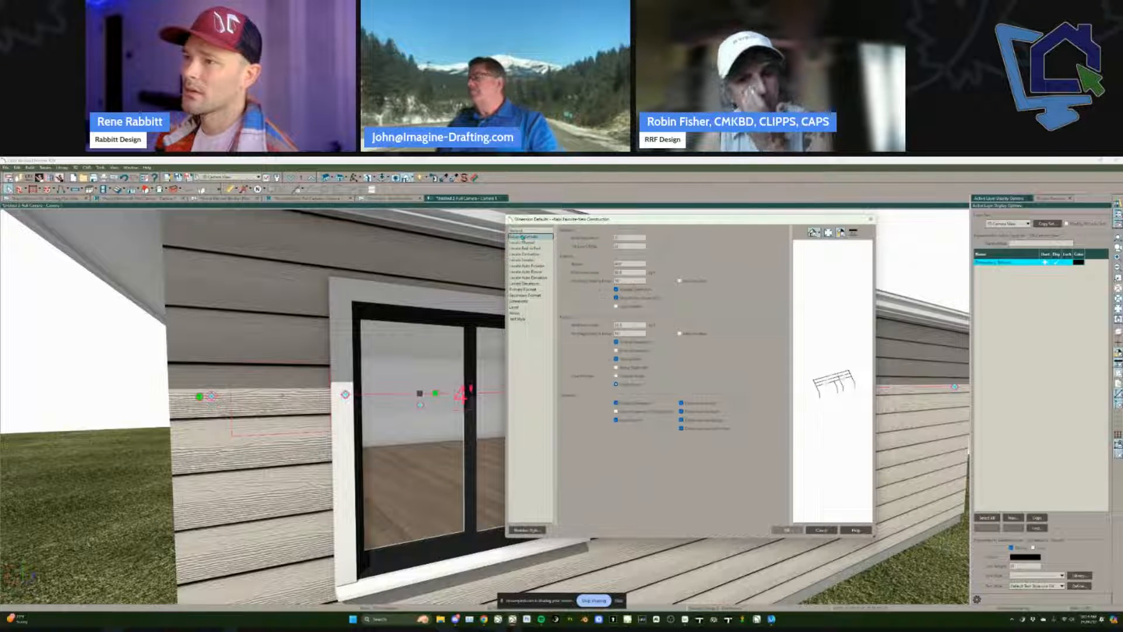
click(521, 237)
click(516, 230)
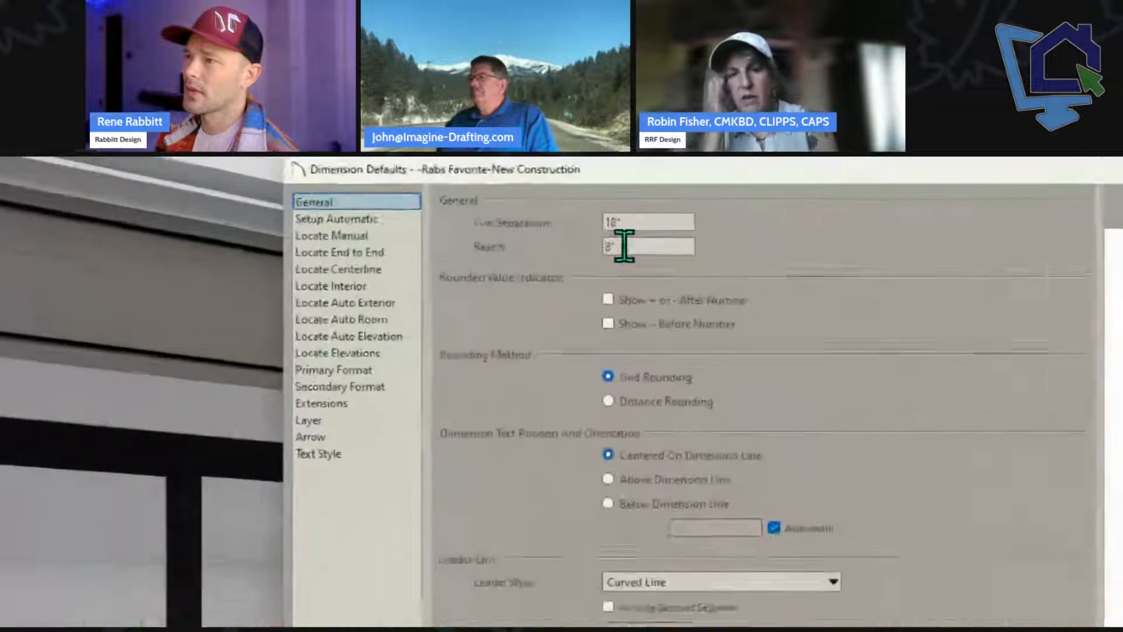
double_click(624, 245)
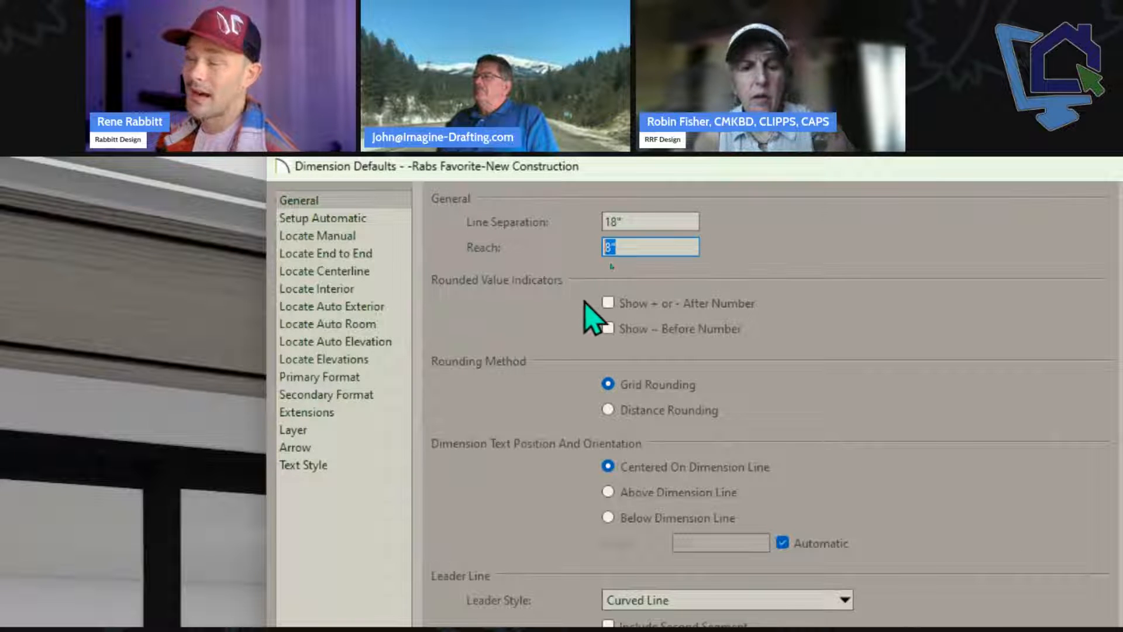
text(4)
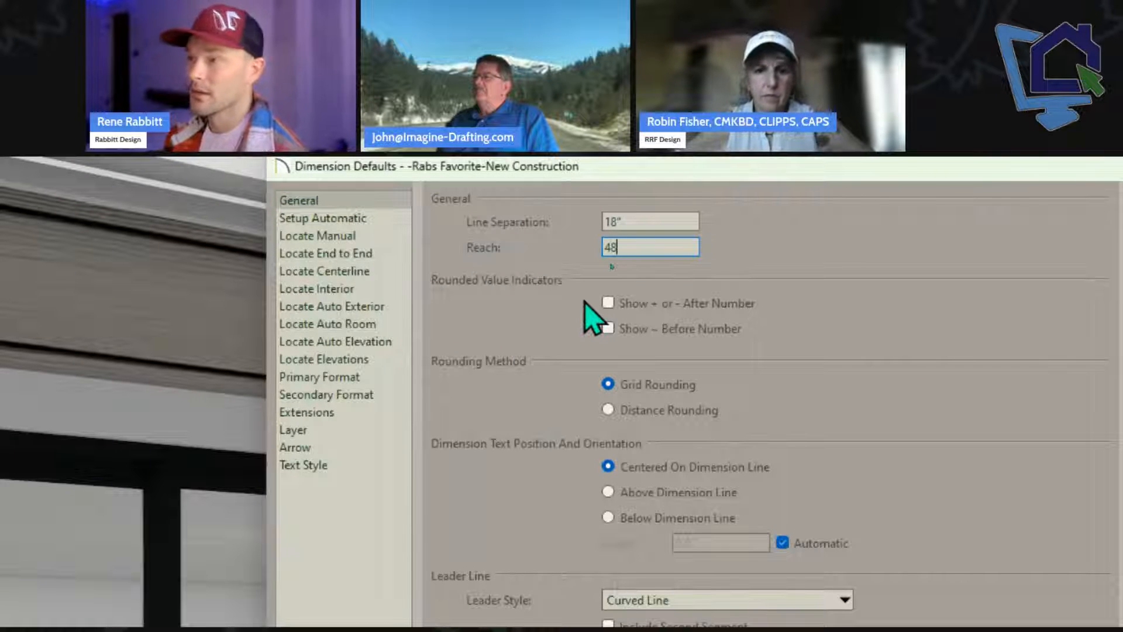
key(Return)
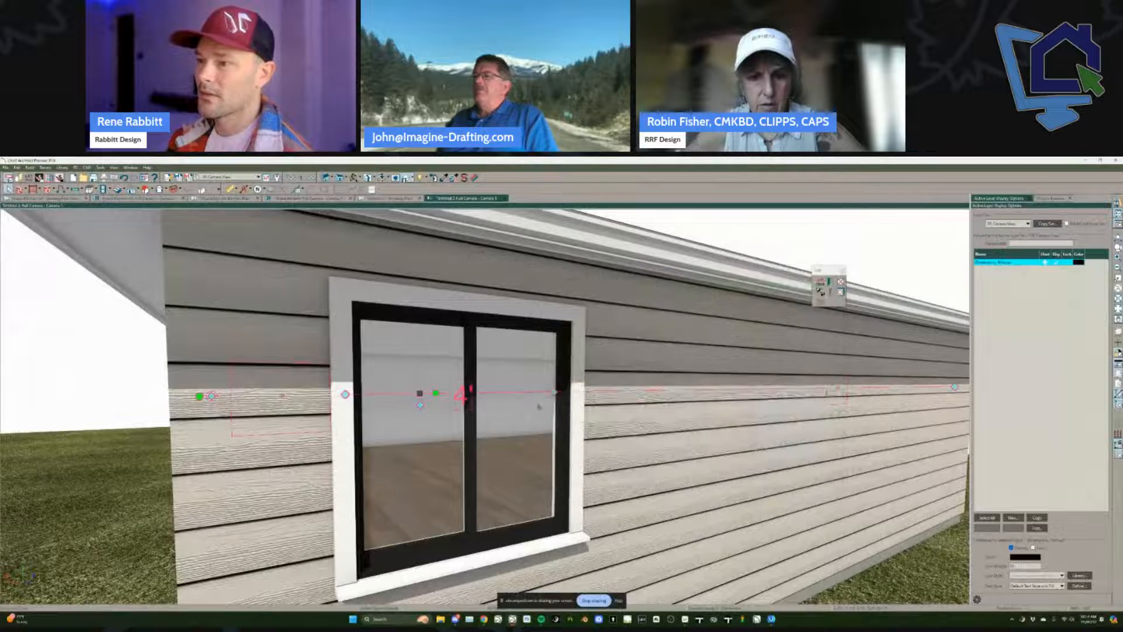
Step: Test the new reach by moving the dimension line away from the siding and back closer to the wall
middle_drag(632, 412, 666, 411)
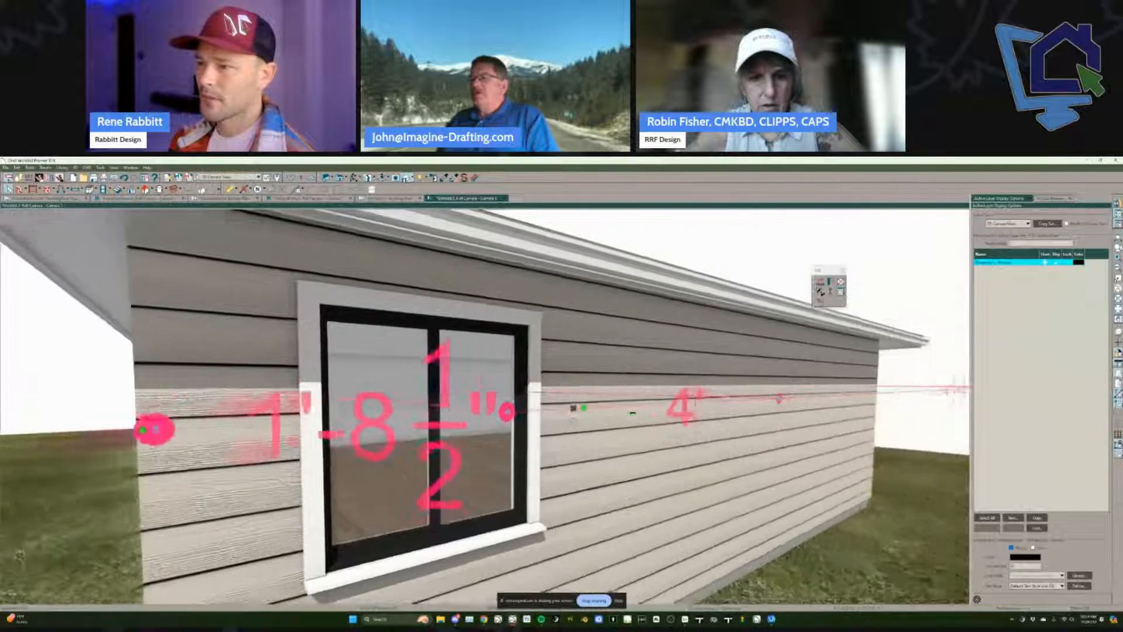
scroll(667, 411, down, 2)
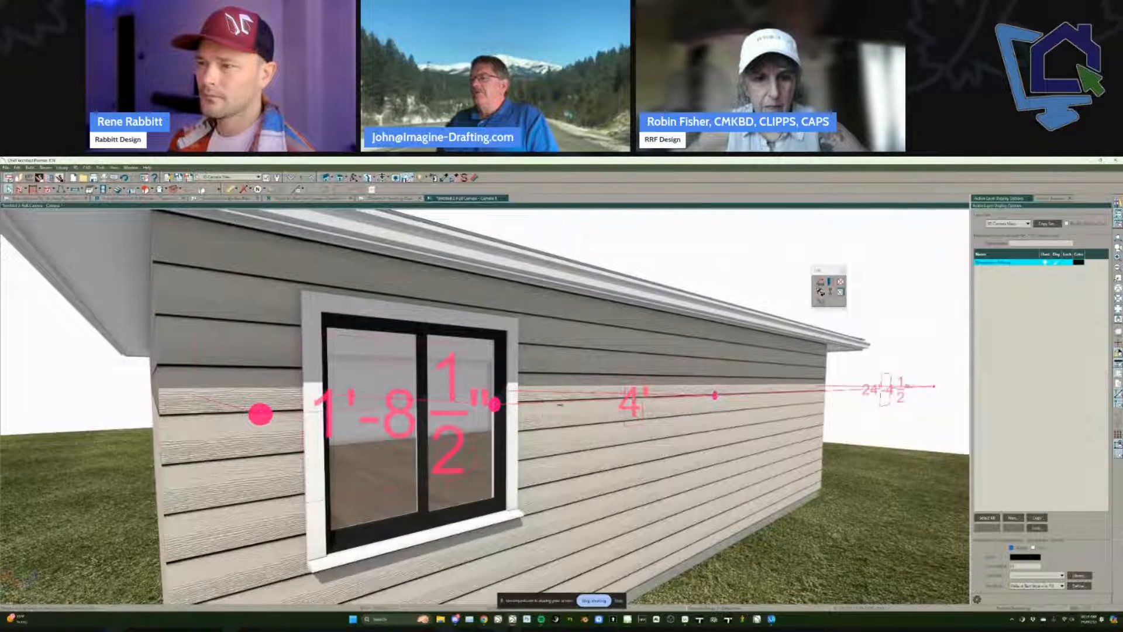
click(559, 404)
middle_drag(560, 404, 604, 406)
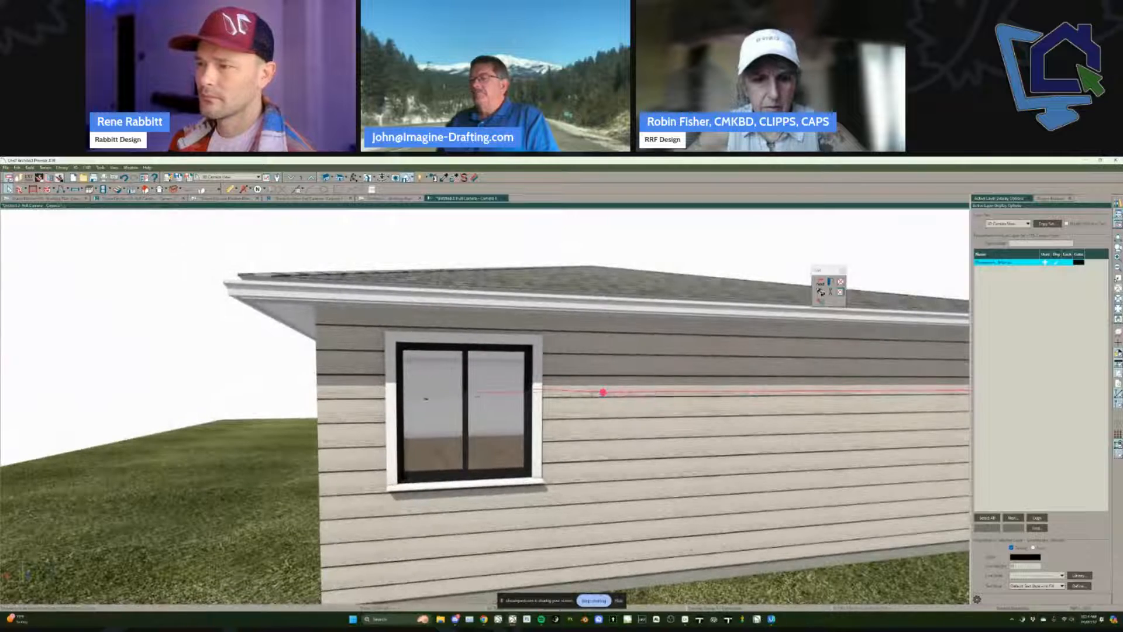
middle_drag(719, 405, 482, 379)
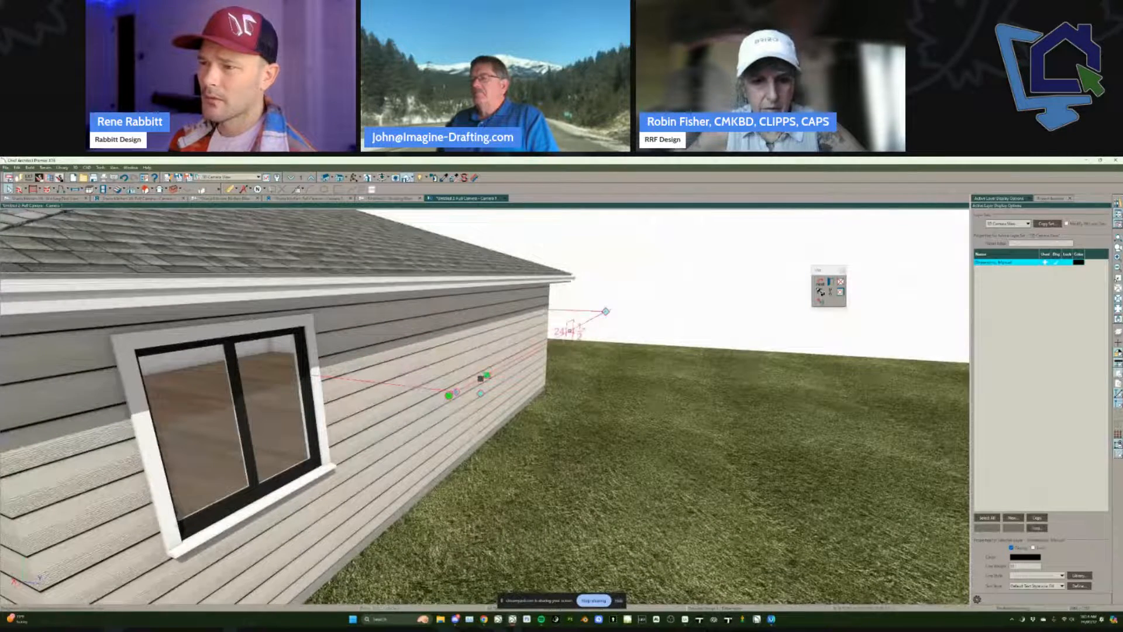
drag(489, 377, 393, 370)
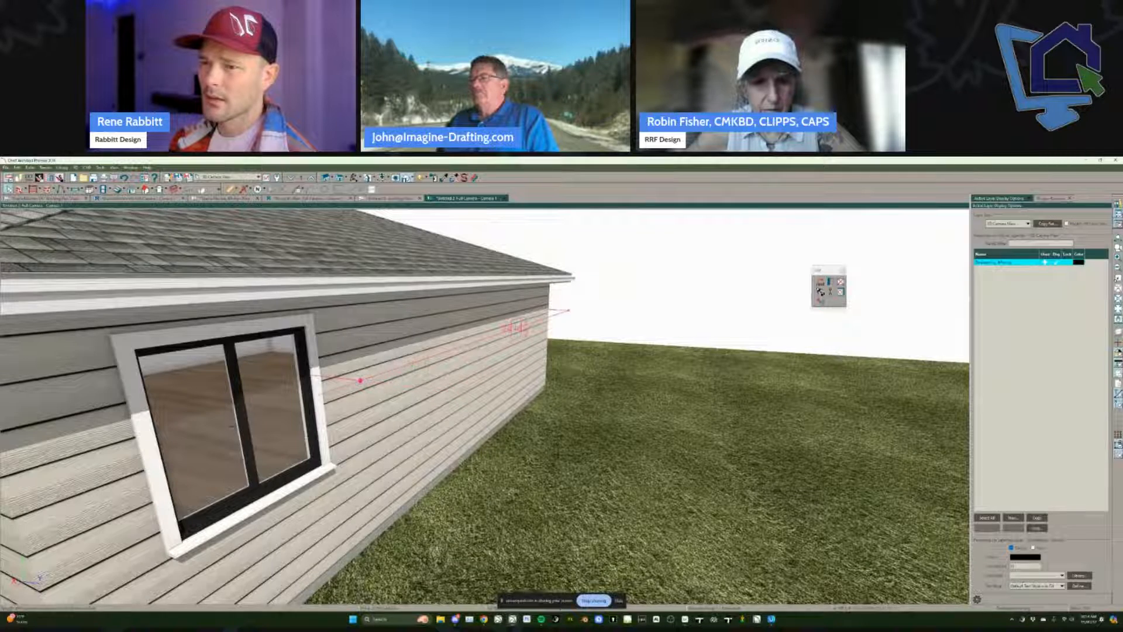
middle_drag(380, 376, 526, 379)
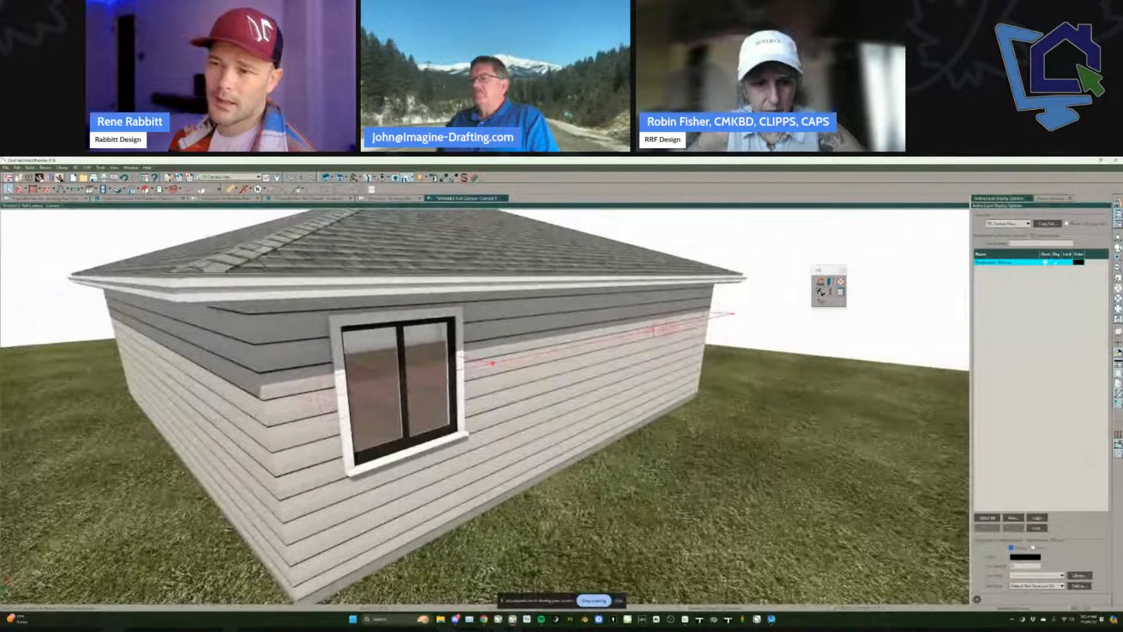
mouse_move(403, 414)
middle_down()
mouse_move(336, 425)
mouse_move(419, 422)
middle_up()
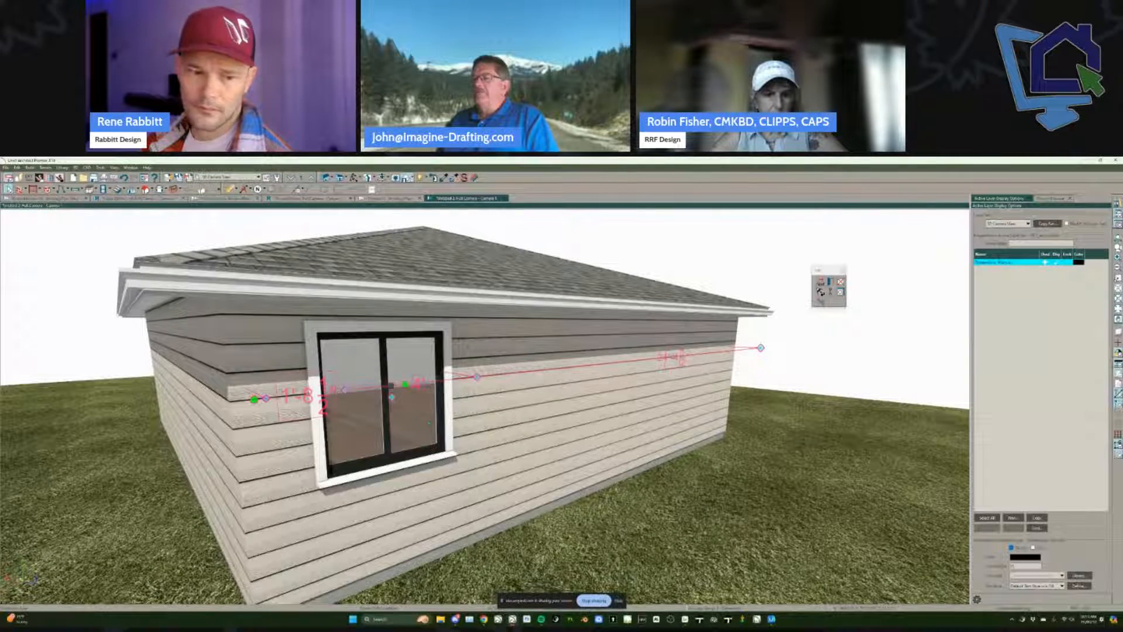
middle_drag(429, 422, 44, 196)
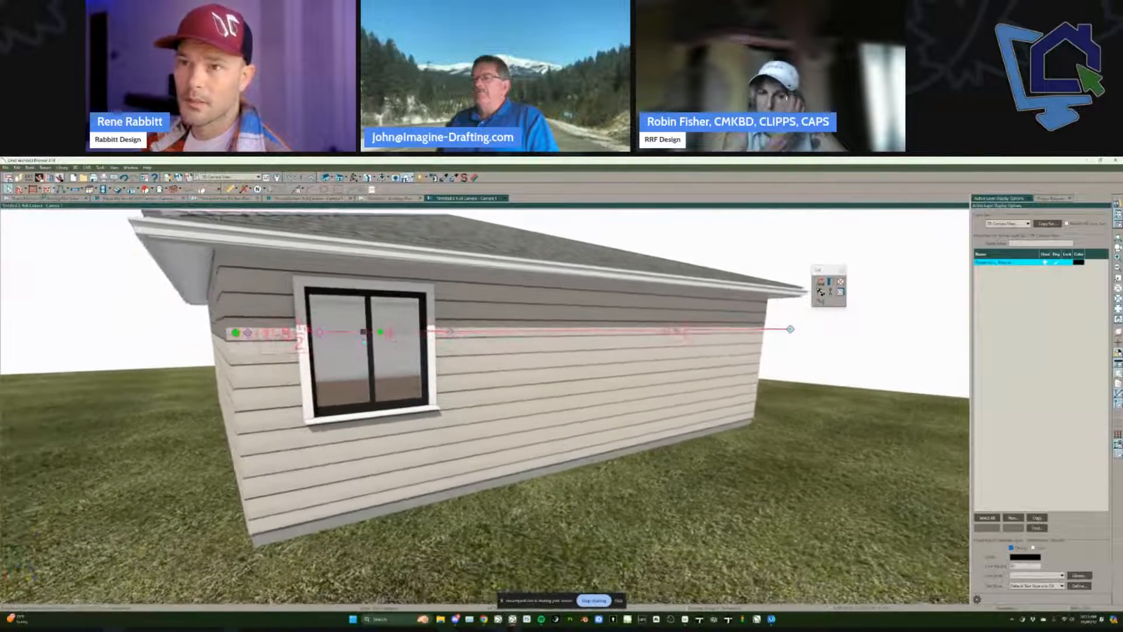
click(508, 397)
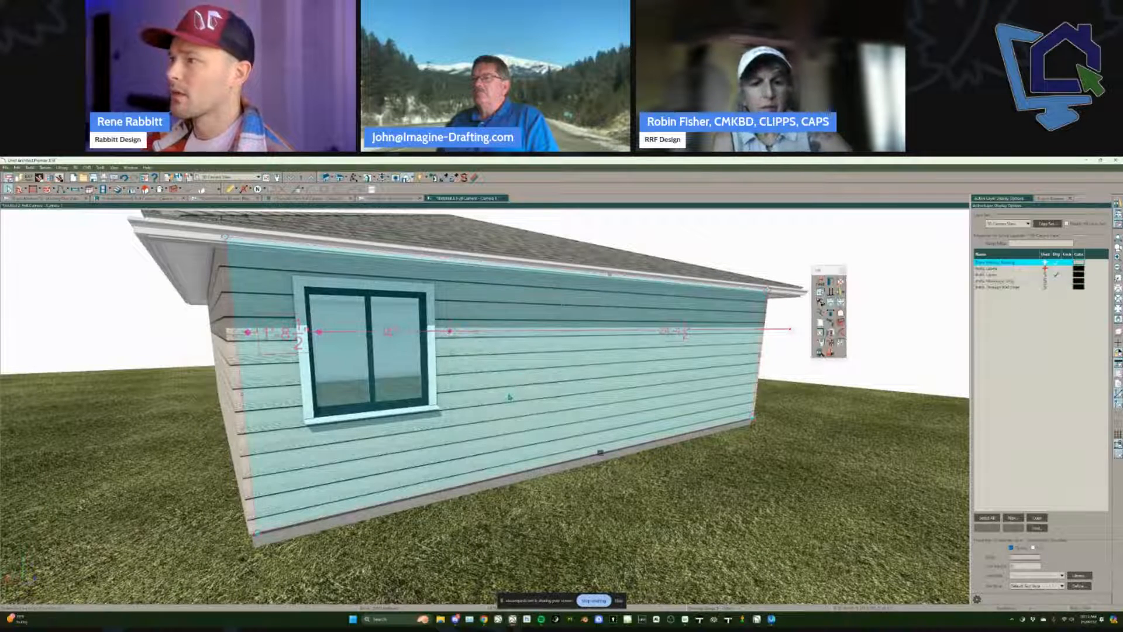
key(Escape)
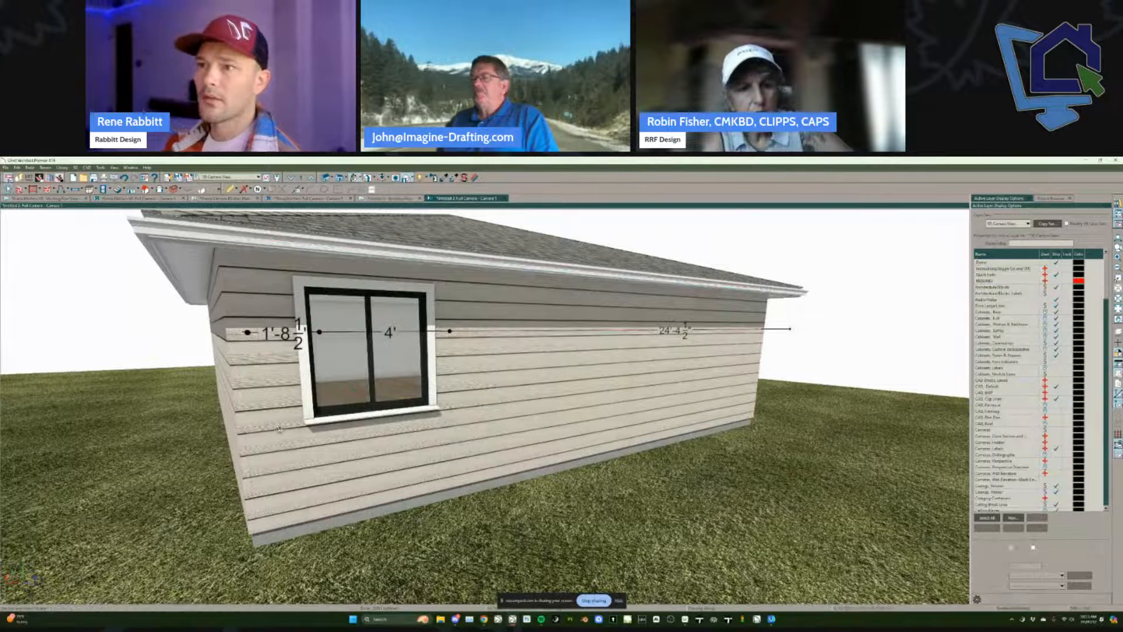
click(310, 431)
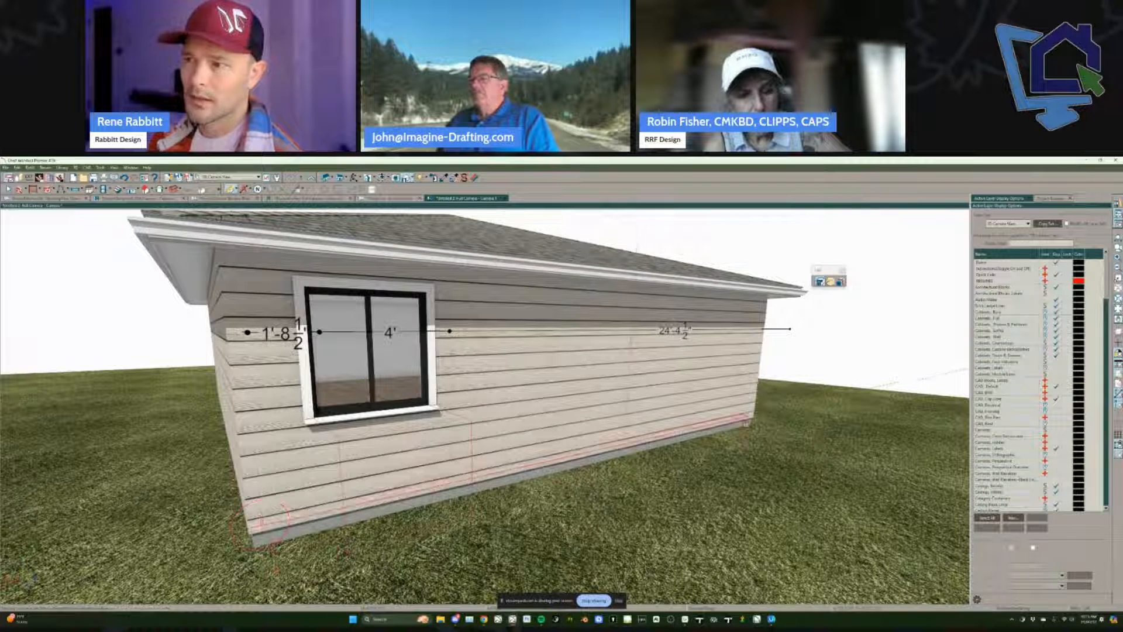
mouse_move(400, 440)
middle_down()
mouse_move(404, 458)
mouse_move(393, 460)
middle_up()
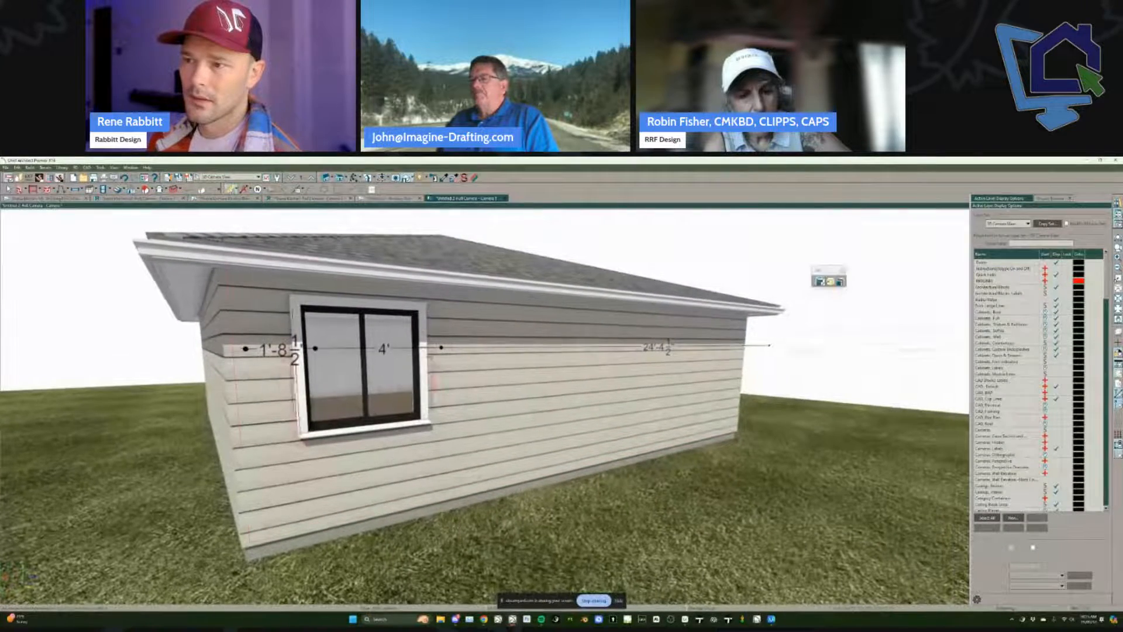
Step: Review the New Construction dimension defaults used by the wall's dimension line, closing both the defaults and the line's specification
click(474, 348)
key(Tab)
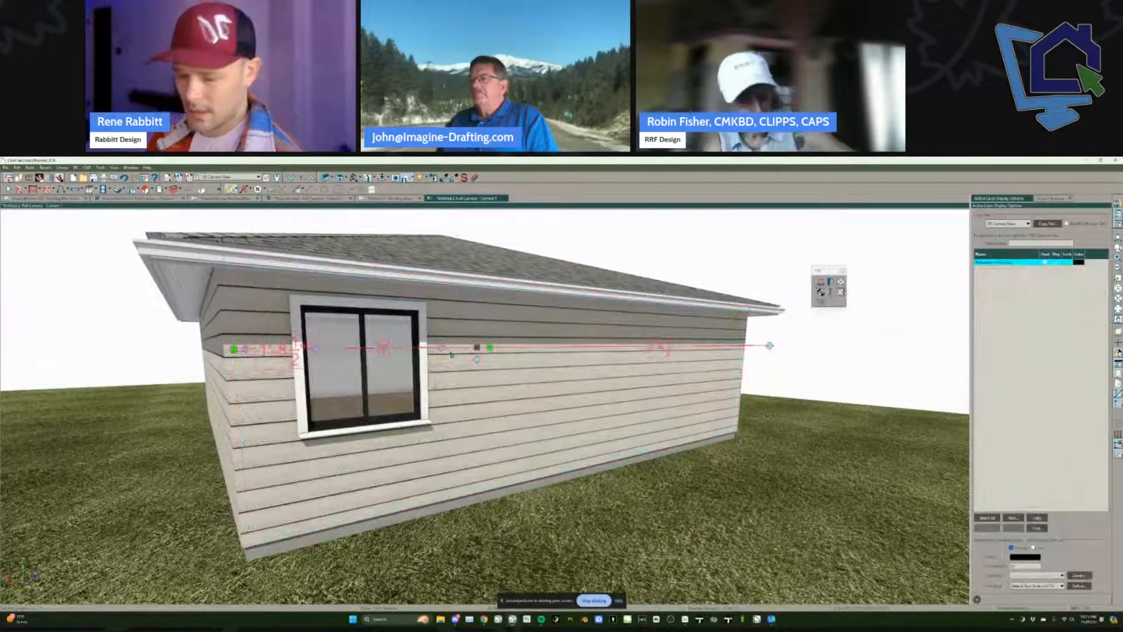
click(821, 282)
click(725, 301)
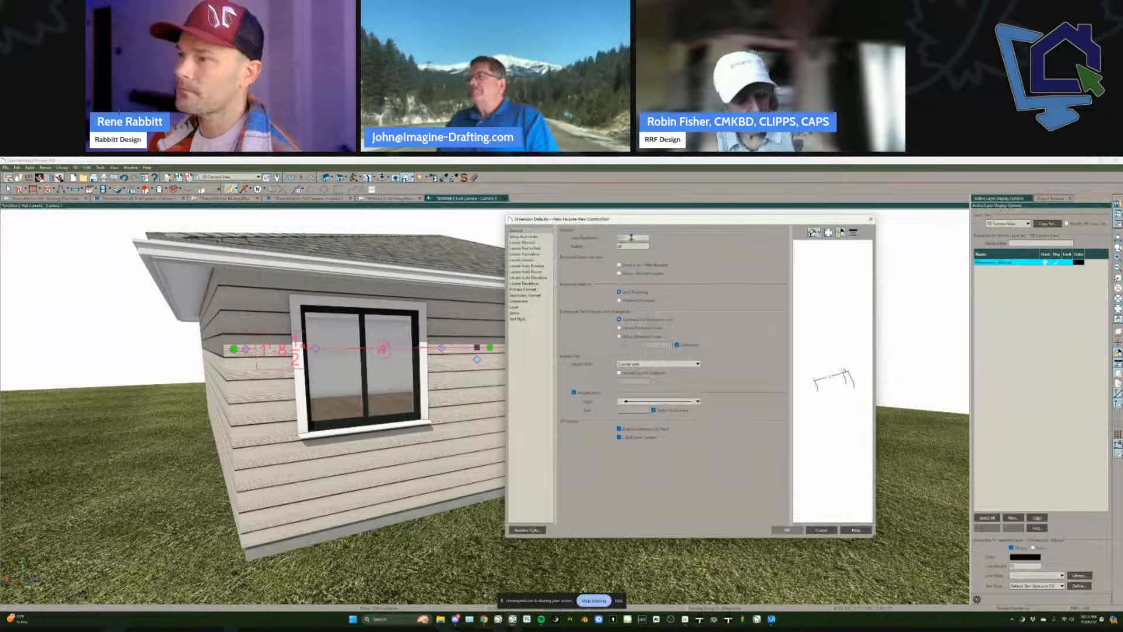
key(Escape)
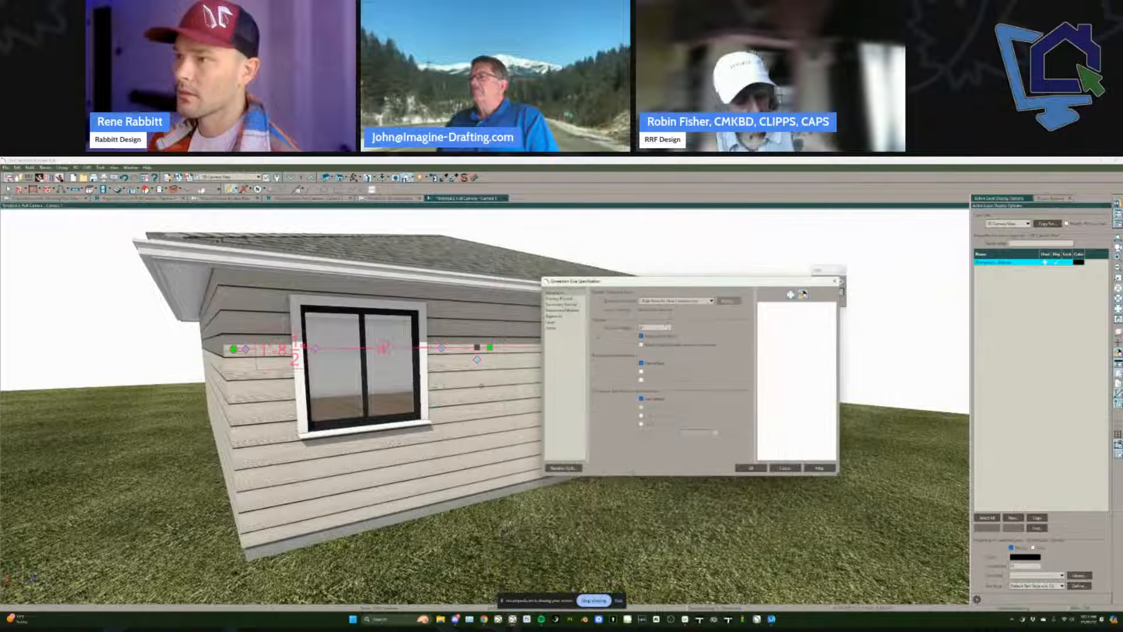
click(750, 468)
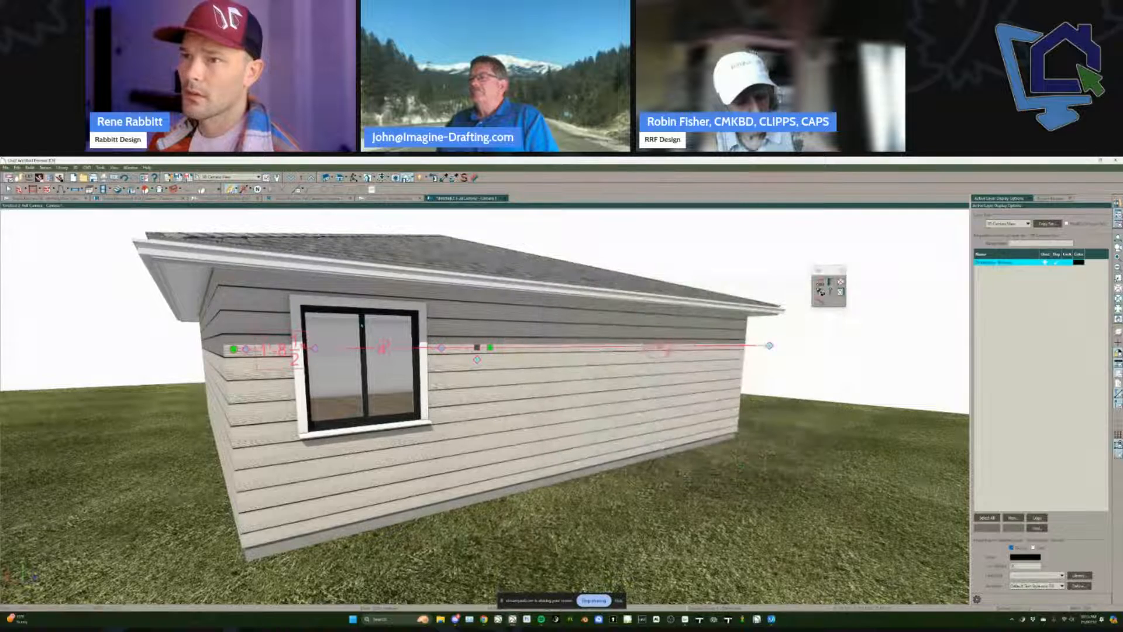
Step: Examine the selected dimension line's labels and edit handles up close from an angled view near the window corner
click(294, 466)
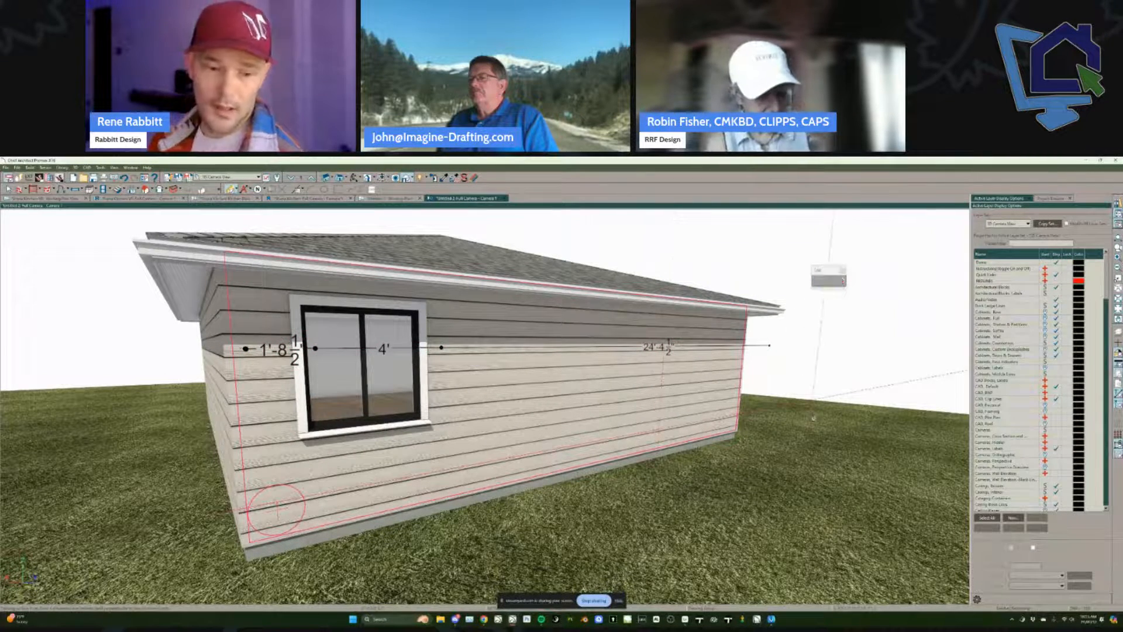
middle_drag(753, 406, 631, 434)
click(483, 374)
middle_drag(488, 346, 492, 349)
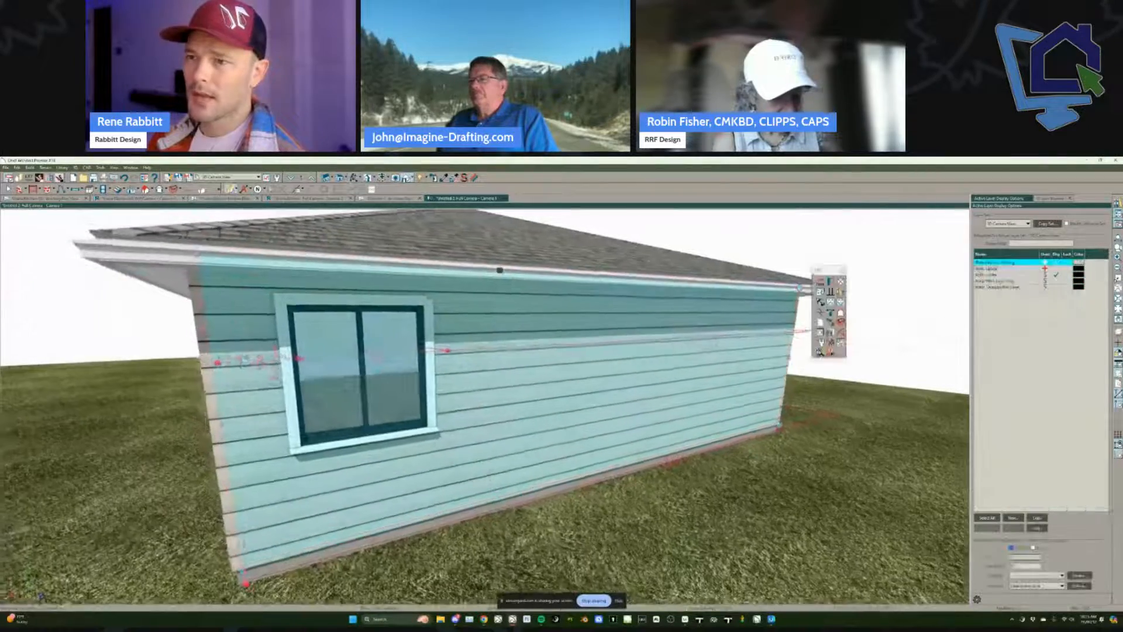
scroll(363, 357, up, 2)
key(Escape)
click(376, 381)
scroll(376, 382, up, 2)
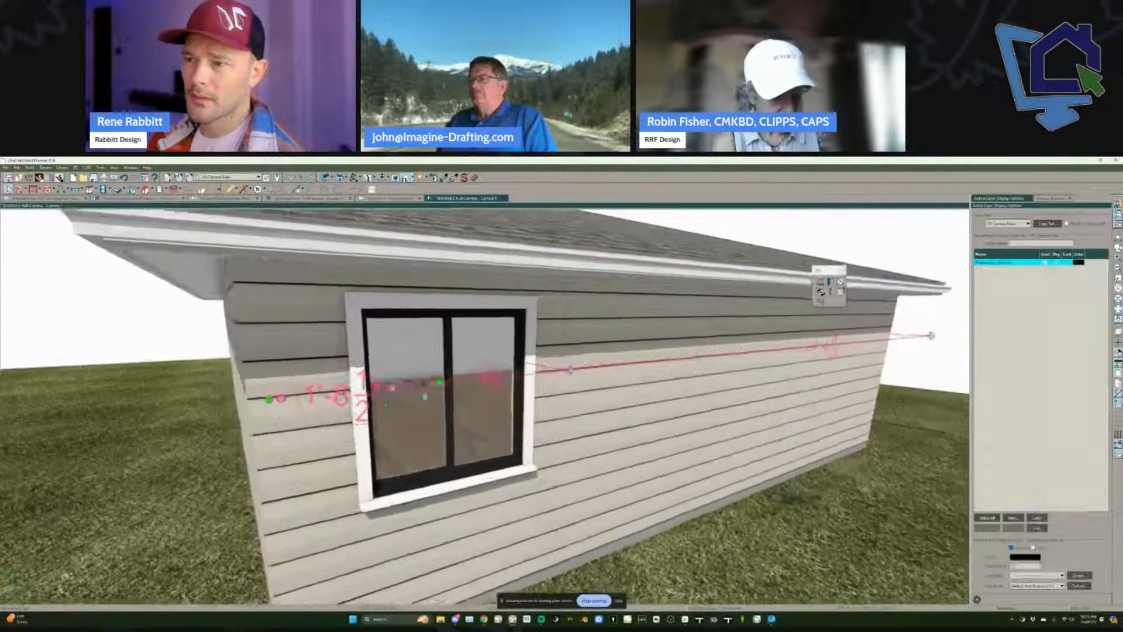
scroll(376, 382, up, 1)
middle_drag(450, 408, 611, 374)
scroll(555, 370, up, 2)
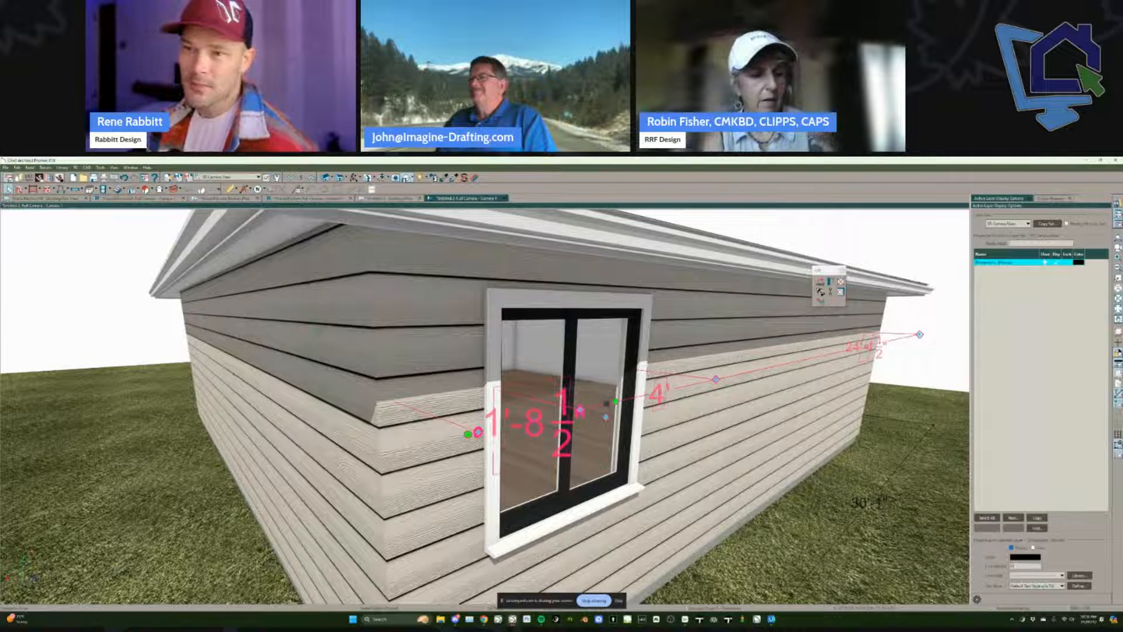
Step: Examine how the selected dimension line and its handles appear from both ends and the front of the wall
scroll(693, 287, down, 10)
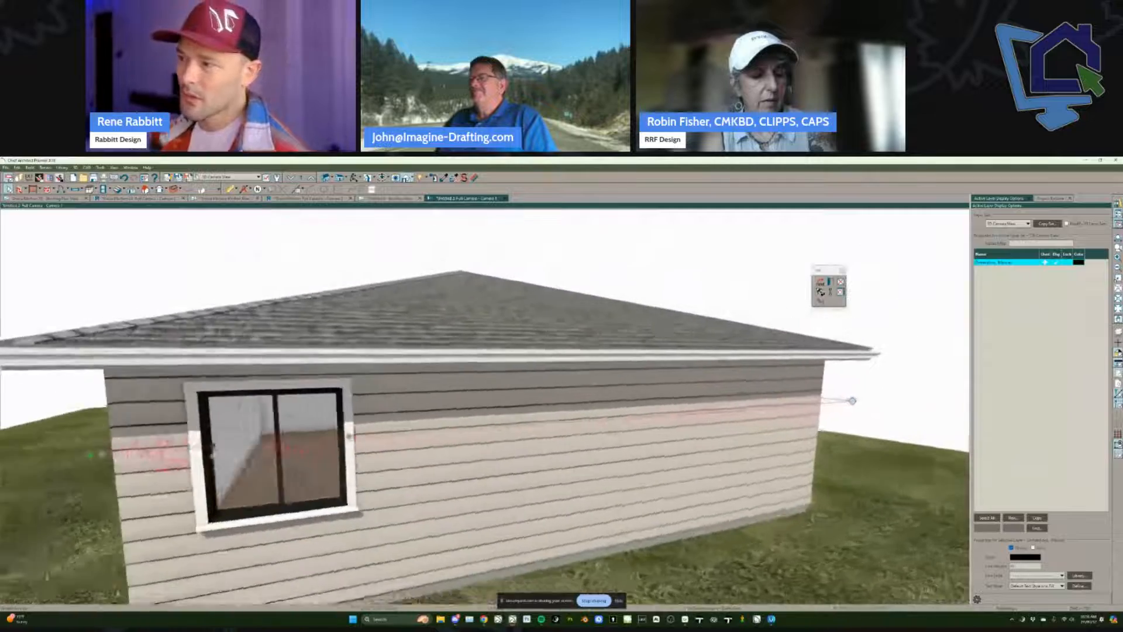
key(Right)
key(Right)
key(Right)
key(Right)
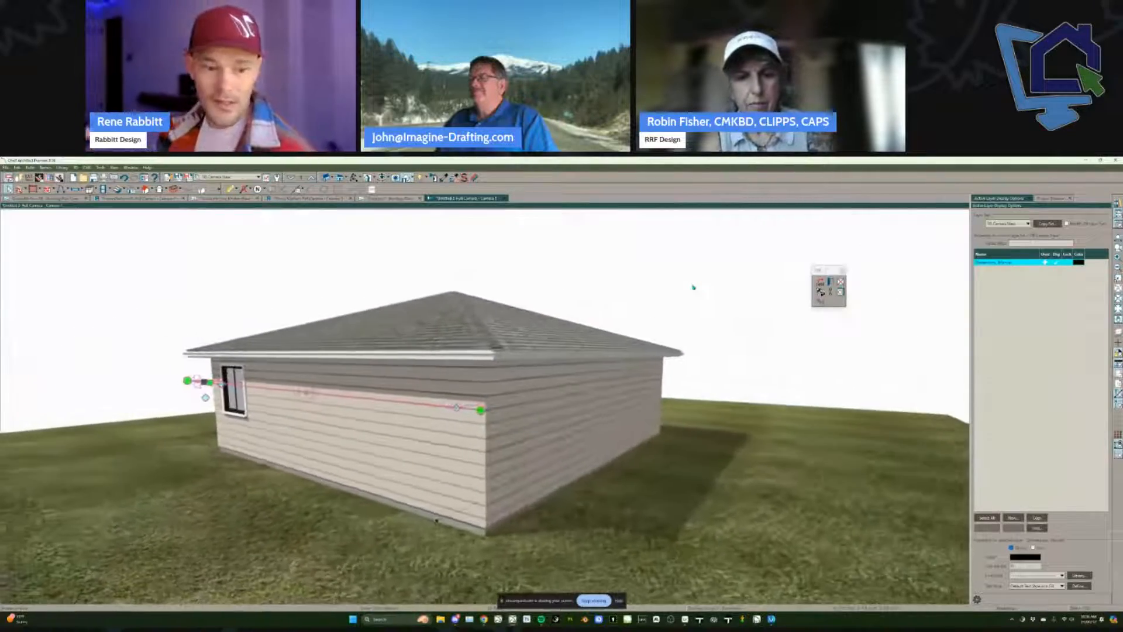
key(Left)
key(Left)
key(Left)
key(Left)
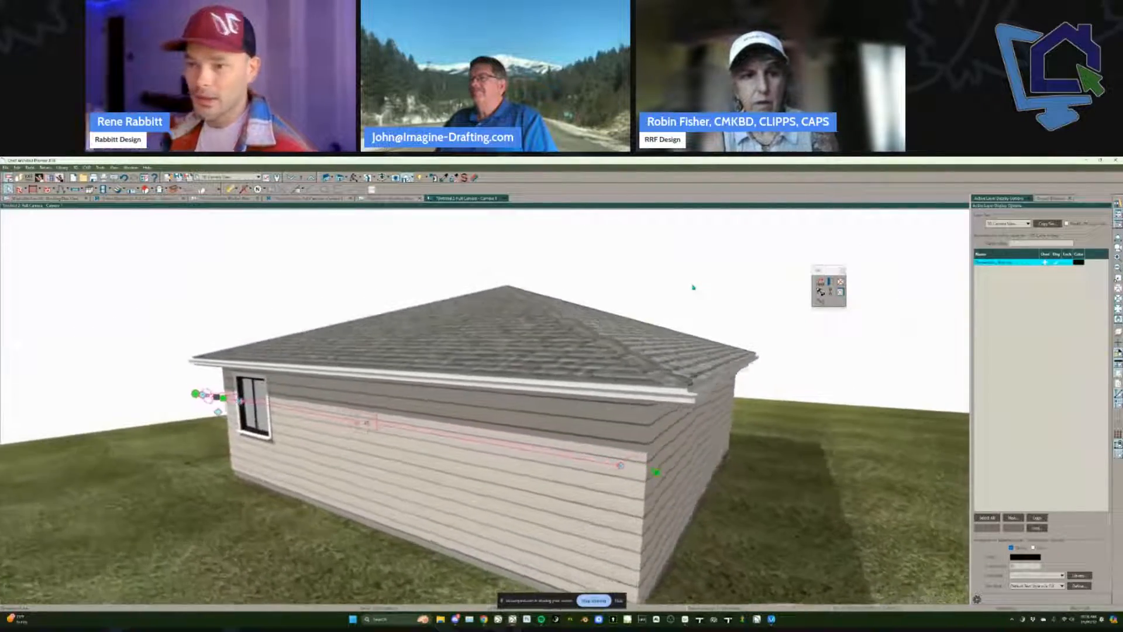
key(Left)
key(Left)
key(Left)
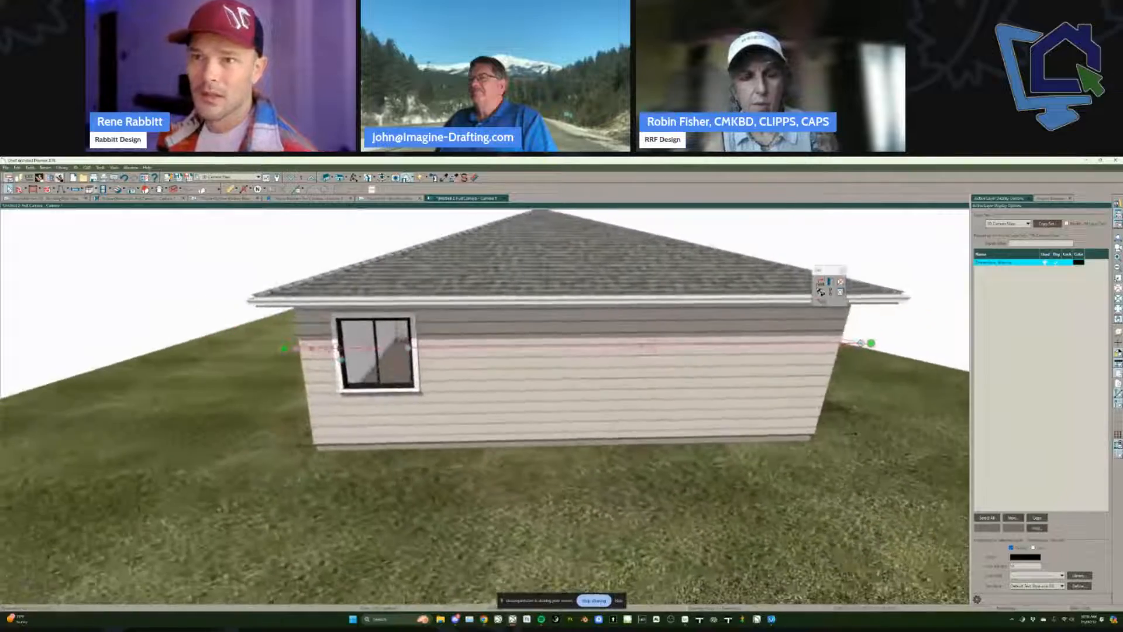
key(Left)
key(Escape)
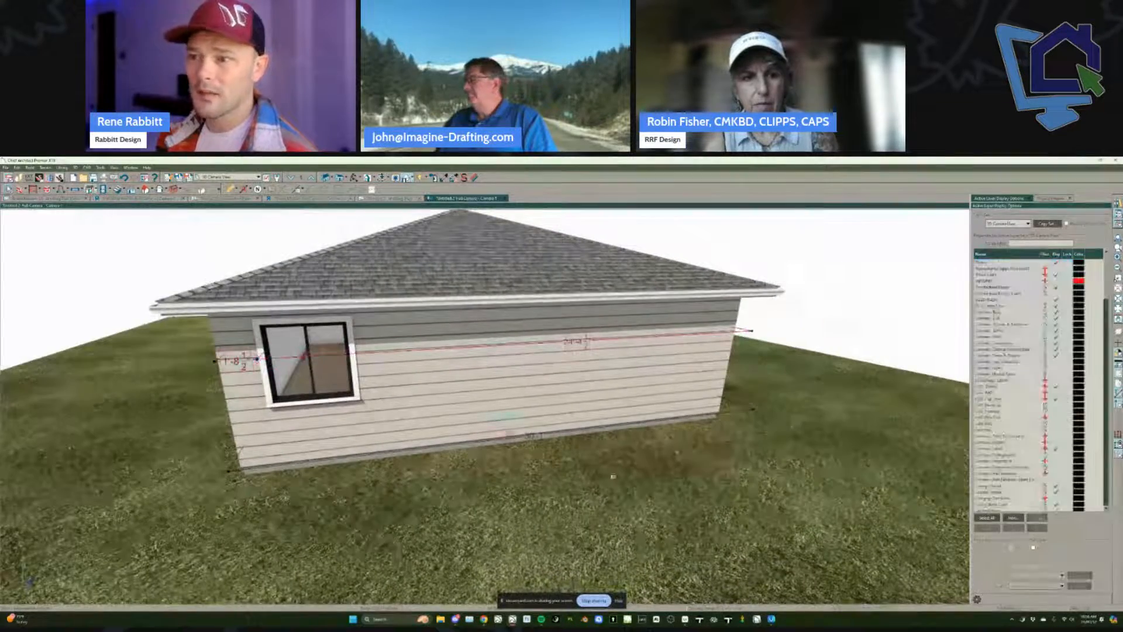
Step: Place a base cabinet on the grass in front of the dimensioned exterior wall
click(623, 483)
click(631, 471)
Step: Examine the cabinet and the wall's dimension labels from the front around to the window-side house corner
key(Left)
key(Left)
key(Left)
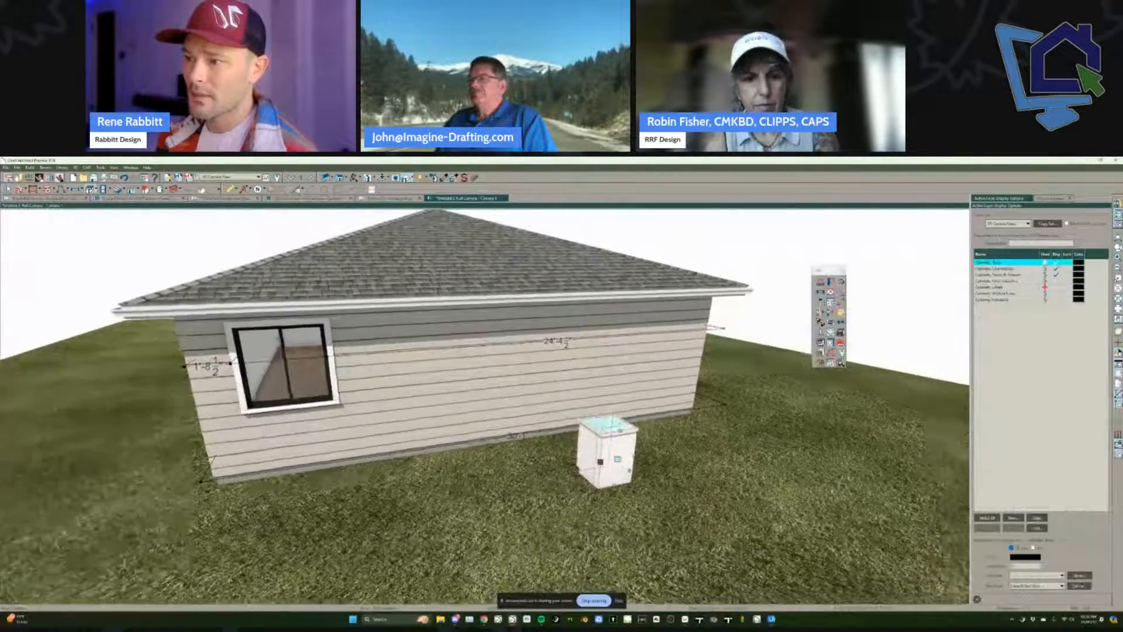
key(Left)
key(Left)
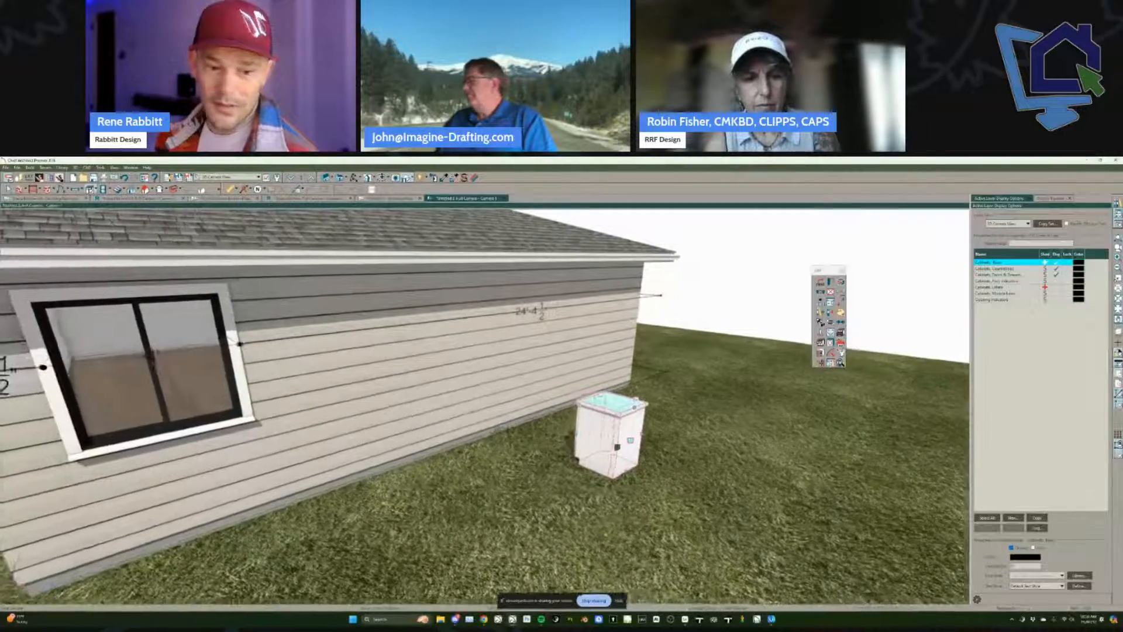
key(Left)
key(Left)
key(Left)
key(Left)
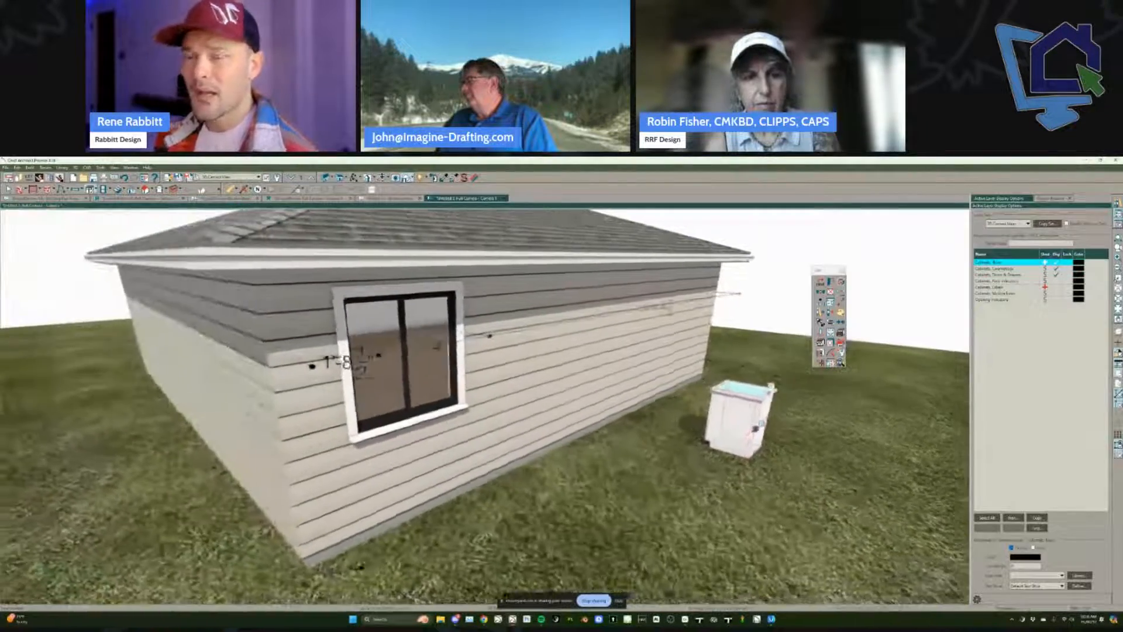
key(Left)
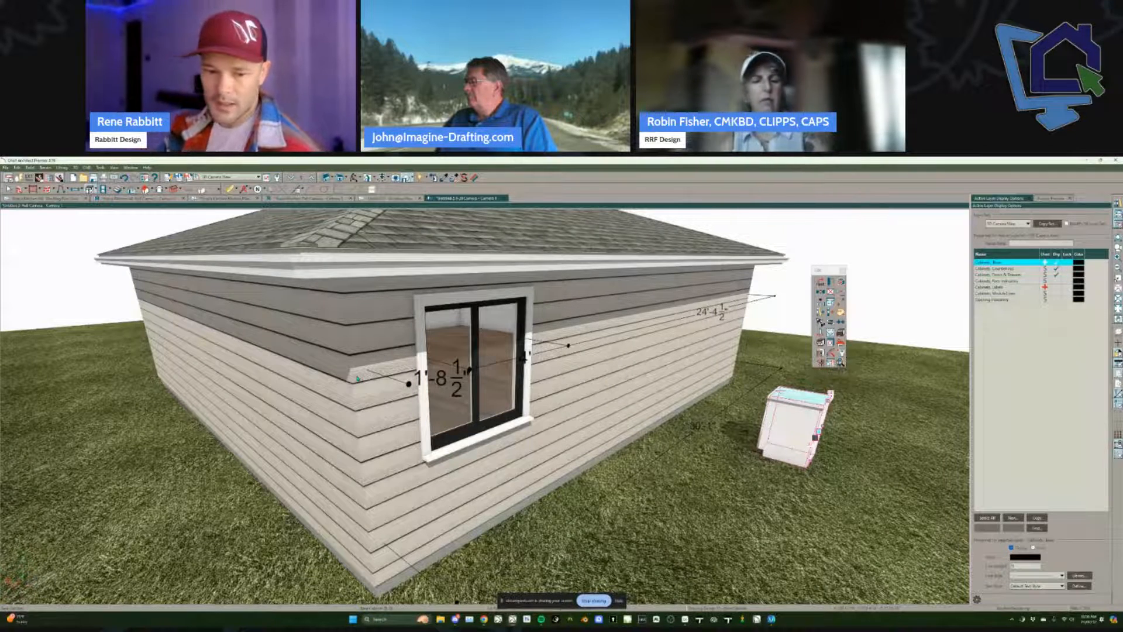
middle_drag(358, 379, 409, 409)
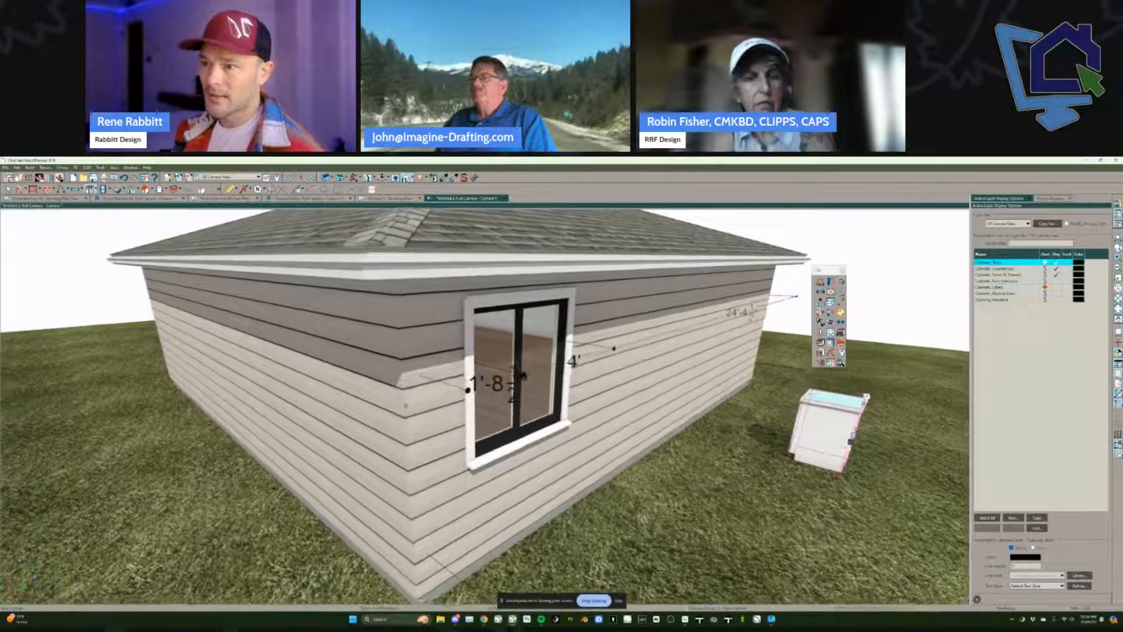
key(Escape)
key(Escape)
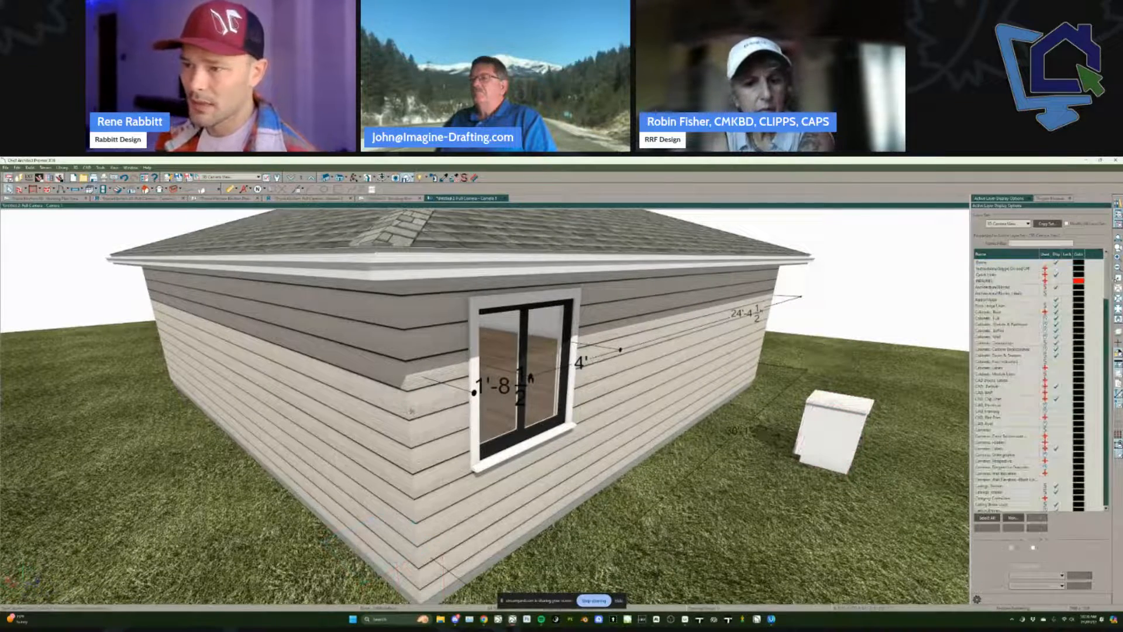
Step: Compare the edit handles of the two walls meeting at the corner with those of the dimension line
click(410, 411)
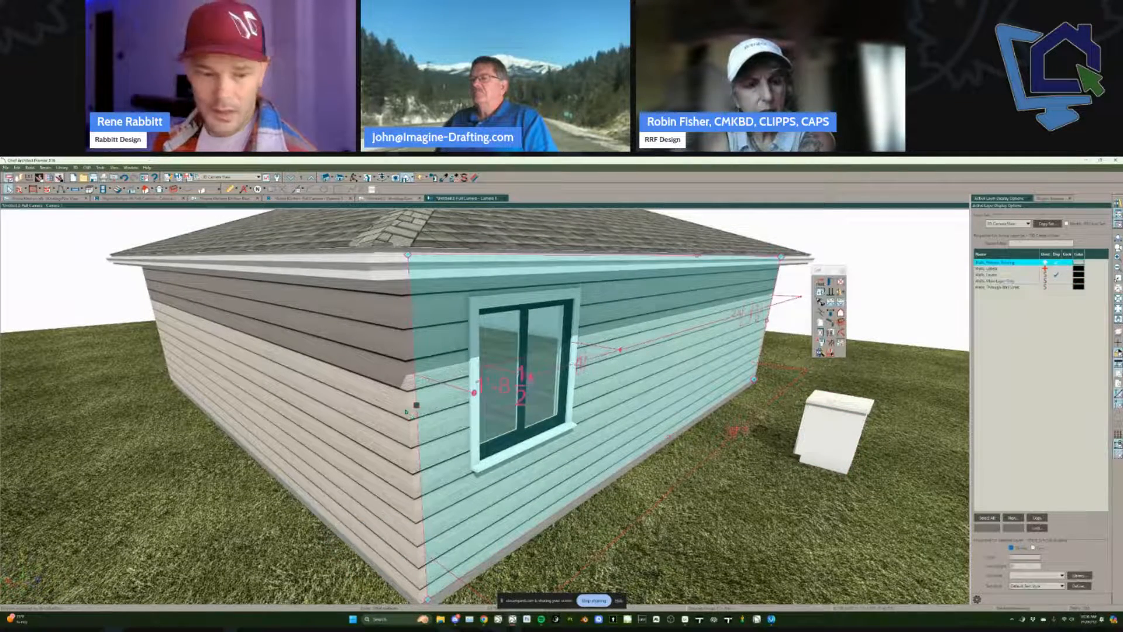
click(409, 413)
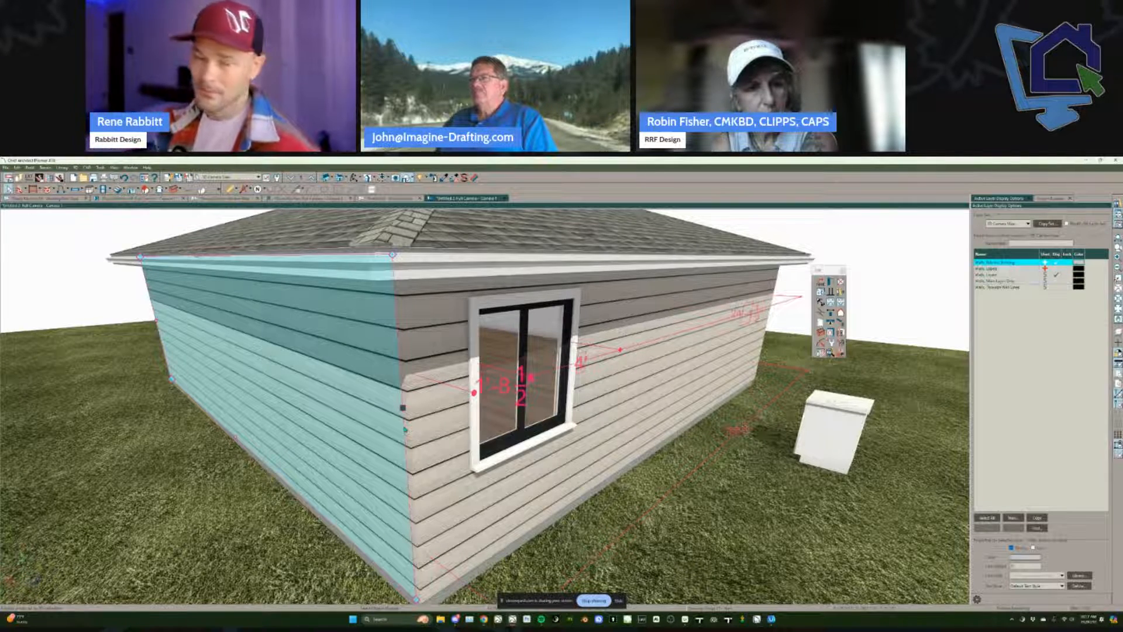
middle_drag(669, 345, 659, 423)
click(663, 391)
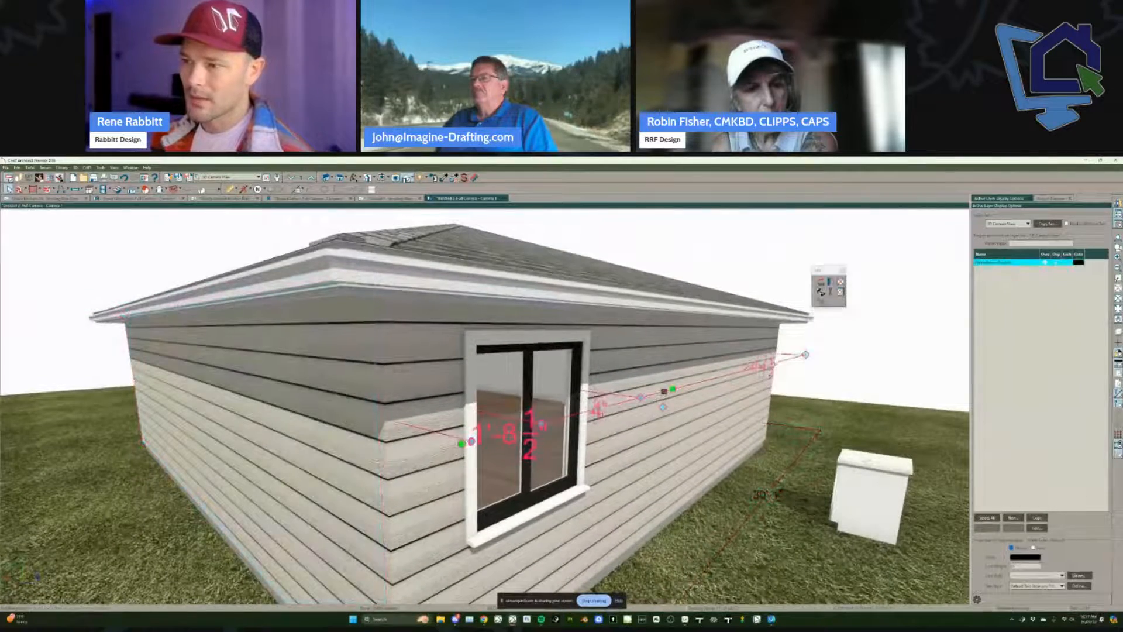
scroll(663, 392, down, 4)
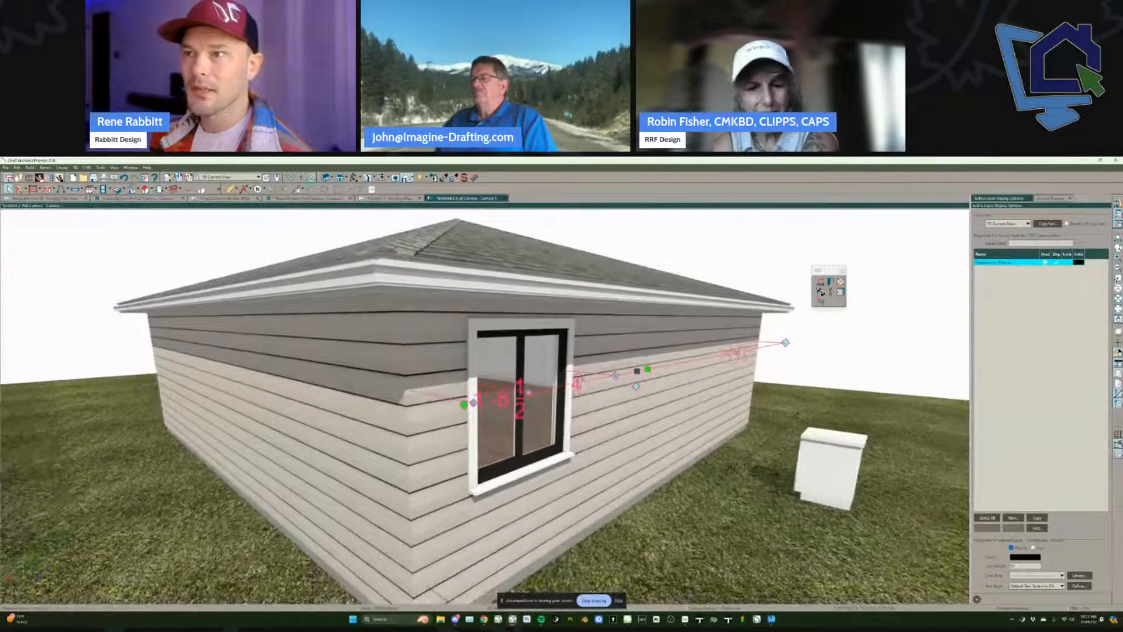
Step: Show the fuller toolbar set and place a solid box against the side wall at the house corner
click(41, 177)
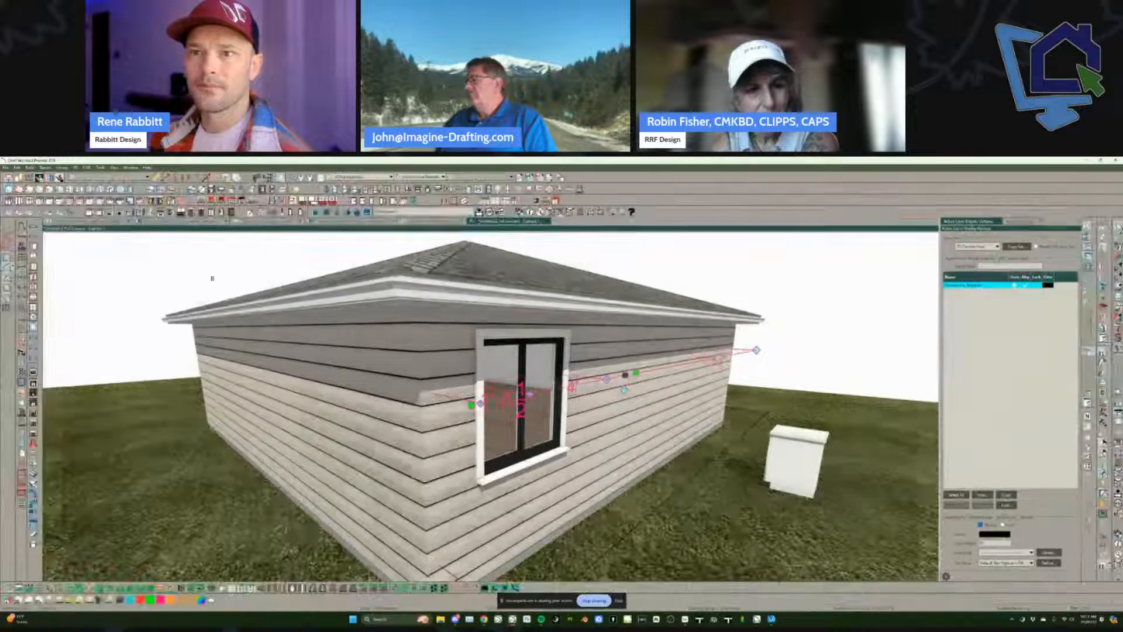
key(Escape)
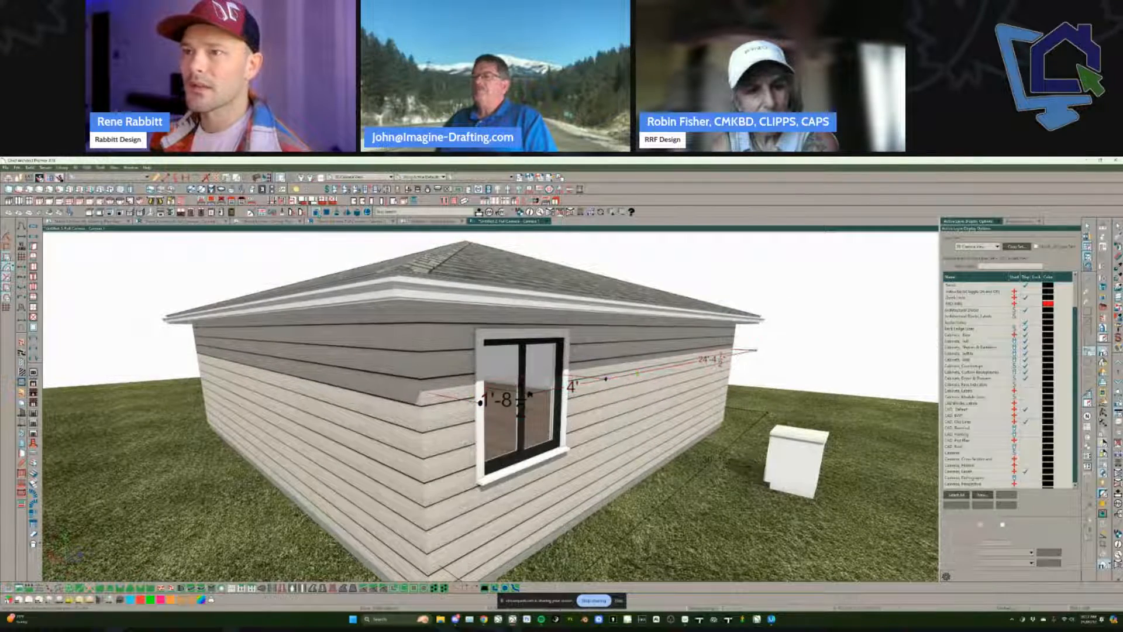
middle_drag(438, 567, 422, 462)
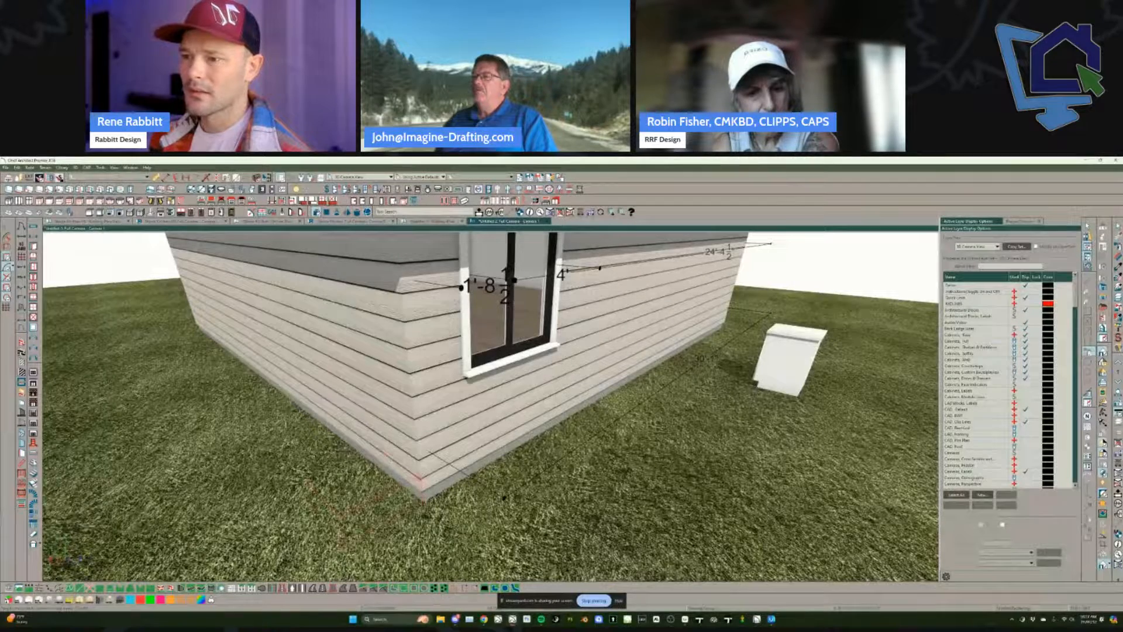
click(334, 373)
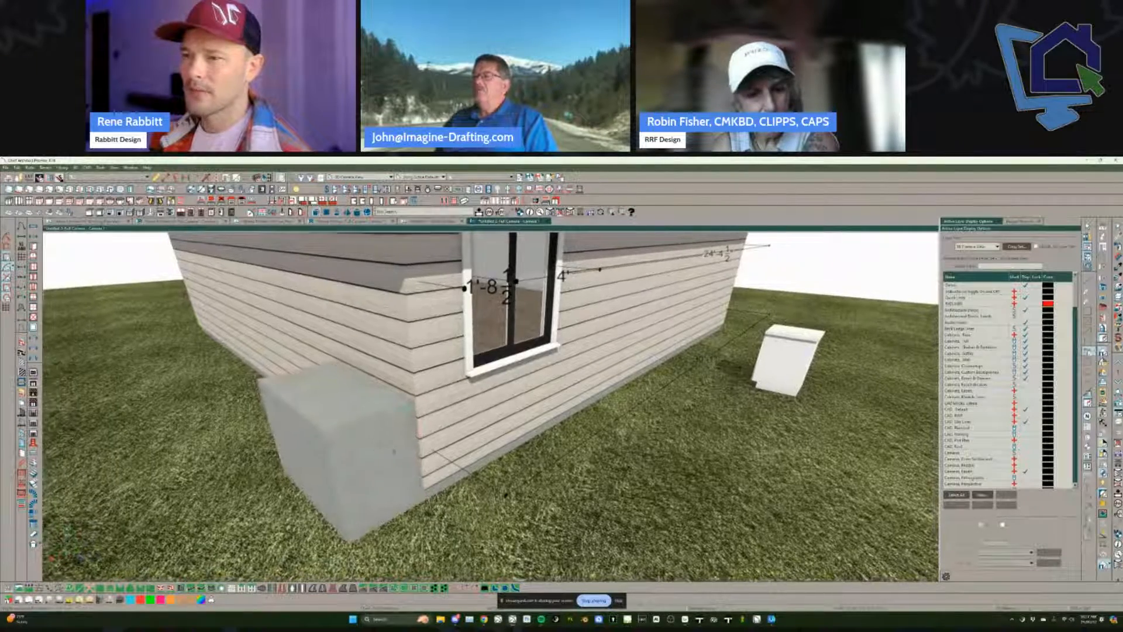
Step: Move the solid box up the side wall so it sits above the ground beside the house corner
middle_drag(411, 443, 415, 489)
click(389, 495)
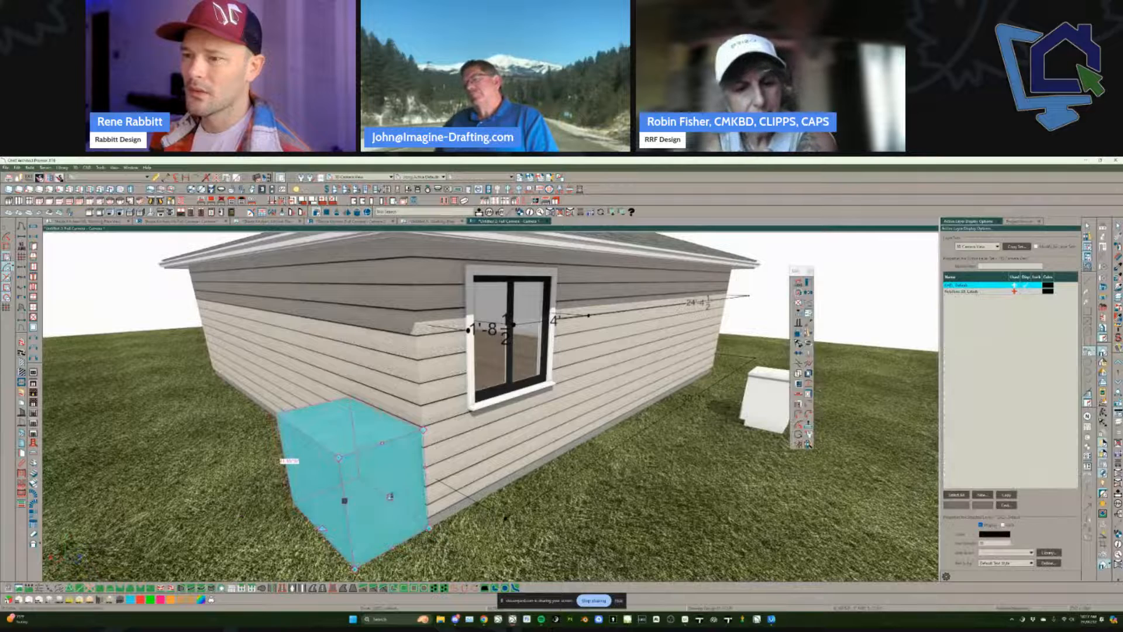
drag(391, 496, 419, 402)
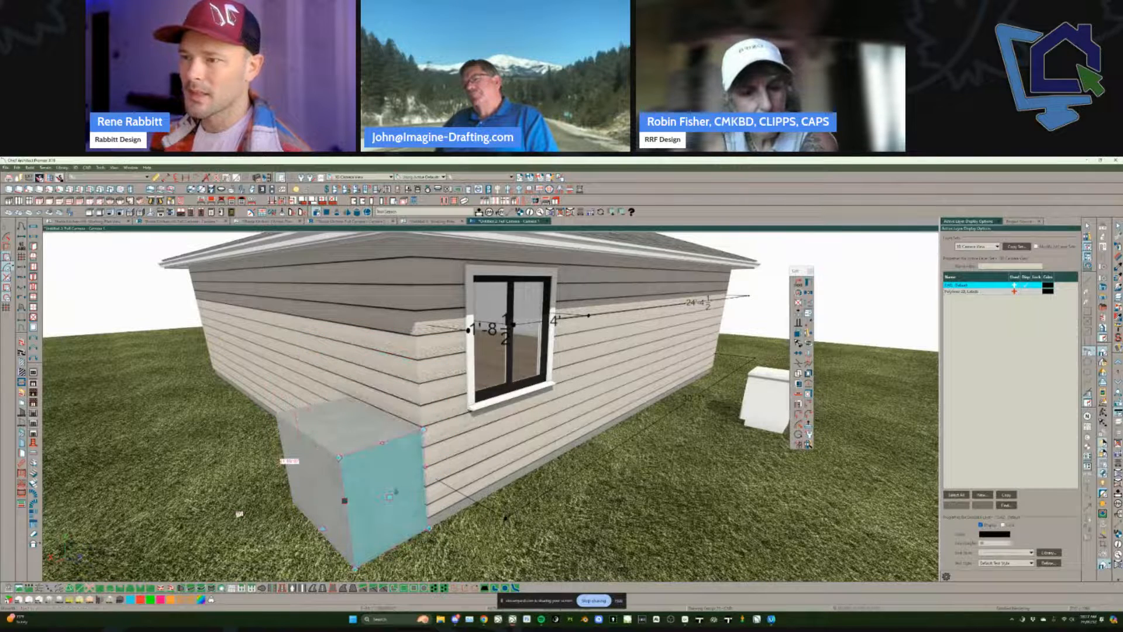
drag(395, 491, 420, 390)
middle_drag(471, 377, 576, 386)
key(Escape)
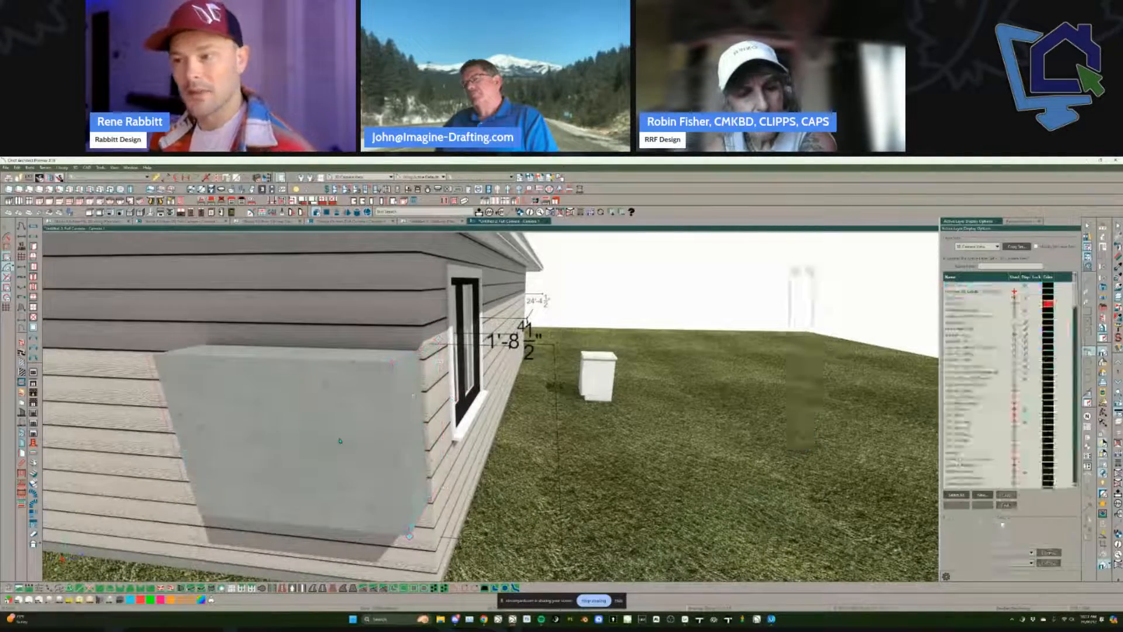
Step: Move the solid box from the side wall up to the eave at the house corner and inspect its faces
click(340, 440)
middle_drag(341, 440, 325, 452)
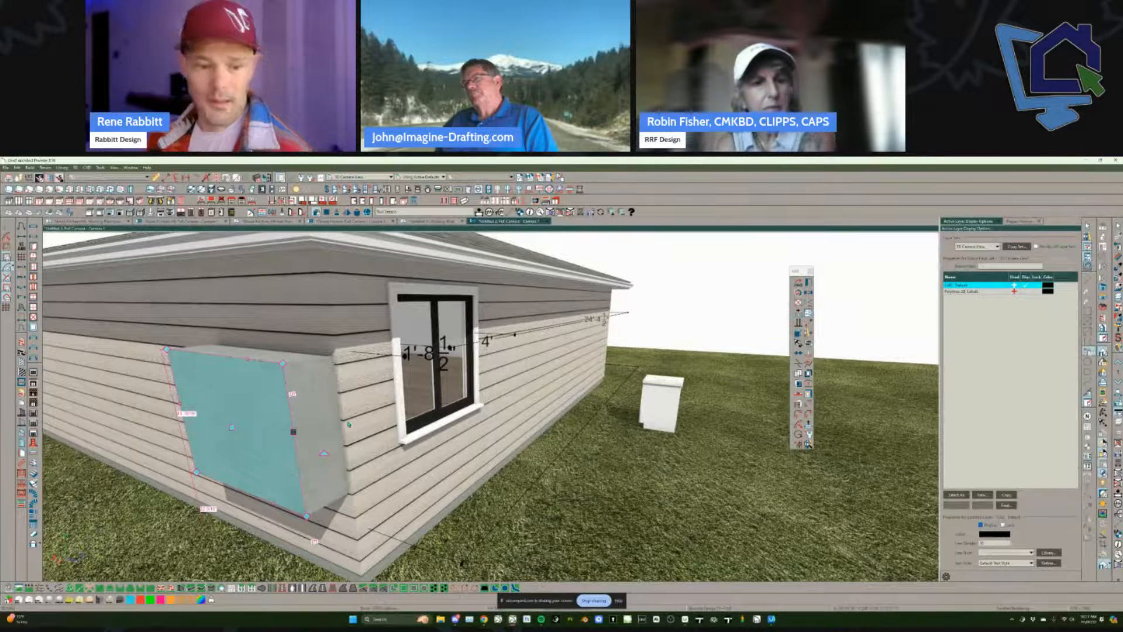
key(Escape)
click(310, 411)
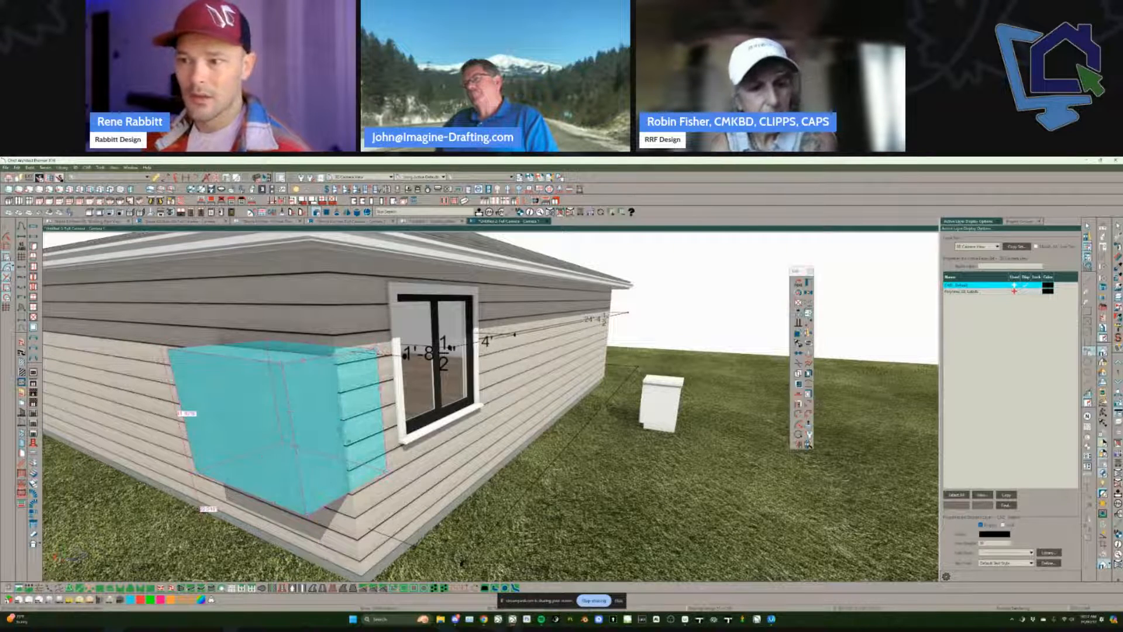
drag(348, 441, 436, 320)
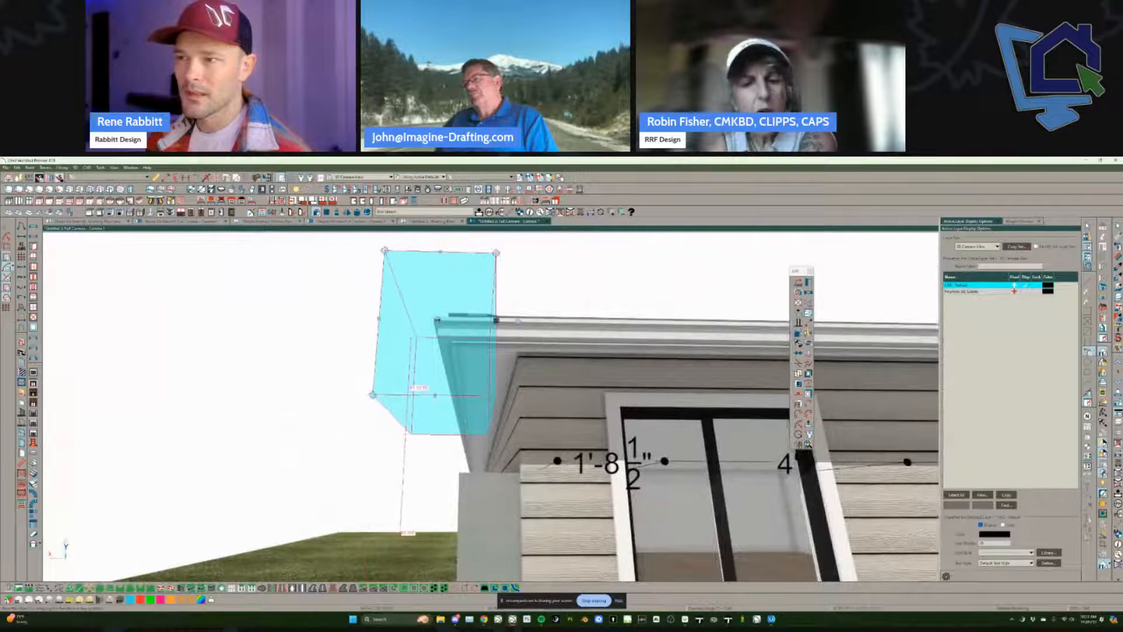
middle_drag(334, 434, 579, 530)
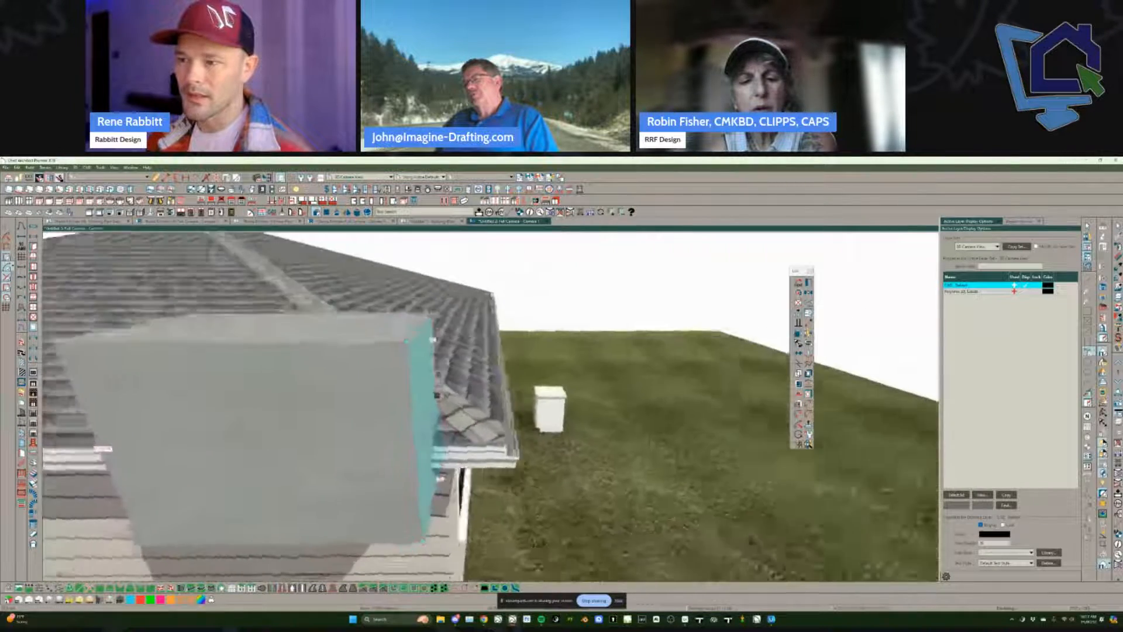
middle_drag(491, 468, 315, 329)
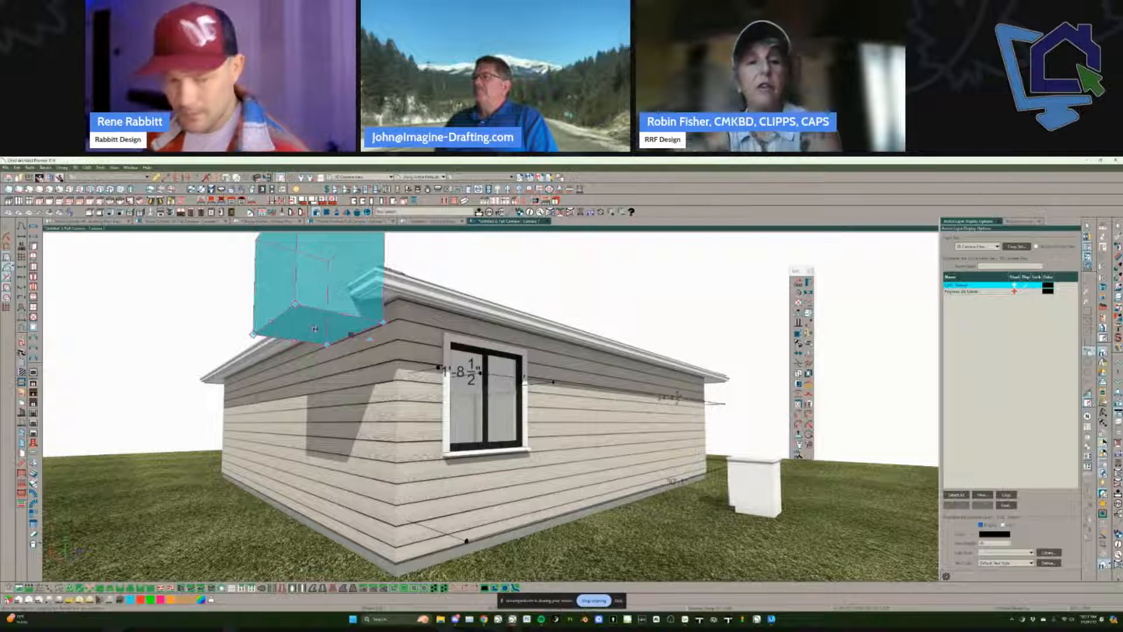
key(Tab)
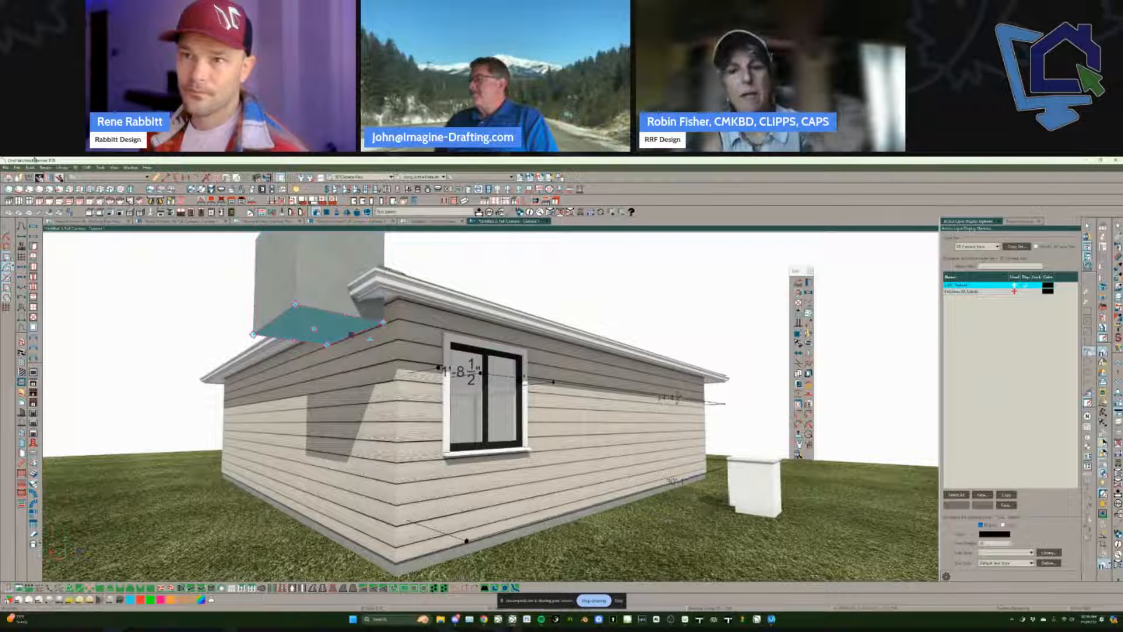
click(30, 168)
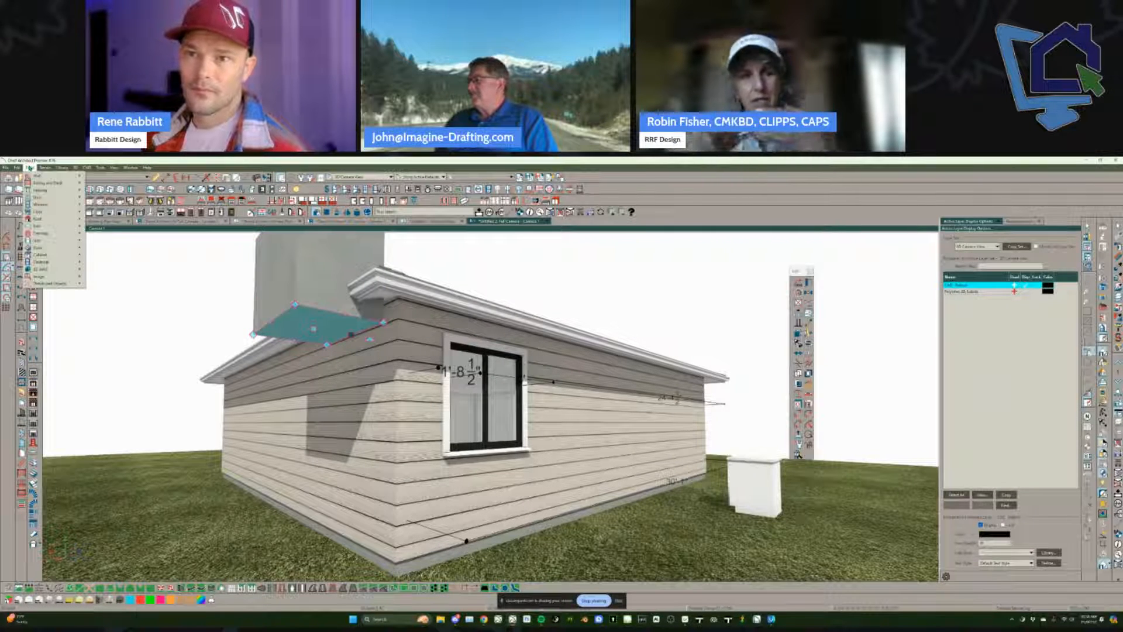
mouse_move(58, 240)
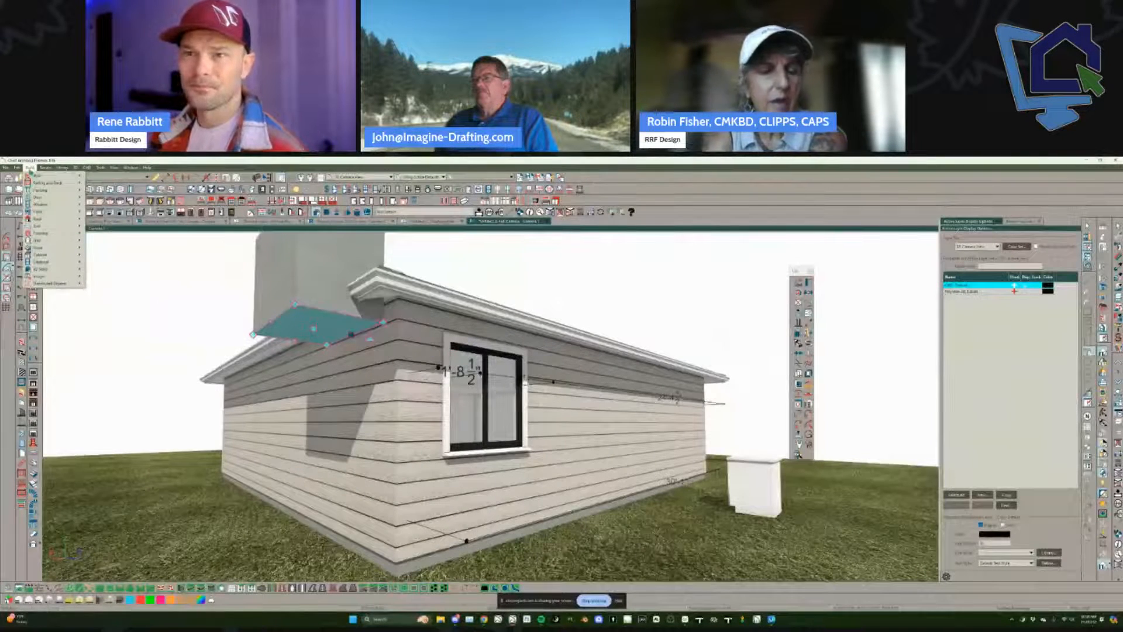
click(30, 169)
Step: Delete the solid box at the roof corner
click(315, 294)
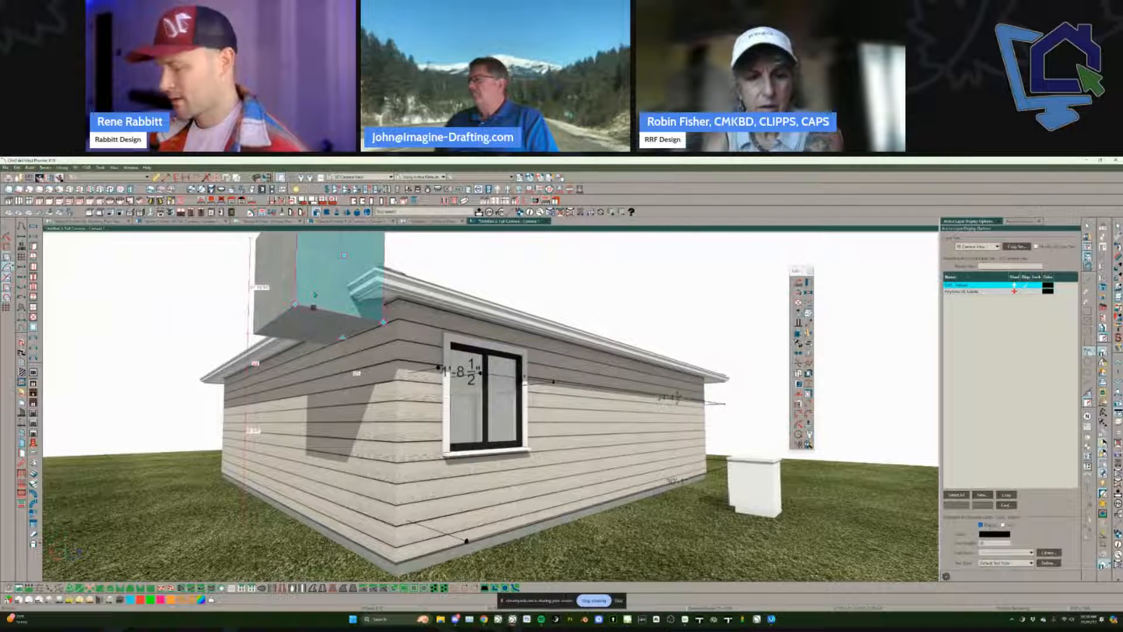
key(Delete)
Step: Extend the window wall's dimension line at the house corner with an additional 3 1/2" segment reaching the outer corner
middle_drag(314, 293, 319, 304)
scroll(503, 386, up, 5)
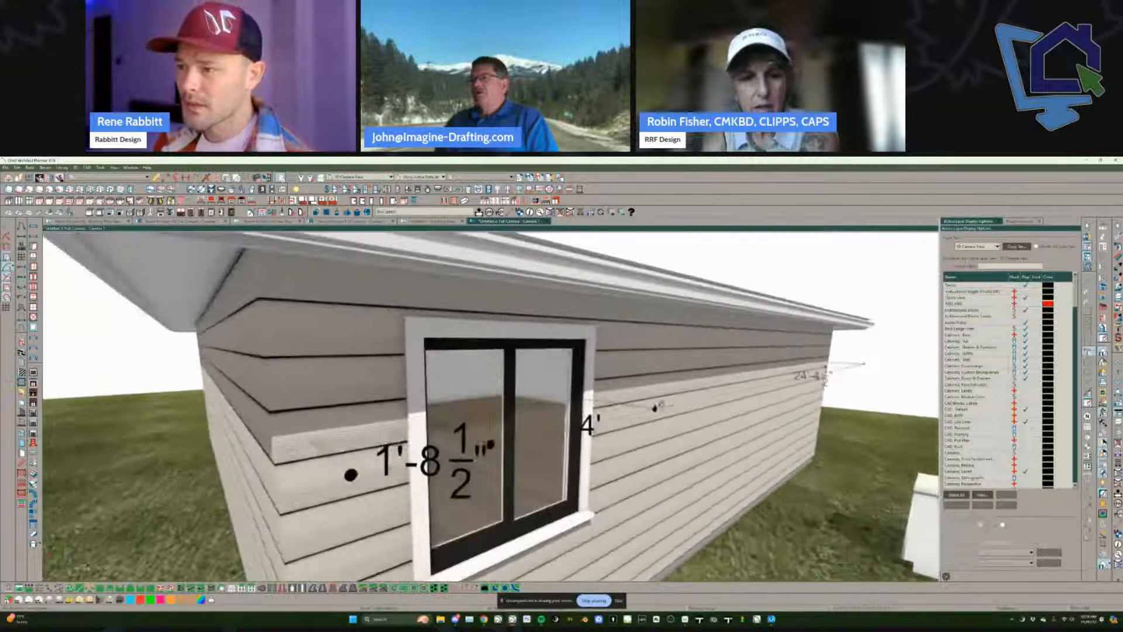
click(692, 403)
middle_drag(692, 402, 732, 402)
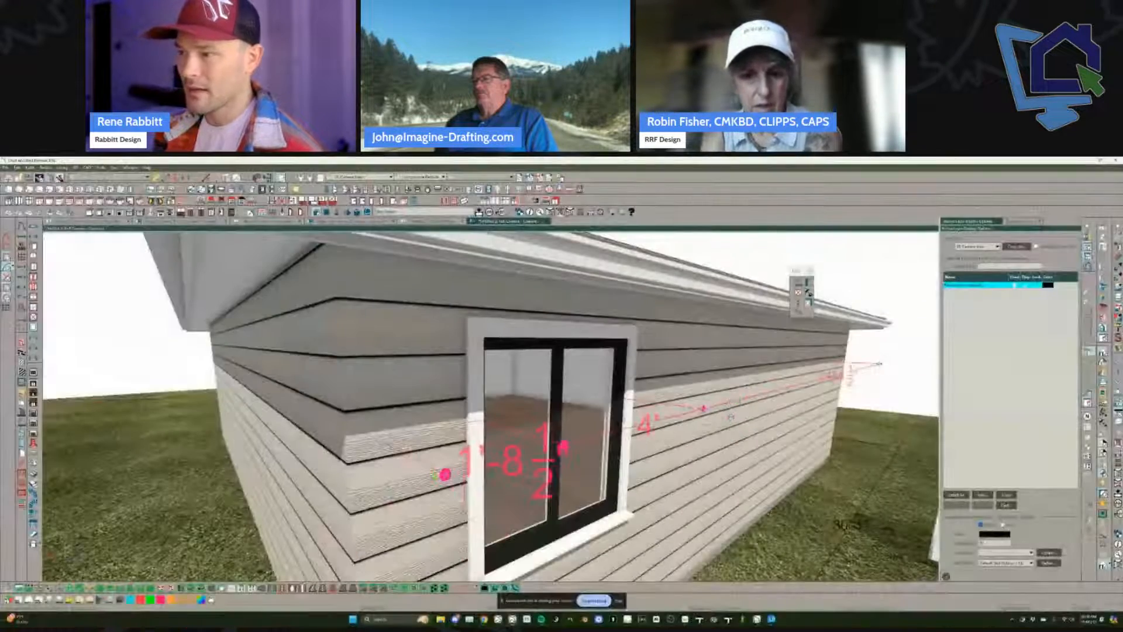
middle_drag(731, 418, 843, 421)
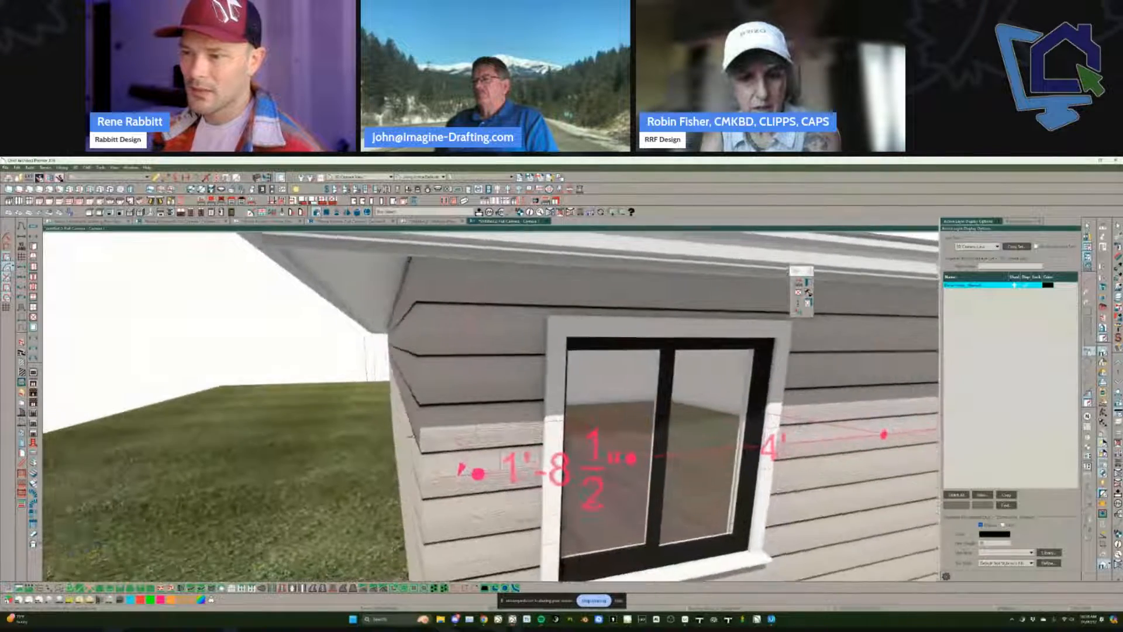
middle_drag(411, 436, 373, 352)
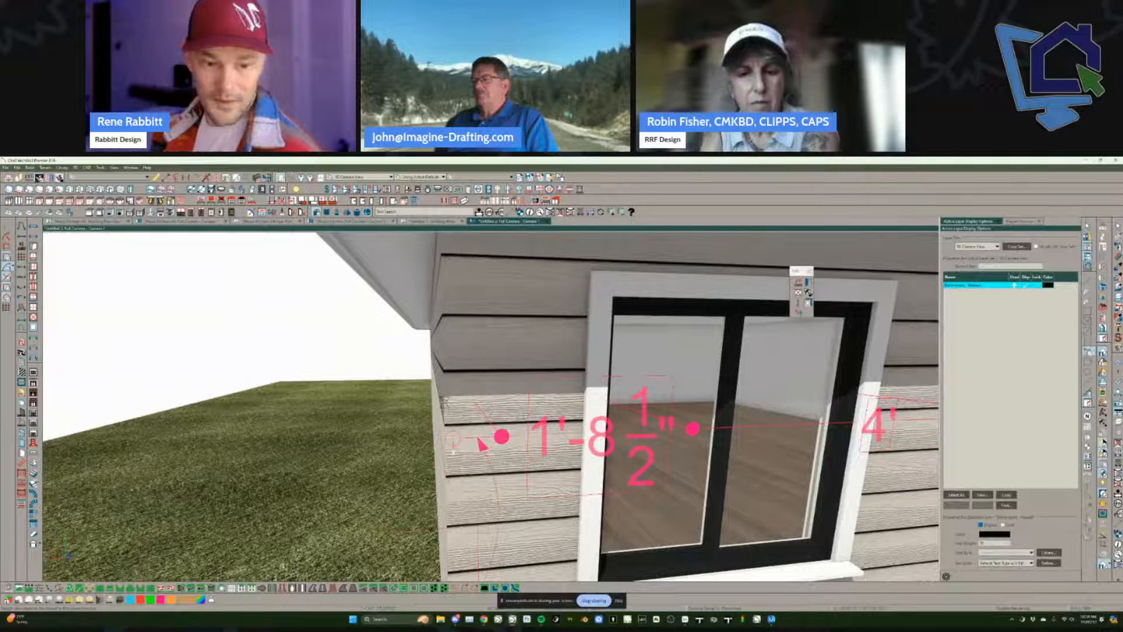
middle_drag(444, 410, 446, 409)
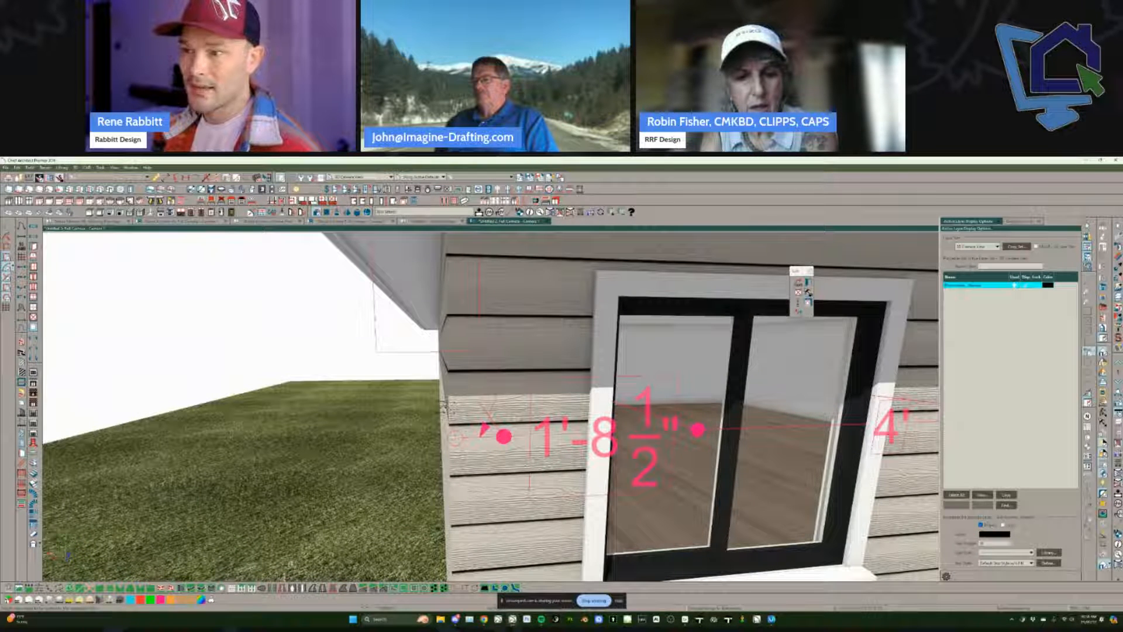
scroll(486, 362, up, 3)
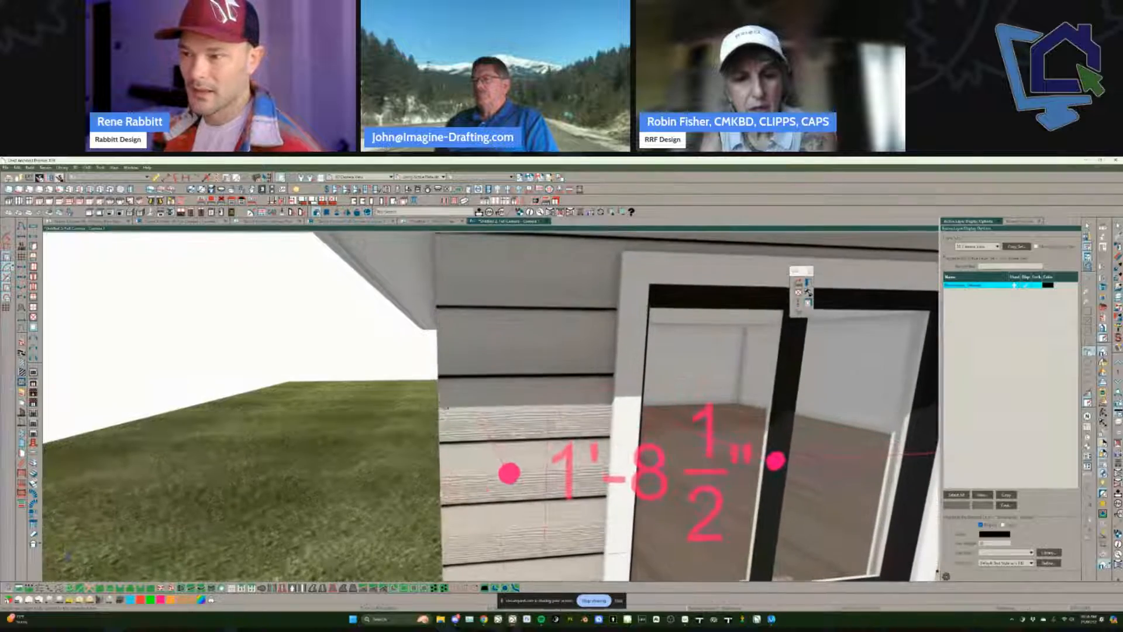
scroll(486, 363, down, 1)
scroll(498, 436, down, 3)
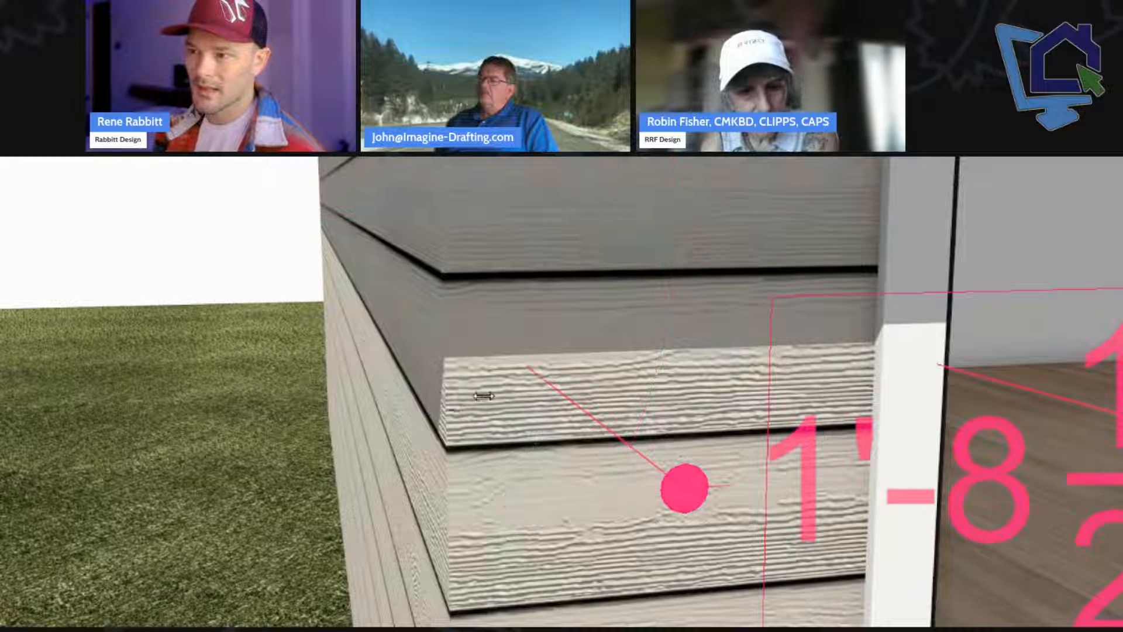
mouse_move(462, 383)
middle_down()
mouse_move(459, 395)
mouse_move(477, 395)
middle_up()
scroll(477, 394, up, 8)
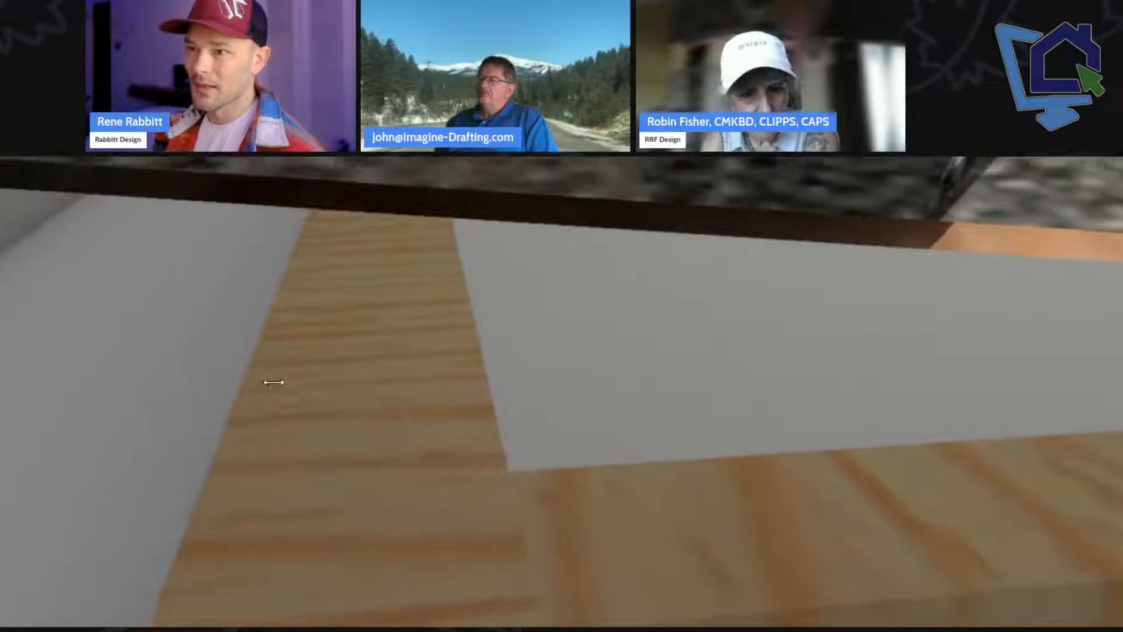
middle_drag(273, 381, 250, 368)
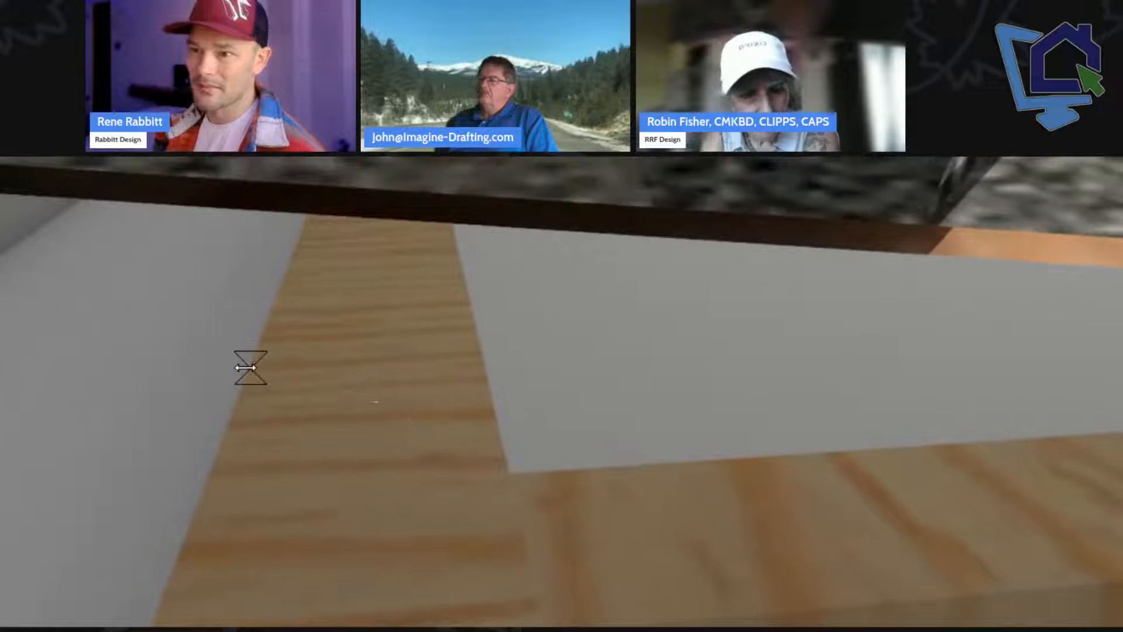
scroll(620, 345, down, 10)
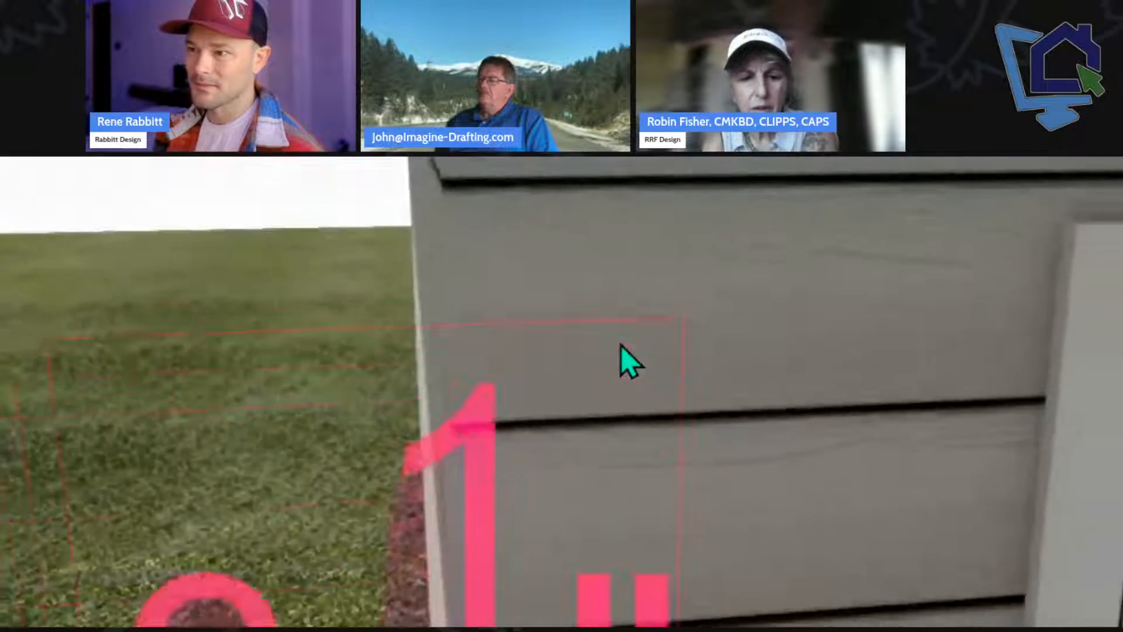
scroll(620, 368, down, 5)
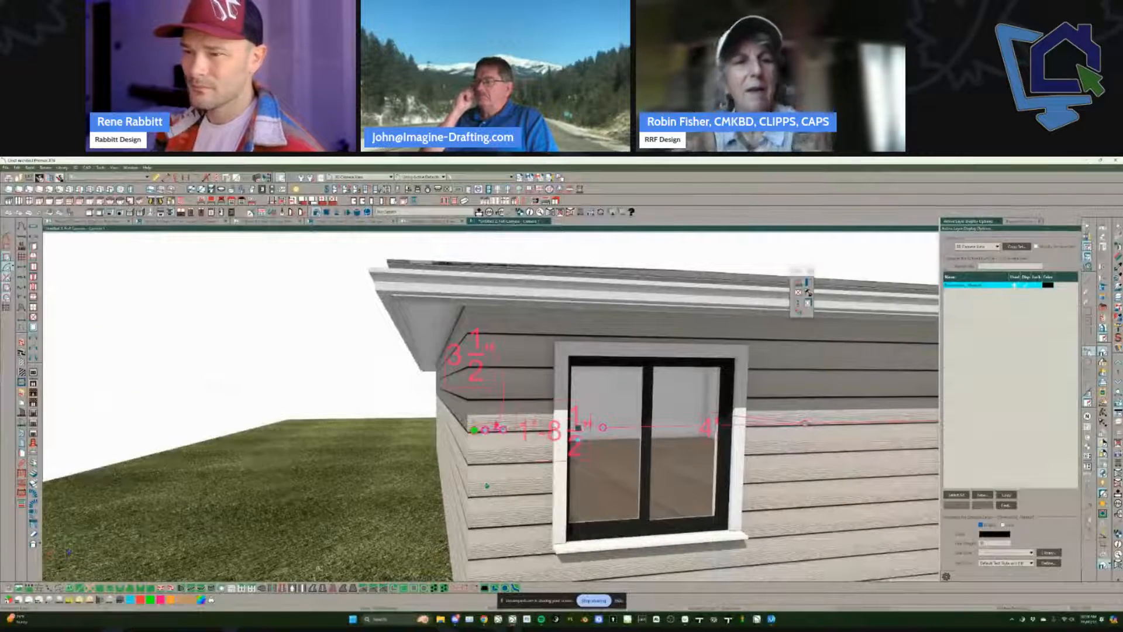
key(Escape)
Step: Check the edit handles of the extended dimension line around the window and corner
middle_drag(487, 486, 484, 486)
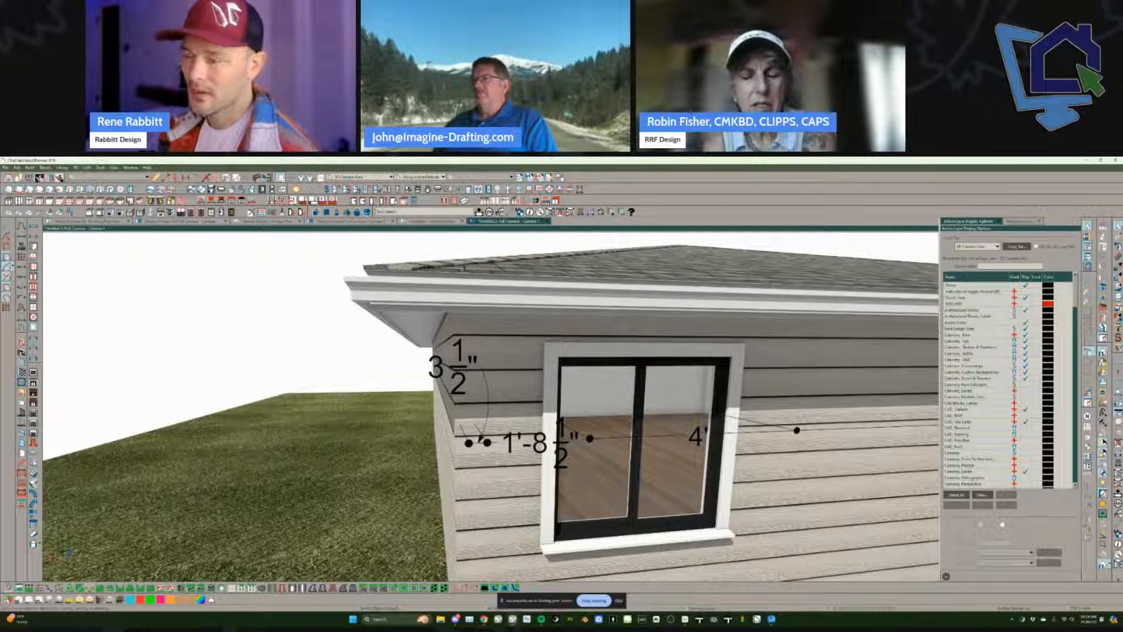
click(661, 439)
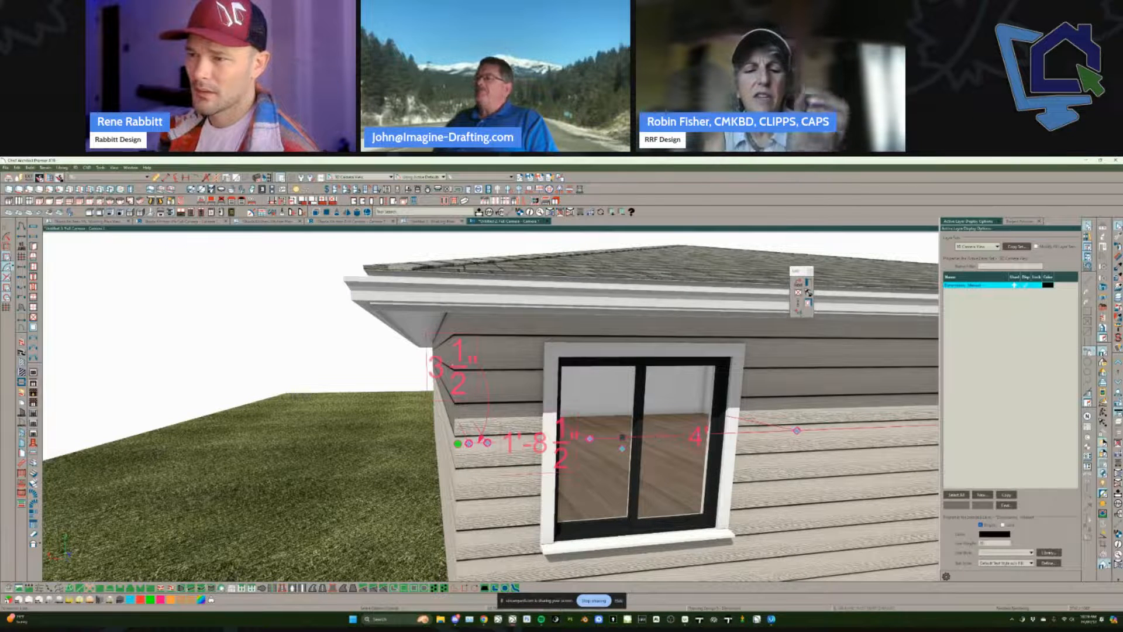
key(Escape)
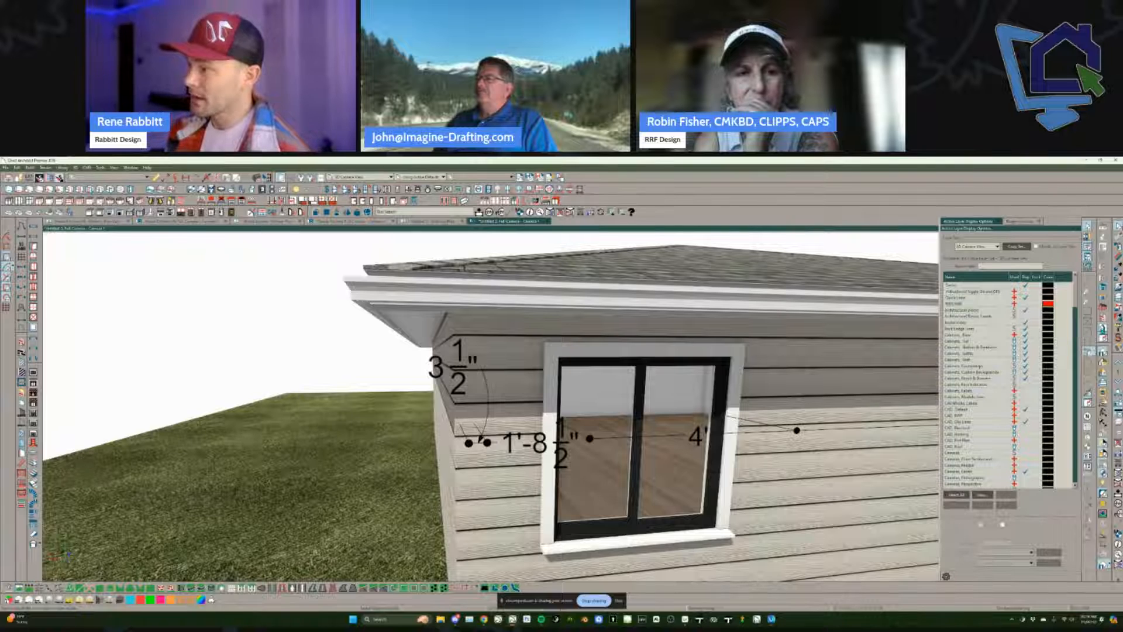
Step: Cut the roof away from the camera view with the Cross Section Slider, setting the horizontal cut just above the window
click(1103, 338)
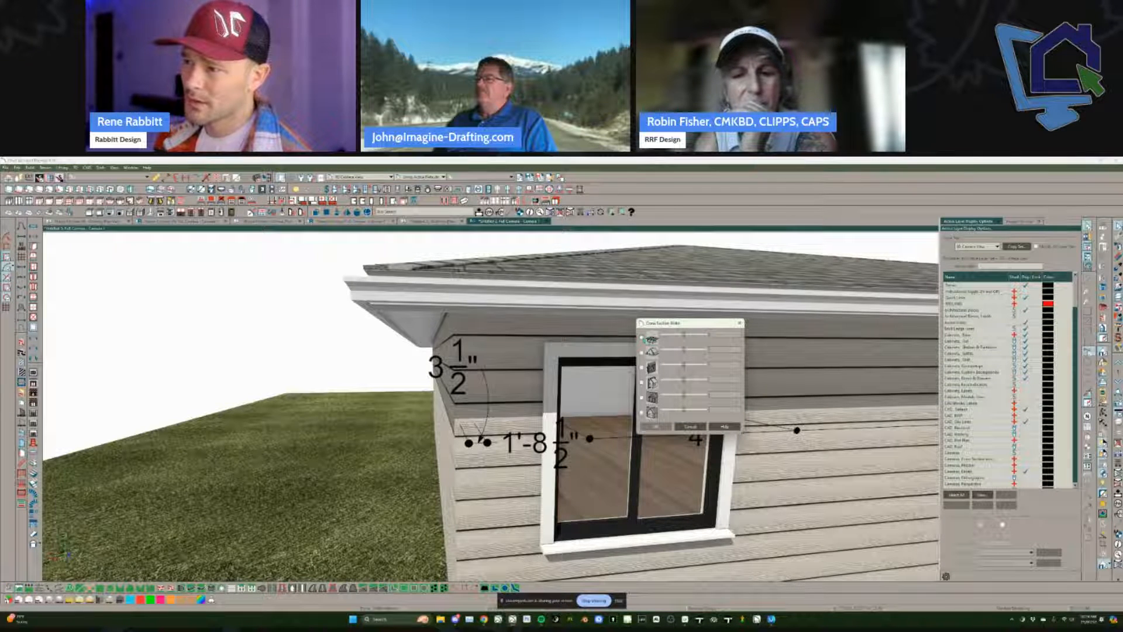
click(642, 338)
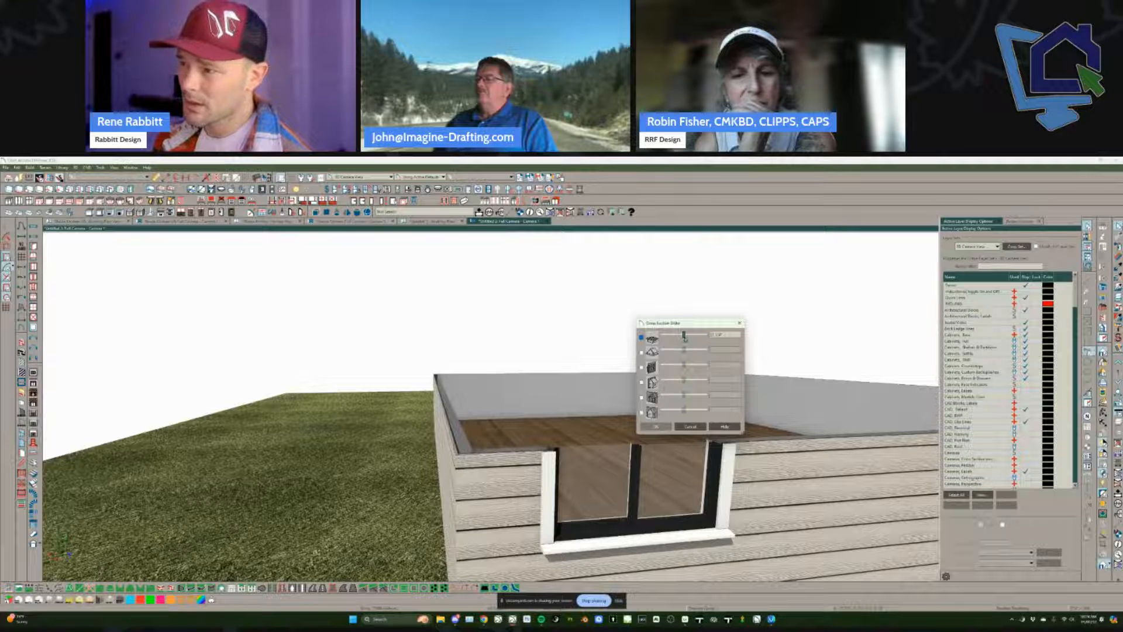
drag(685, 337, 690, 336)
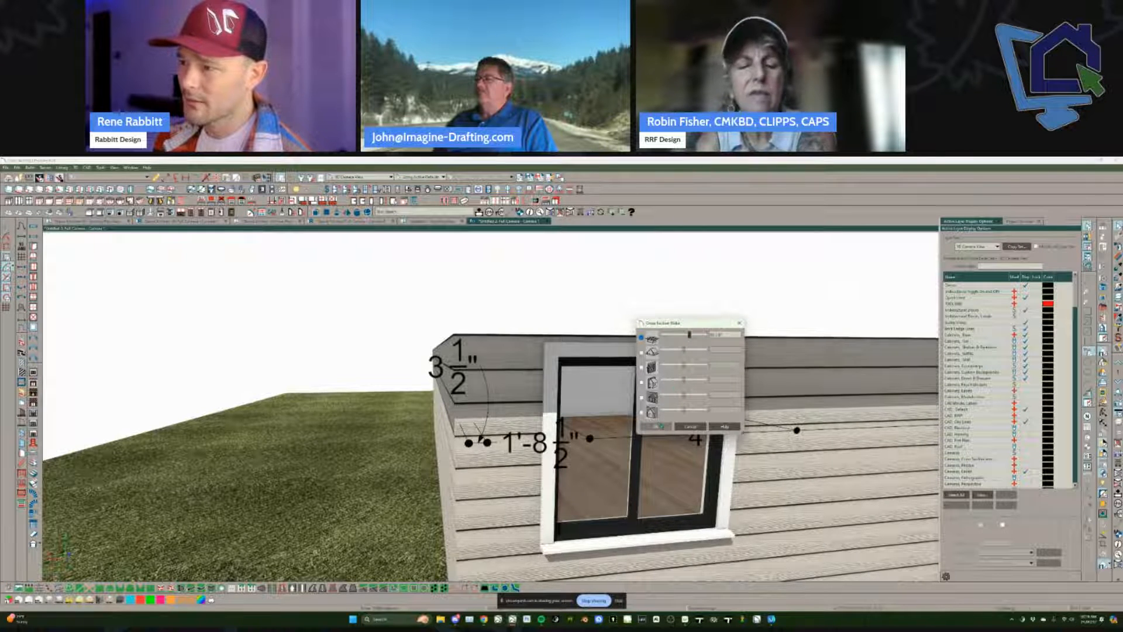
click(661, 426)
Step: Replace the two short dimension segments at the house corner with a single 2' segment ending at the outer corner
click(504, 443)
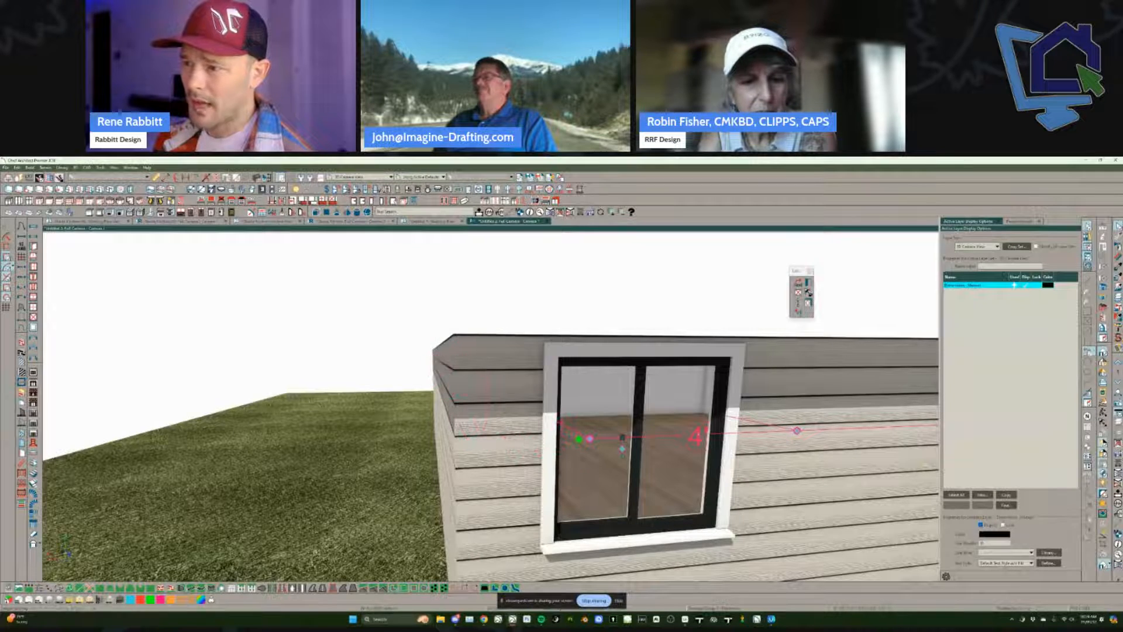
middle_drag(622, 449, 608, 536)
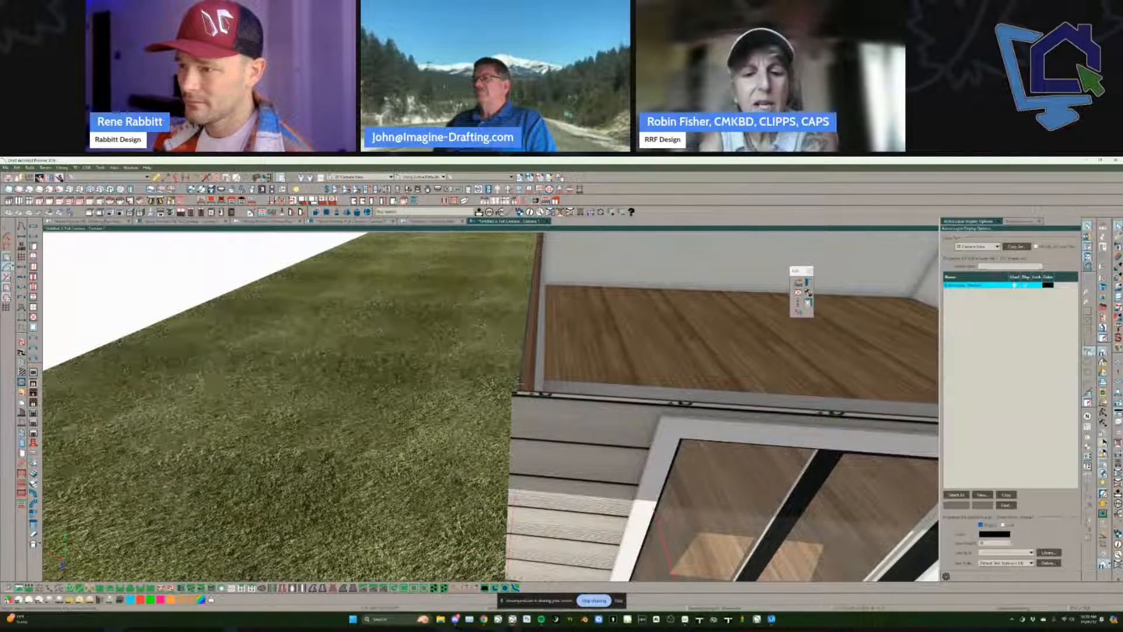
middle_drag(609, 533, 607, 411)
key(Escape)
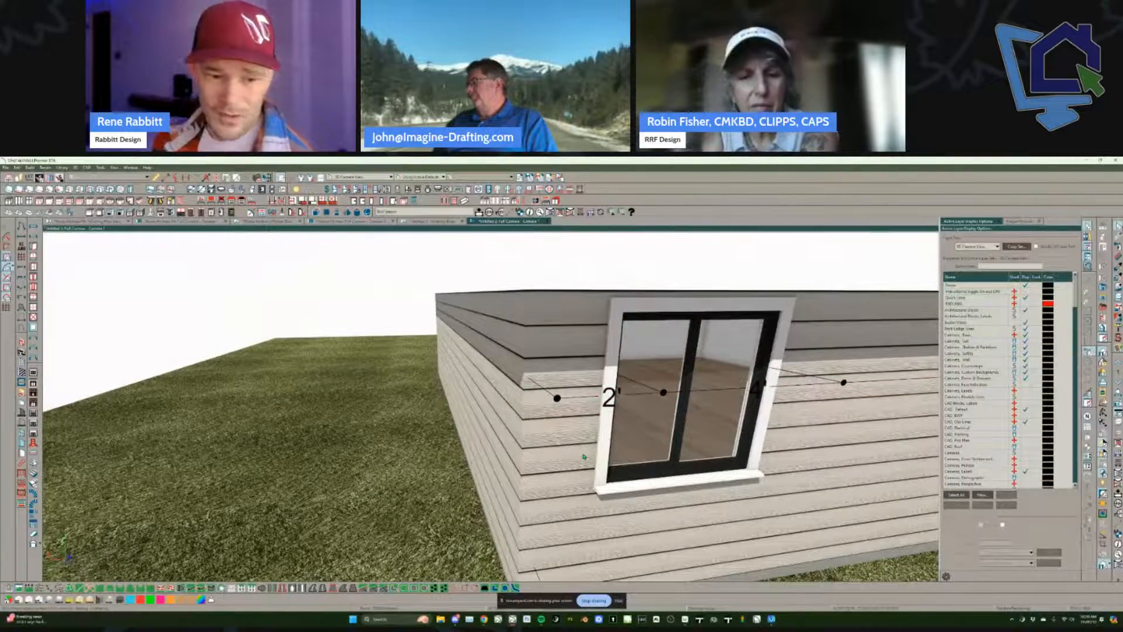
middle_drag(583, 457, 508, 420)
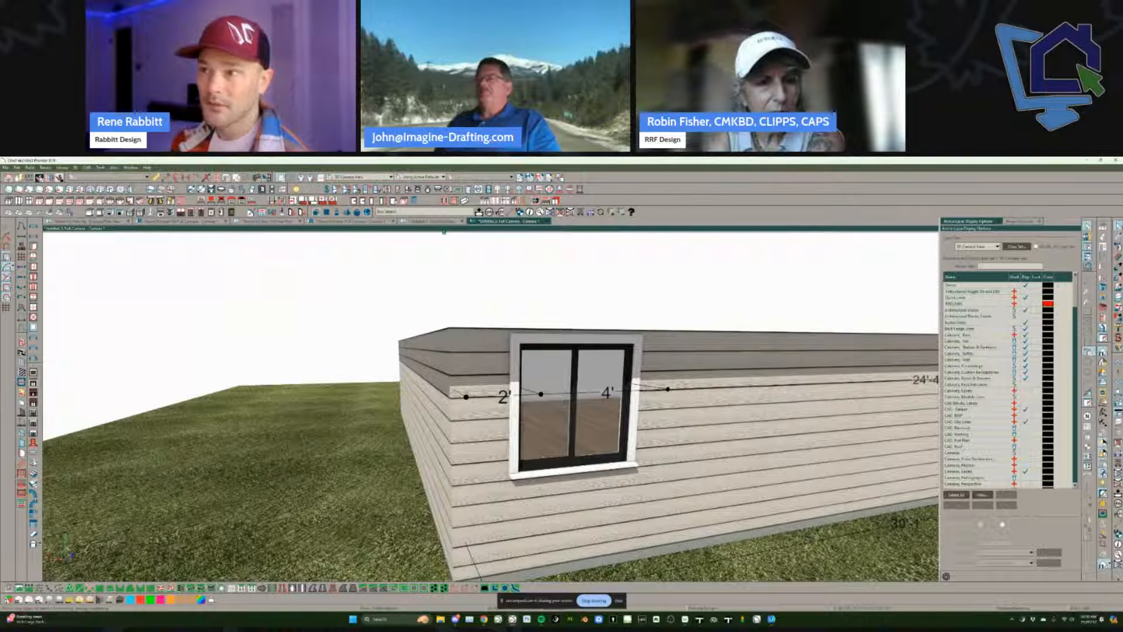
Step: Switch to the working plan view and examine the available dimension defaults and the dimensions along the window wall
click(442, 222)
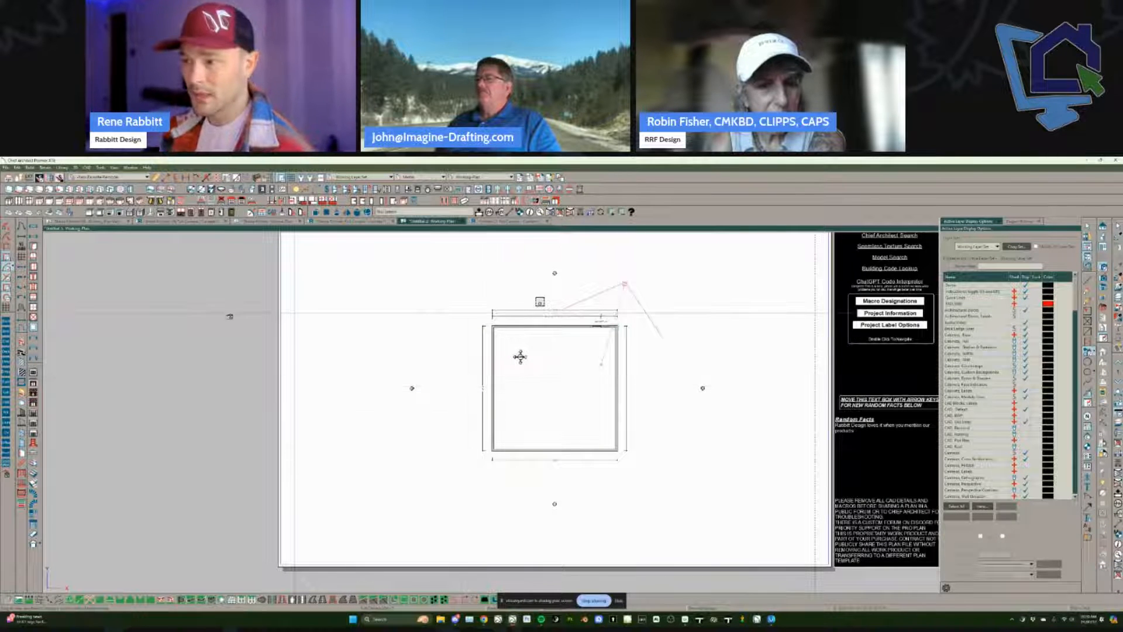
middle_drag(218, 294, 220, 296)
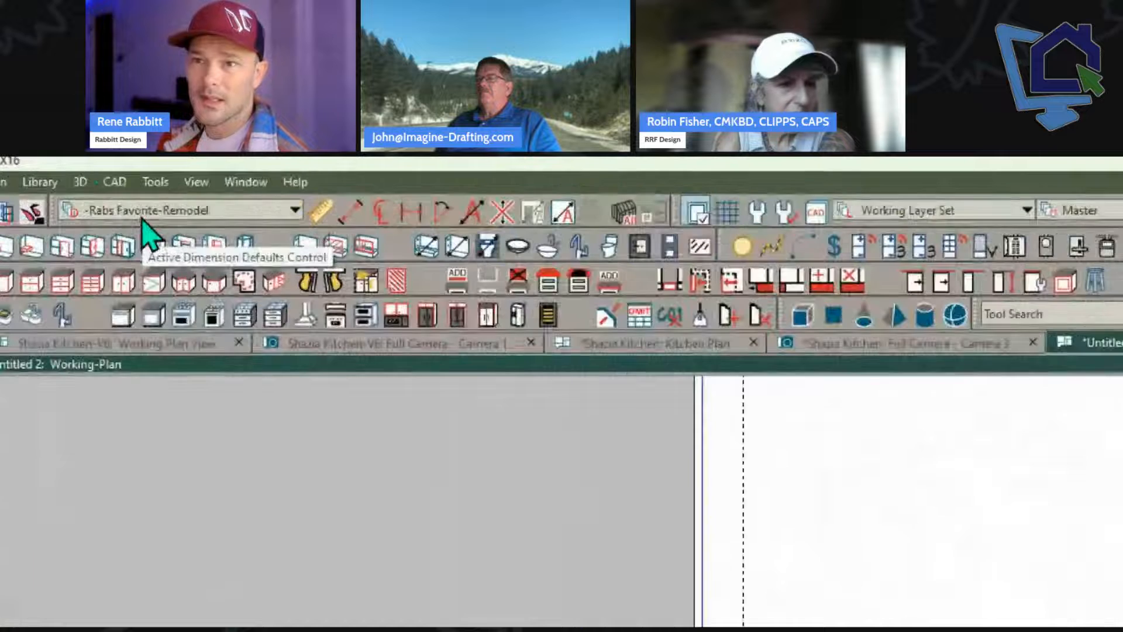
click(96, 177)
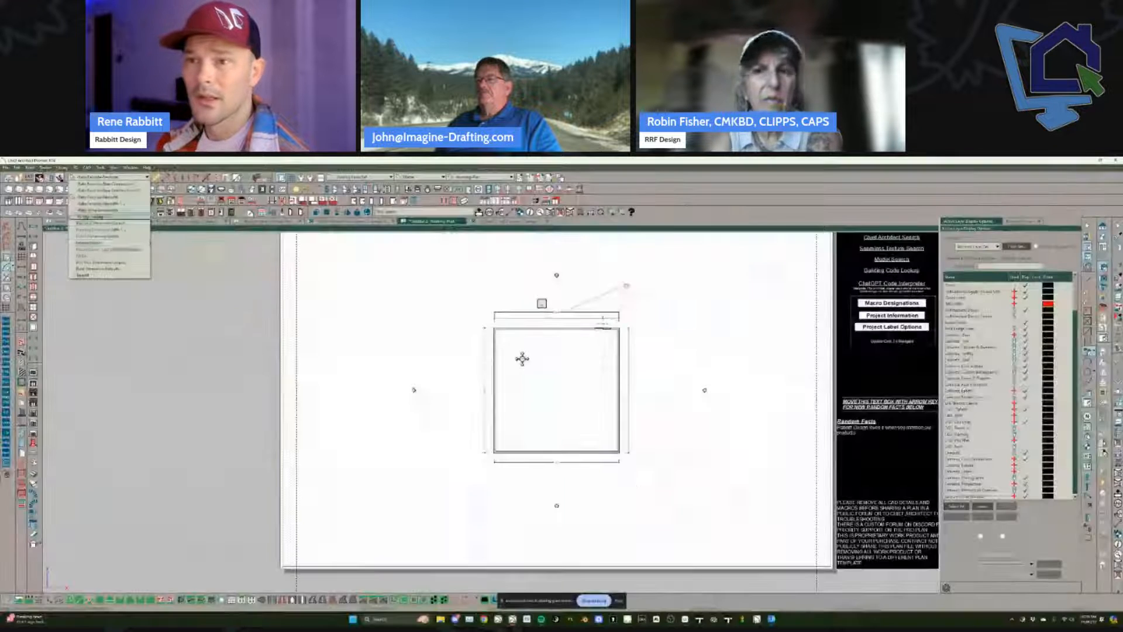
click(435, 600)
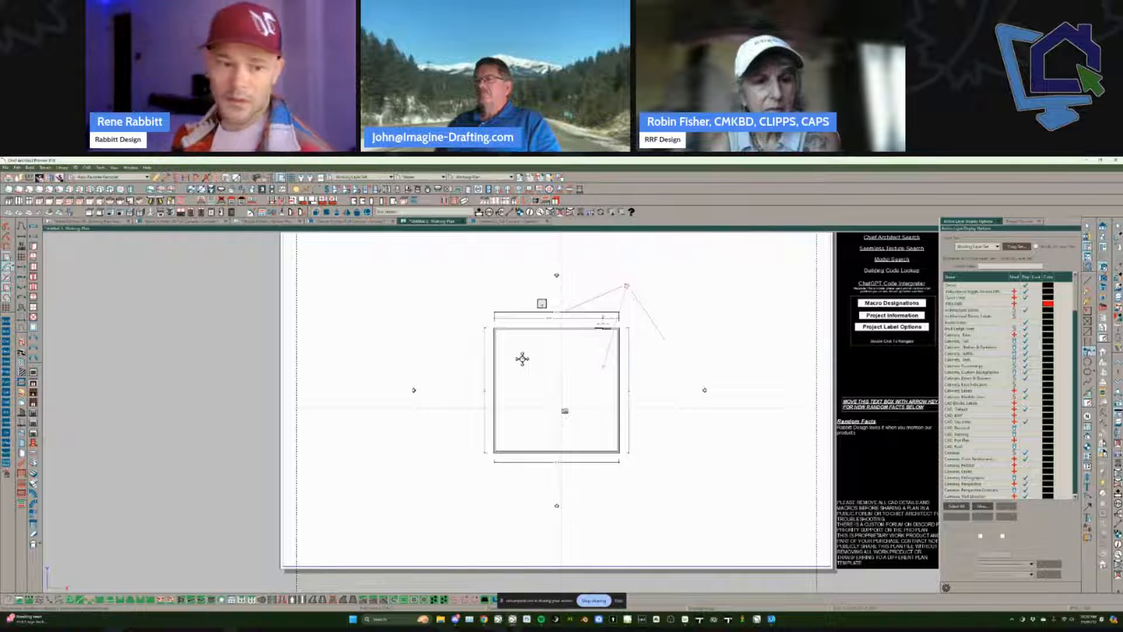
scroll(523, 358, up, 1)
scroll(543, 304, up, 8)
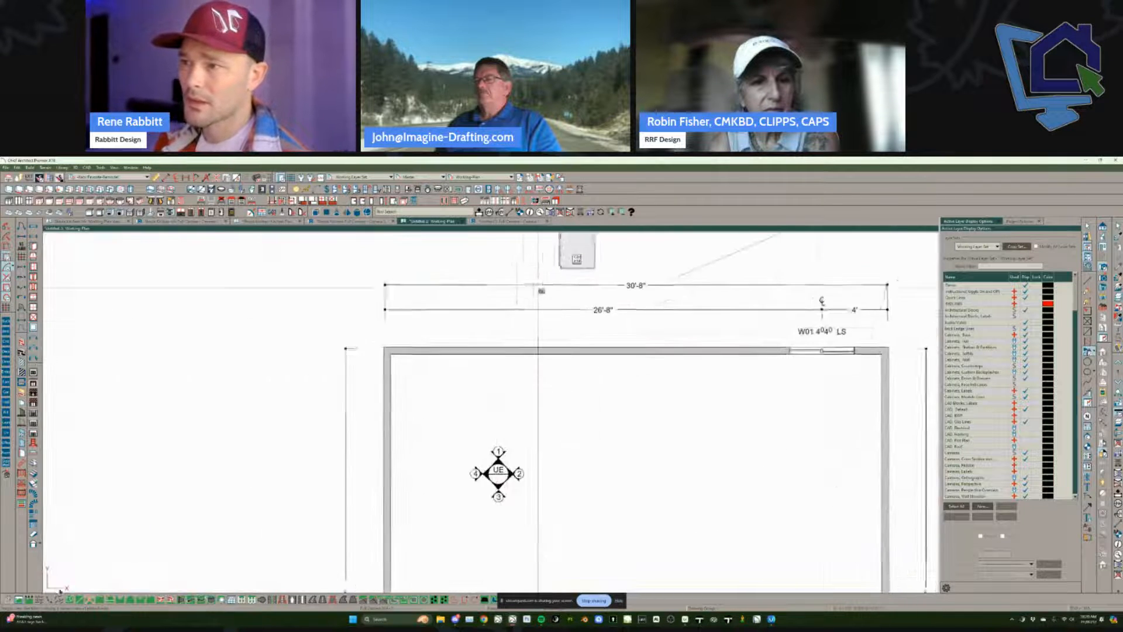
Step: Move the cabinet from outside the house into the room below the window wall and place a copy beside it
click(543, 310)
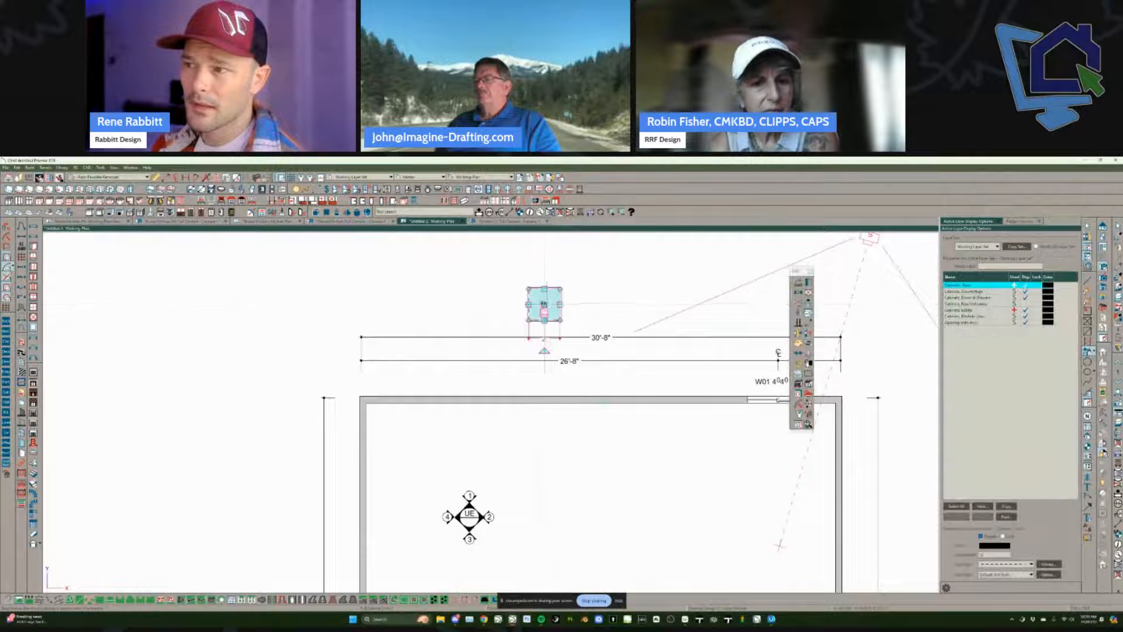
drag(543, 310, 589, 440)
key(c)
scroll(610, 424, up, 1)
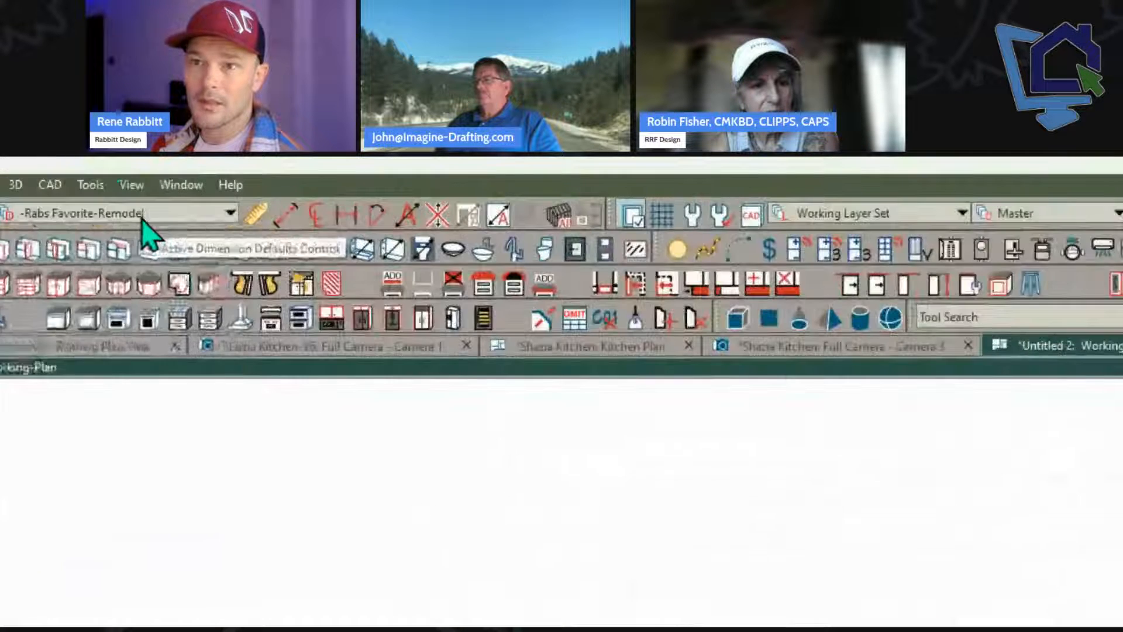
Step: Make NKBA the active dimension defaults and draw a dimension line across the two cabinets, agreeing to display its layer
click(116, 177)
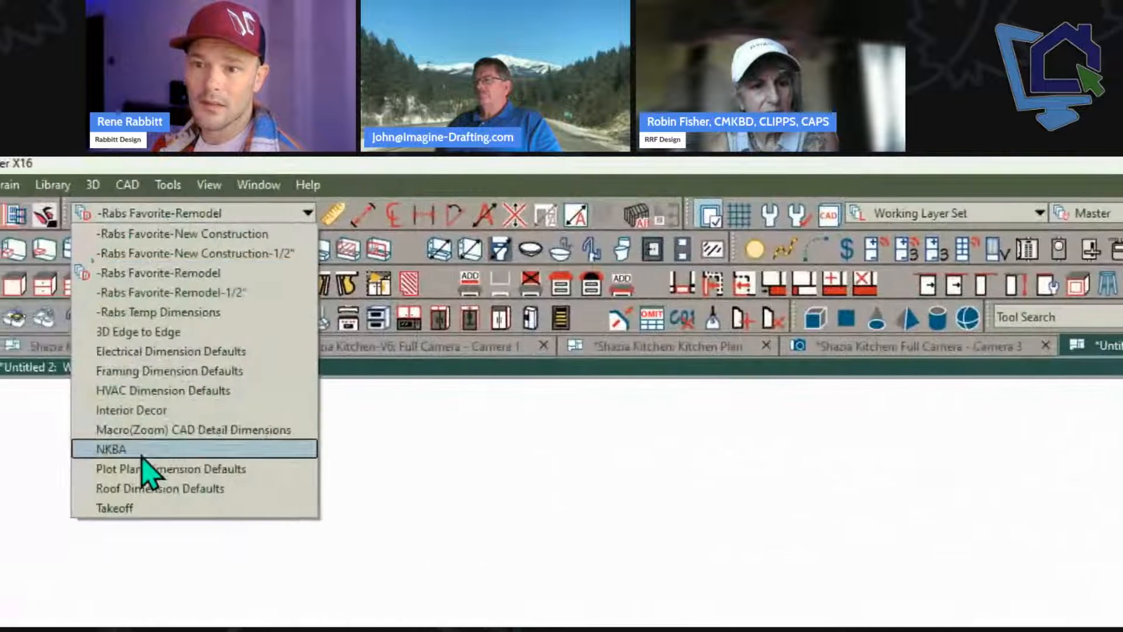
click(91, 258)
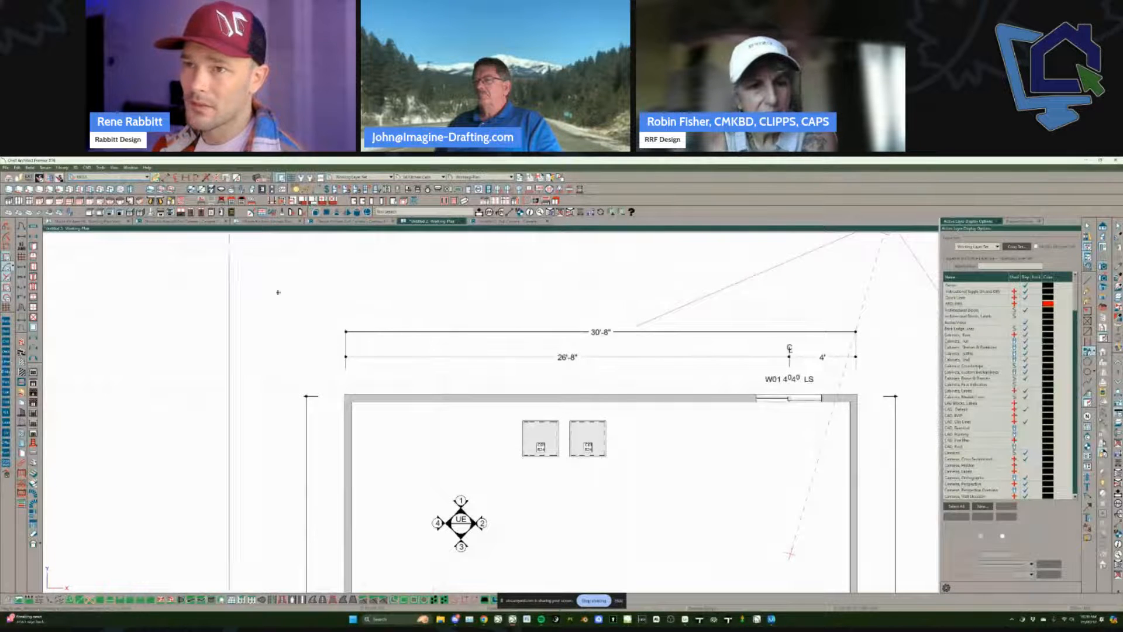
drag(442, 441, 825, 441)
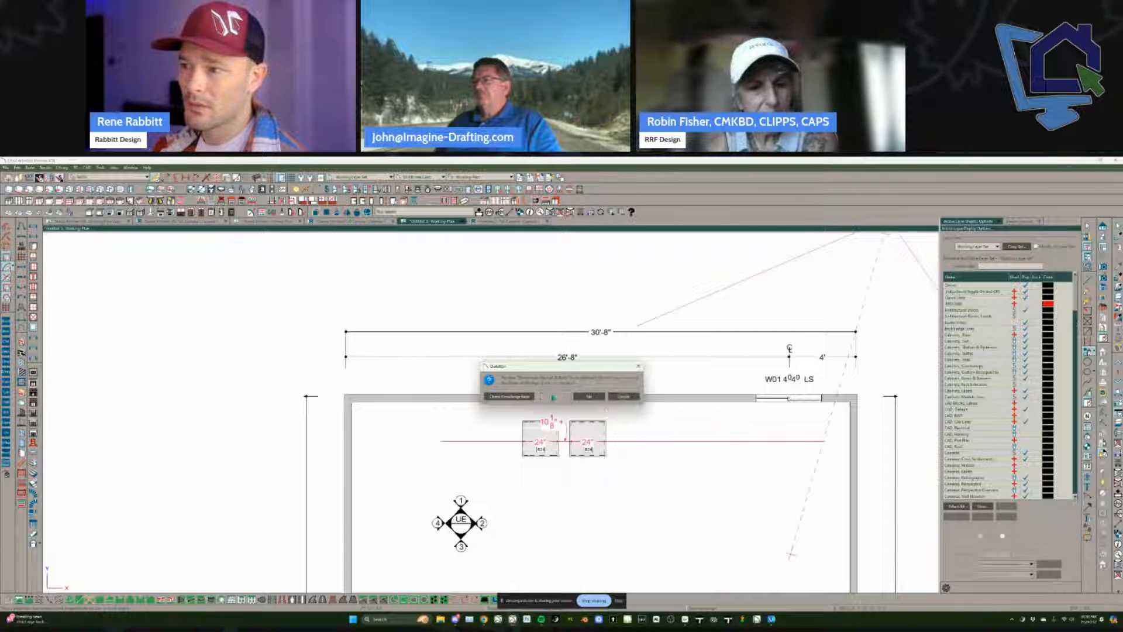
click(554, 396)
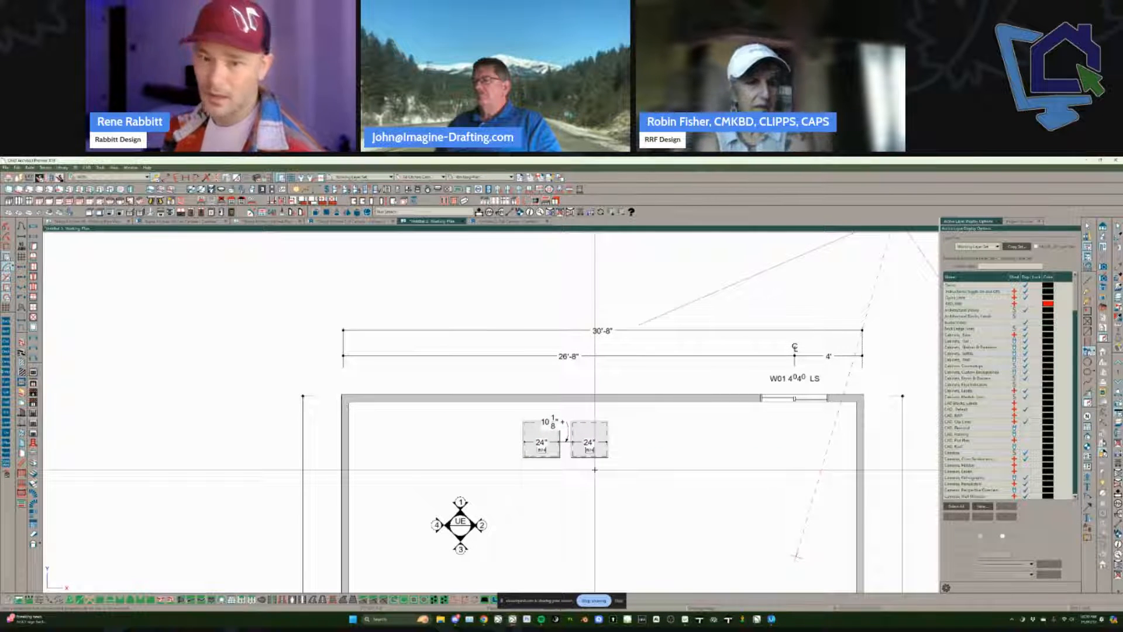
Step: Switch to the exterior camera view and check the selected defaults in its camera specification without changing anything
click(508, 222)
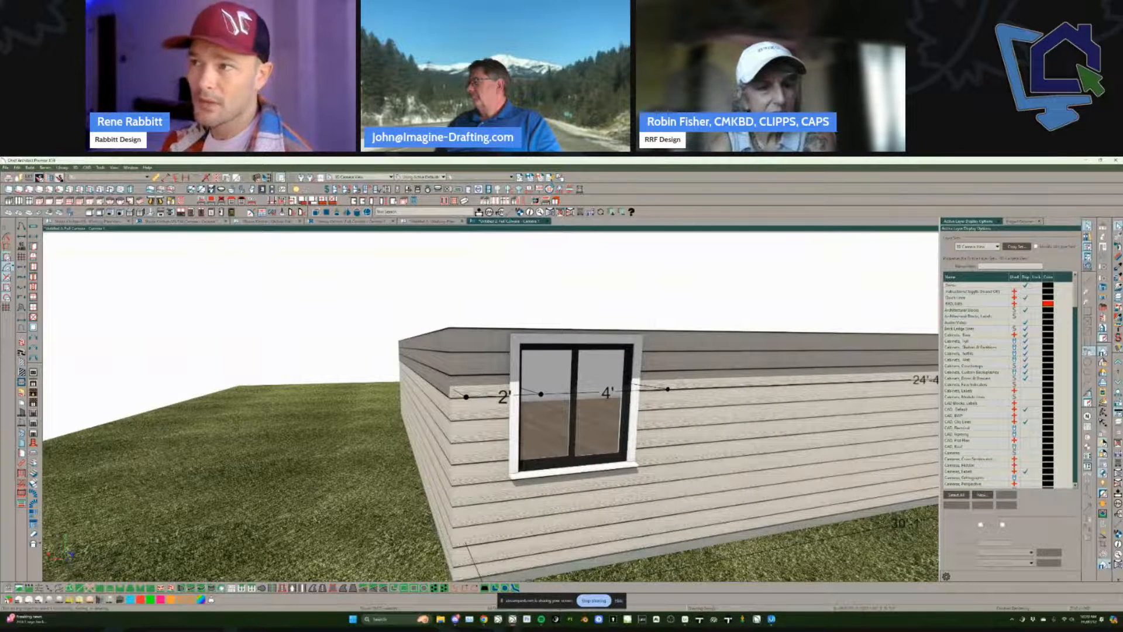
click(519, 177)
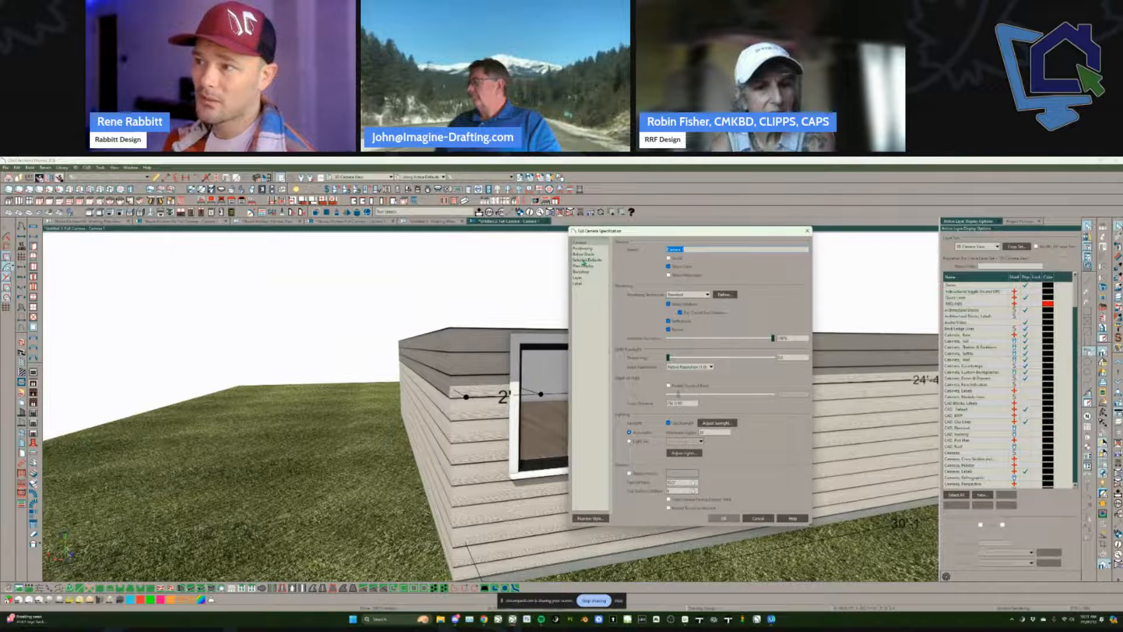
click(584, 260)
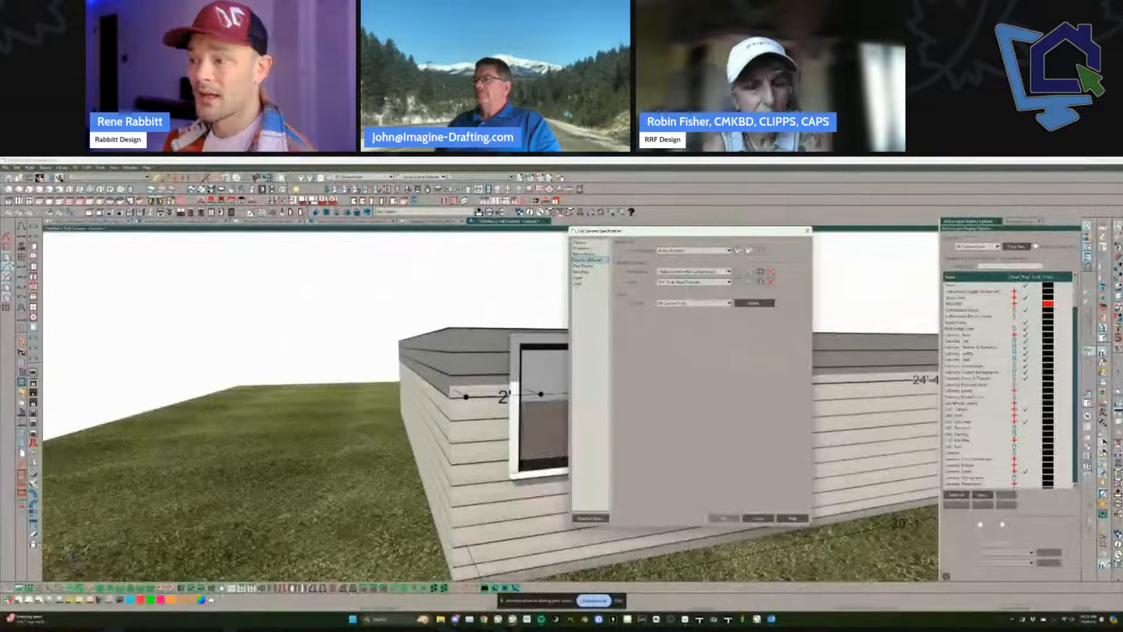
click(758, 518)
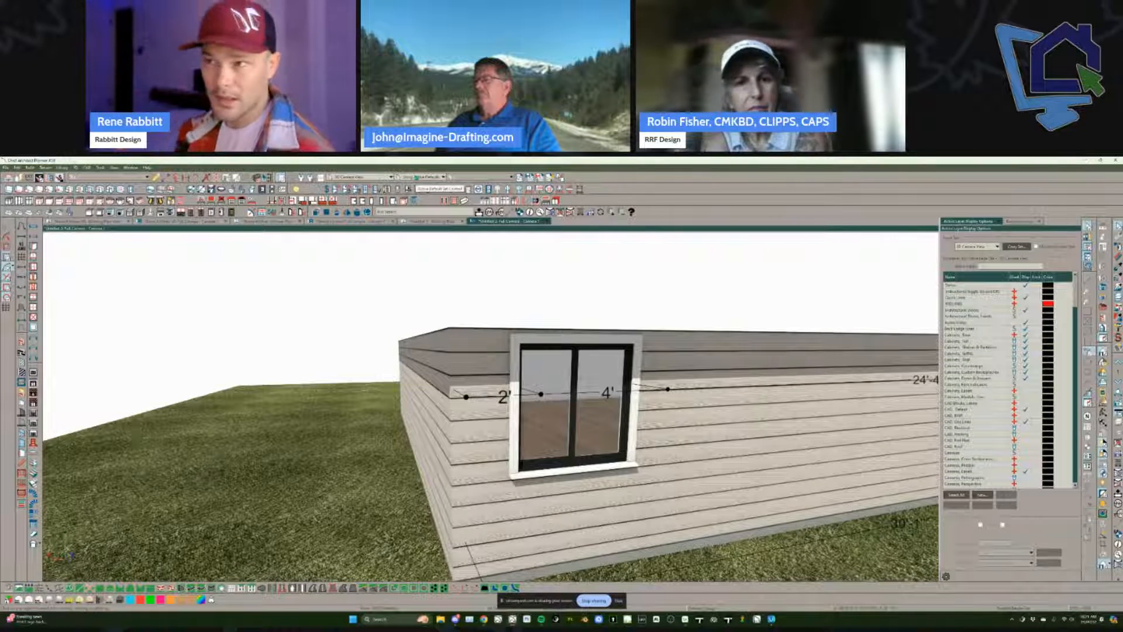
Step: Set the exterior camera view's annotation set to 3d Kitchen Cabs
click(416, 177)
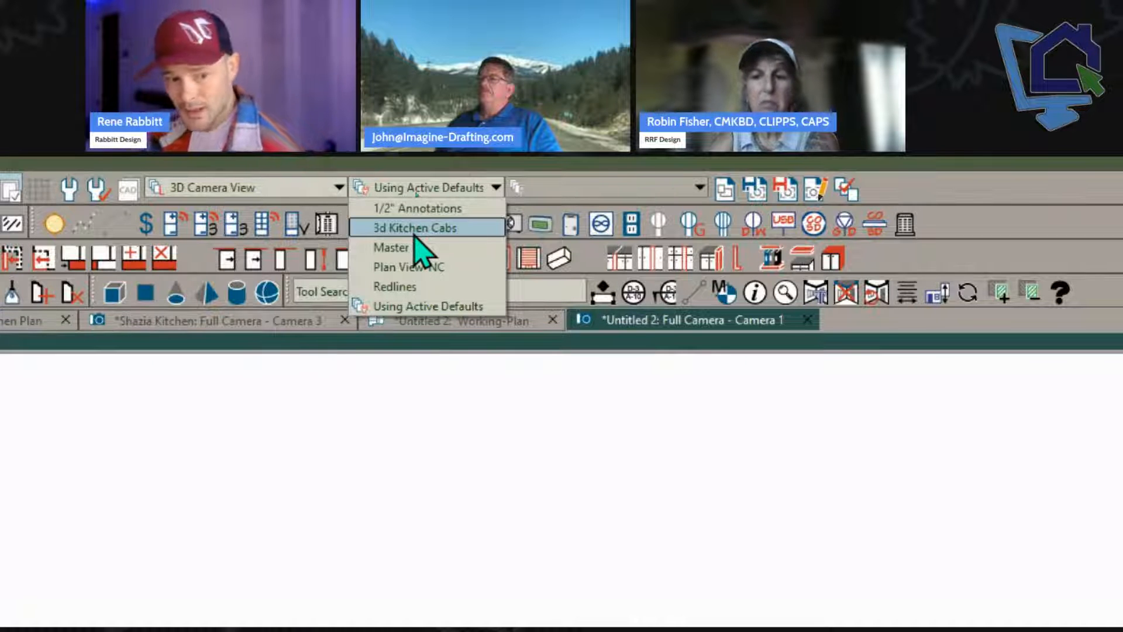
click(416, 228)
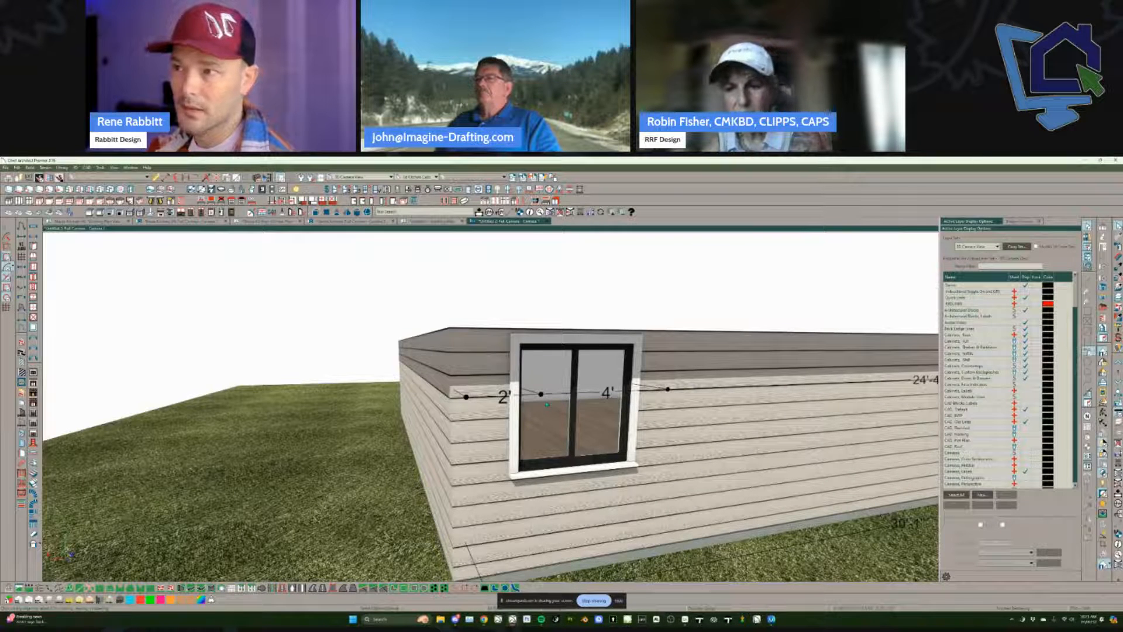
click(416, 176)
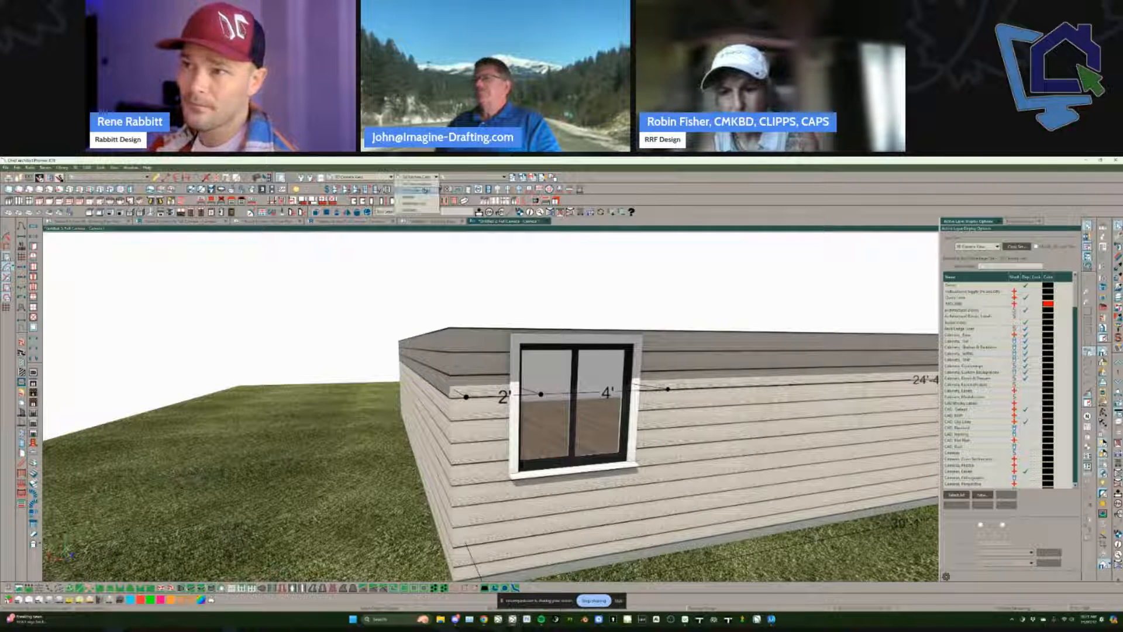
click(426, 190)
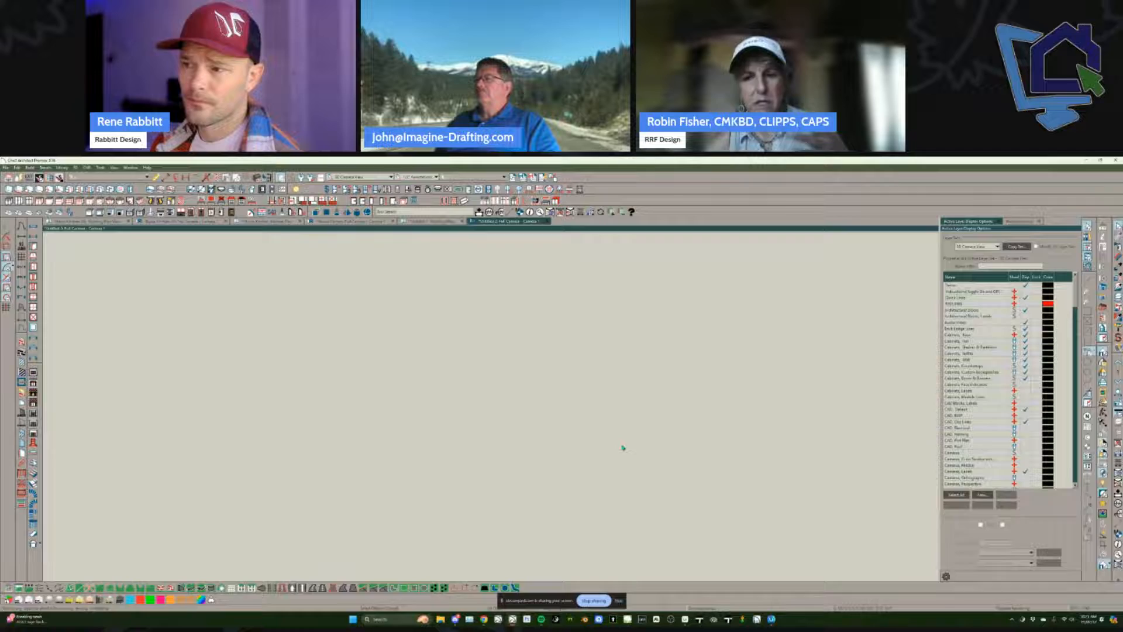
Step: Switch to the kitchen's Camera 3 view and draw a dimension line along the cabinets behind the island, agreeing to display its layer
click(268, 221)
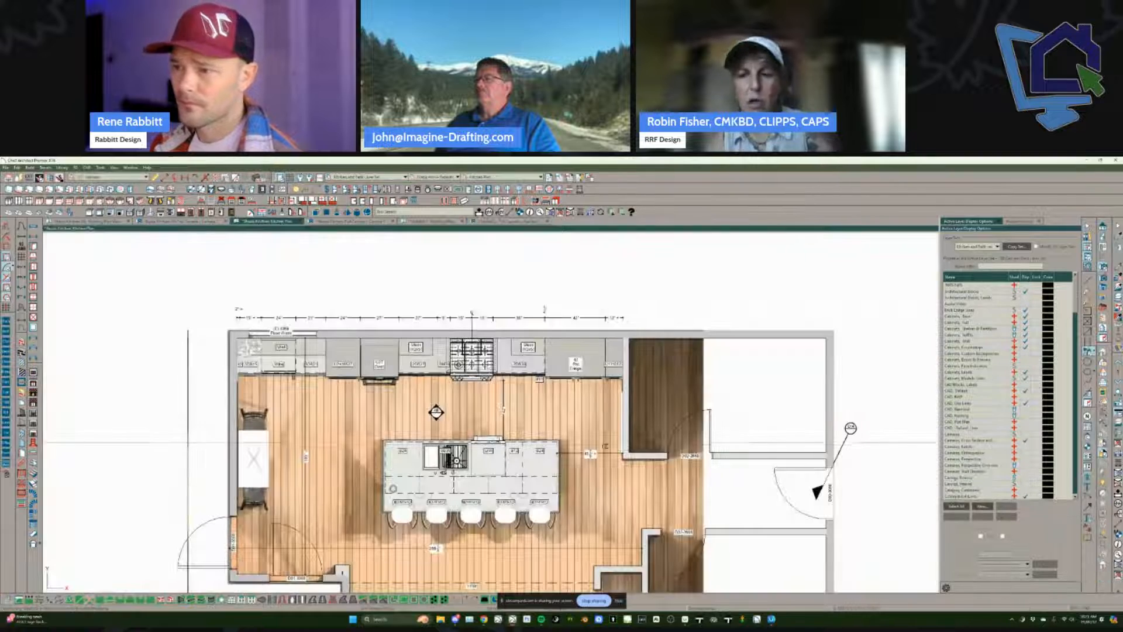
click(326, 222)
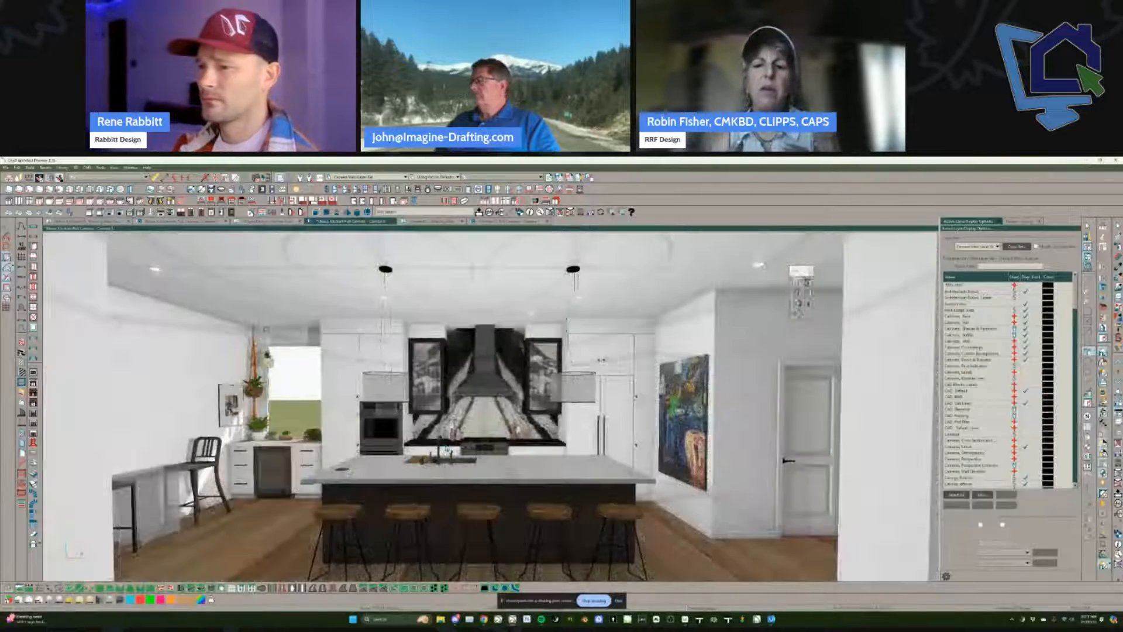
middle_drag(447, 449, 606, 483)
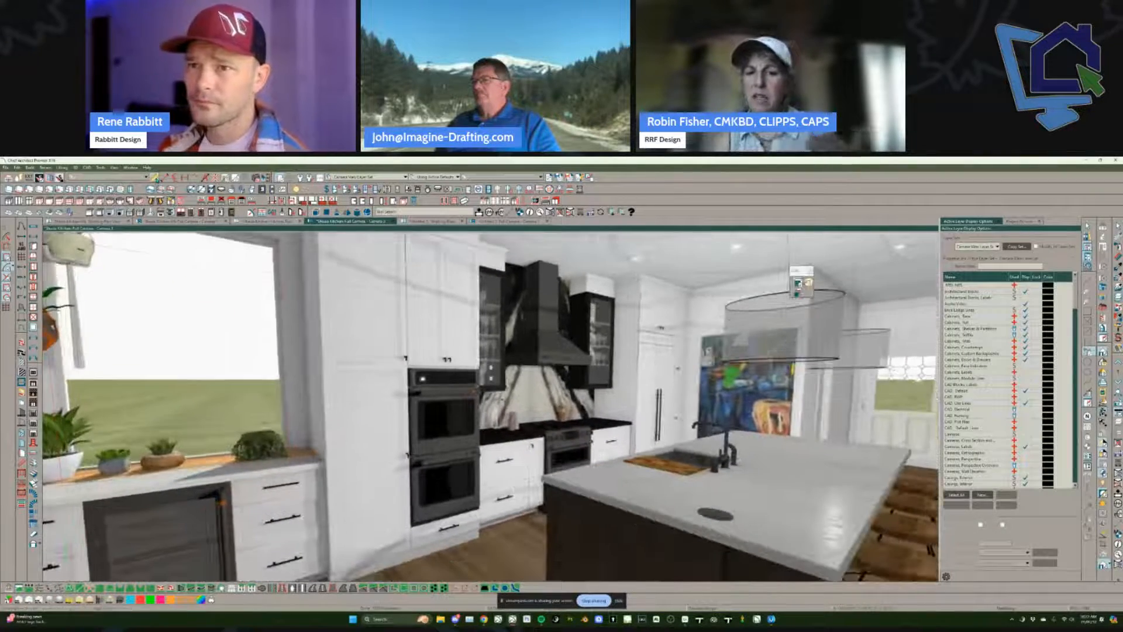
middle_drag(359, 452, 334, 451)
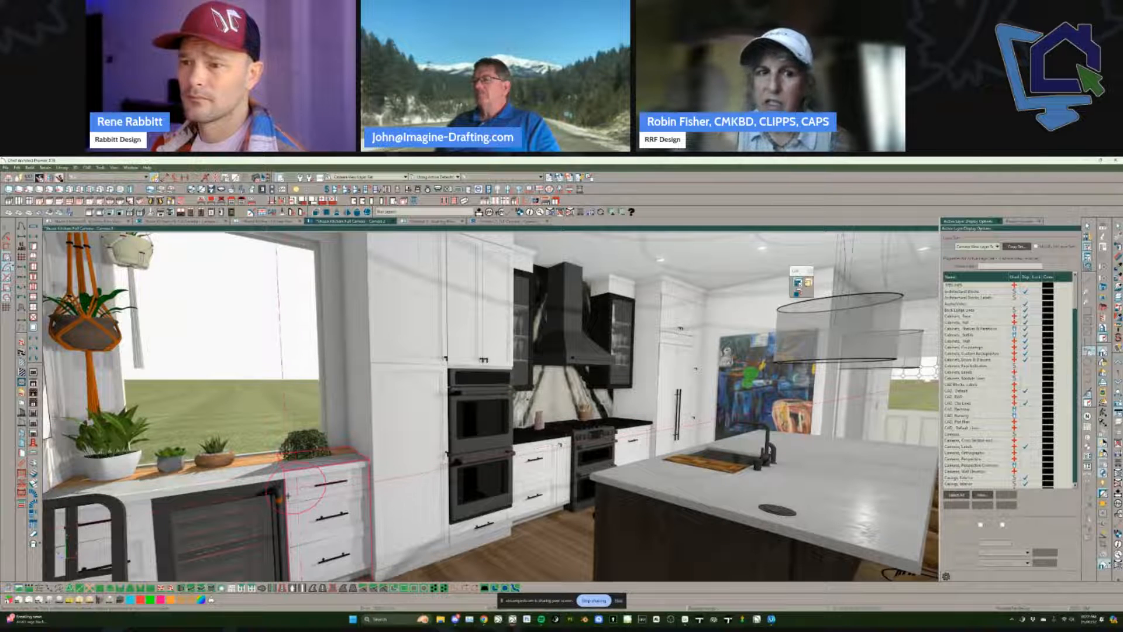
key(ctrl+s)
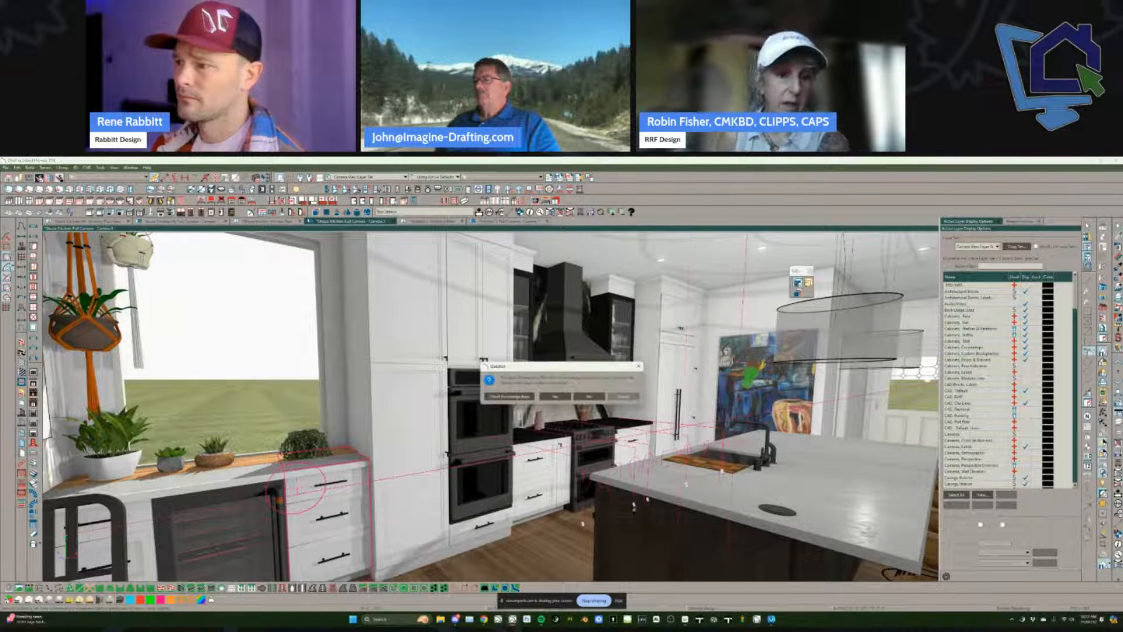
click(555, 397)
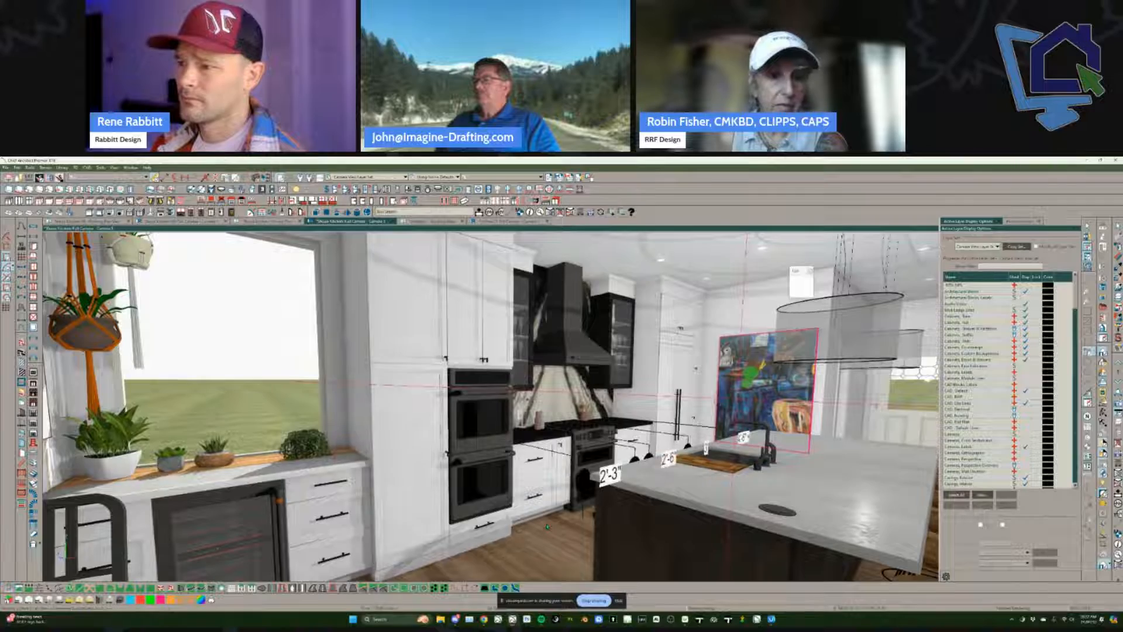
Step: Frame the dimensioned ovens, range and island, change the camera view to line-based rendering and create a CAD detail from the view
scroll(545, 524, up, 4)
scroll(544, 524, up, 8)
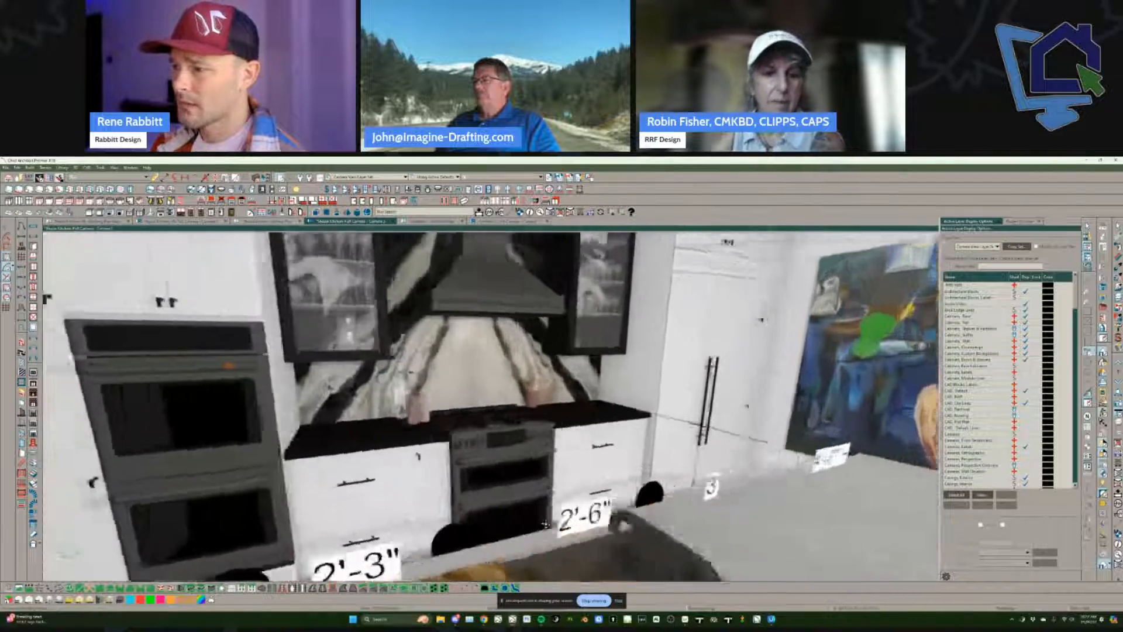
scroll(545, 524, down, 10)
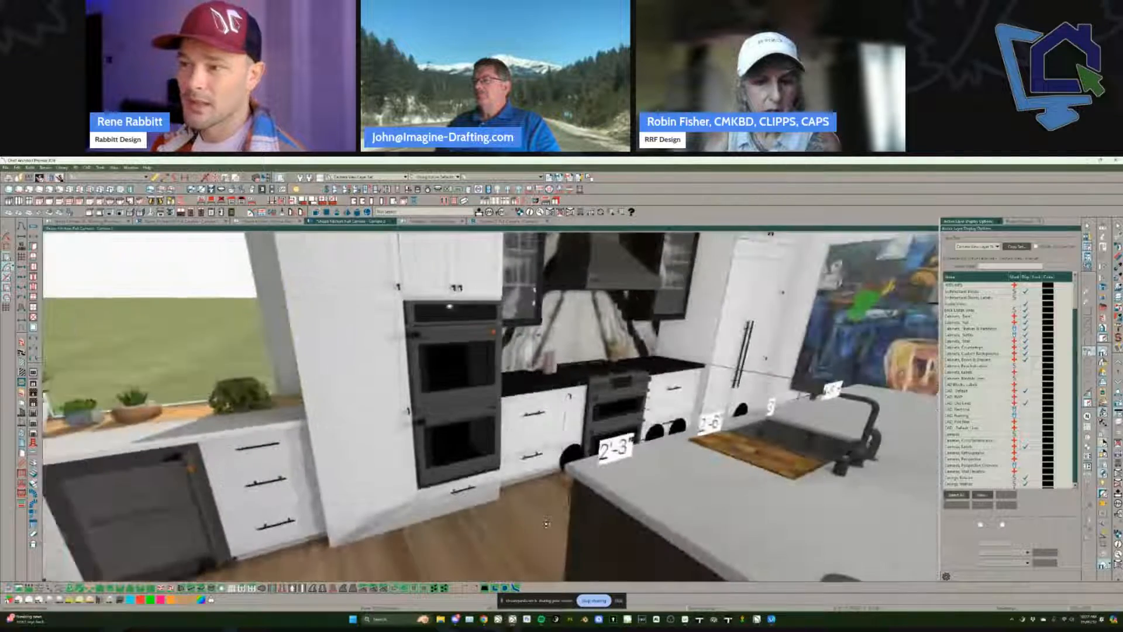
middle_drag(546, 524, 550, 528)
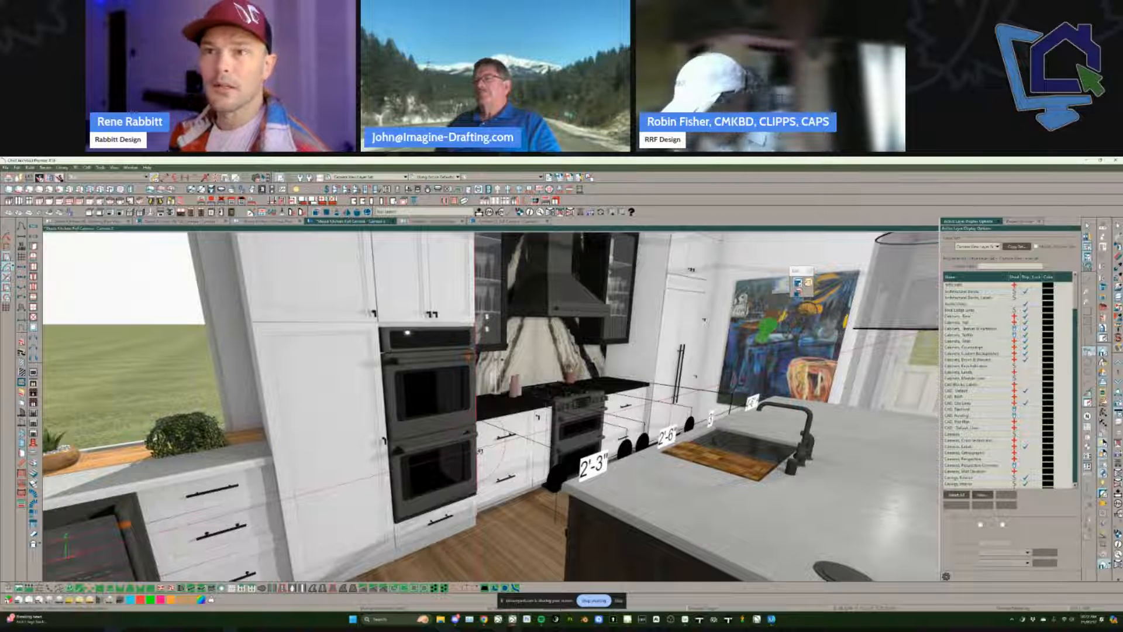
key(alt)
key(c)
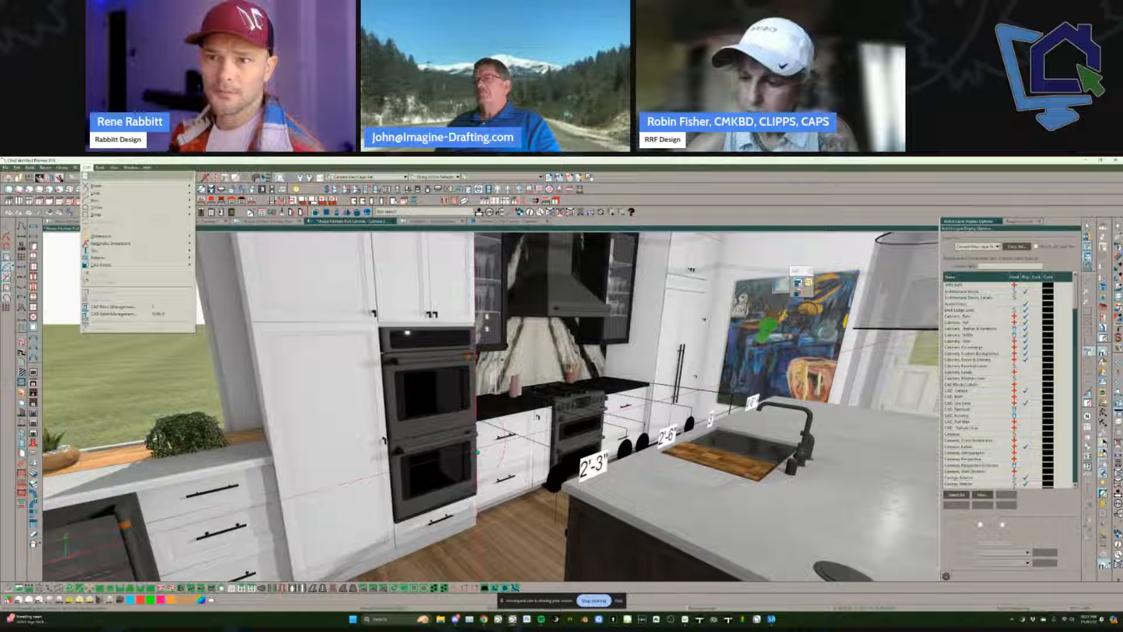
click(130, 325)
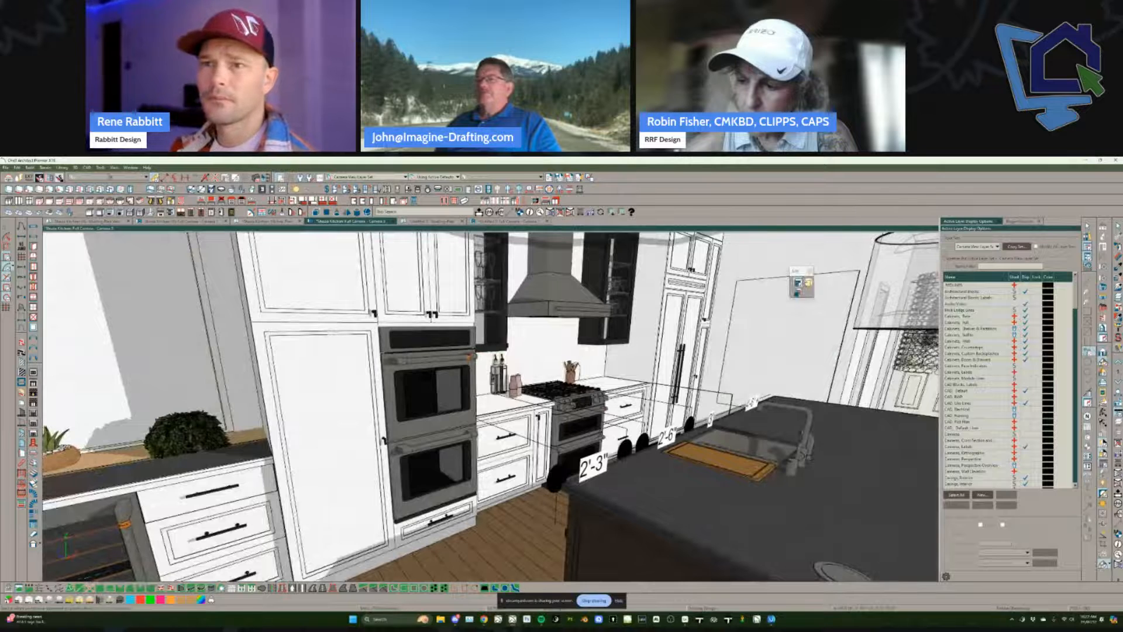
click(86, 167)
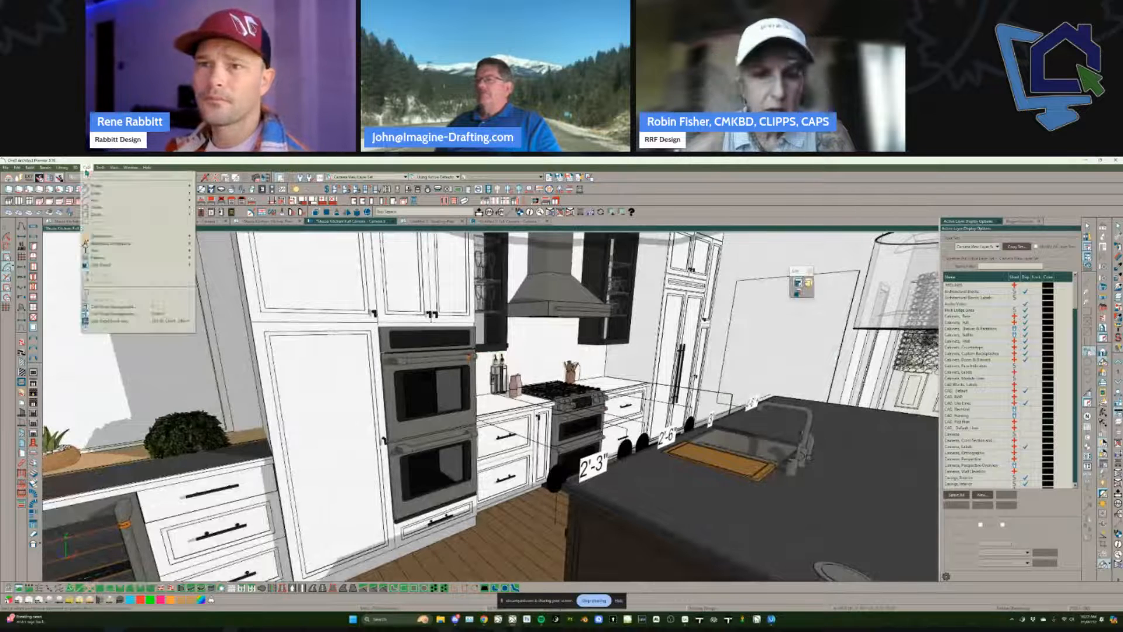
click(105, 321)
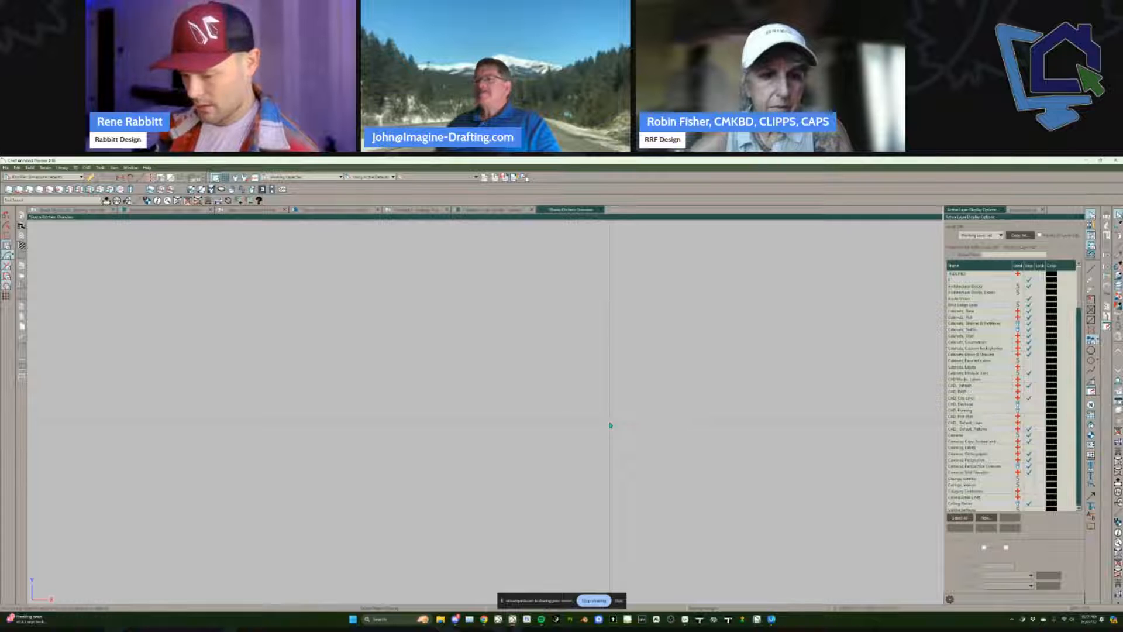
Step: Fit the generated CAD detail in the window, inspect its linework at several scales and close it
key(alt+w)
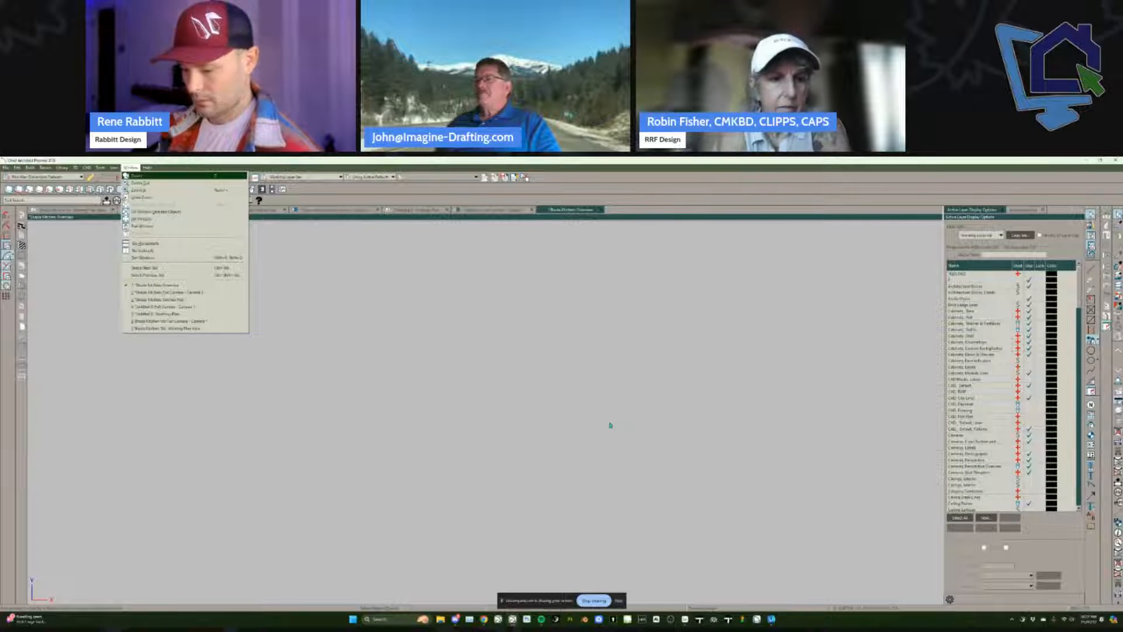
key(f)
scroll(483, 396, up, 1)
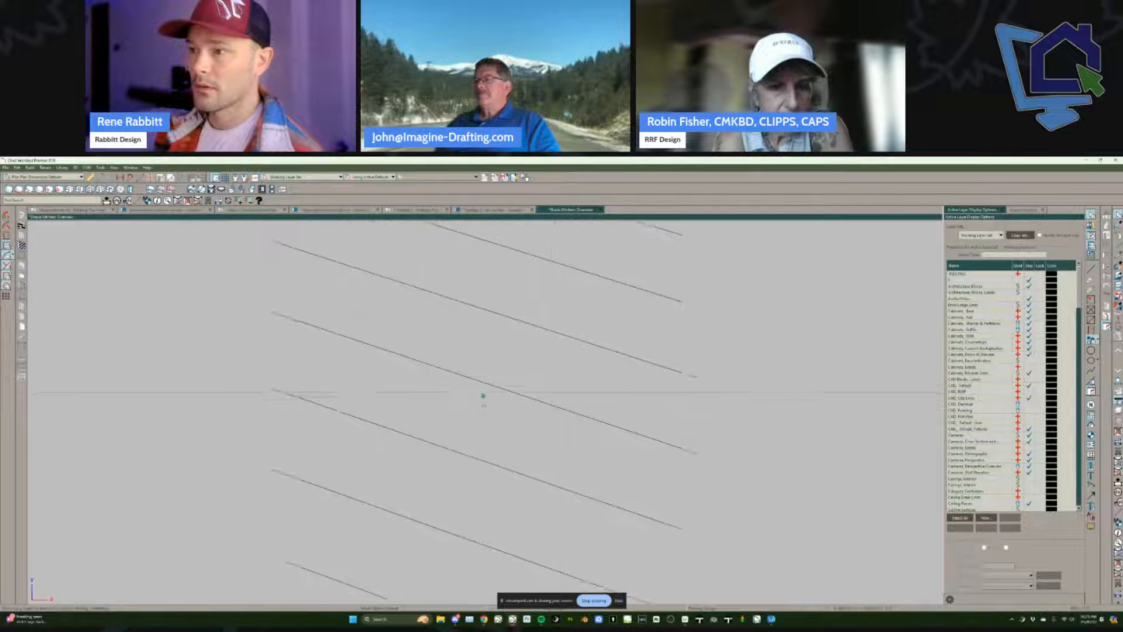
scroll(483, 396, down, 3)
scroll(483, 396, up, 6)
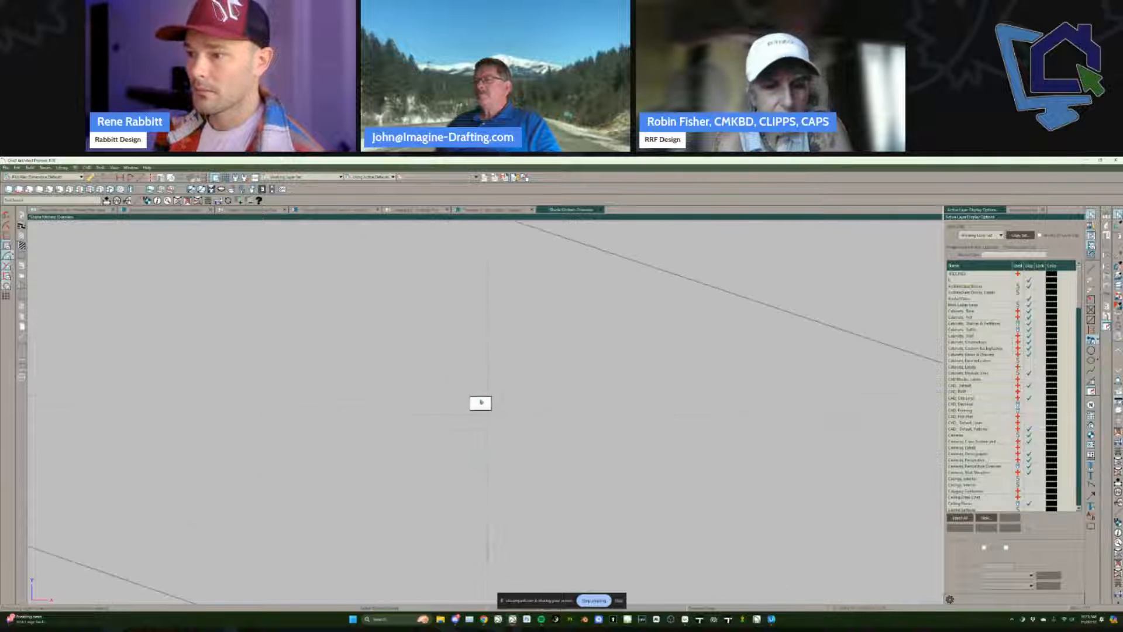
scroll(481, 402, up, 5)
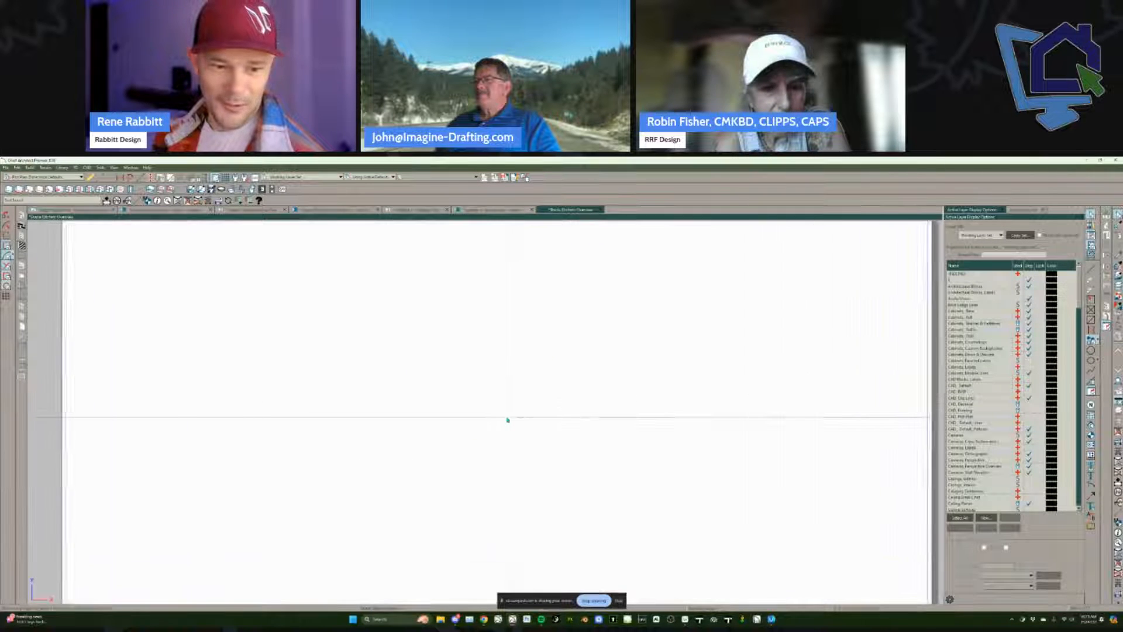
scroll(508, 420, down, 8)
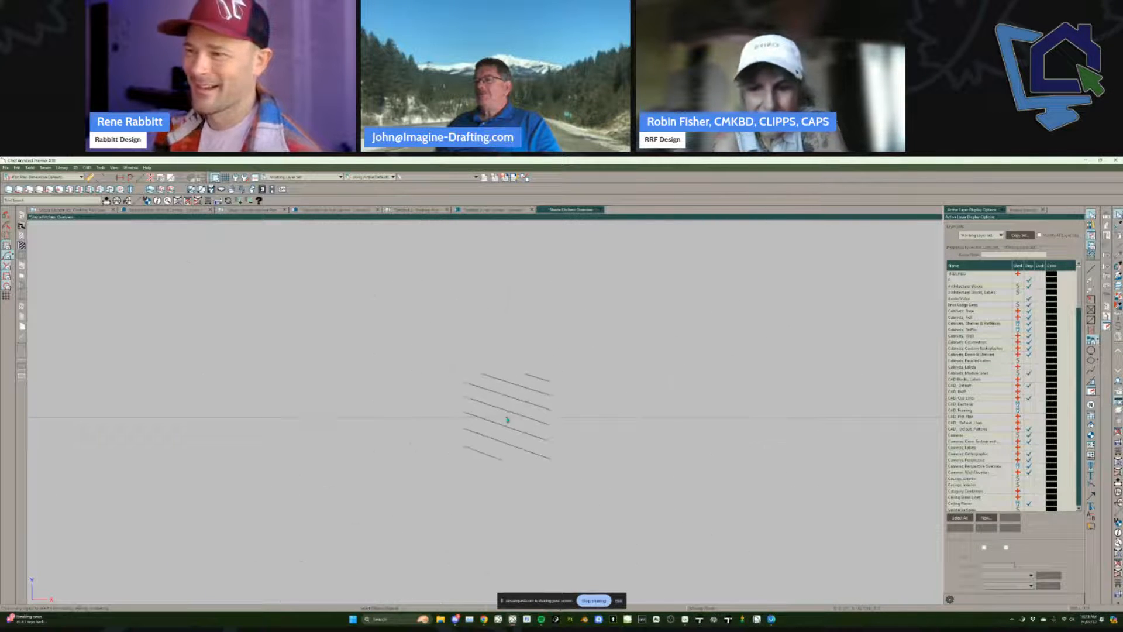
scroll(546, 313, up, 2)
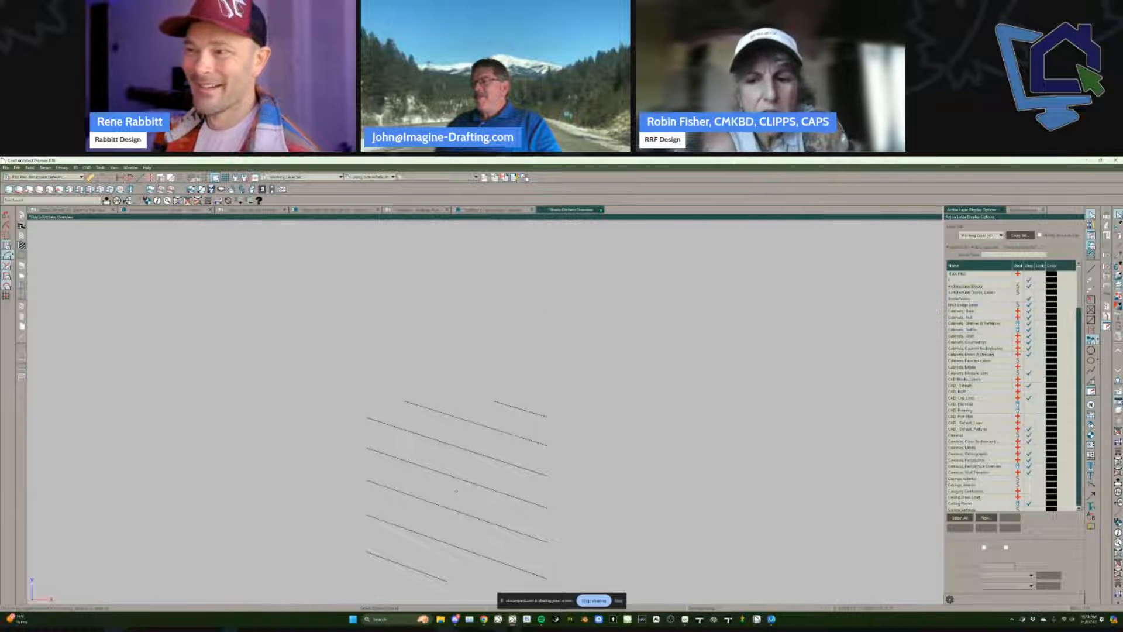
click(600, 210)
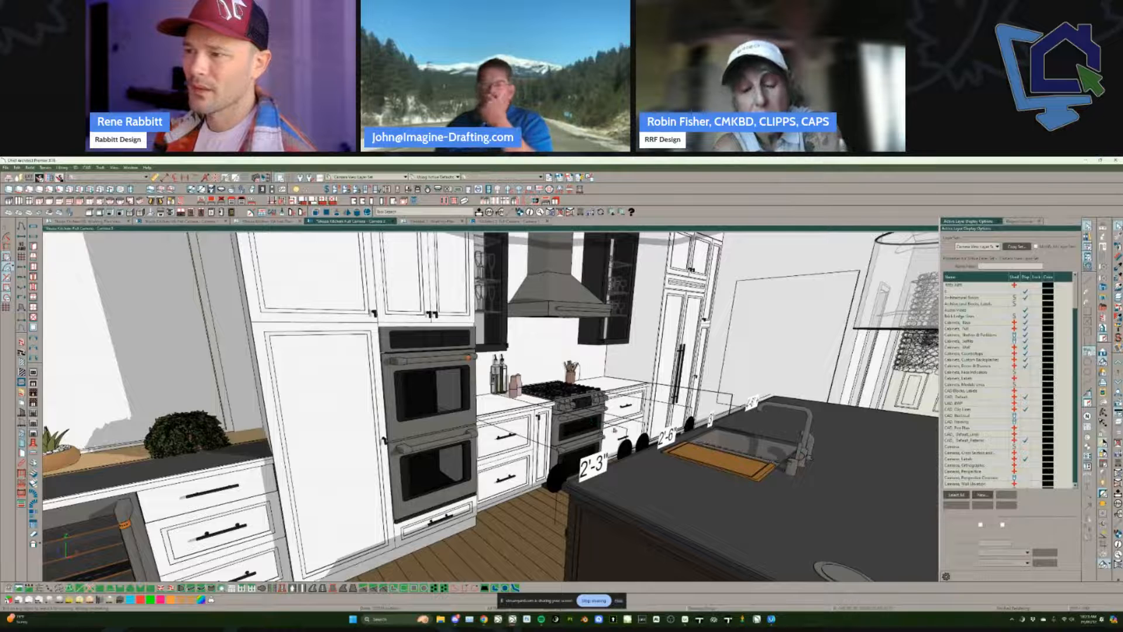
Step: Remove the dimension line behind the kitchen island and return the camera view to its standard textured rendering
click(667, 438)
key(Escape)
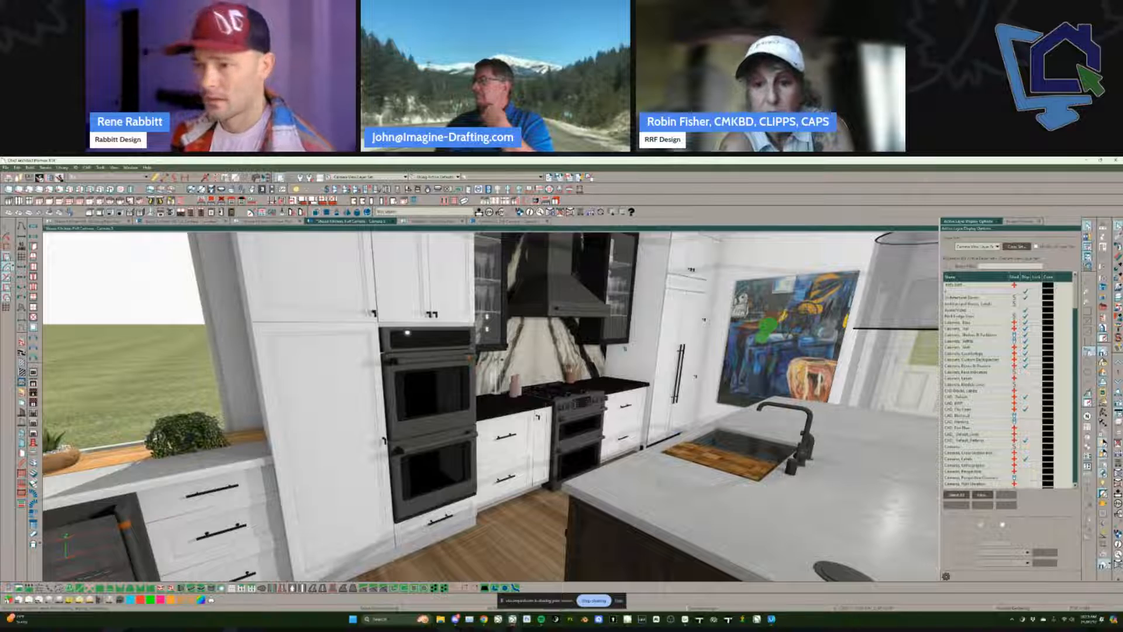
Step: Switch to the exterior Camera 1 view, turn off its cross-section cut and frame the whole dimensioned house
scroll(568, 363, down, 2)
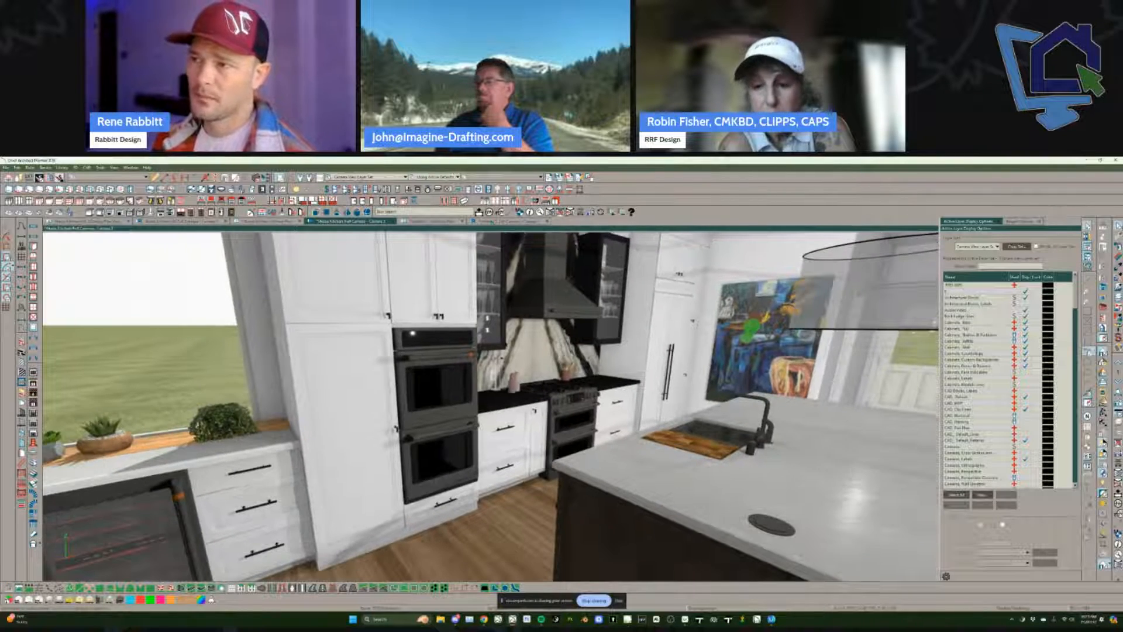
click(493, 223)
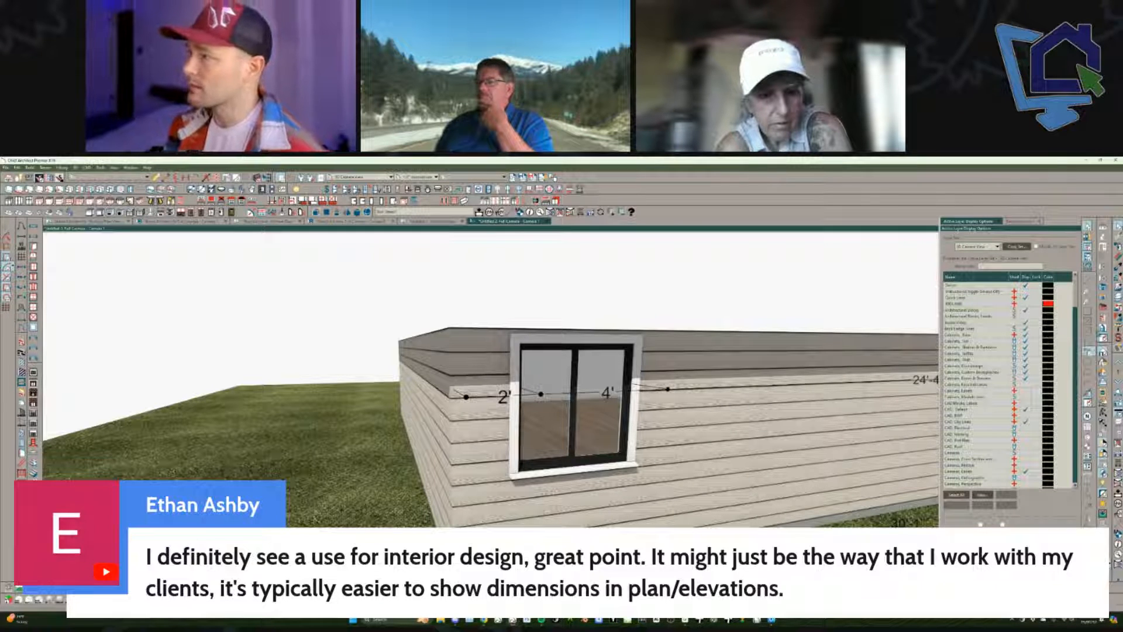
click(1102, 352)
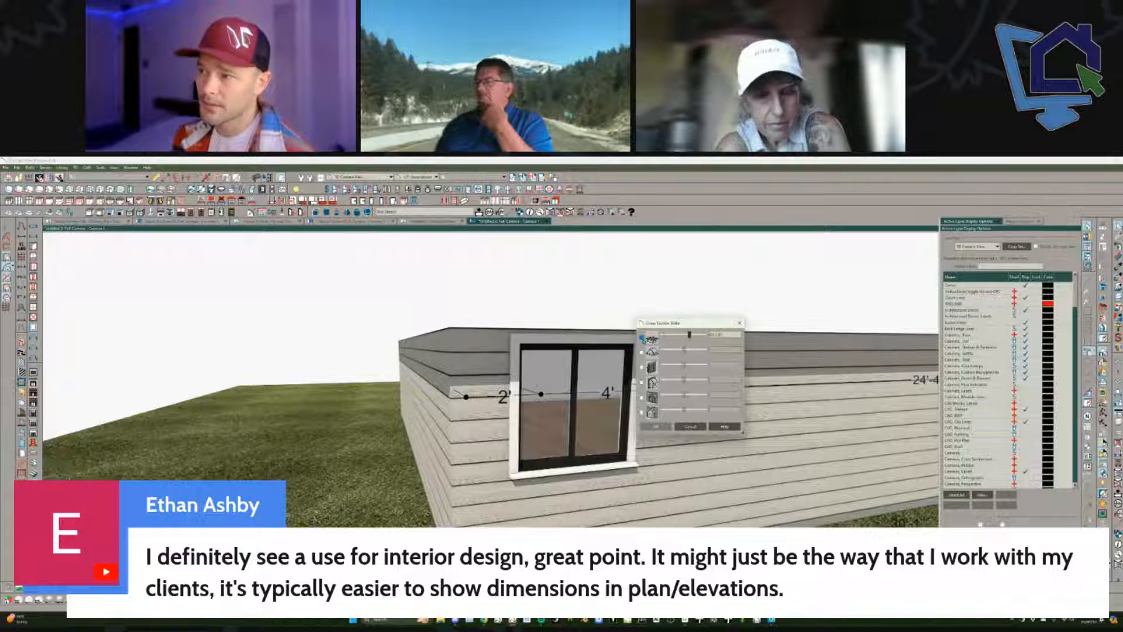
click(642, 337)
key(Escape)
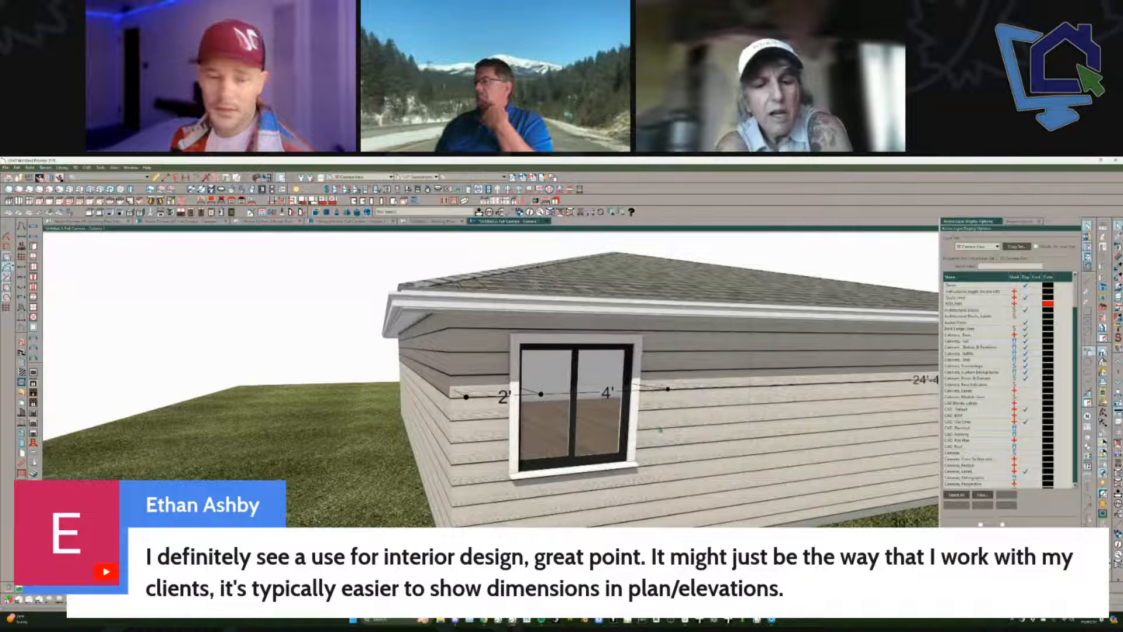
scroll(854, 389, down, 10)
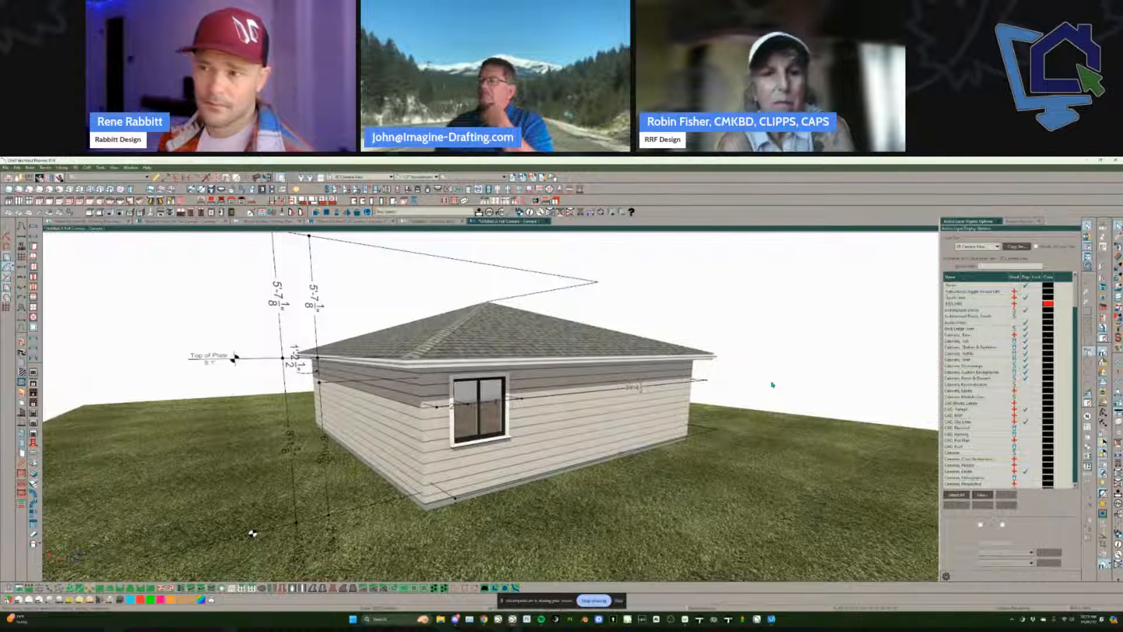
middle_drag(772, 384, 772, 385)
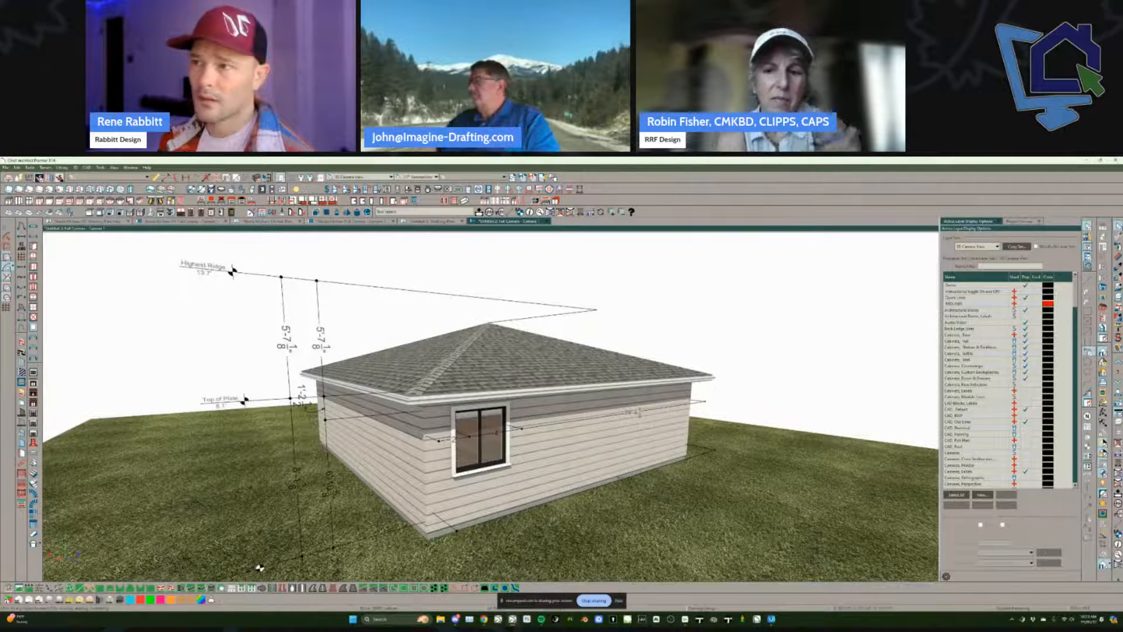
Step: Open the saved perspective overview for graphical floor layouts from the untitled plan's cameras and frame the room
click(1020, 222)
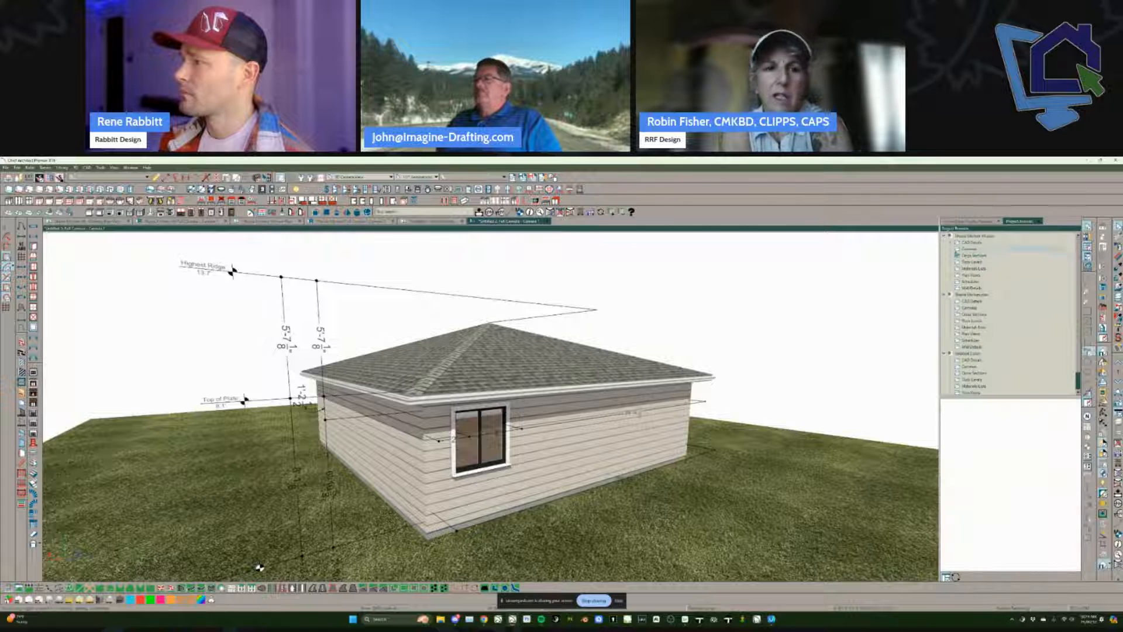
scroll(949, 321, down, 1)
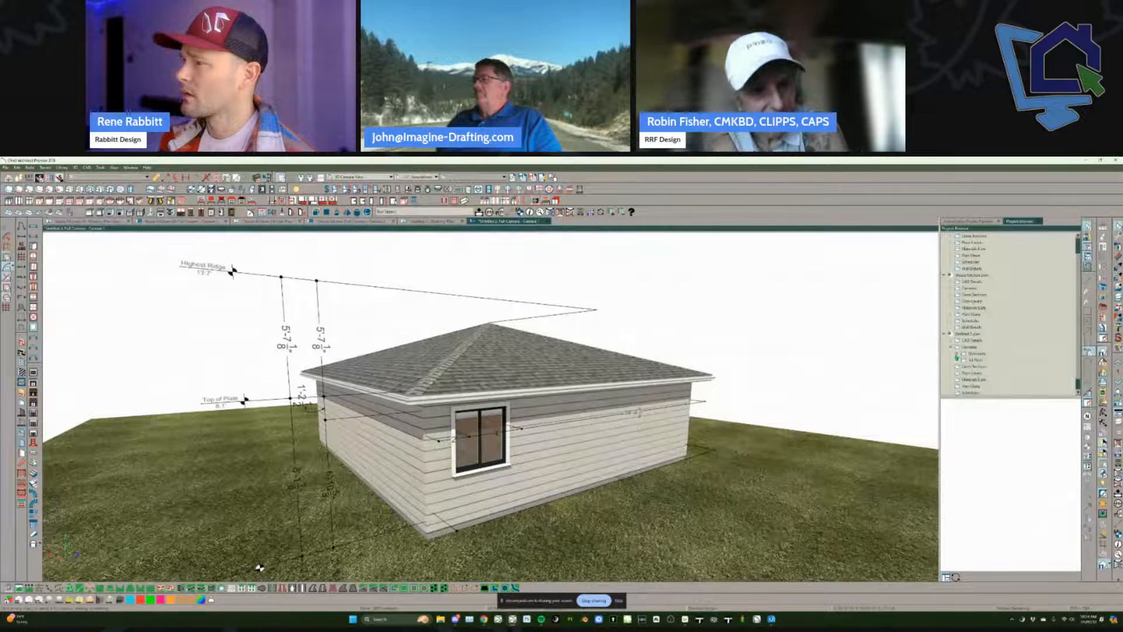
click(957, 354)
click(988, 360)
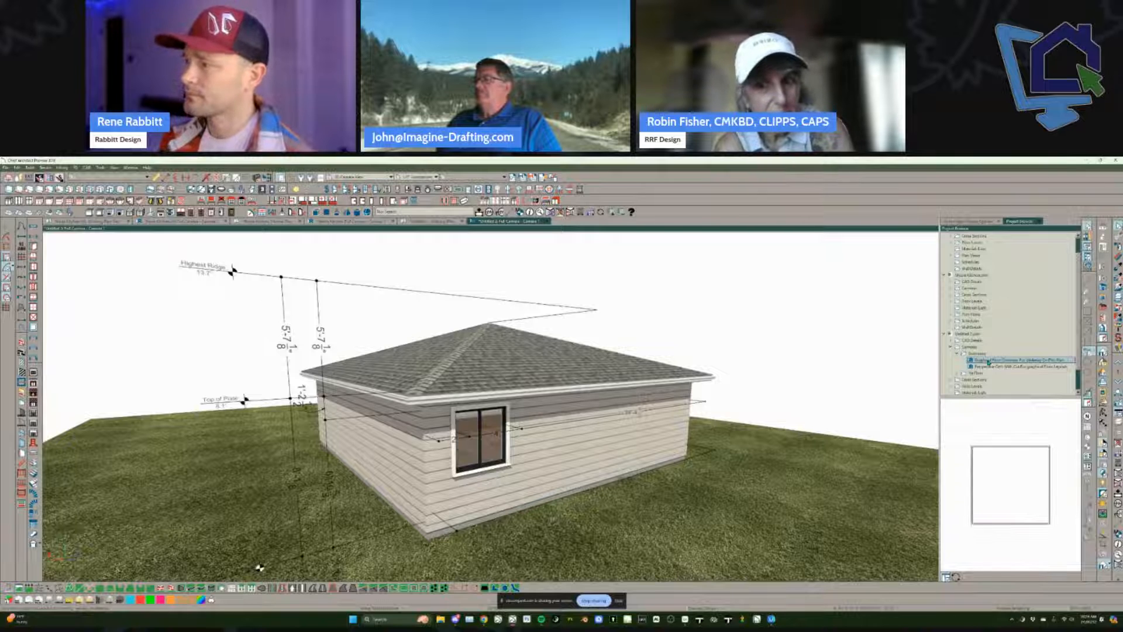
double_click(989, 367)
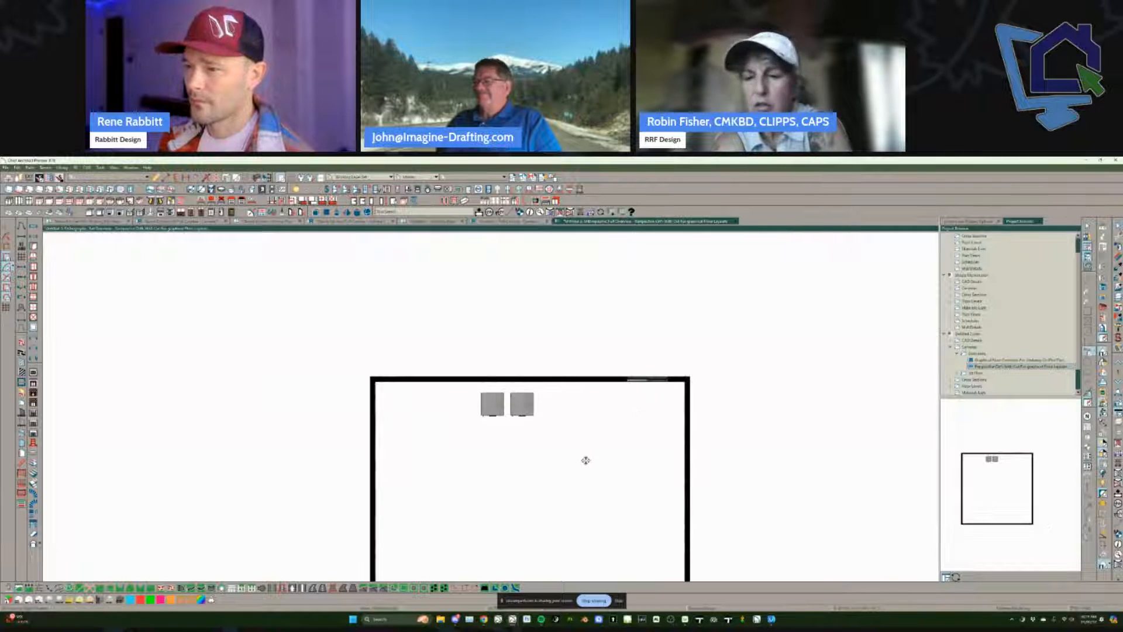
scroll(585, 460, down, 1)
middle_drag(586, 460, 577, 378)
scroll(577, 377, down, 2)
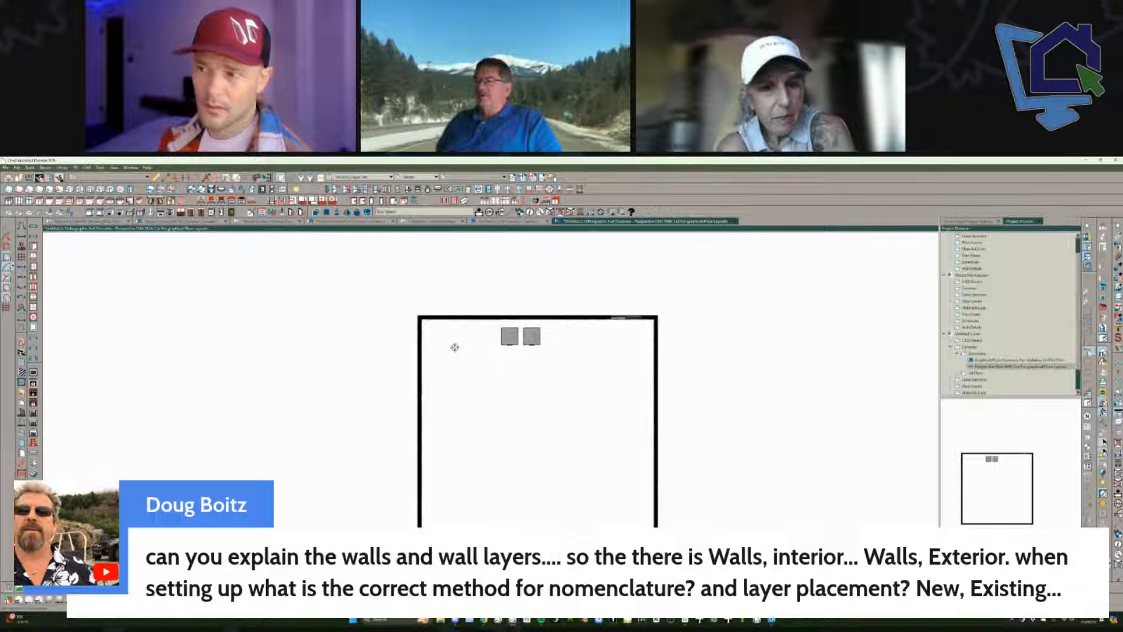
Step: Tilt the overview to expose the front exterior wall and add a dimension line along its full length
key(Down)
key(Down)
key(Down)
key(Down)
key(Down)
key(Down)
key(Down)
key(Down)
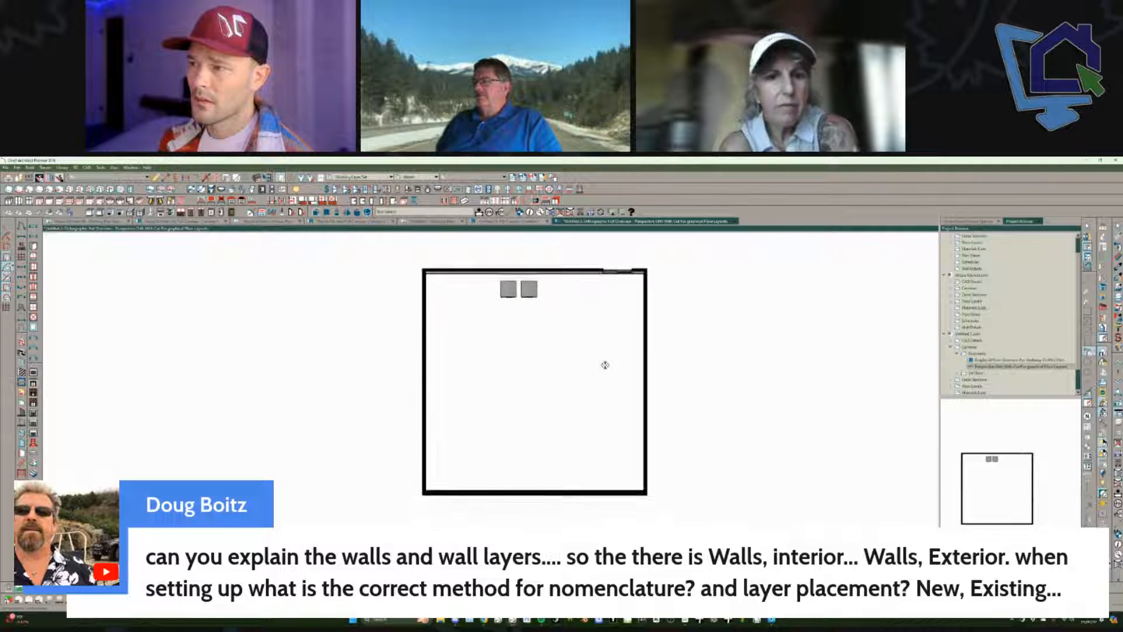
key(Down)
key(Down)
key(Down)
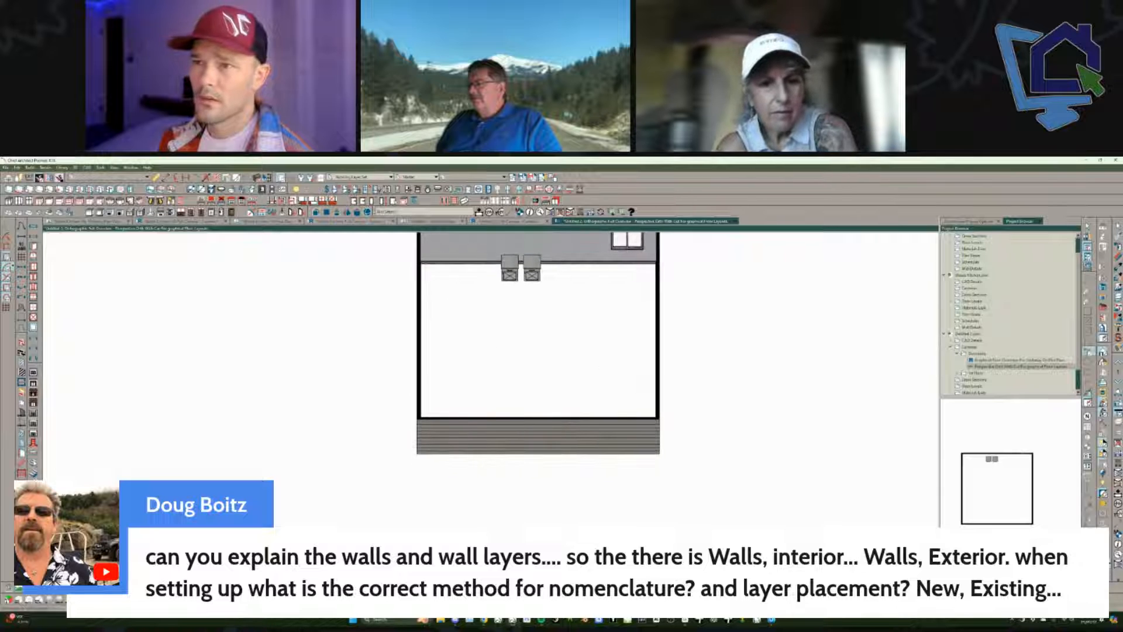
click(156, 177)
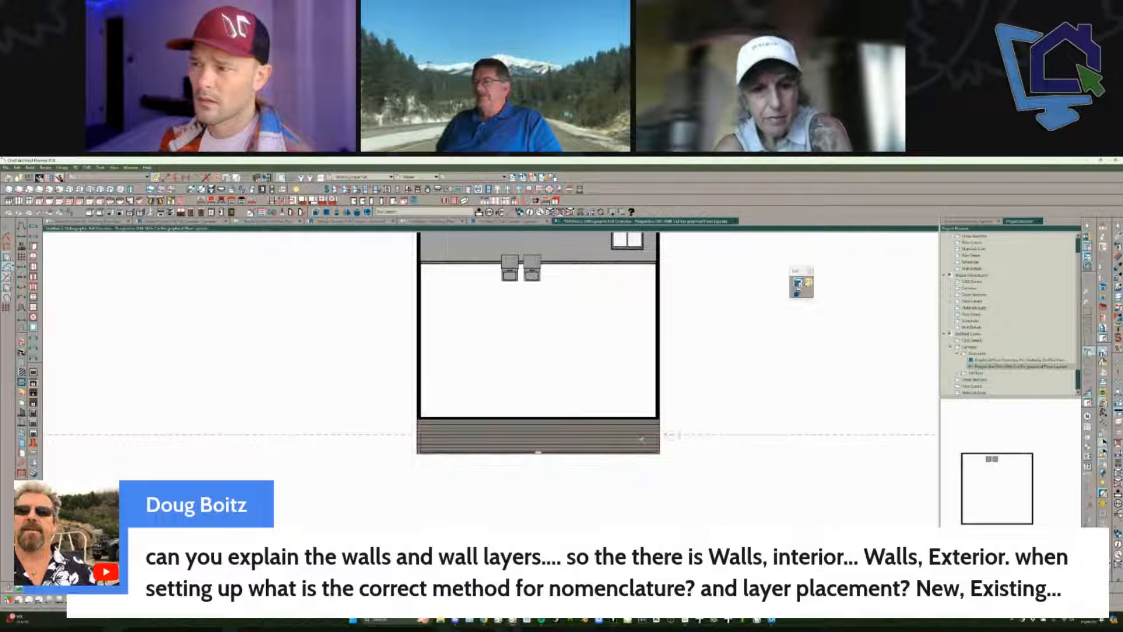
middle_drag(572, 435, 570, 484)
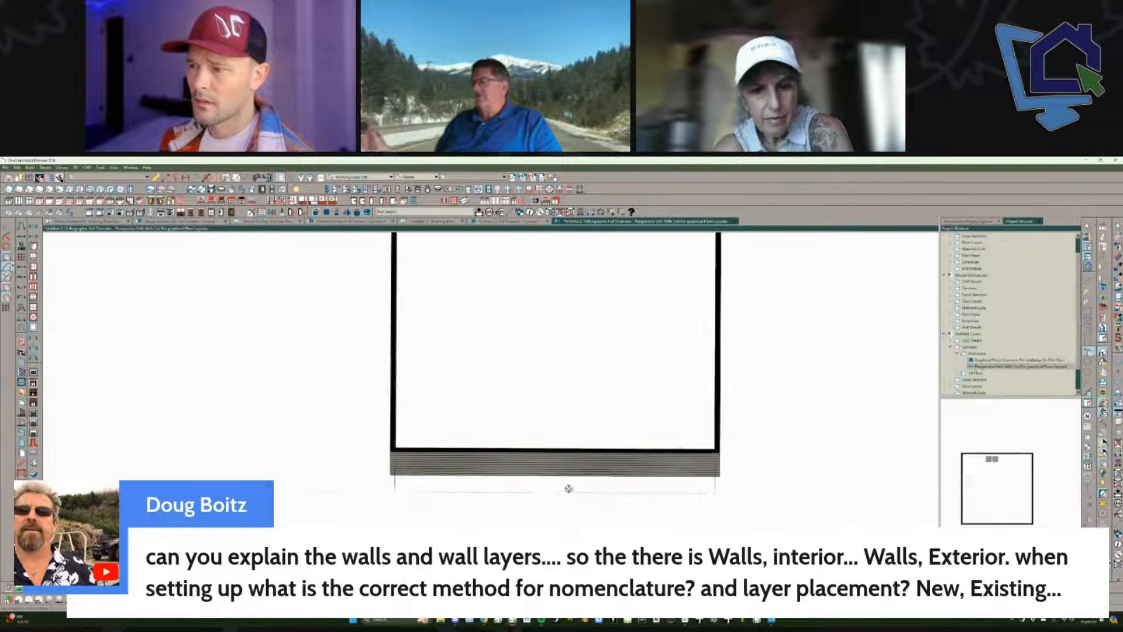
Step: Open the front wall dimension line's specification, review the dimension defaults it uses and close both dialogs
click(574, 493)
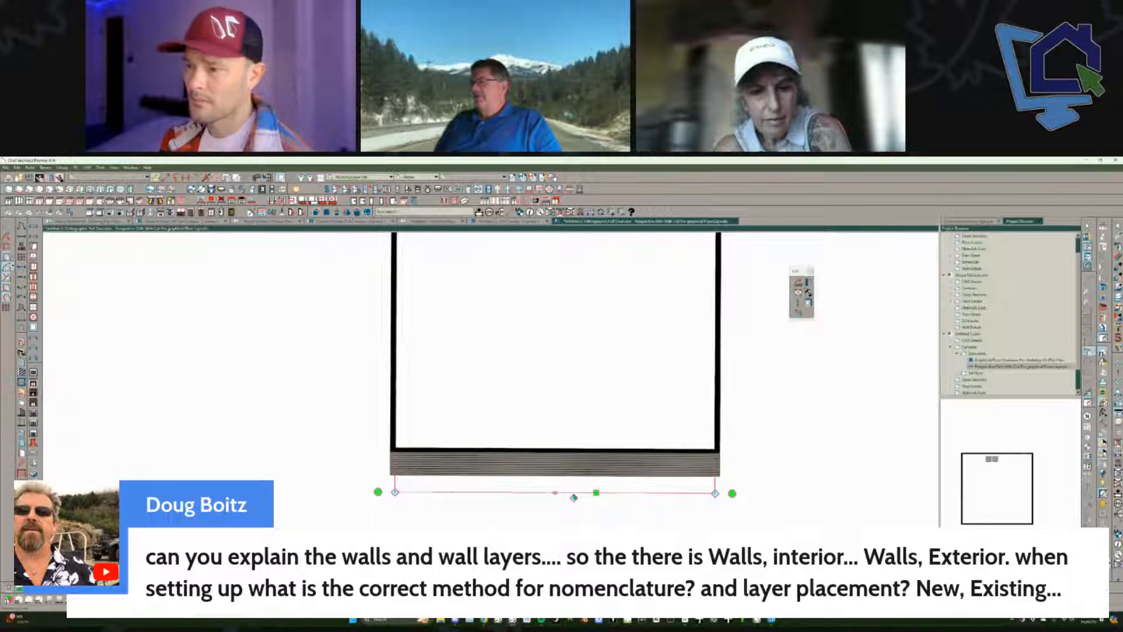
double_click(573, 496)
click(728, 300)
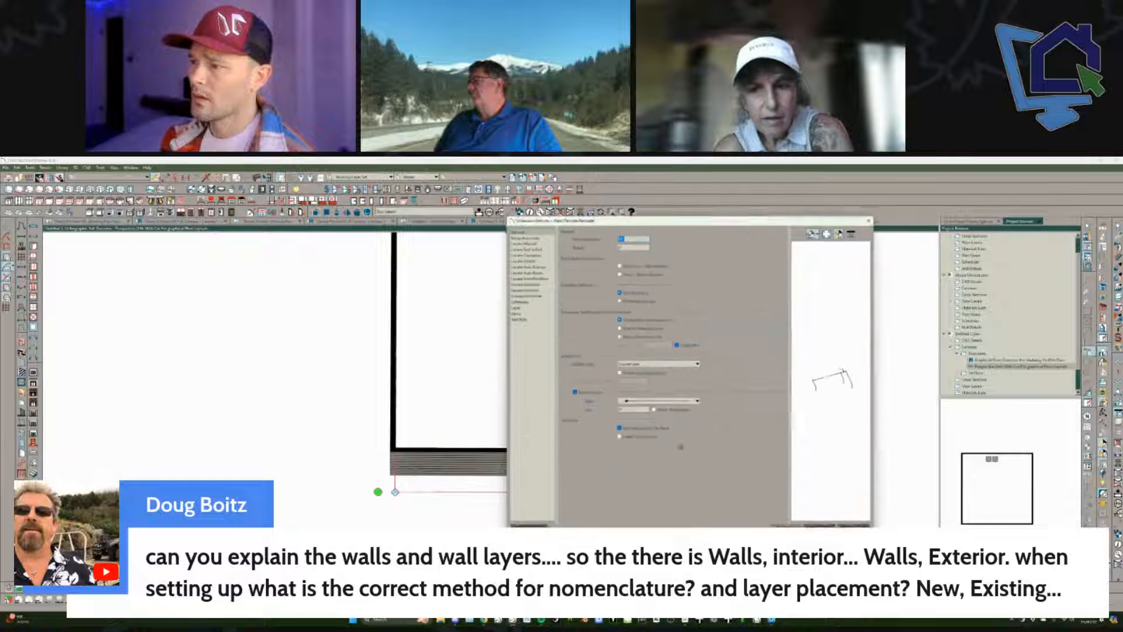
click(784, 530)
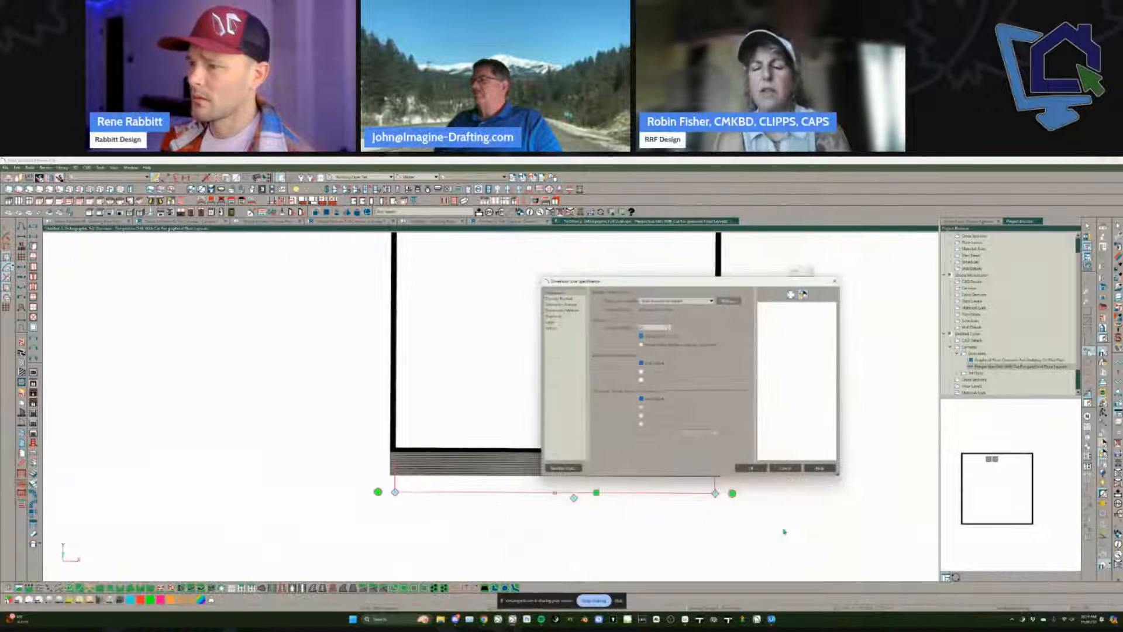
click(750, 468)
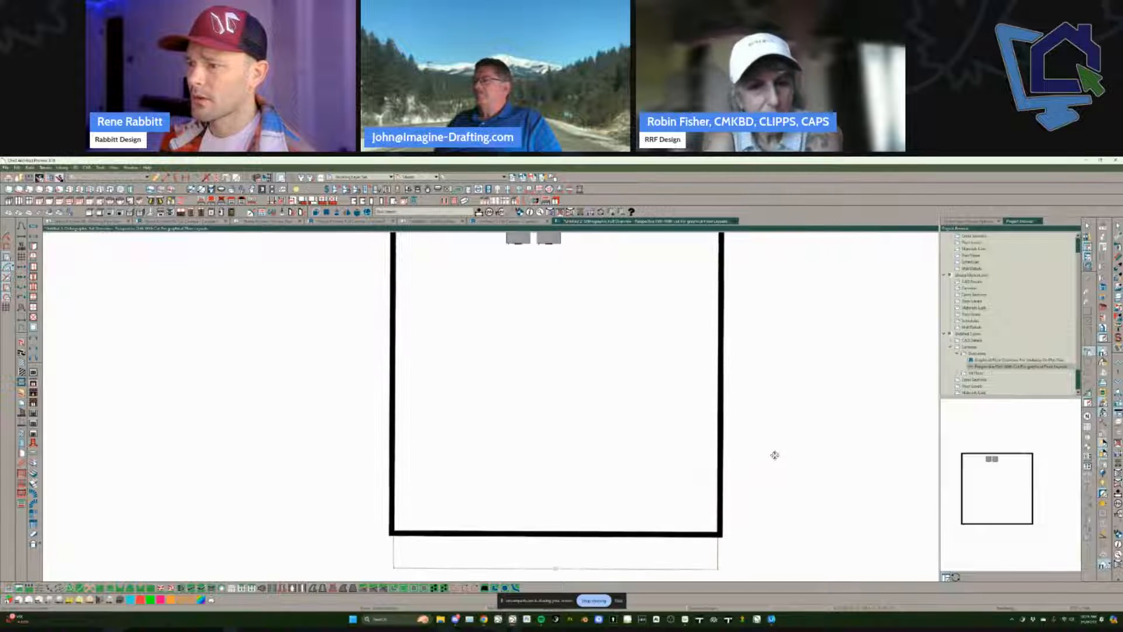
Step: Examine the dimensioned overview from above and from an angled corner, and close the overview
scroll(774, 454, down, 3)
click(587, 354)
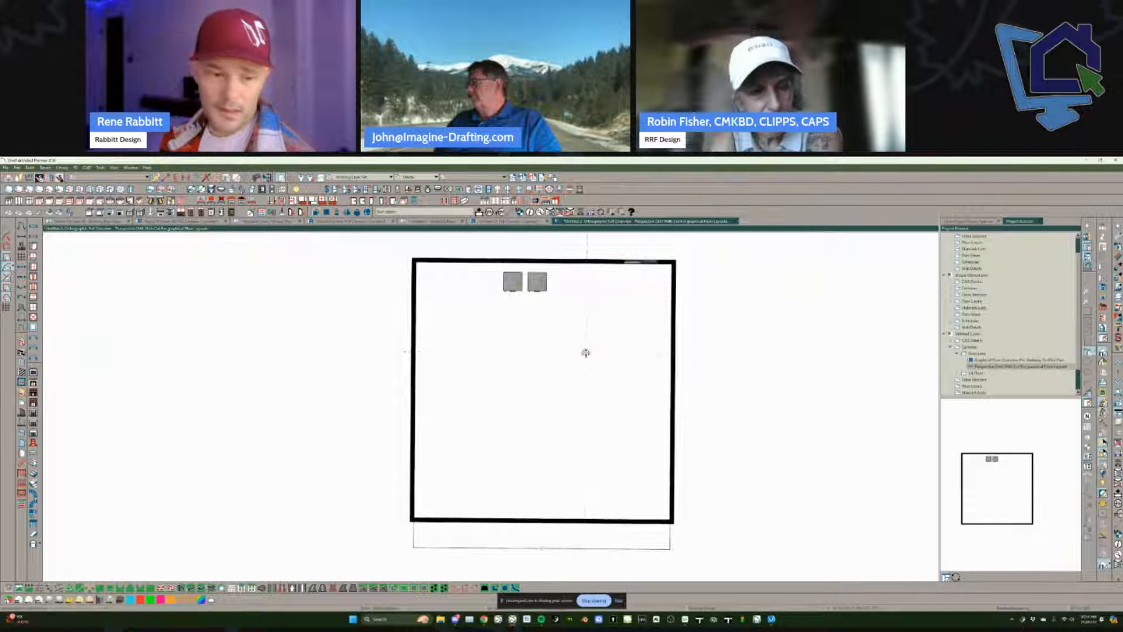
click(587, 353)
click(586, 353)
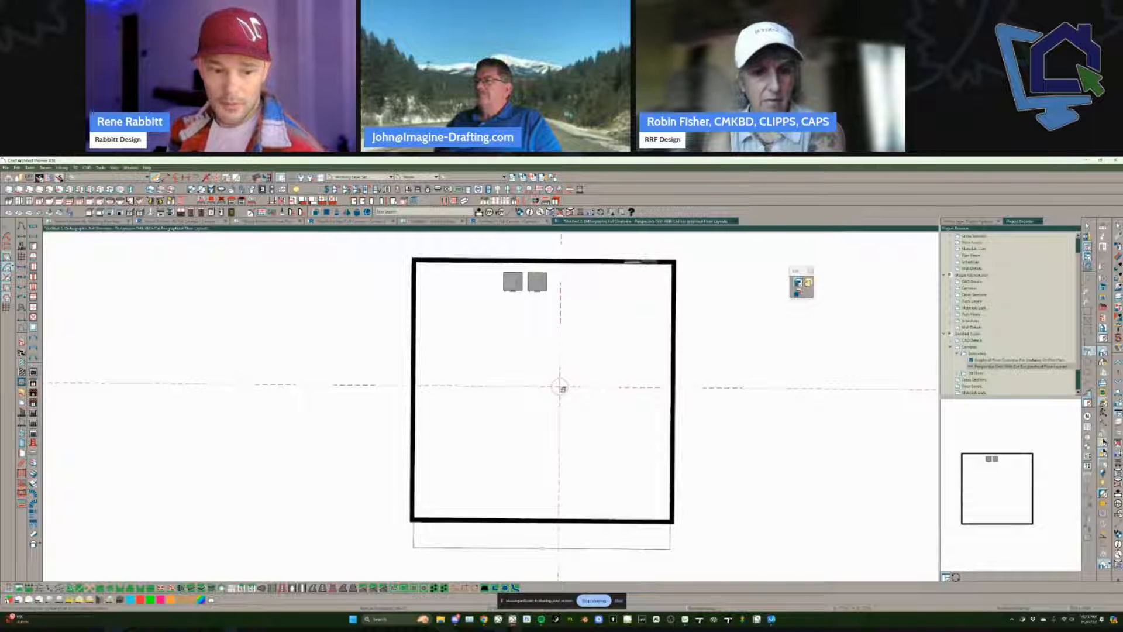
middle_drag(626, 383, 528, 458)
scroll(528, 458, up, 3)
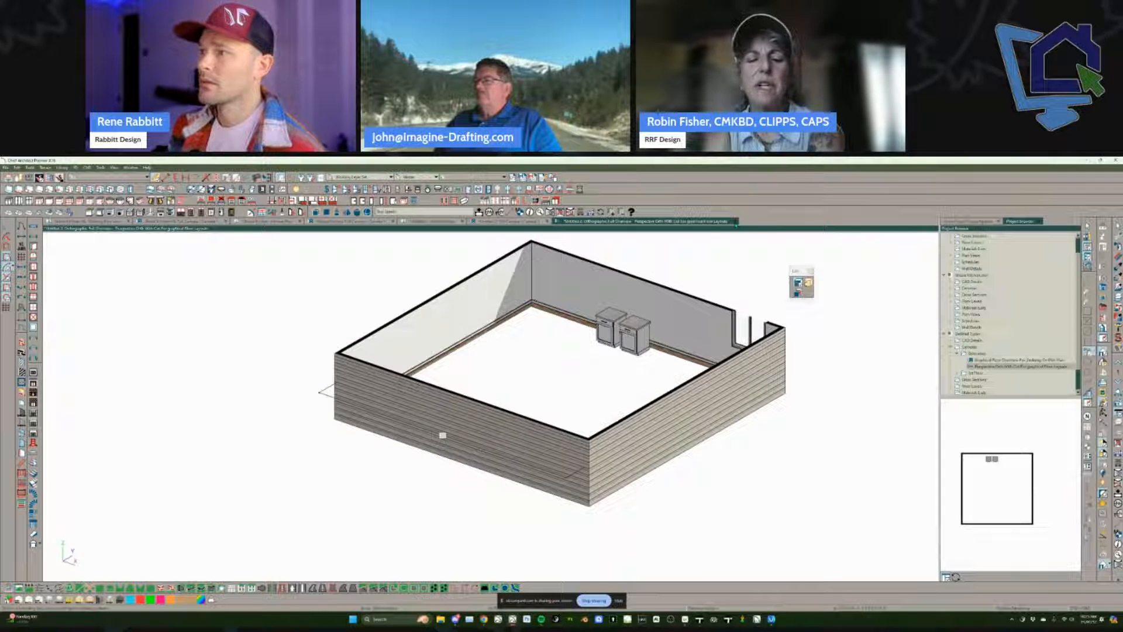
click(736, 222)
click(554, 401)
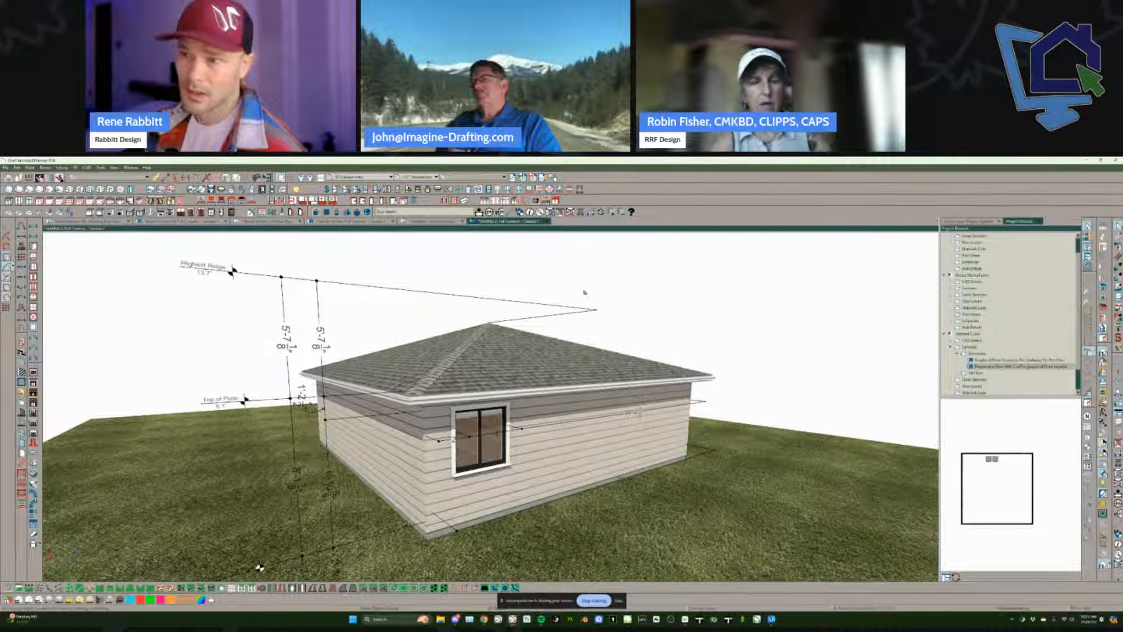
Step: Switch to the Working Plan view and frame the complete square floor plan
click(432, 221)
scroll(555, 341, down, 6)
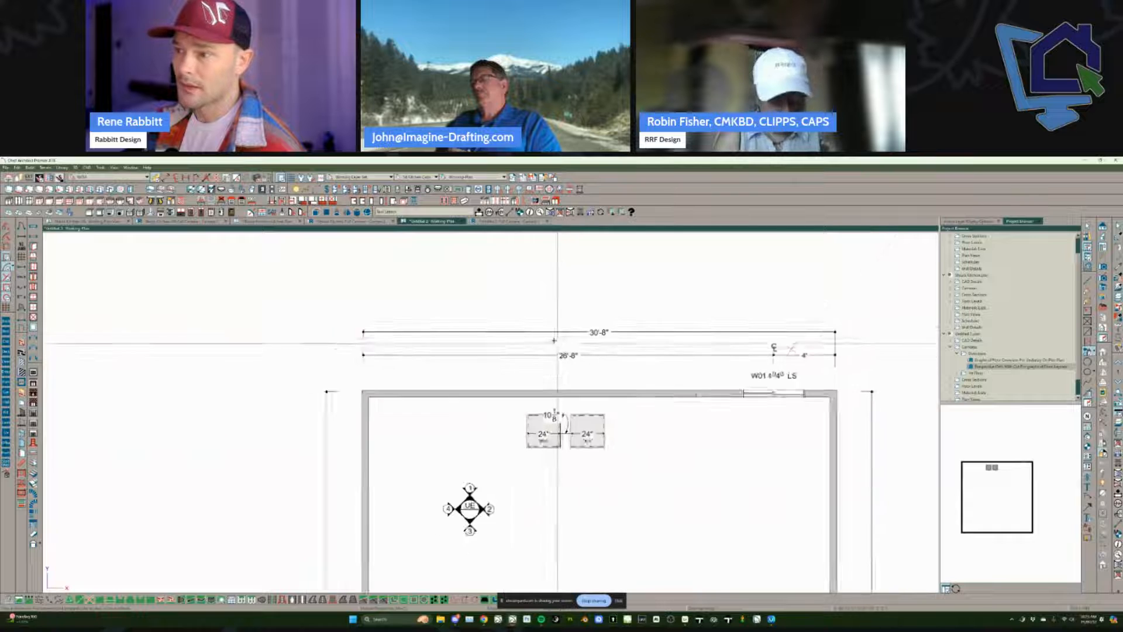
scroll(510, 387, down, 1)
middle_drag(510, 388, 482, 329)
scroll(434, 331, up, 2)
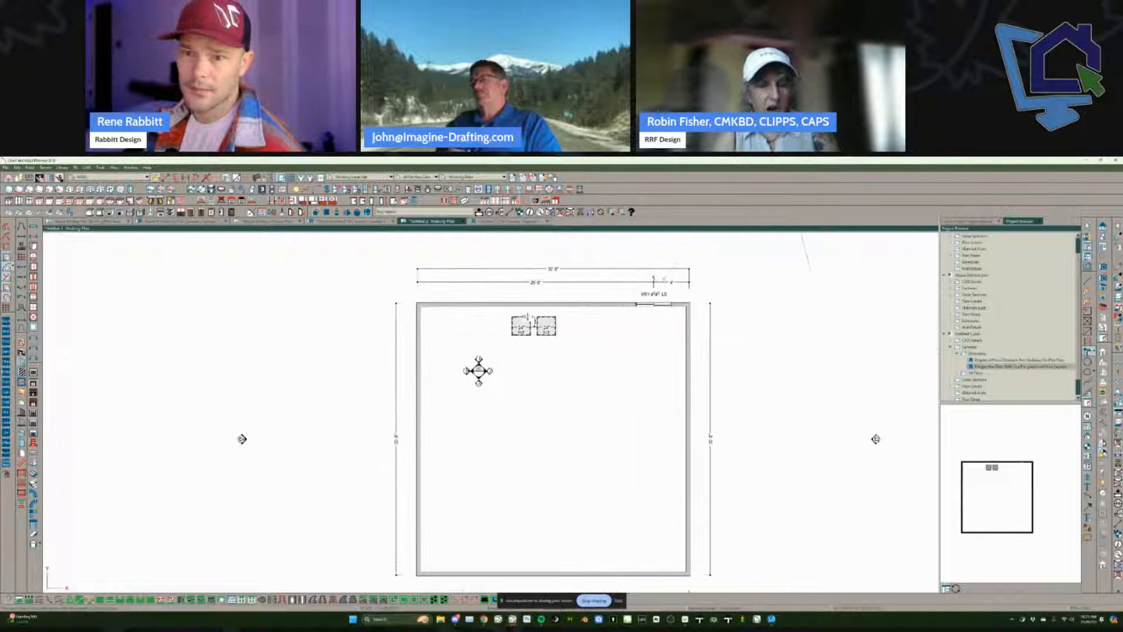
Step: Draw two interior walls enclosing a room in the plan's lower-left corner, and delete both walls
click(421, 427)
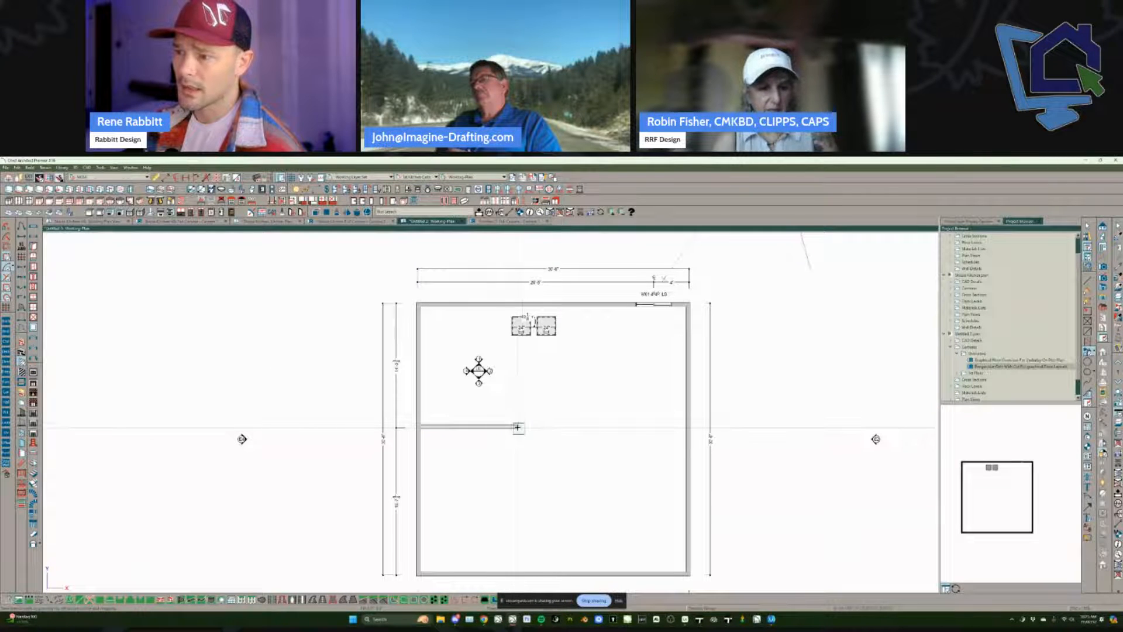
click(518, 427)
click(518, 571)
scroll(576, 509, down, 2)
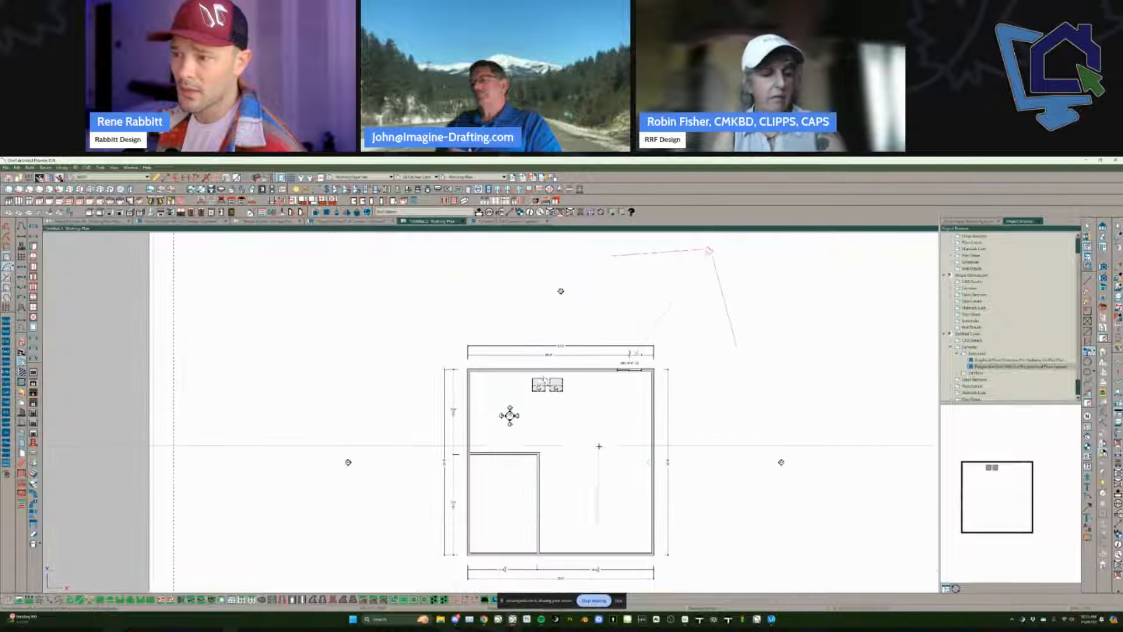
scroll(589, 430, down, 1)
middle_drag(589, 430, 519, 387)
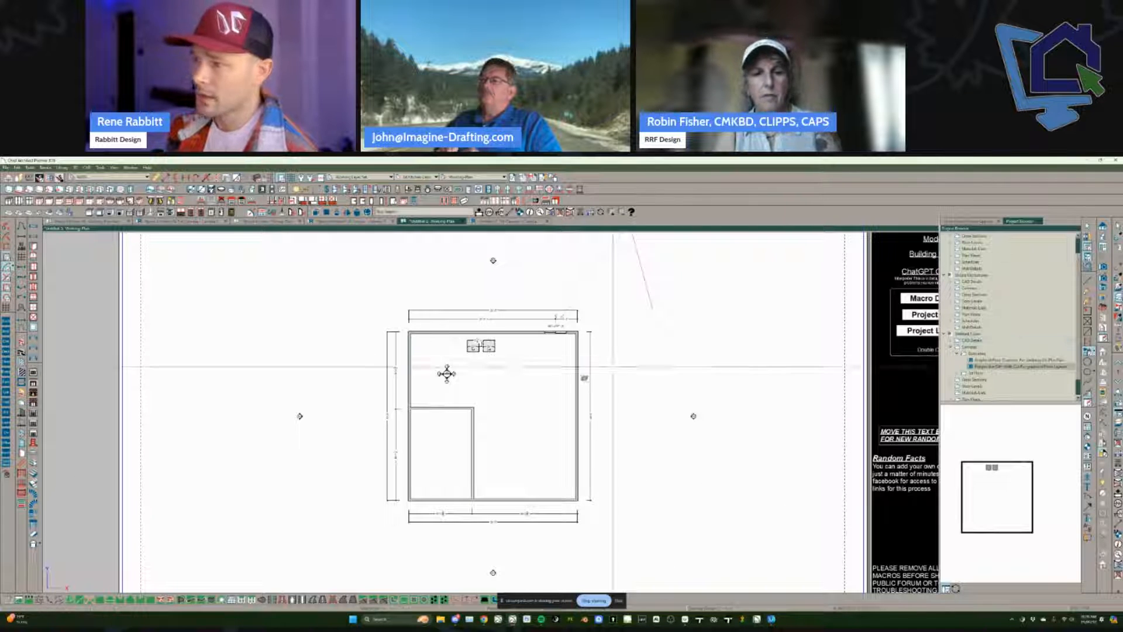
click(442, 410)
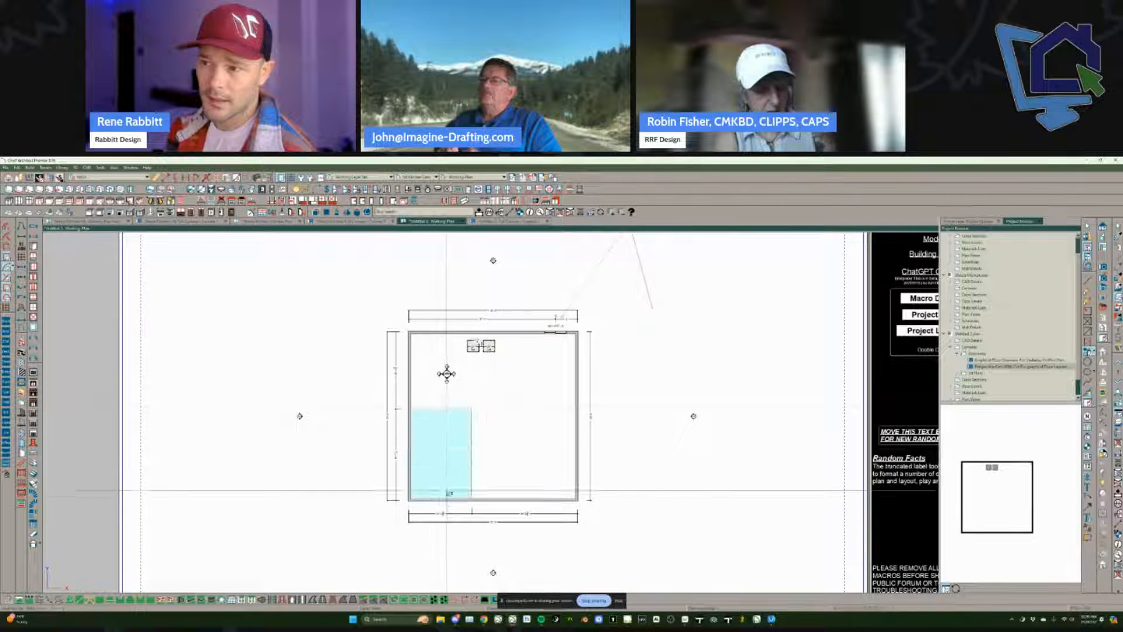
key(Delete)
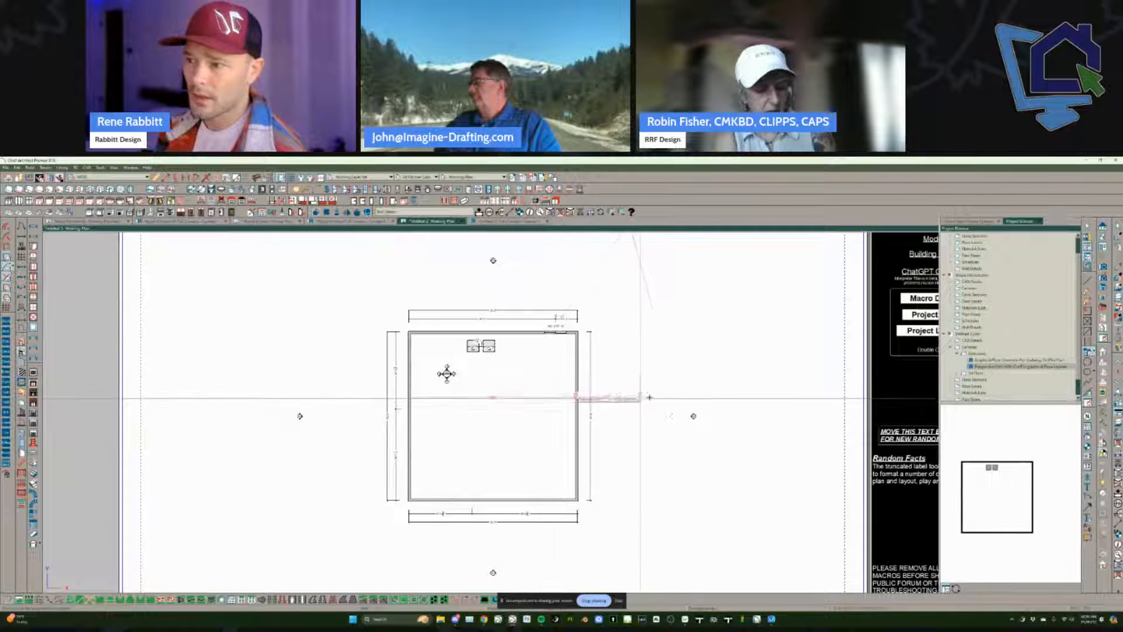
Step: Draw exterior walls forming a rectangular addition on the lower right side of the square building
click(677, 395)
click(679, 497)
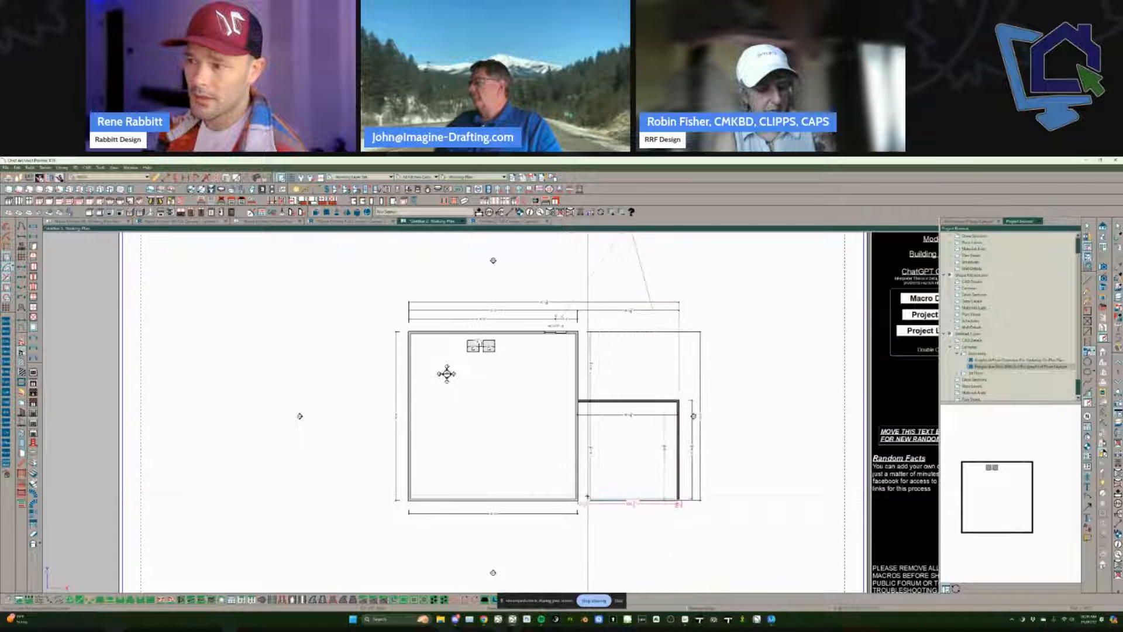
click(578, 499)
scroll(651, 467, up, 1)
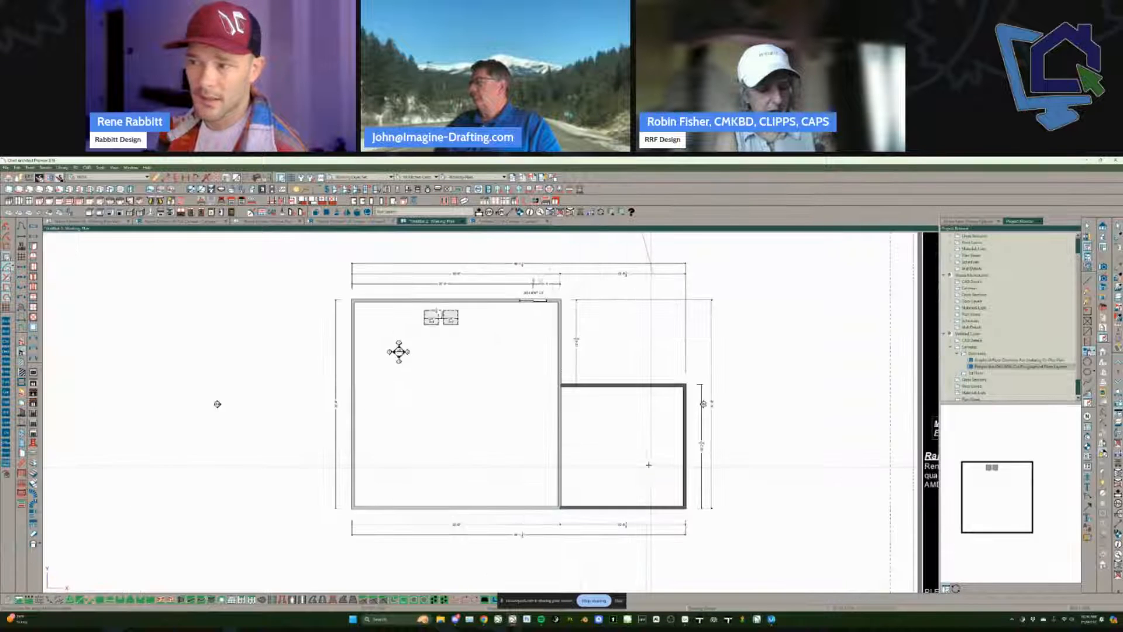
Step: Open the Siding-4 Existing wall type definition from the square building's upper exterior wall
scroll(620, 454, up, 2)
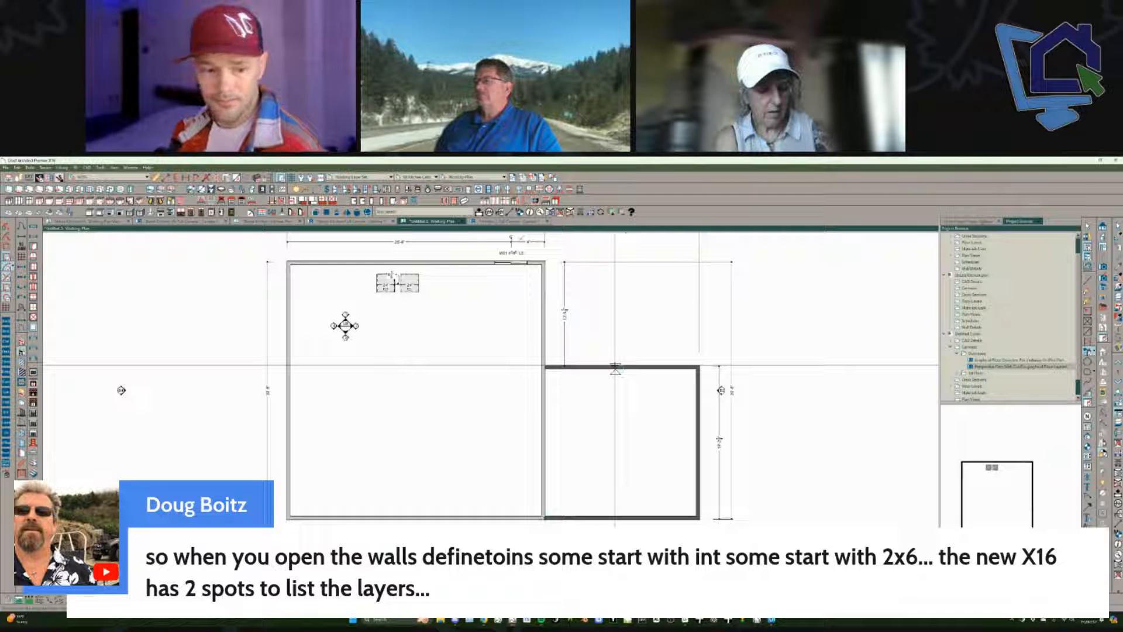
scroll(492, 282, up, 3)
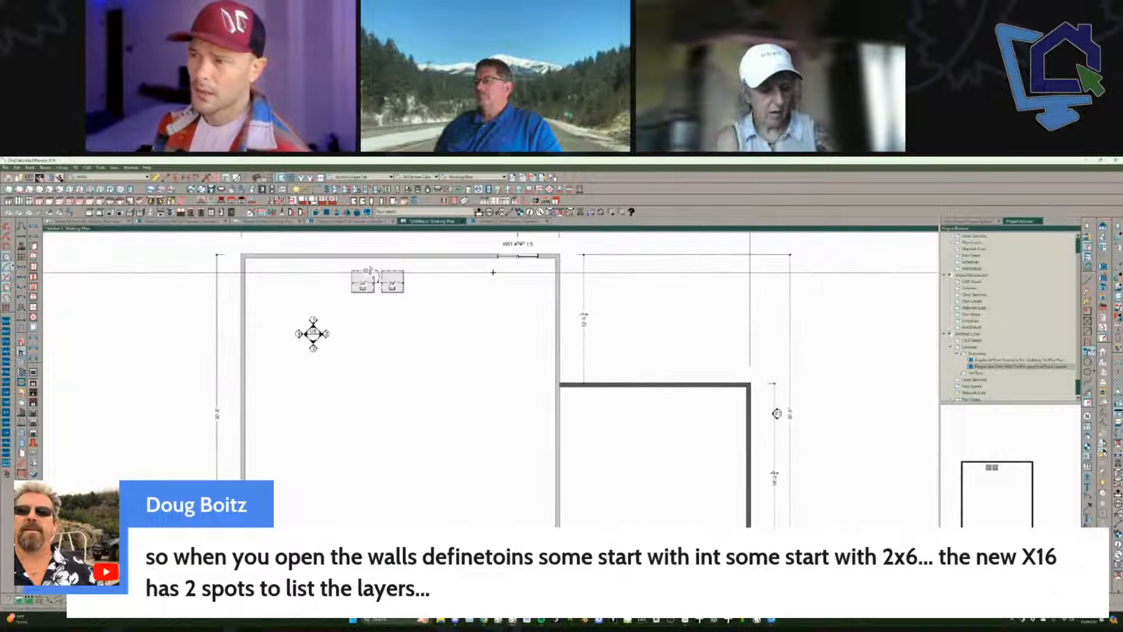
click(435, 256)
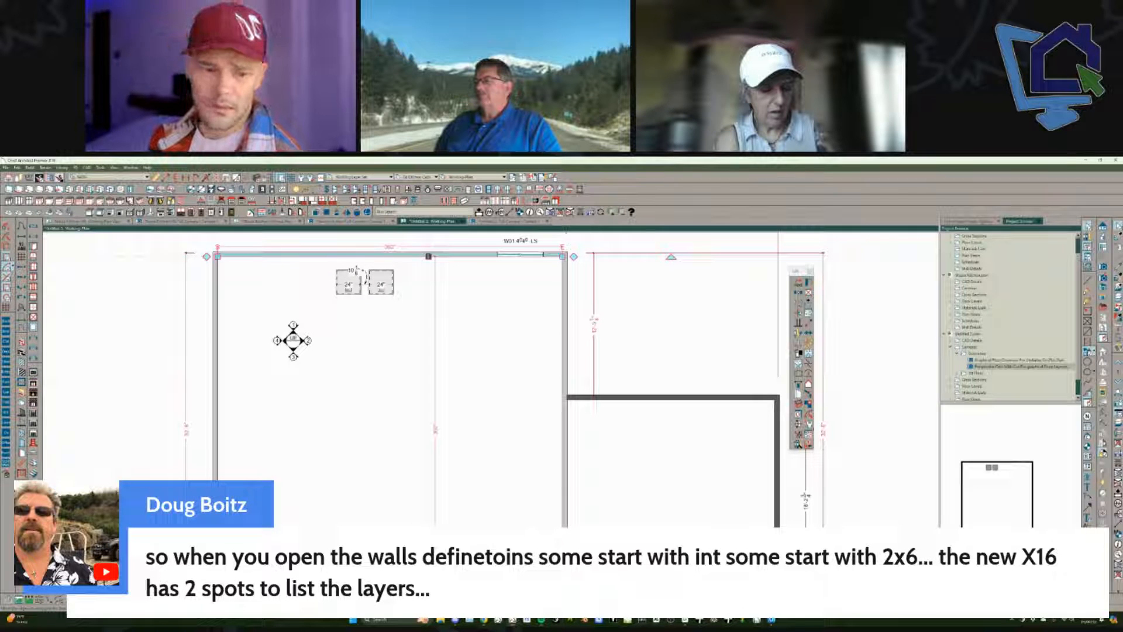
double_click(428, 256)
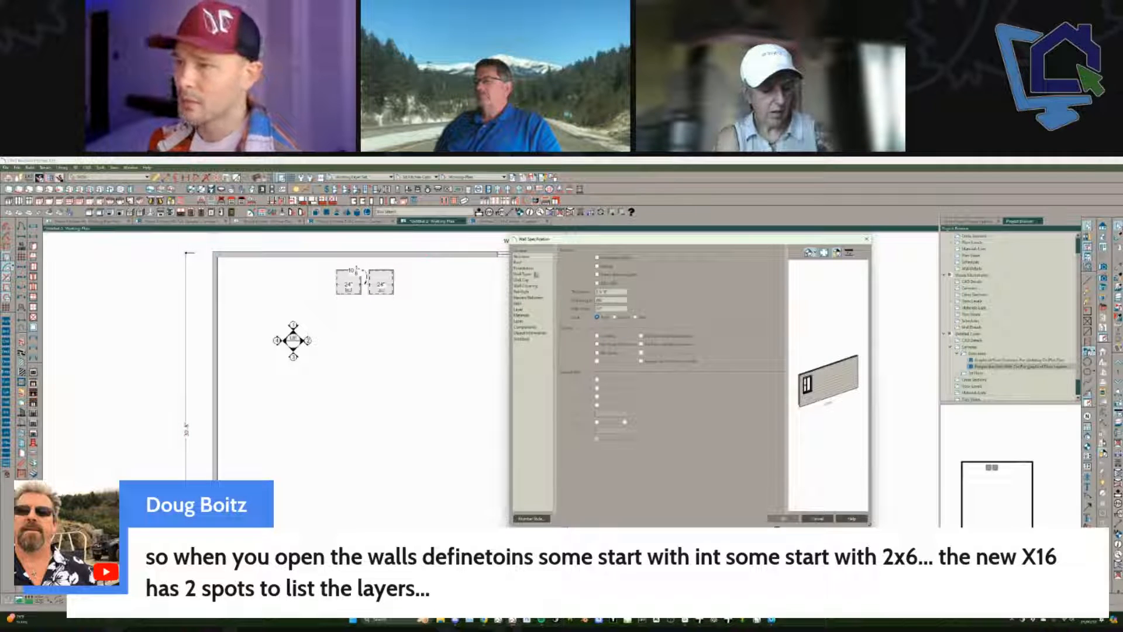
click(522, 274)
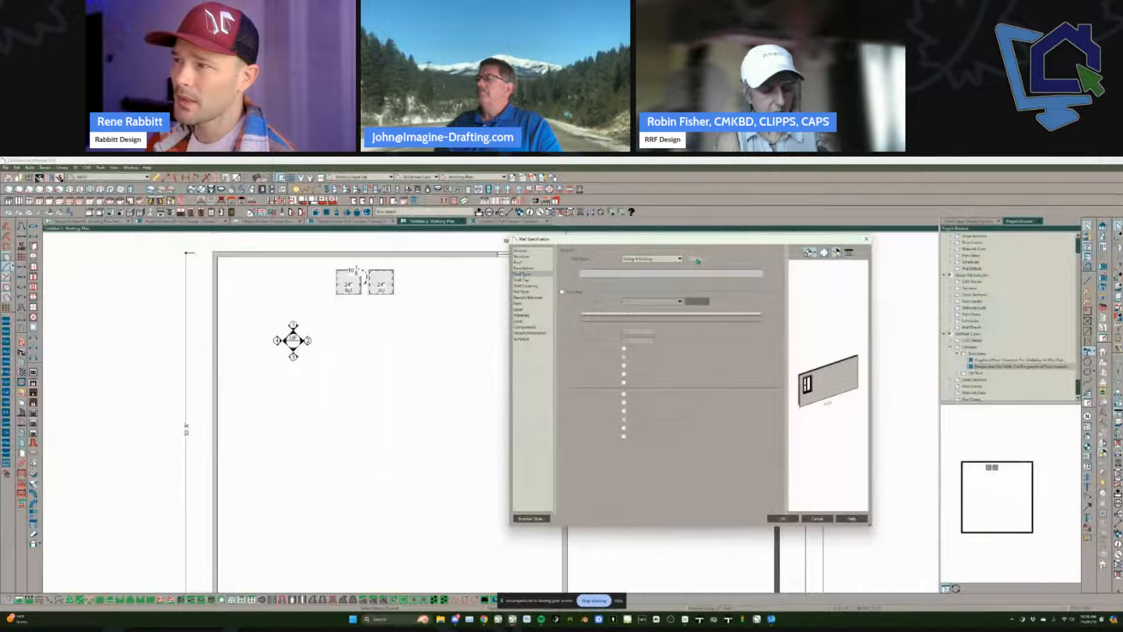
click(698, 259)
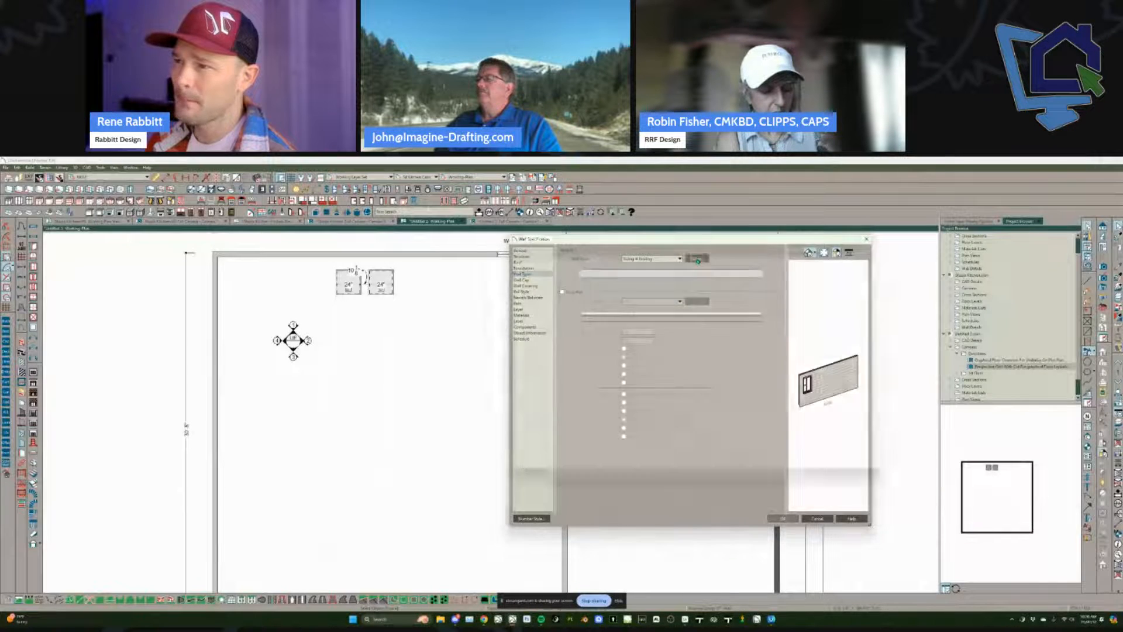
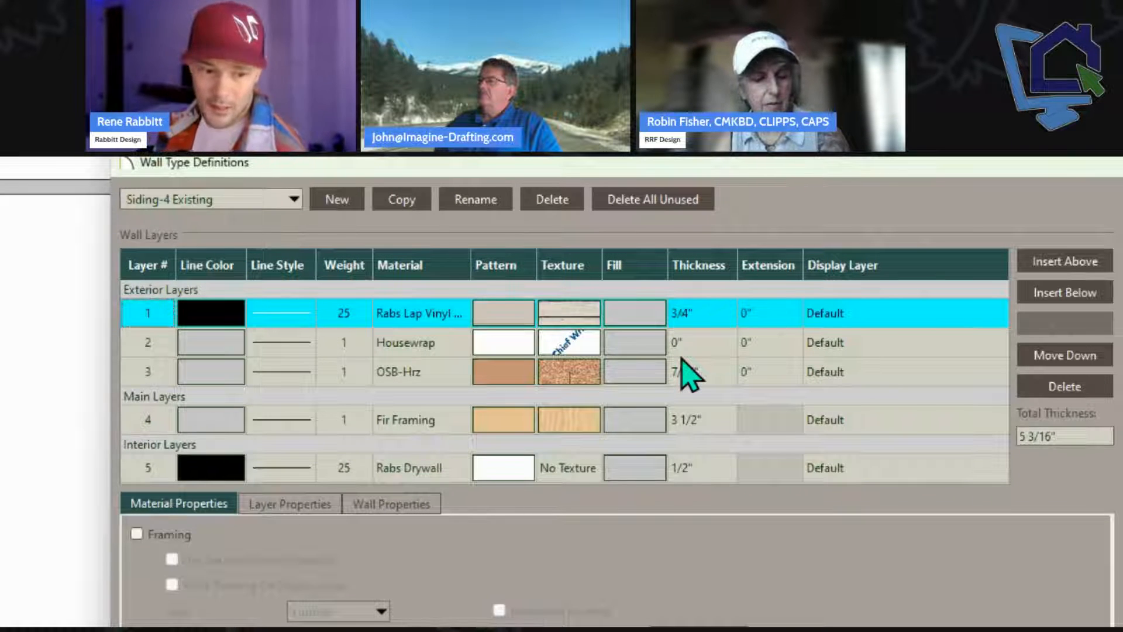
Step: Create a new display layer and assign it to the OSB-Hrz layer of the wall type
click(847, 375)
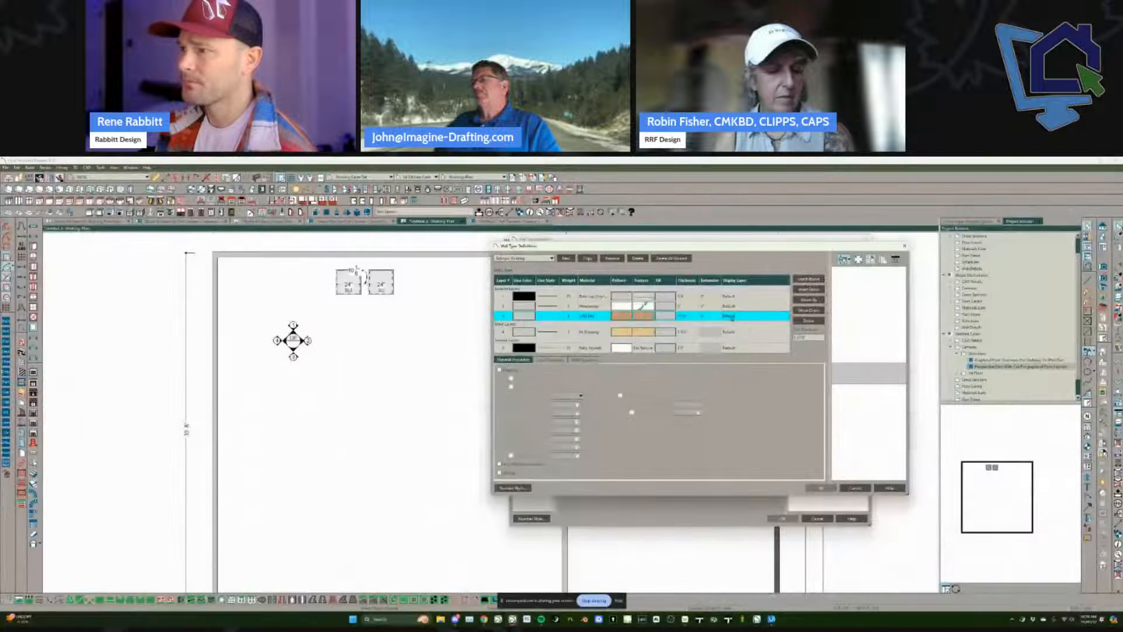
click(732, 317)
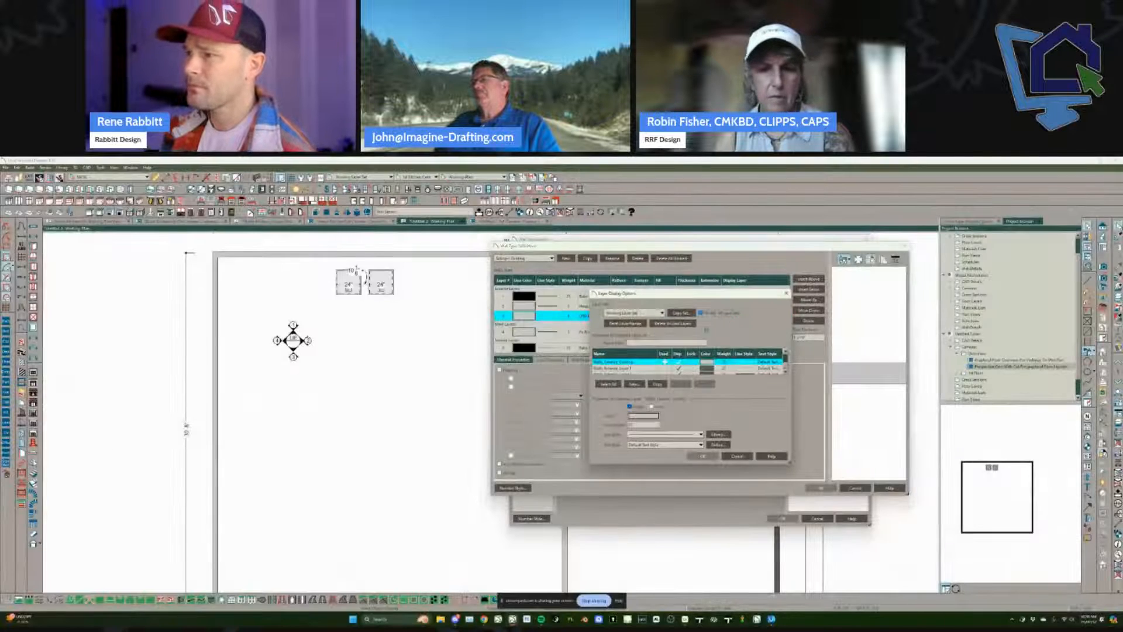
click(633, 383)
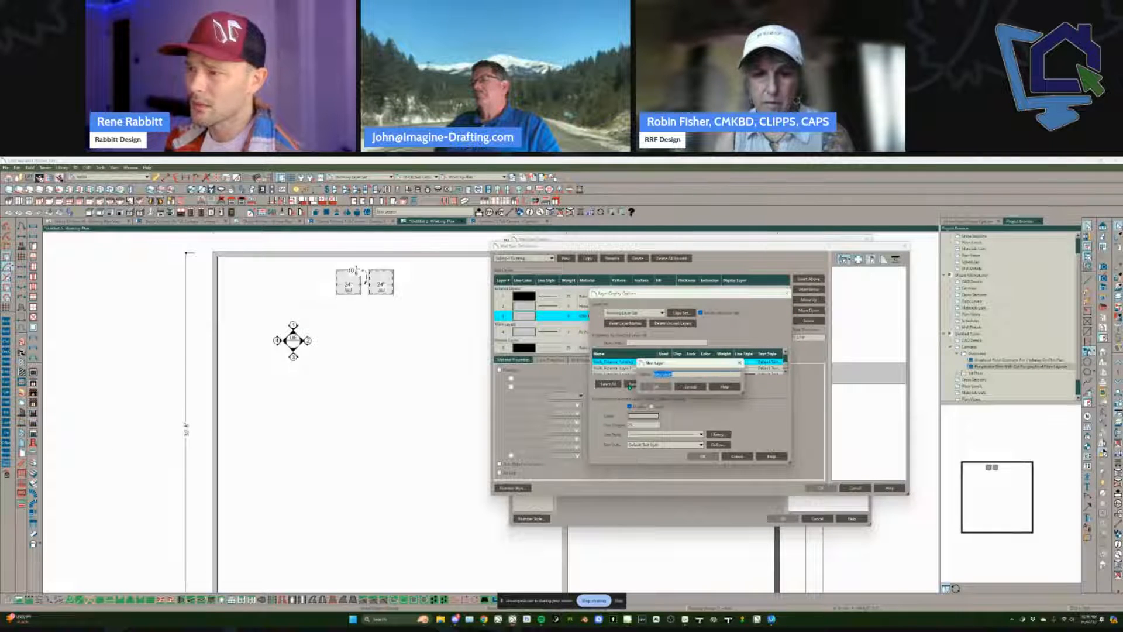
click(656, 386)
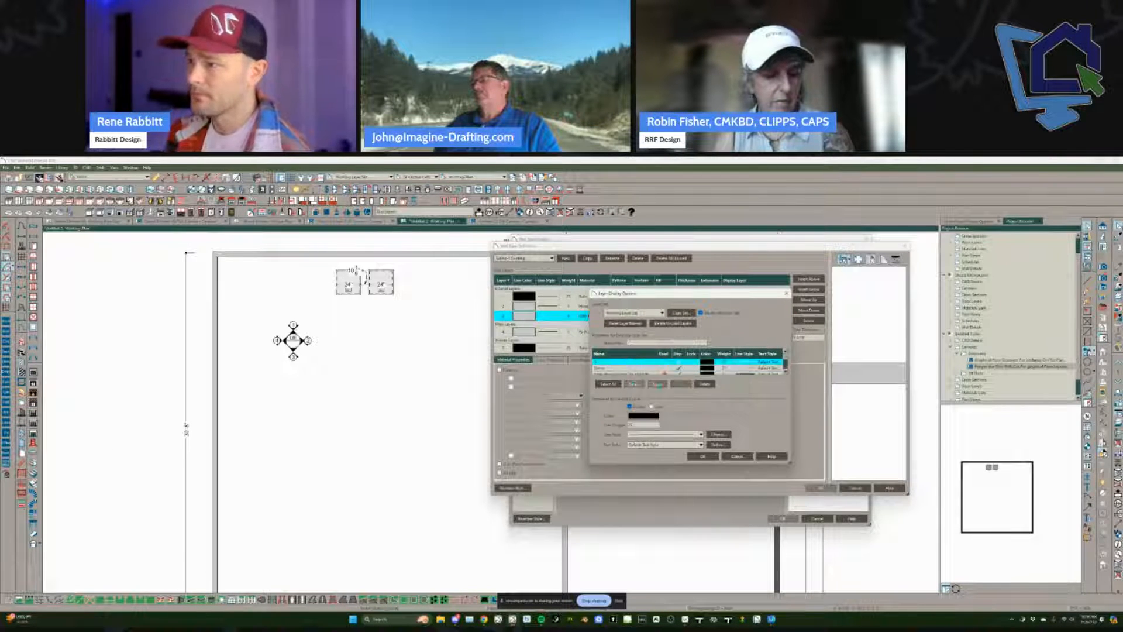
click(703, 456)
Step: Create another new display layer and assign it to the Housewrap layer of the wall type
click(730, 306)
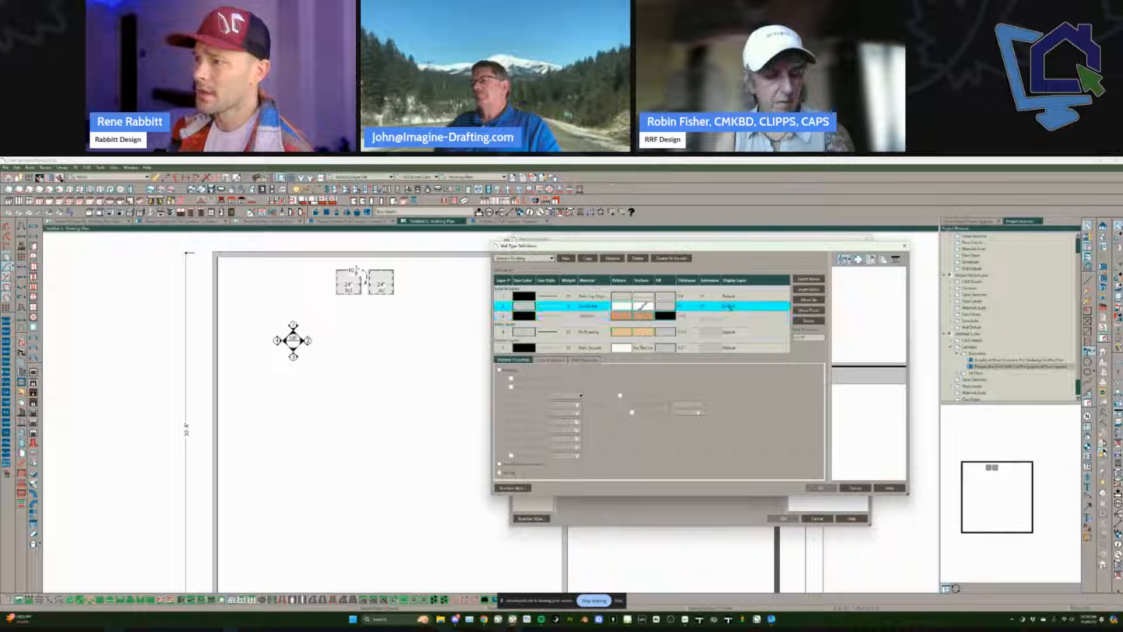
click(731, 307)
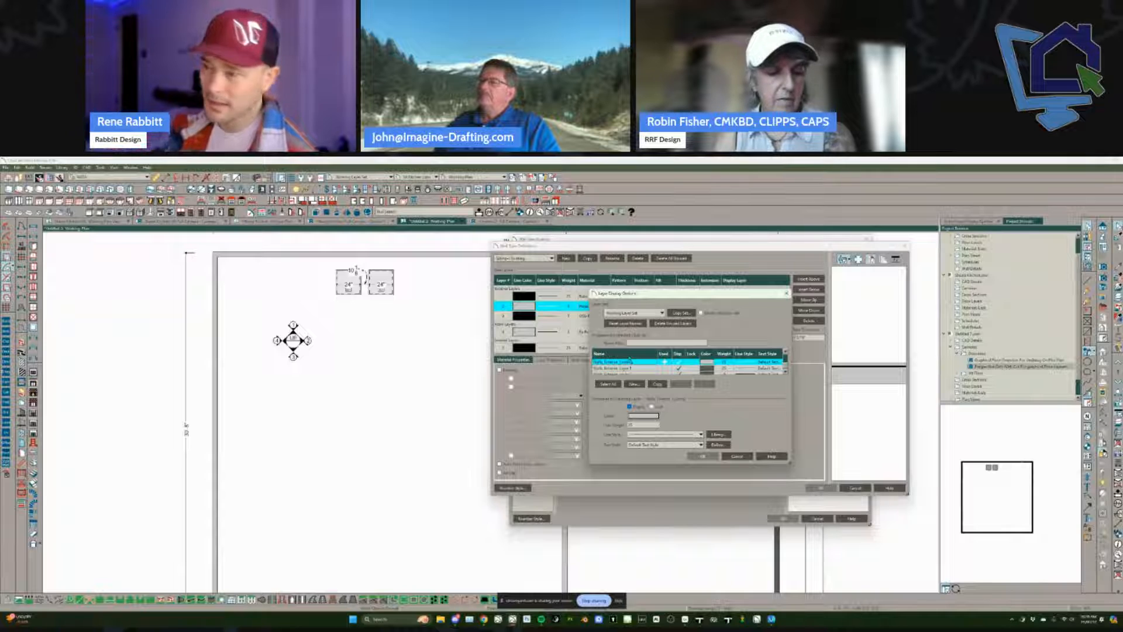
click(634, 384)
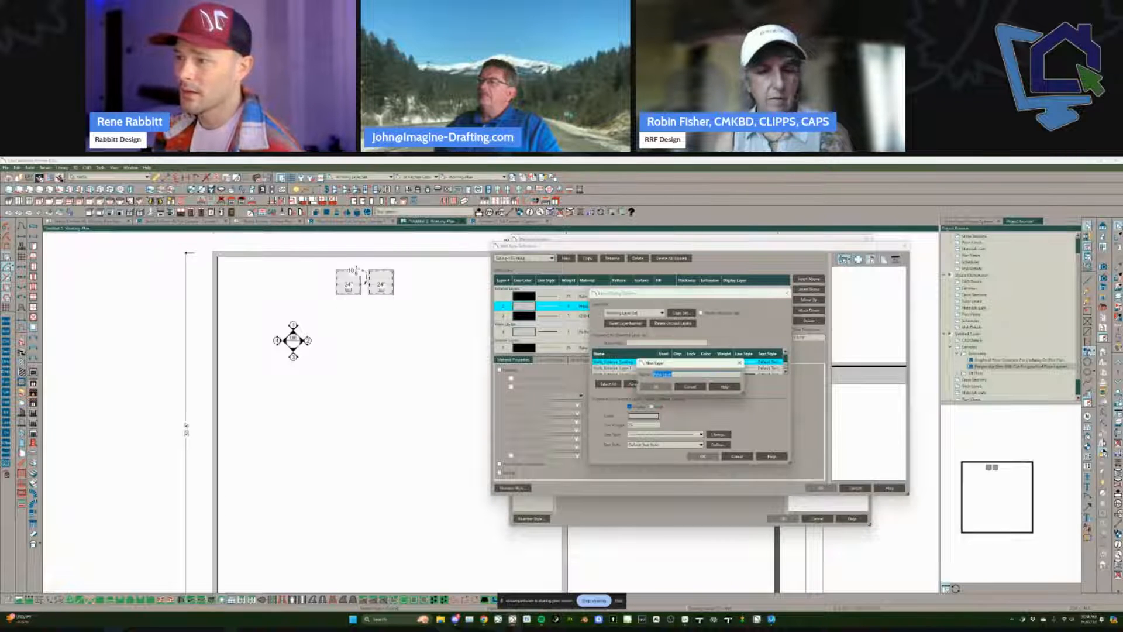
text(d)
key(Return)
click(702, 456)
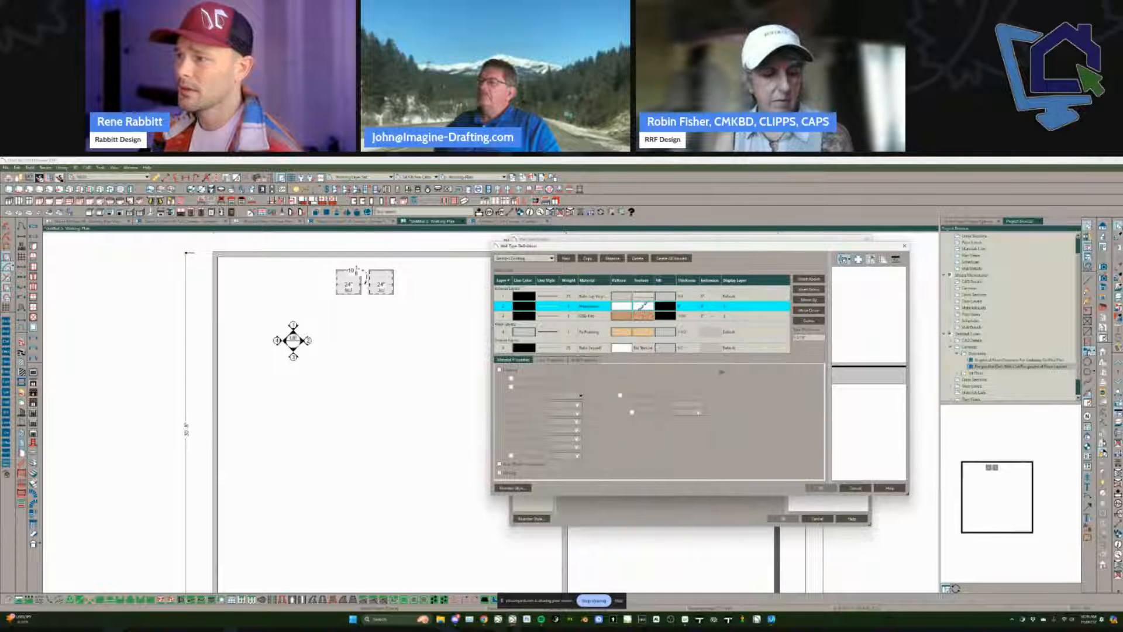
Step: Create a separate display layer for the lap vinyl siding layer, and accept the wall type and wall specification changes
click(728, 300)
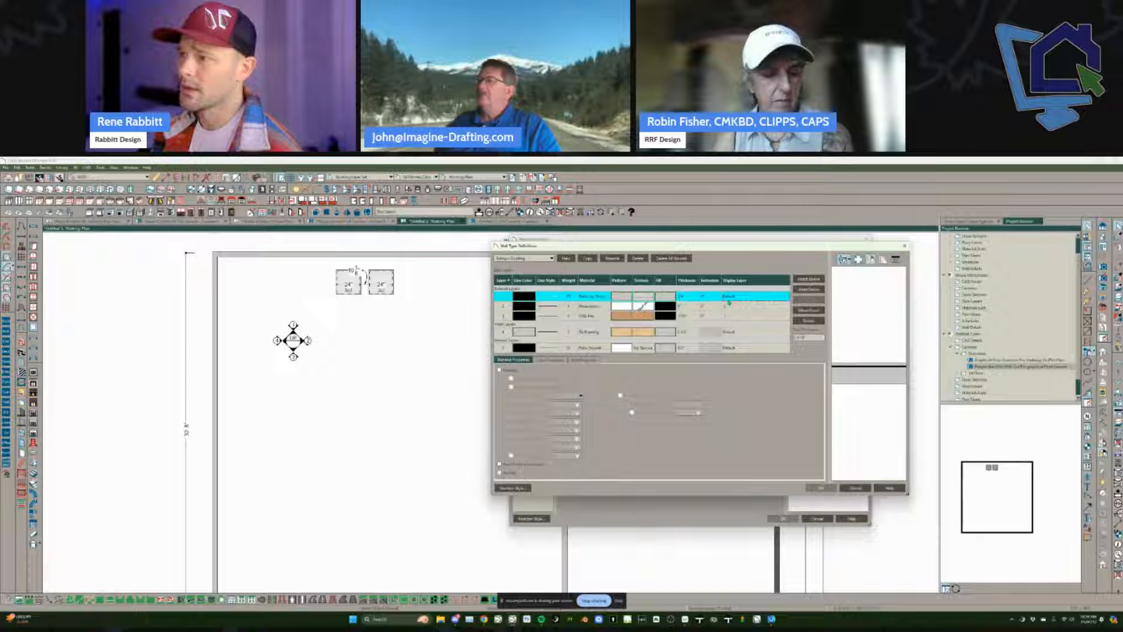
click(729, 299)
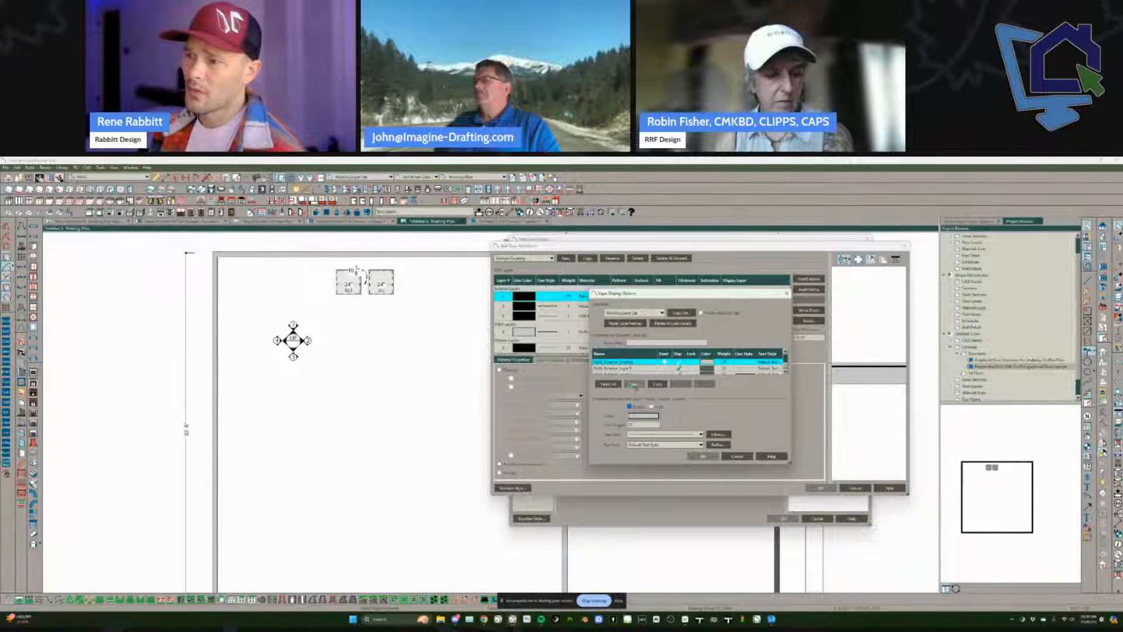
click(634, 384)
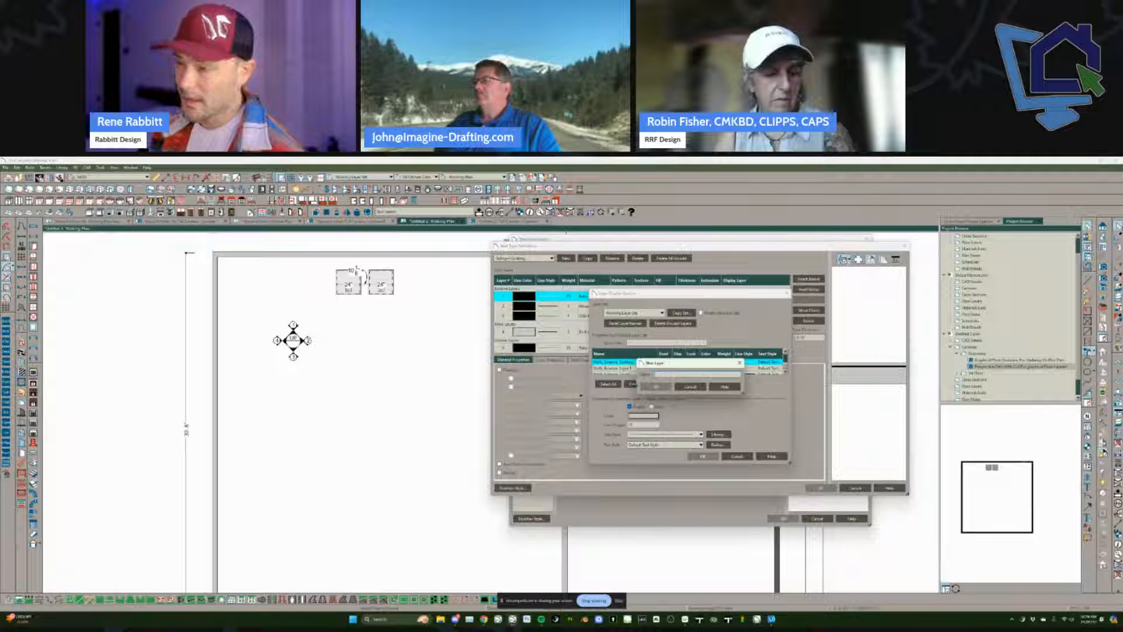
key(Return)
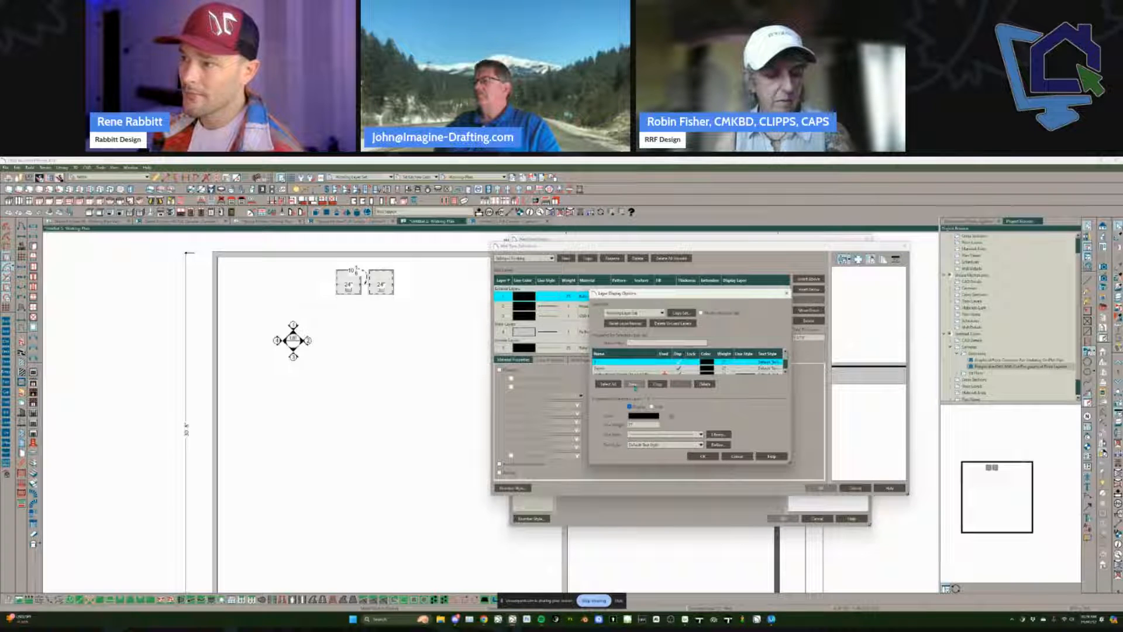
click(703, 456)
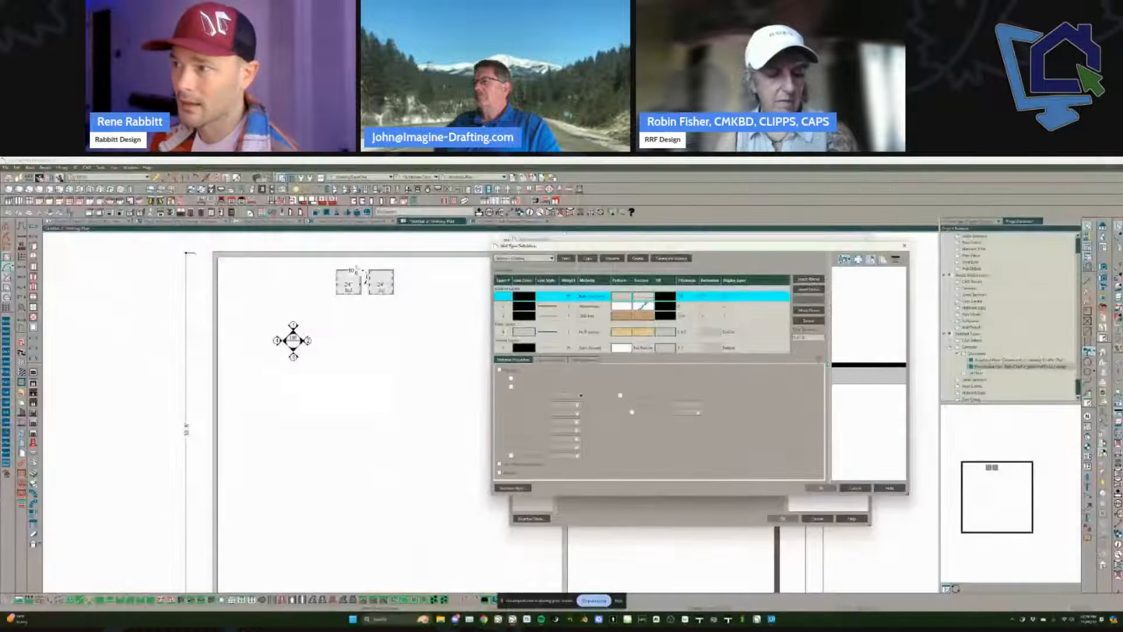
click(822, 489)
click(782, 518)
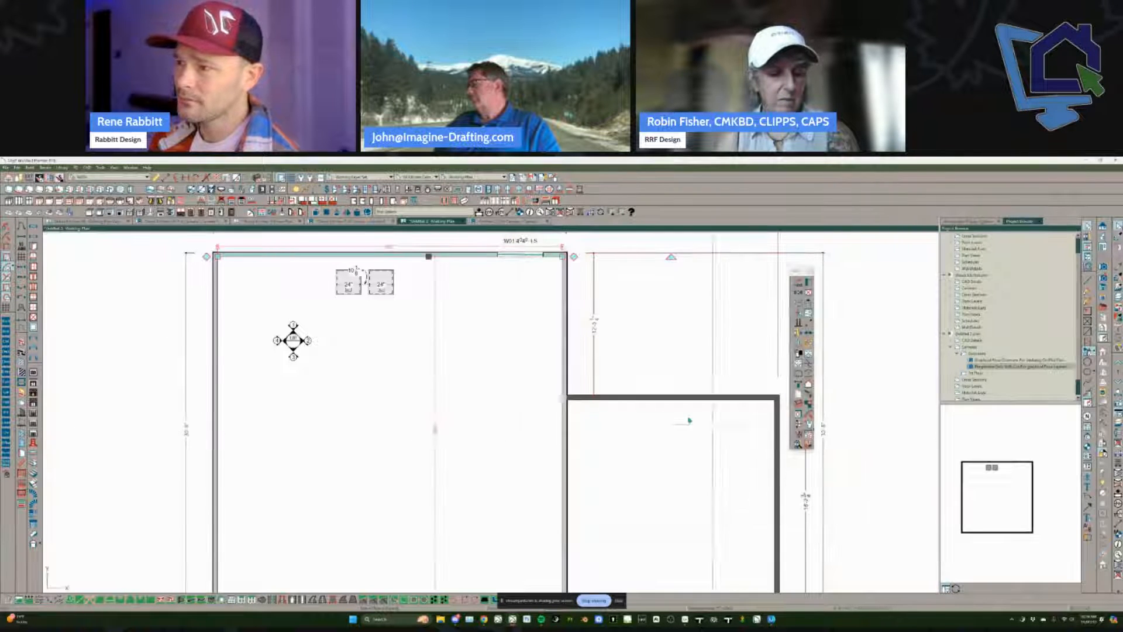
Step: Turn off the display of the second and third new wall display layers in the active layer set and deselect the wall
middle_drag(657, 333, 721, 450)
scroll(279, 370, up, 5)
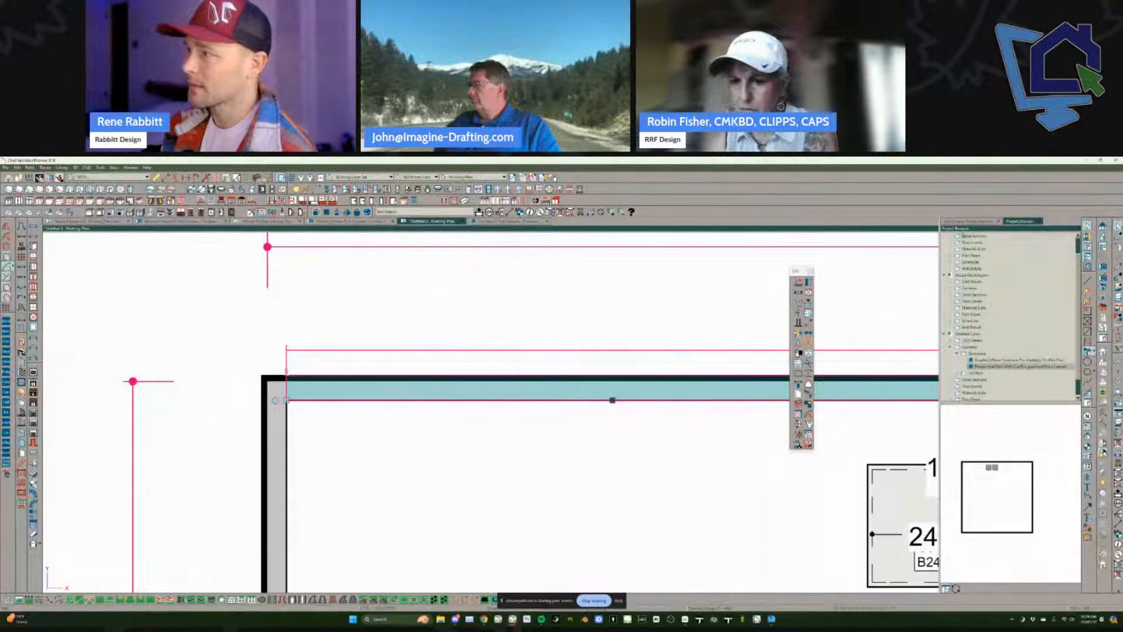
click(978, 222)
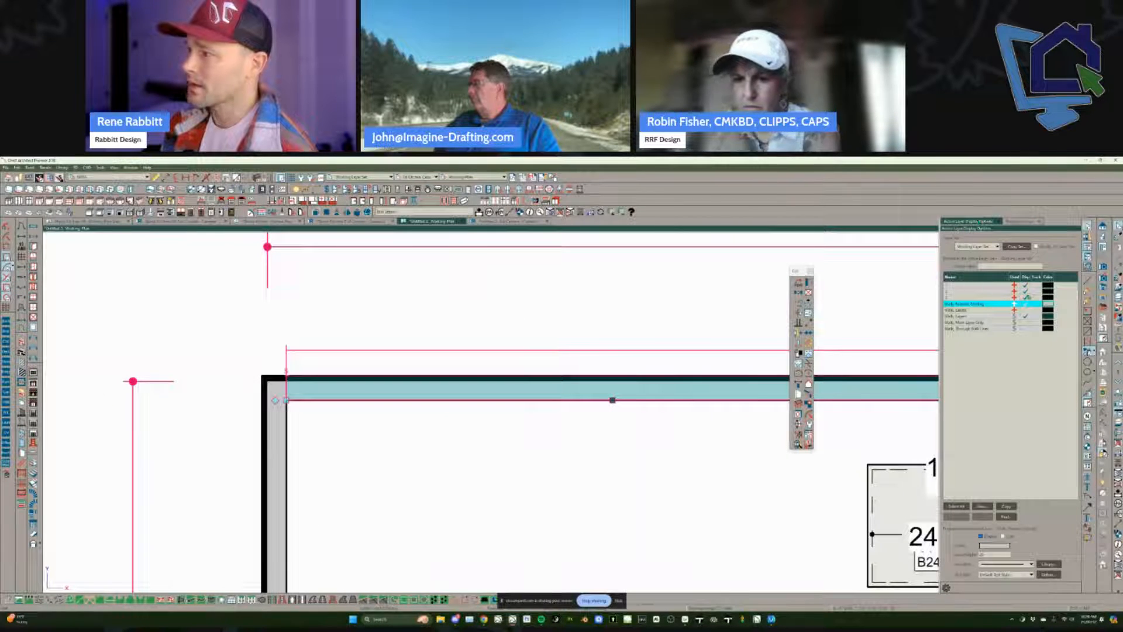
click(1026, 292)
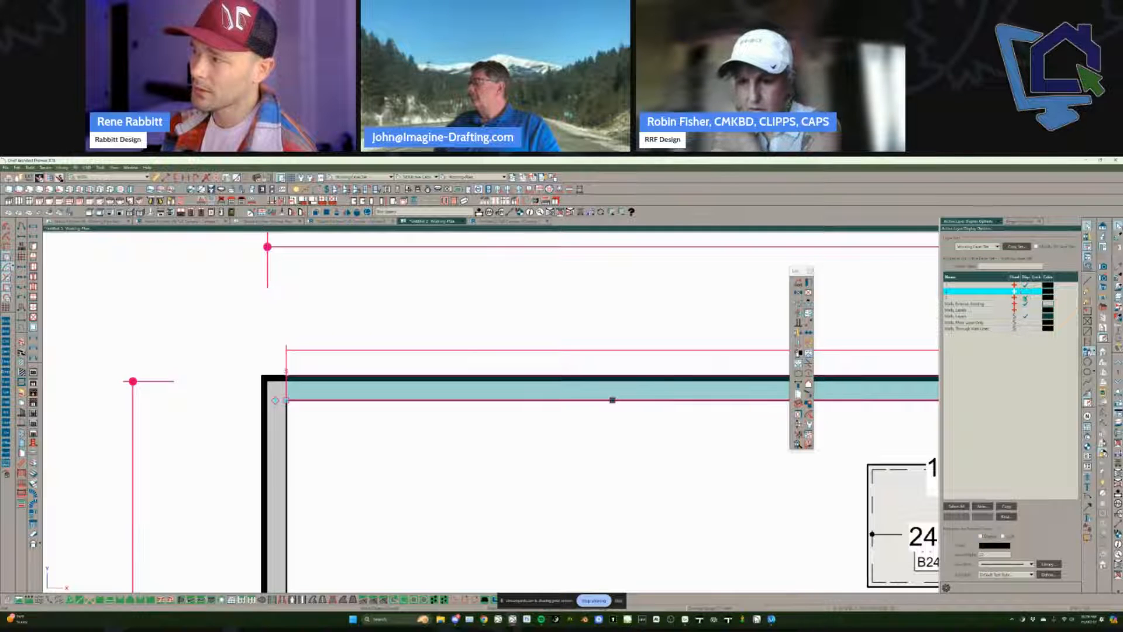
click(1025, 297)
key(Escape)
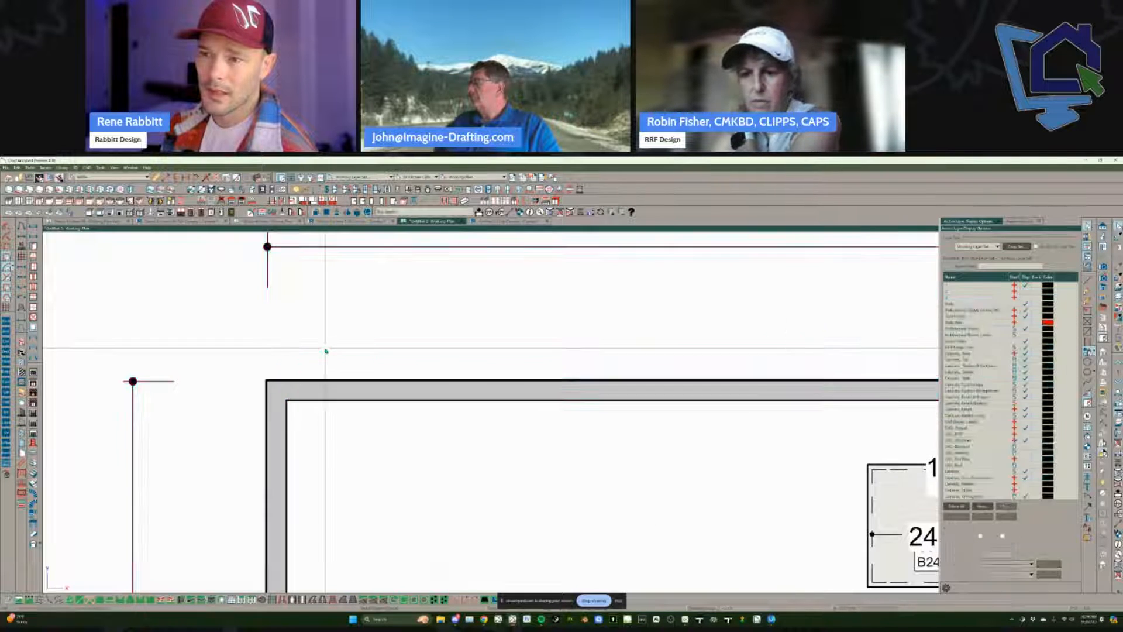
Step: Break the upper exterior wall about 57 inches from the building's upper-left corner
scroll(283, 382, up, 3)
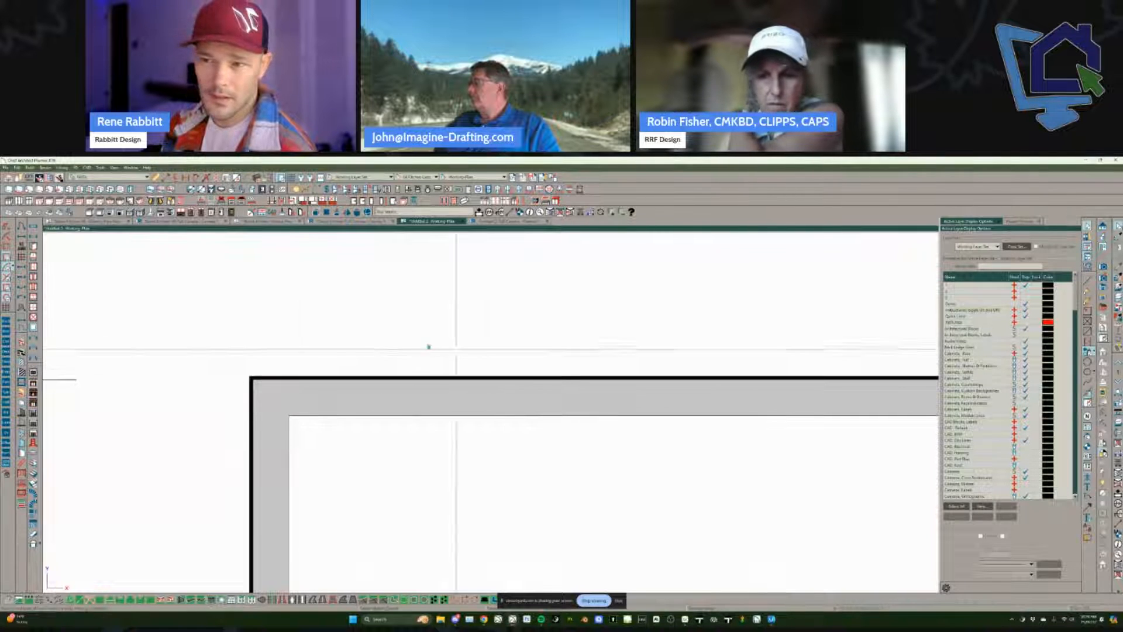
scroll(383, 329, down, 4)
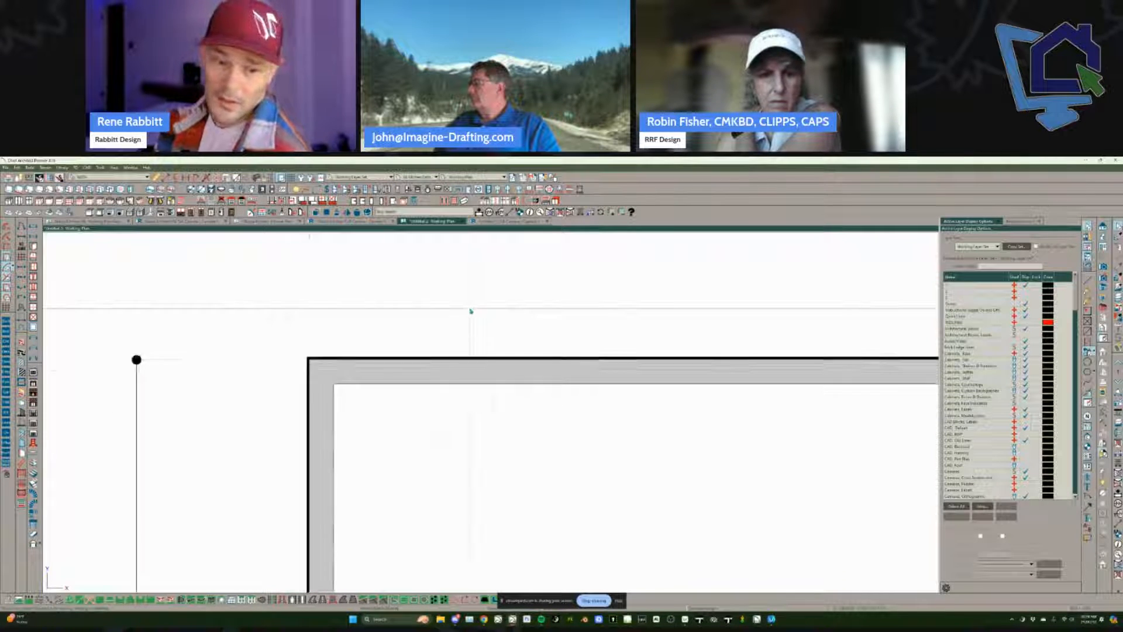
scroll(469, 327, down, 2)
click(546, 346)
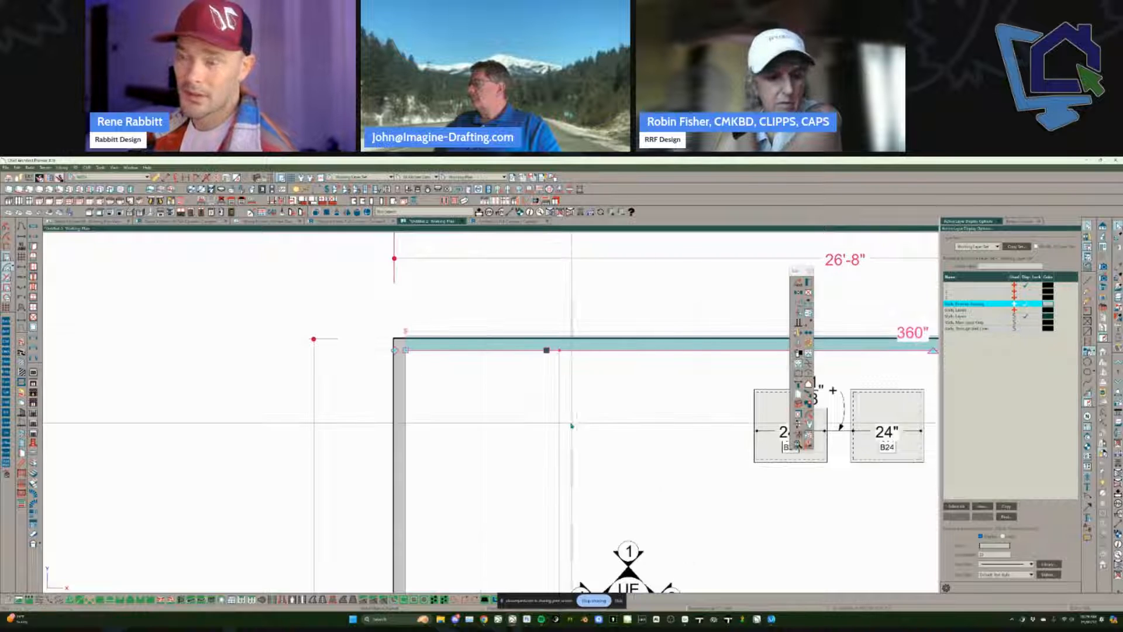
click(566, 346)
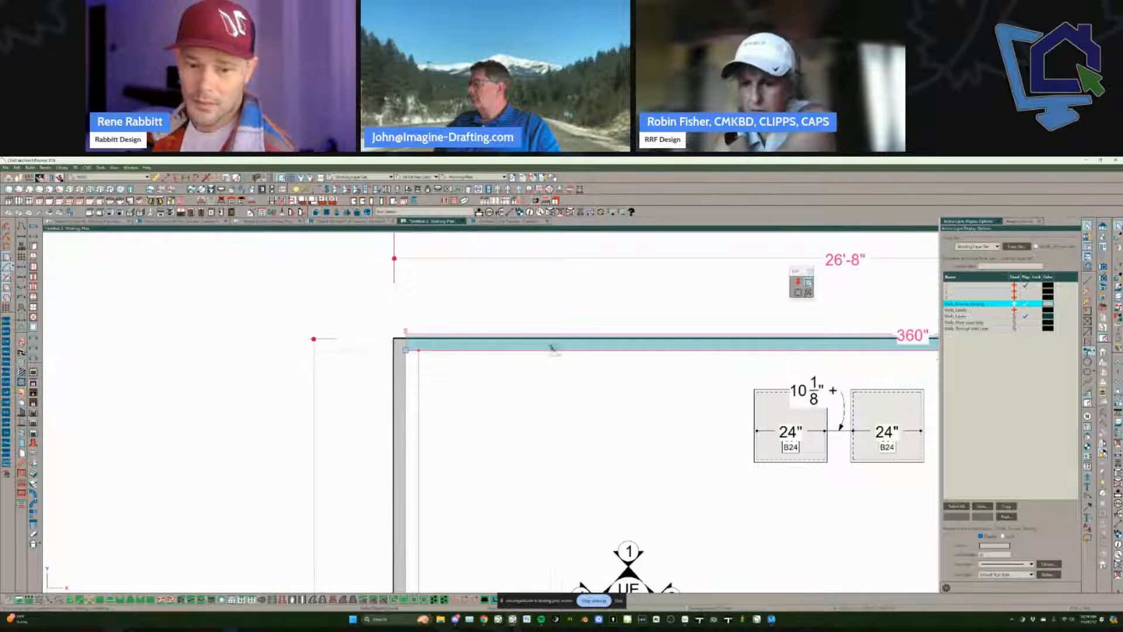
click(566, 346)
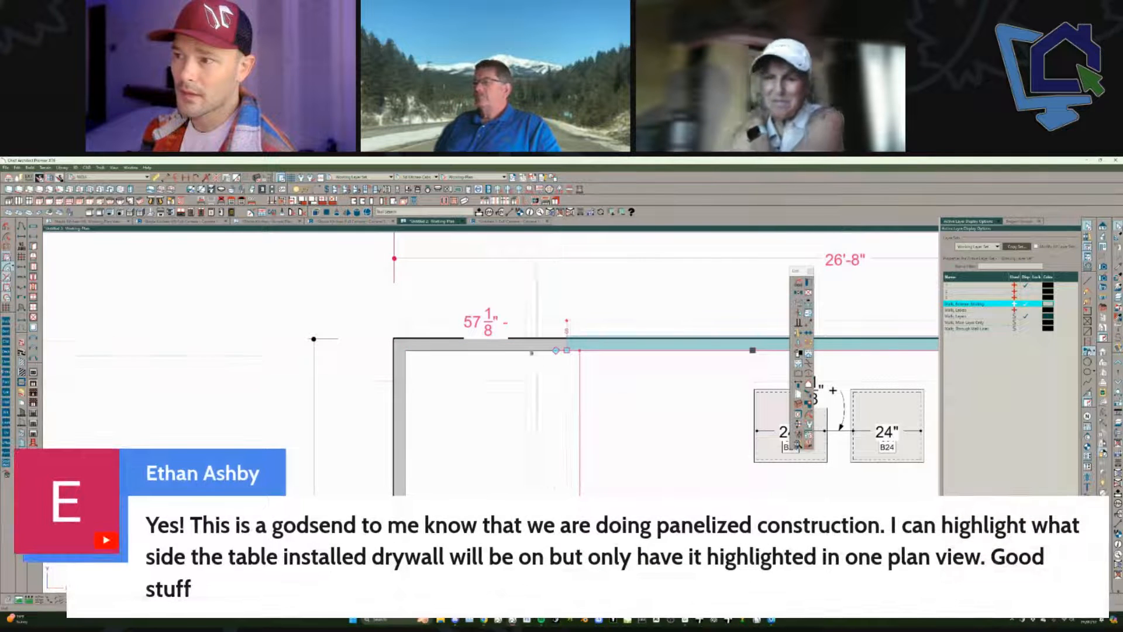
Step: Set the length of the short wall segment at the upper-left corner to 48 inches
click(522, 344)
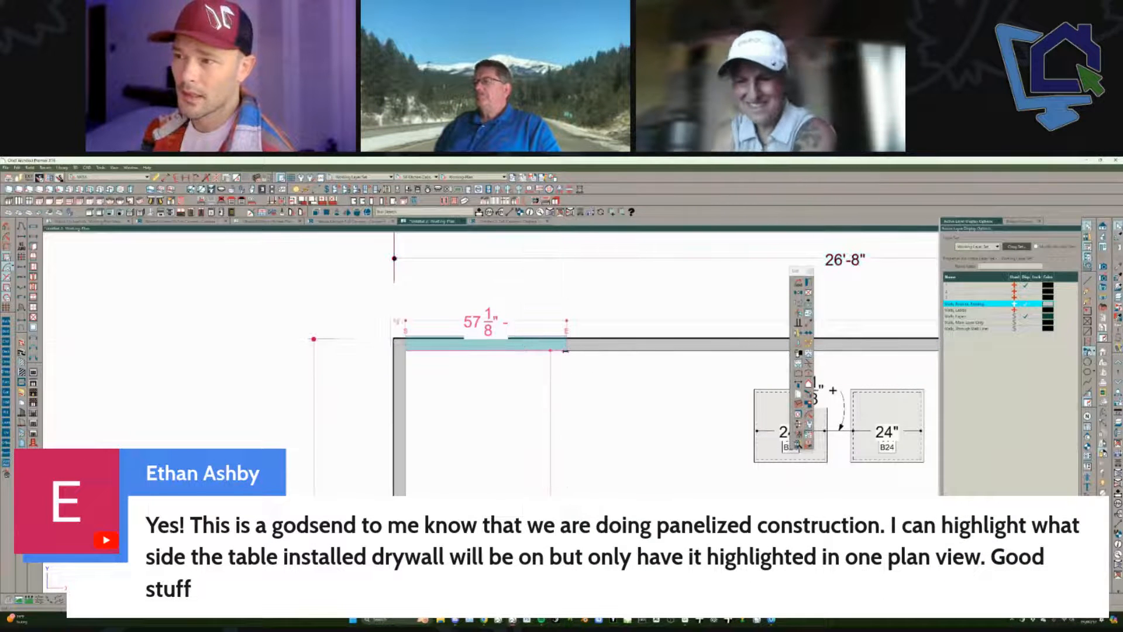
click(495, 325)
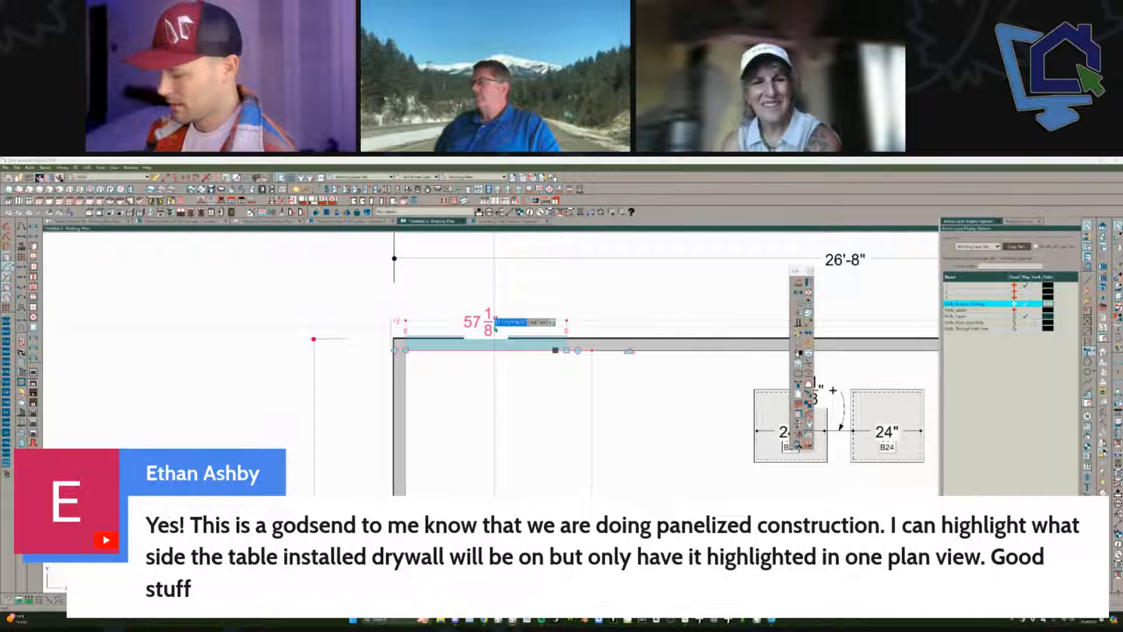
text(48)
key(Return)
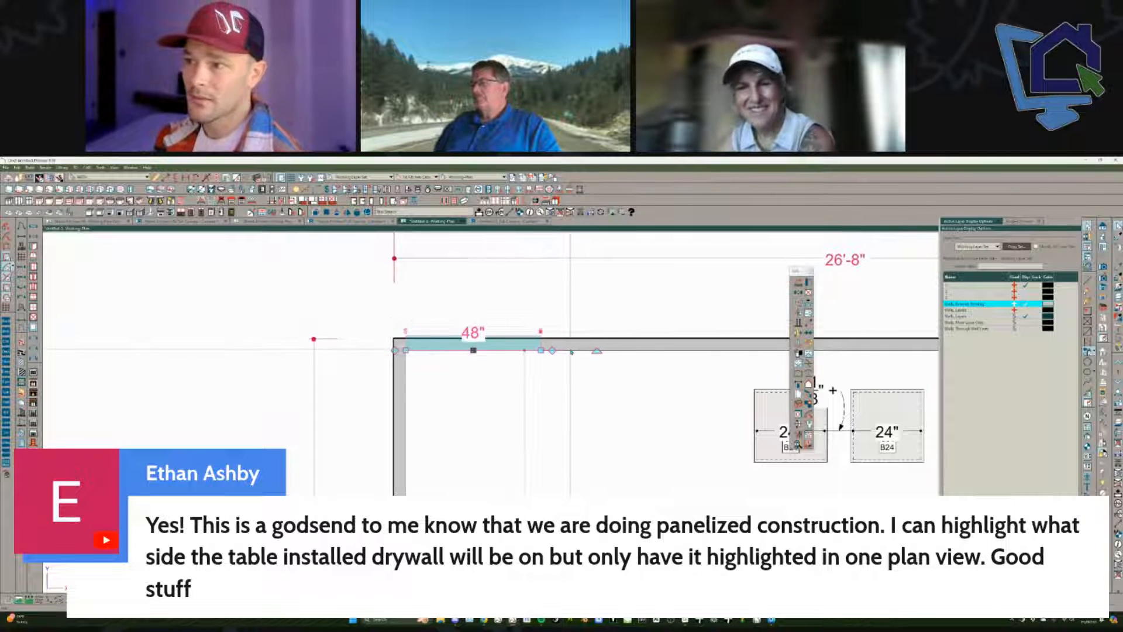
Step: Change the wall type of the long upper exterior wall segment beside the 48-inch piece to the copied siding type
click(637, 344)
click(635, 348)
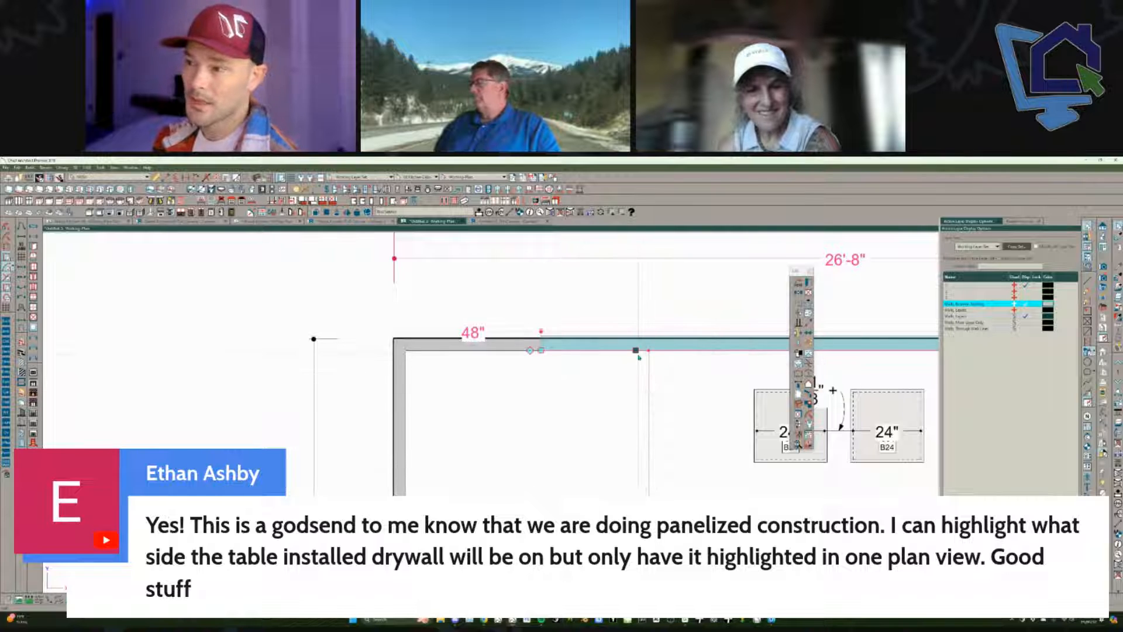
double_click(638, 347)
click(671, 257)
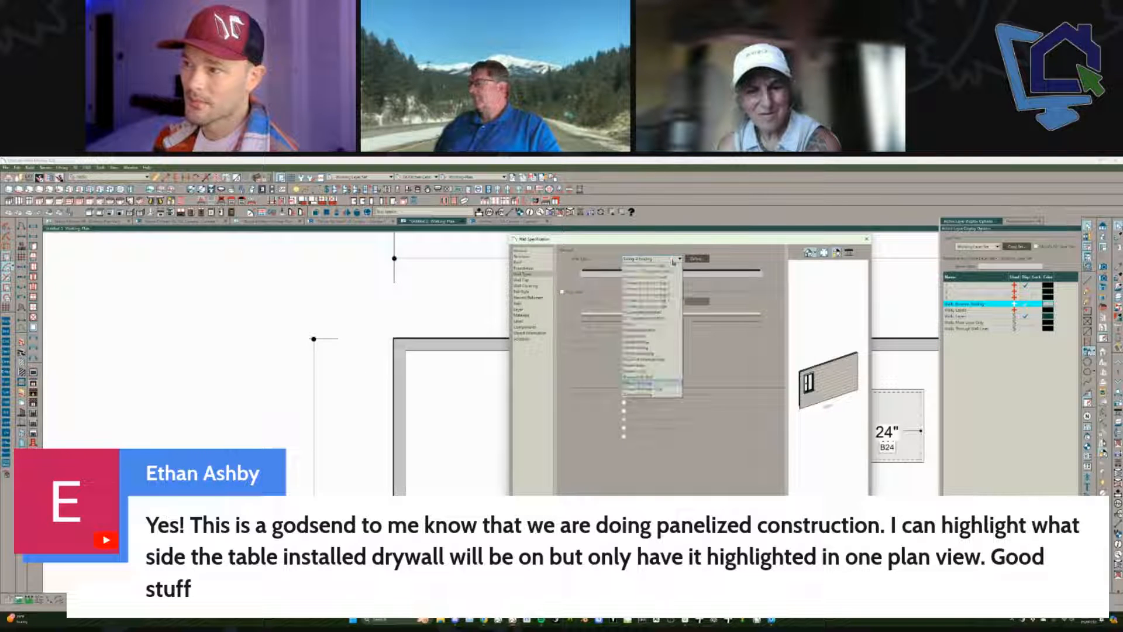
click(648, 390)
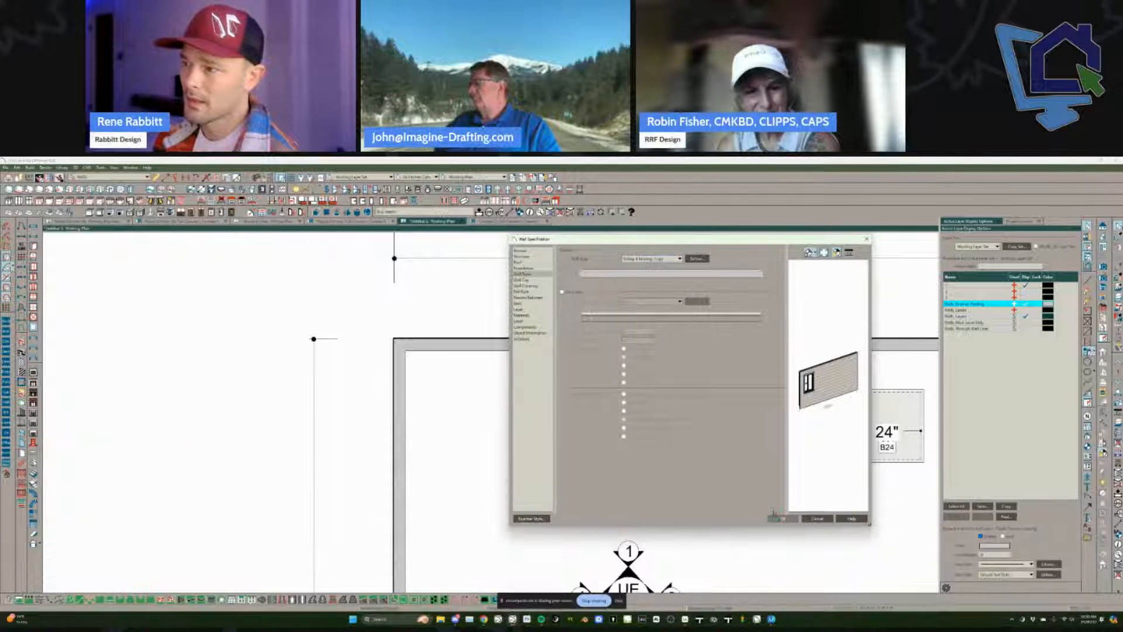
click(780, 520)
click(571, 406)
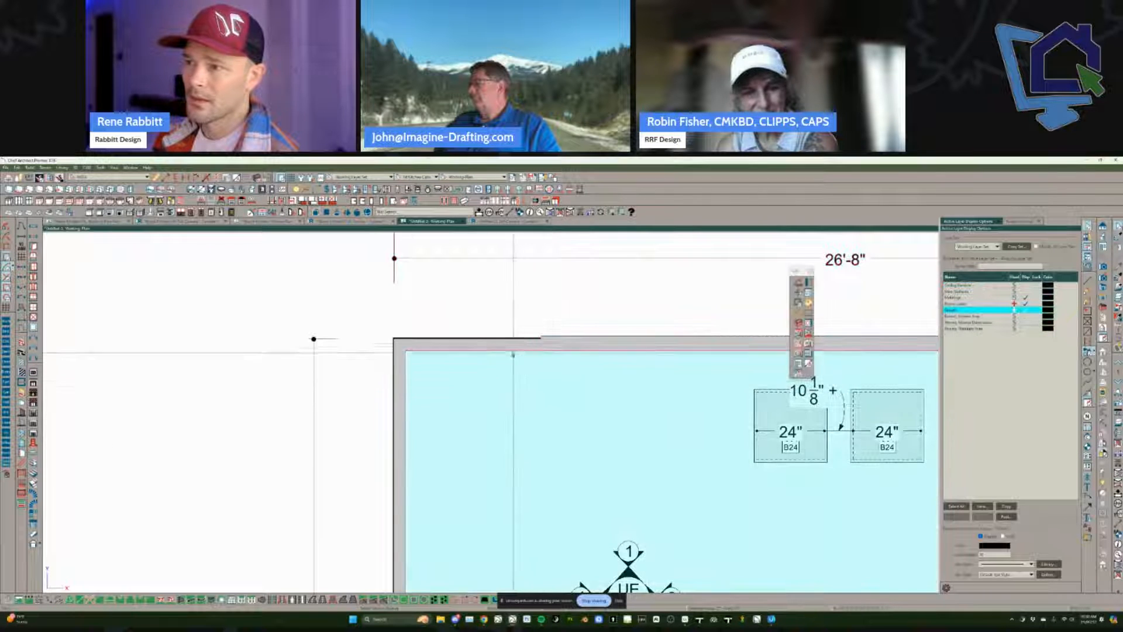
Step: Examine the junction where the 48-inch wall segment meets the adjoining upper exterior wall of a different type
scroll(497, 346, up, 1)
scroll(498, 346, up, 1)
click(594, 339)
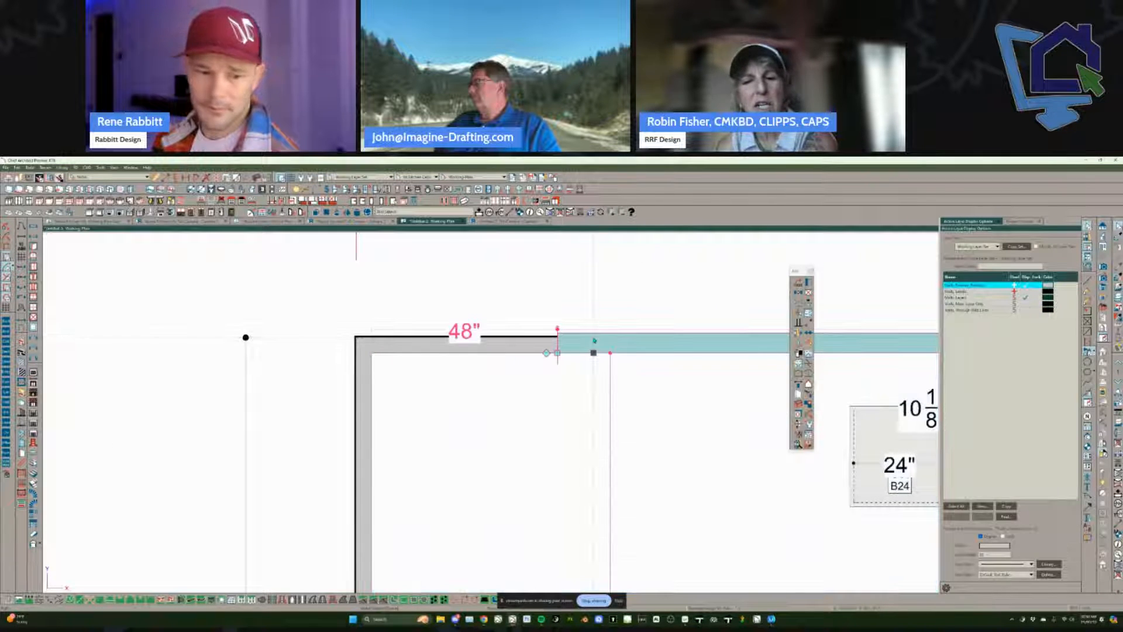
key(Escape)
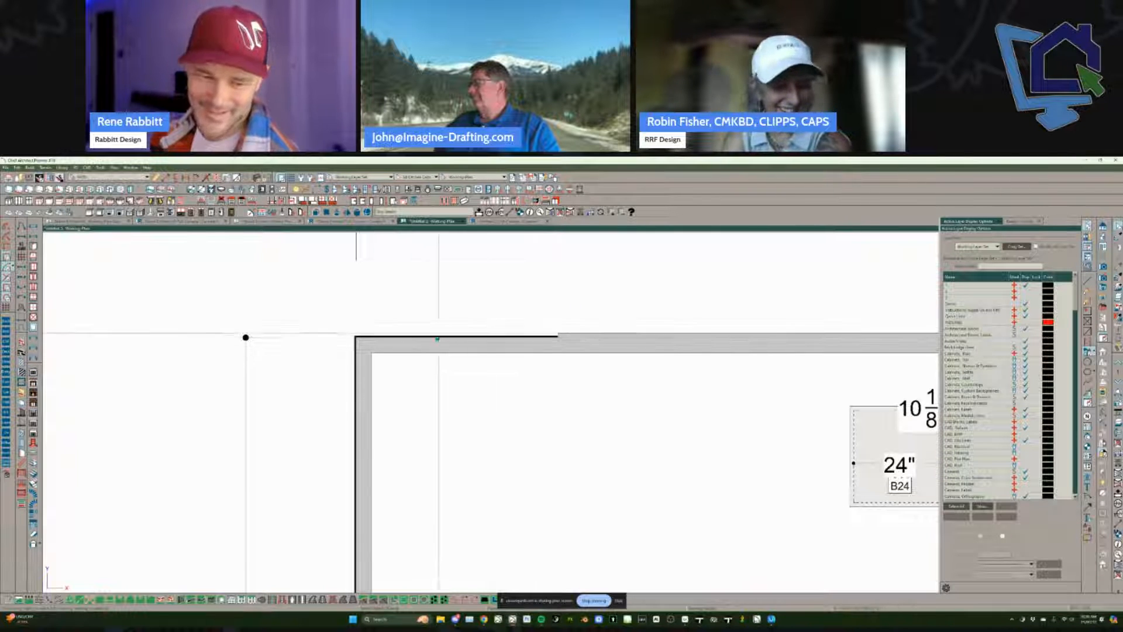
scroll(400, 336, up, 1)
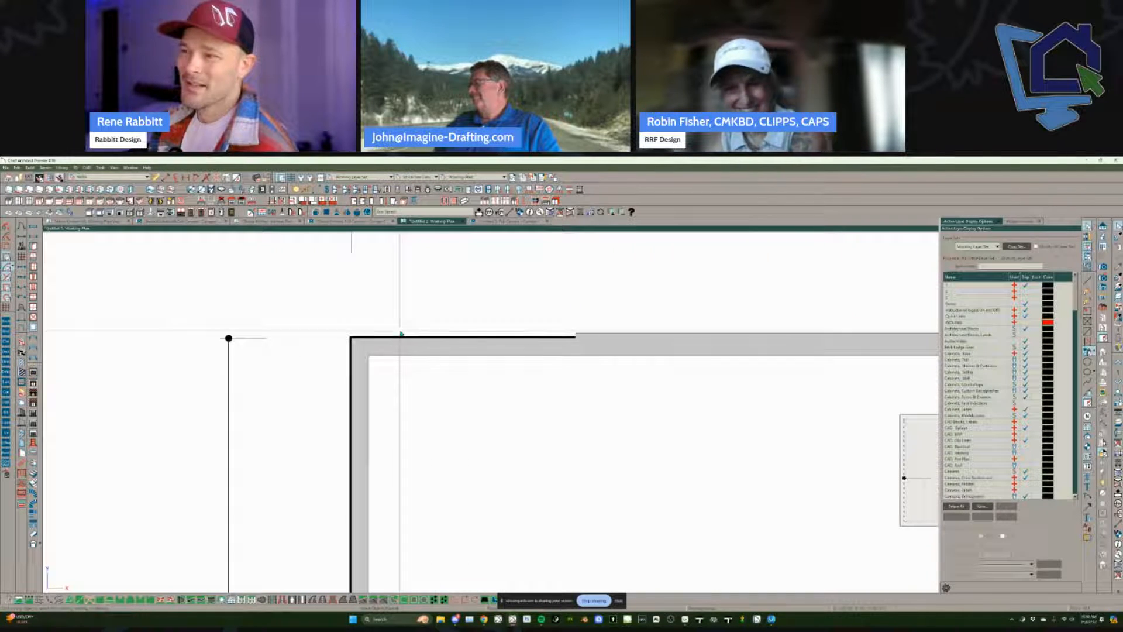
click(597, 346)
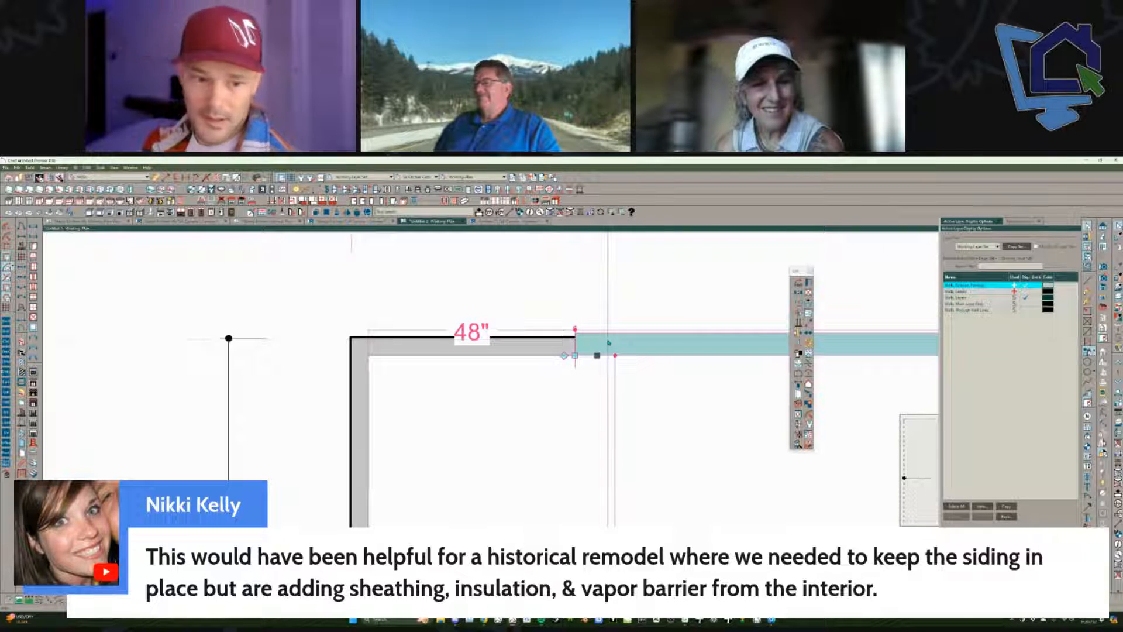
scroll(562, 350, up, 1)
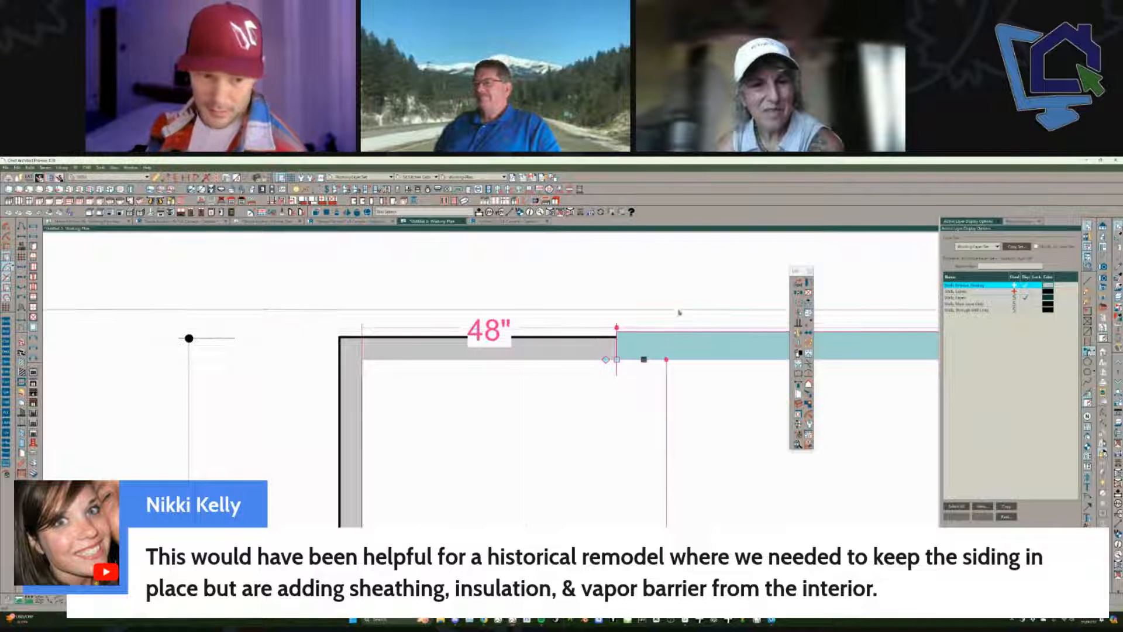
Step: Draw a horizontal interior wall about 360 inches long across the main room and turn on the display of its layer
scroll(609, 353, down, 3)
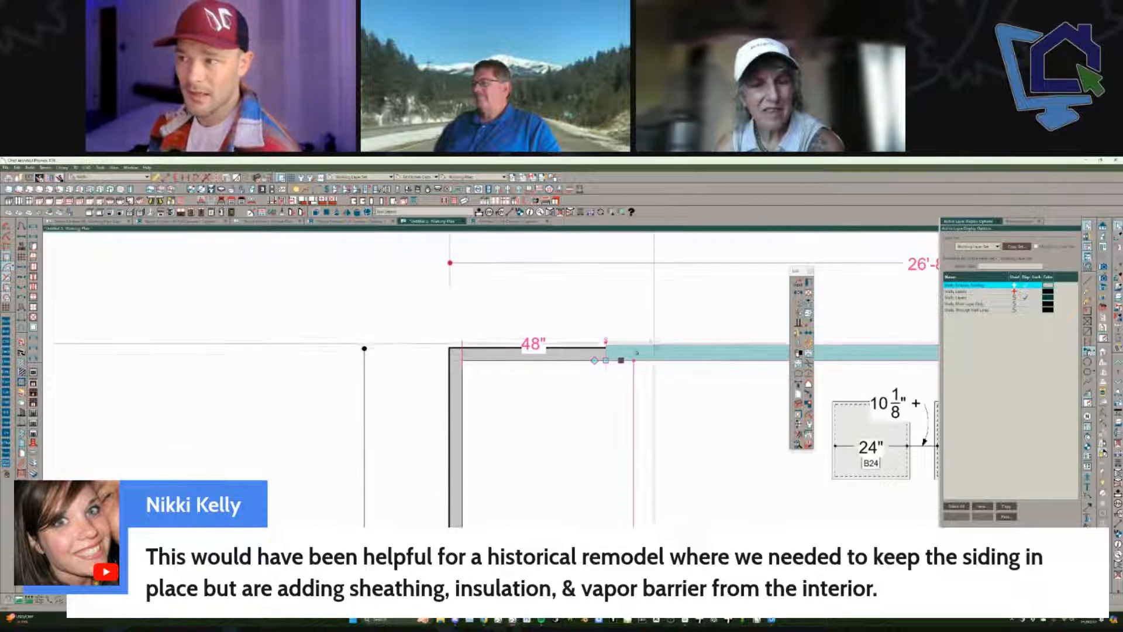
scroll(672, 392, down, 3)
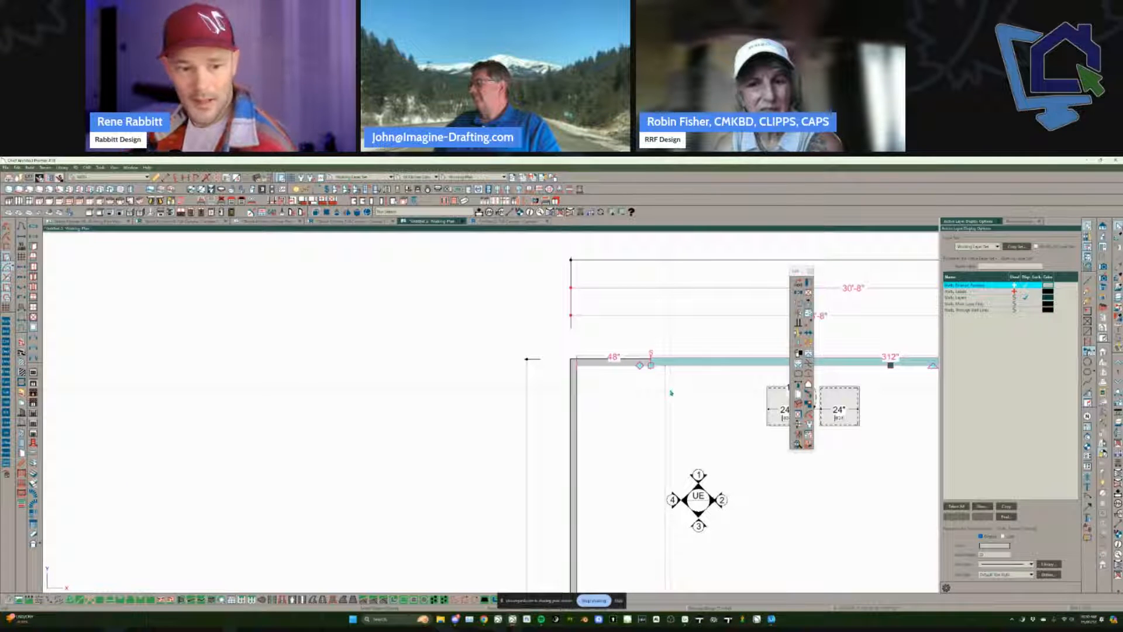
scroll(671, 392, down, 2)
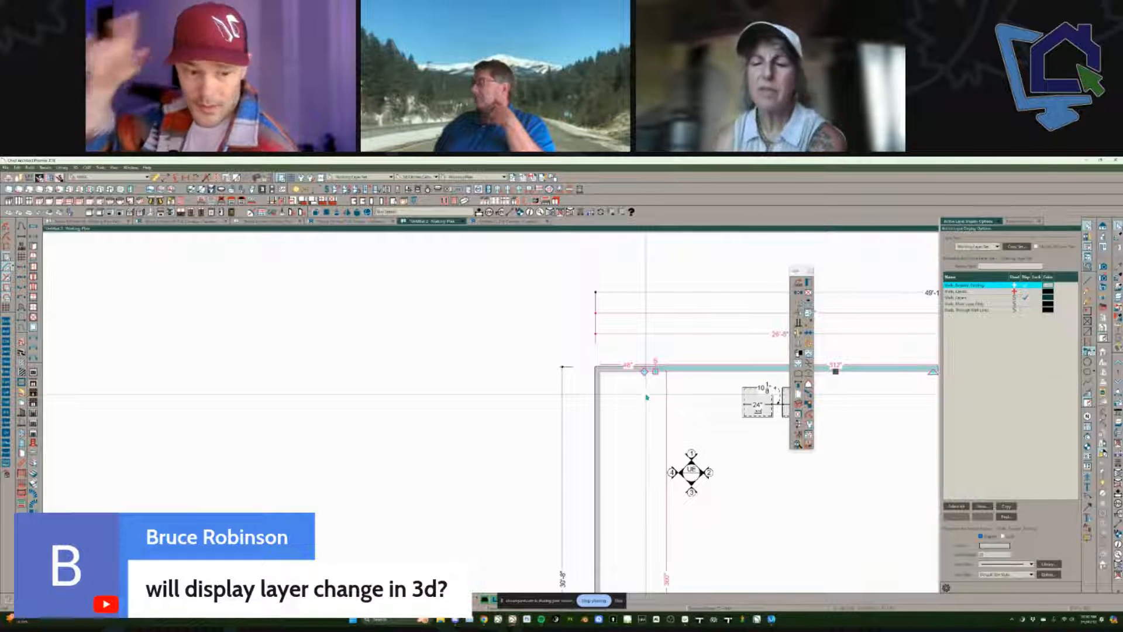
scroll(677, 447, down, 2)
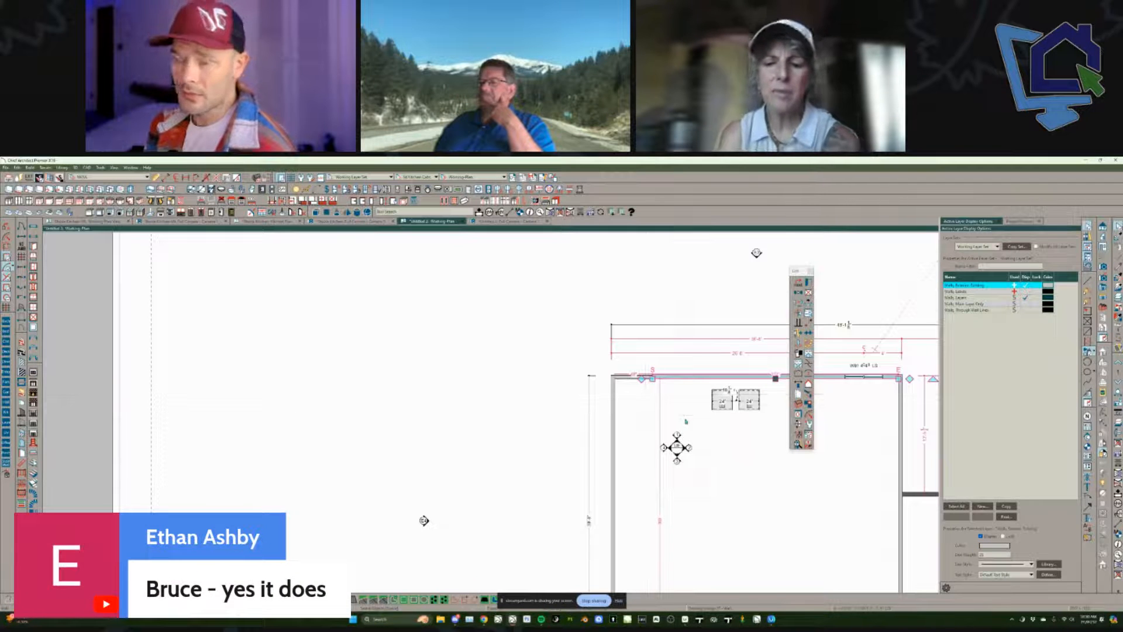
middle_drag(737, 480, 425, 398)
scroll(507, 431, down, 1)
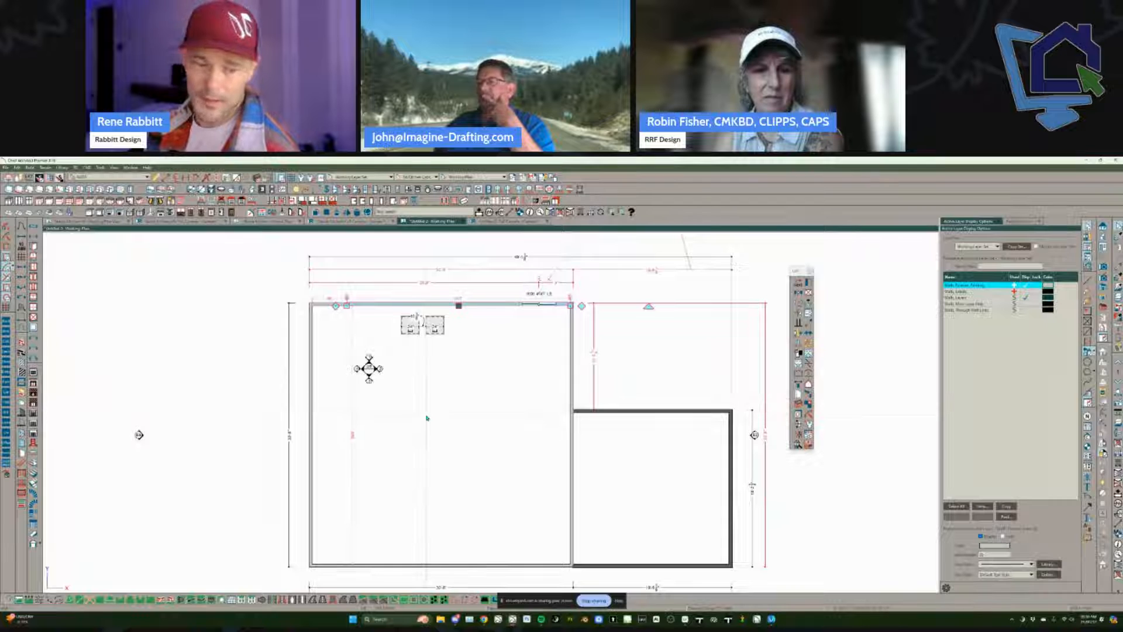
scroll(427, 410, up, 1)
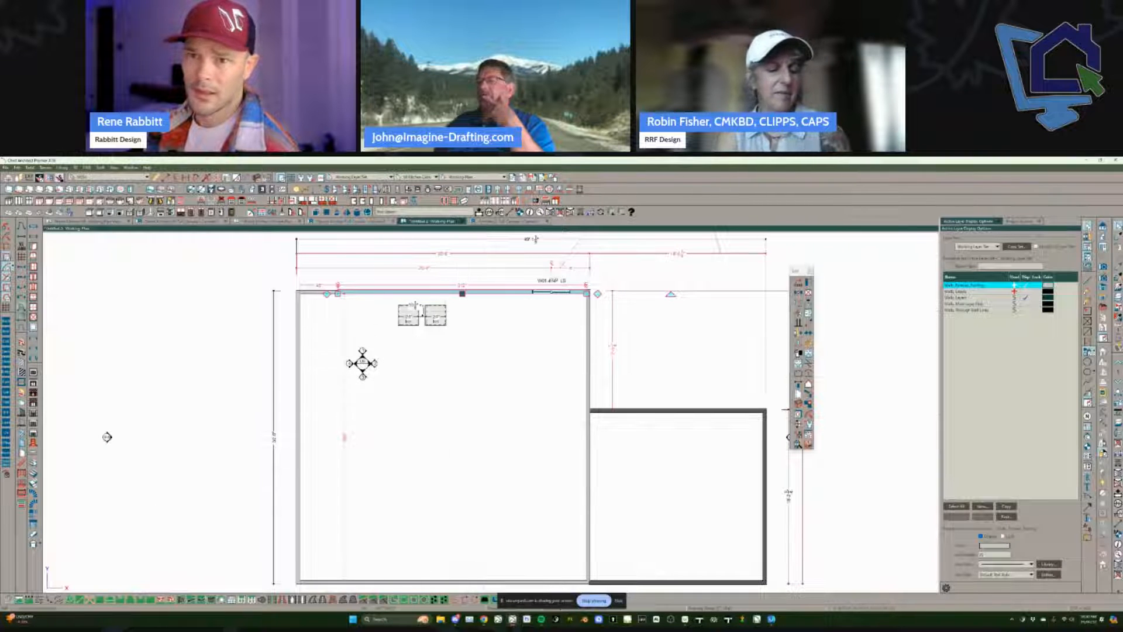
key(Escape)
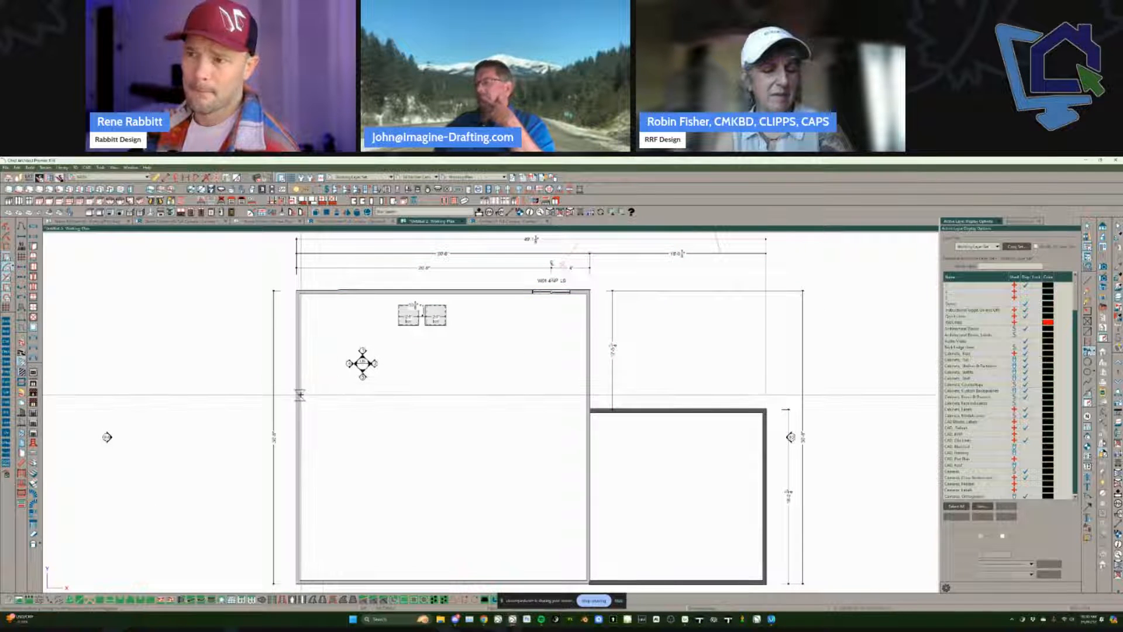
drag(300, 394, 584, 393)
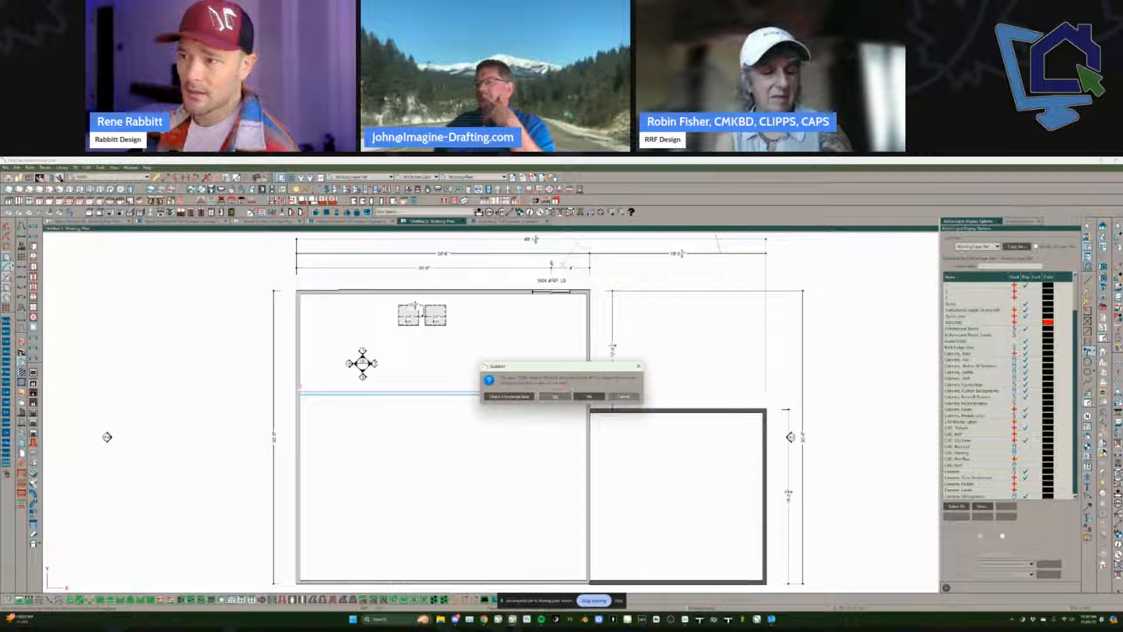
click(556, 397)
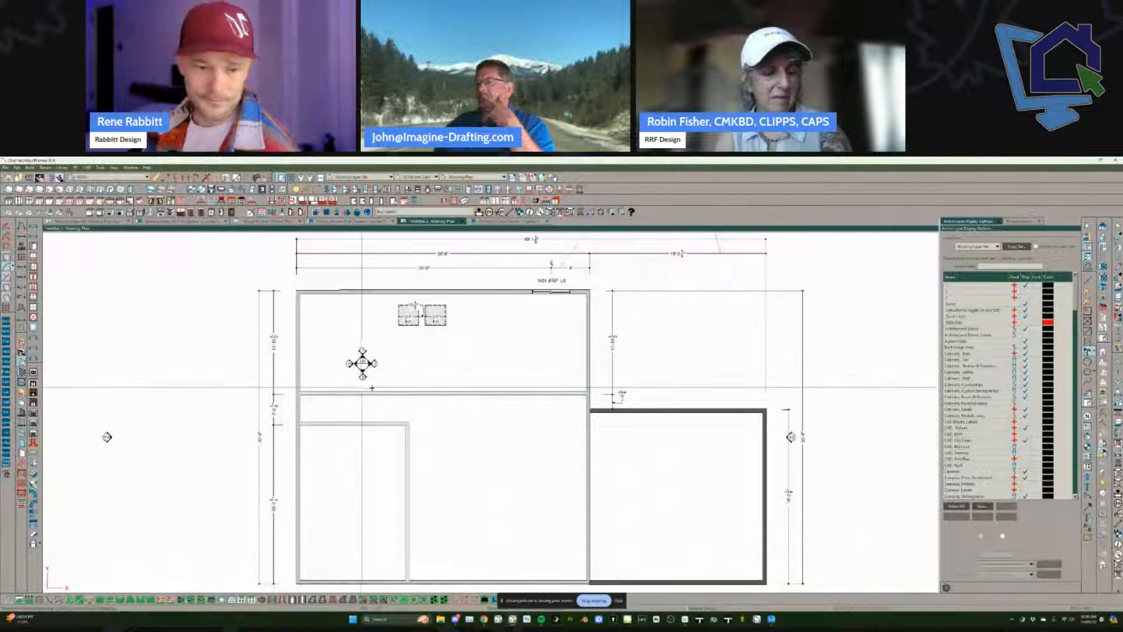
Step: Select the new horizontal interior wall spanning the main room
scroll(465, 390, up, 2)
scroll(465, 390, up, 1)
click(462, 394)
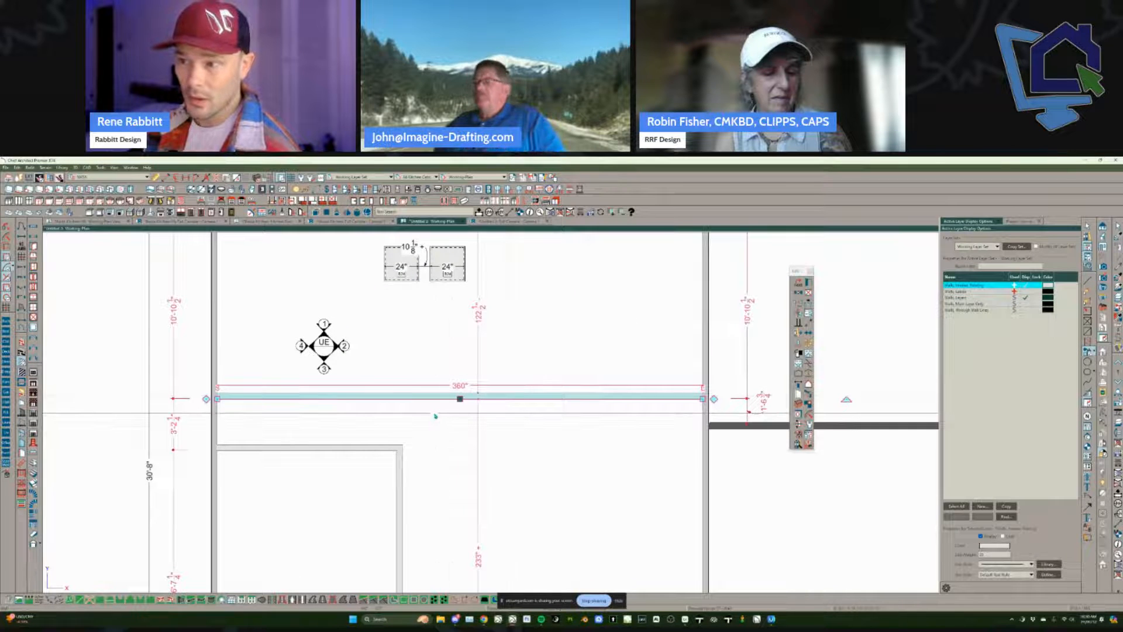
Step: Set the general wall defaults so that walls resize about the inner surface, and close the default settings
scroll(435, 416, up, 2)
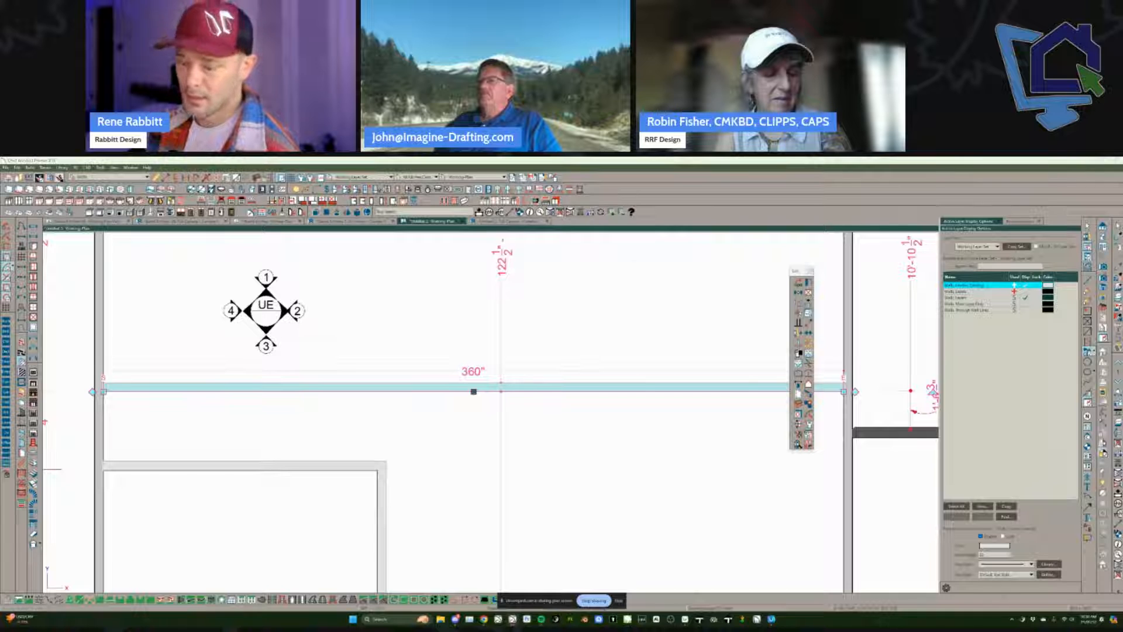
click(301, 178)
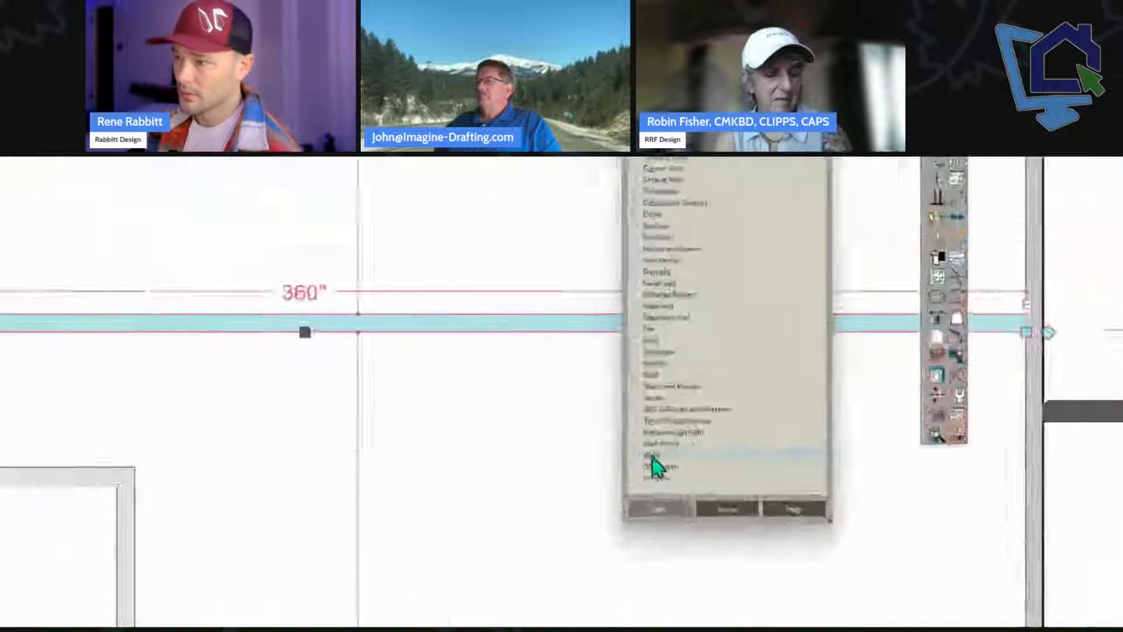
double_click(653, 455)
double_click(674, 473)
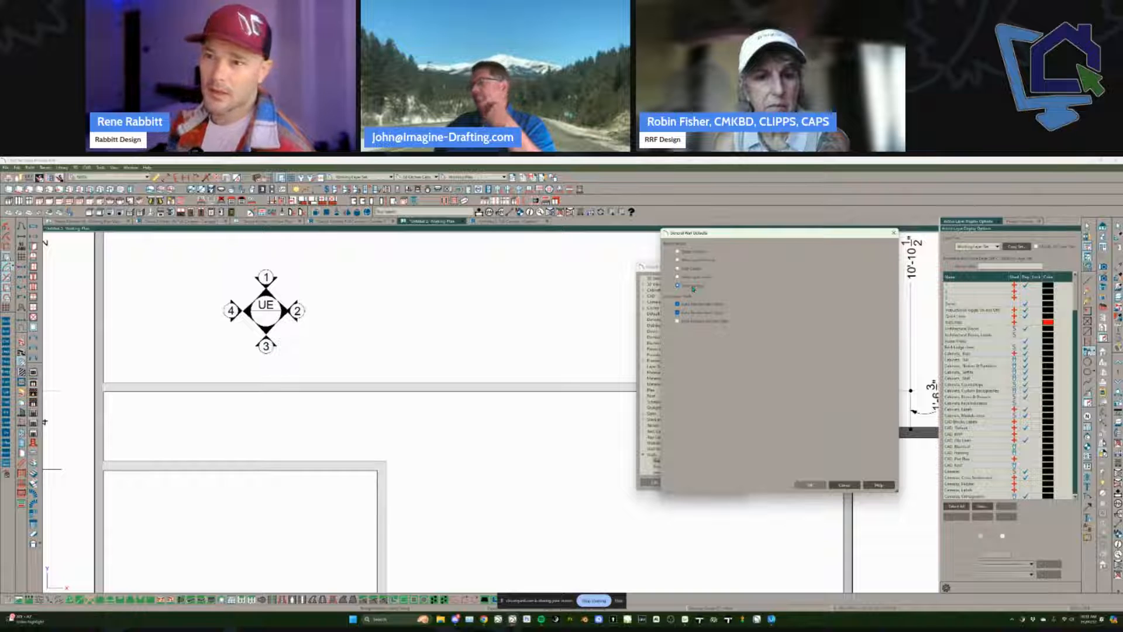
click(810, 485)
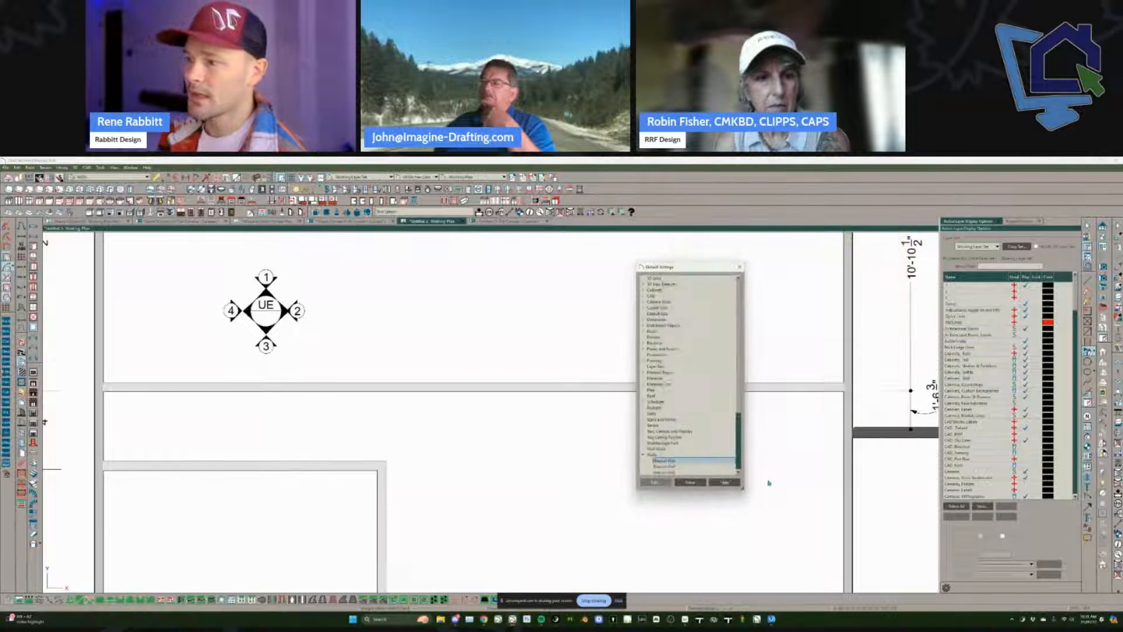
click(687, 483)
Step: Thicken the 312" section of the upper exterior wall by setting its thickness to 5 3/16"+4
scroll(349, 374, down, 3)
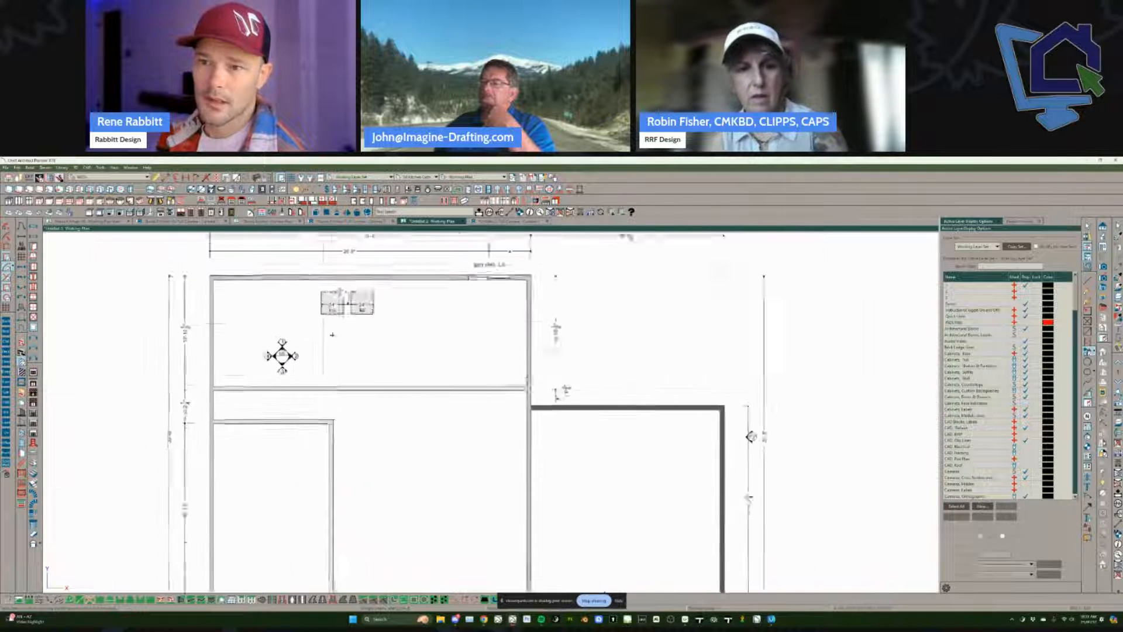
scroll(350, 374, up, 3)
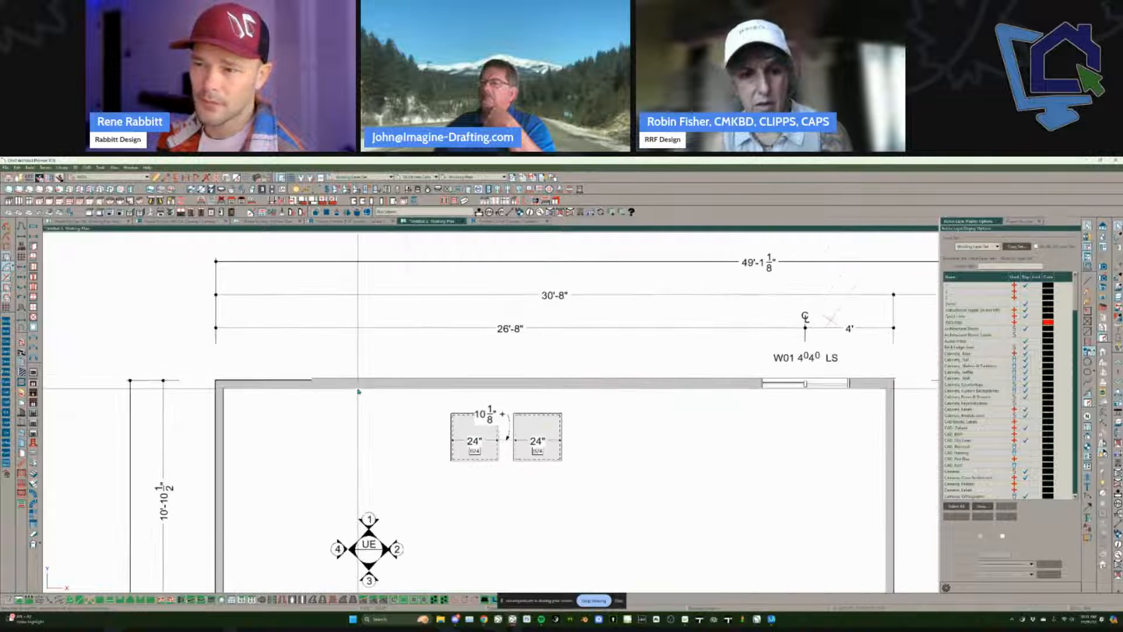
click(337, 382)
scroll(337, 364, up, 1)
scroll(337, 363, up, 1)
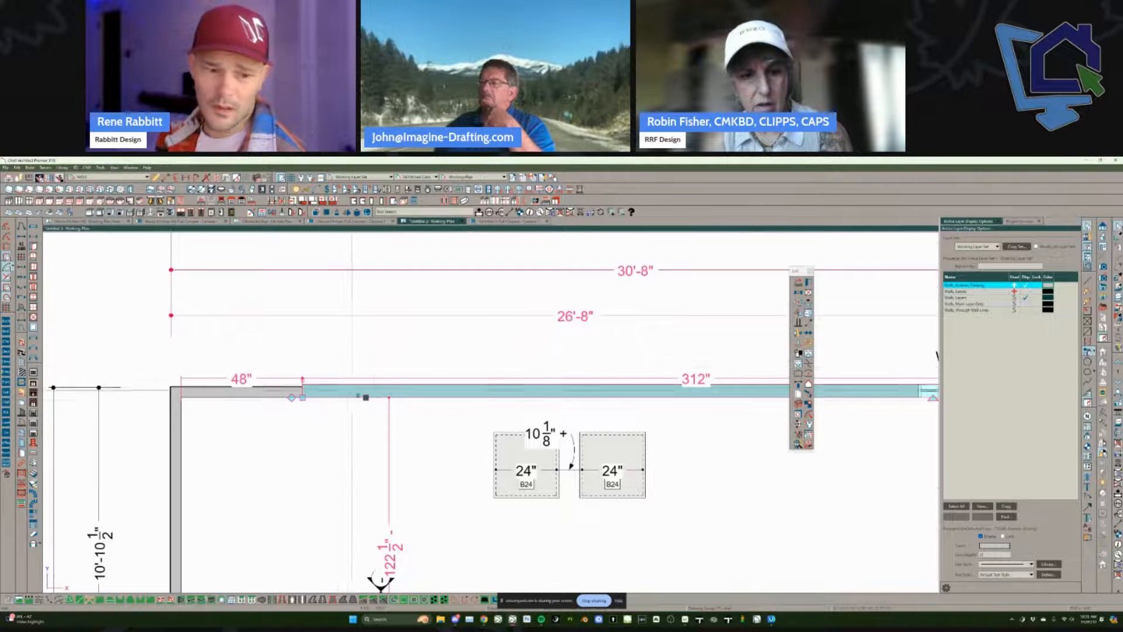
scroll(364, 415, down, 1)
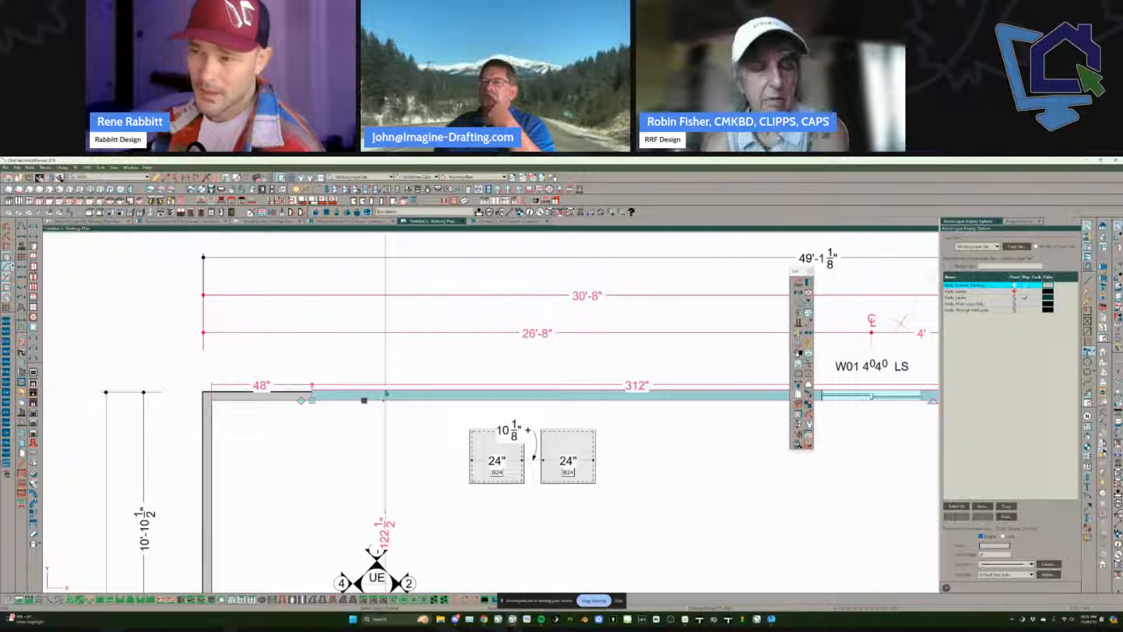
scroll(354, 400, up, 2)
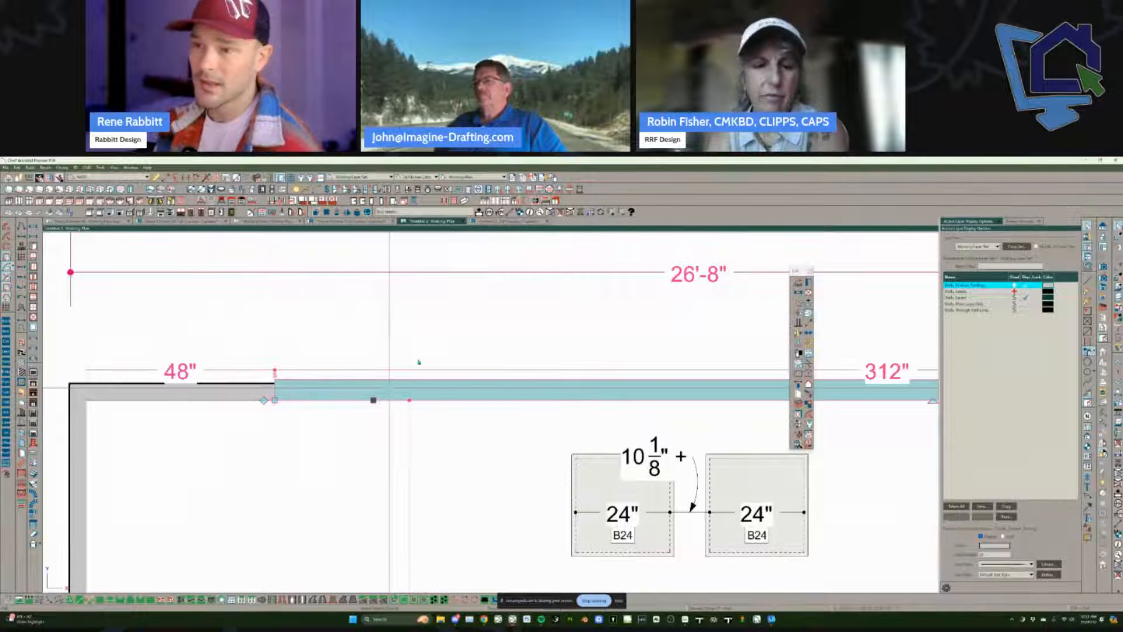
double_click(386, 384)
click(532, 258)
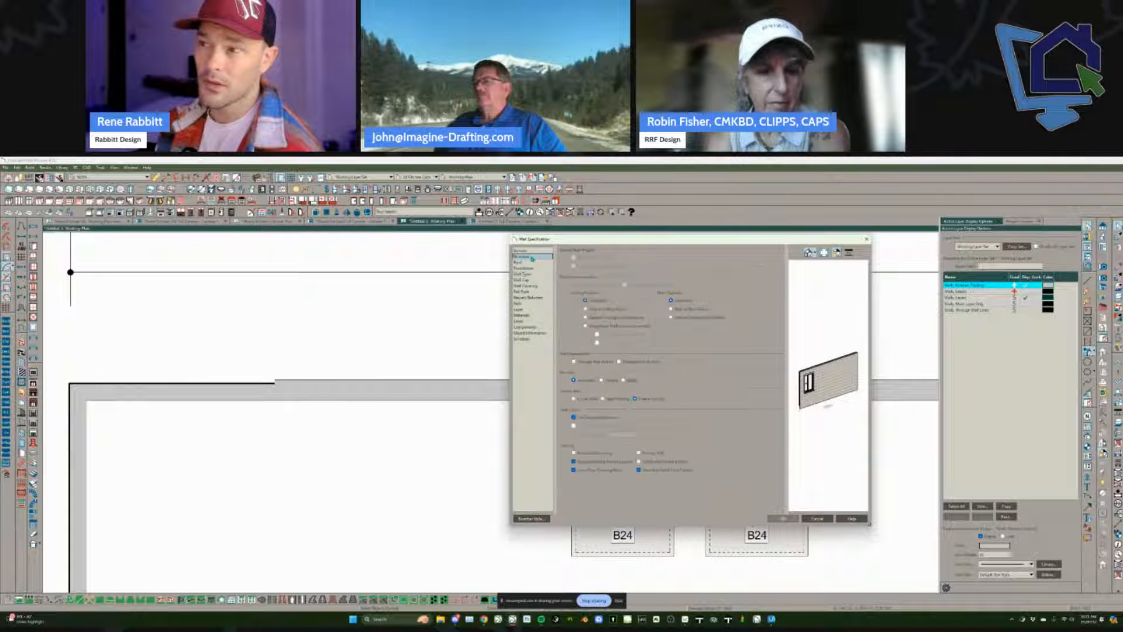
click(530, 251)
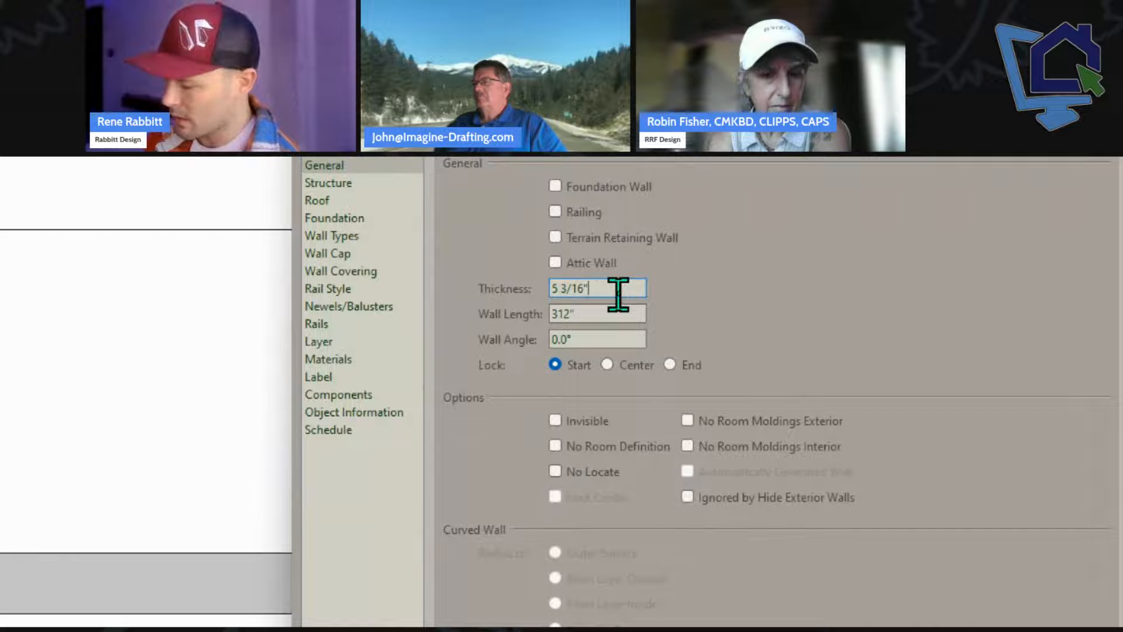
text(+4)
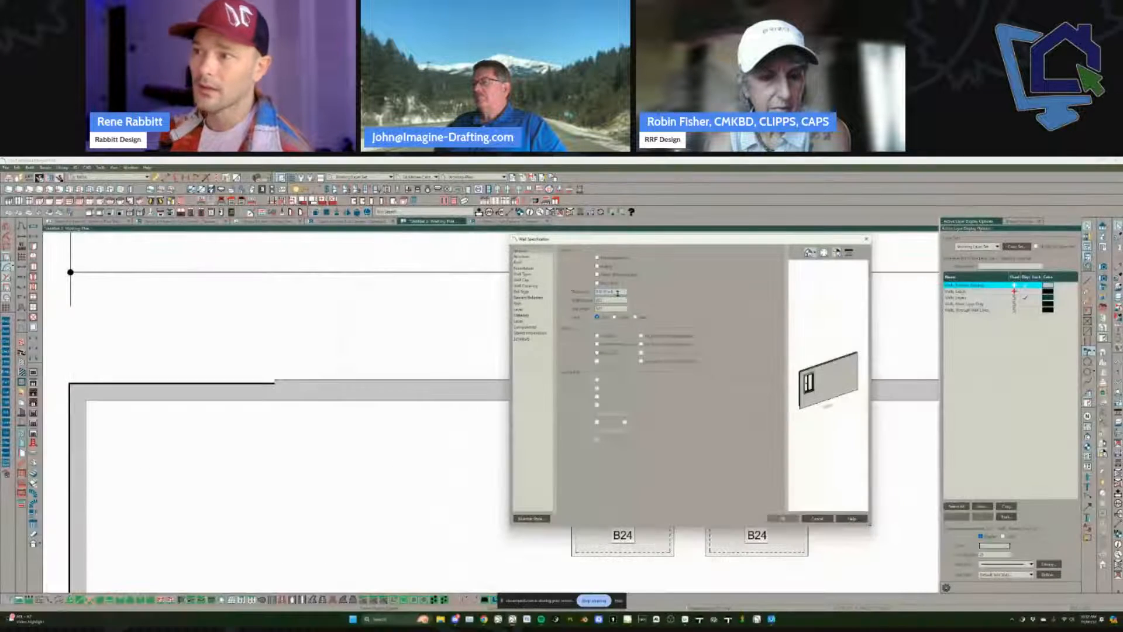
key(Return)
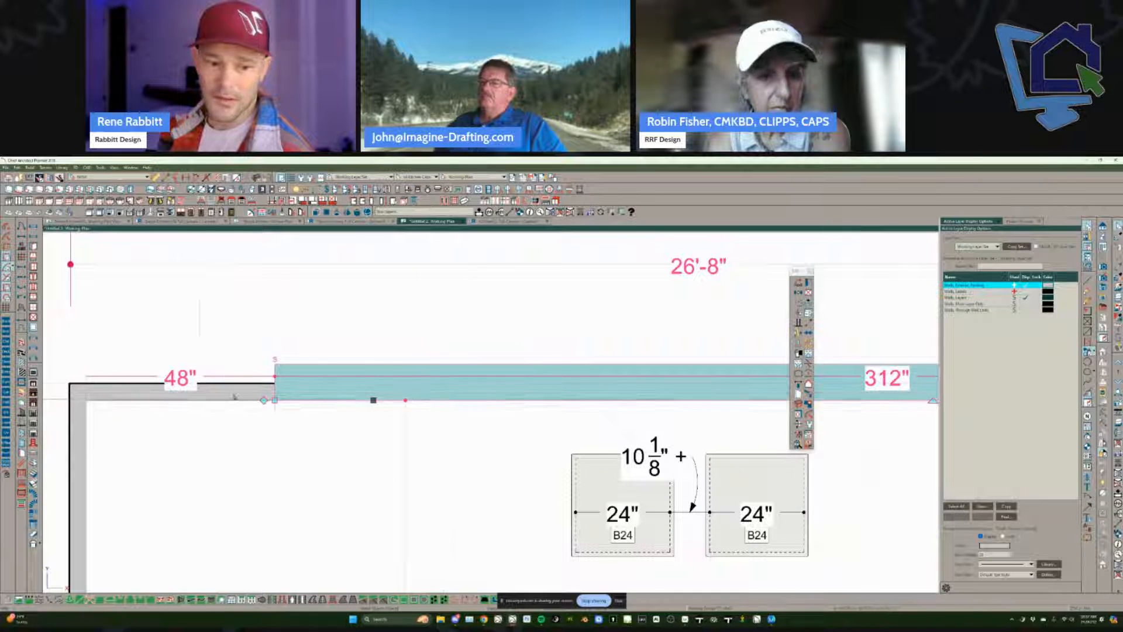
Step: Place a 2668 hinged door near the right end of the 360" interior wall and move its label above the opening
scroll(348, 397, down, 5)
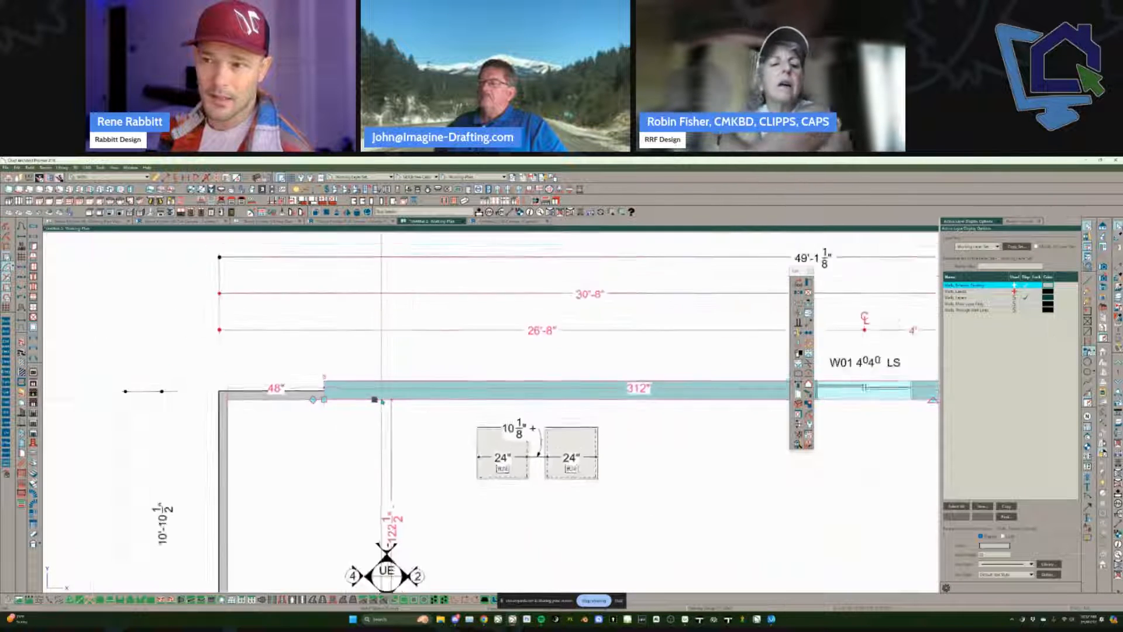
scroll(421, 431, down, 4)
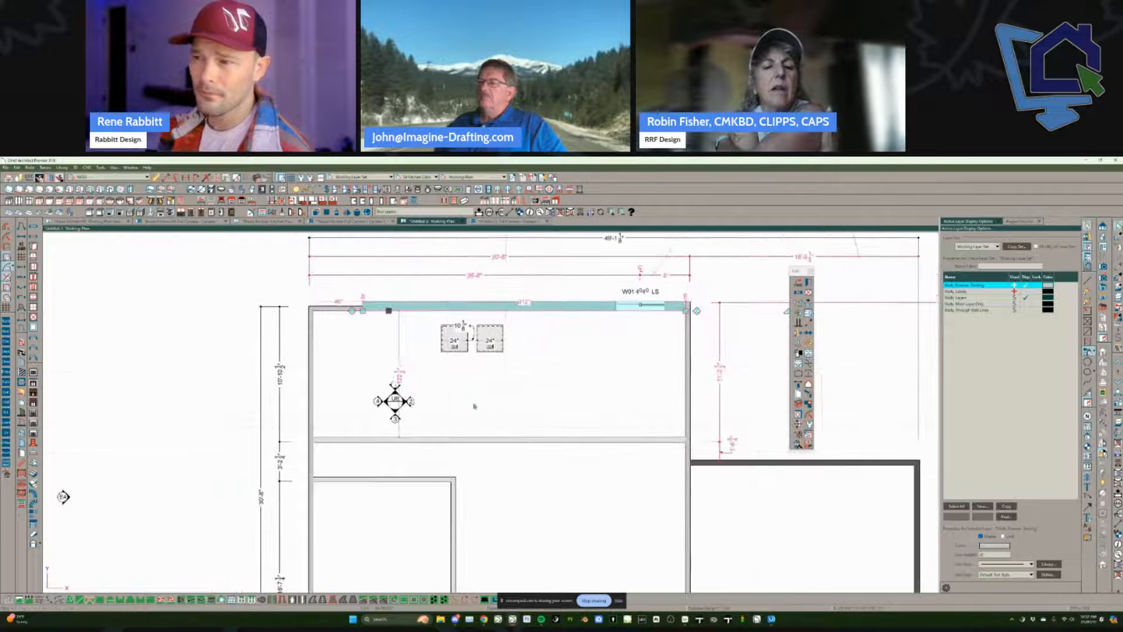
click(517, 439)
scroll(517, 439, up, 5)
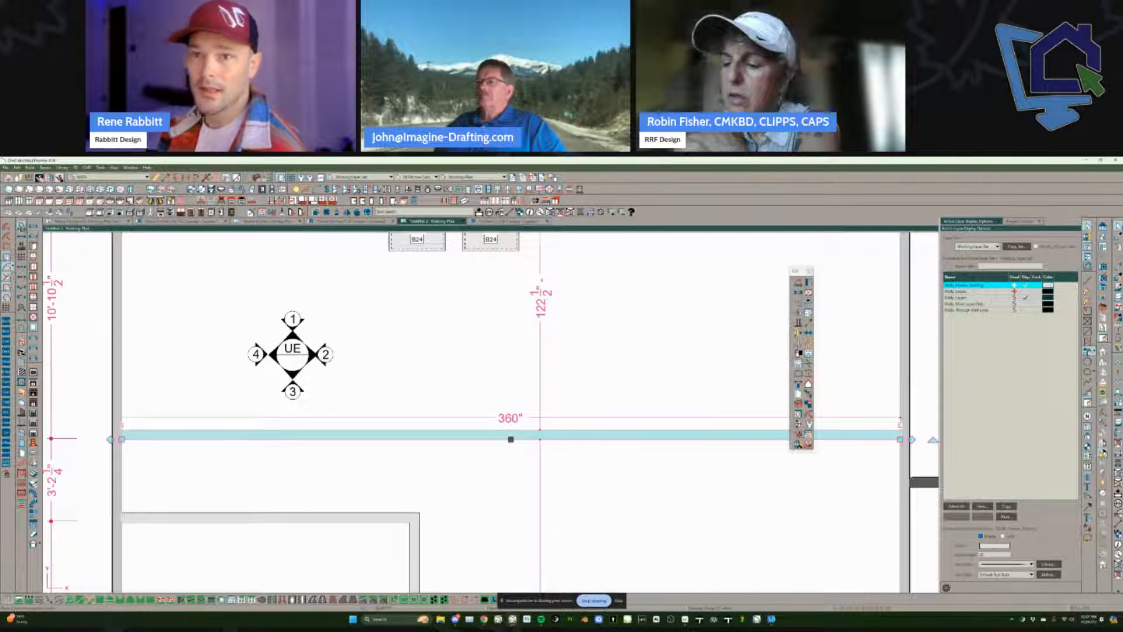
click(23, 226)
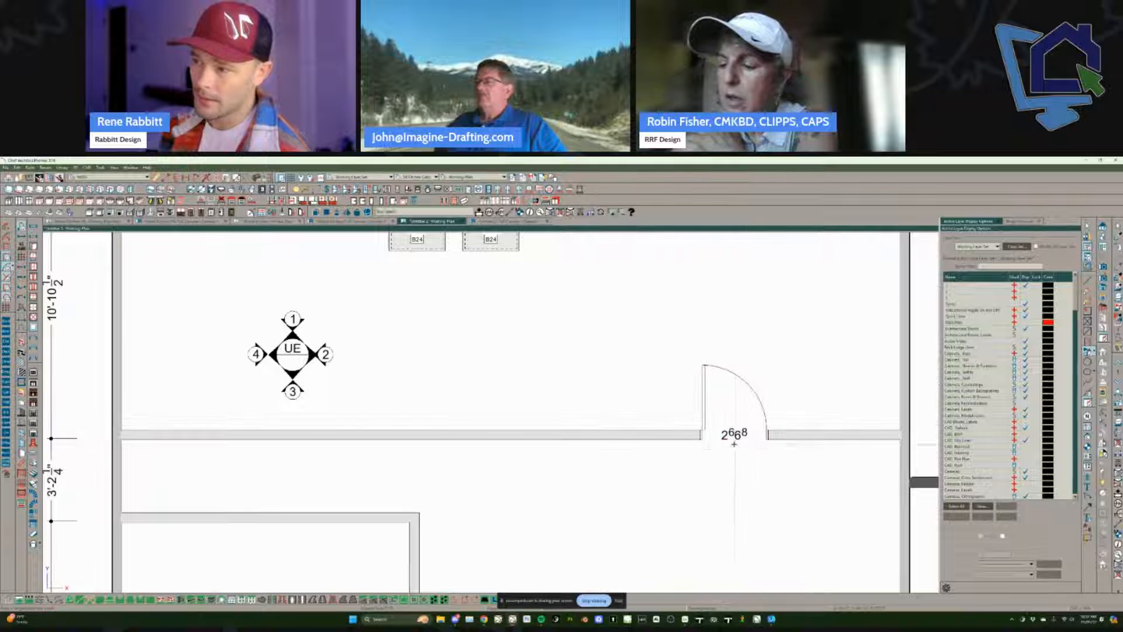
click(735, 433)
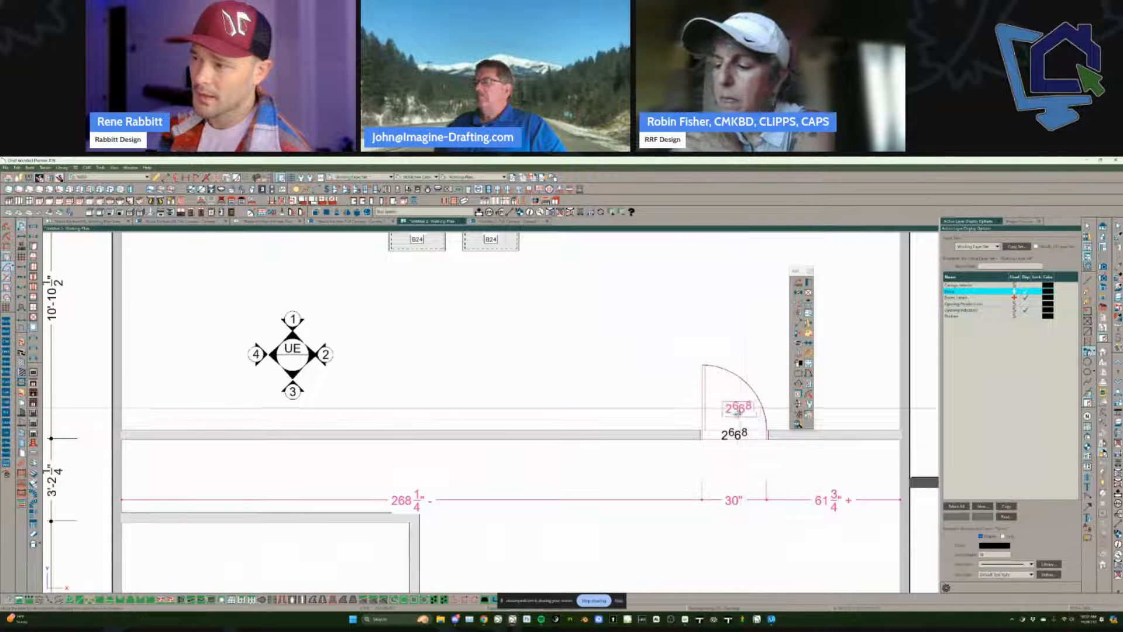
click(692, 474)
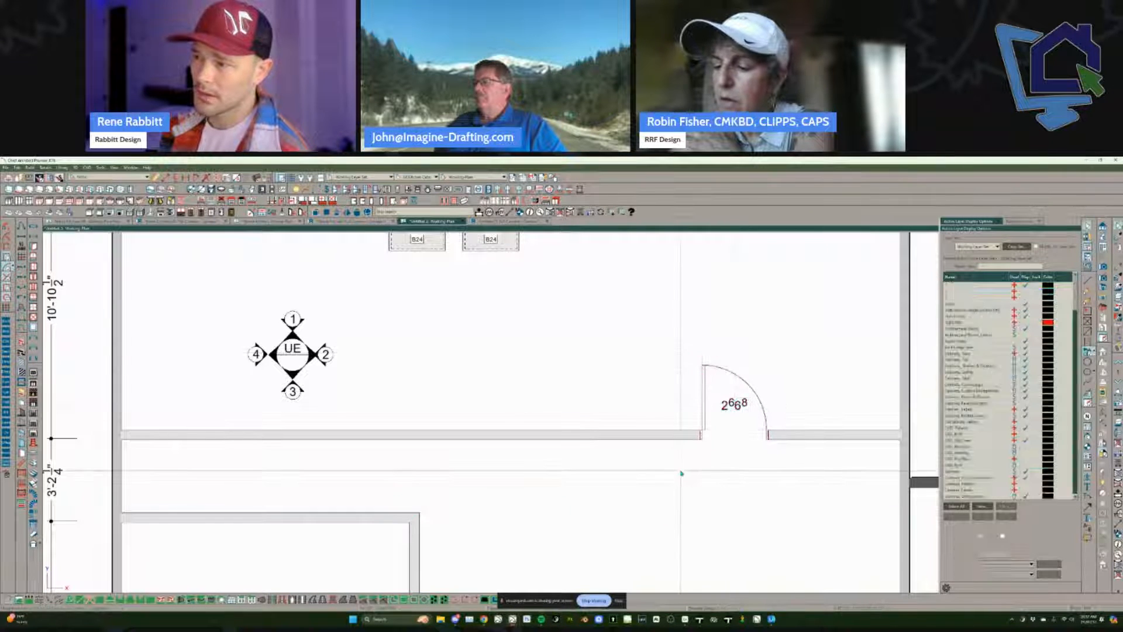
Step: Reverse the layers of the 360" interior wall that contains the door
click(628, 438)
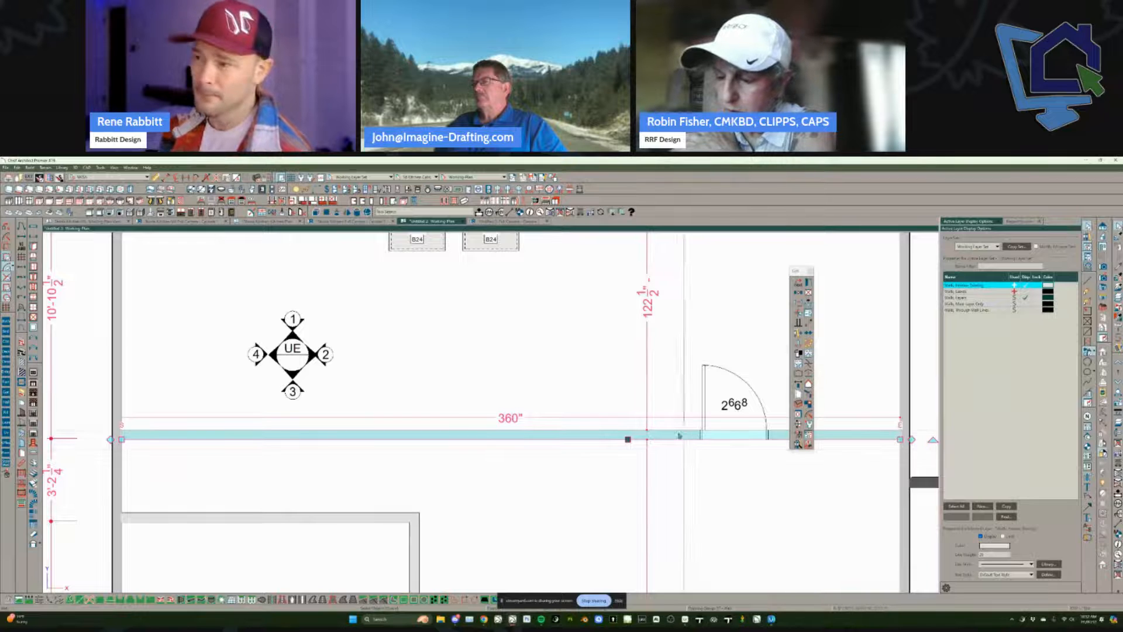
click(678, 437)
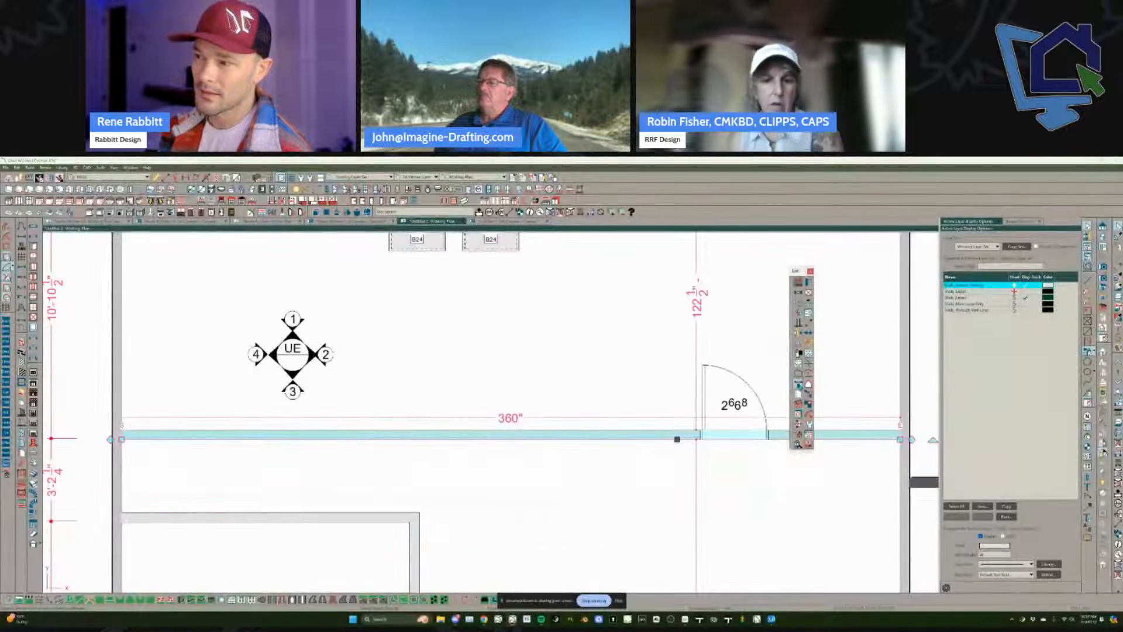
click(802, 398)
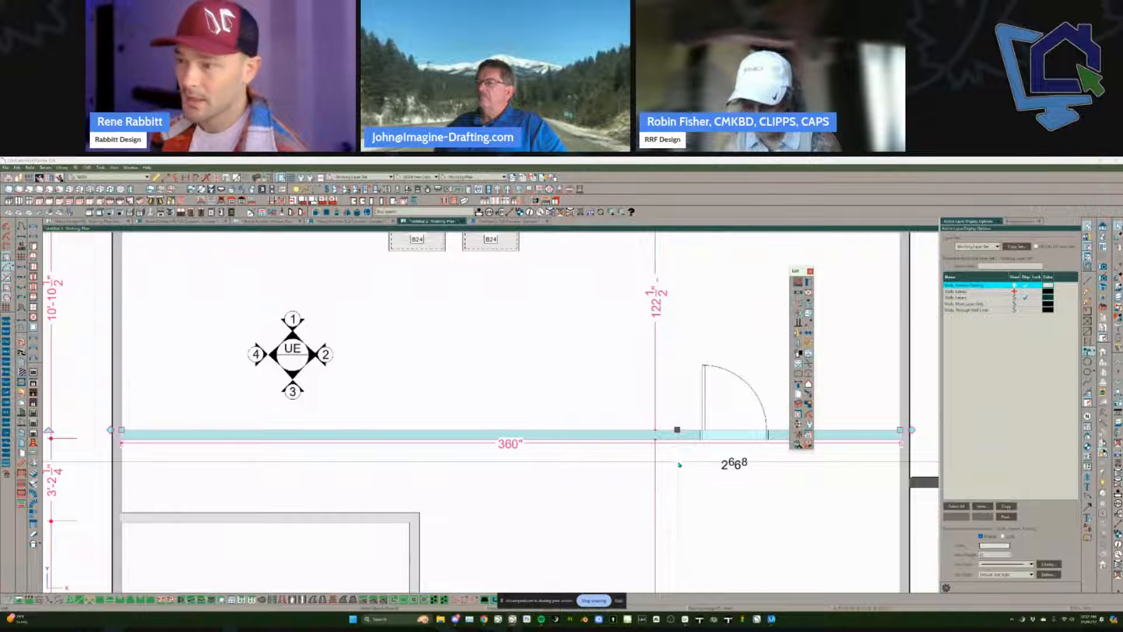
Step: Examine the exterior and interior sides of the interior wall in an enlarged, rotated Wall Specification preview
double_click(678, 436)
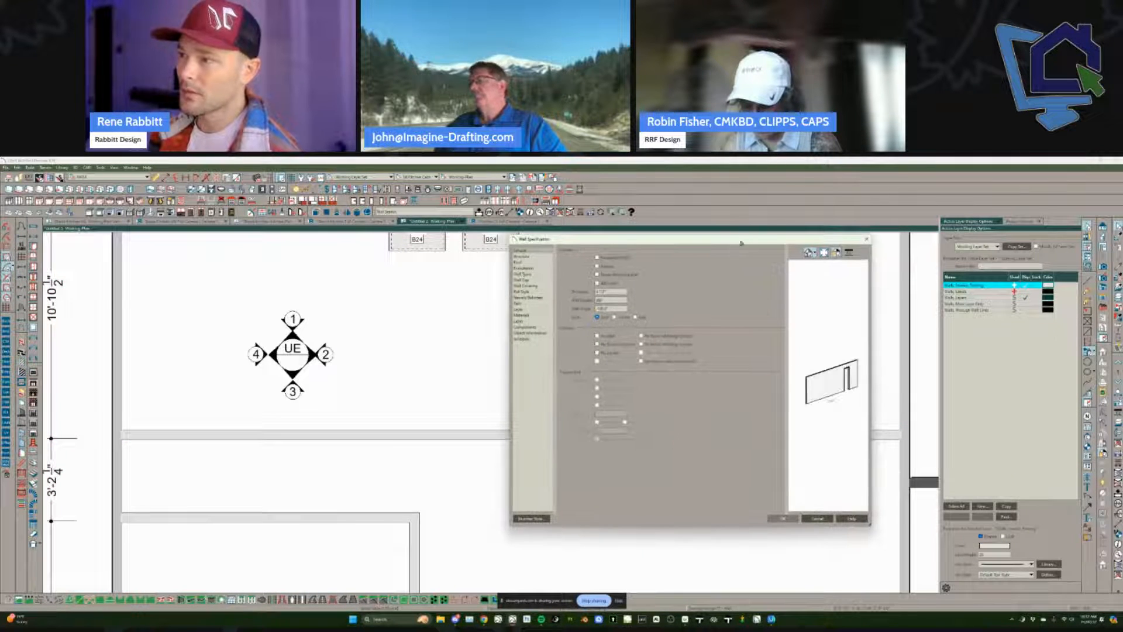
drag(741, 243, 497, 209)
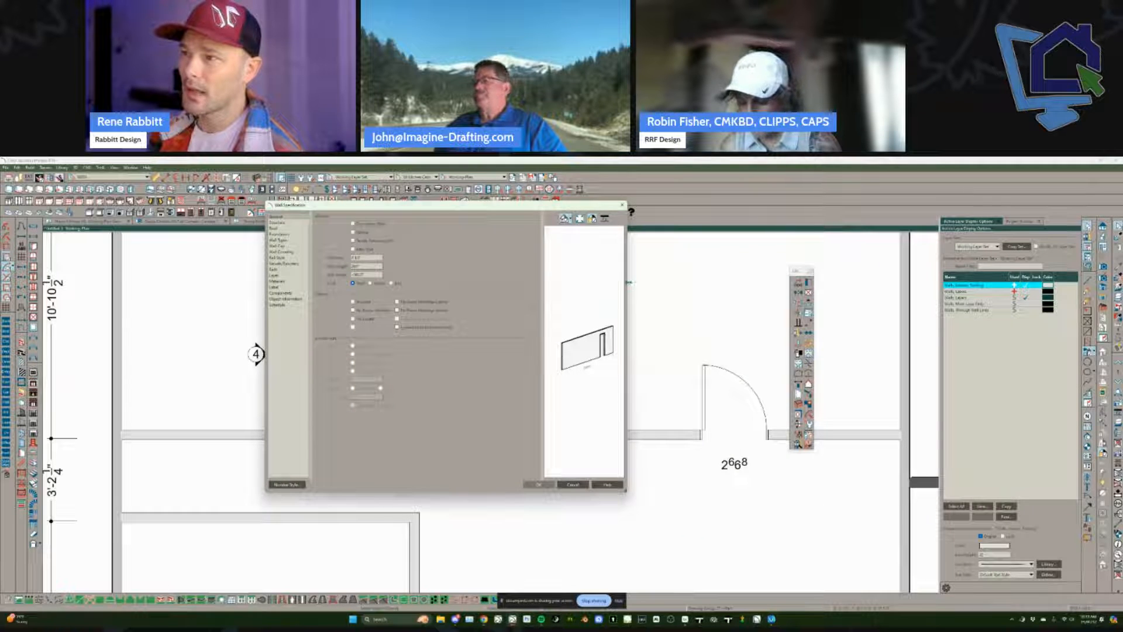
drag(629, 281, 831, 284)
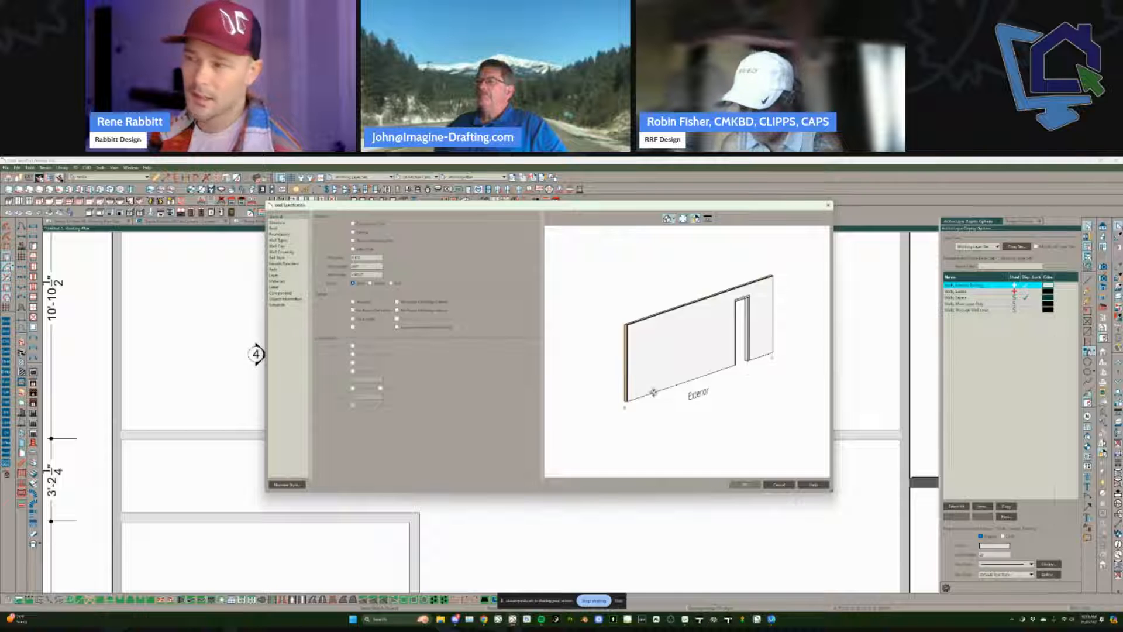
drag(659, 378, 704, 388)
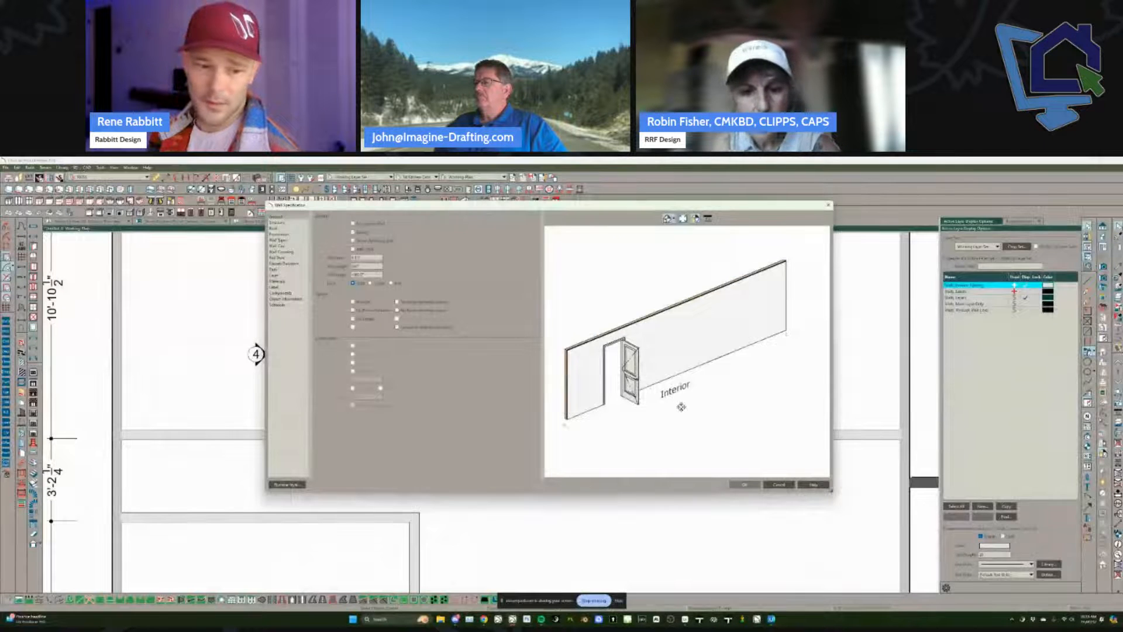
click(744, 486)
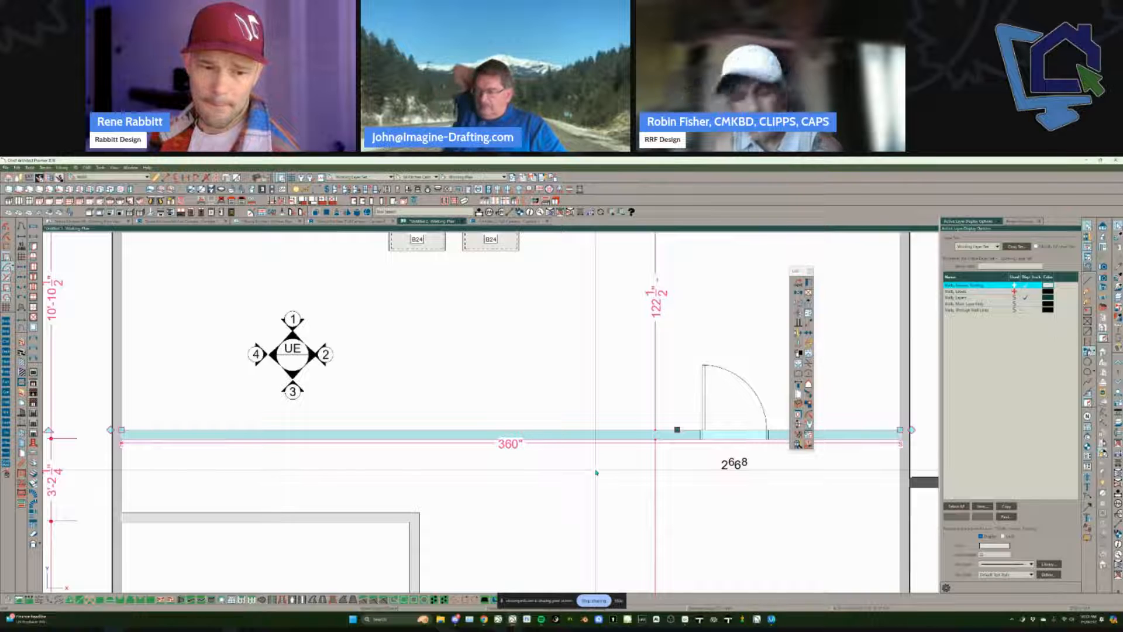
Step: Select the upper room that contains the two 24" base cabinets
scroll(596, 472, down, 1)
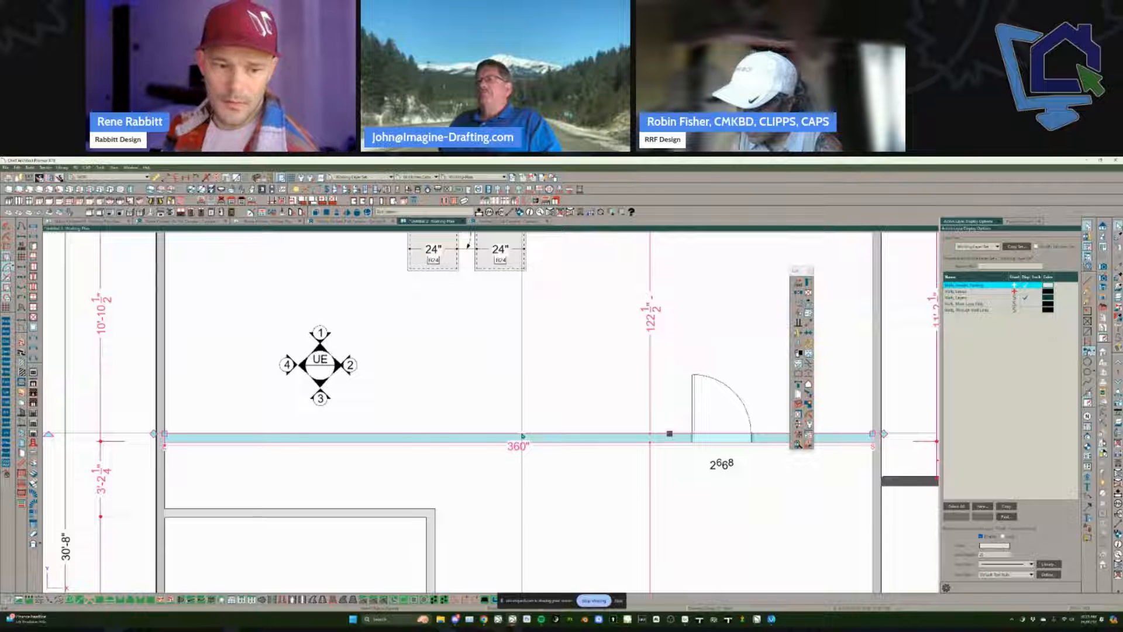
scroll(493, 395, down, 4)
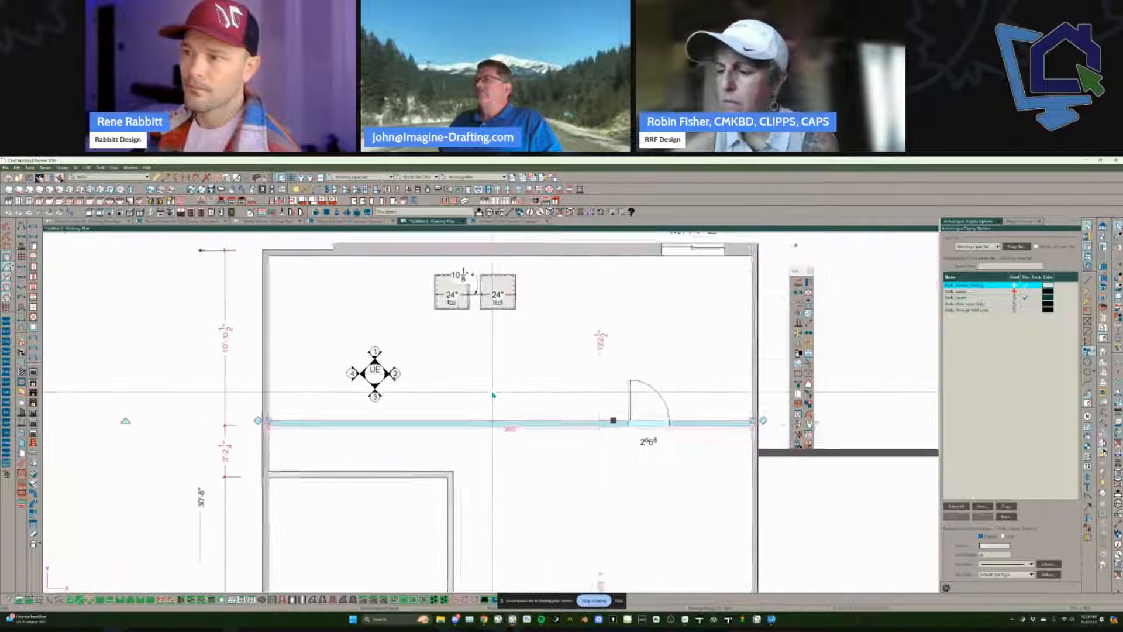
scroll(471, 380, up, 2)
click(471, 380)
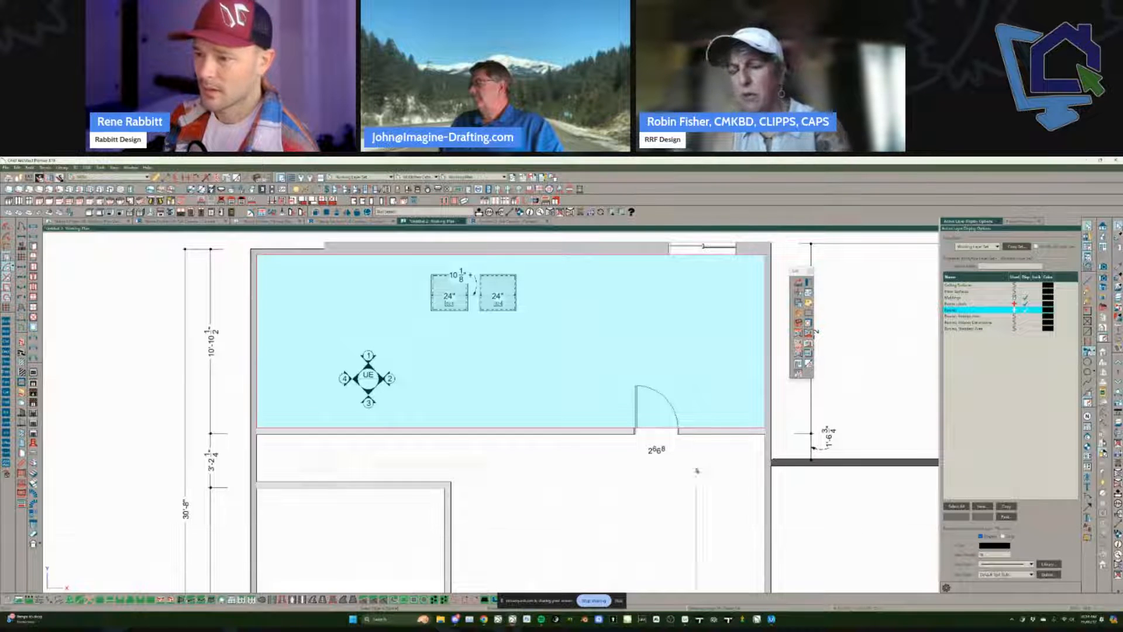
Step: Switch to the web browser, open chiefexperts.com and go to the details page of the 2025 Total Immersion Summit
mouse_move(484, 620)
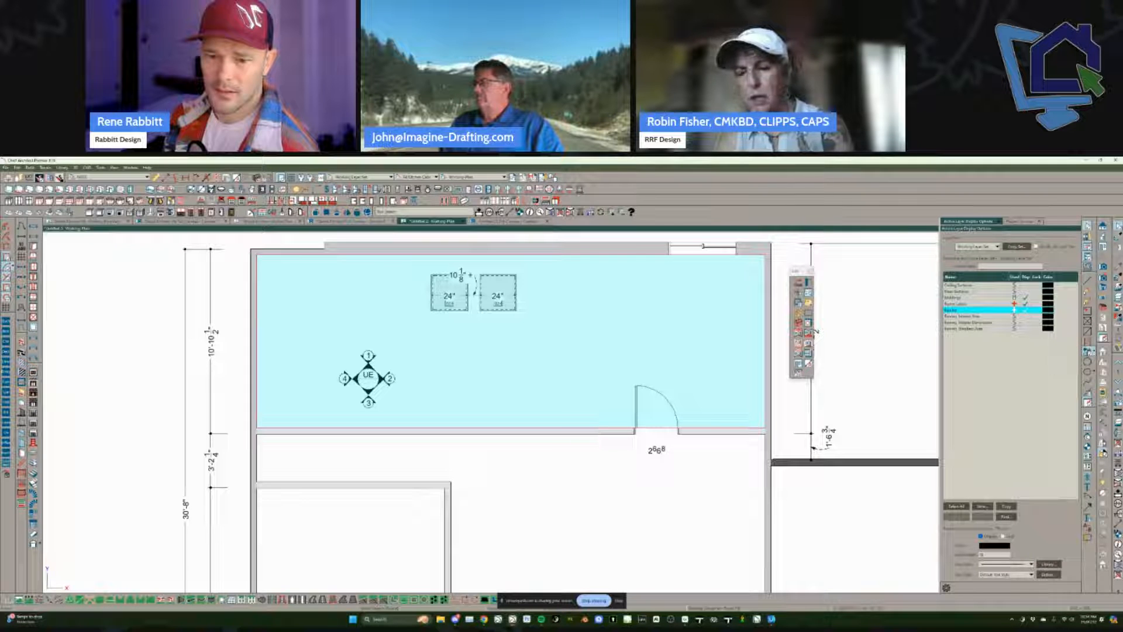
drag(1122, 480, 895, 179)
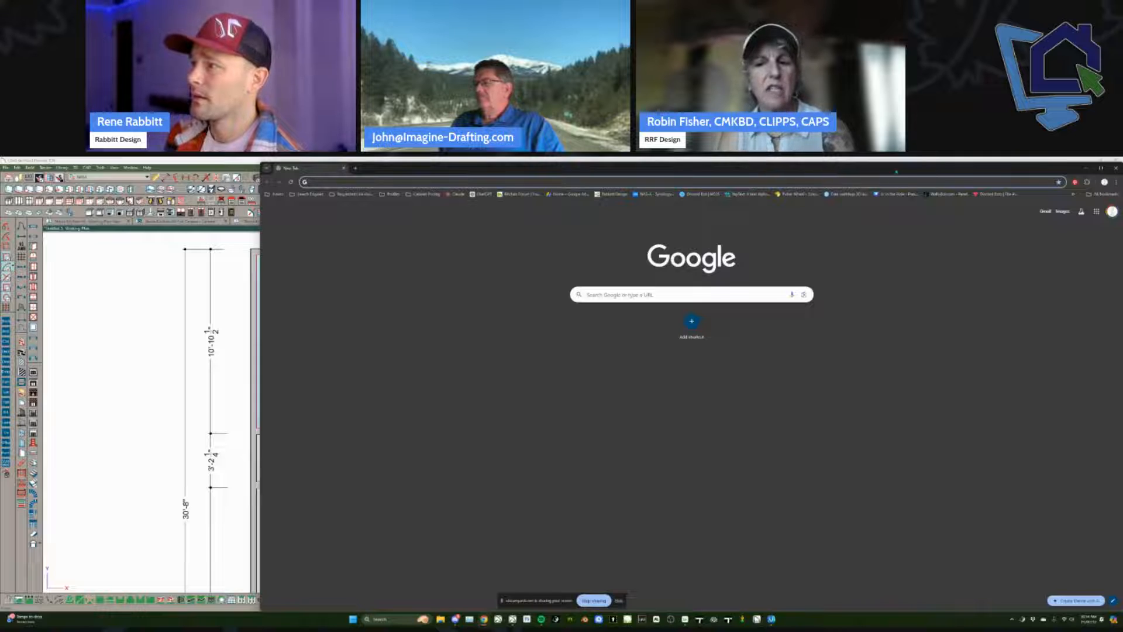
double_click(896, 171)
text(chiefexperts)
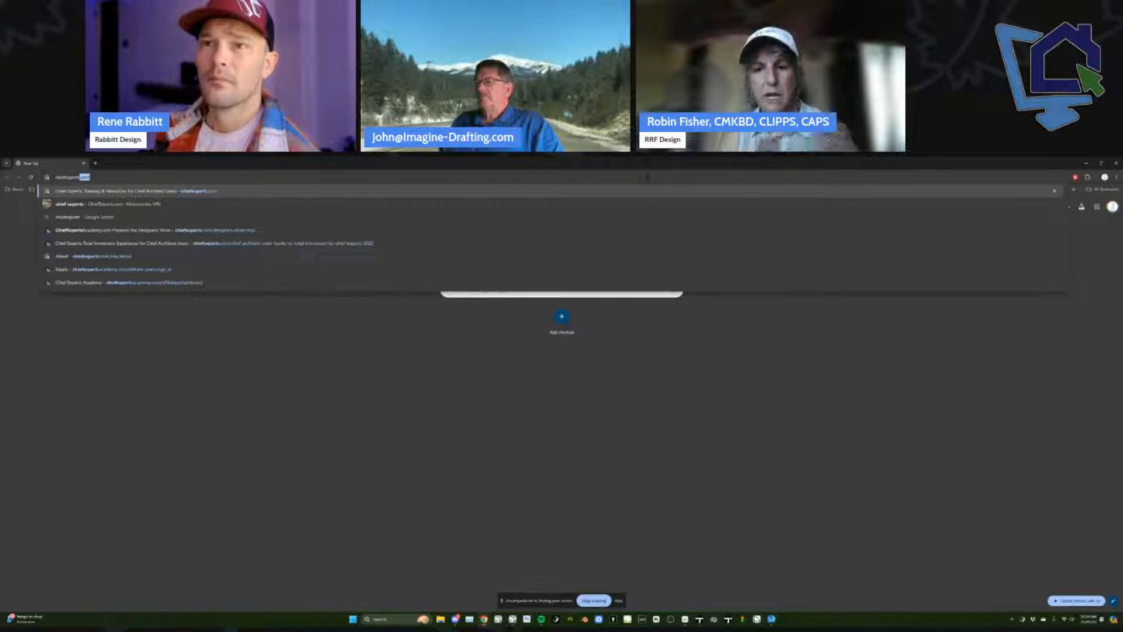
key(Return)
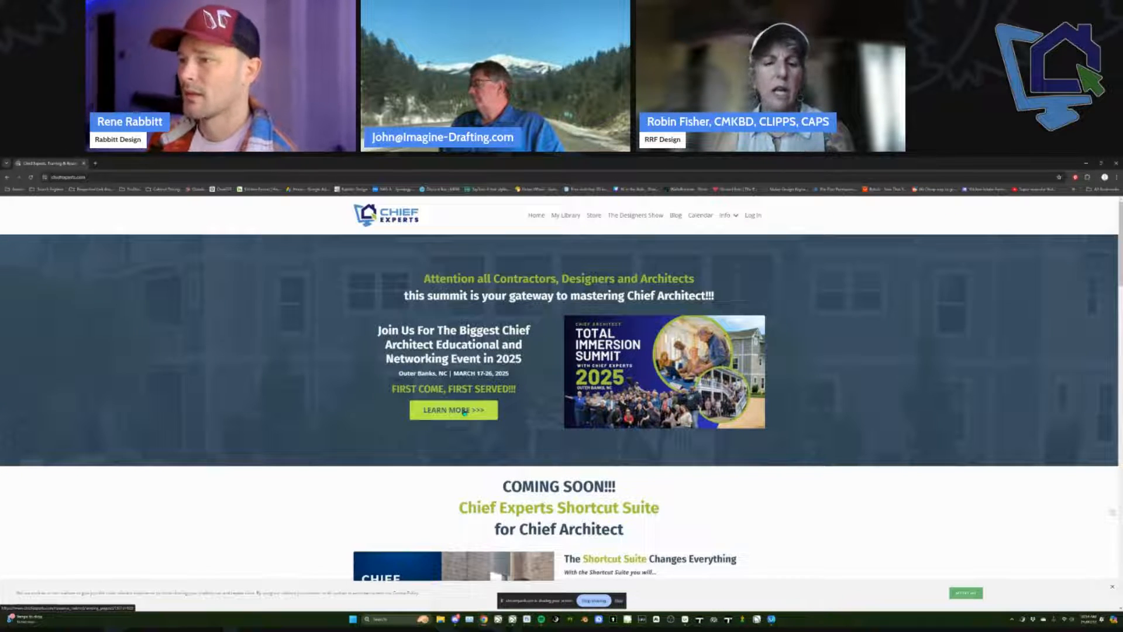
click(464, 410)
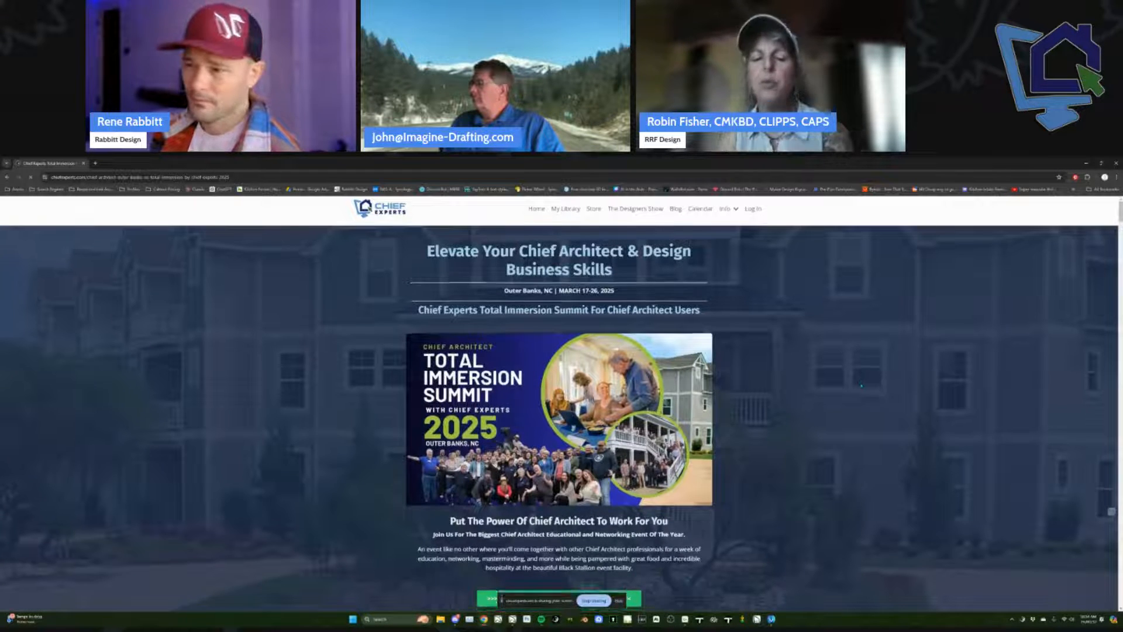
Step: Look through the 2025 Total Immersion Summit page down to the instructor profiles
scroll(861, 386, down, 10)
scroll(838, 400, down, 10)
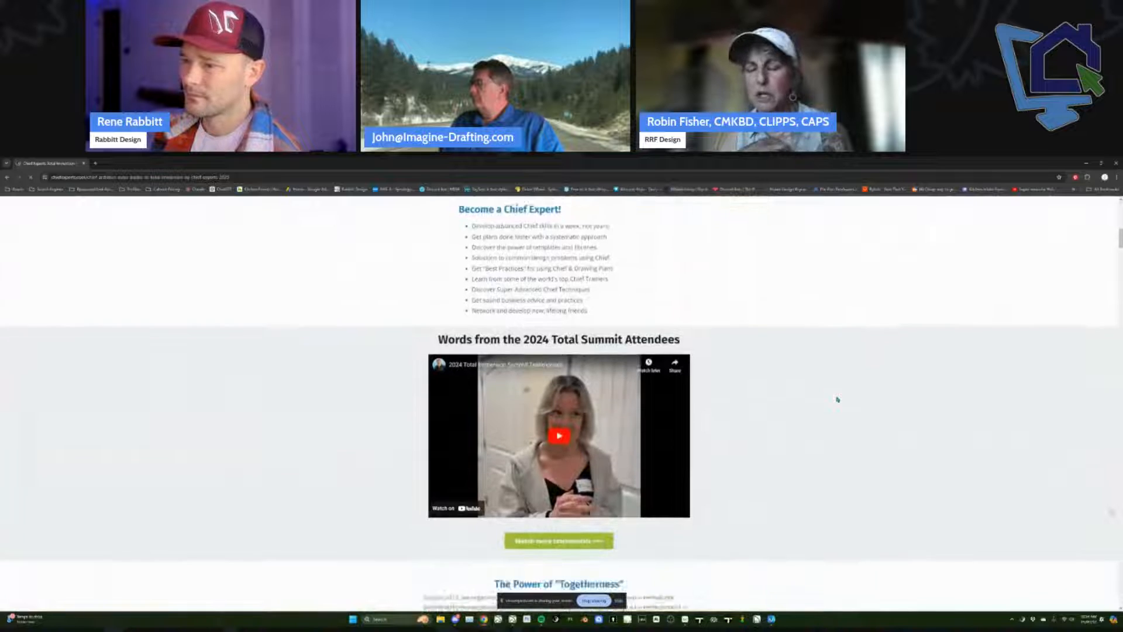
scroll(837, 400, down, 7)
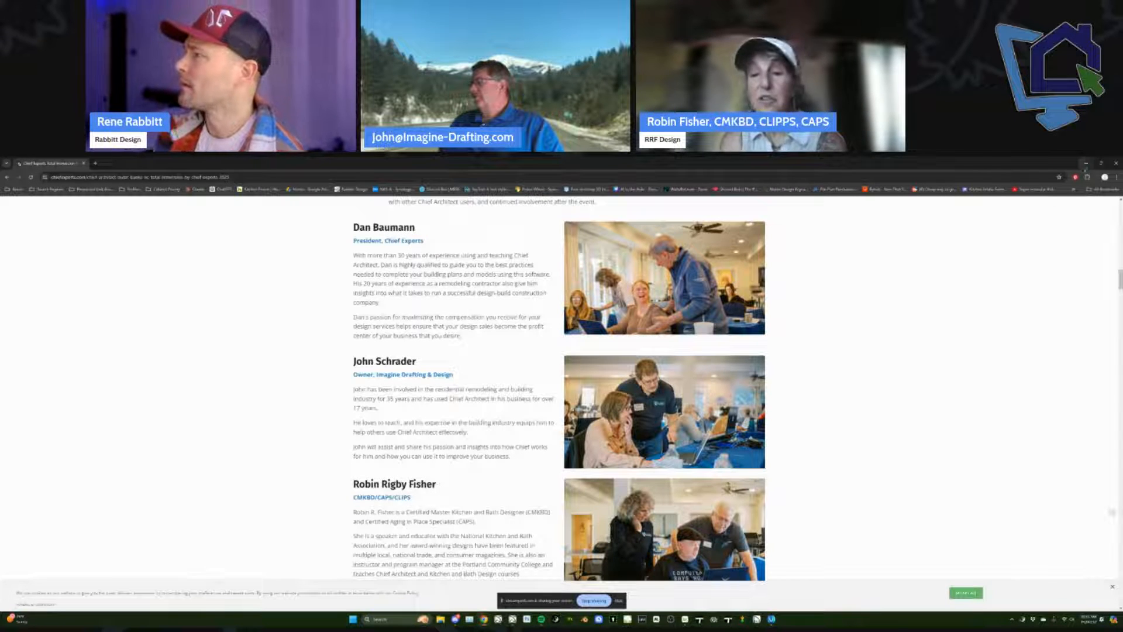
Step: Switch back to Chief Architect and select the dimension line across the two 24" base cabinets
key(alt+Tab)
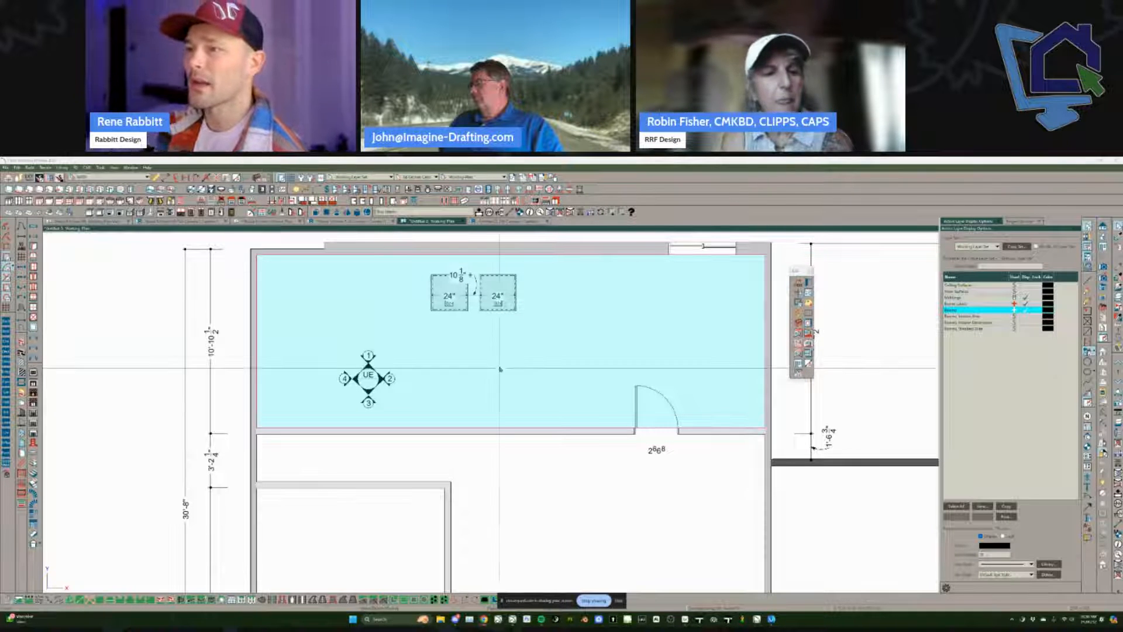
scroll(503, 295, up, 5)
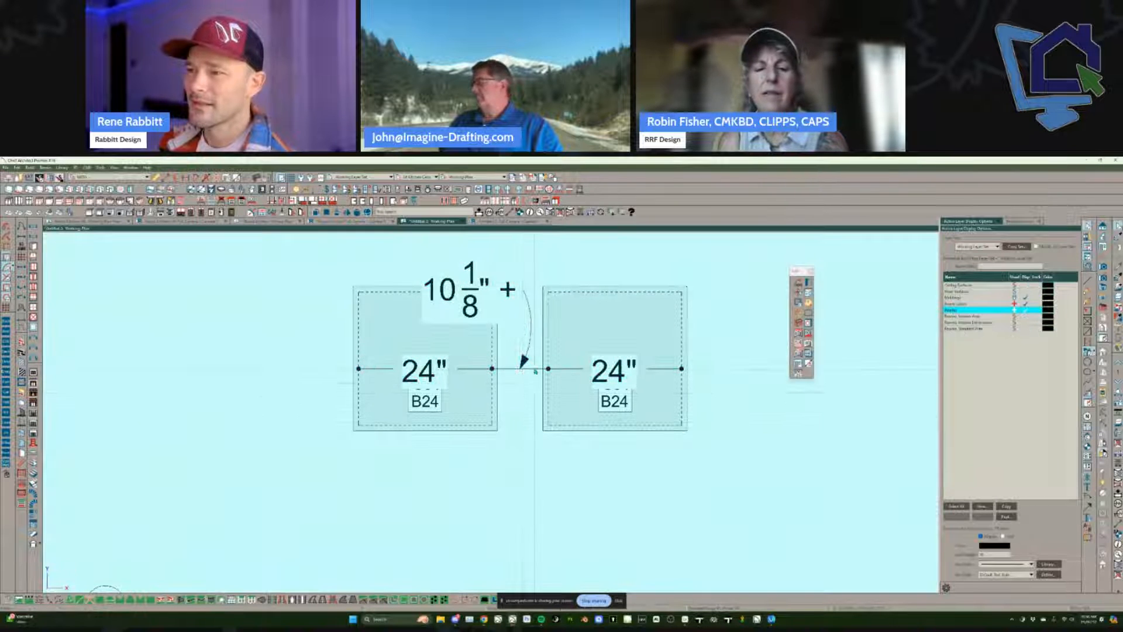
click(535, 371)
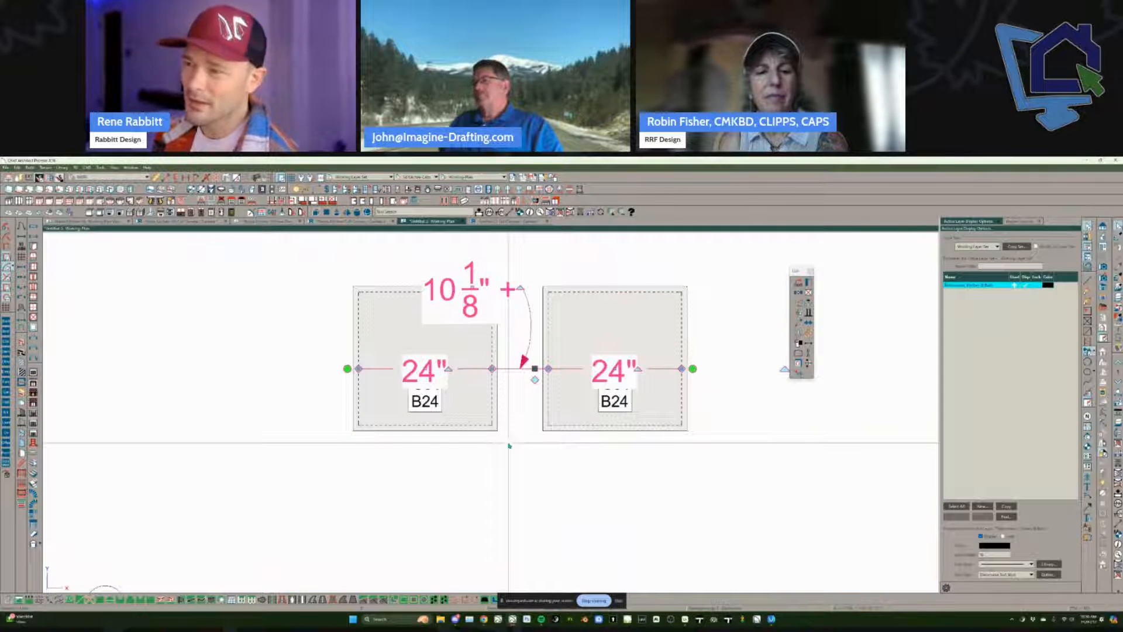
scroll(509, 446, down, 5)
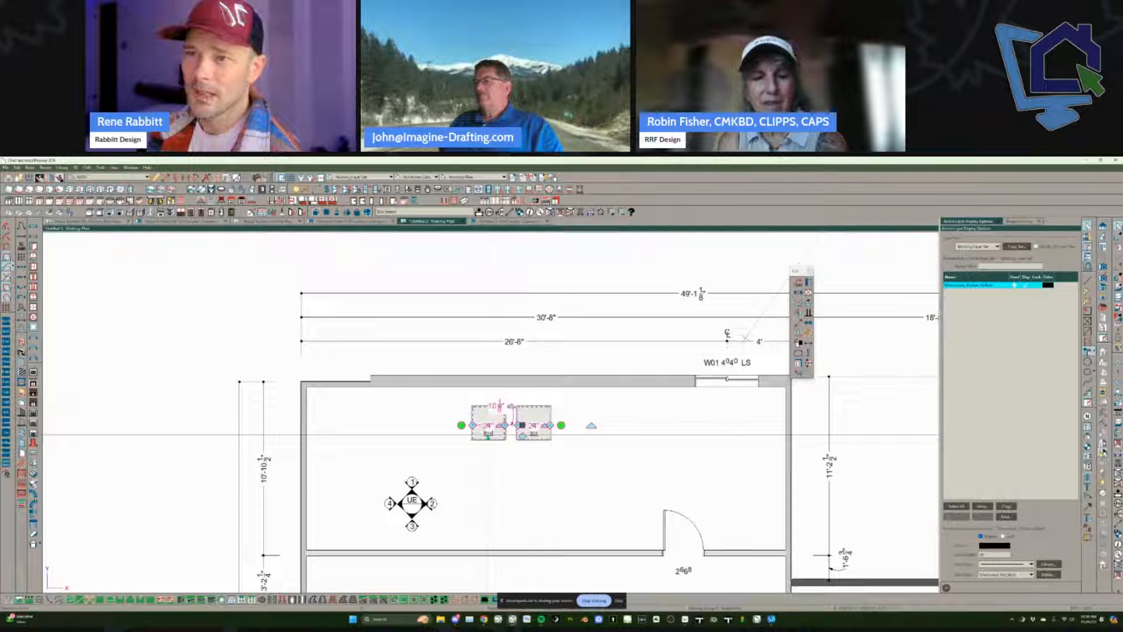
scroll(488, 436, up, 4)
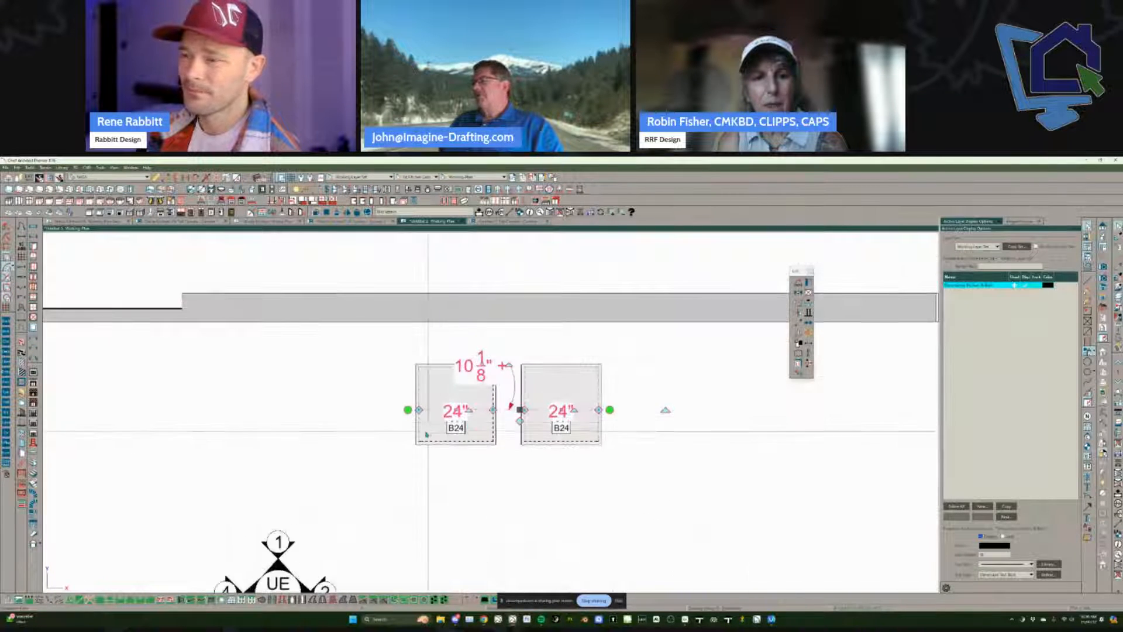
scroll(488, 392, up, 2)
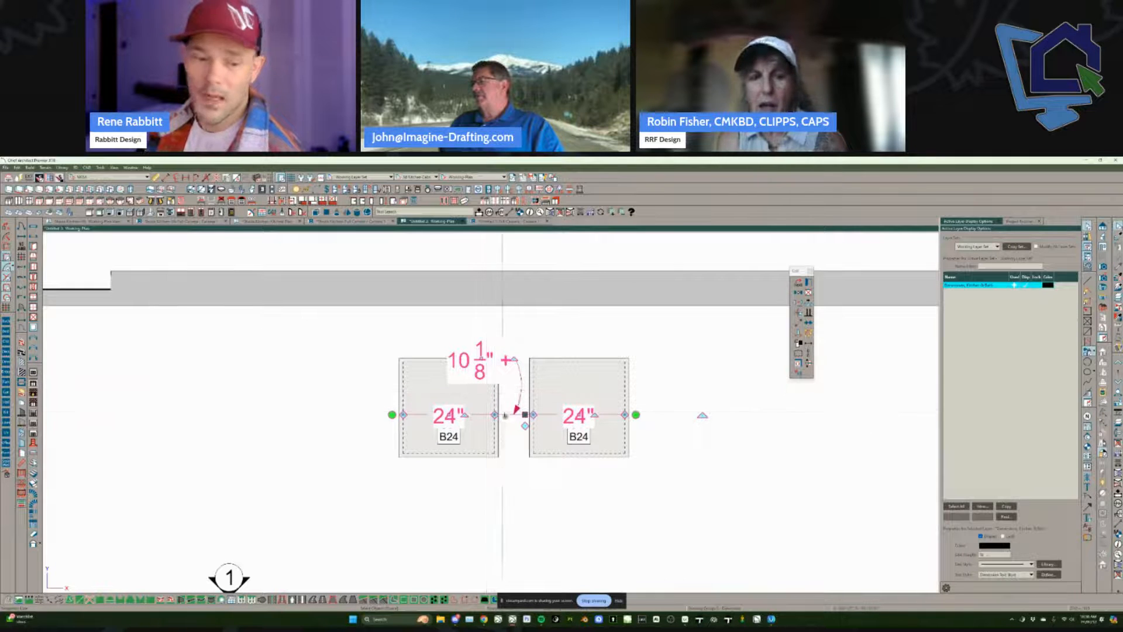
scroll(538, 413, up, 1)
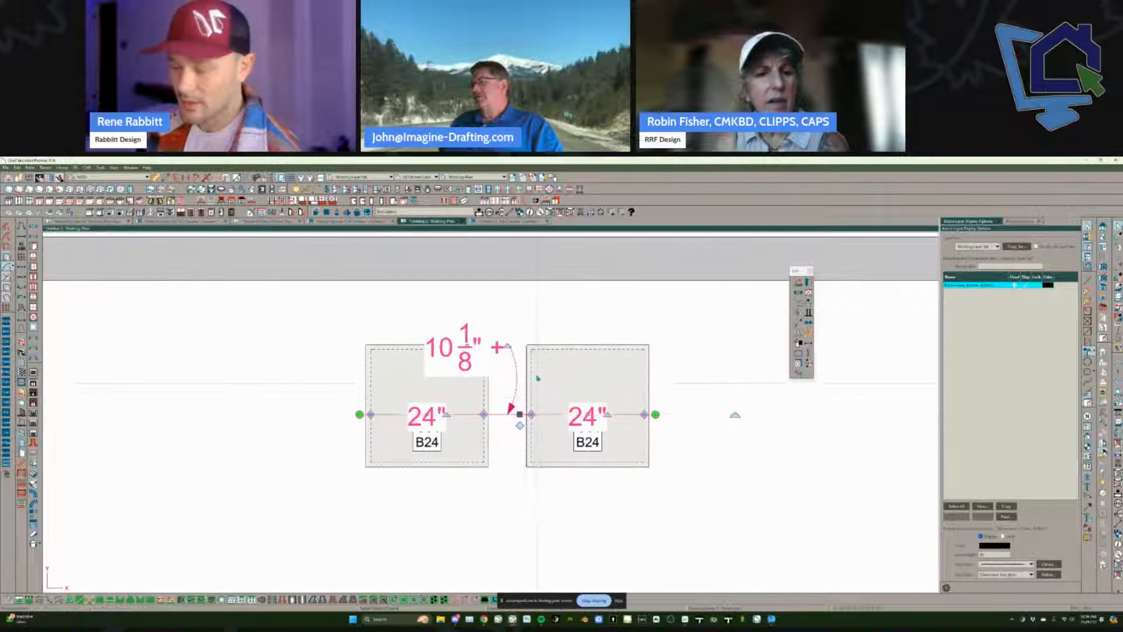
key(ctrl+e)
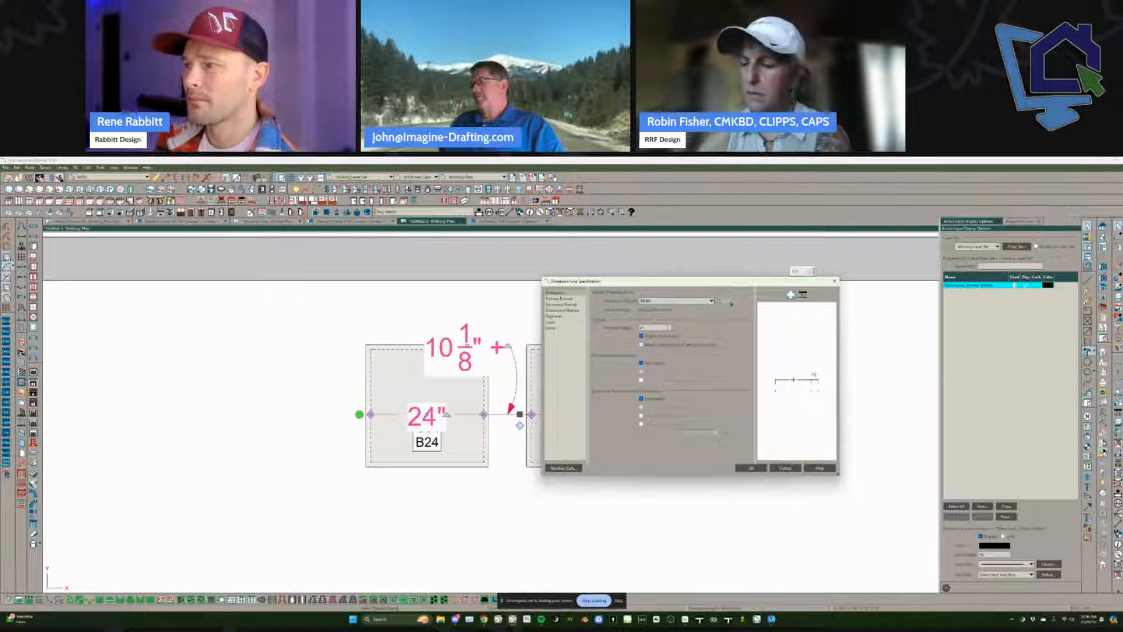
click(729, 302)
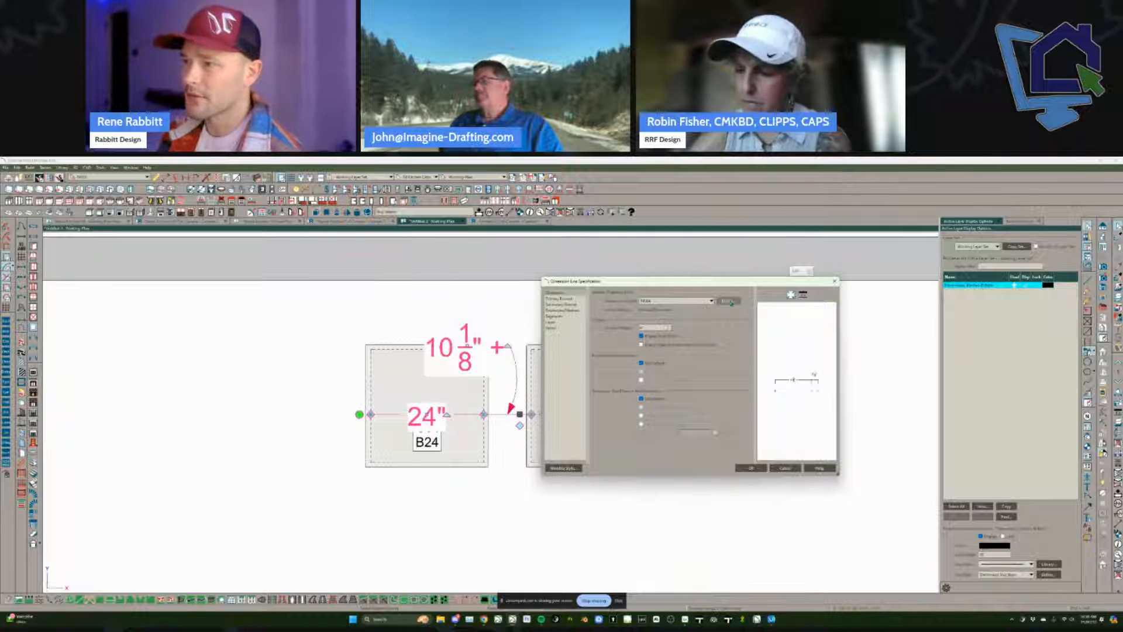
click(822, 530)
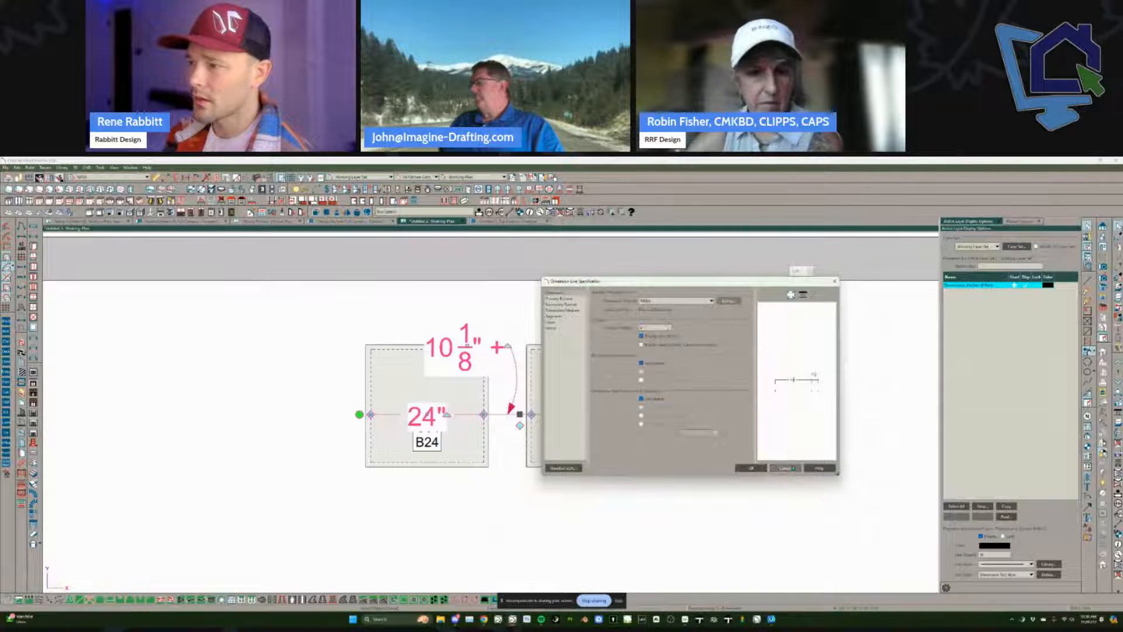
click(785, 469)
Step: Review the Leader Style options in the setup of the Dimension Defaults and close the defaults without changes
click(156, 177)
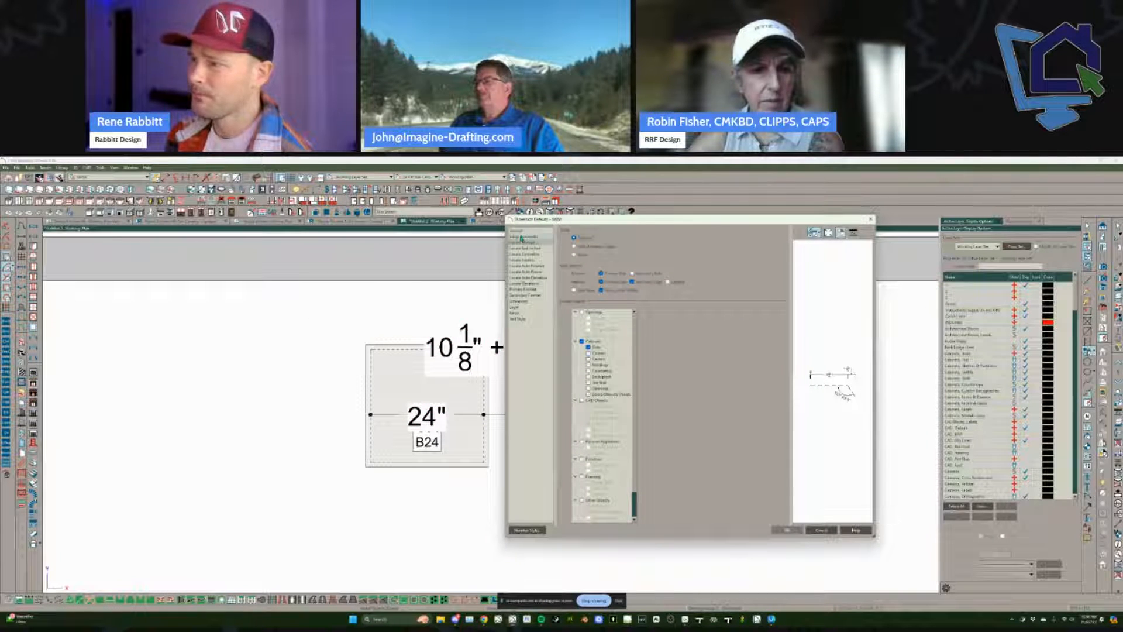
click(517, 234)
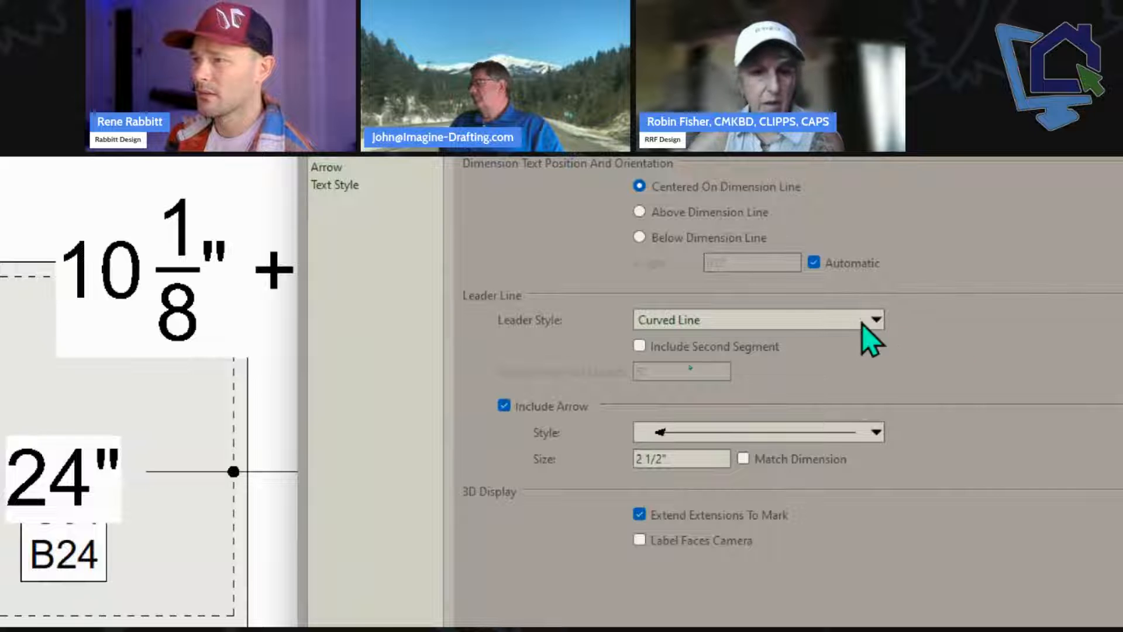
click(806, 323)
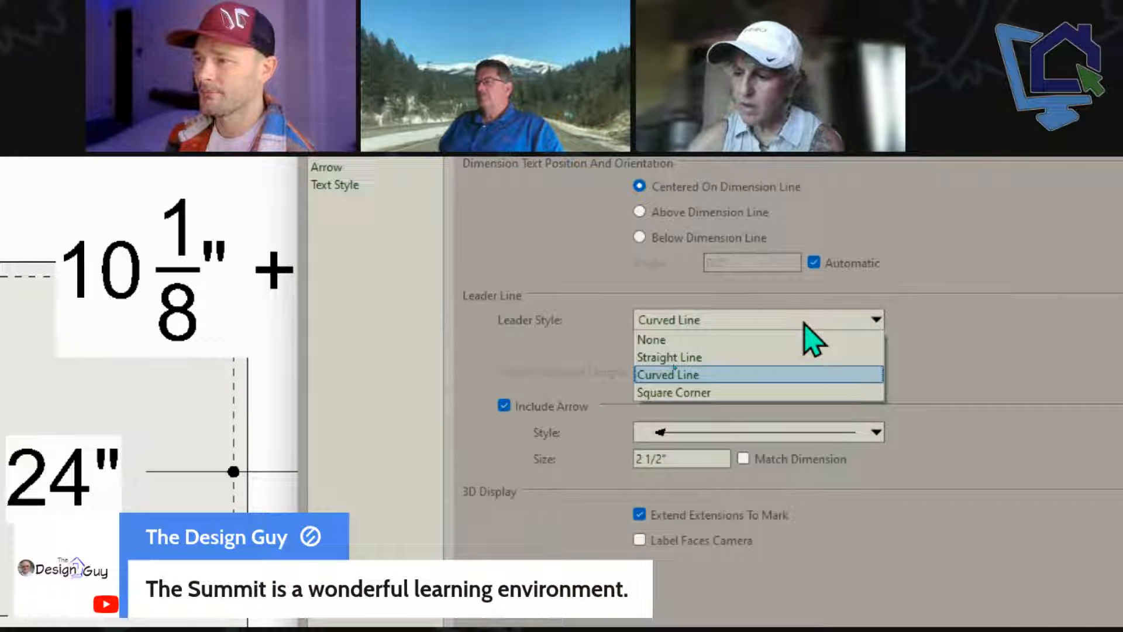
click(806, 323)
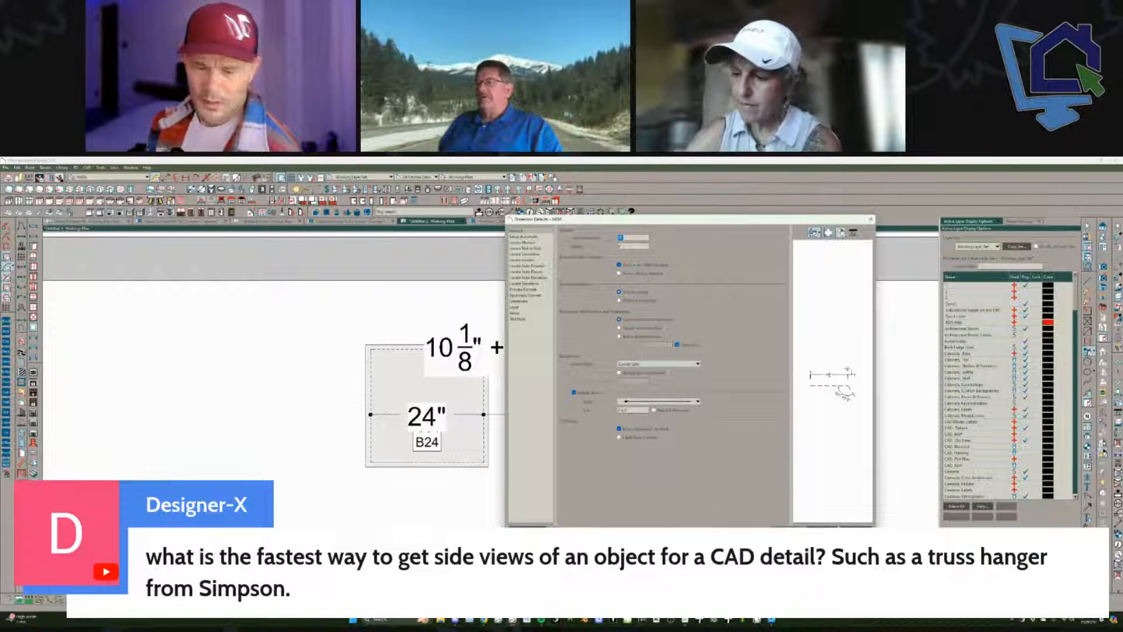
key(Escape)
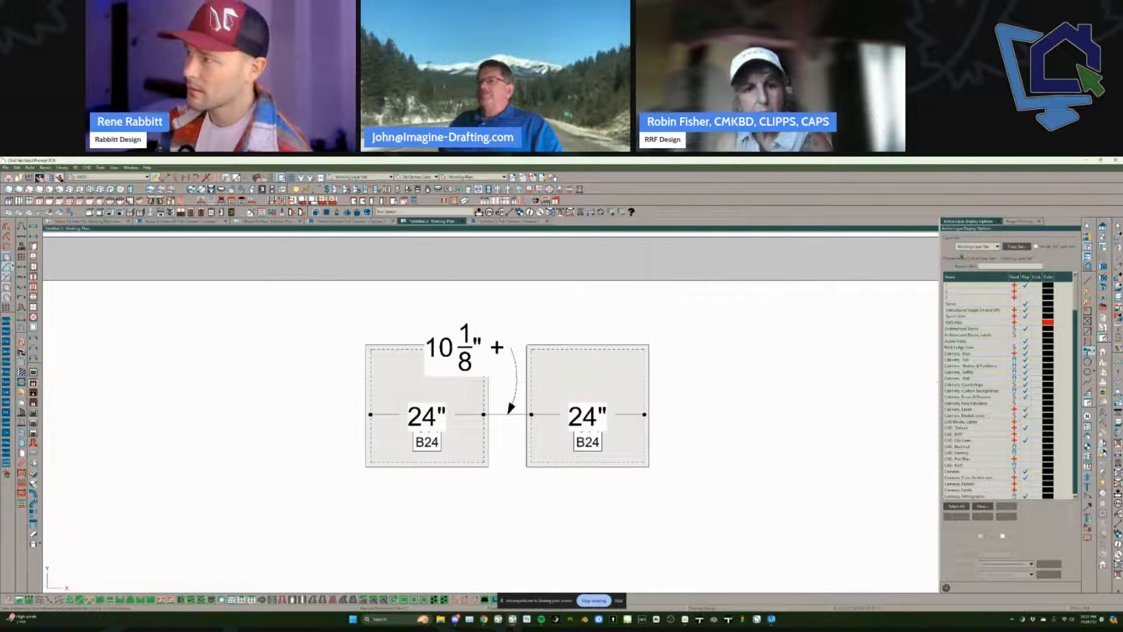
Step: Search the library for "hanger" and filter the results to the manufacturer Simpson Strong-Tie
key(ctrl+l)
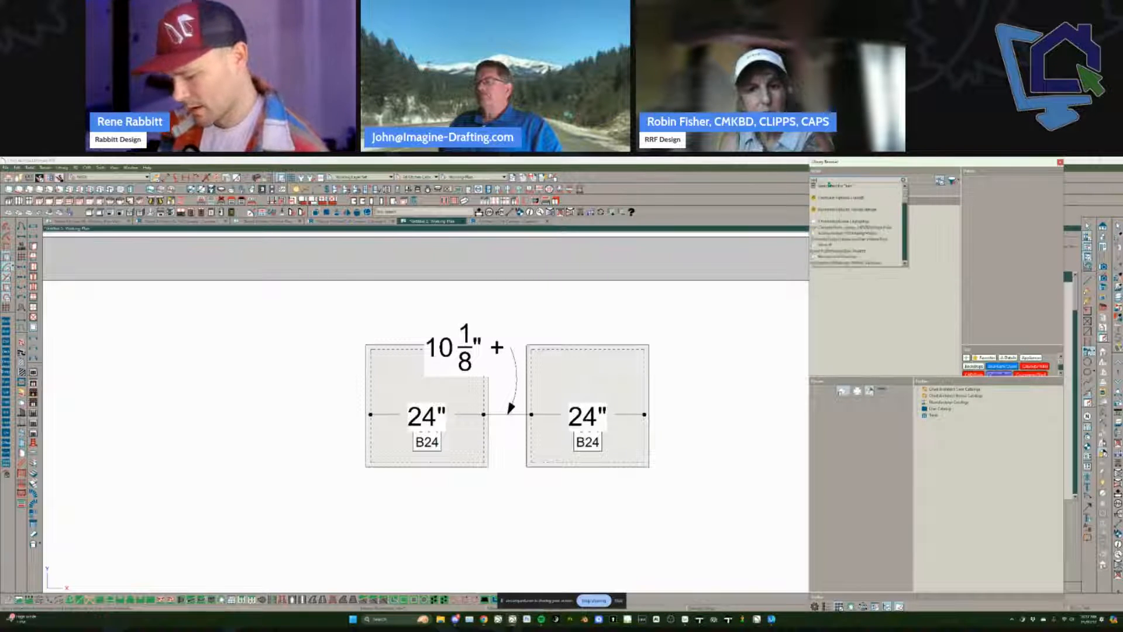
click(827, 180)
text(hinges)
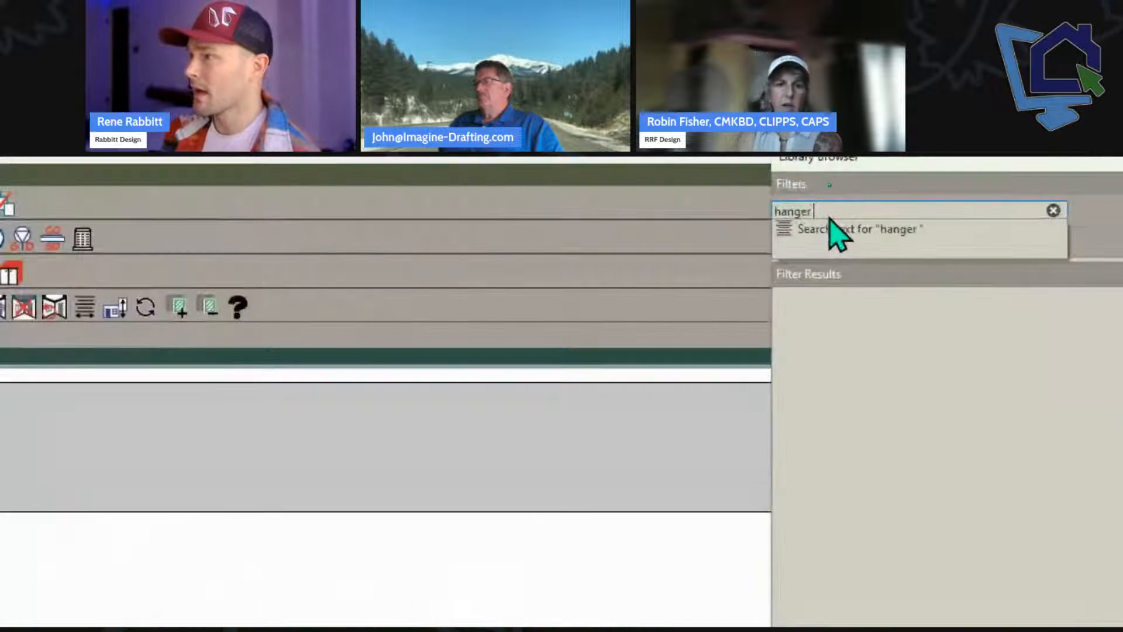
click(836, 229)
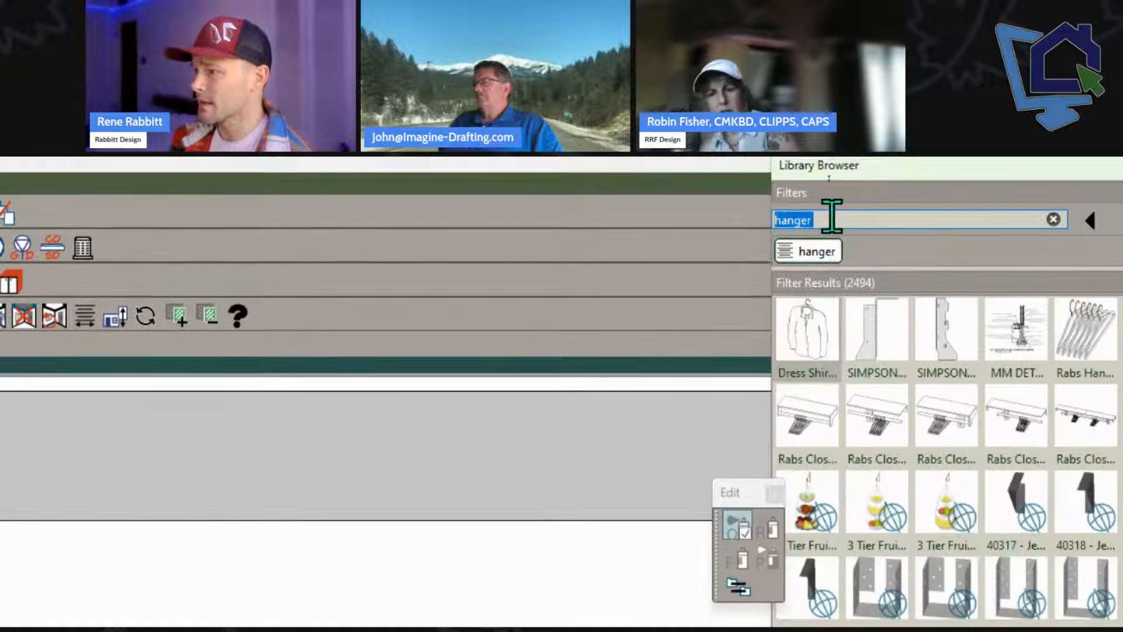
text(simpson)
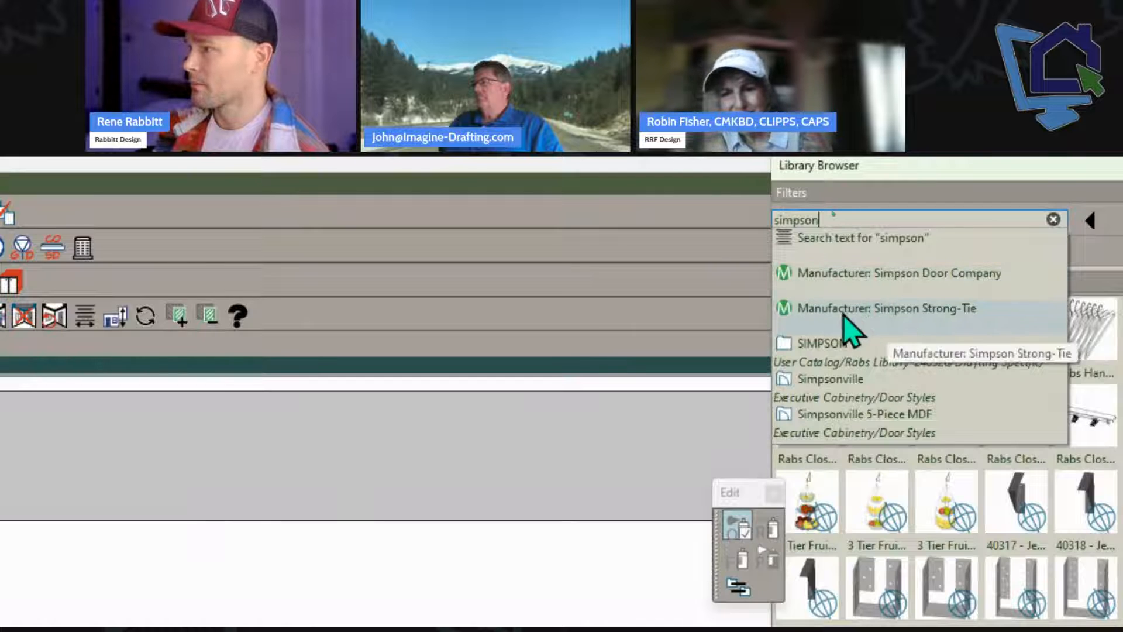
click(954, 327)
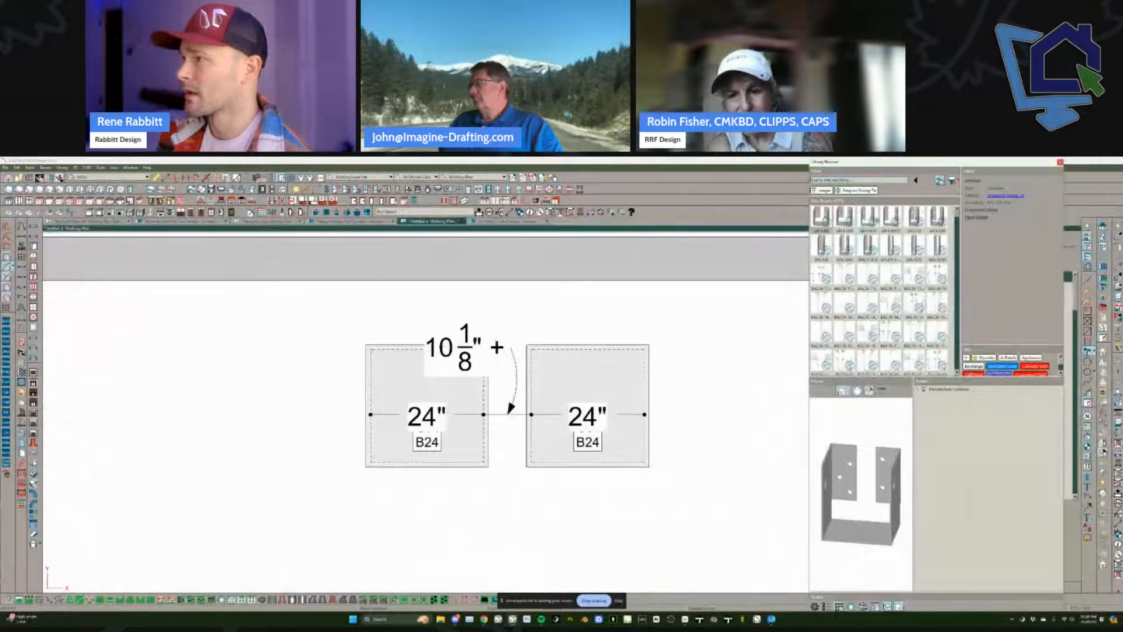
Step: Download the Simpson Strong-Tie catalog into the library starting from one of the hanger results
click(844, 245)
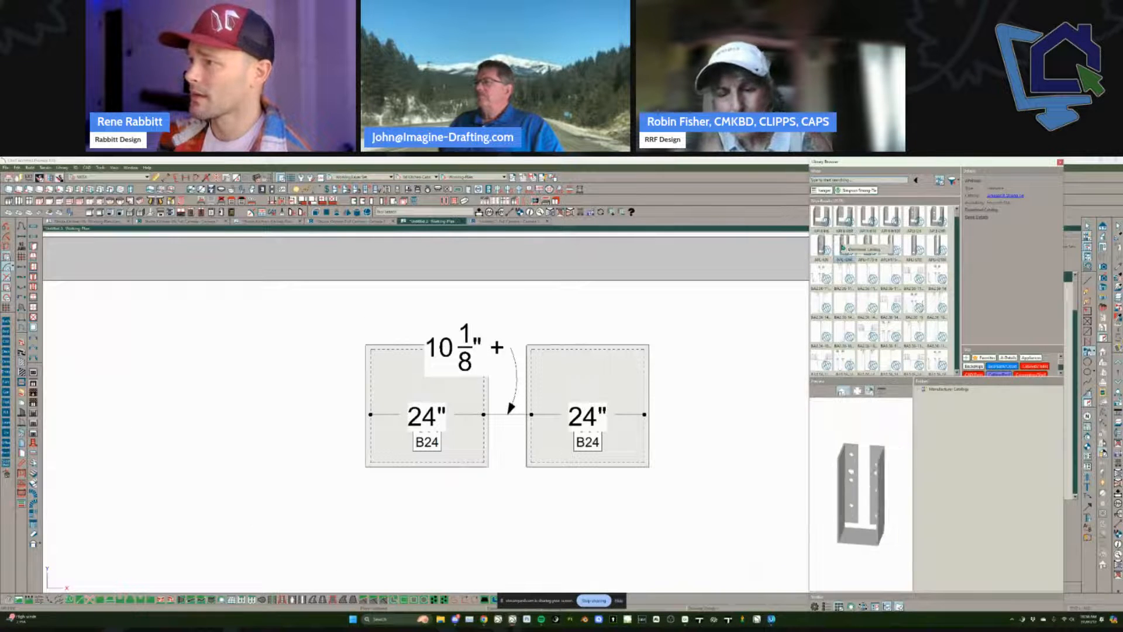
click(867, 249)
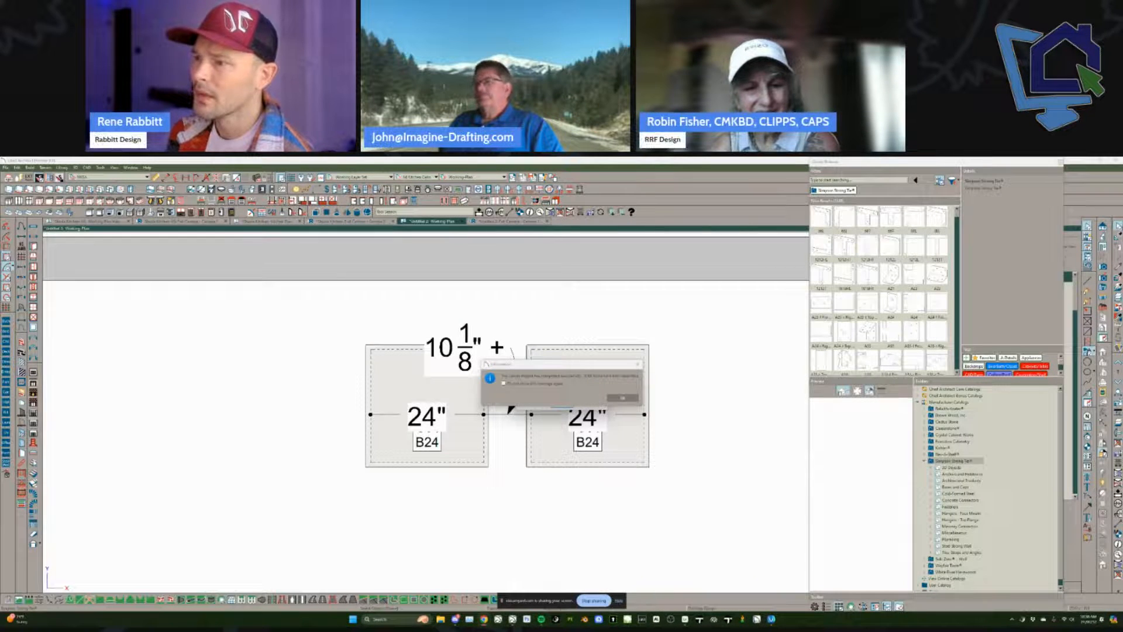
click(621, 398)
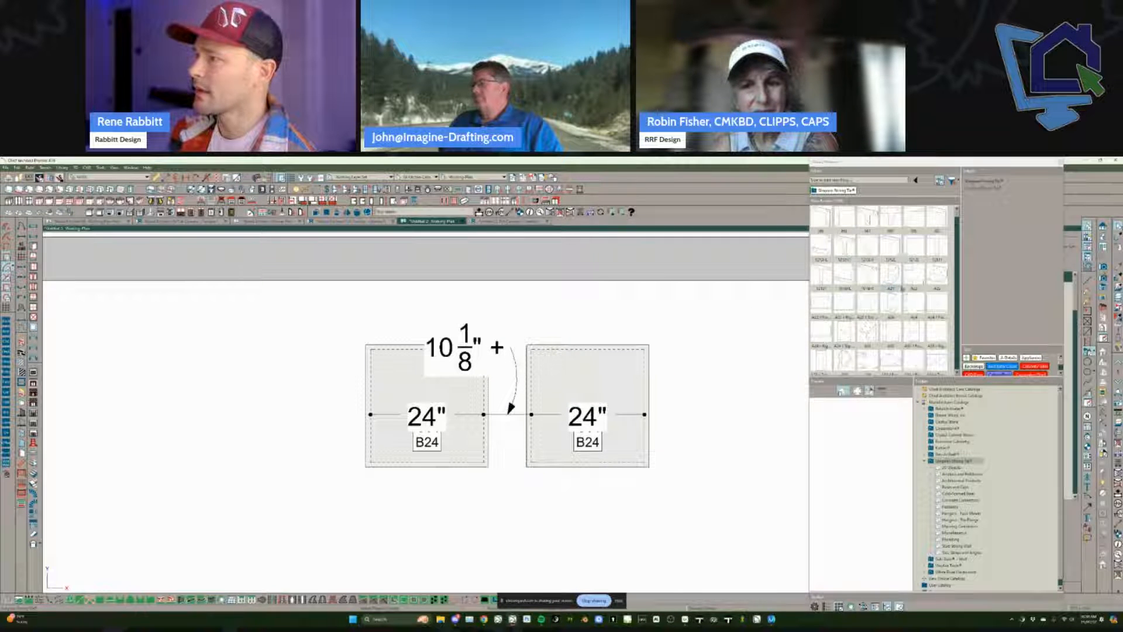
Step: Search the library for "hanger" and place a Simpson Strong-Tie face-mount hanger in the upper room
scroll(902, 289, down, 5)
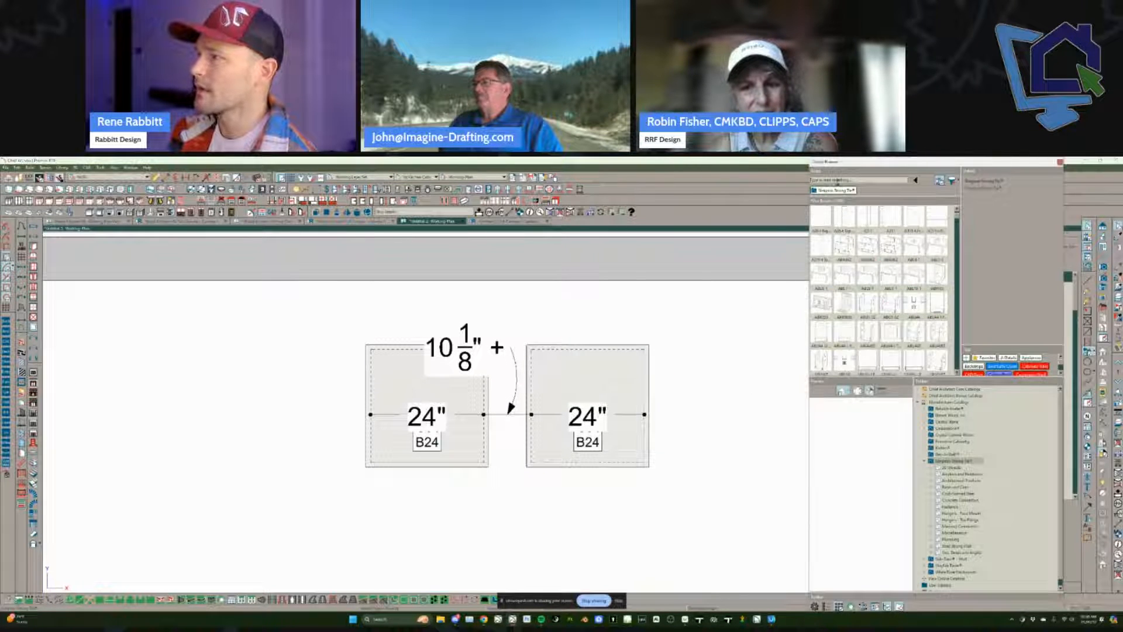
click(837, 181)
text(hanger)
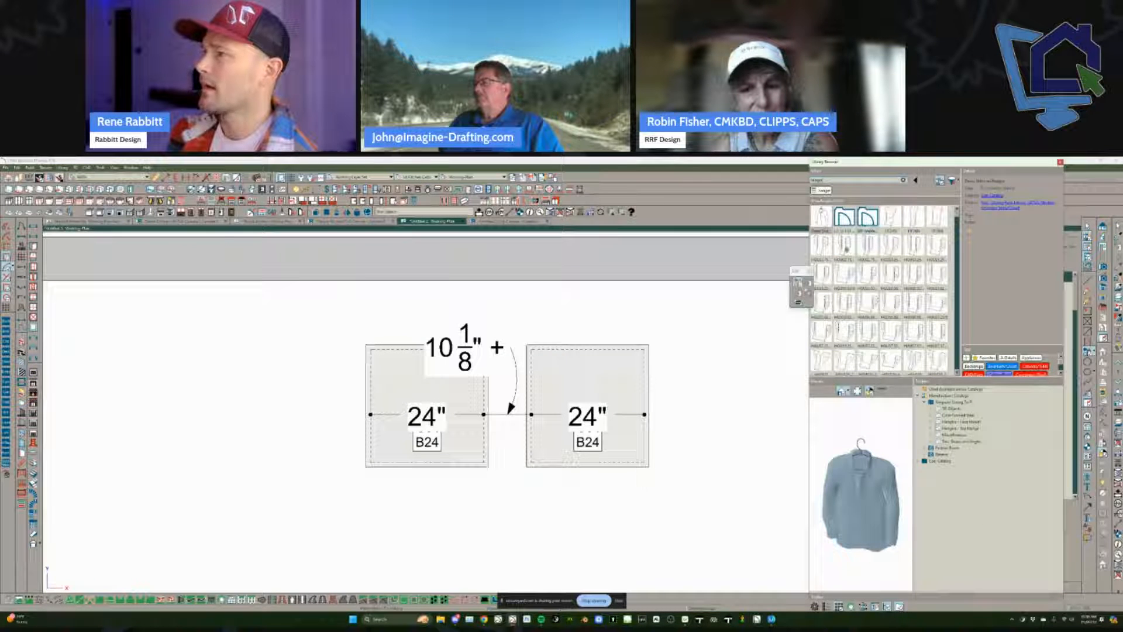
click(845, 246)
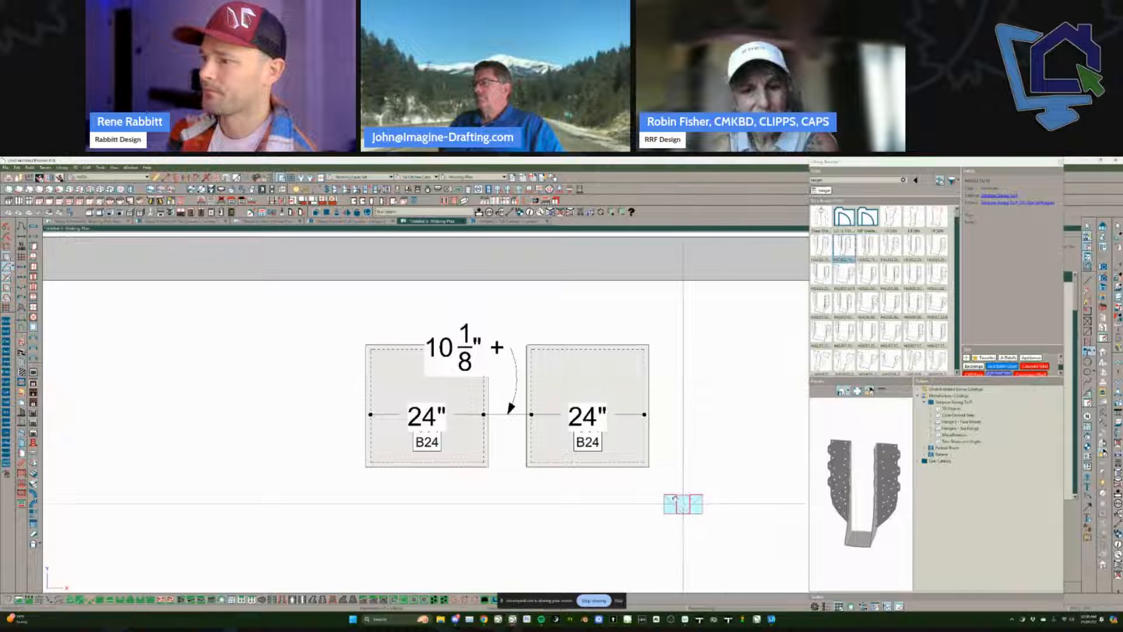
scroll(683, 503, down, 5)
scroll(684, 371, down, 2)
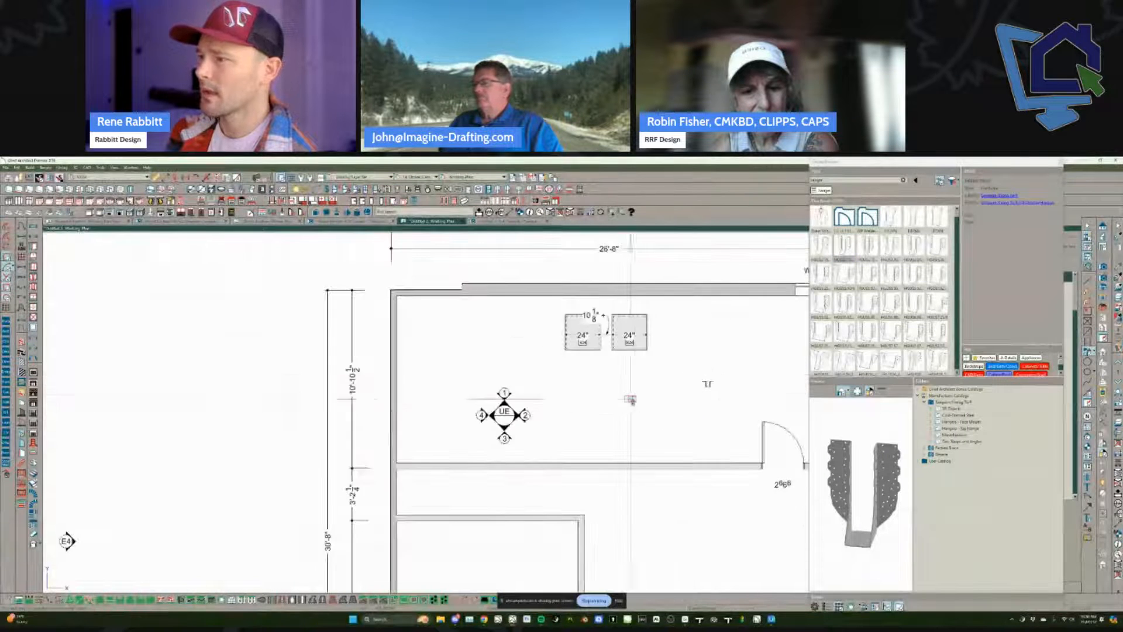
Step: Create a cross-section view through the upper room that shows the placed hanger from the side
scroll(630, 400, up, 1)
scroll(626, 388, down, 1)
middle_drag(629, 387, 371, 403)
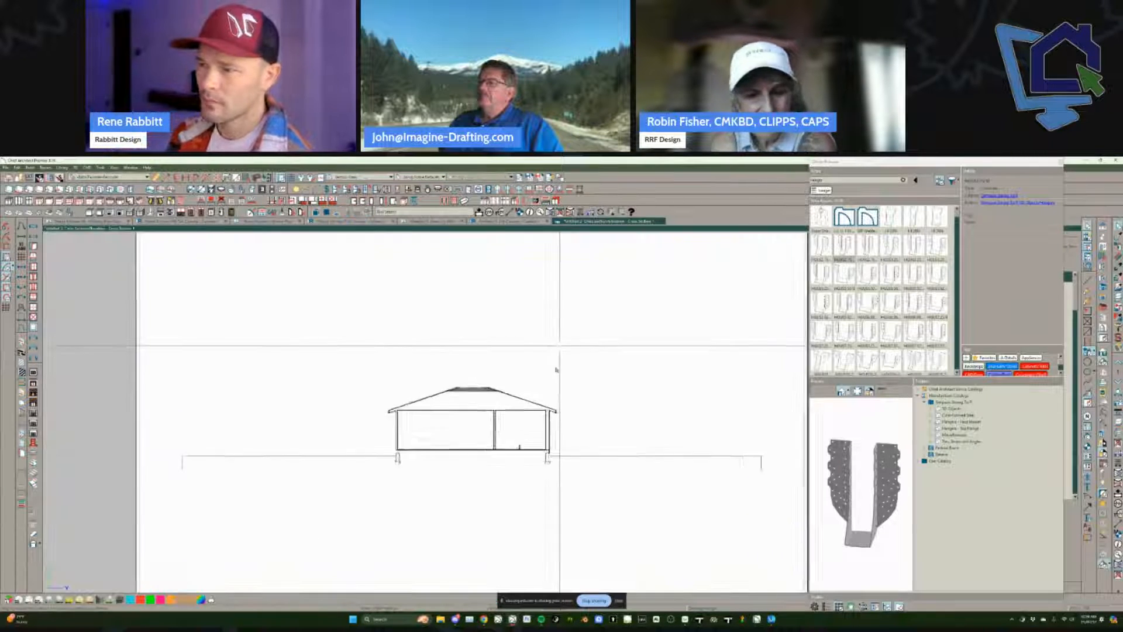
scroll(553, 444, up, 8)
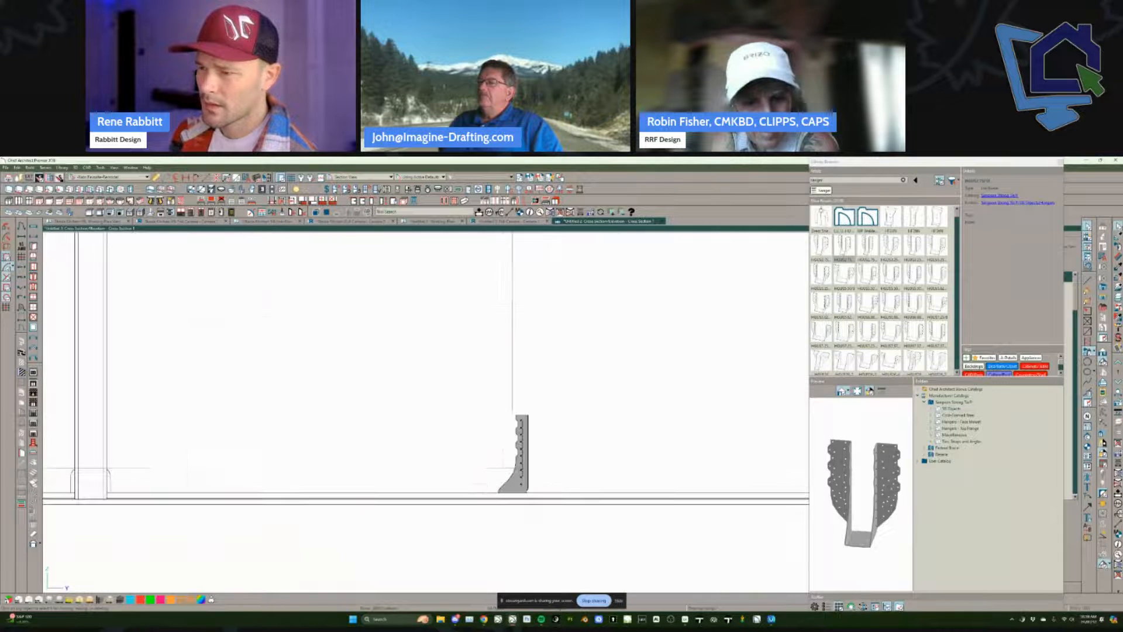
Step: Raise the hanger above the floor in the cross-section view
click(523, 465)
drag(515, 454, 511, 354)
scroll(547, 340, up, 1)
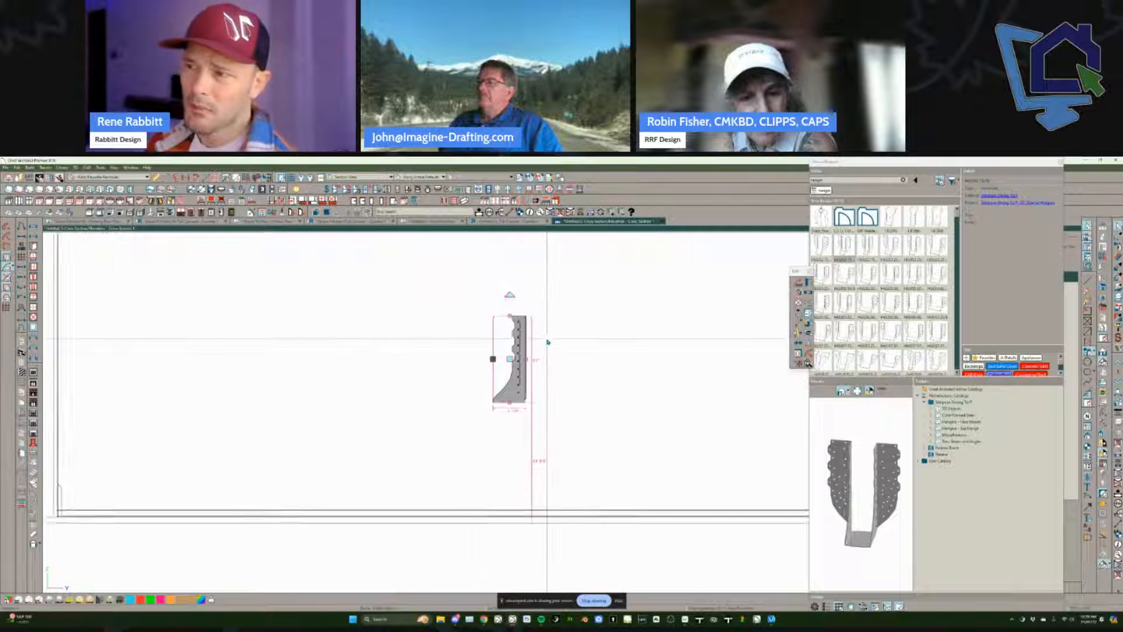
Step: Generate a CAD detail from the cross-section view of the hanger
scroll(547, 341, up, 3)
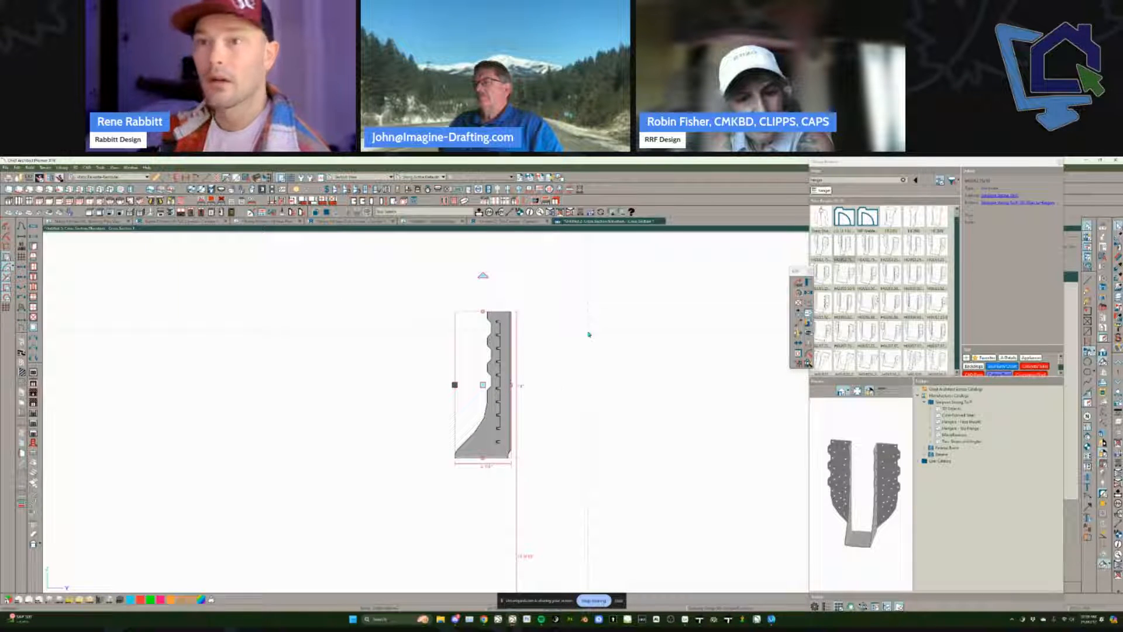
key(alt+c)
key(Escape)
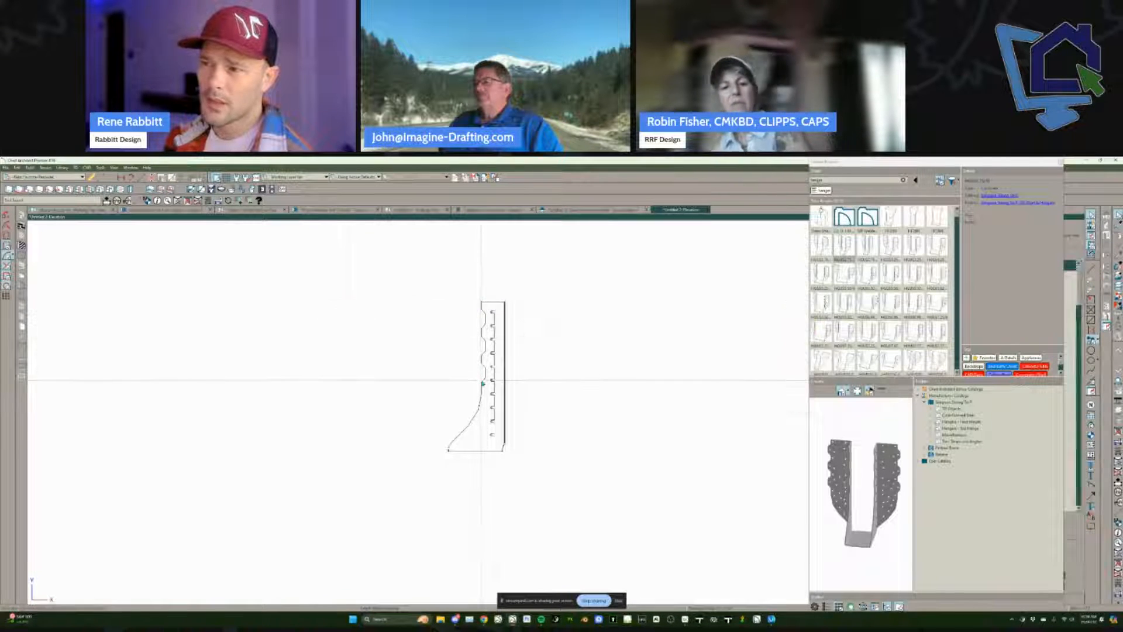
Step: Move the bottom edge line of the hanger's CAD linework away to the left of the profile
click(466, 452)
drag(475, 452, 247, 465)
click(263, 563)
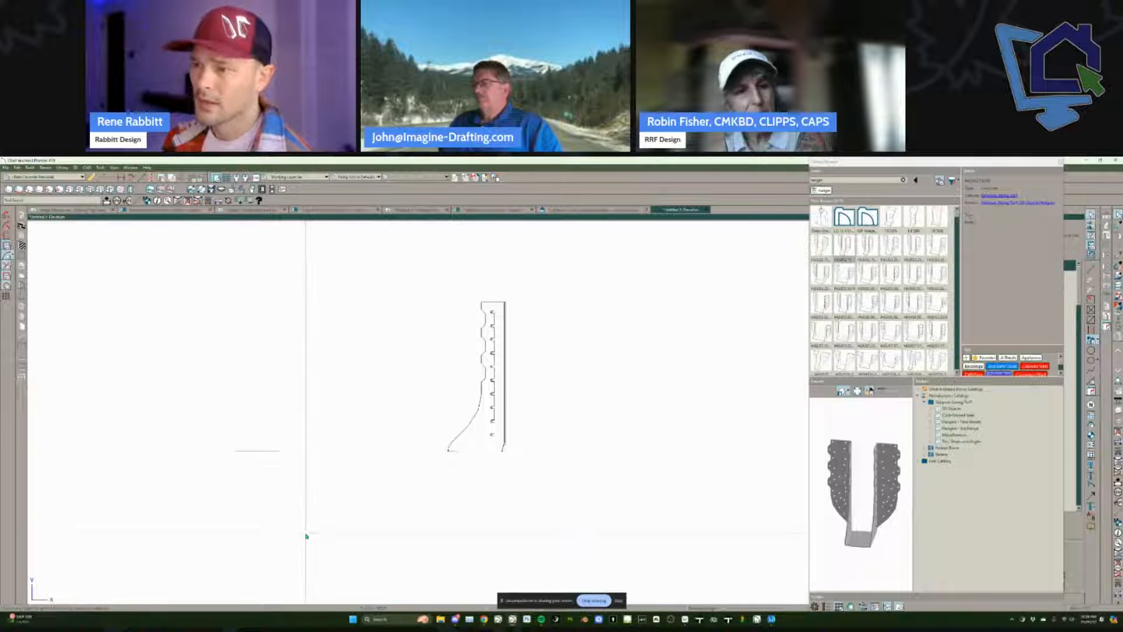
Step: Undo the bottom edge line's move, select all of the hanger's CAD linework and run Extend on it to connect its edges
key(ctrl+z)
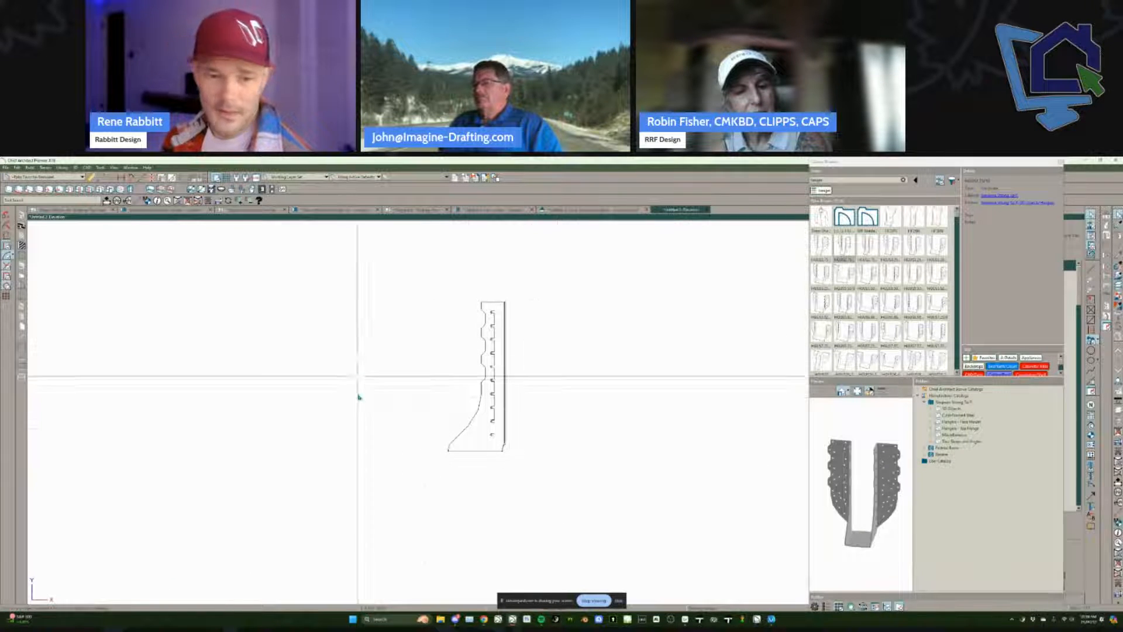
drag(538, 291, 374, 497)
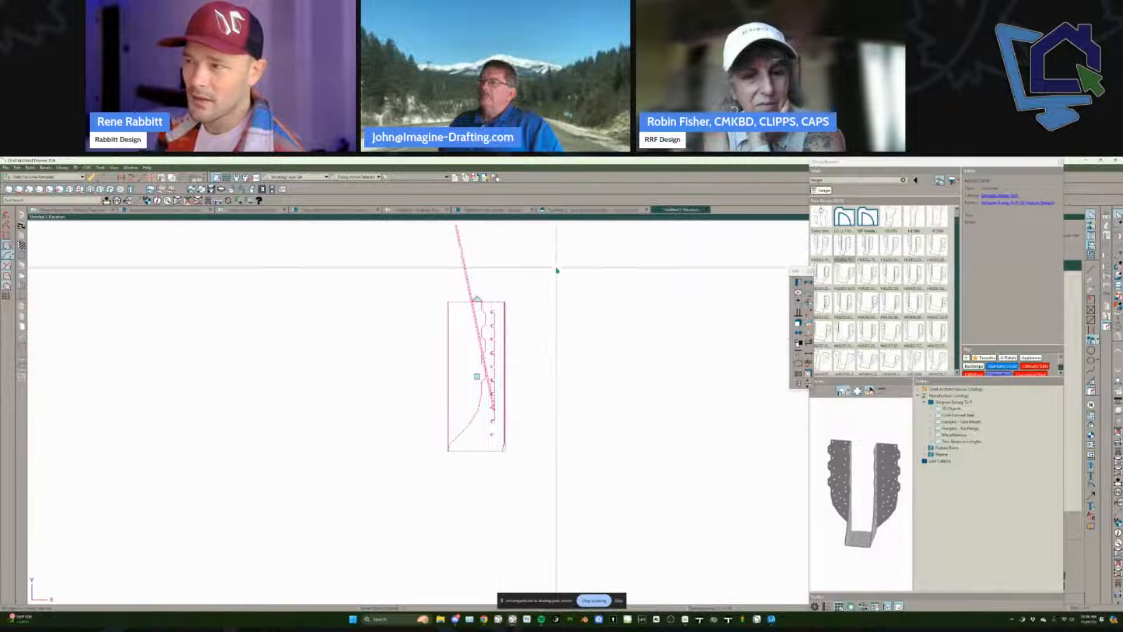
drag(544, 268, 324, 528)
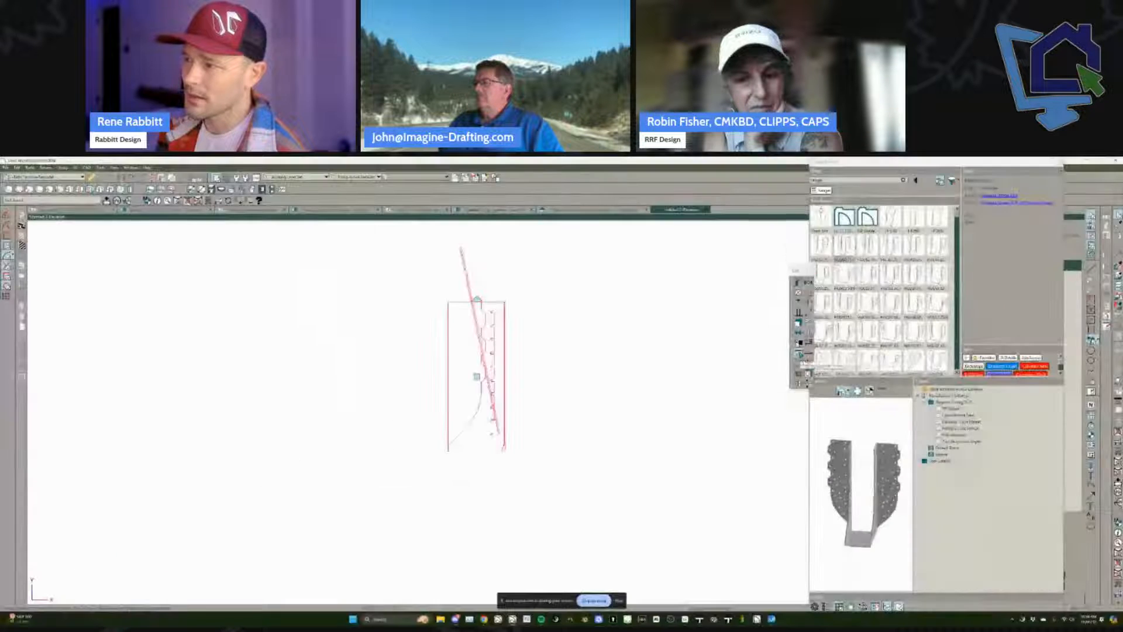
click(801, 355)
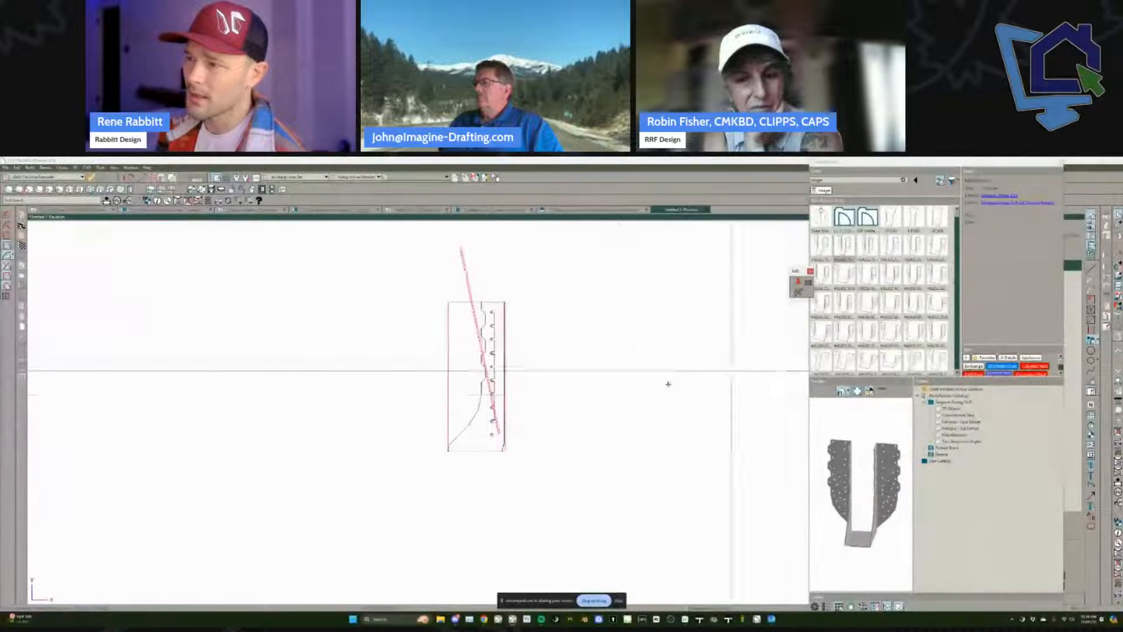
click(448, 423)
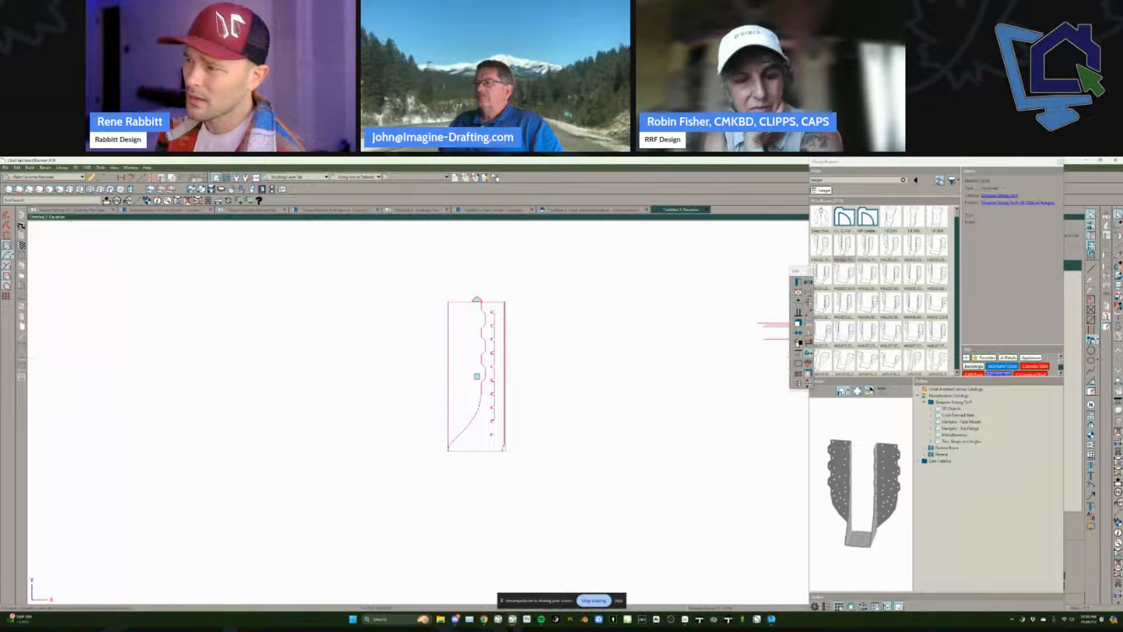
click(799, 354)
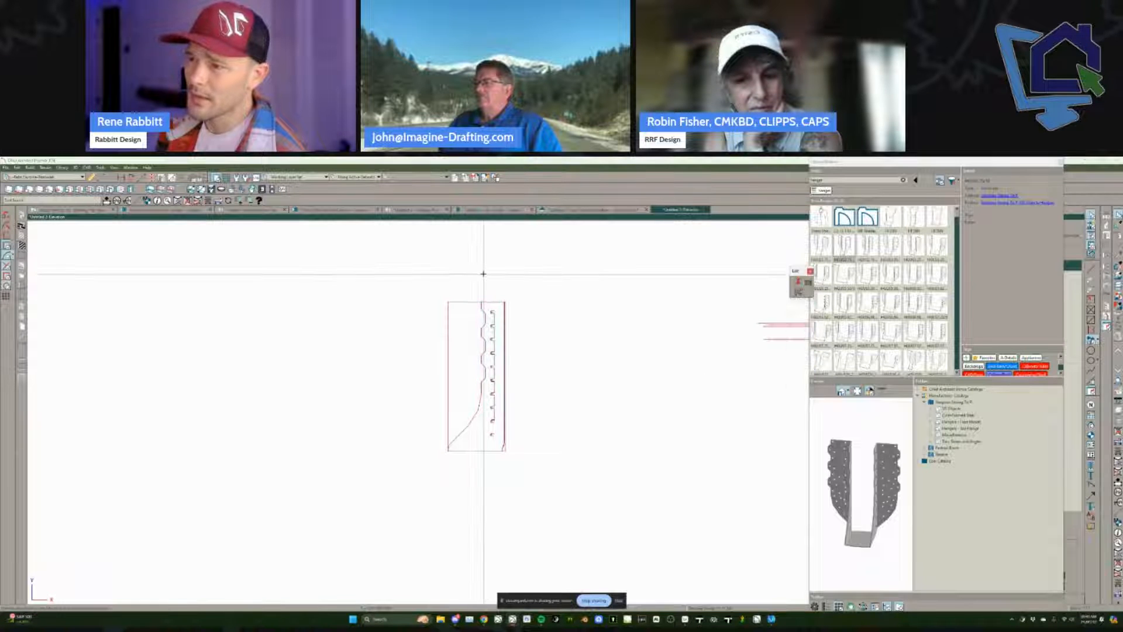
click(493, 490)
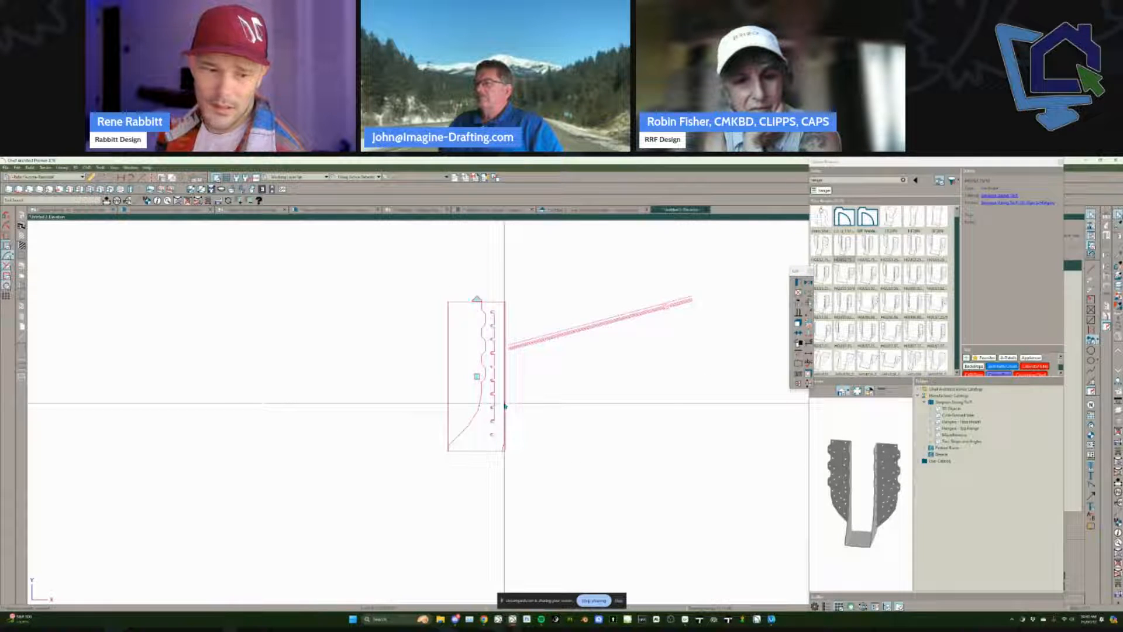
Step: Inspect the hanger's curved side polyline closely where it meets the bottom edge at the lower corner
scroll(468, 426, up, 3)
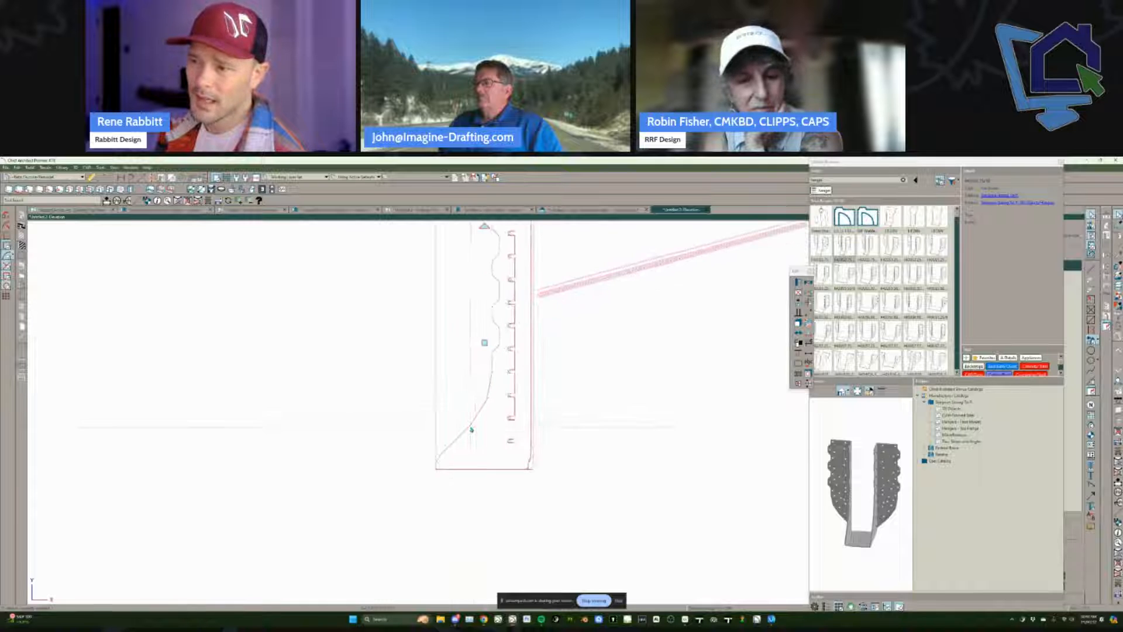
key(Escape)
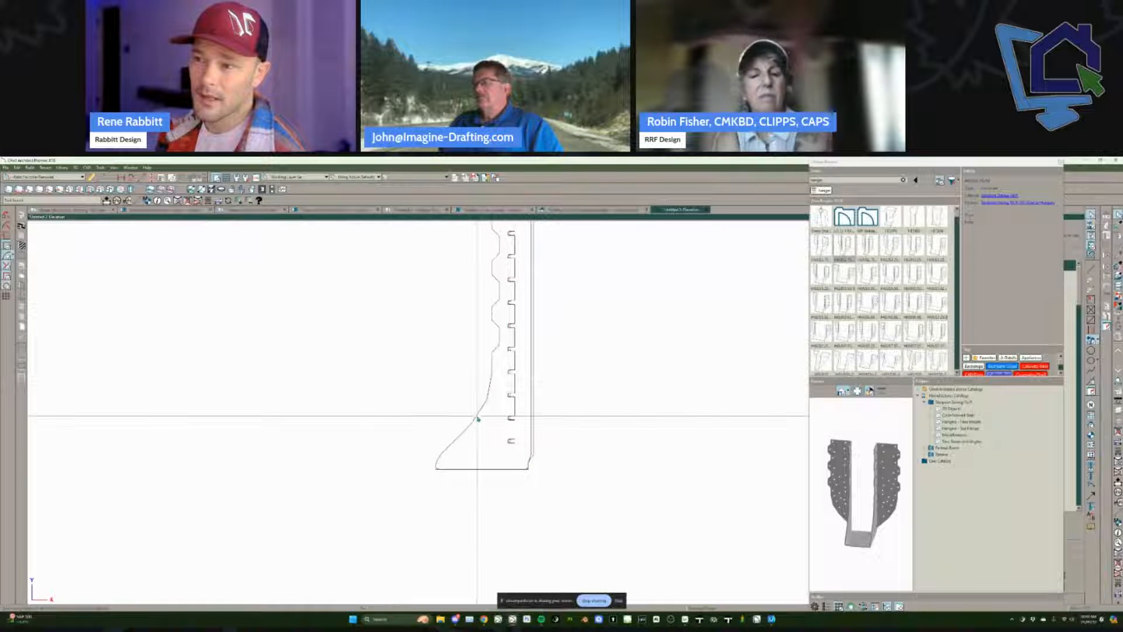
click(476, 416)
scroll(563, 379, down, 3)
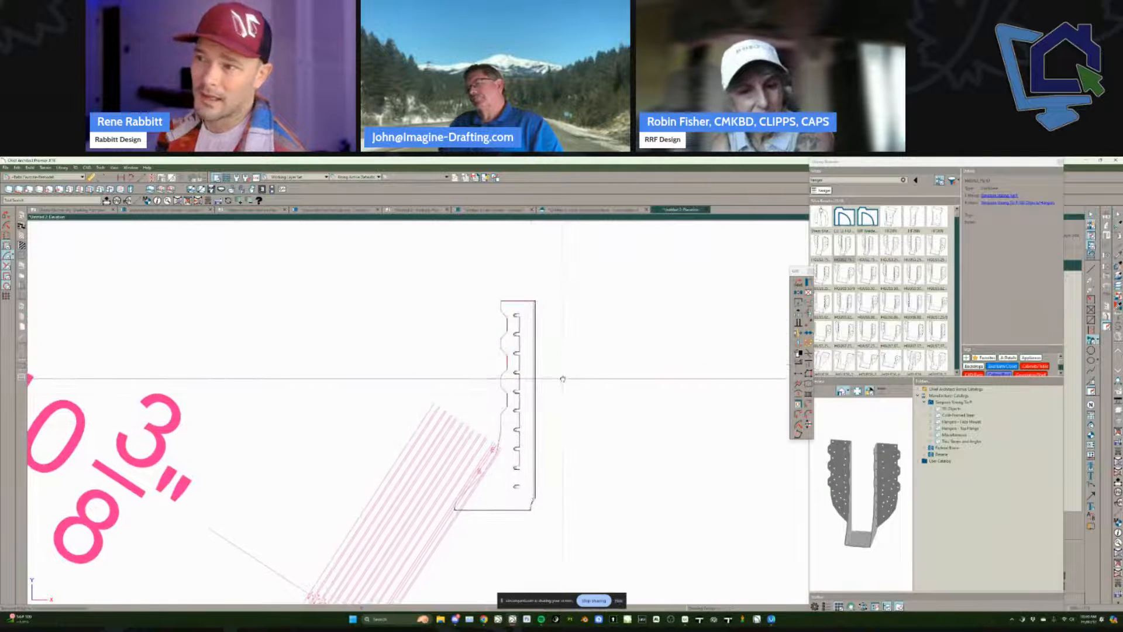
scroll(451, 467, up, 5)
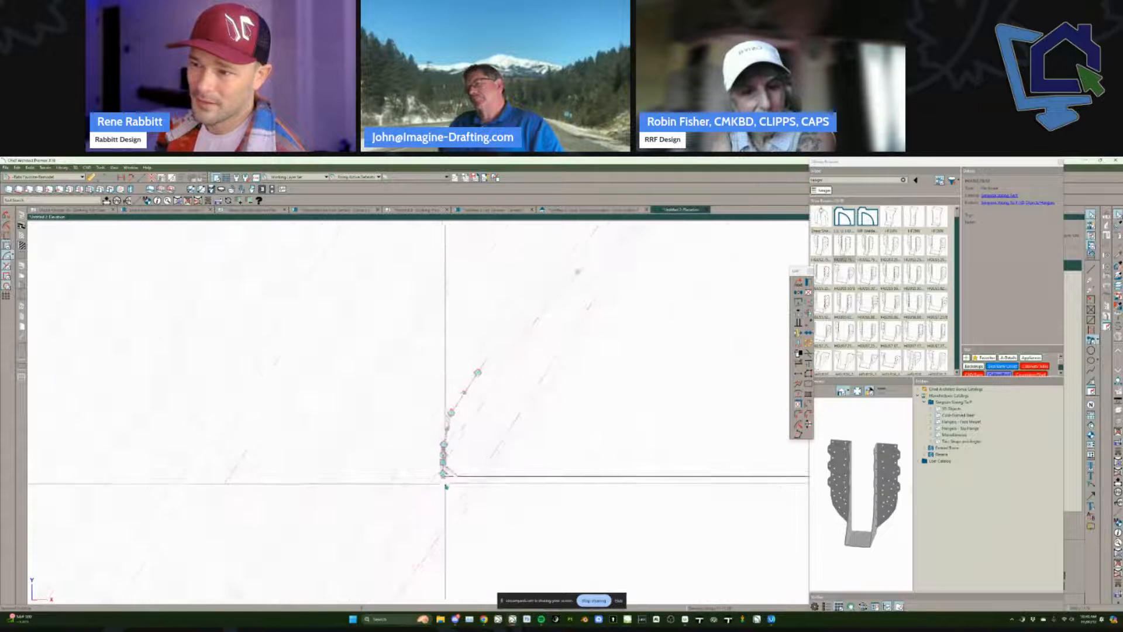
scroll(456, 470, up, 3)
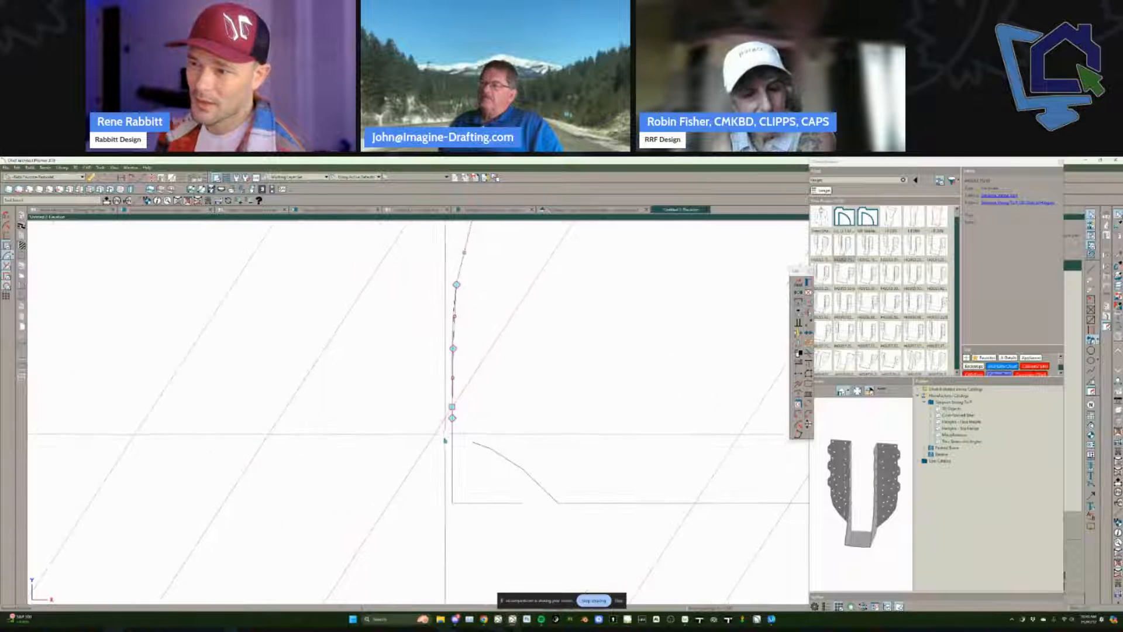
scroll(474, 466, up, 2)
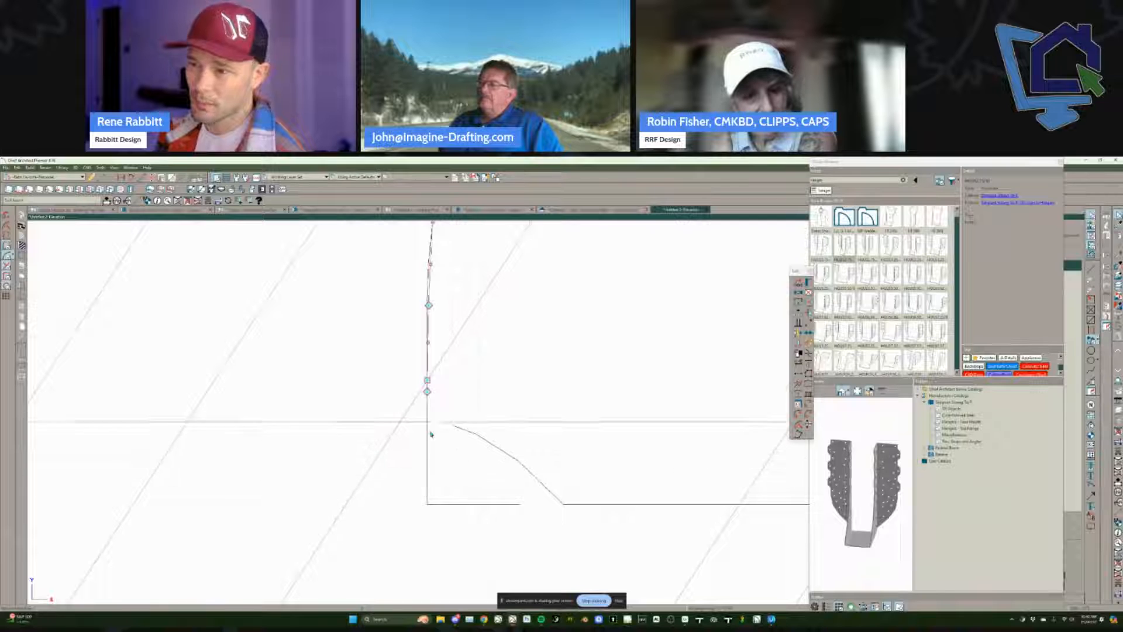
scroll(490, 456, down, 1)
scroll(490, 456, down, 8)
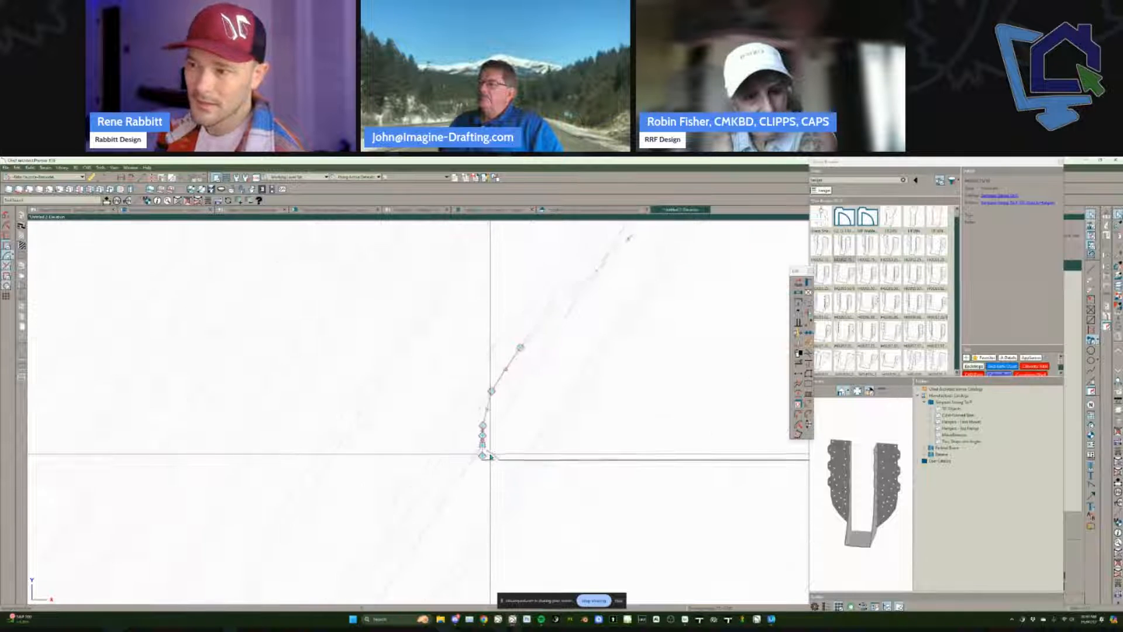
scroll(621, 336, down, 4)
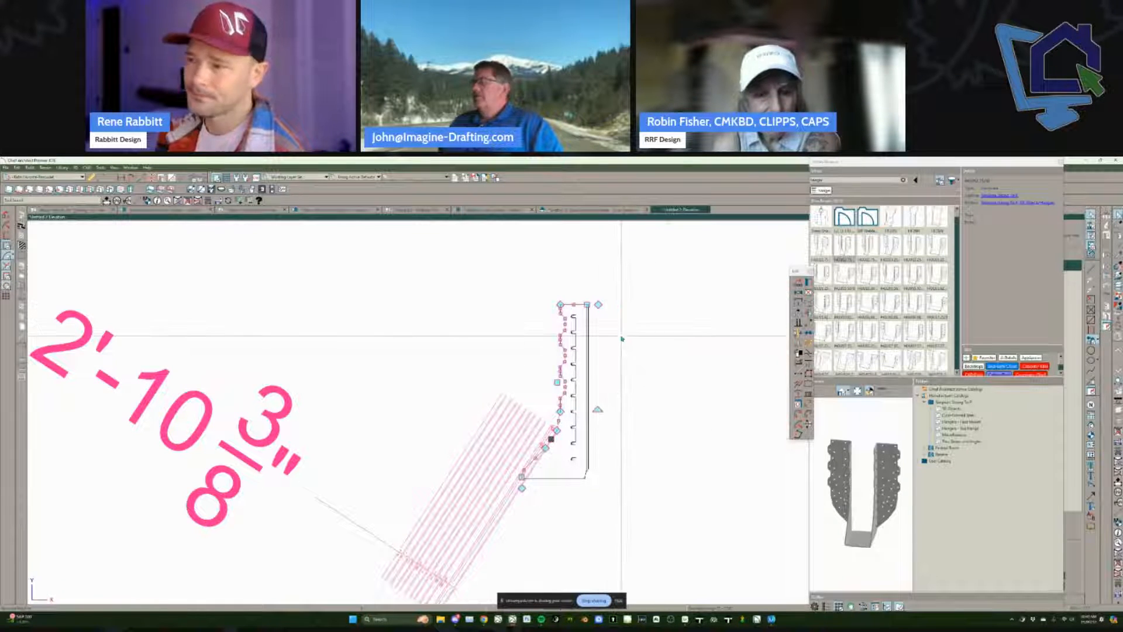
click(622, 338)
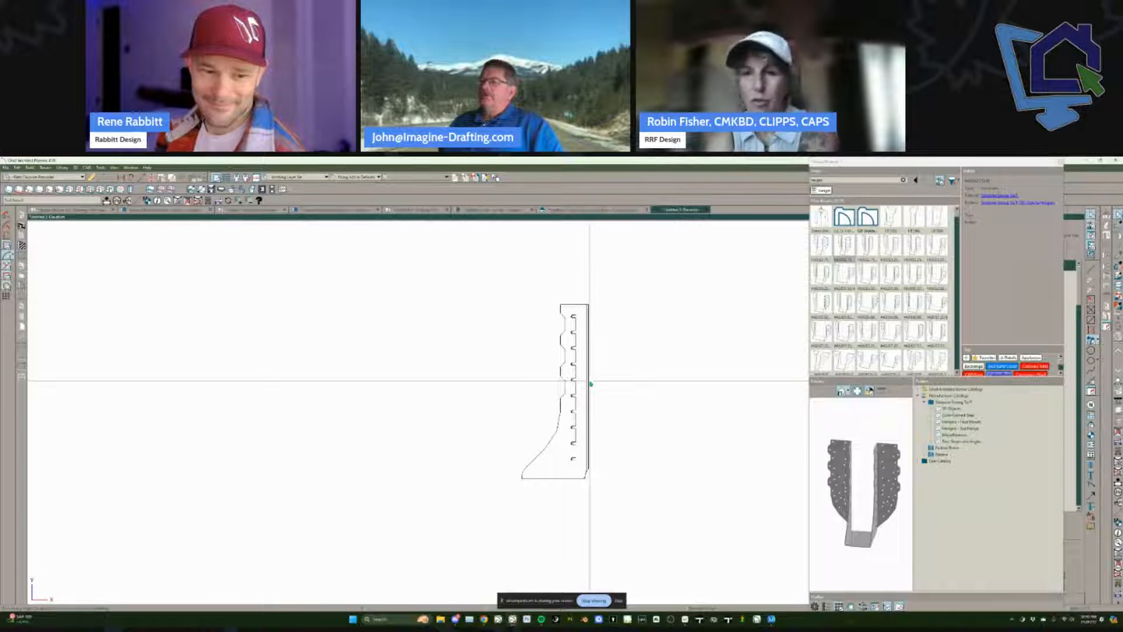
Step: Select the hanger's whole linework again, reposition the edit tools near it and retry Extend on its edges
click(586, 427)
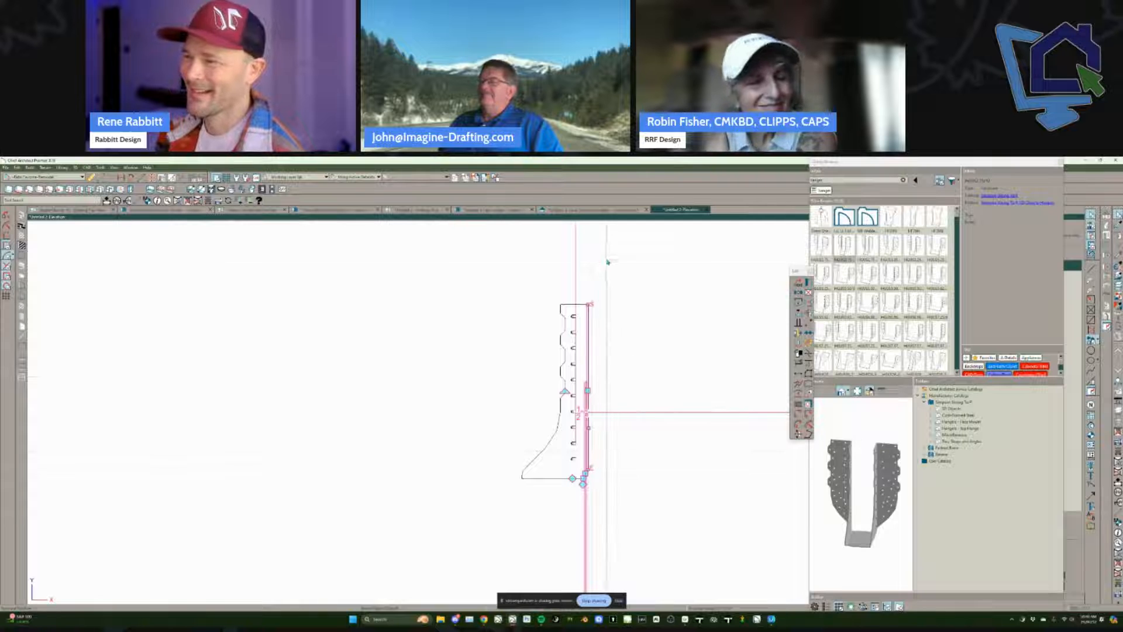
drag(607, 259, 353, 548)
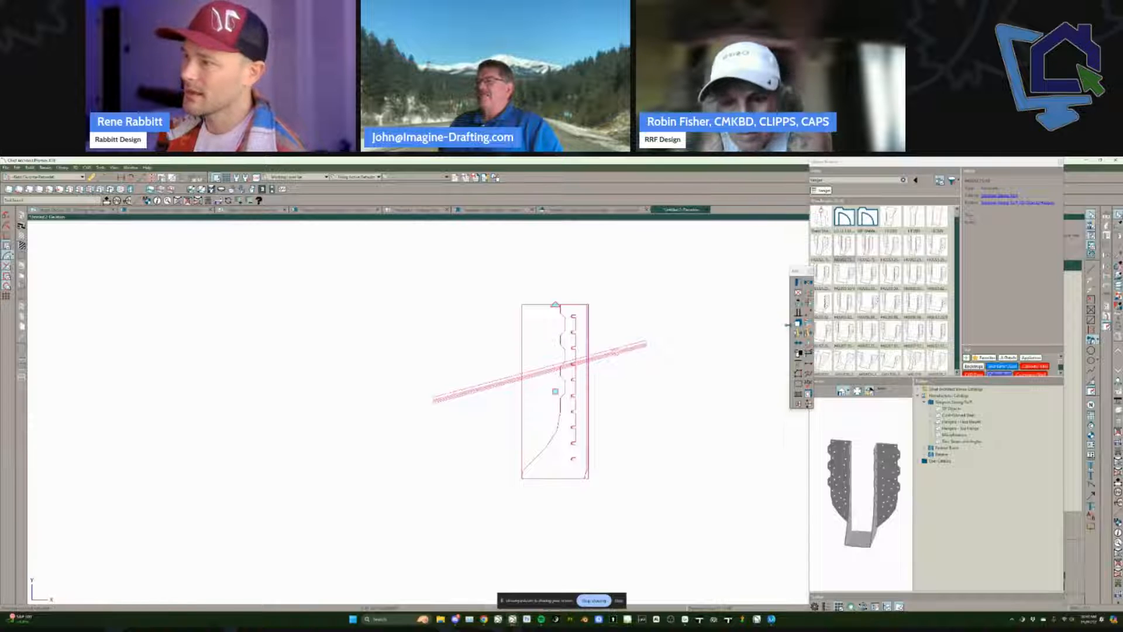
drag(789, 325, 743, 323)
drag(779, 274, 675, 288)
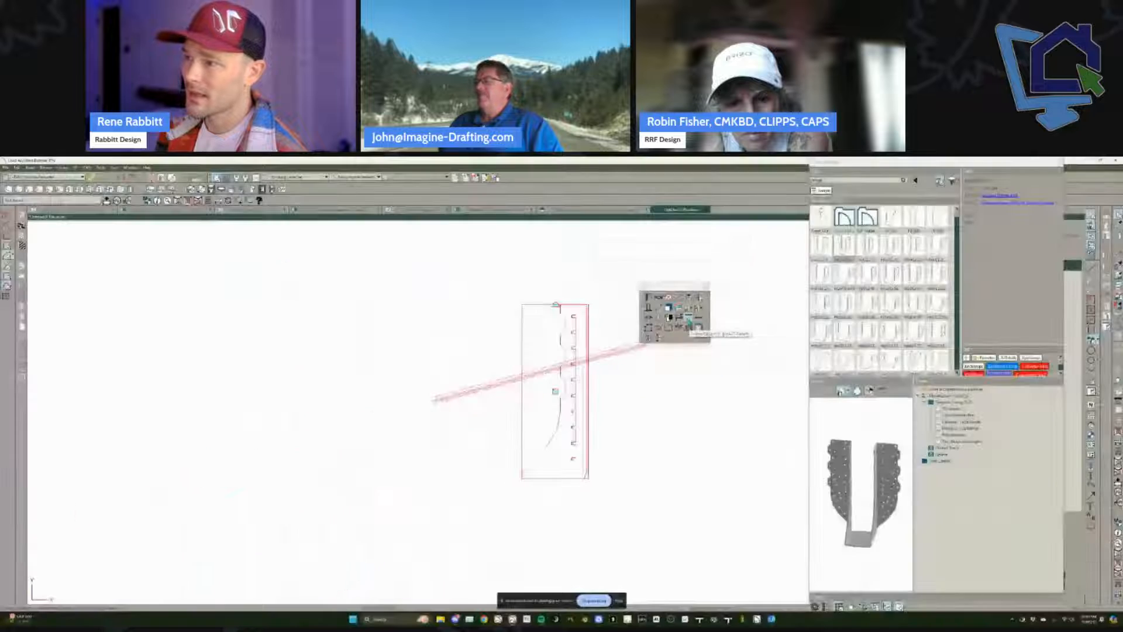
click(691, 325)
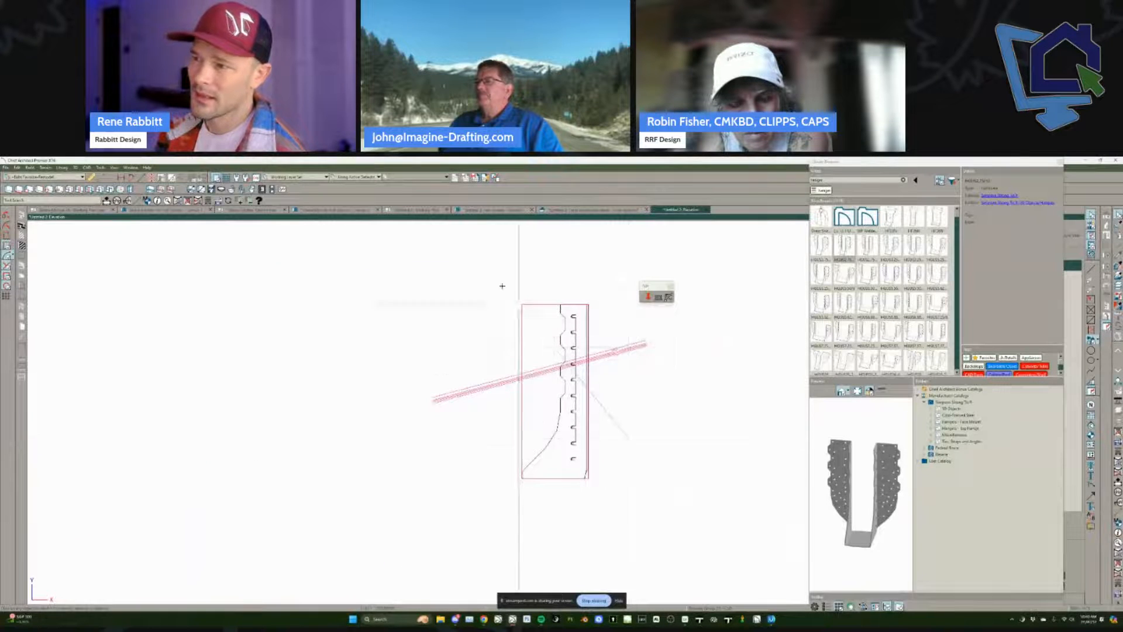
click(521, 307)
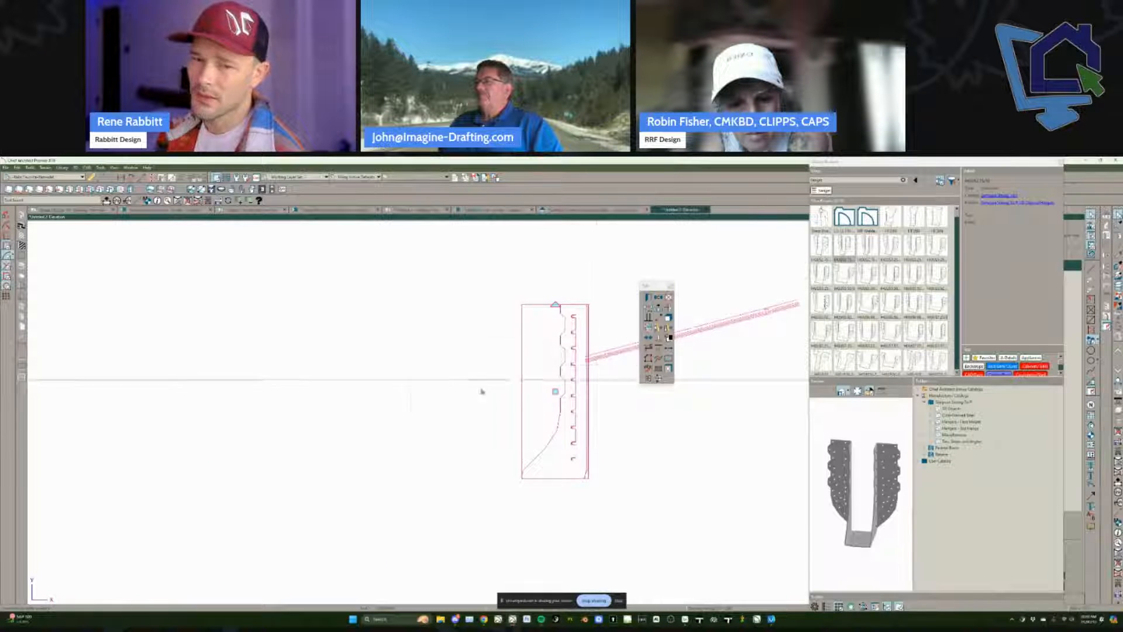
click(316, 309)
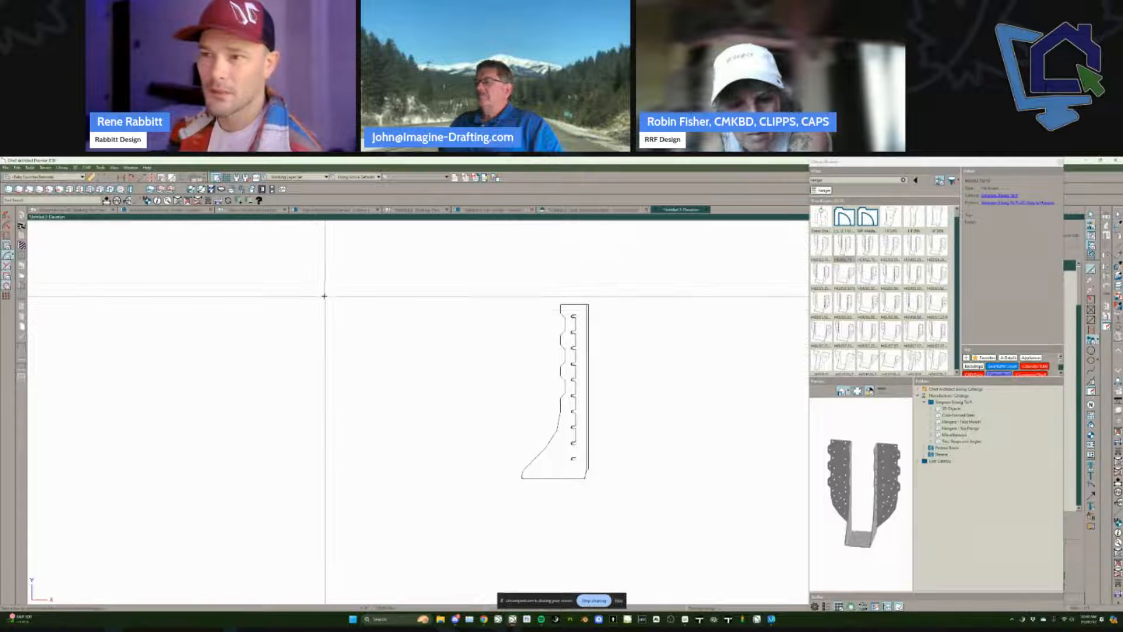
Step: Draw a horizontal line beside the hanger and several separate vertical lines below it as an Extend example
drag(323, 296, 136, 297)
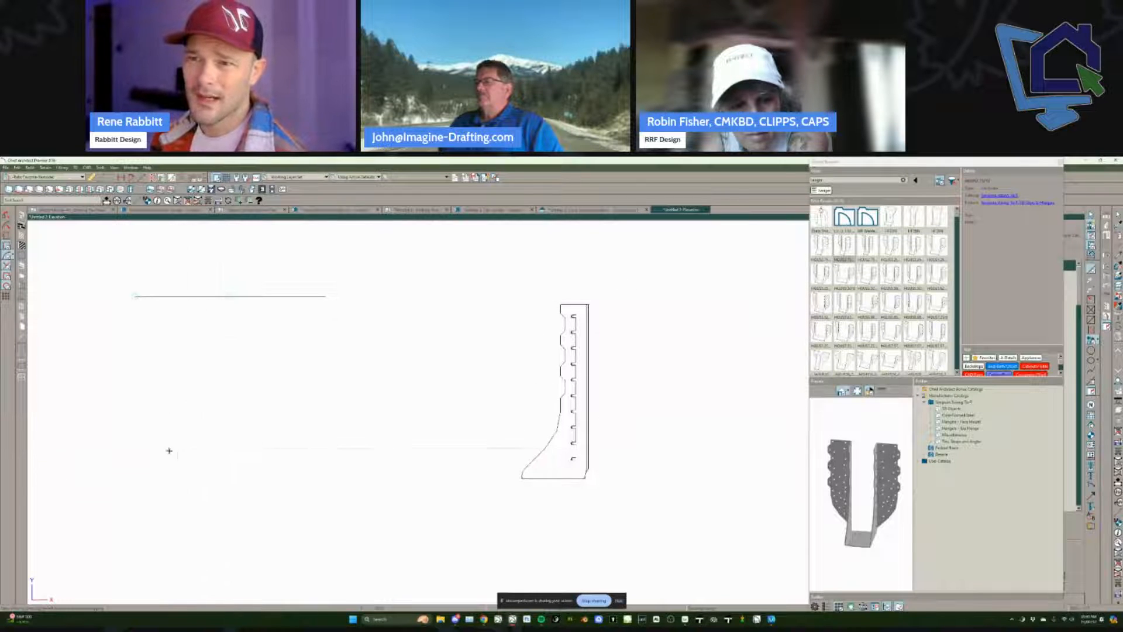
drag(202, 448, 202, 365)
drag(250, 443, 251, 349)
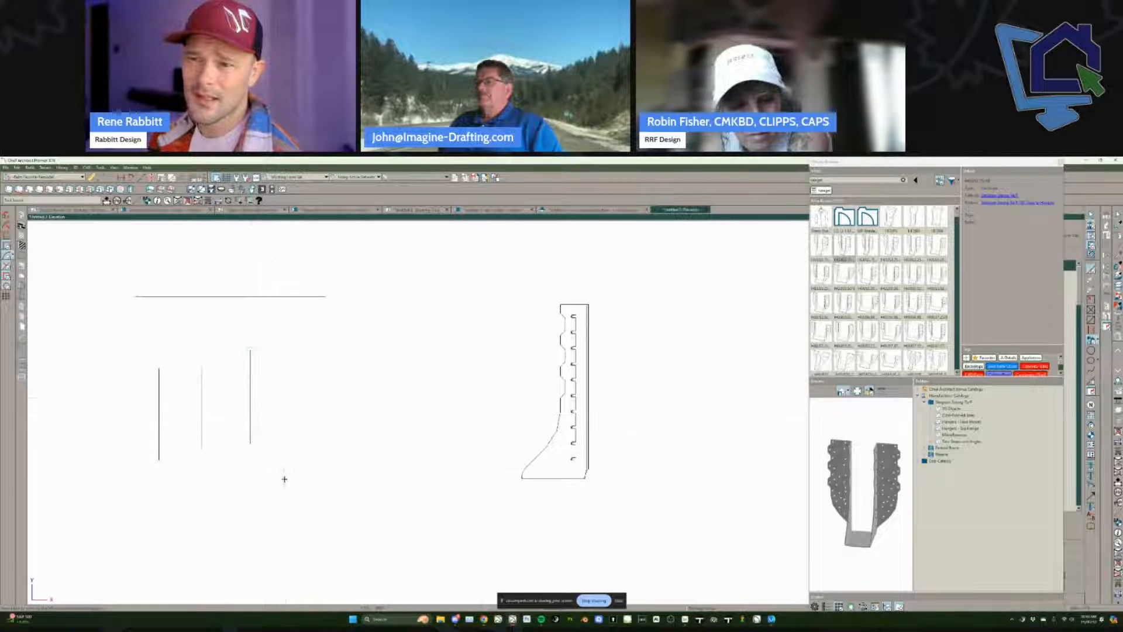
drag(284, 479, 285, 383)
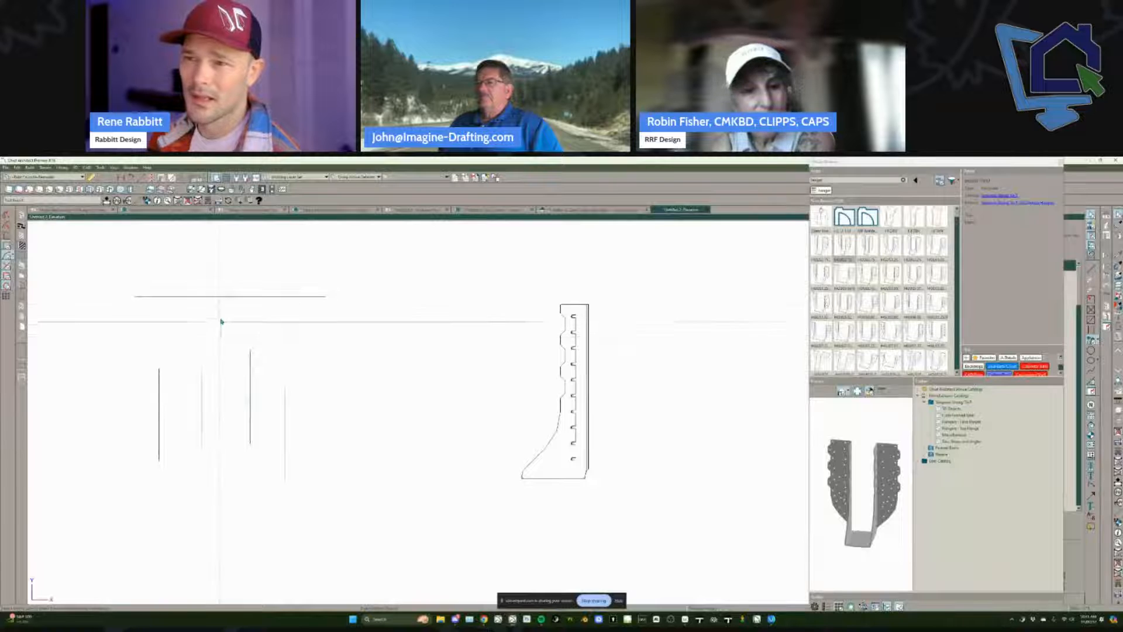
Step: Extend the four vertical lines up to the horizontal line together, using a fence line across them
click(227, 298)
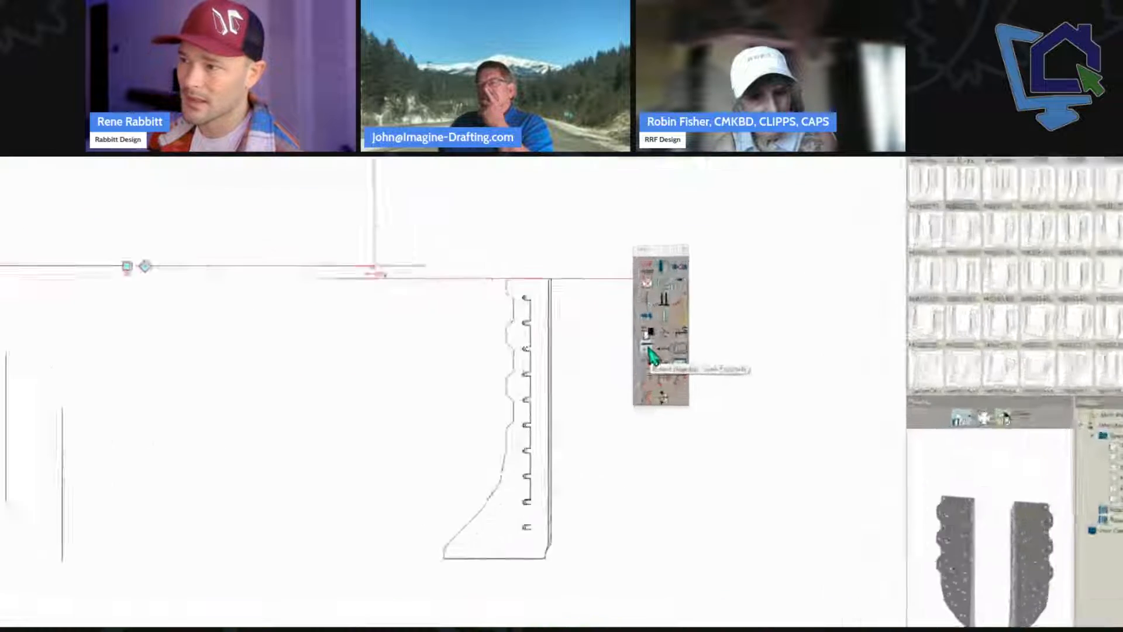
click(647, 350)
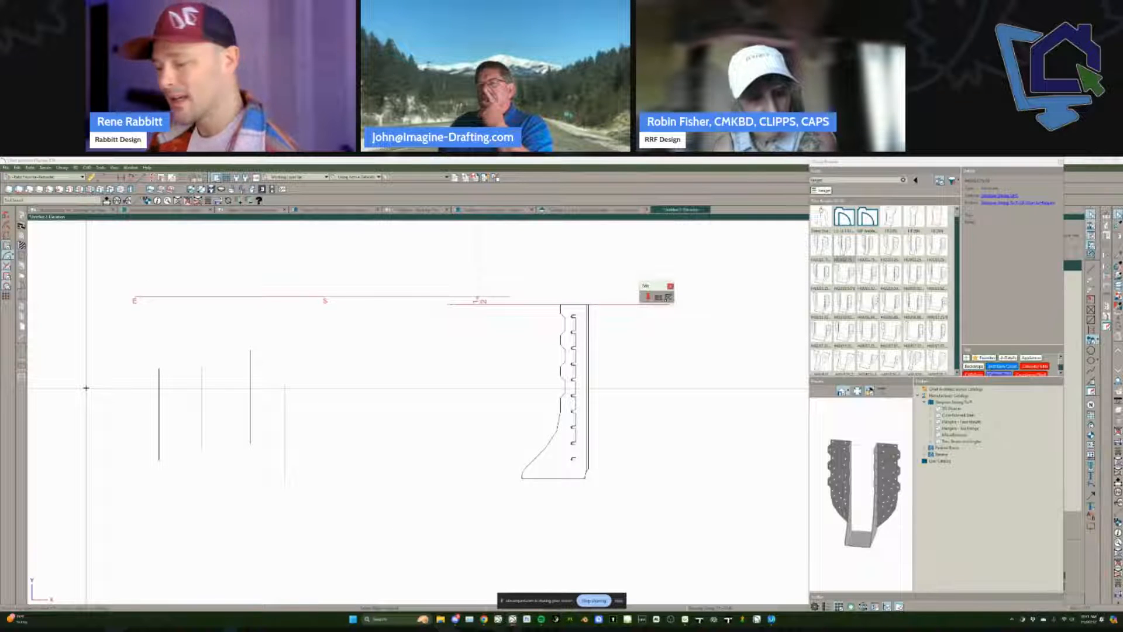
drag(86, 387, 364, 408)
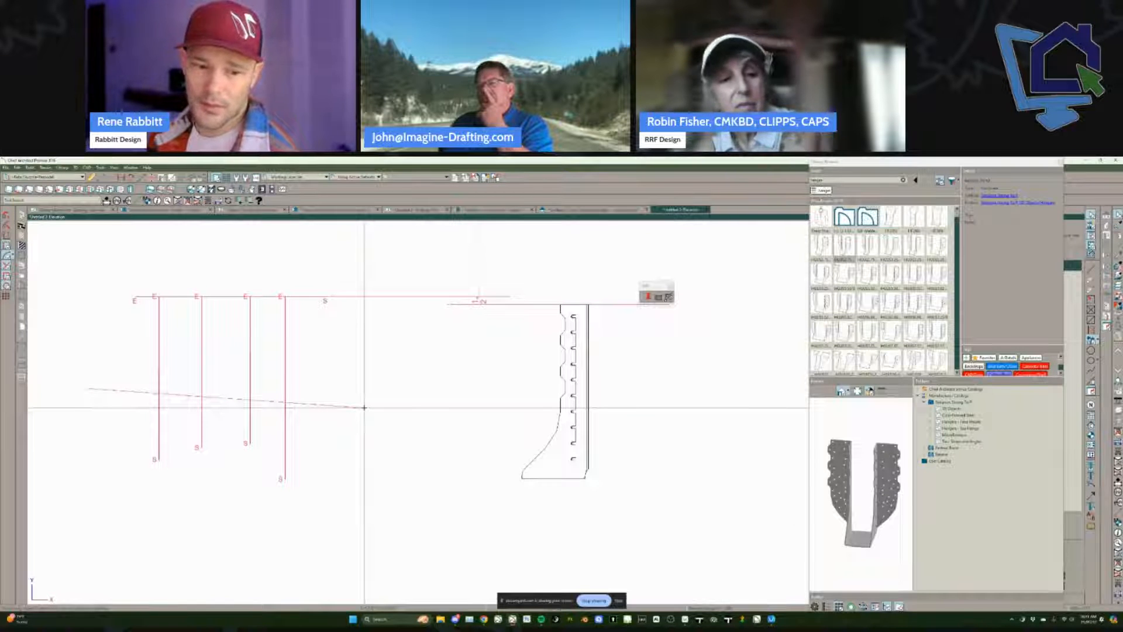
drag(365, 407, 364, 408)
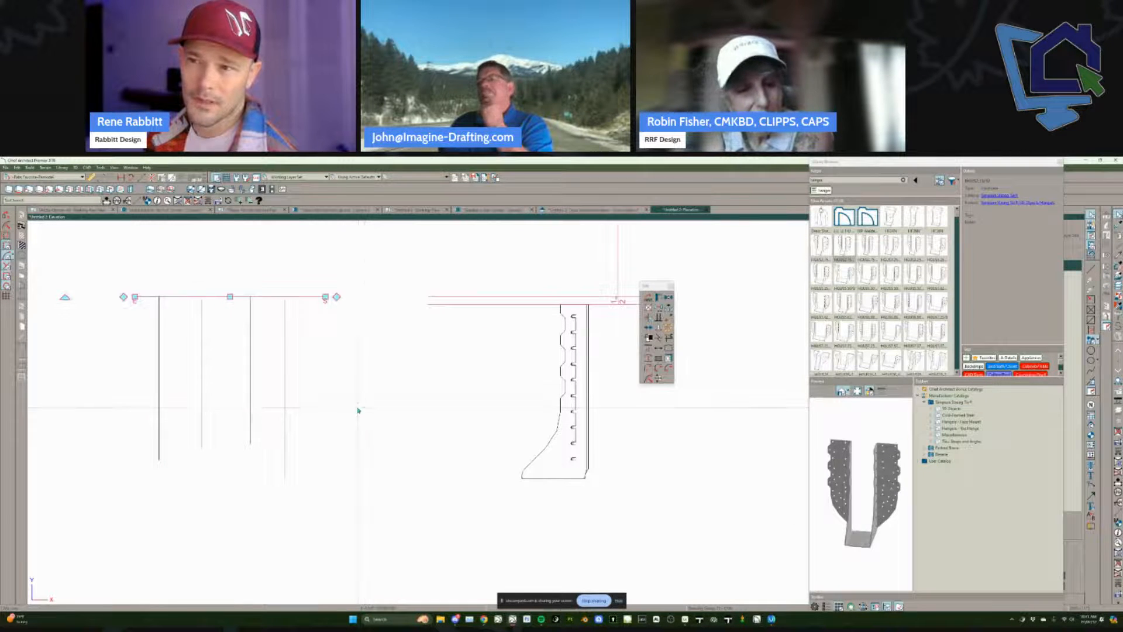
click(358, 408)
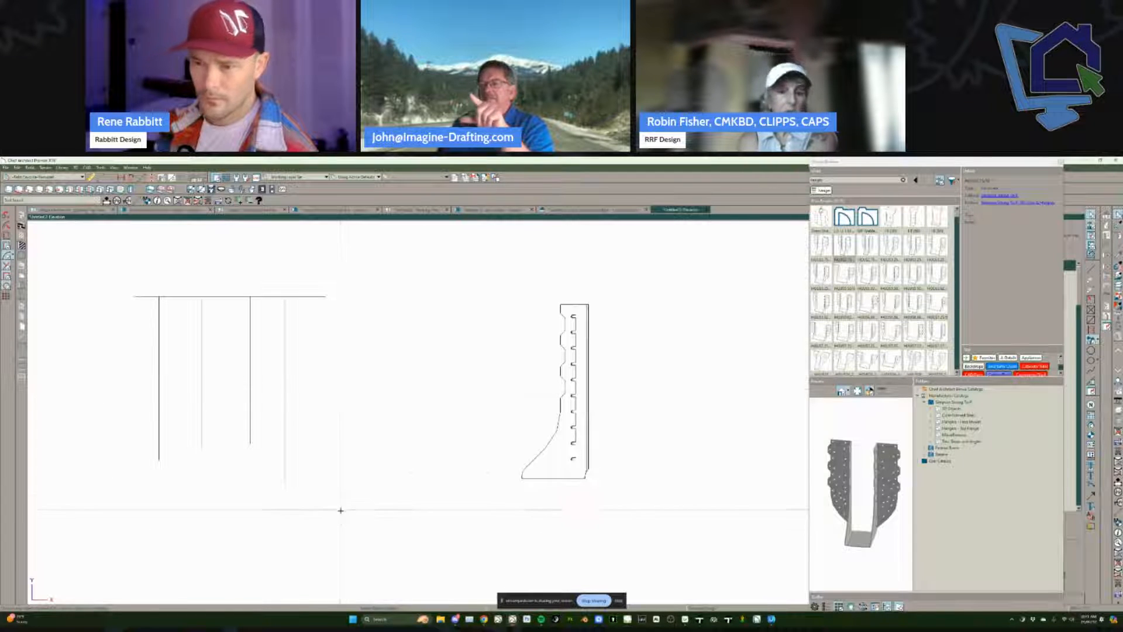
Step: Draw a second horizontal line below the four vertical lines
mouse_move(340, 526)
mouse_down()
mouse_move(107, 525)
mouse_move(106, 477)
mouse_up()
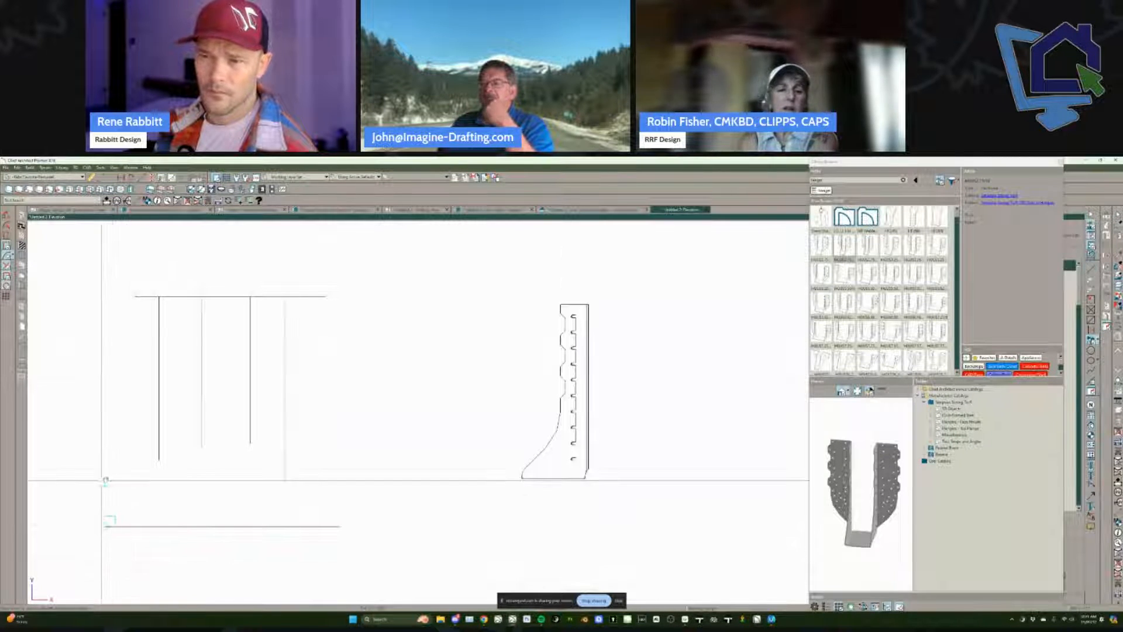
middle_drag(105, 477, 208, 469)
drag(440, 370, 371, 310)
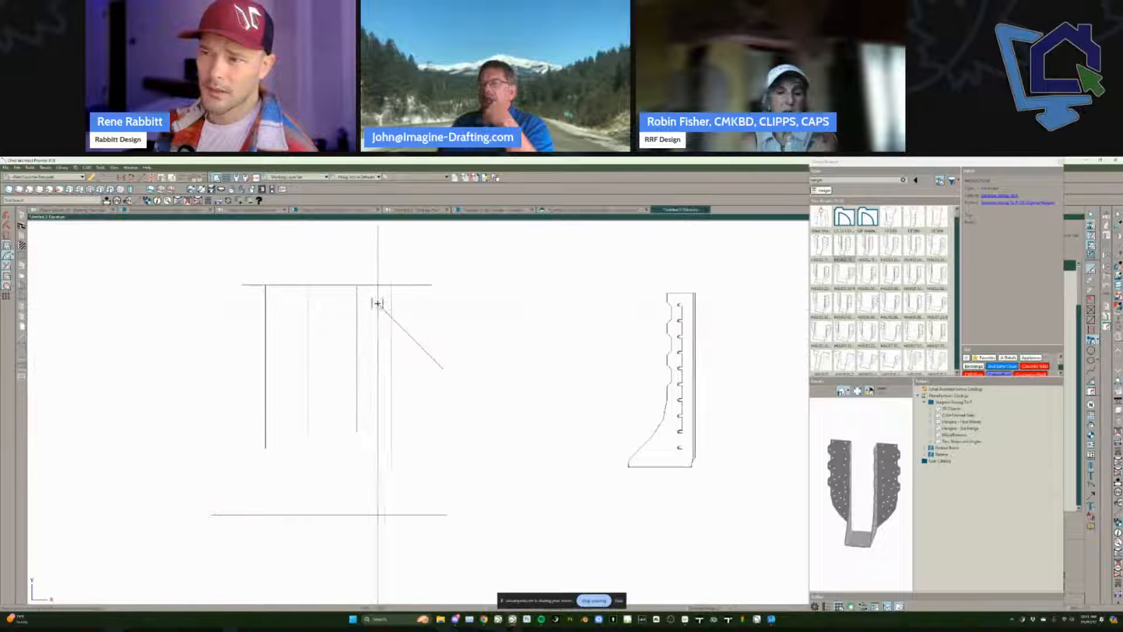
click(413, 340)
key(Delete)
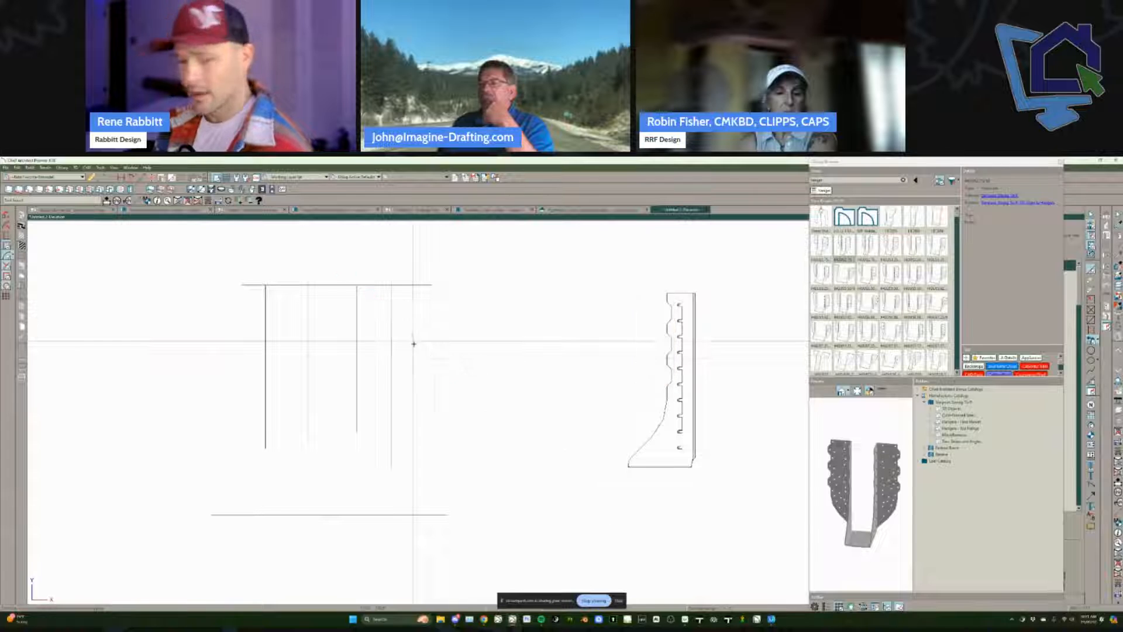
Step: Draw a zigzag polyline across the upper part of the four vertical lines, ending just outside the outermost one
mouse_move(443, 367)
mouse_down()
mouse_move(376, 304)
mouse_move(416, 370)
mouse_up()
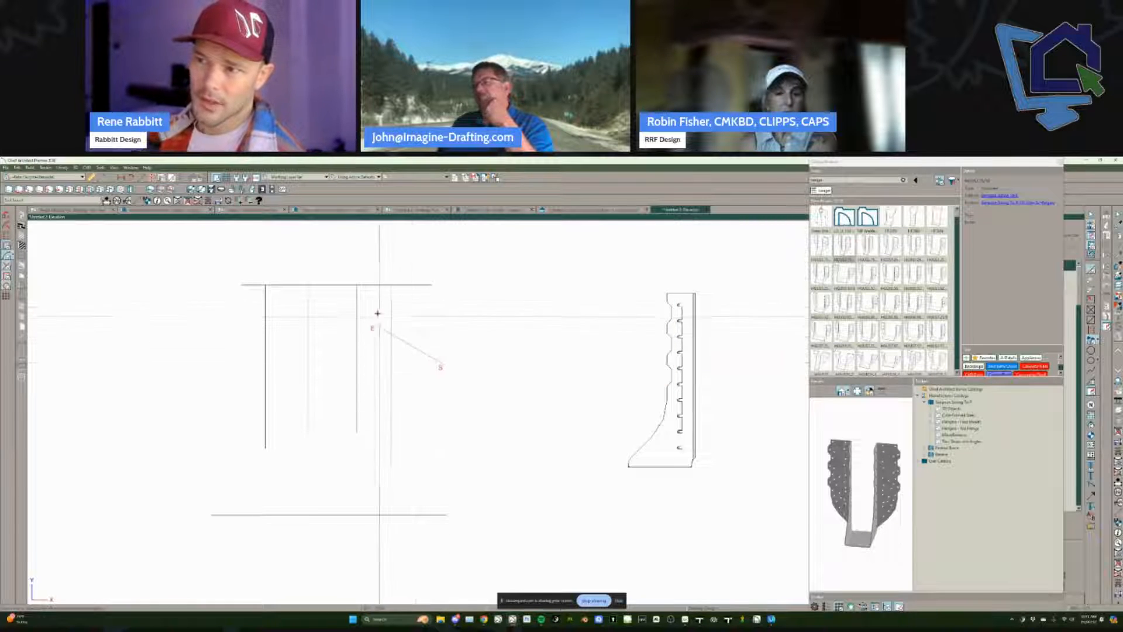
click(381, 302)
click(319, 337)
click(285, 316)
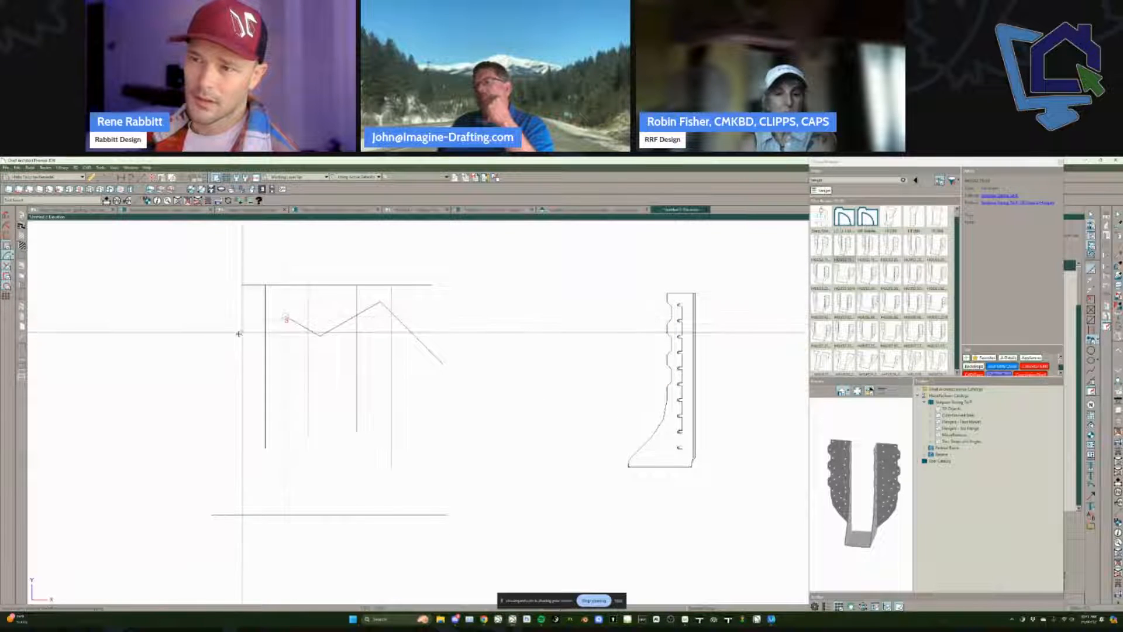
click(234, 345)
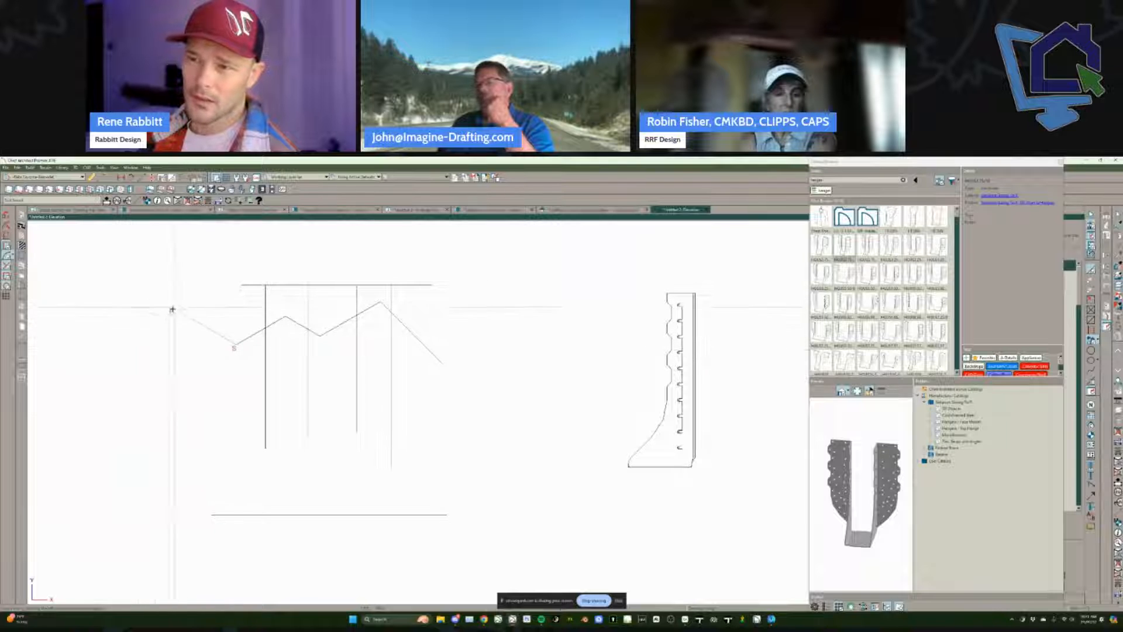
double_click(237, 345)
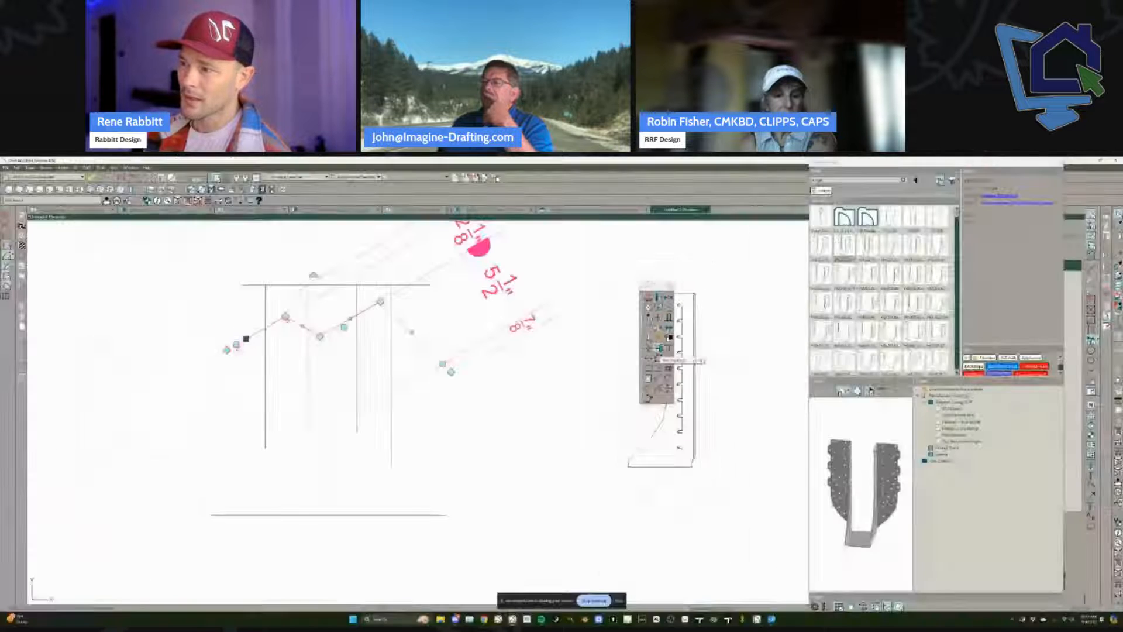
Step: Trim the tops of the four vertical lines at the zigzag polyline using a fence line, and delete the polyline
click(660, 349)
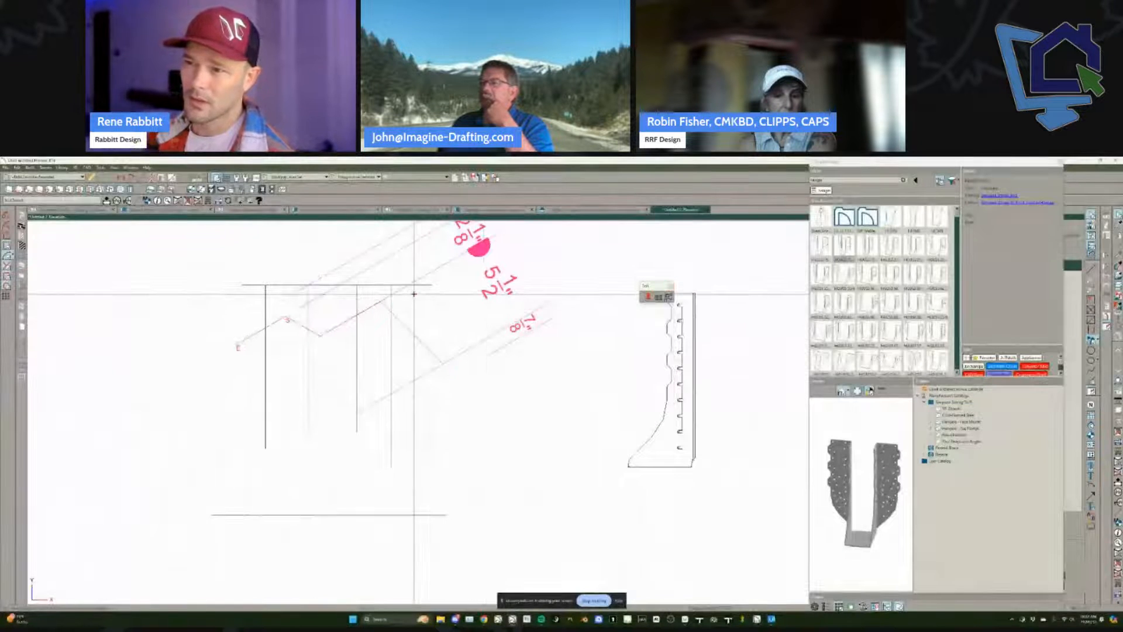
drag(413, 295, 232, 299)
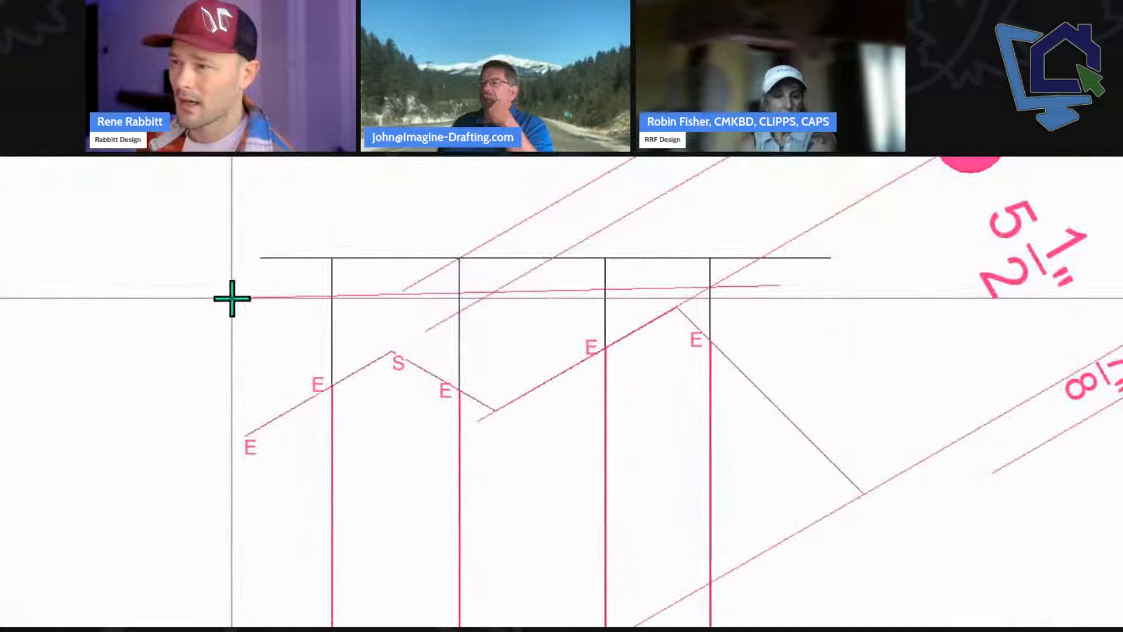
drag(232, 299, 205, 288)
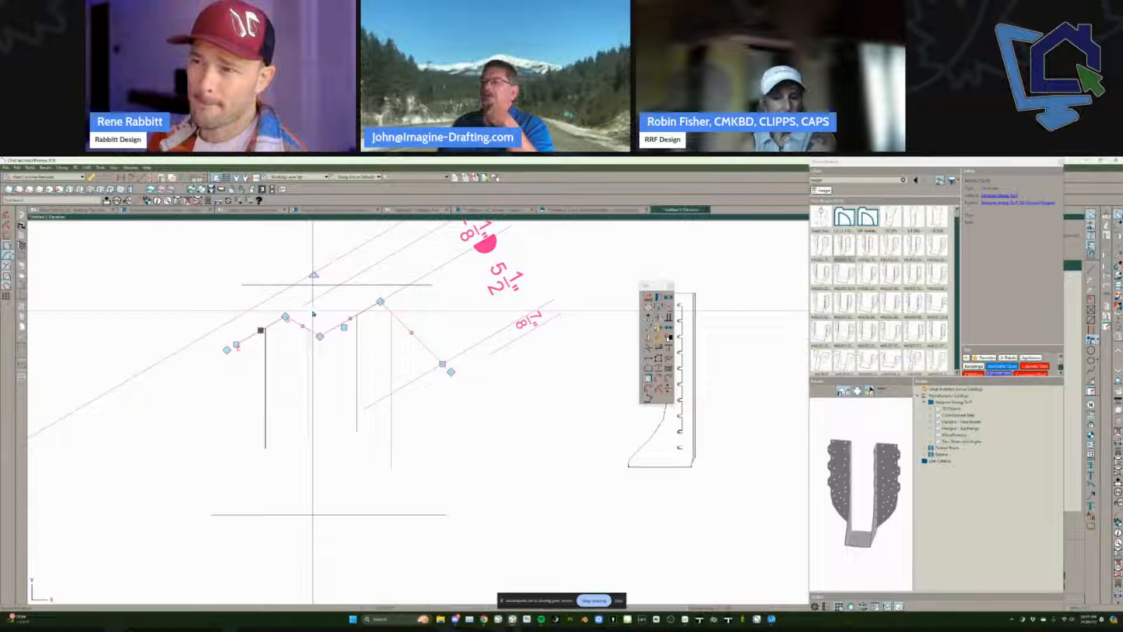
key(Delete)
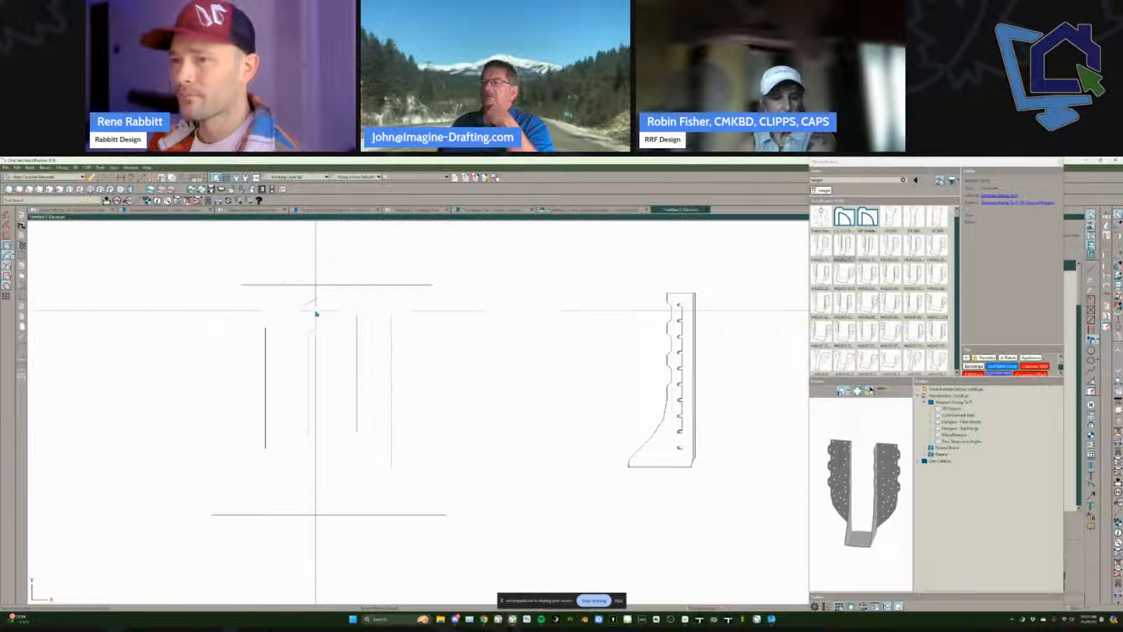
Step: Extend the four vertical lines to both the upper and lower horizontal lines together, using one fence line across them
click(331, 285)
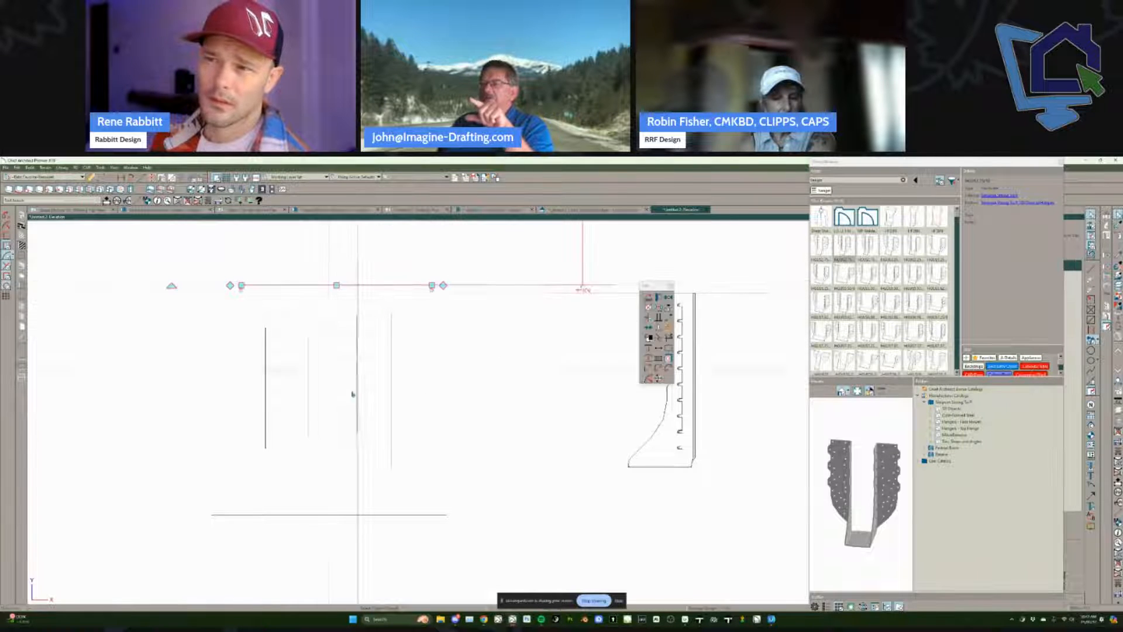
click(330, 517)
click(667, 348)
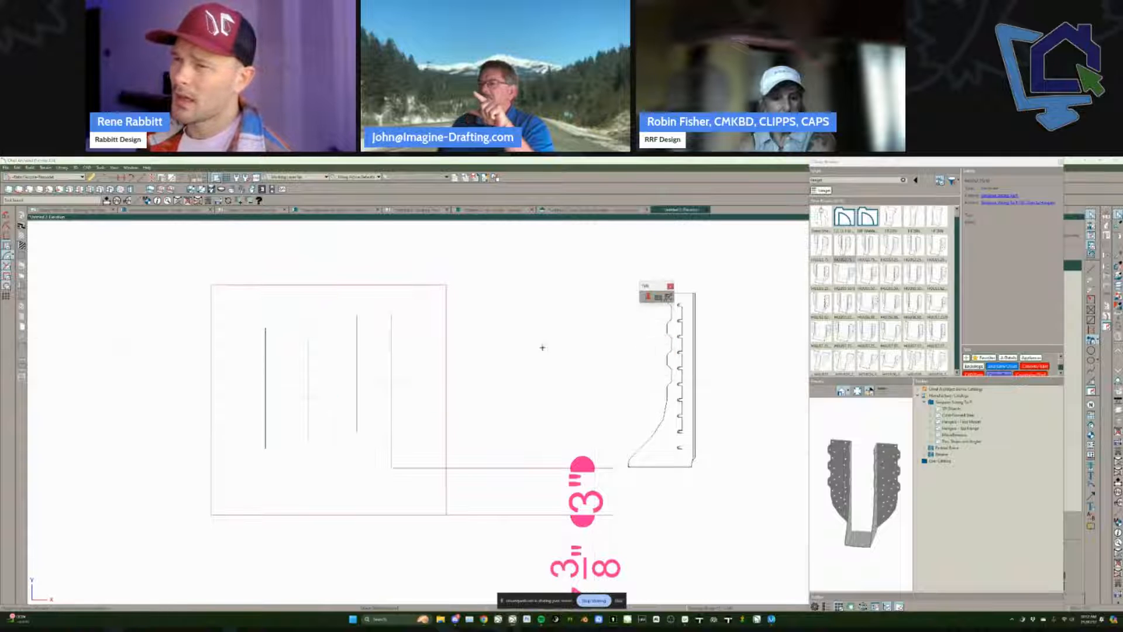
drag(420, 368, 251, 384)
click(398, 515)
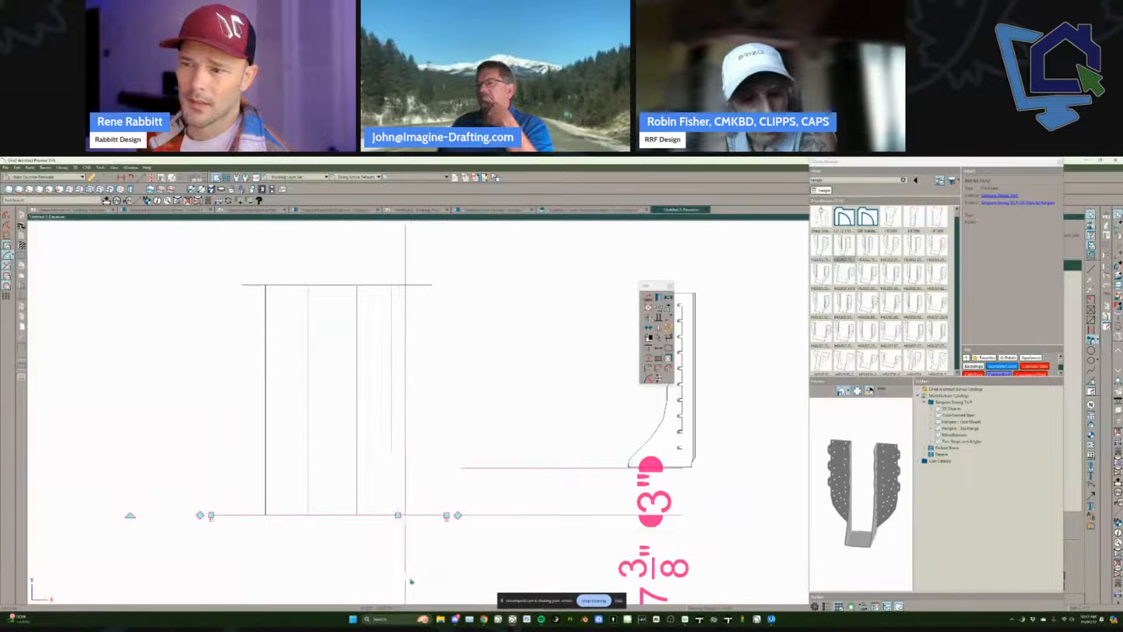
click(392, 387)
click(495, 351)
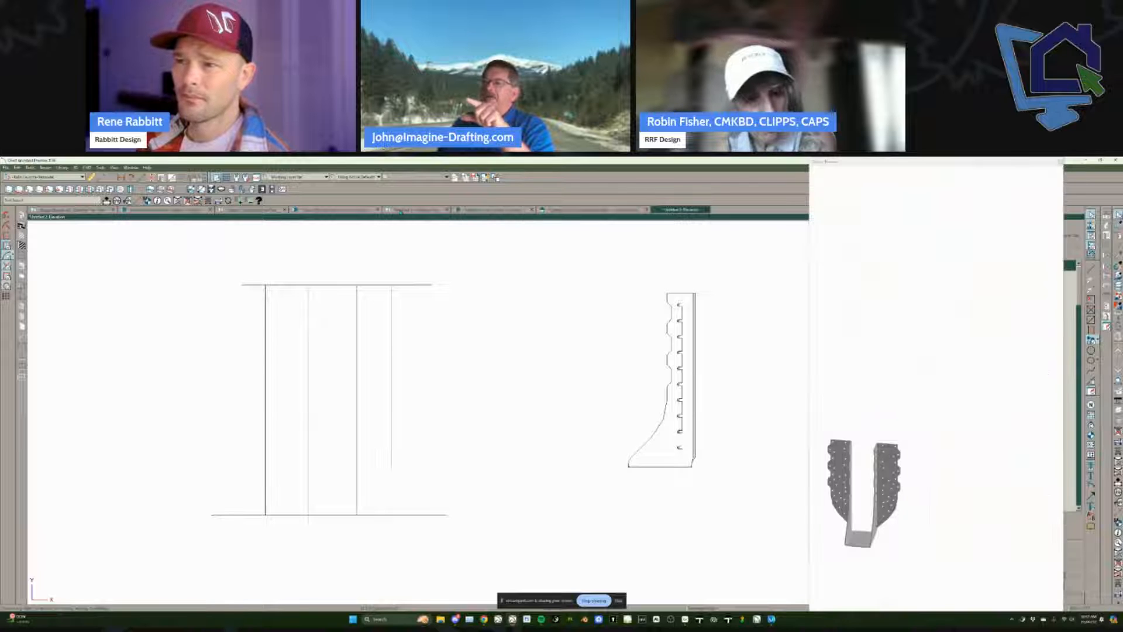
Step: Switch to the house plan and display its Working Roofs Only plan view
click(400, 211)
click(494, 177)
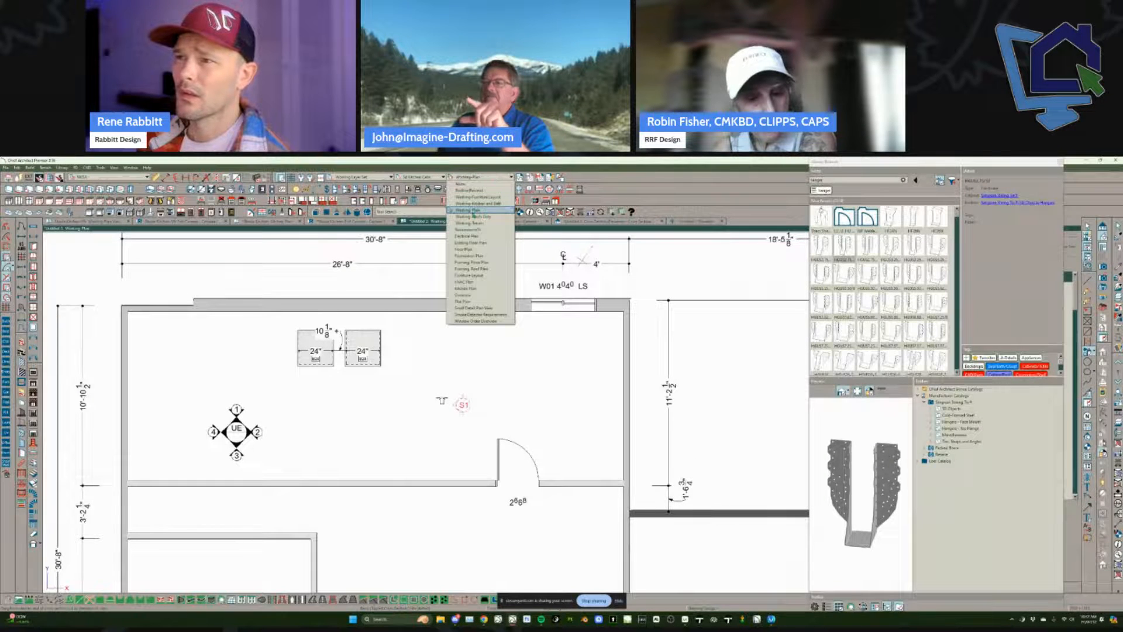
click(472, 217)
scroll(514, 351, down, 2)
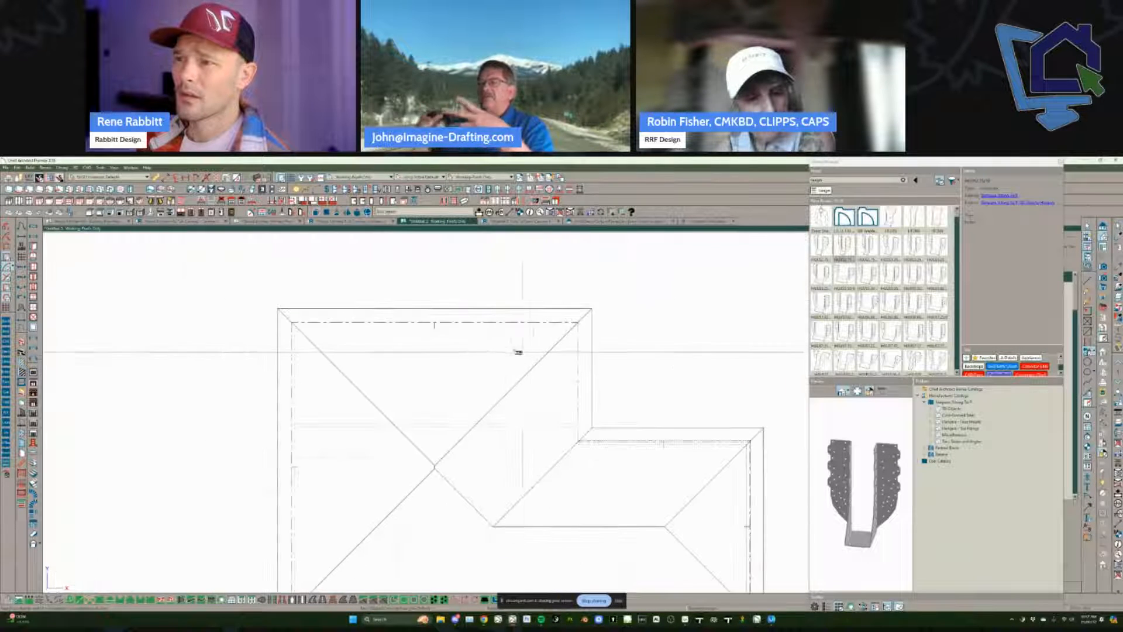
Step: Pull the hip edge of the upper triangular roof plane inward, away from the adjoining roof plane
click(513, 388)
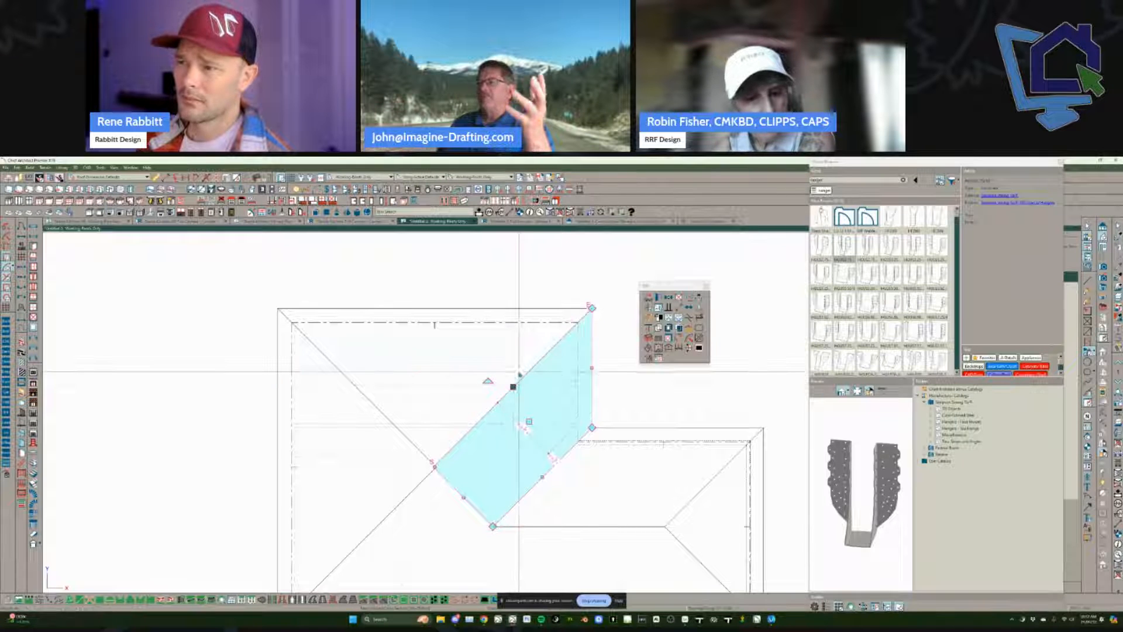
key(Tab)
key(Tab)
drag(514, 388, 456, 376)
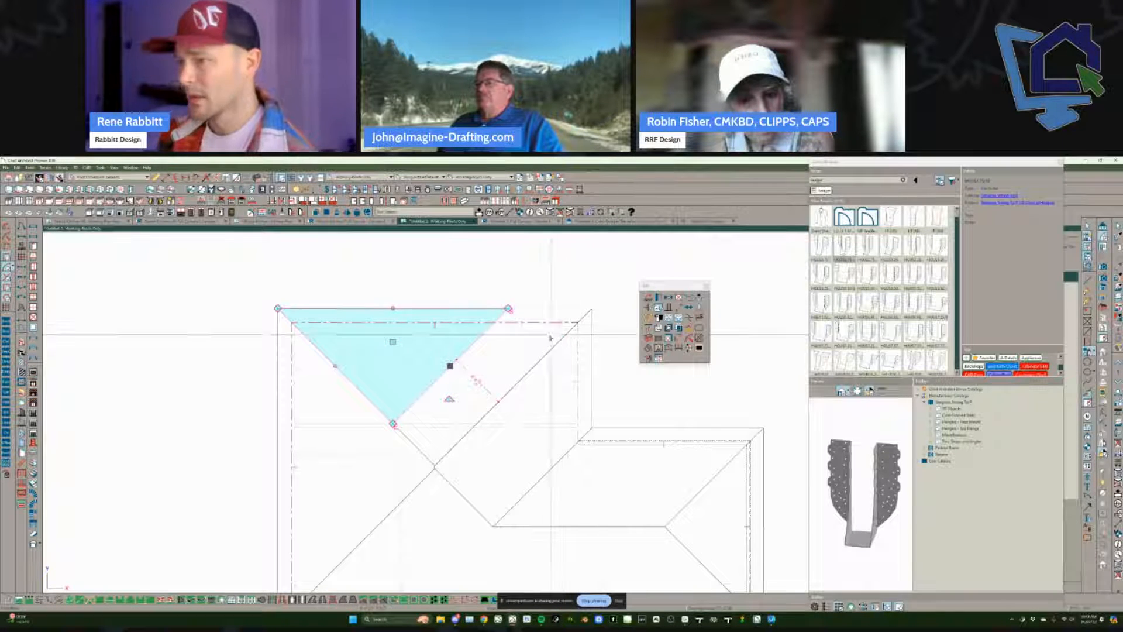
Step: Draw a short slanted CAD line across the eave and extend it to the hip edge of the adjoining roof plane
click(528, 292)
mouse_move(528, 292)
mouse_down()
mouse_move(495, 371)
mouse_move(503, 363)
mouse_move(502, 379)
mouse_up()
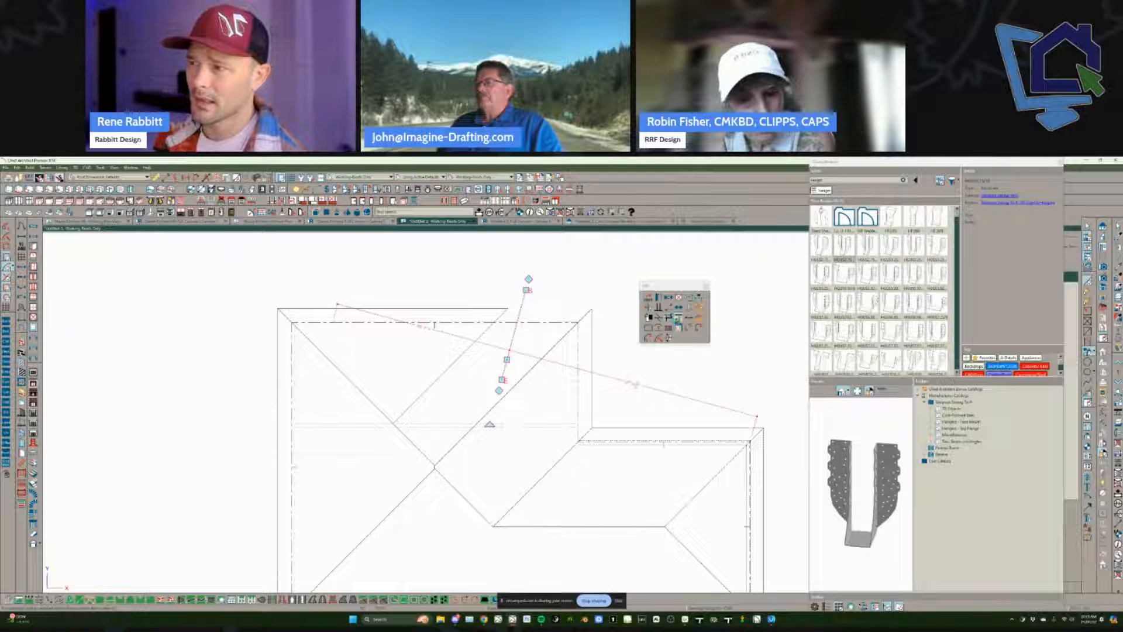
click(678, 317)
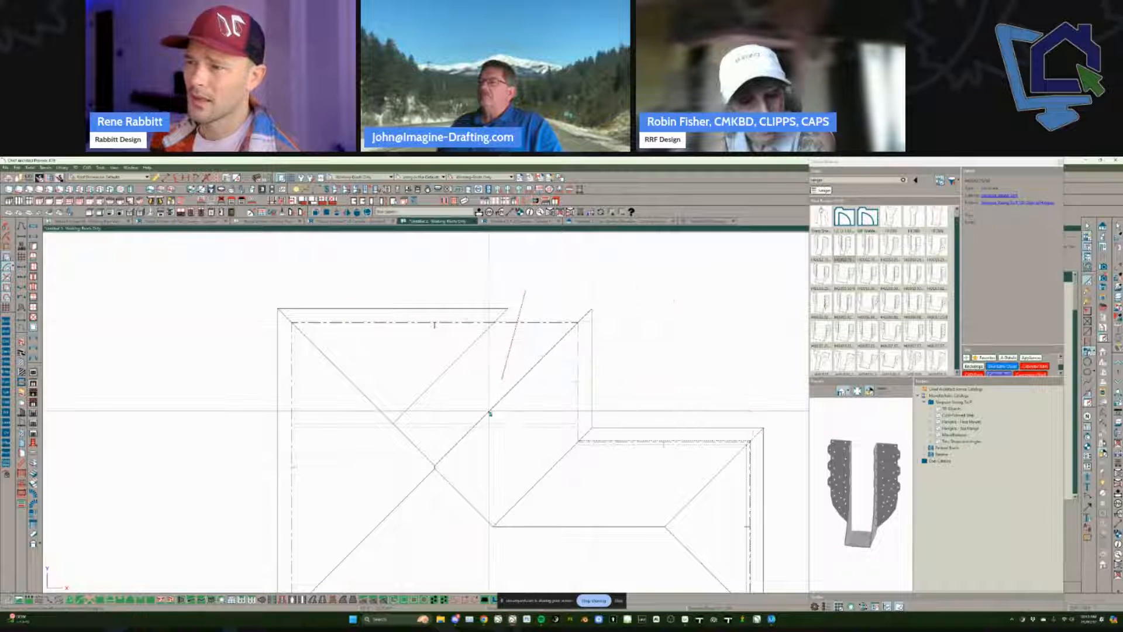
click(485, 422)
key(j)
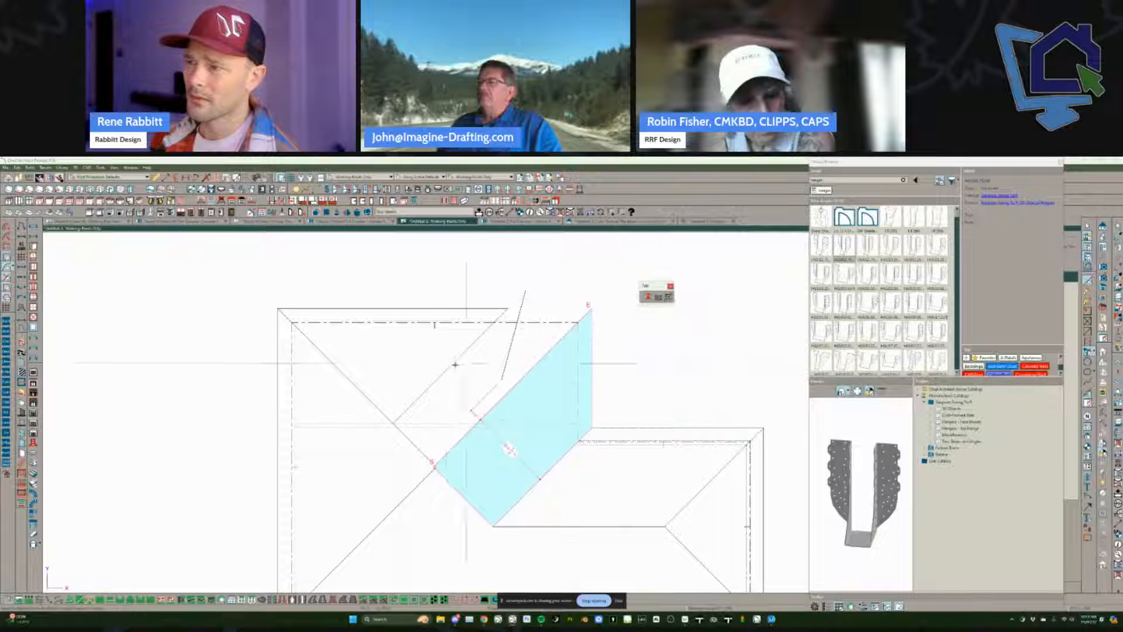
click(501, 383)
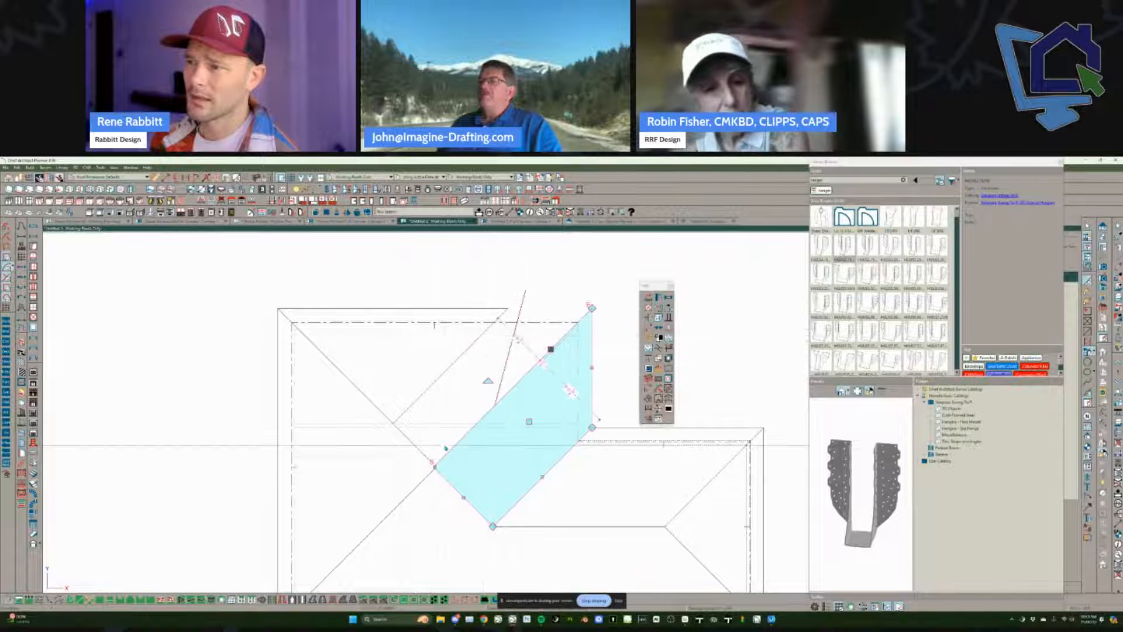
Step: Lengthen the slanted CAD line so that it crosses the whole roof plane and ends beyond its far edge
click(502, 386)
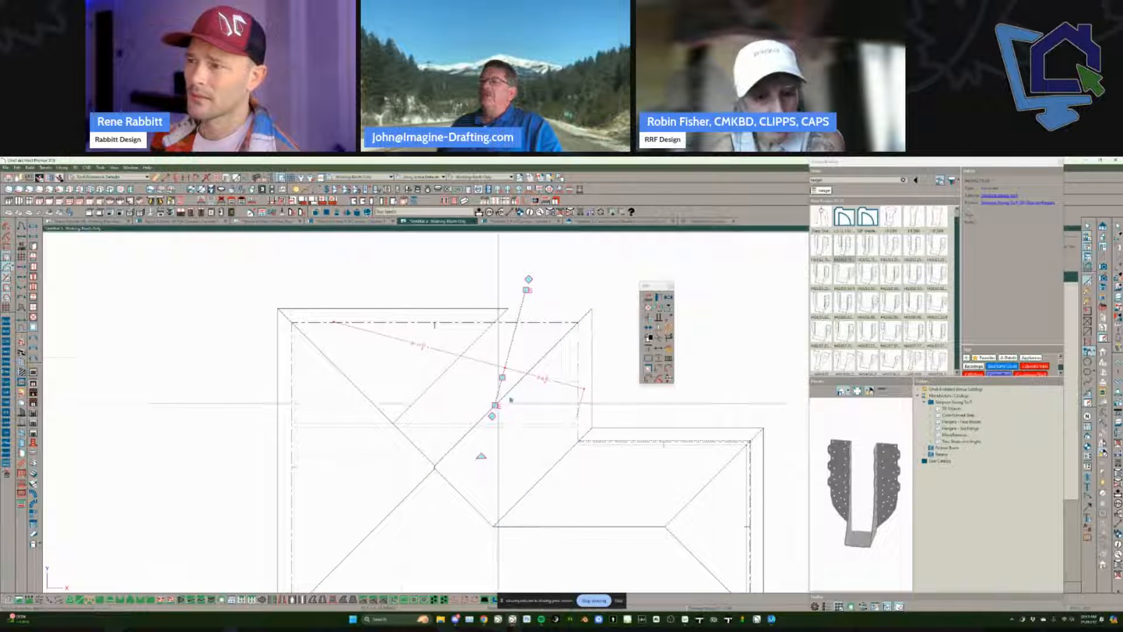
click(669, 340)
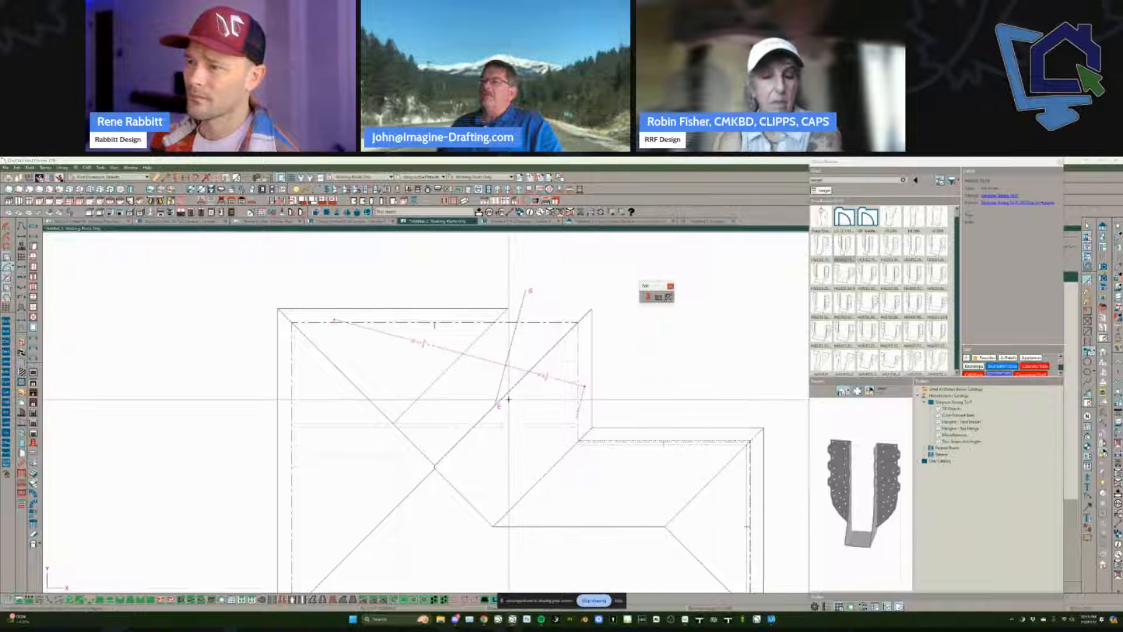
click(510, 344)
drag(496, 405, 456, 548)
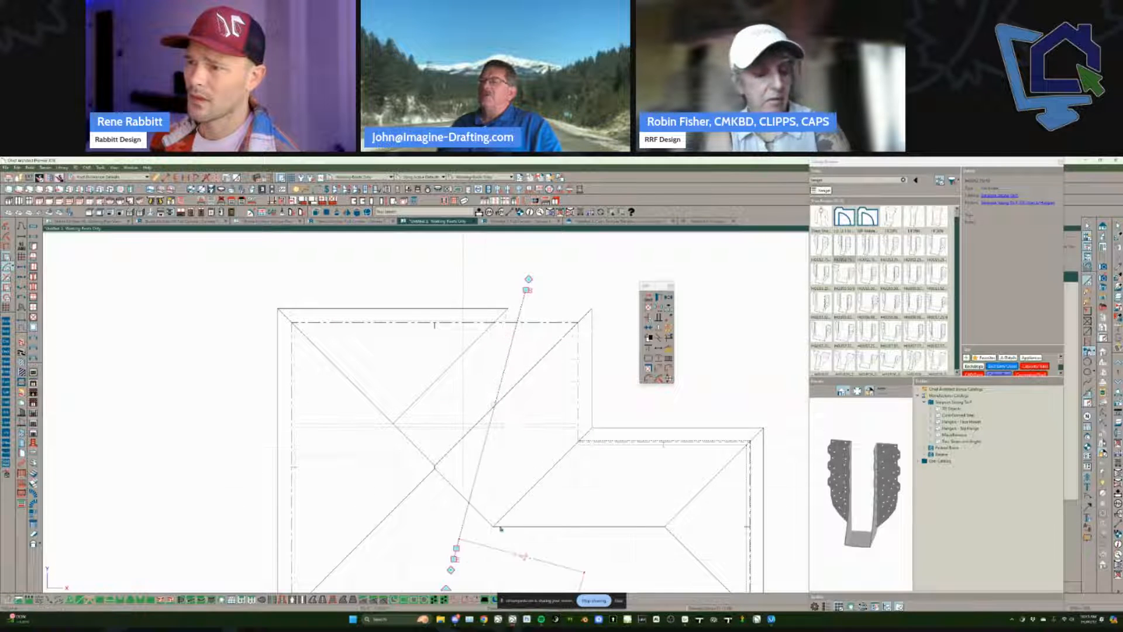
Step: Trim away the part of the slanted line inside the roof plane, using the roof plane's edges as the cutting boundary
click(669, 338)
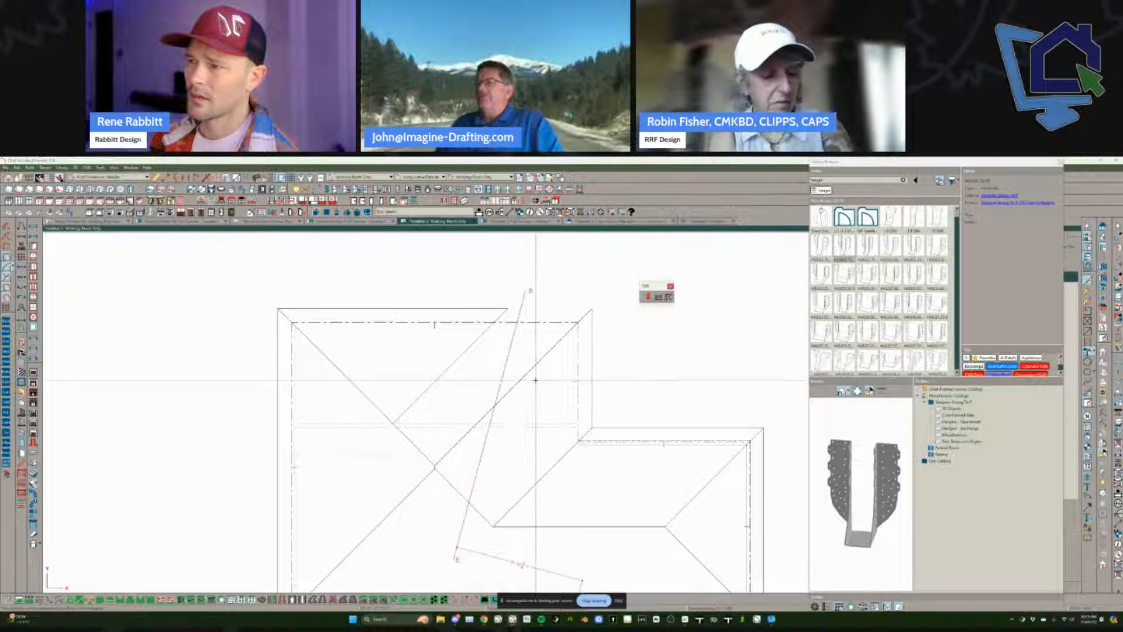
click(529, 341)
click(534, 369)
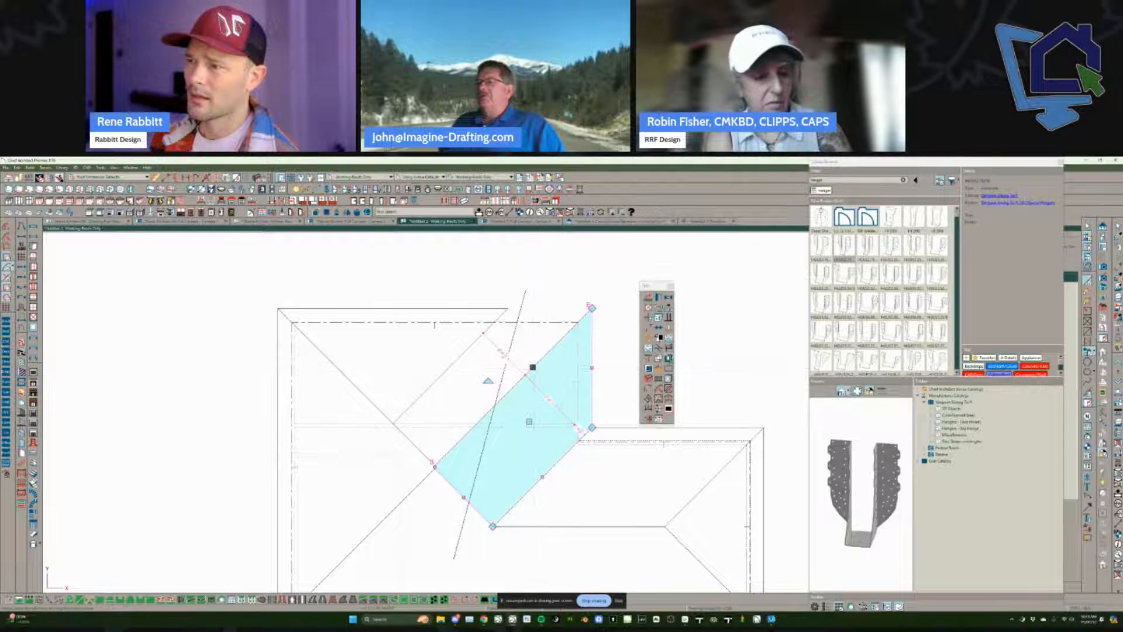
click(659, 348)
drag(506, 441, 466, 464)
click(406, 514)
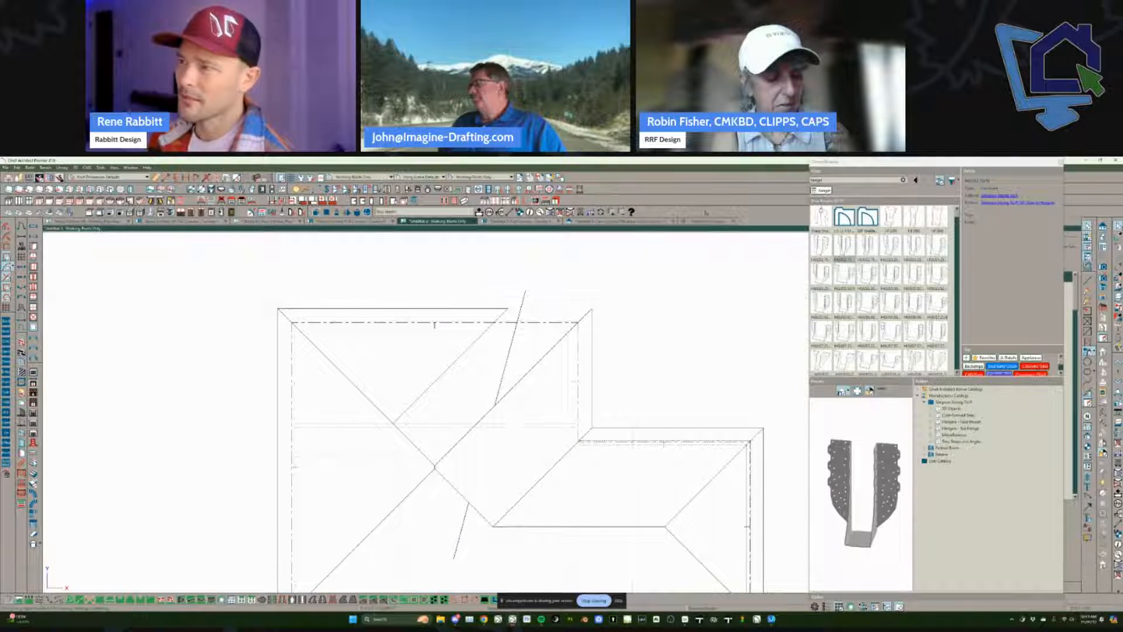
Step: Return to the elevation with the hanger detail and select the hanger's whole linework
click(697, 222)
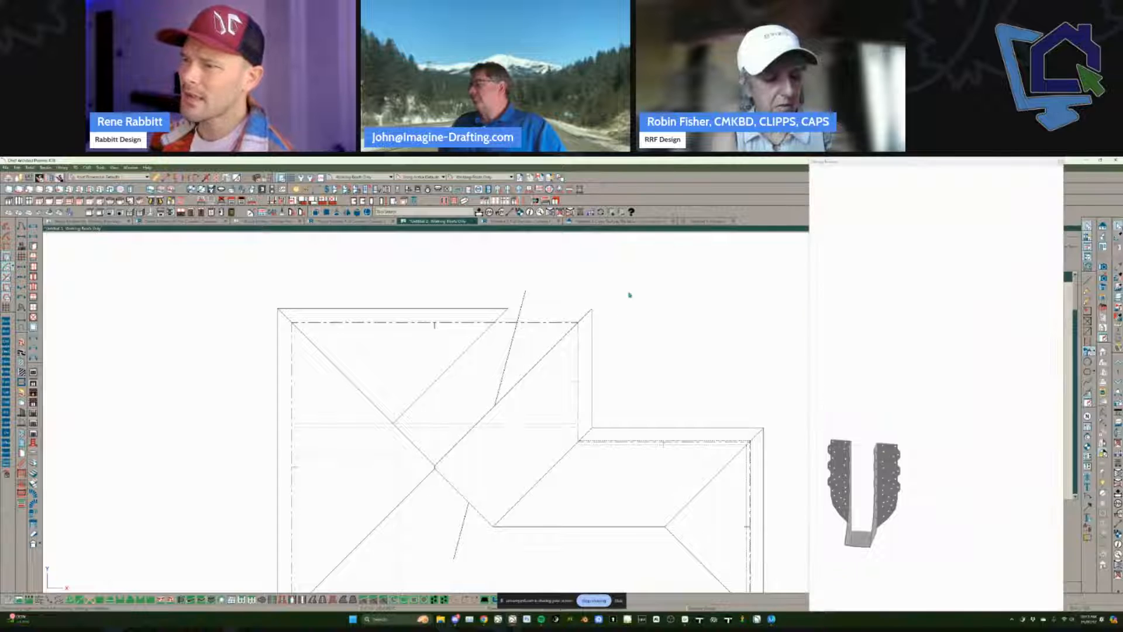
drag(559, 536, 535, 569)
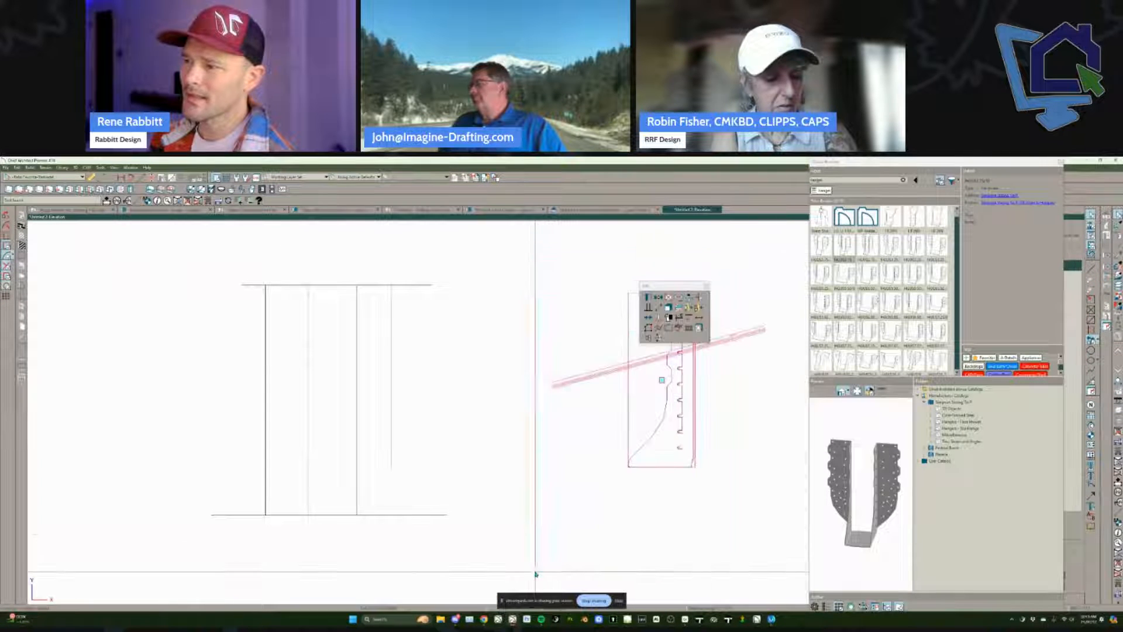
middle_drag(561, 437, 407, 454)
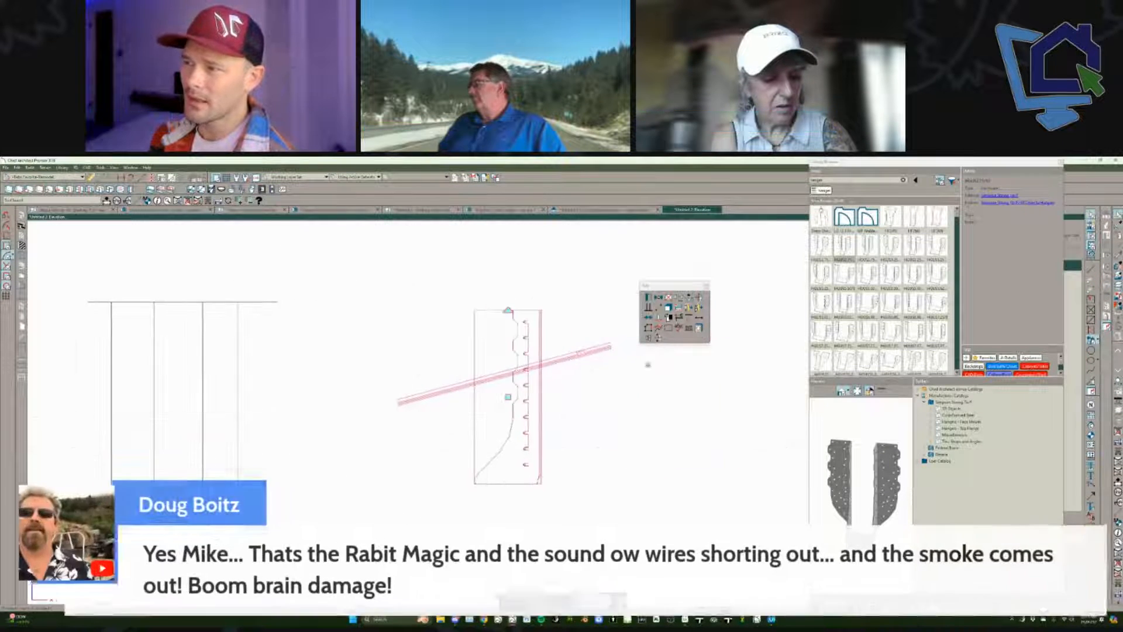
Step: Try the line-editing operations on the selected hanger linework, picking points on its curved outline and lower corner
click(689, 317)
click(480, 373)
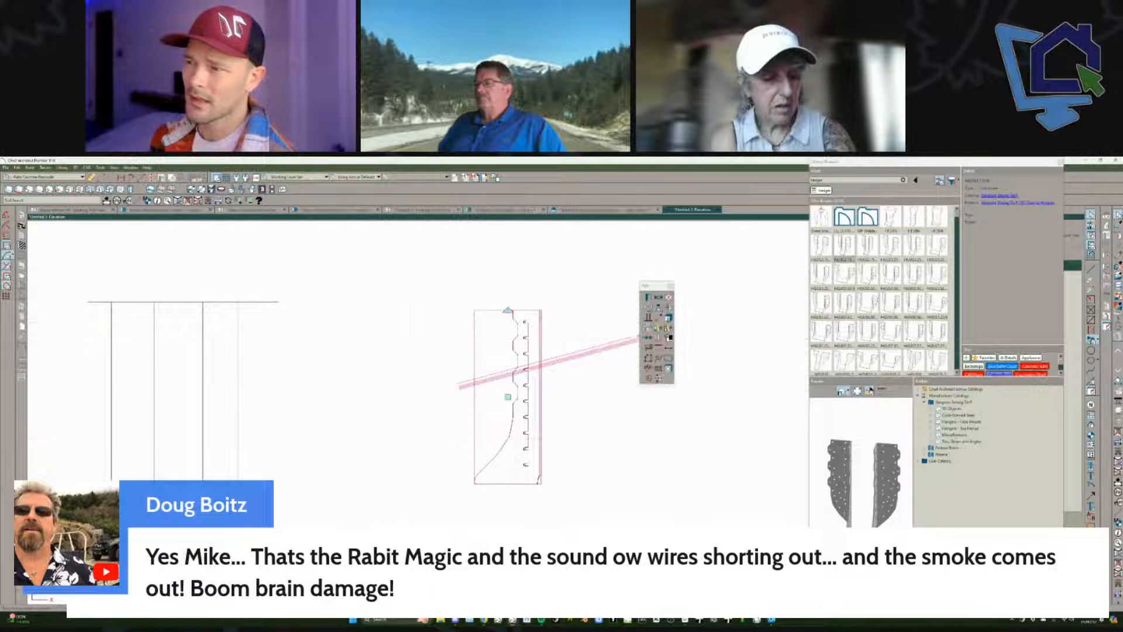
click(659, 307)
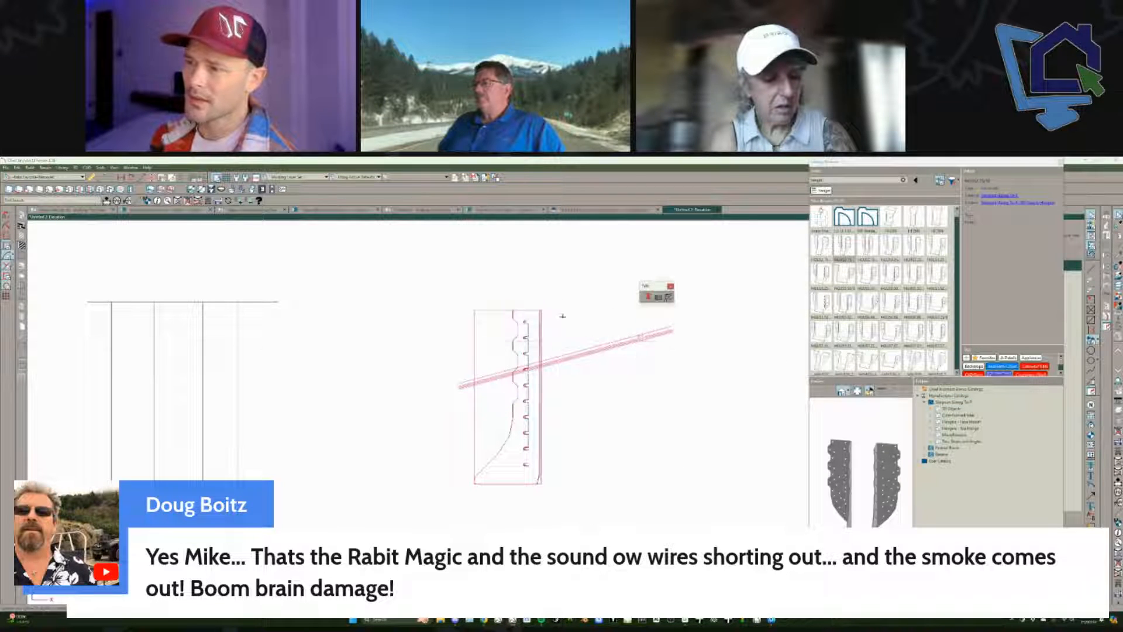
click(517, 347)
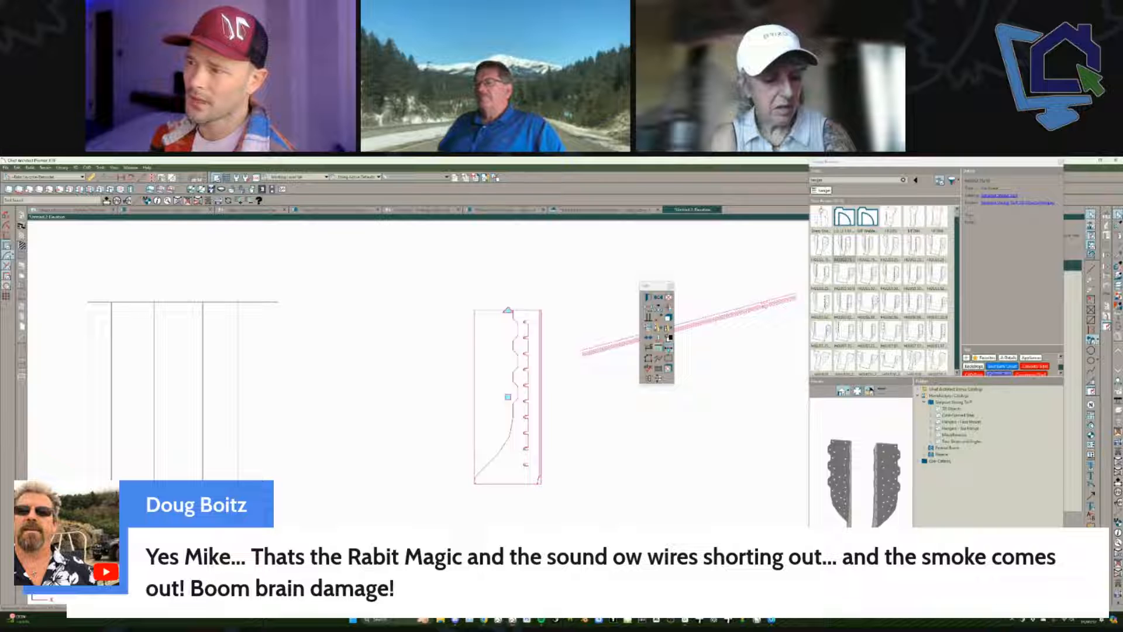
click(668, 348)
click(558, 284)
click(476, 487)
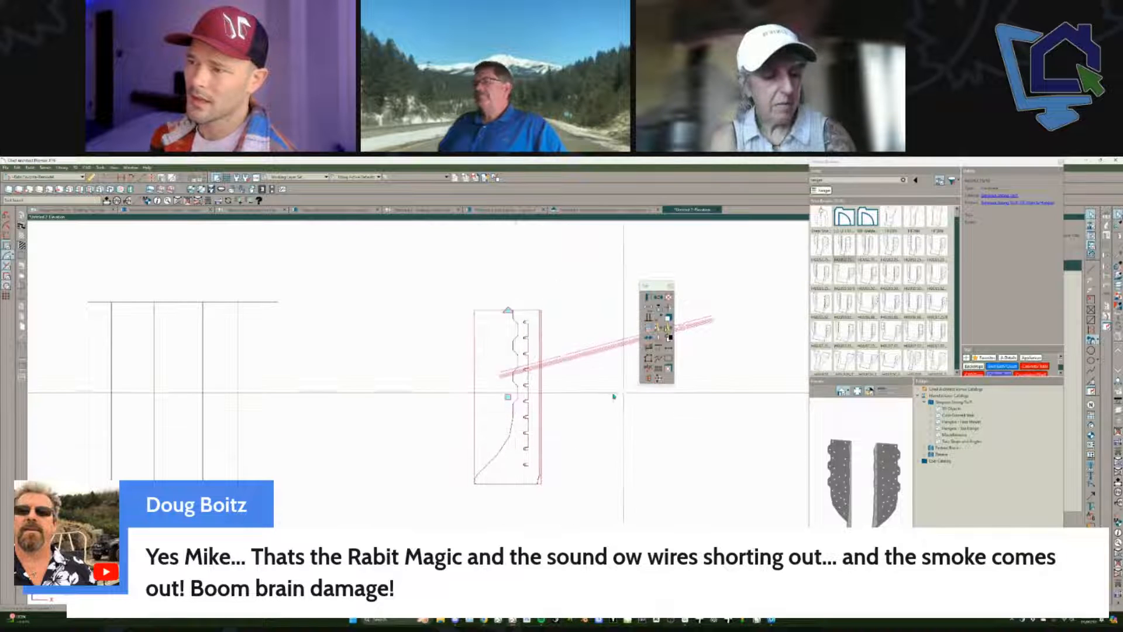
key(Delete)
Step: Examine the hanger outline's upper corner up close by selecting the adjoining edges of its linework in turn
click(517, 393)
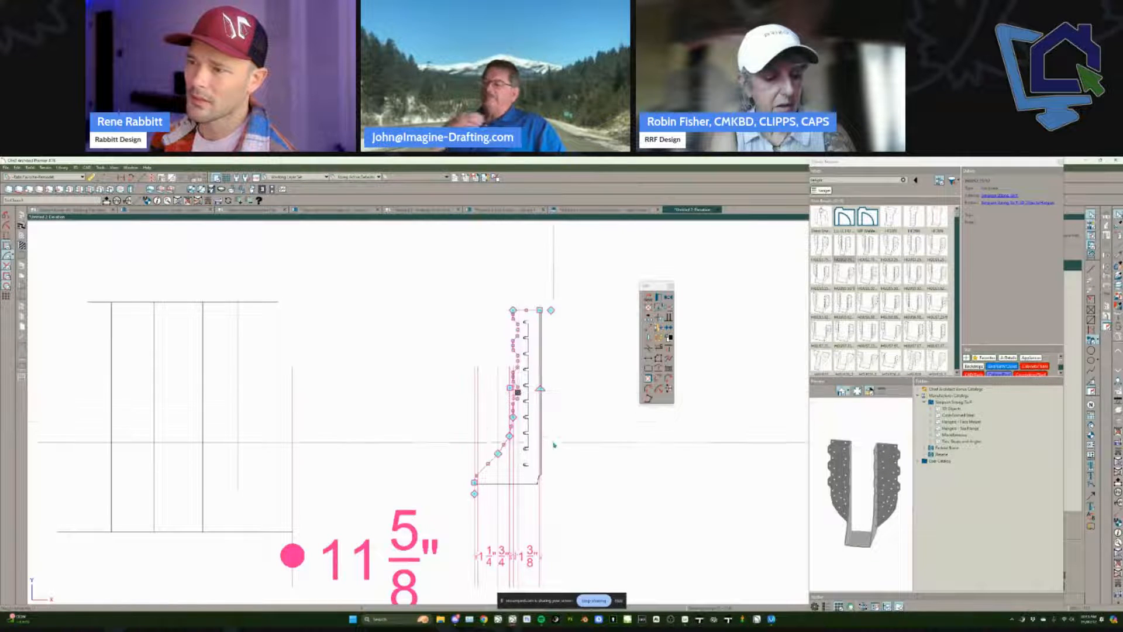
scroll(558, 393, up, 3)
scroll(539, 298, up, 2)
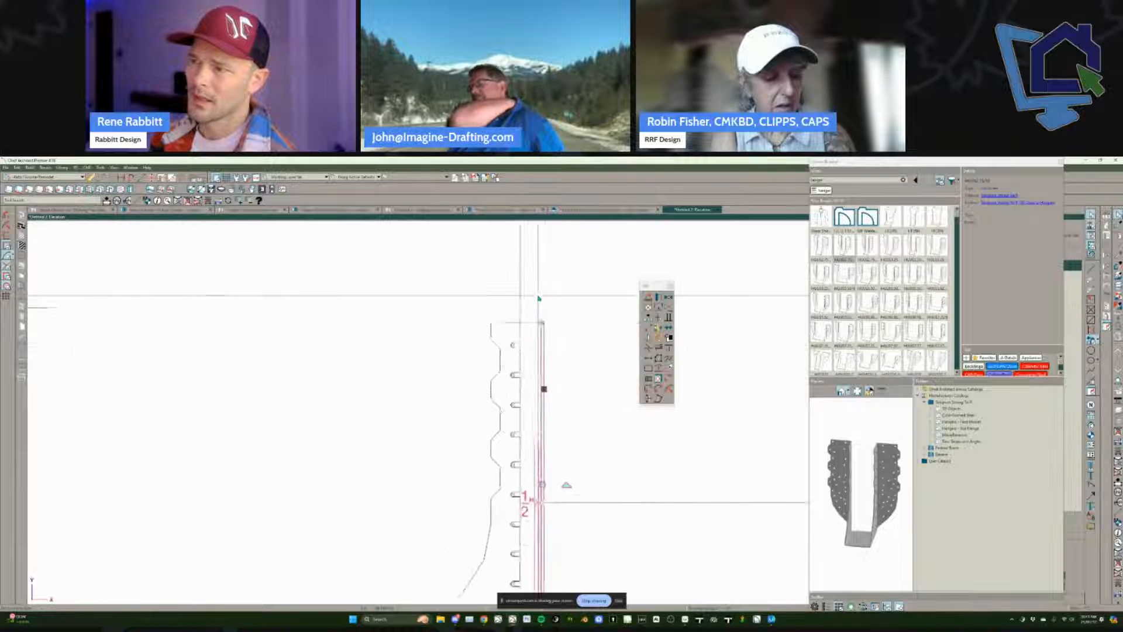
scroll(539, 298, up, 6)
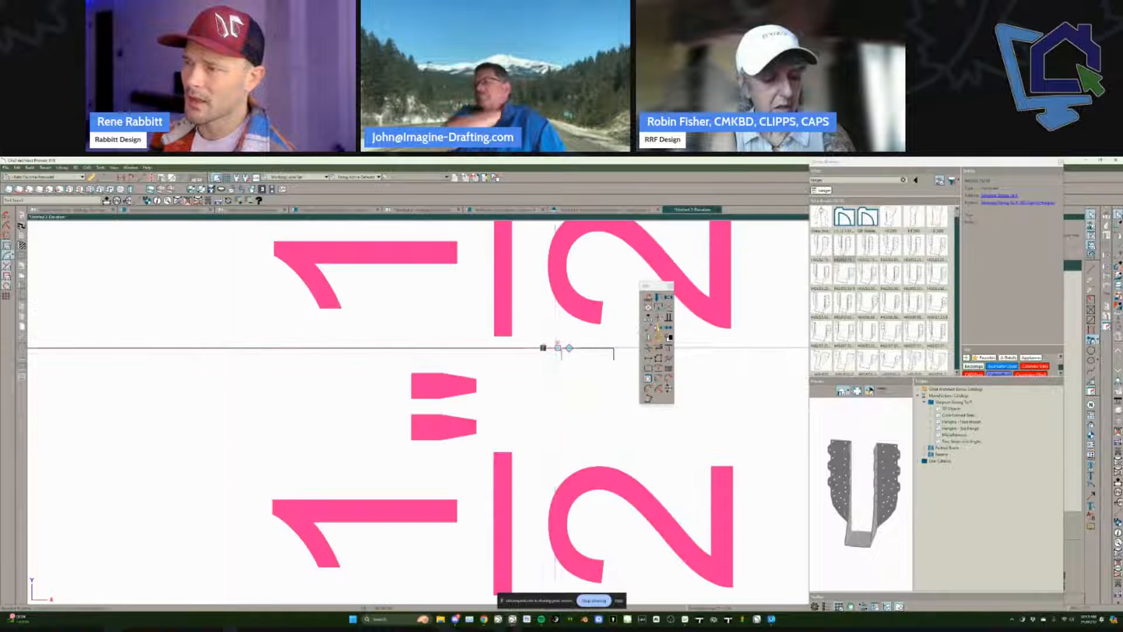
scroll(556, 353, down, 1)
click(557, 365)
click(757, 393)
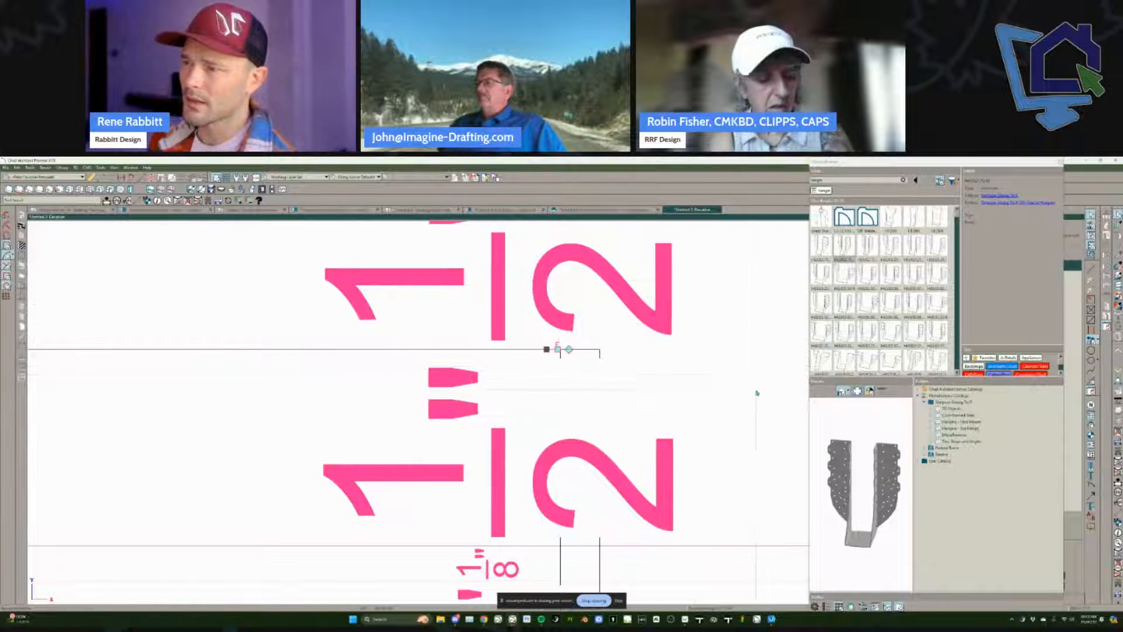
click(562, 365)
scroll(409, 388, up, 1)
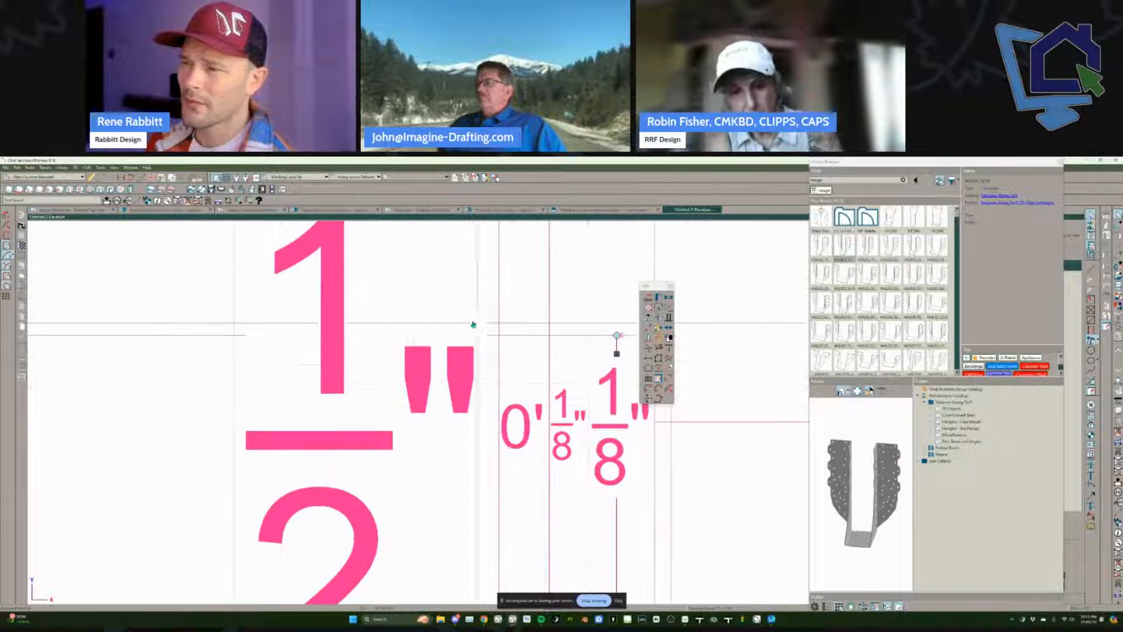
middle_drag(690, 439, 560, 430)
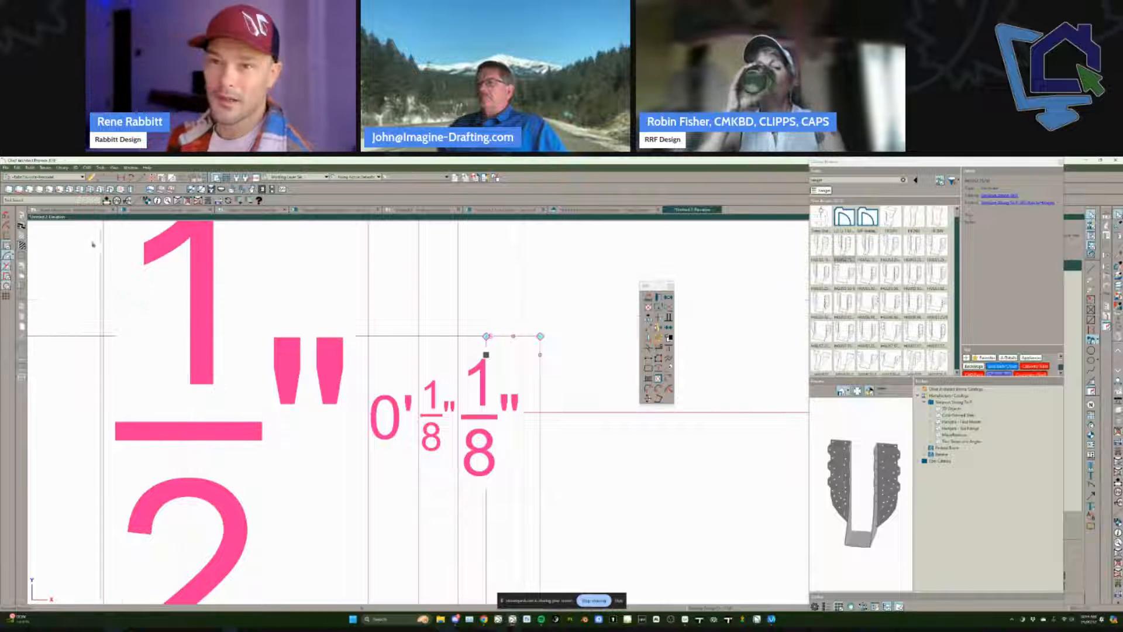
Step: Switch the active dimension default to the finer detail dimensions and check the spacing of the parallel lines at the hanger's upper corner
click(25, 178)
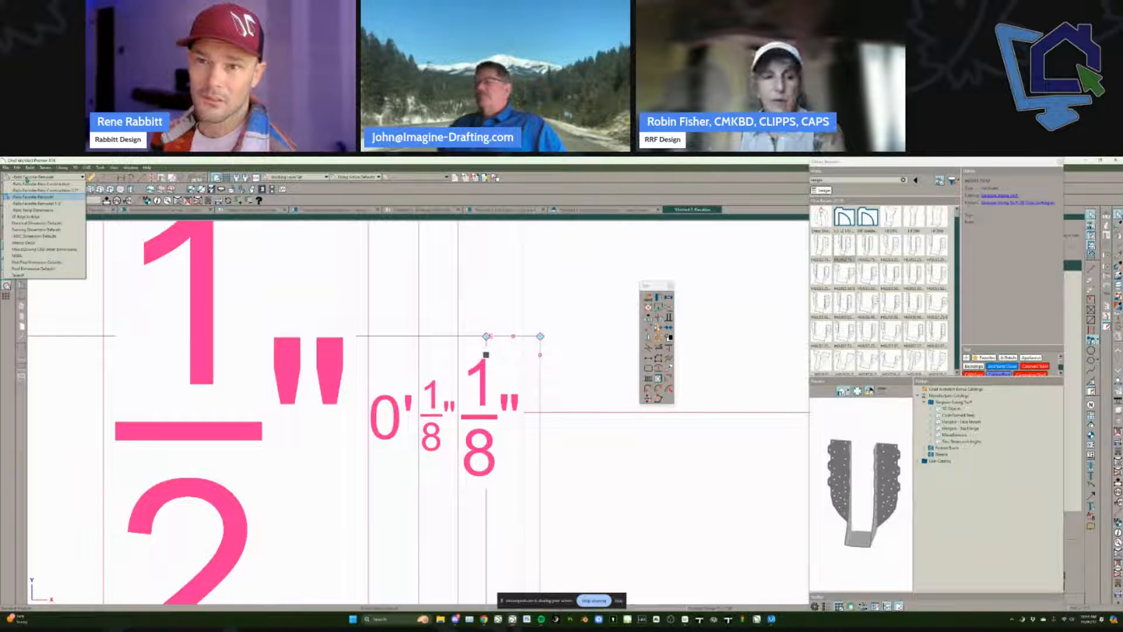
click(29, 250)
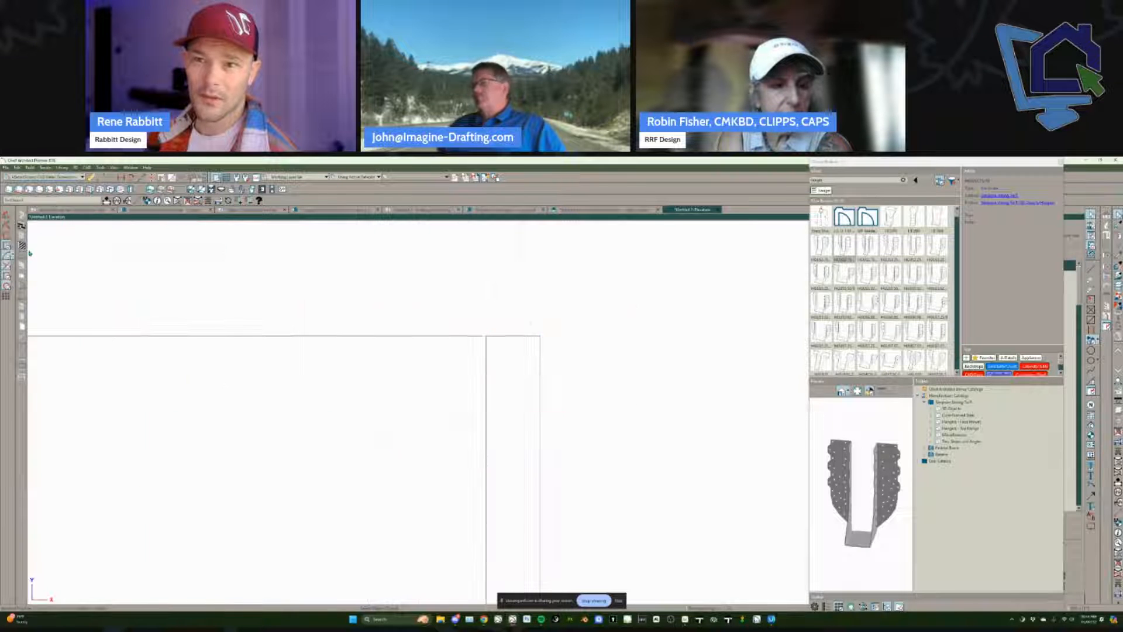
click(451, 336)
click(526, 337)
click(486, 388)
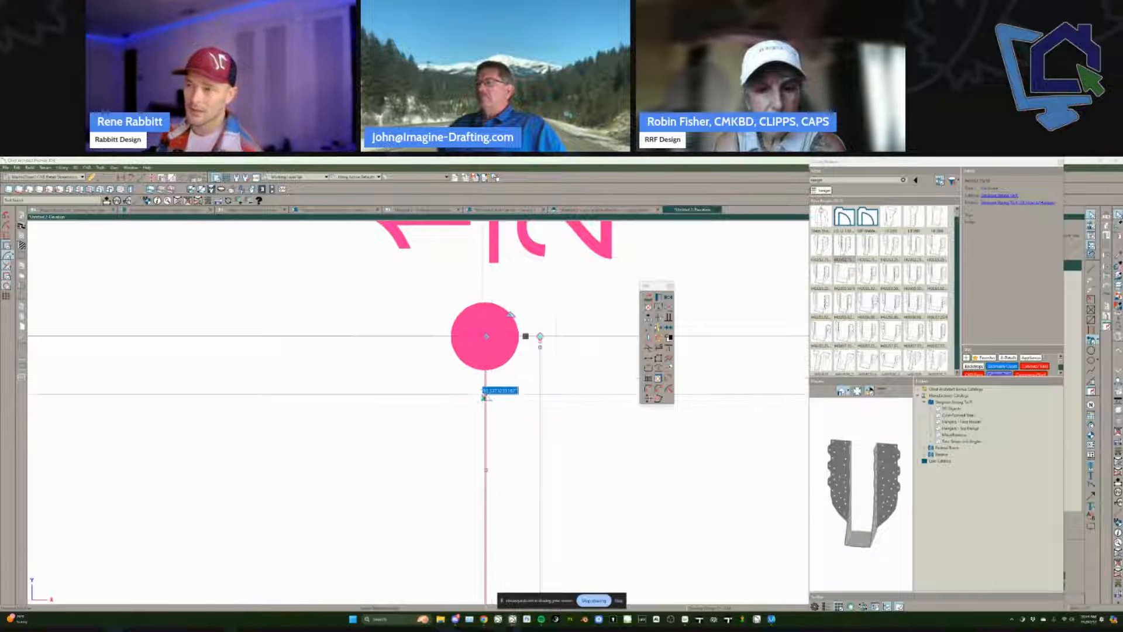
click(539, 416)
scroll(540, 416, down, 5)
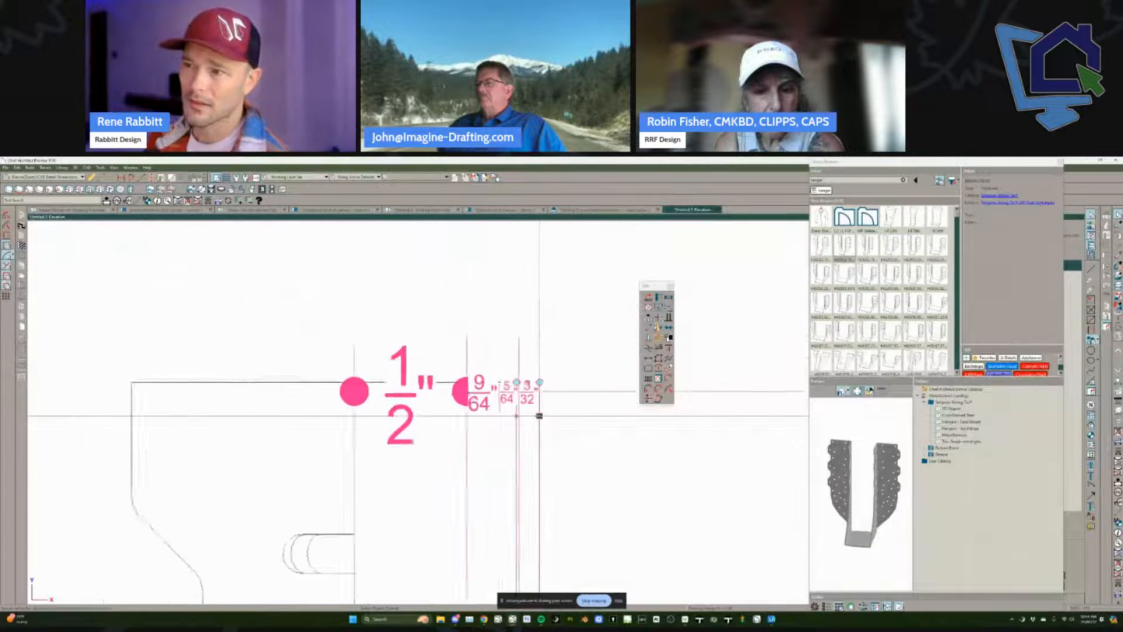
scroll(560, 457, down, 2)
click(403, 346)
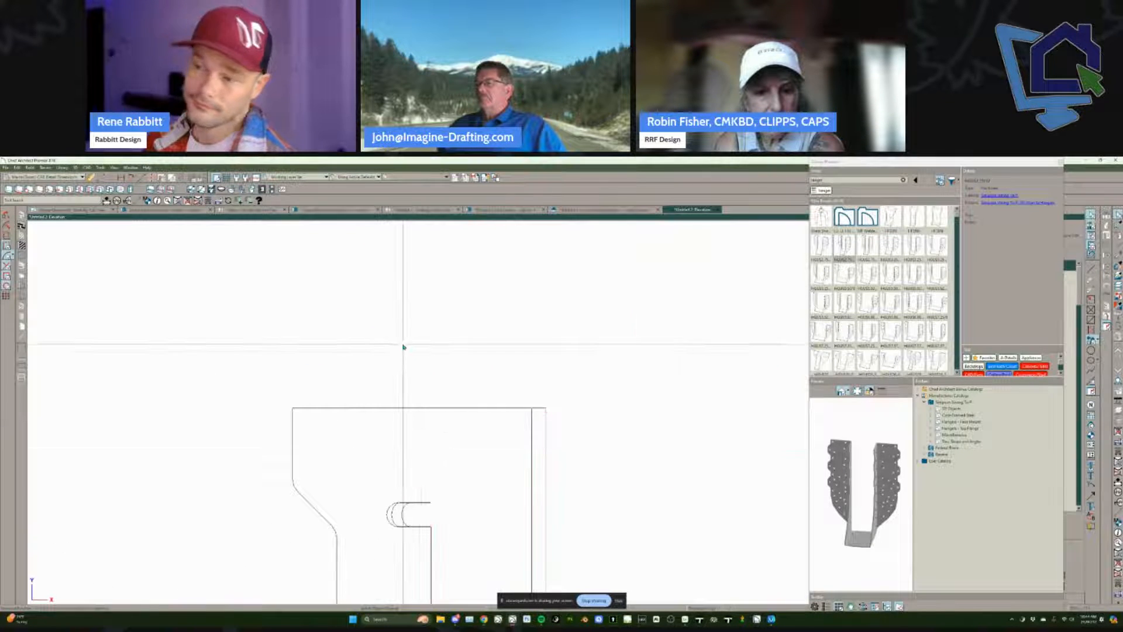
Step: Close the elevation with the hanger detail and return to the whole roof plan
scroll(279, 445, down, 1)
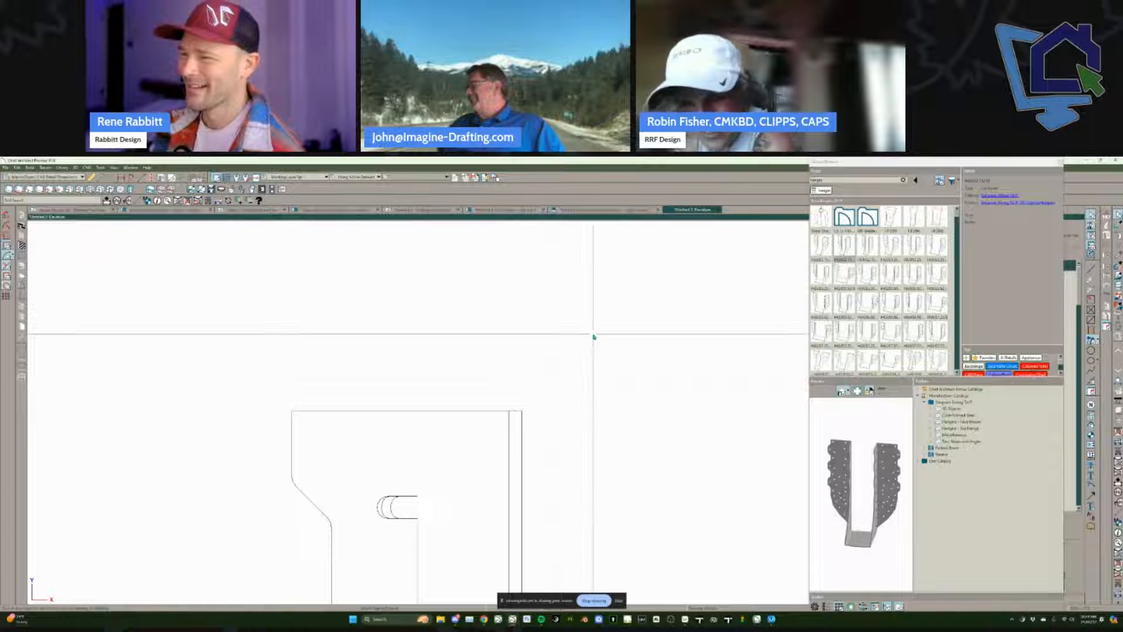
scroll(595, 358, down, 5)
middle_drag(637, 436, 563, 317)
scroll(563, 316, down, 3)
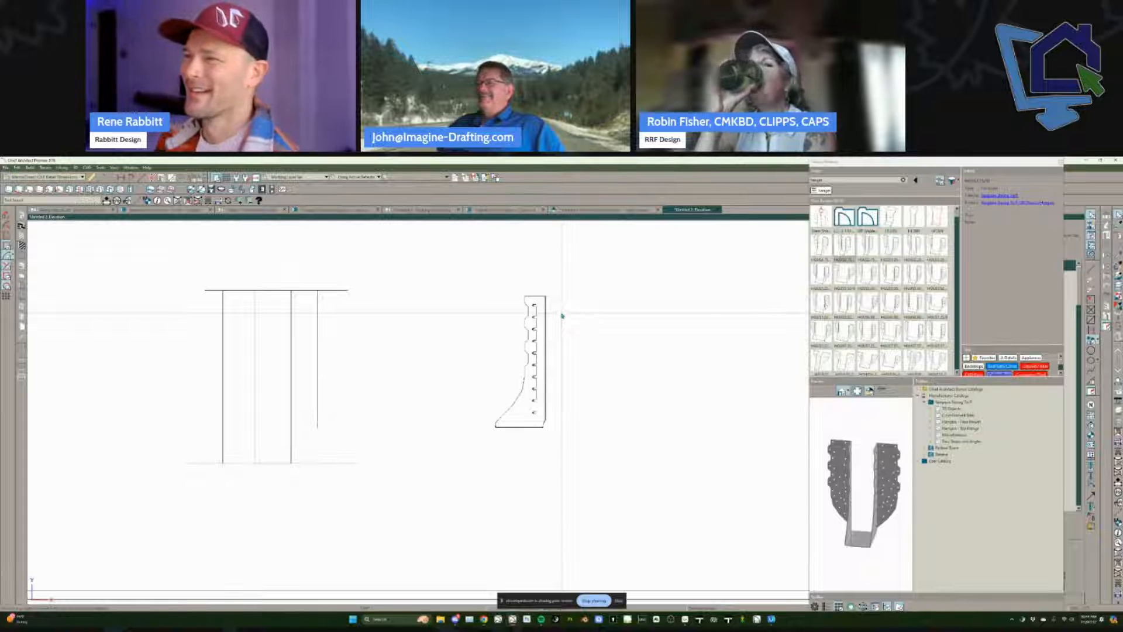
key(ctrl+w)
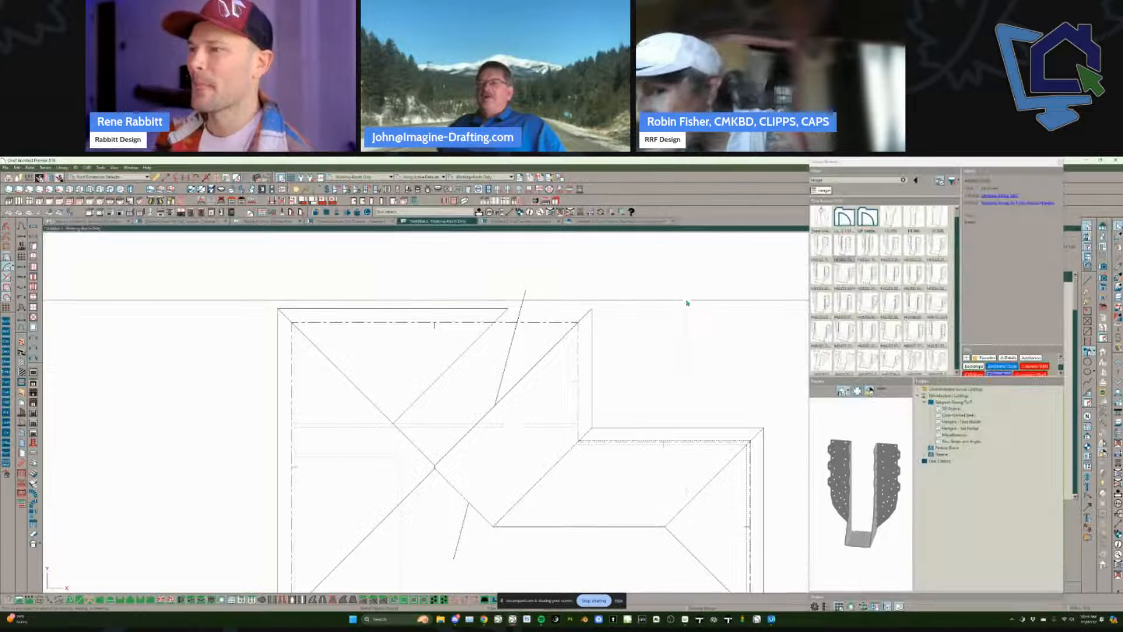
scroll(685, 306, down, 3)
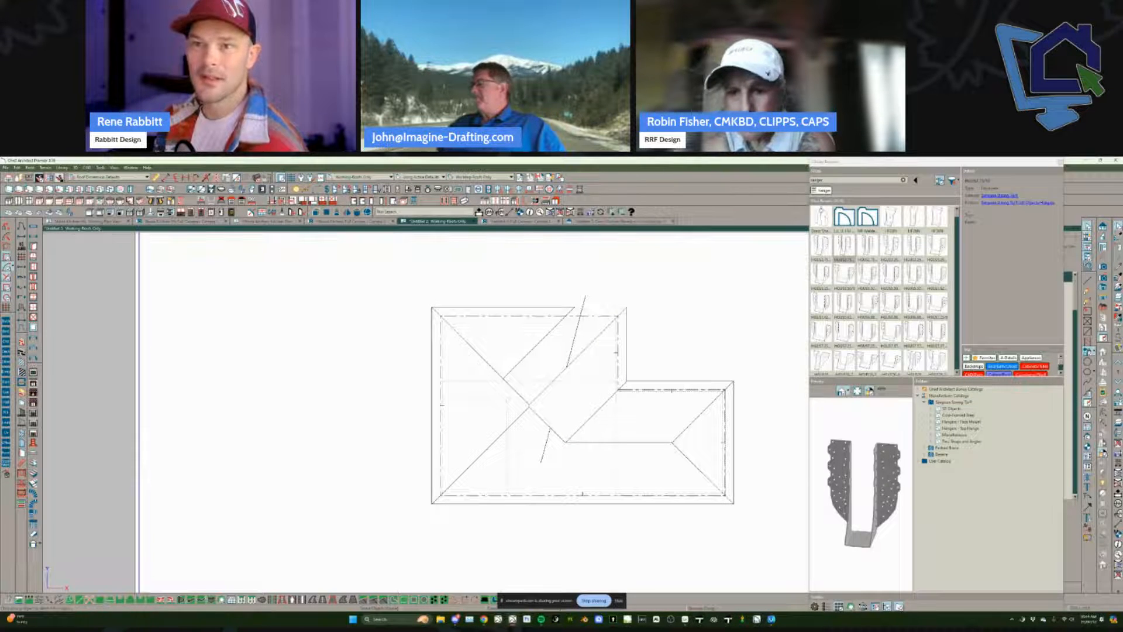
click(6, 168)
click(21, 190)
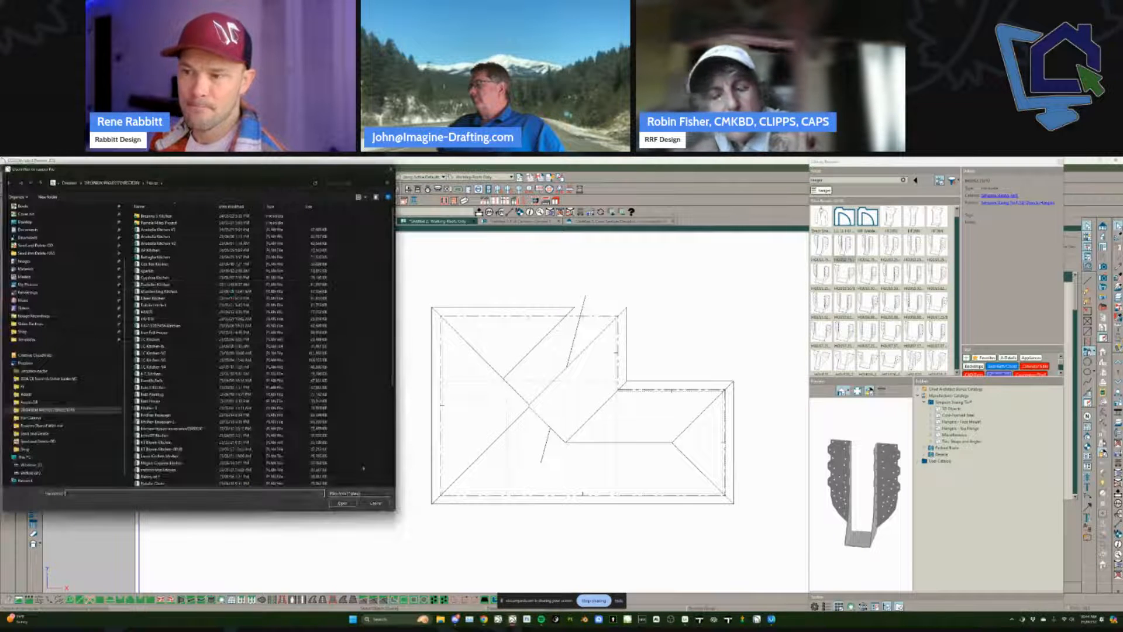
click(370, 504)
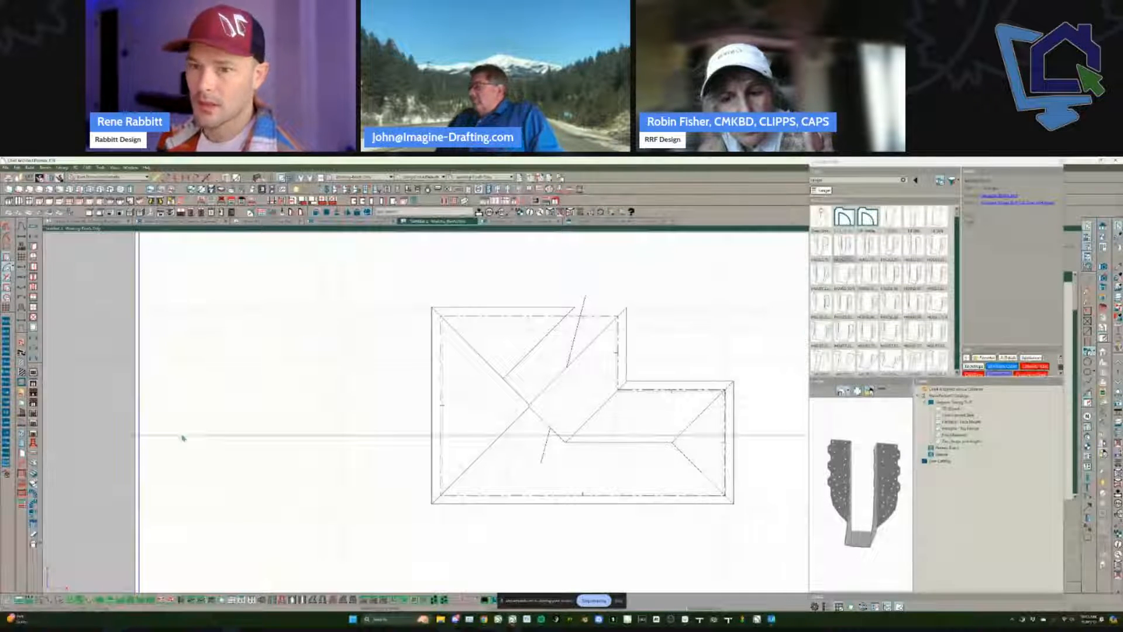
Step: Place a rich text note reading "testing this out" in the empty area beside the roof plan and accept the question shown
click(276, 342)
key(Return)
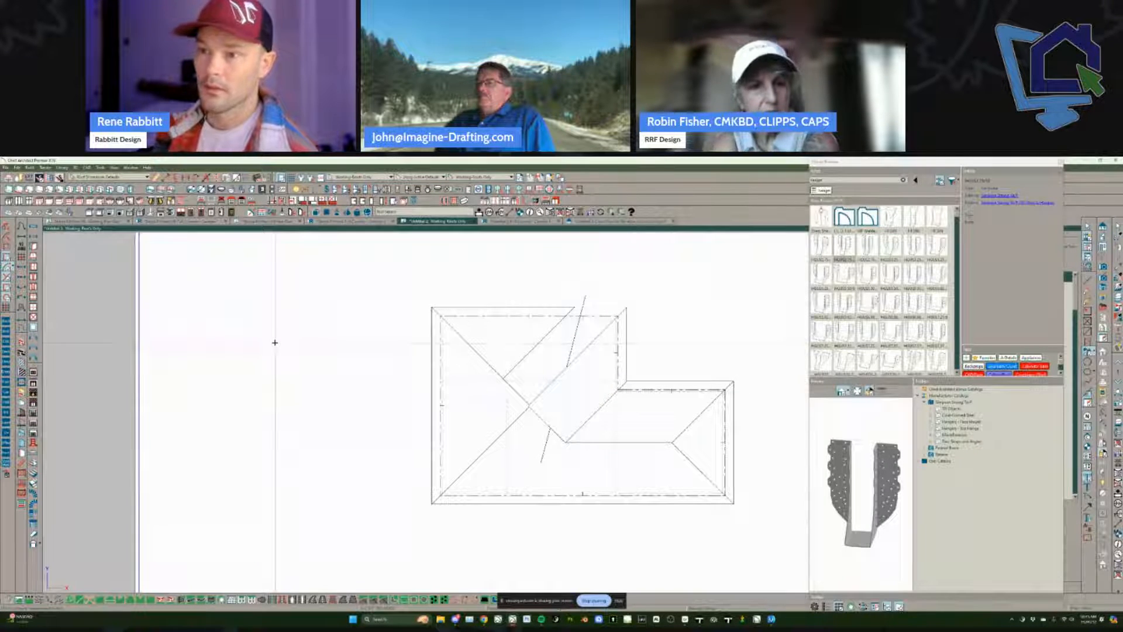
click(275, 342)
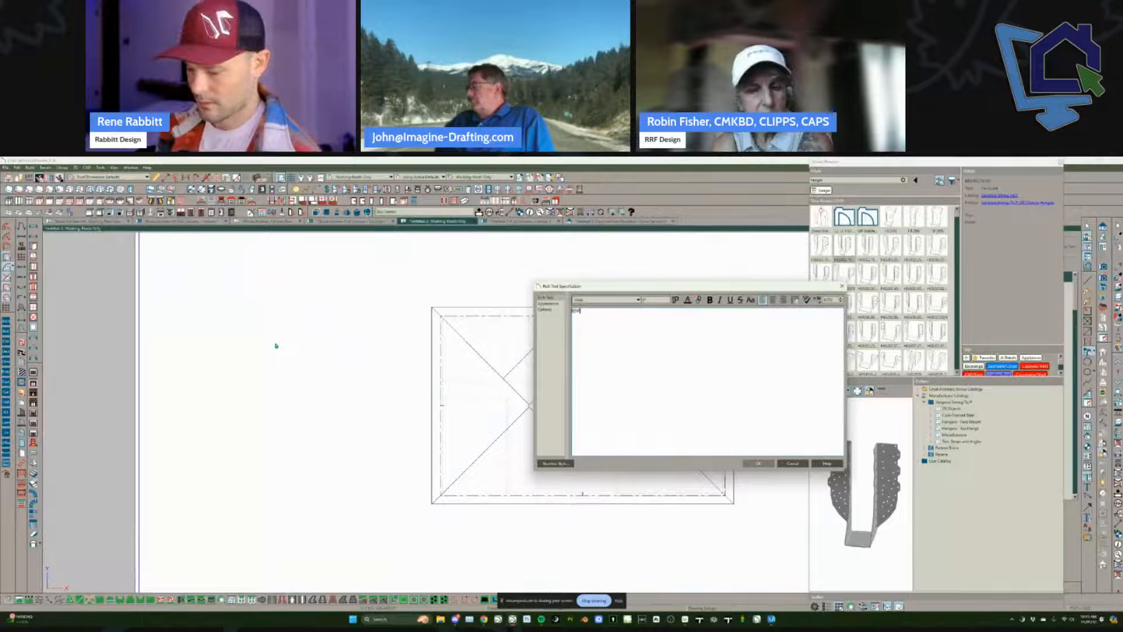
key(shift+Return)
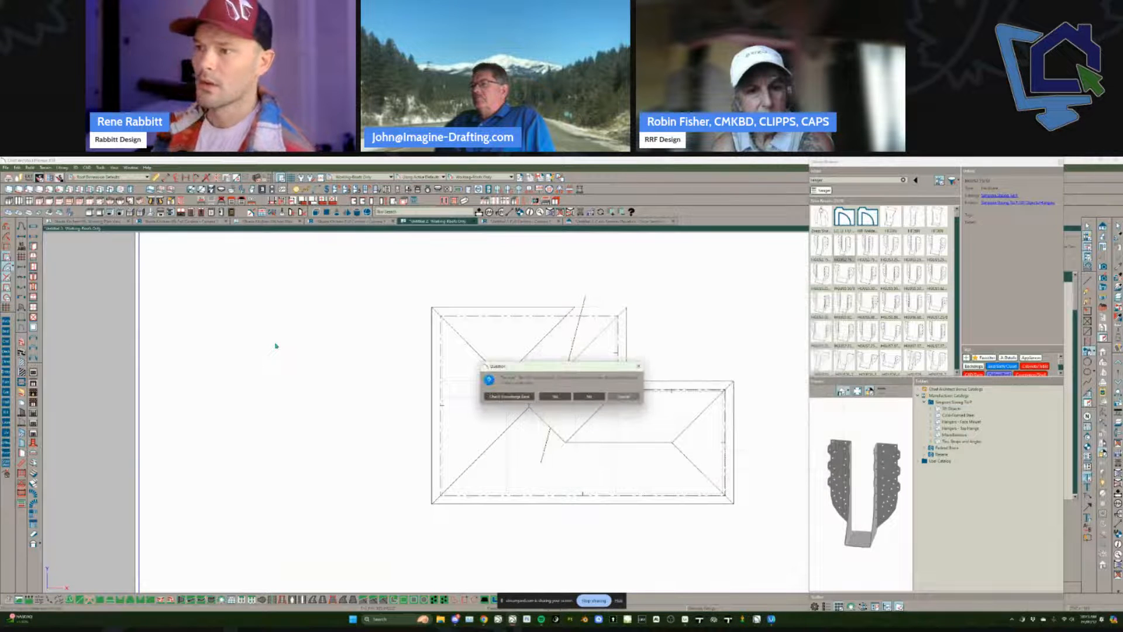
click(562, 397)
Step: Inspect the "testing this out" note at different zoom levels and in its text specification, leaving its settings as they are
scroll(253, 306, up, 6)
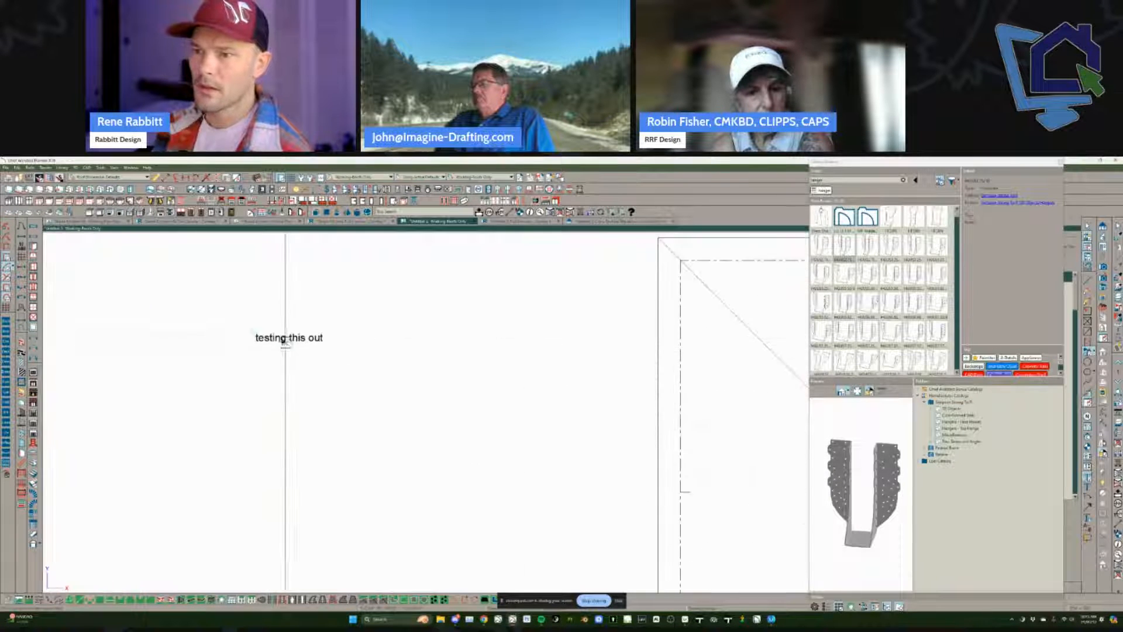
scroll(254, 306, down, 2)
scroll(253, 306, up, 5)
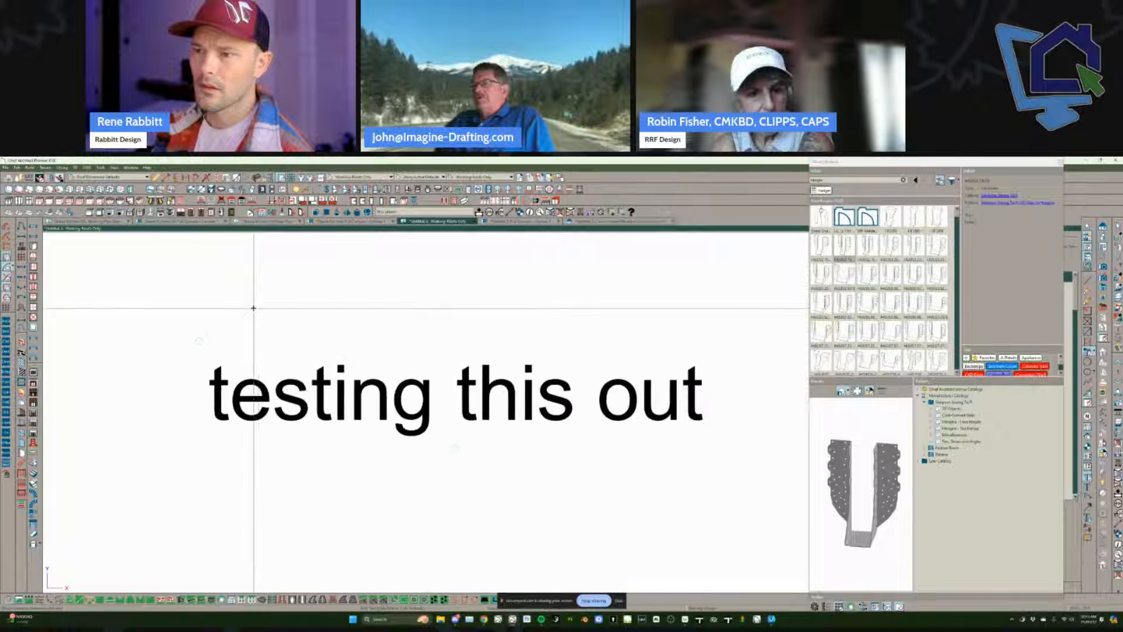
scroll(328, 334, down, 4)
scroll(328, 334, down, 4)
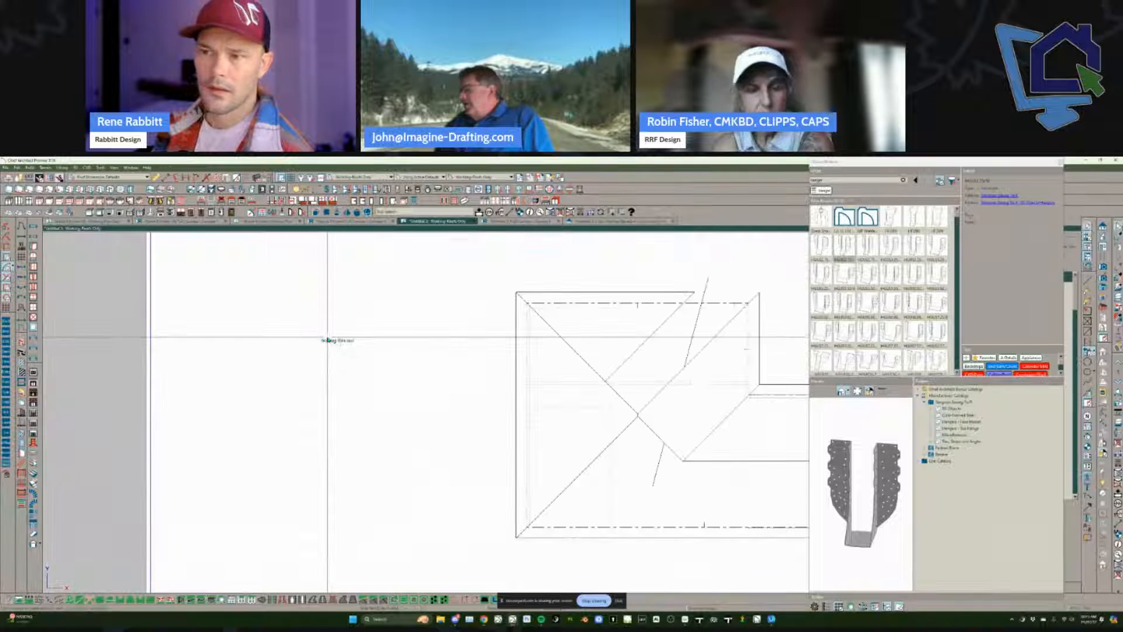
double_click(328, 340)
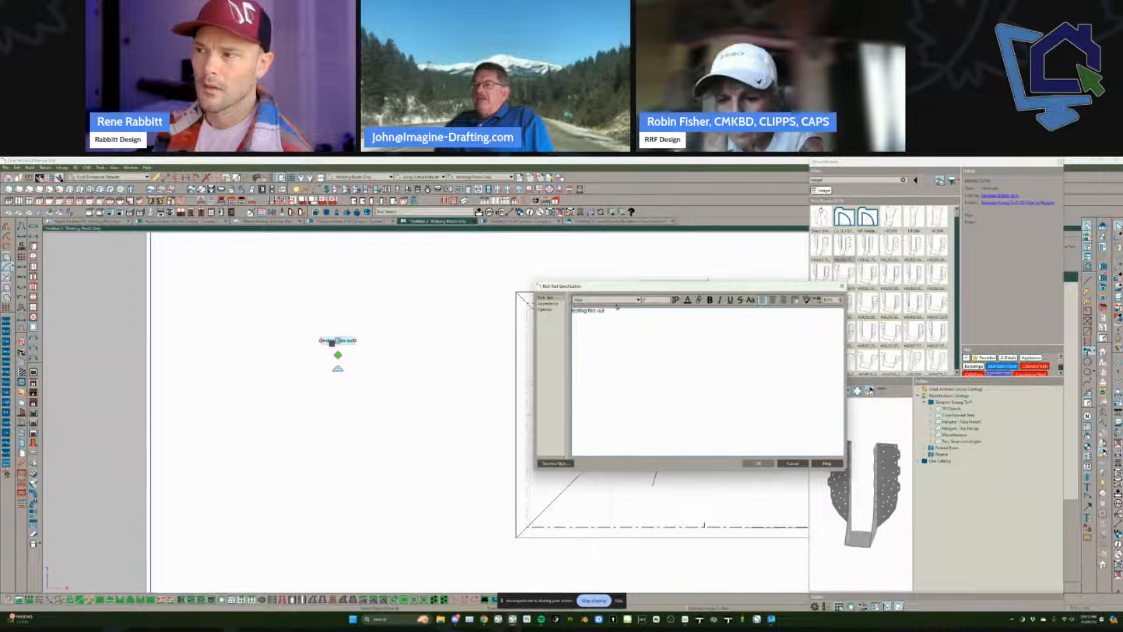
click(793, 463)
Step: Change the edit behavior and scale up the "testing this out" text about its centre
scroll(342, 333, up, 6)
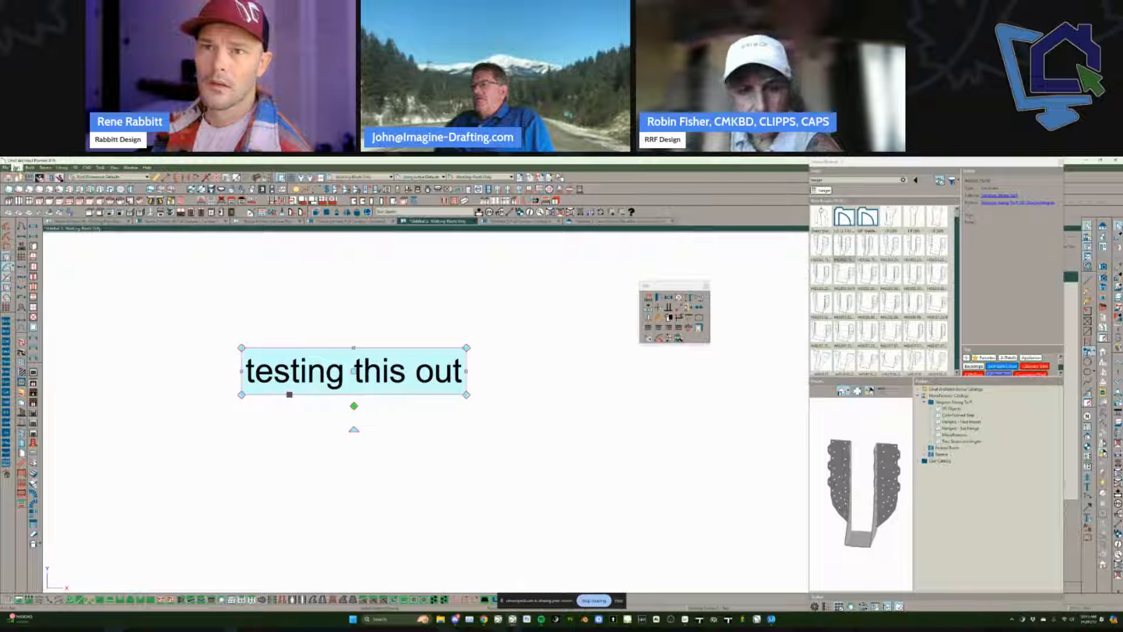
click(17, 167)
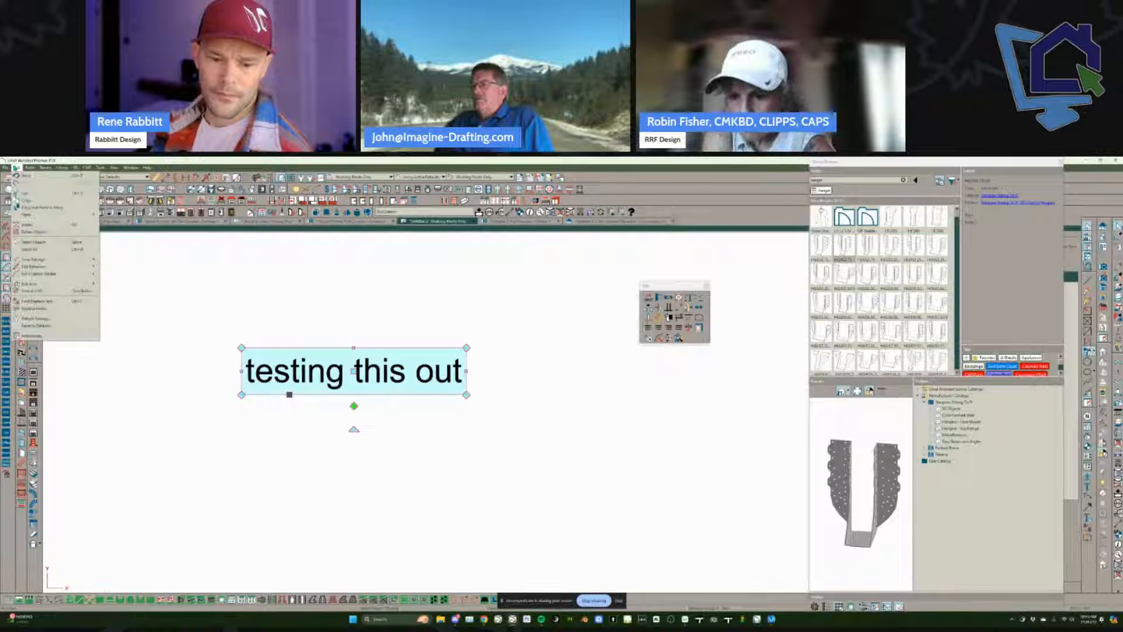
click(170, 283)
click(356, 363)
scroll(356, 363, down, 2)
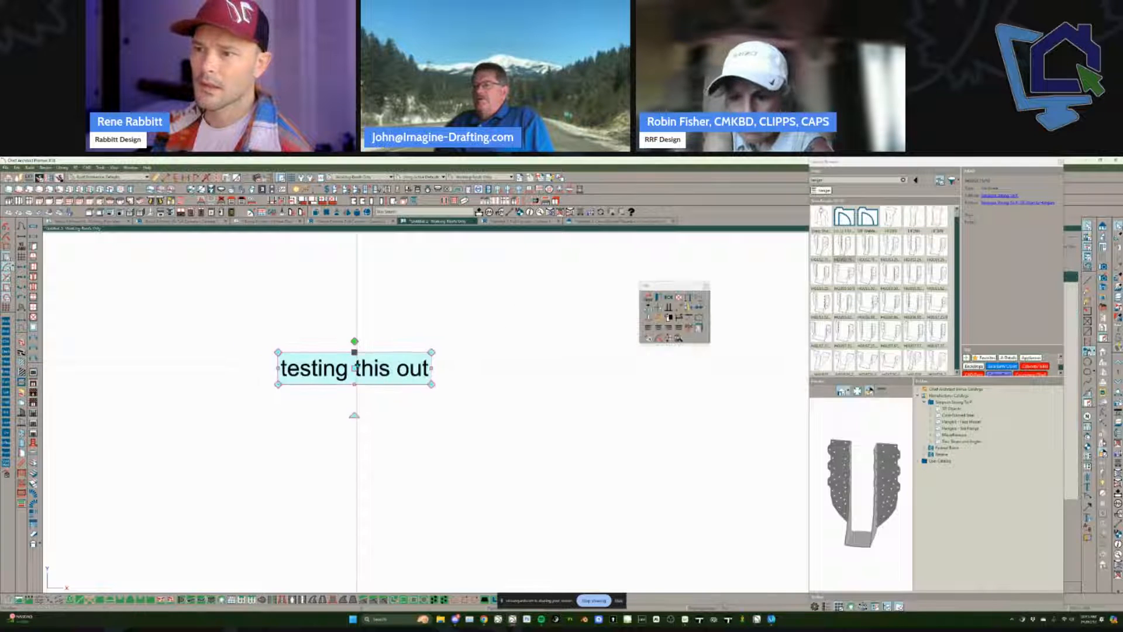
click(354, 368)
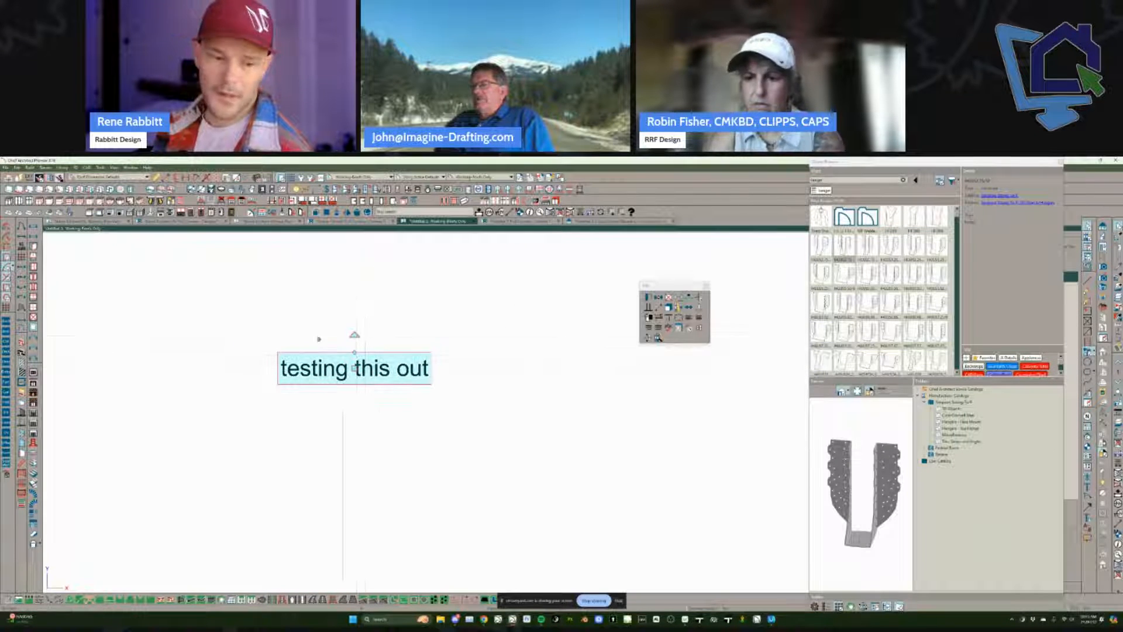
drag(354, 352, 356, 324)
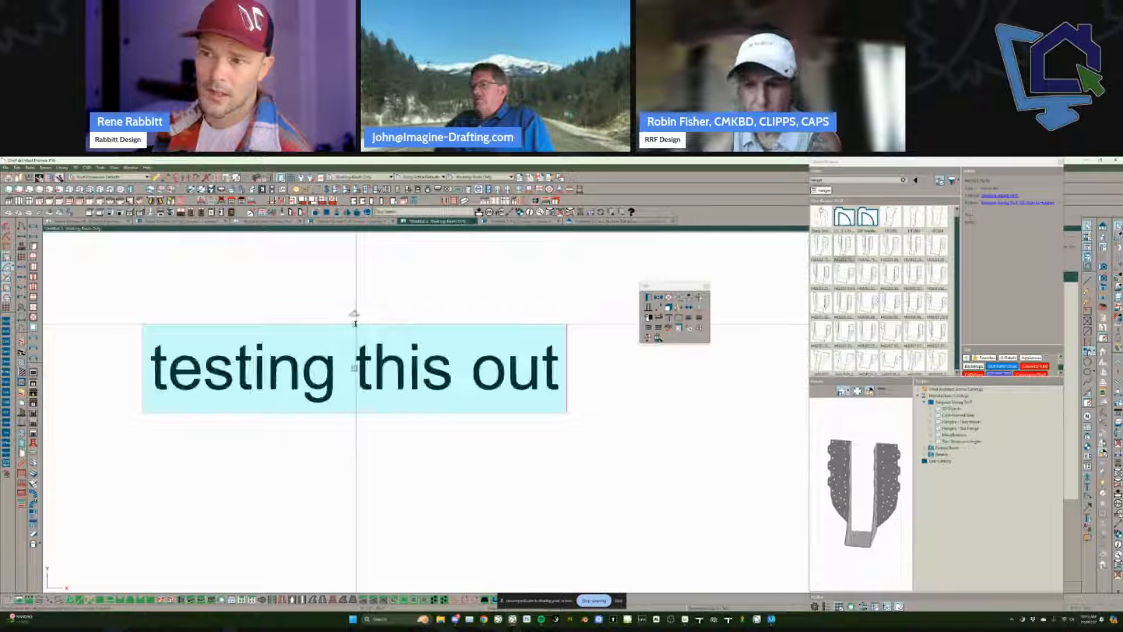
Step: Reselect the text box and stretch it to roughly double height without scaling its lettering
click(399, 324)
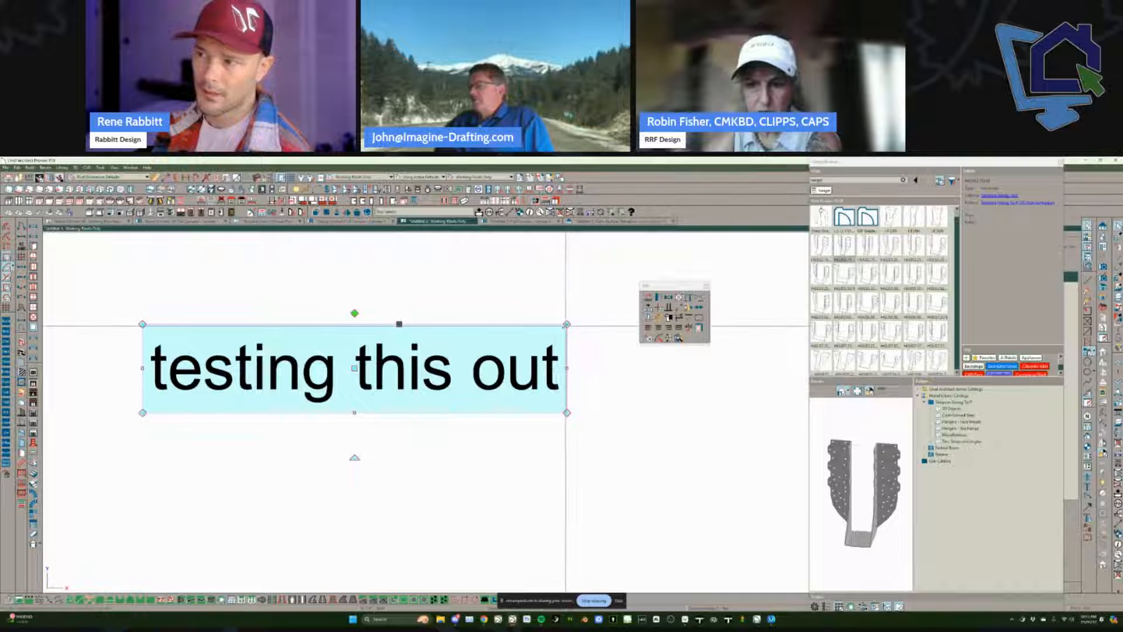
mouse_move(566, 325)
mouse_down()
mouse_move(403, 431)
mouse_move(380, 434)
mouse_move(527, 264)
mouse_move(573, 231)
mouse_up()
scroll(364, 380, down, 5)
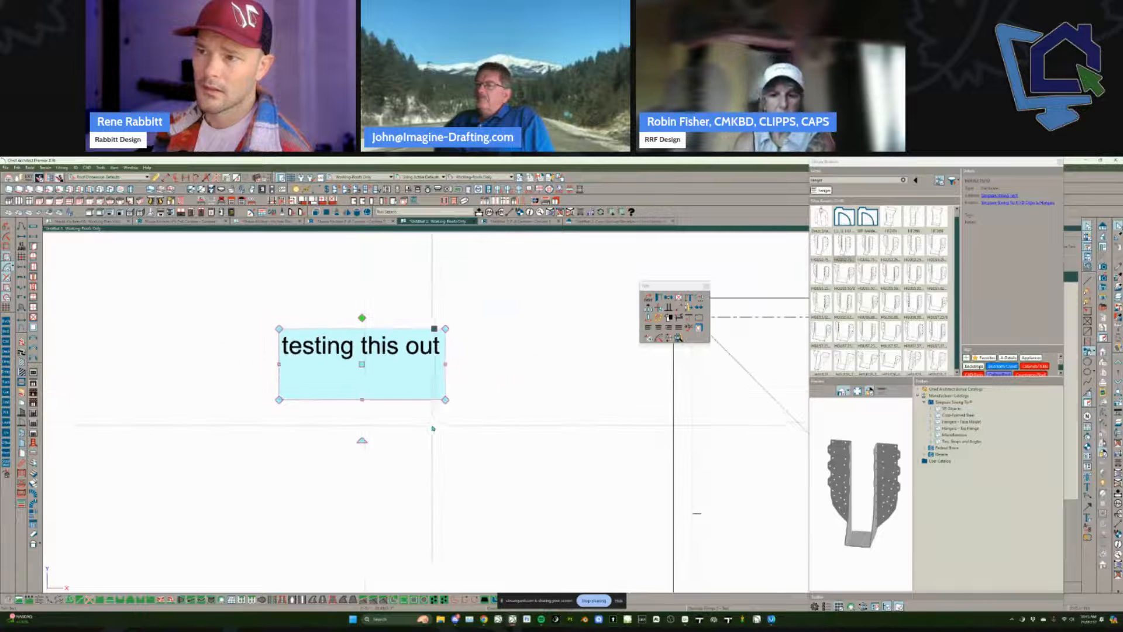
mouse_move(432, 428)
middle_down()
mouse_move(521, 471)
mouse_move(528, 502)
middle_up()
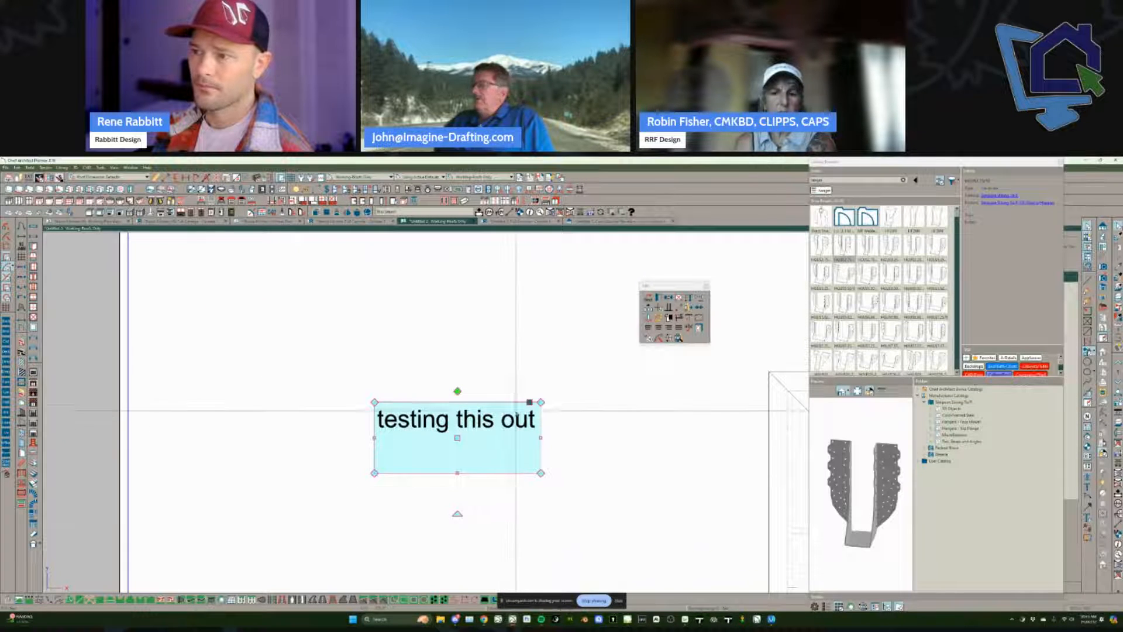
scroll(440, 387, down, 2)
scroll(439, 386, up, 1)
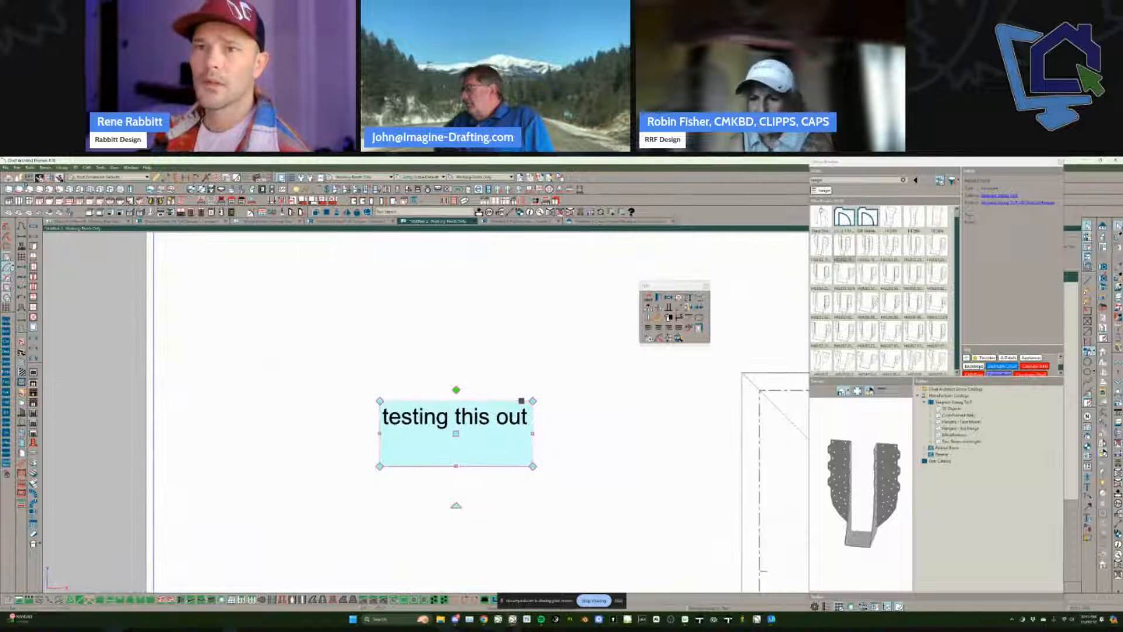
click(17, 168)
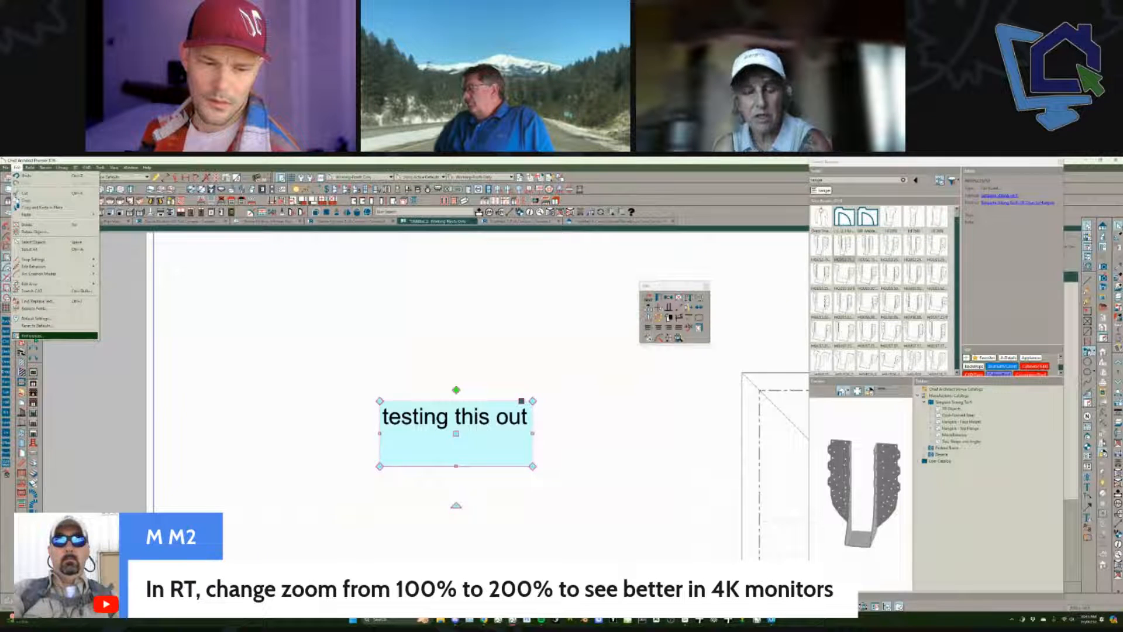
click(401, 329)
scroll(441, 346, down, 4)
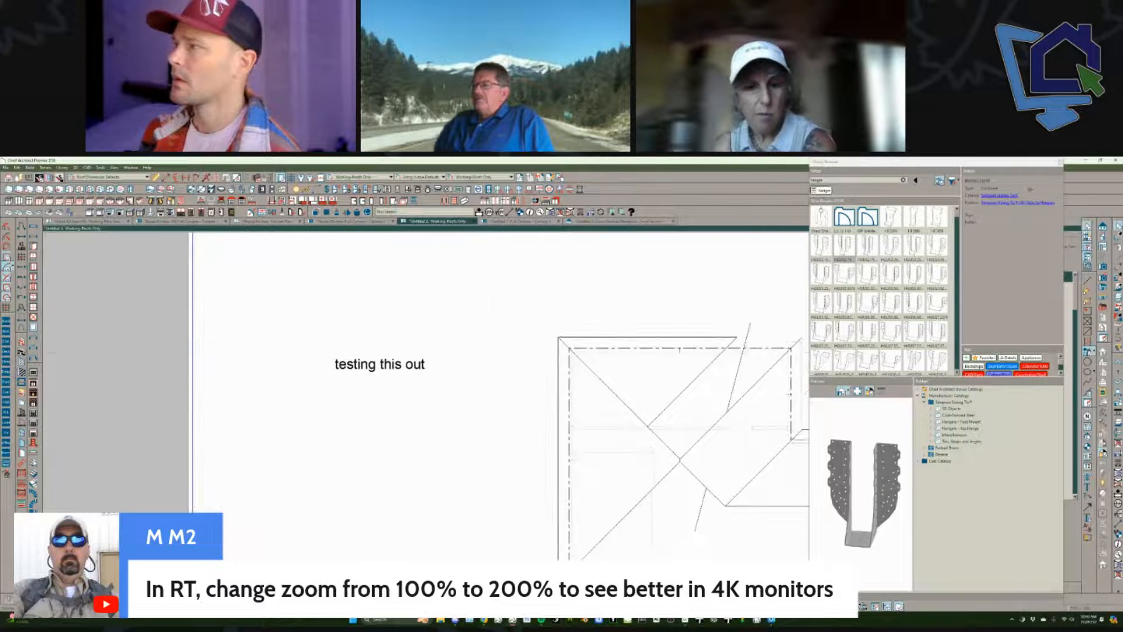
Step: Close the library browser and look over the house in the perspective camera view before returning to the roof plan
click(1059, 163)
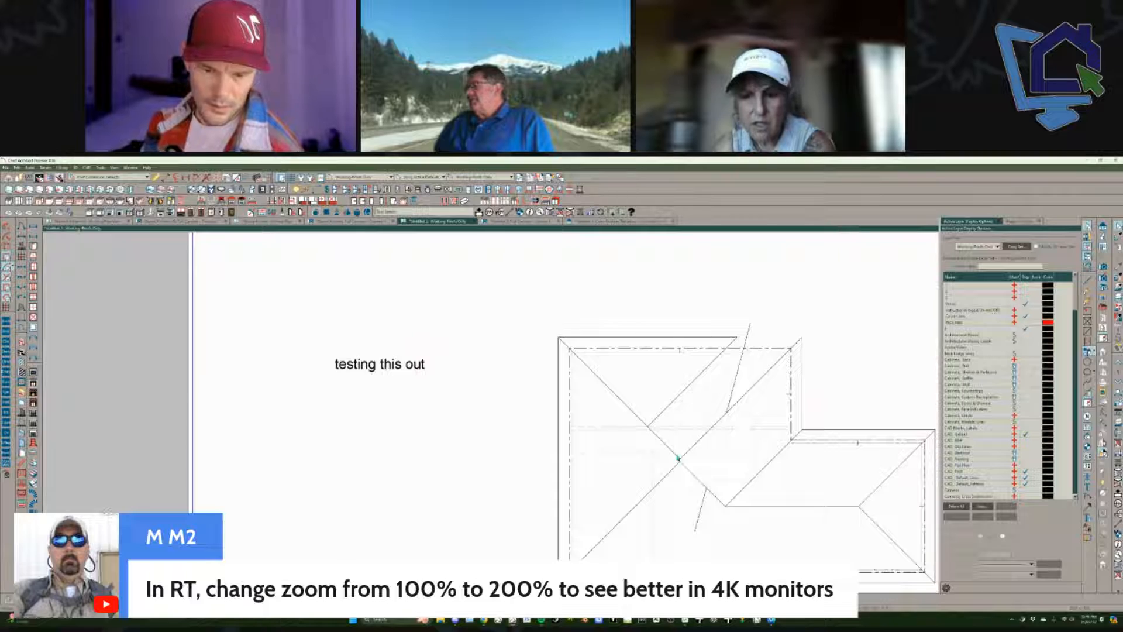
scroll(678, 458, up, 5)
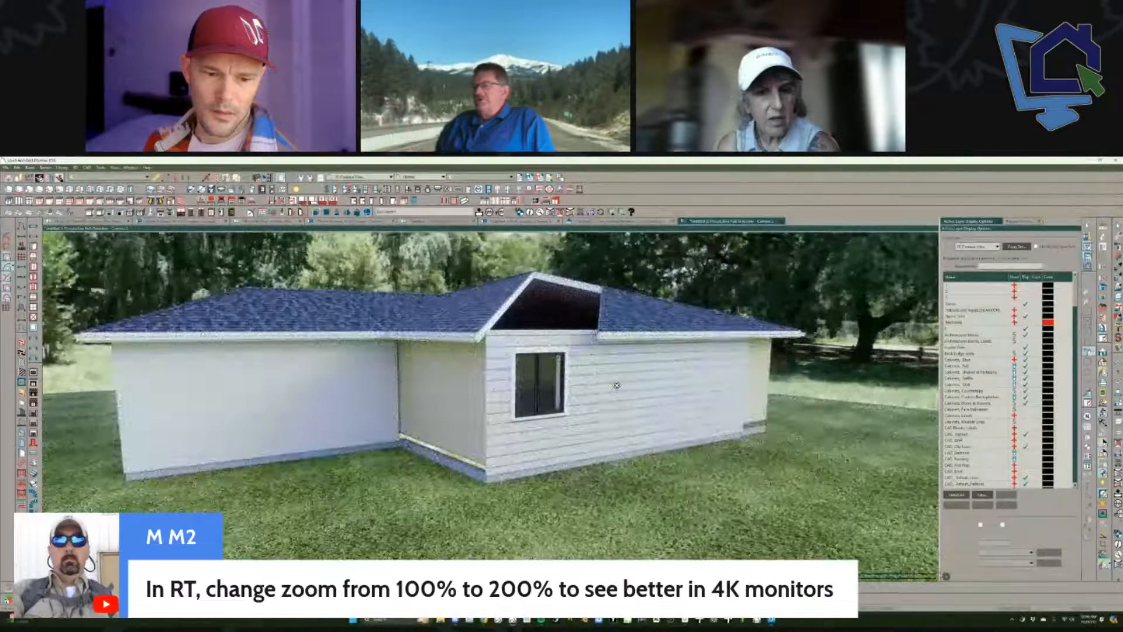
drag(616, 385, 652, 385)
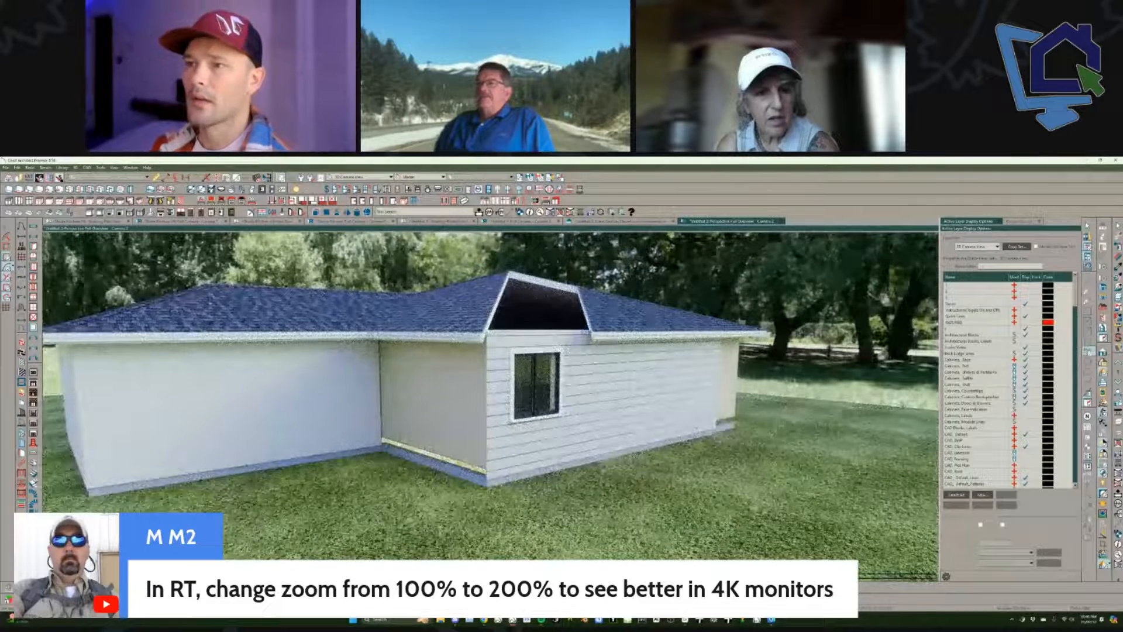
click(438, 221)
scroll(498, 337, down, 1)
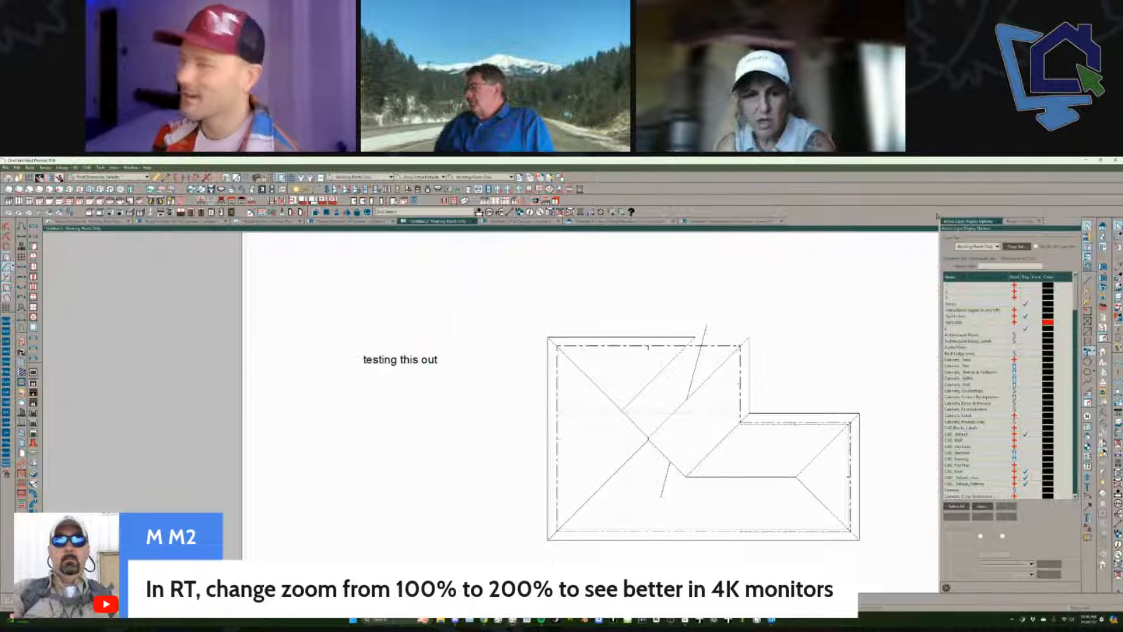
Step: Switch to the Windows display settings and set the main display's scale to 150%
click(1086, 160)
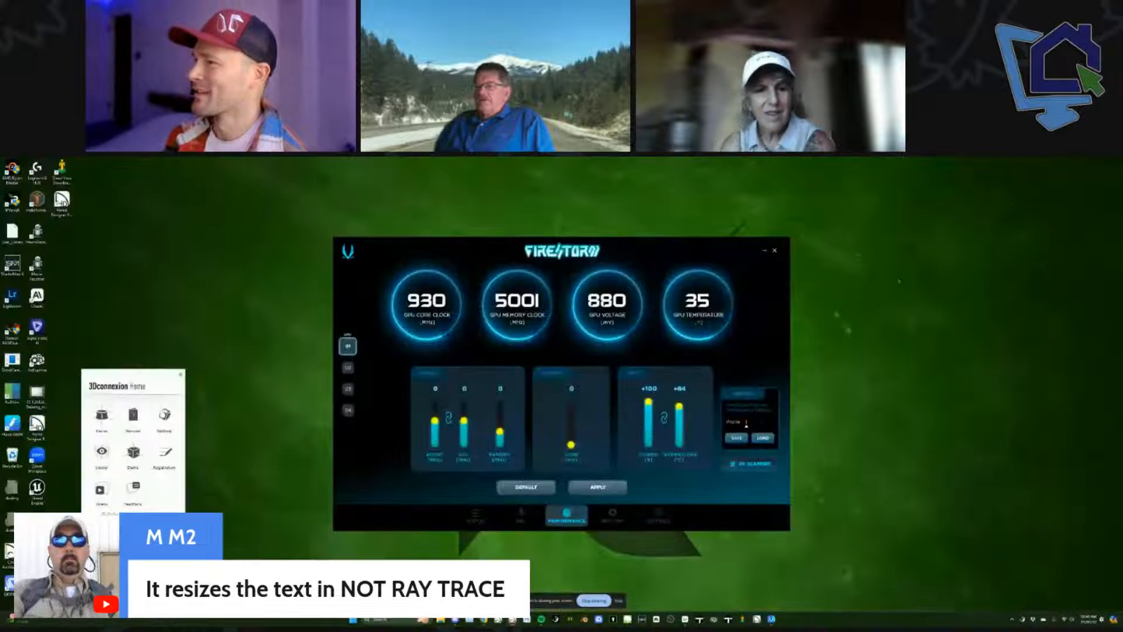
right_click(828, 304)
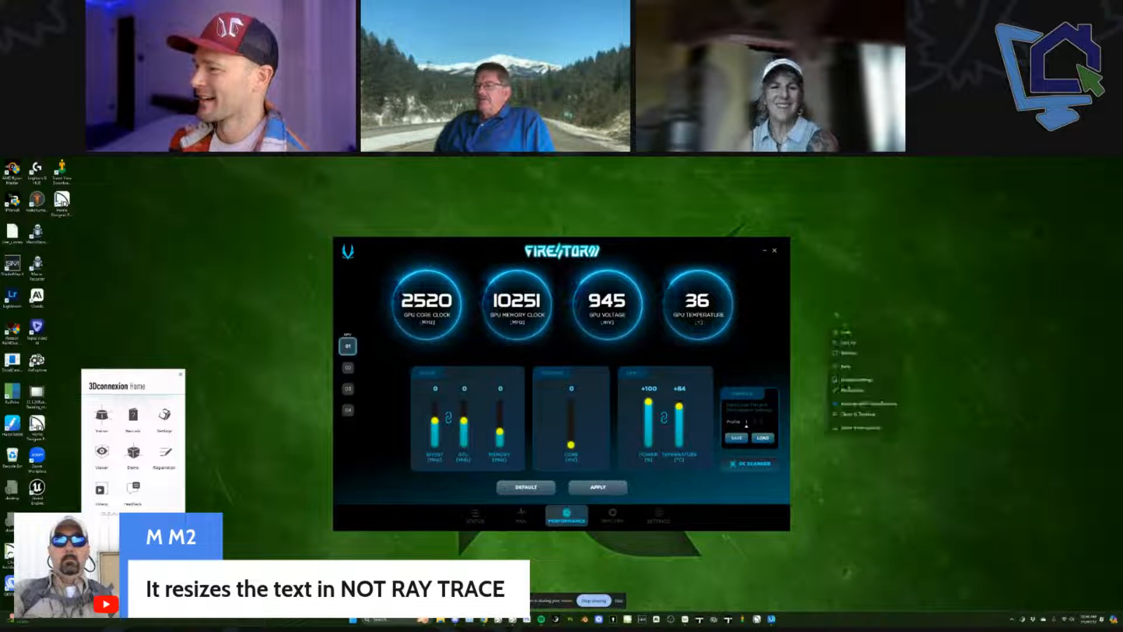
click(854, 381)
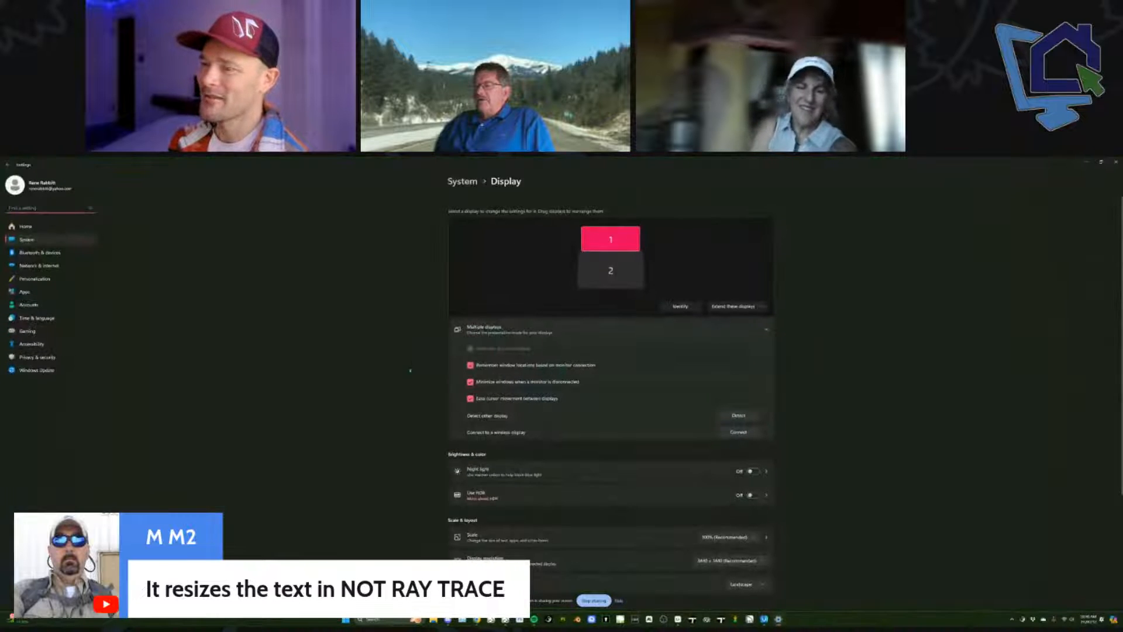
scroll(530, 500, down, 2)
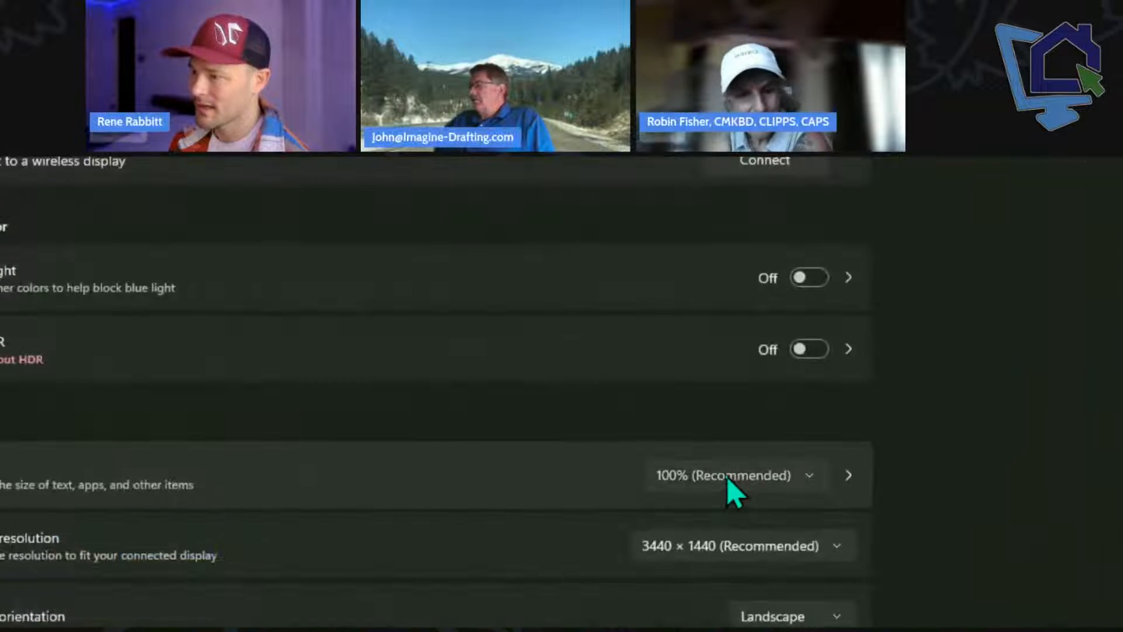
click(727, 475)
click(695, 552)
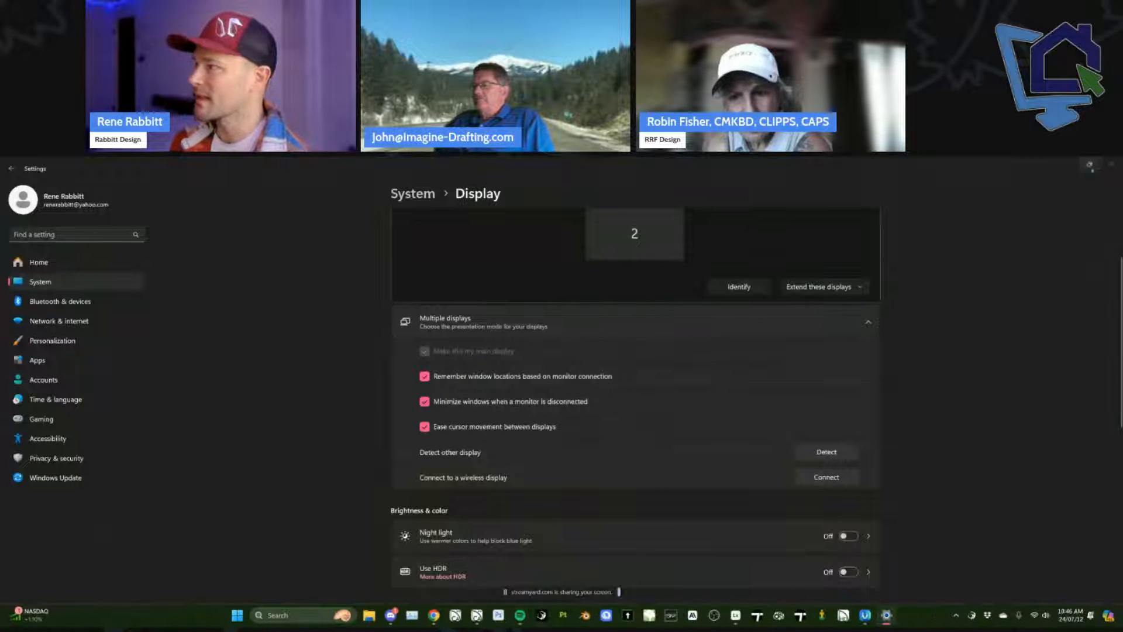
Step: Return to Chief Architect, select the "testing this out" note and examine it at different zoom levels
click(1067, 164)
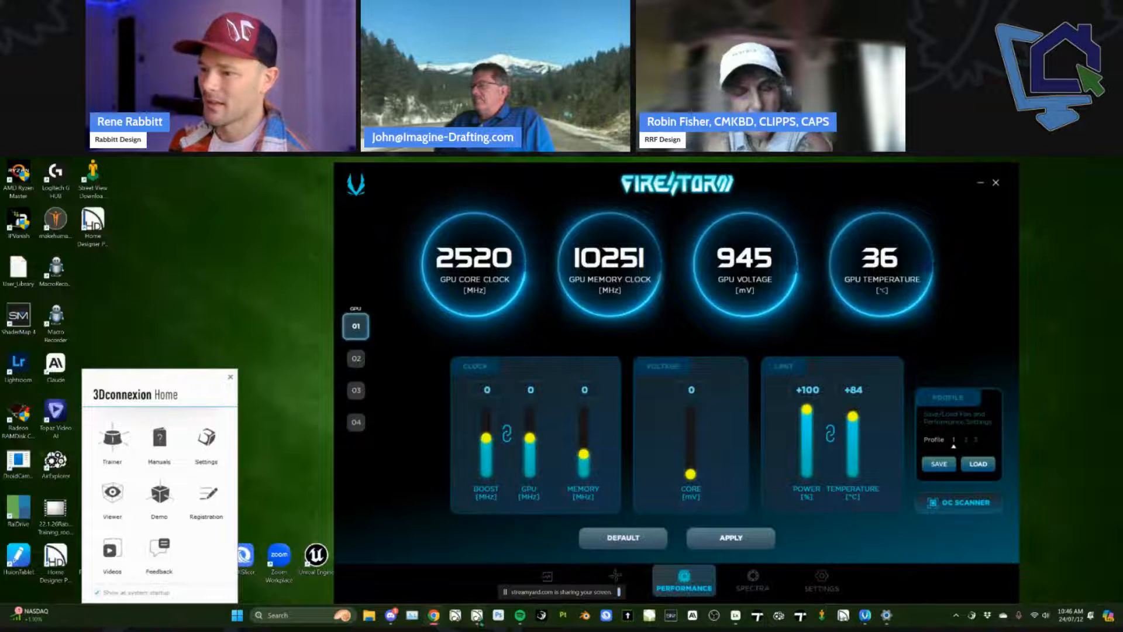
click(477, 615)
click(376, 384)
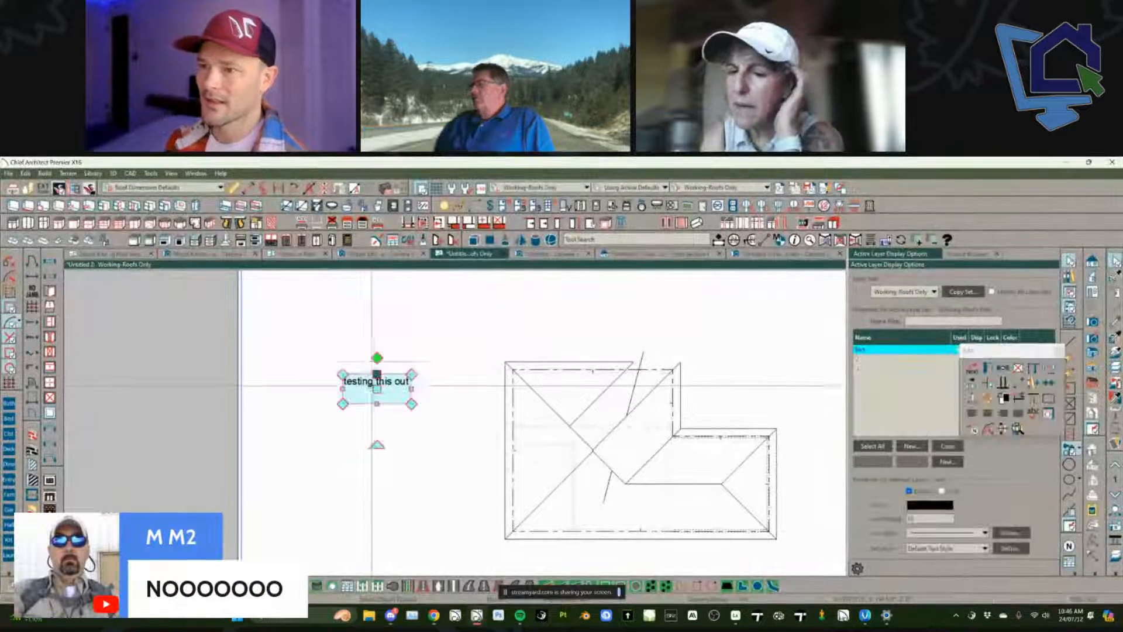
scroll(373, 361, up, 2)
scroll(374, 375, up, 1)
scroll(377, 398, down, 2)
scroll(381, 412, up, 3)
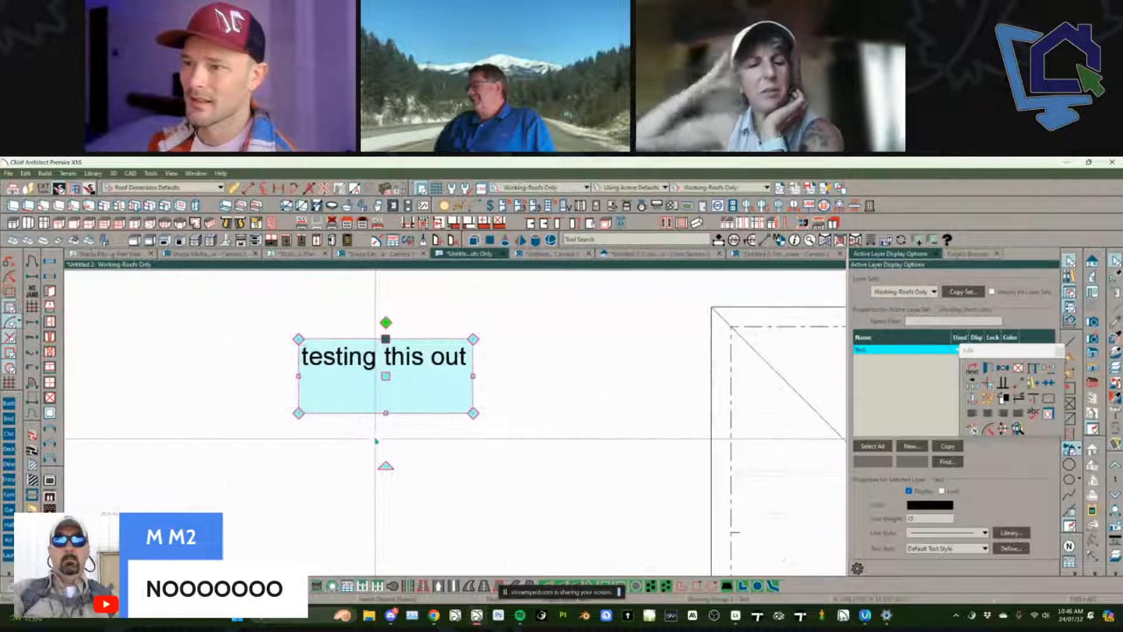
scroll(380, 413, down, 1)
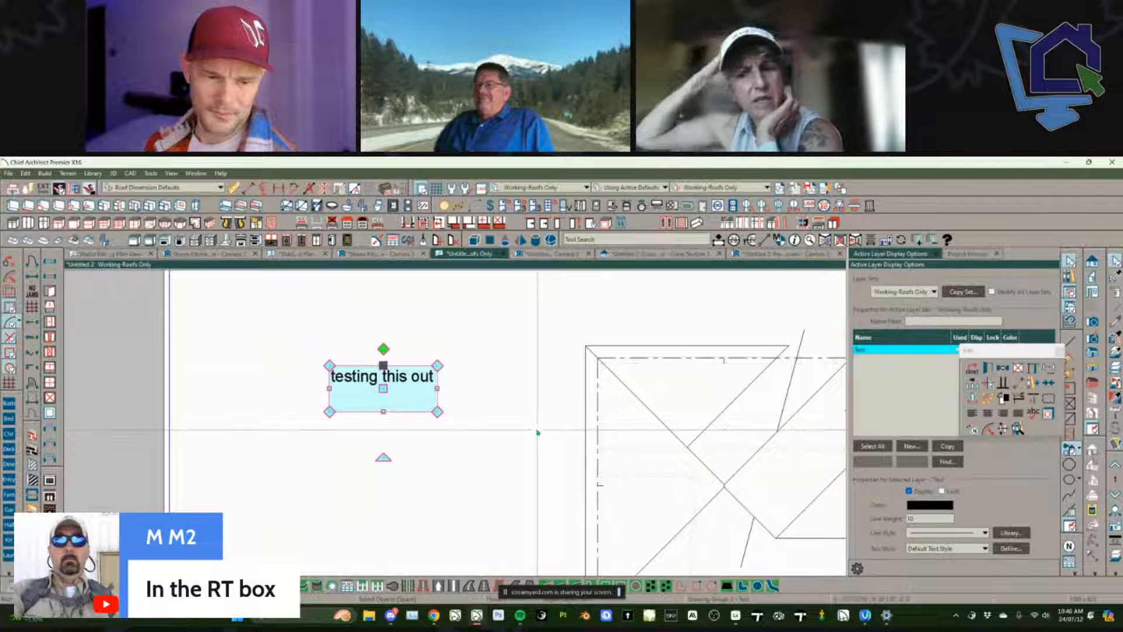
Step: Open the note's rich text specification and enlarge the editor's viewing zoom to 350%
double_click(413, 381)
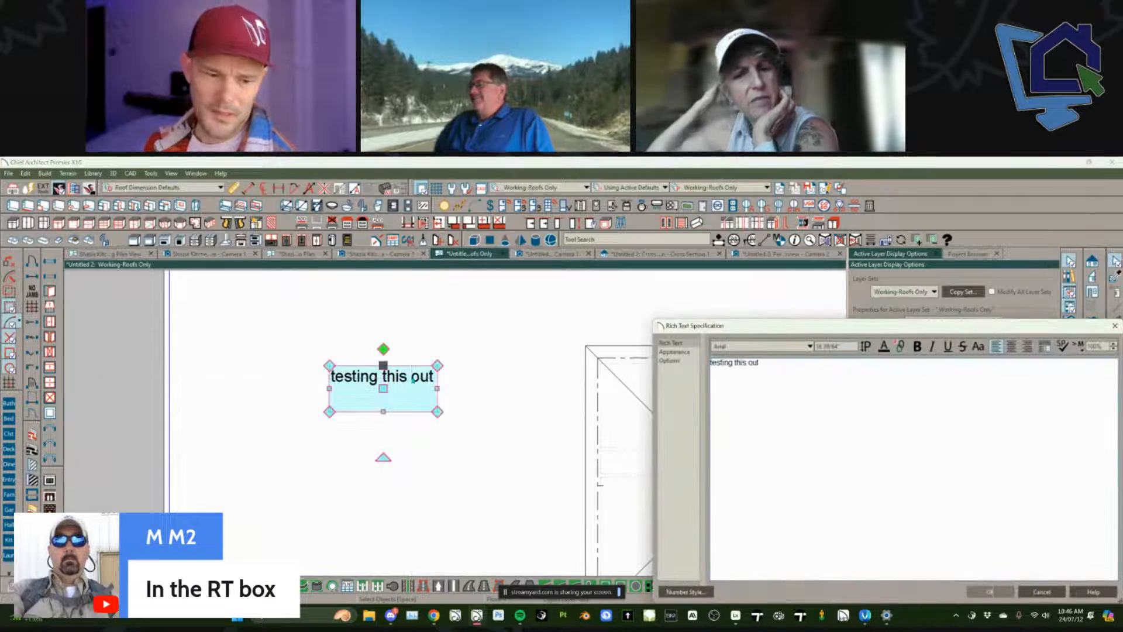
drag(865, 326, 577, 266)
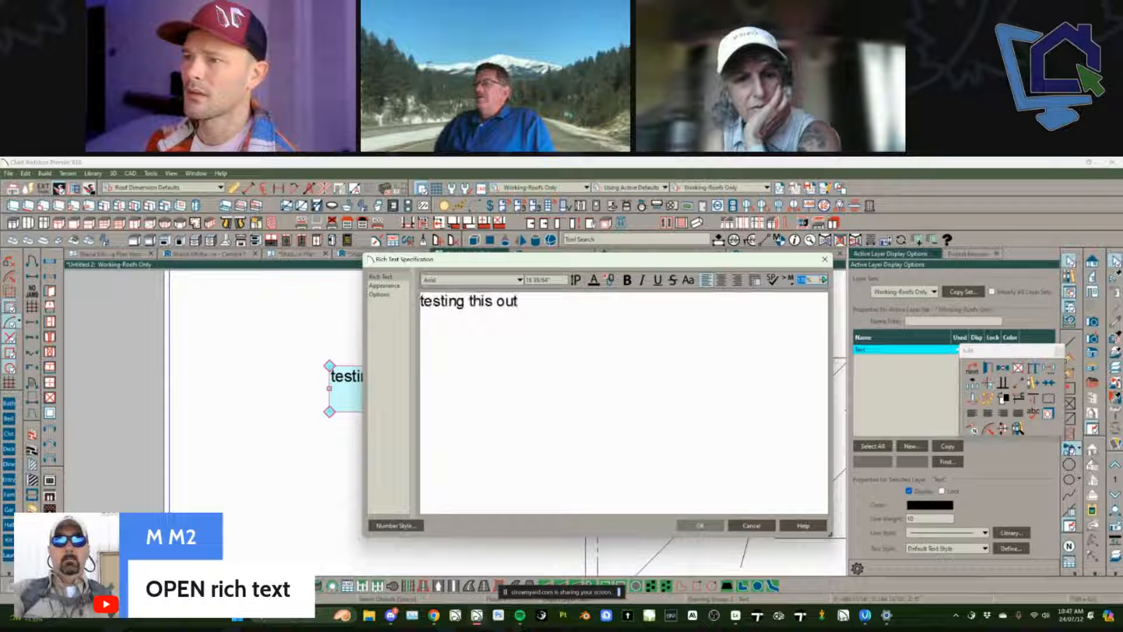
click(823, 277)
click(824, 277)
click(824, 278)
click(824, 278)
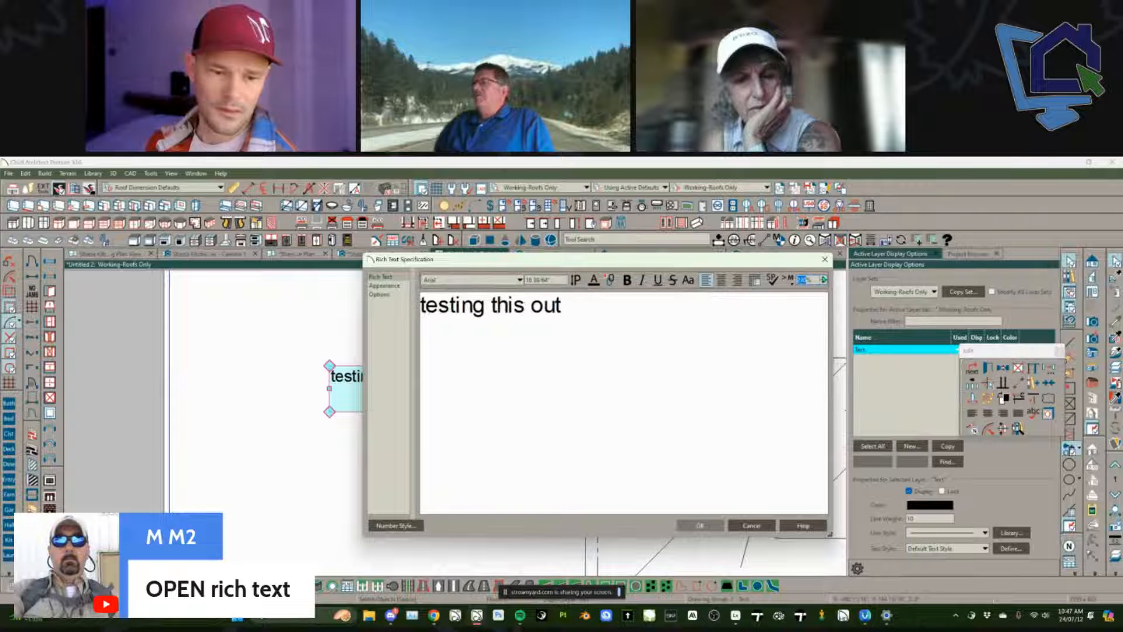
click(824, 278)
click(824, 278)
click(823, 278)
click(823, 278)
click(823, 277)
click(823, 278)
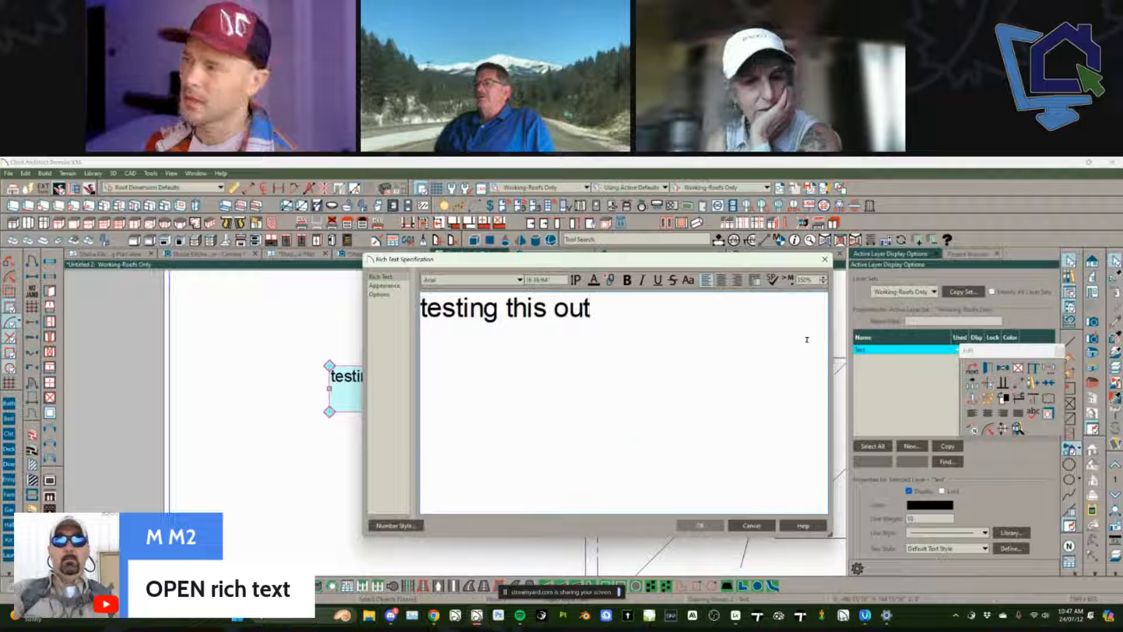
Step: Reduce the rich text editor's viewing zoom and leave the specification without applying anything
click(824, 283)
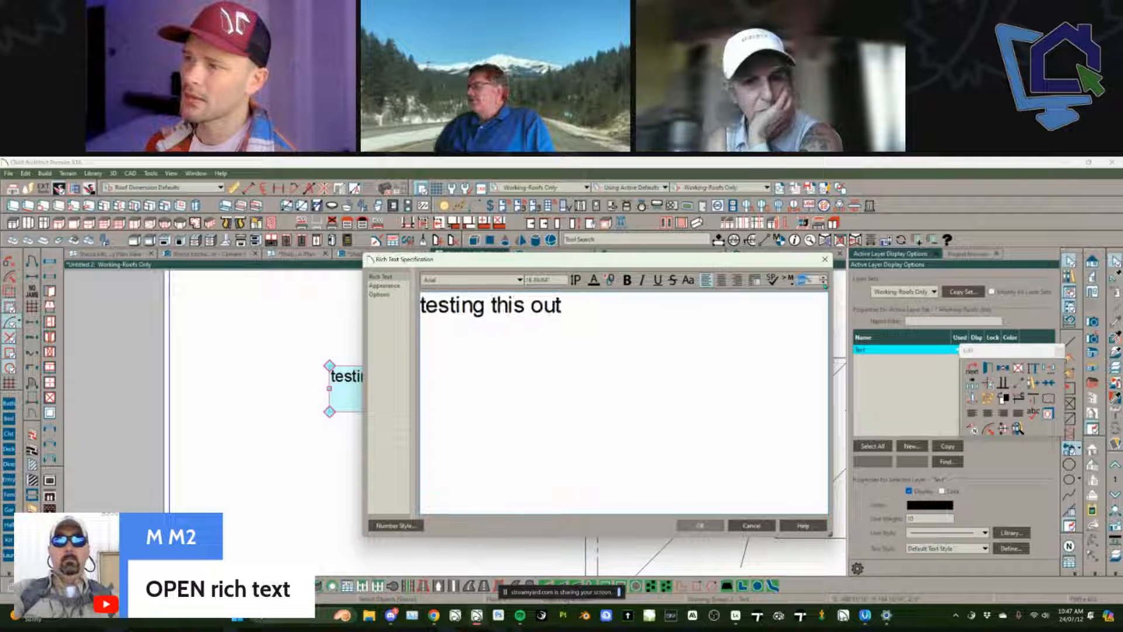
click(823, 284)
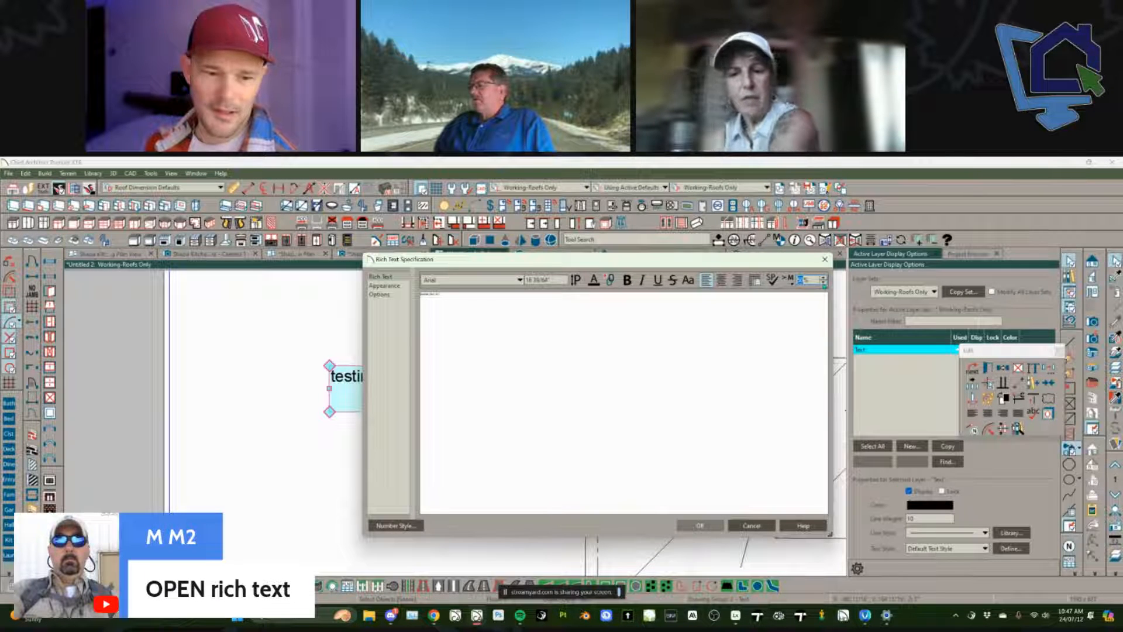
click(757, 528)
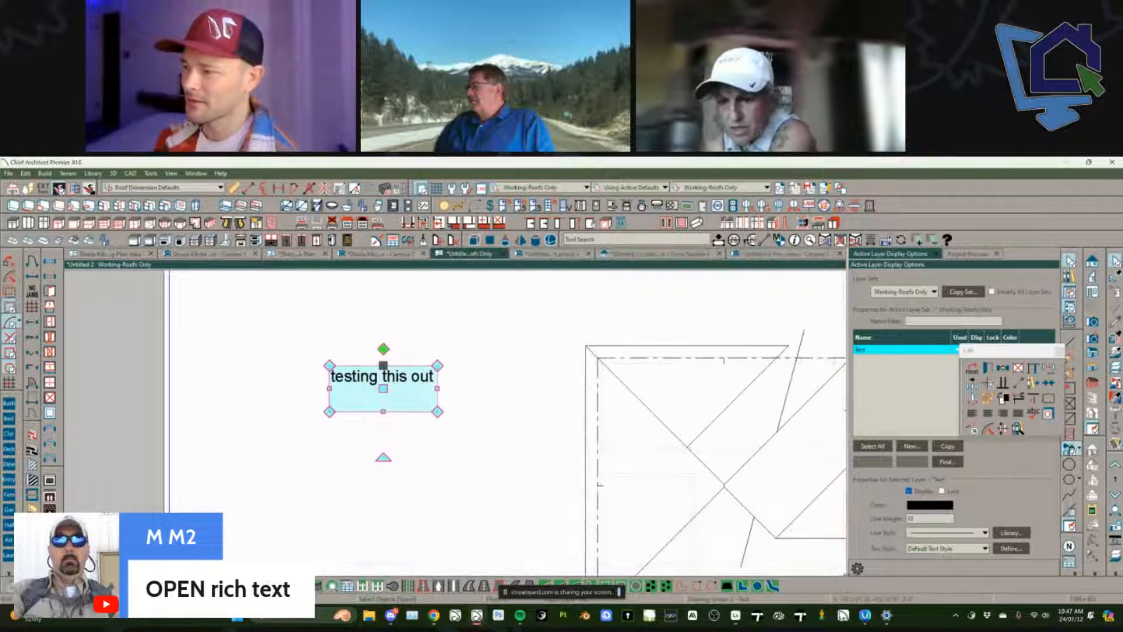
Step: Switch to the Windows display settings, set the scale to 100% (Recommended) and close the settings window
click(887, 615)
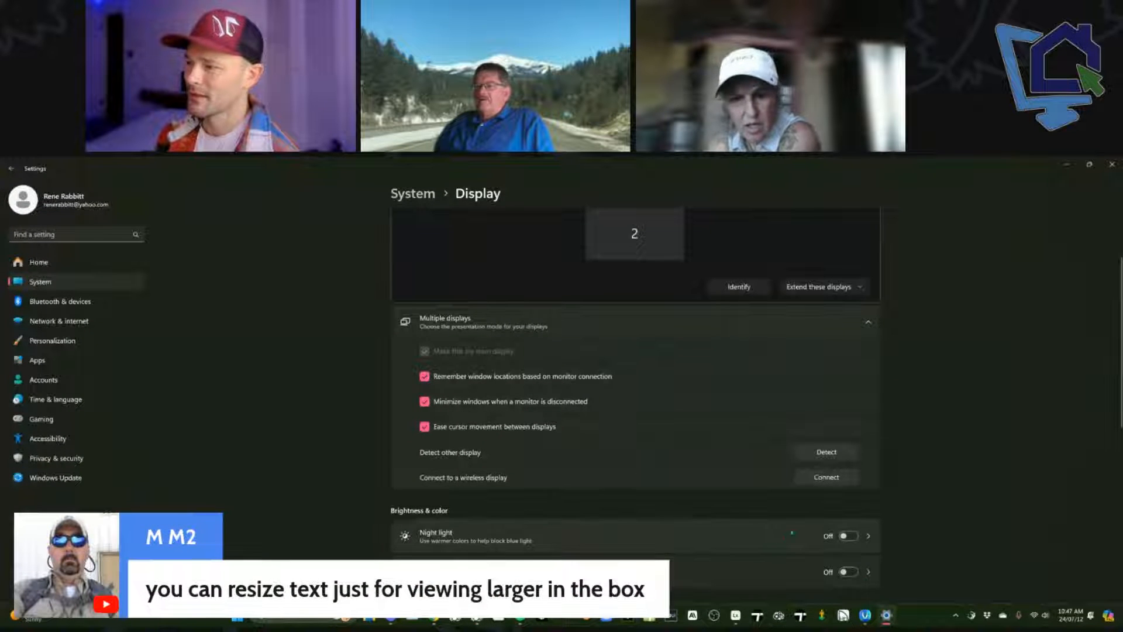
scroll(819, 469, down, 4)
click(816, 402)
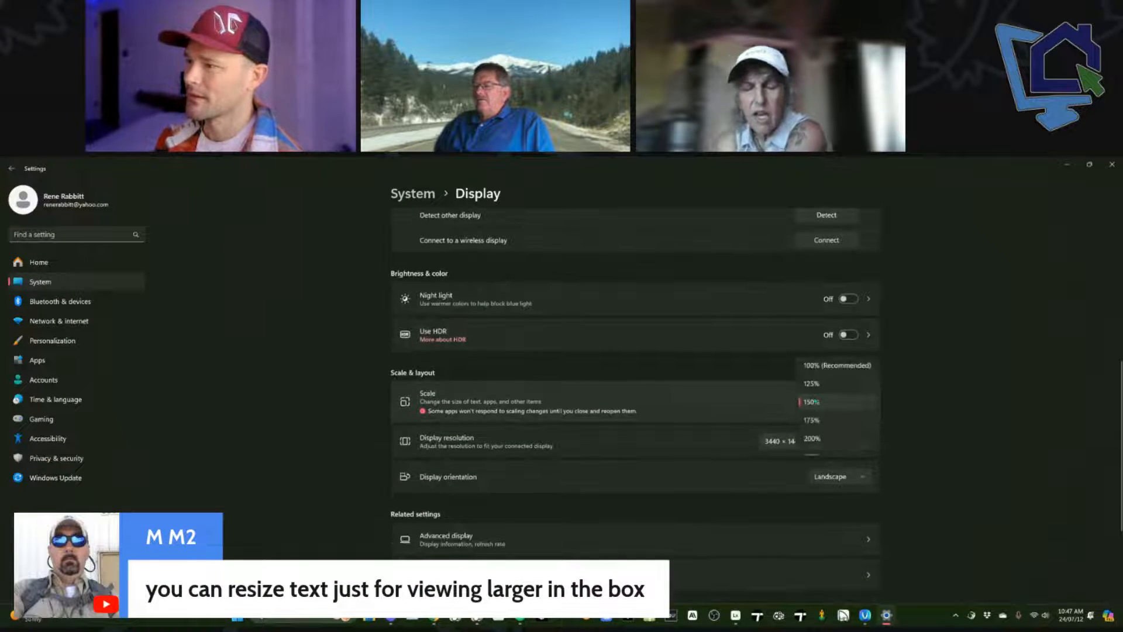
click(823, 365)
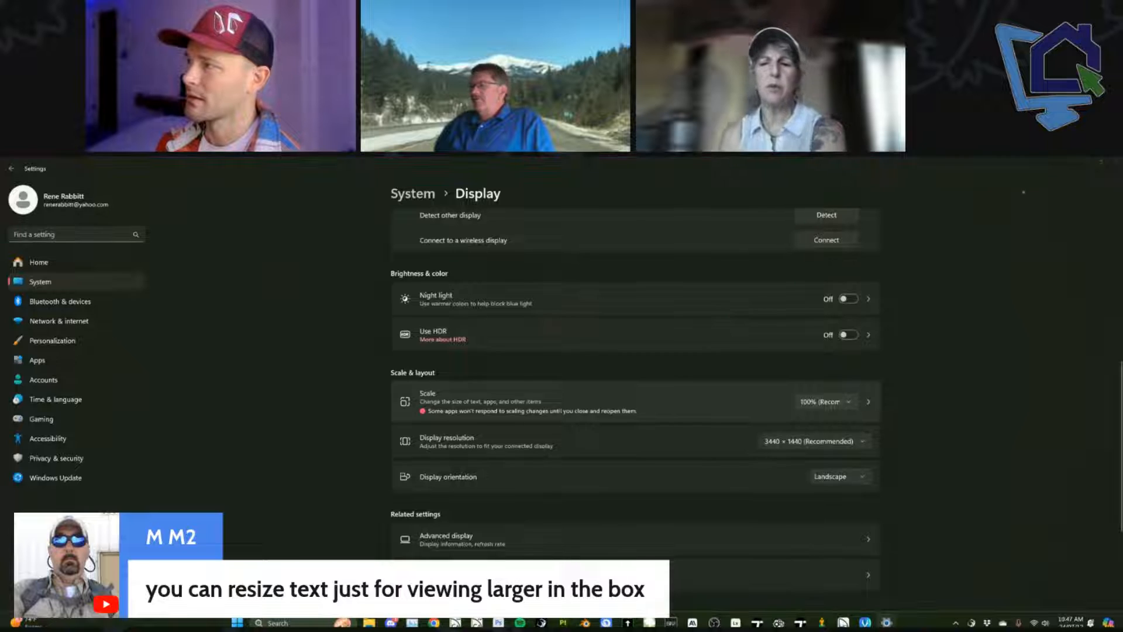
click(1116, 161)
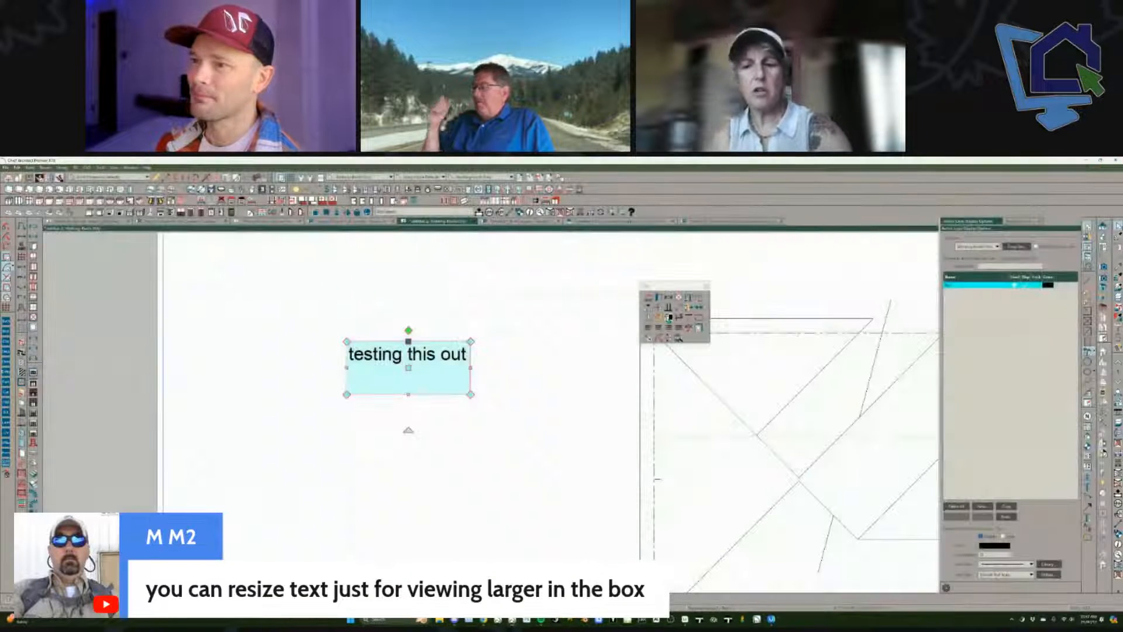
Step: Deselect the note and close the untitled plans with all their views, discarding unsaved changes
click(527, 333)
scroll(515, 345, down, 5)
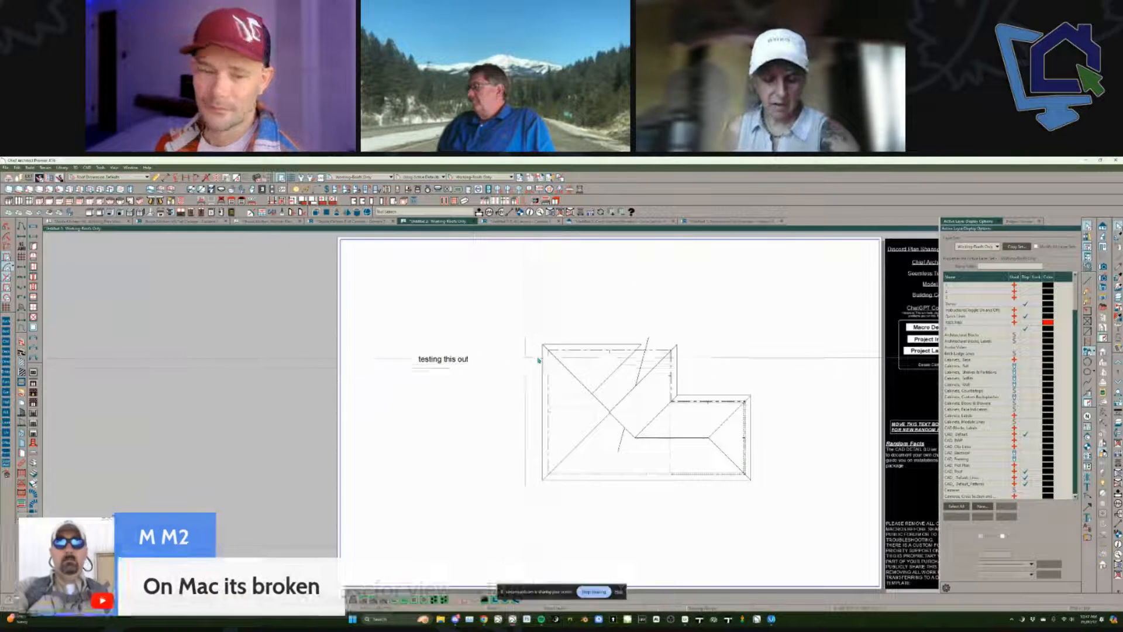
middle_drag(483, 373, 445, 385)
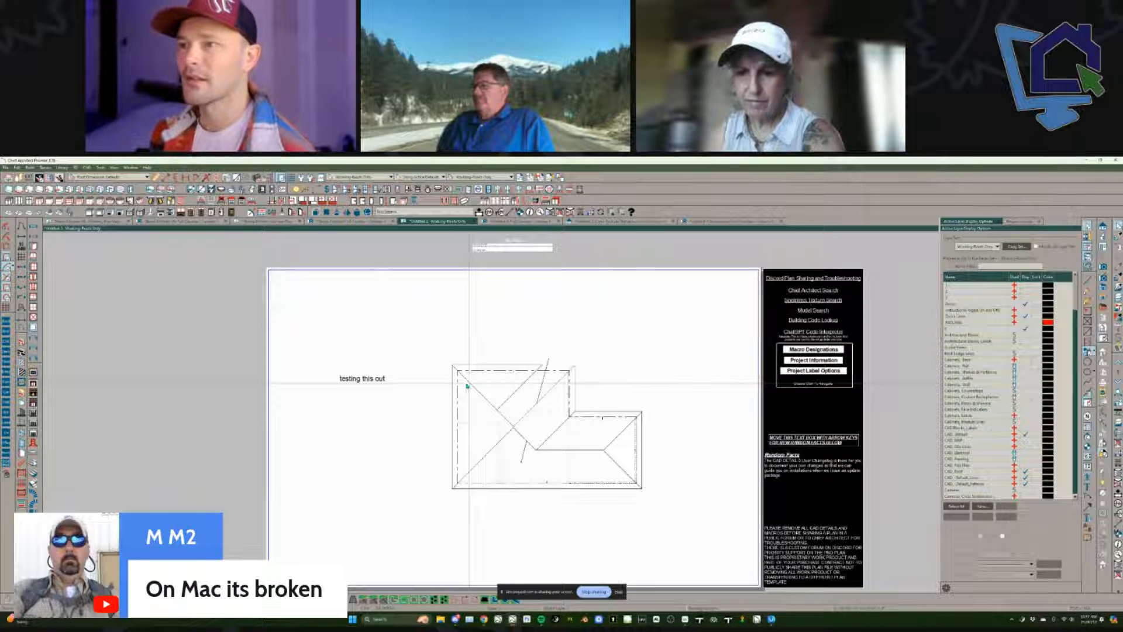
key(ctrl+w)
click(558, 396)
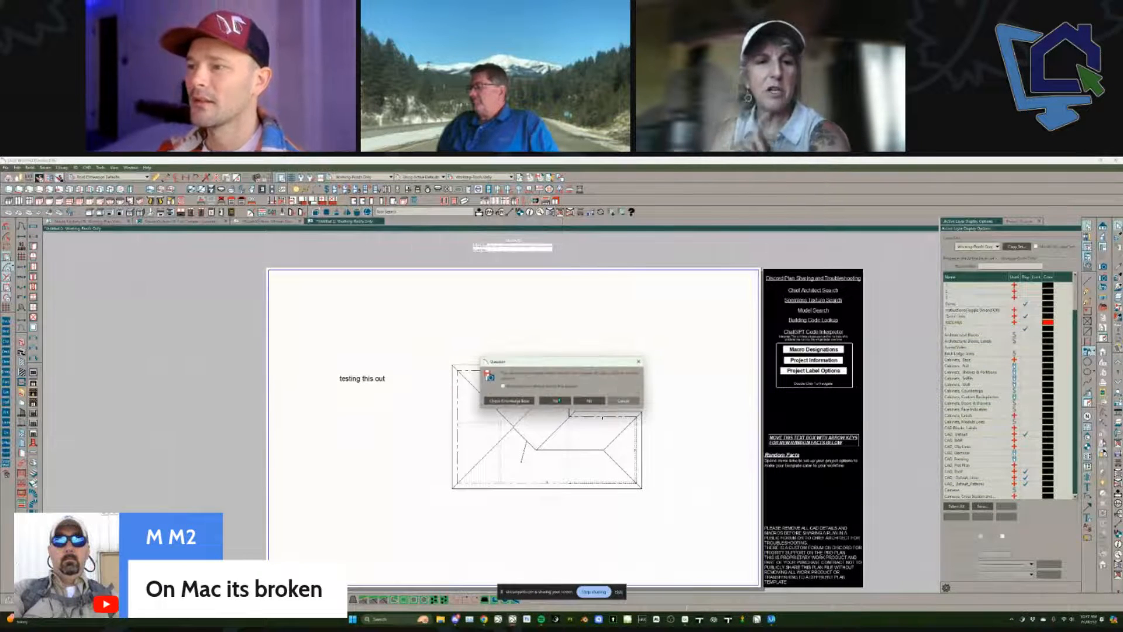
click(590, 400)
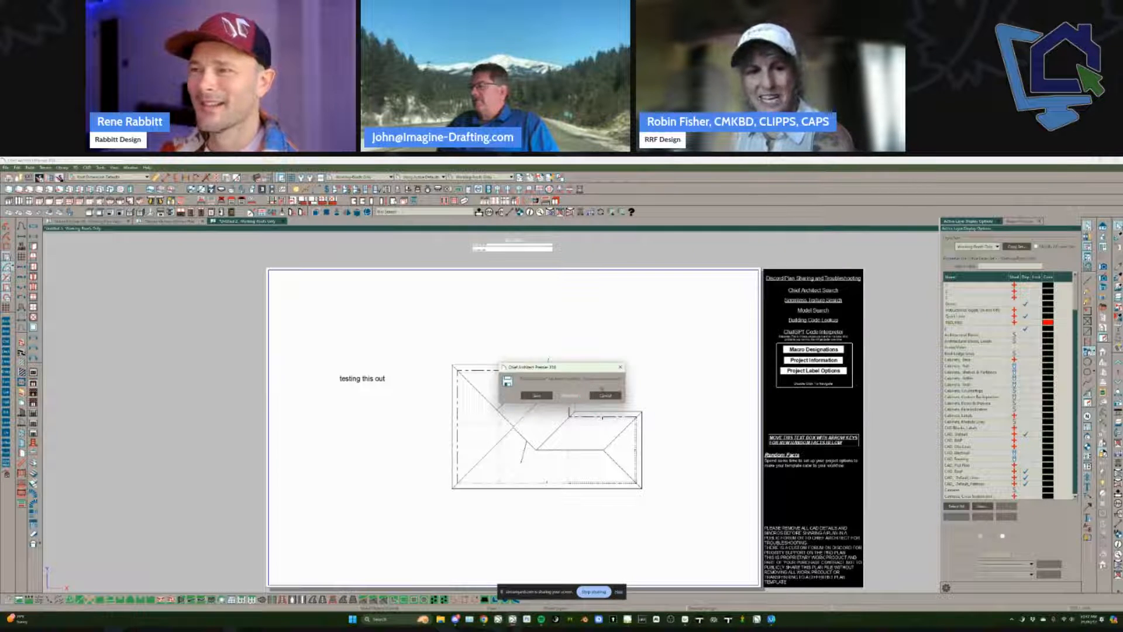
click(570, 395)
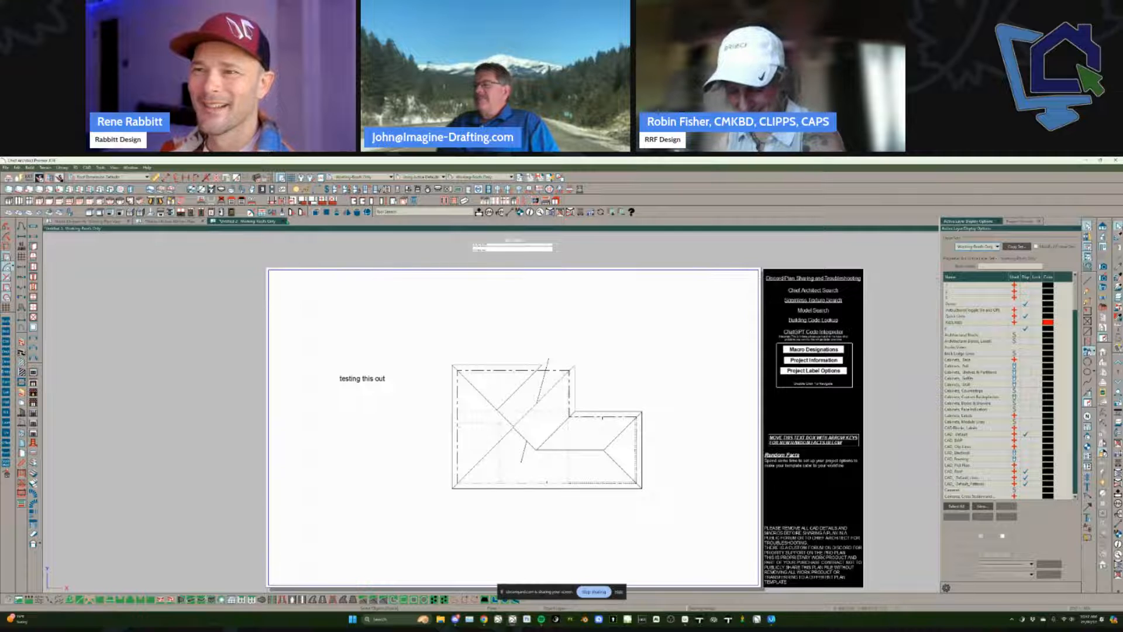
click(284, 222)
click(575, 397)
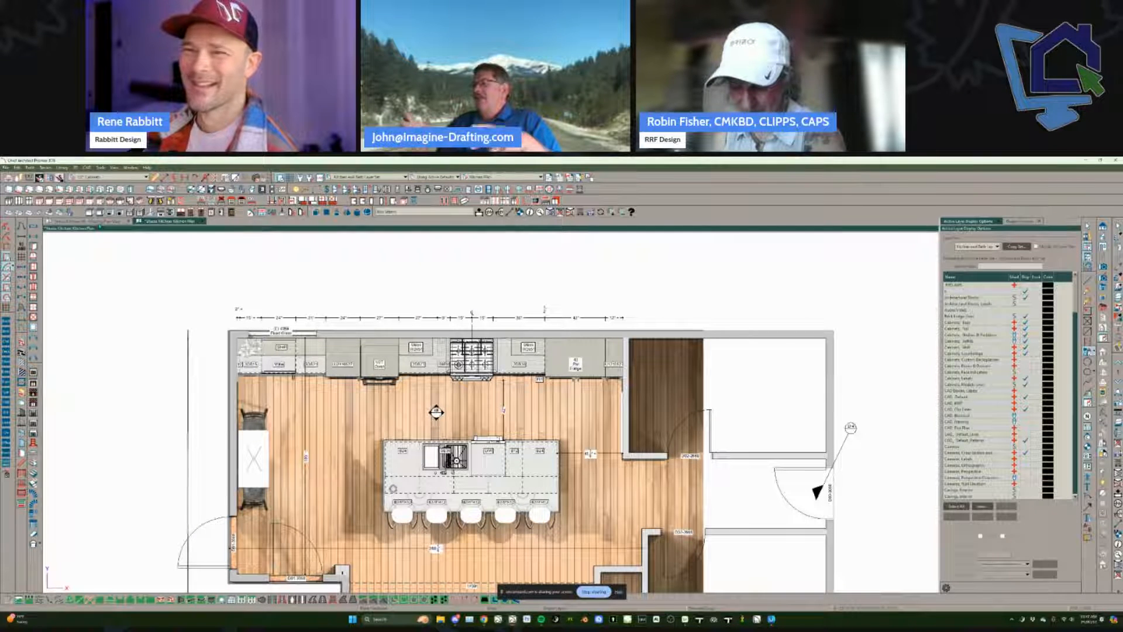
Step: Check the two open kitchen plan views and create a new blank plan
click(99, 223)
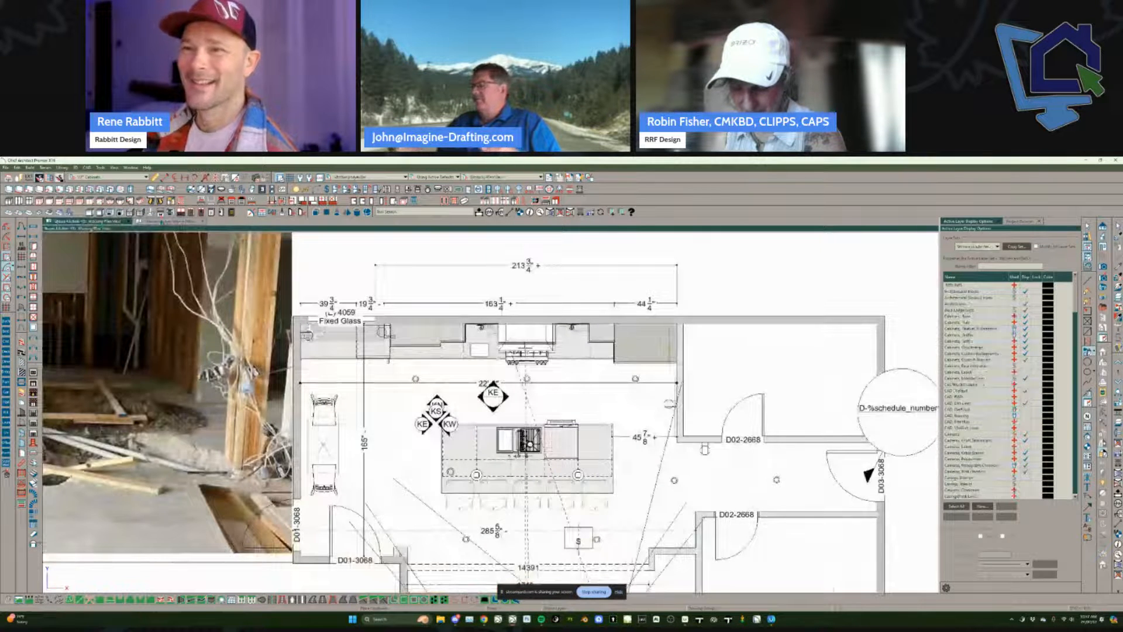
click(162, 223)
click(5, 168)
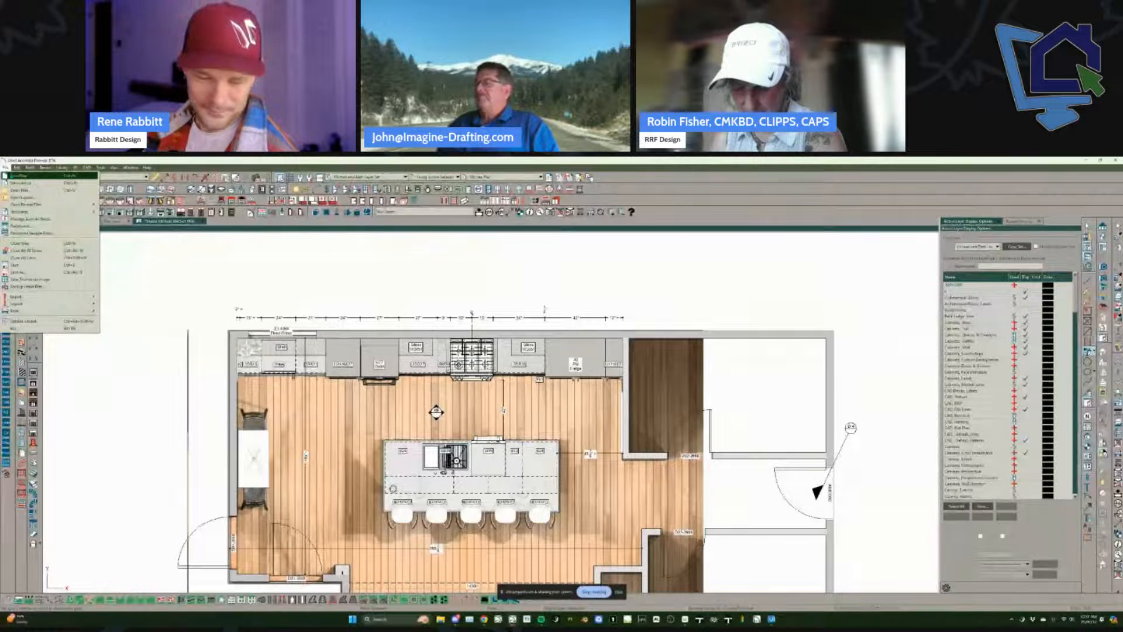
click(19, 175)
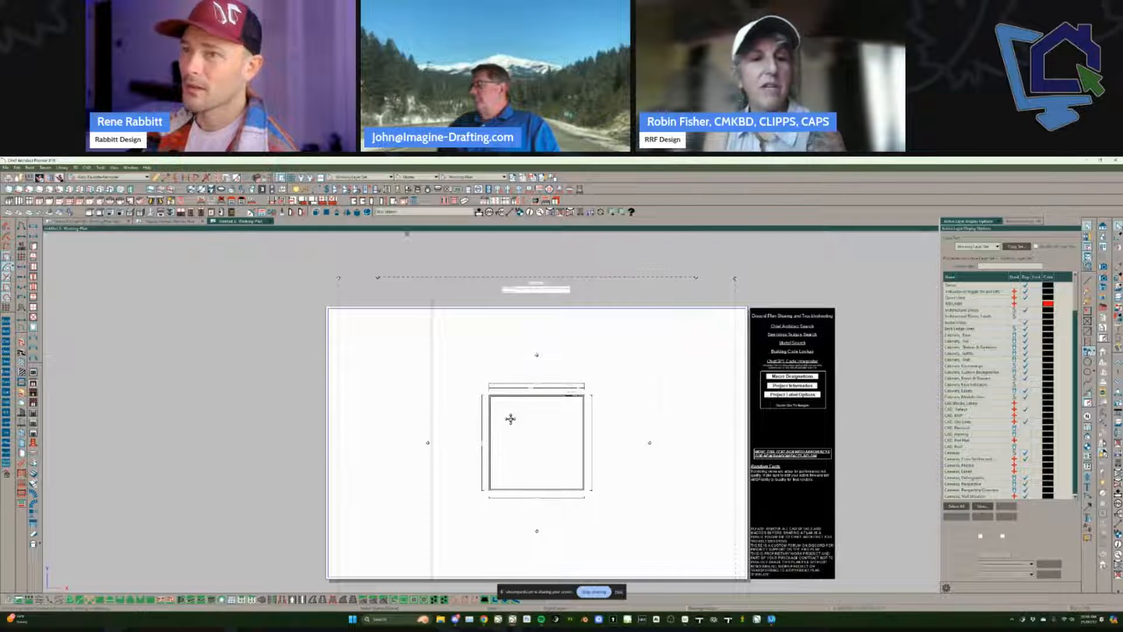
Step: Open the X-16 Essential Template plan from its folder inside the Shop directory
click(6, 167)
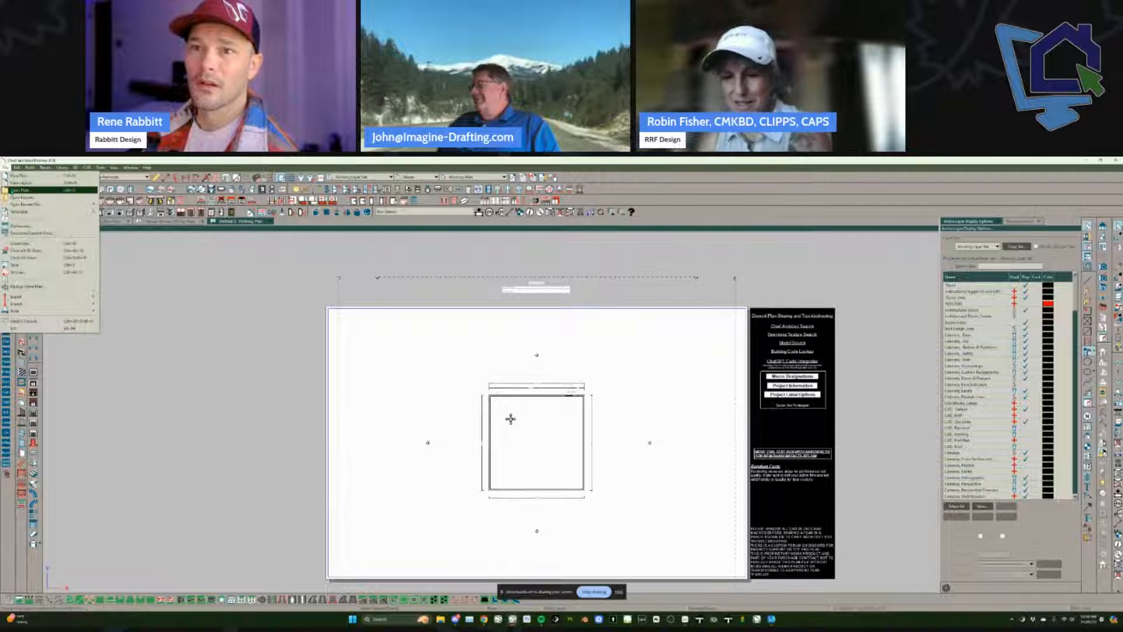
click(13, 191)
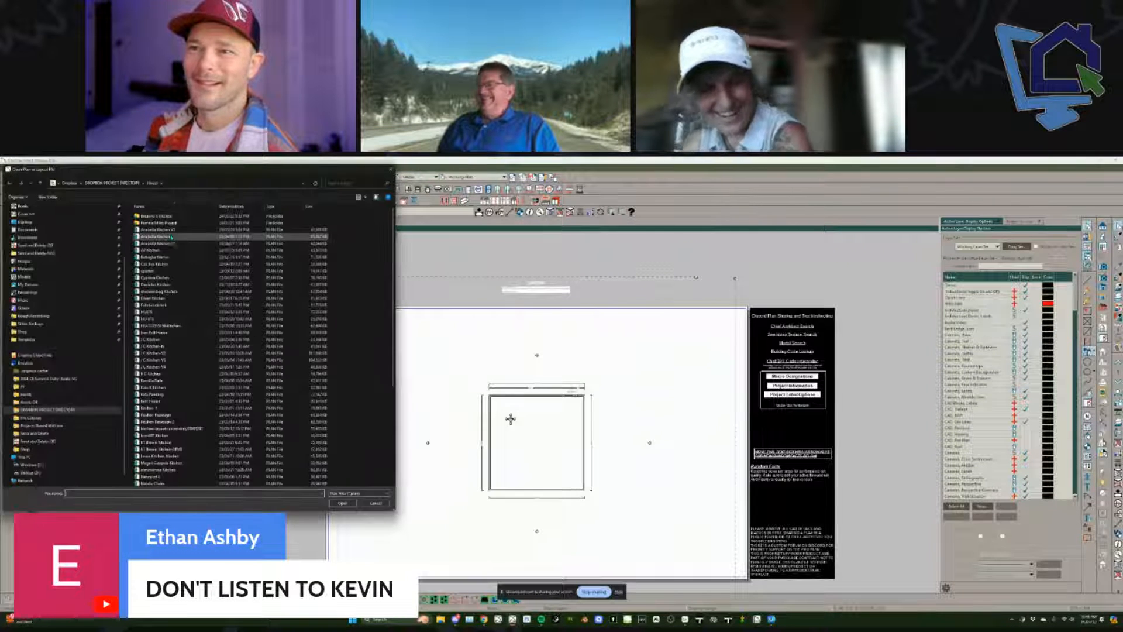
click(45, 332)
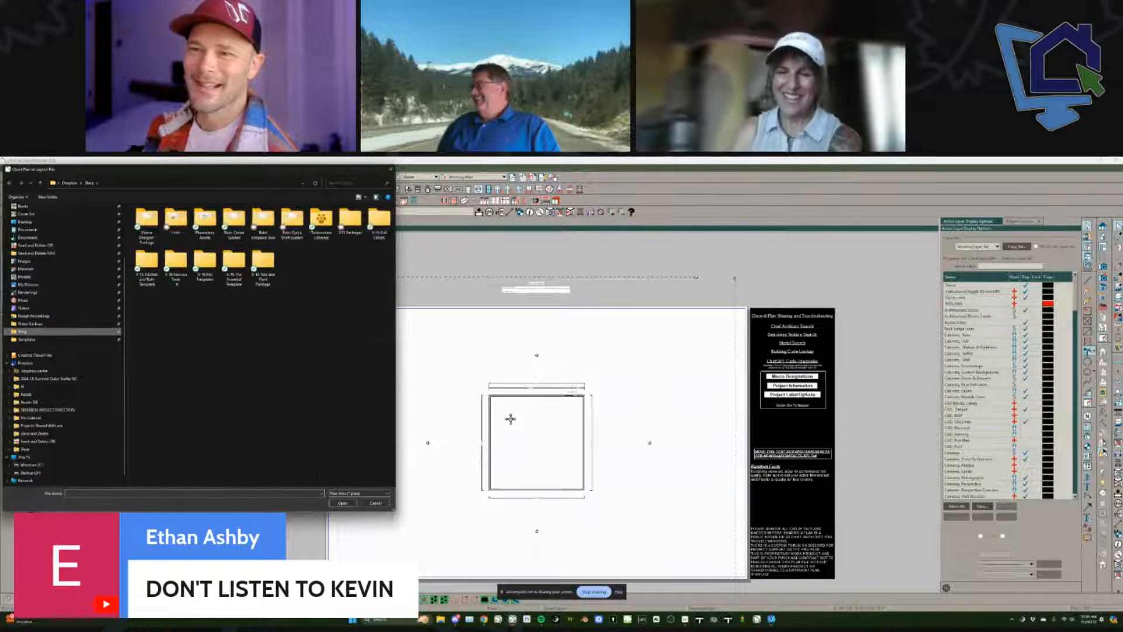
double_click(234, 264)
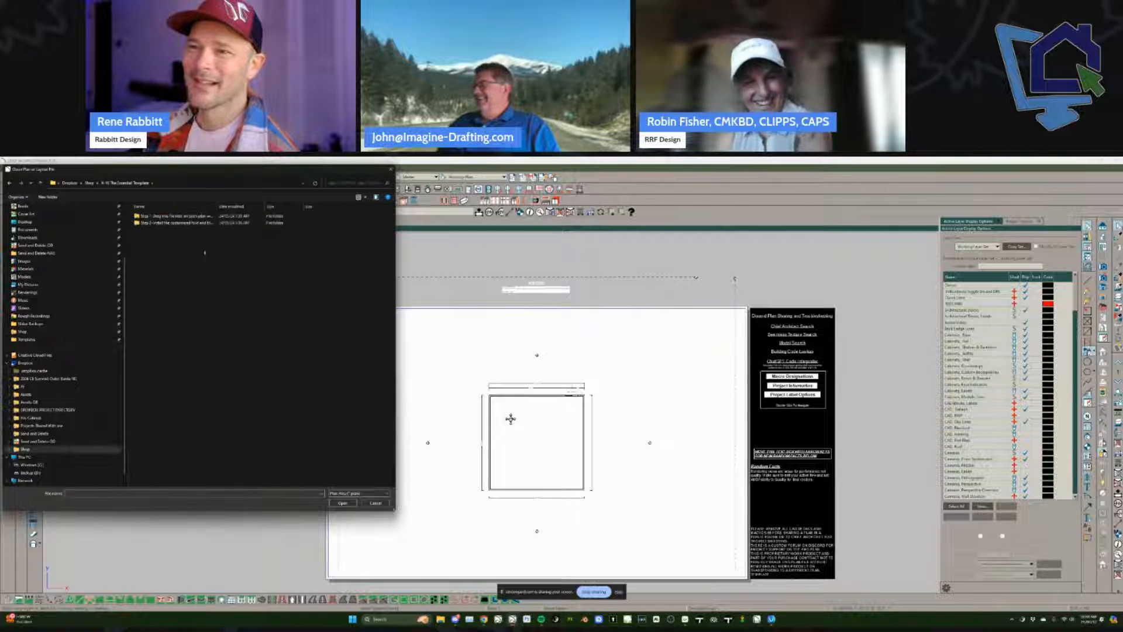
double_click(153, 224)
double_click(154, 223)
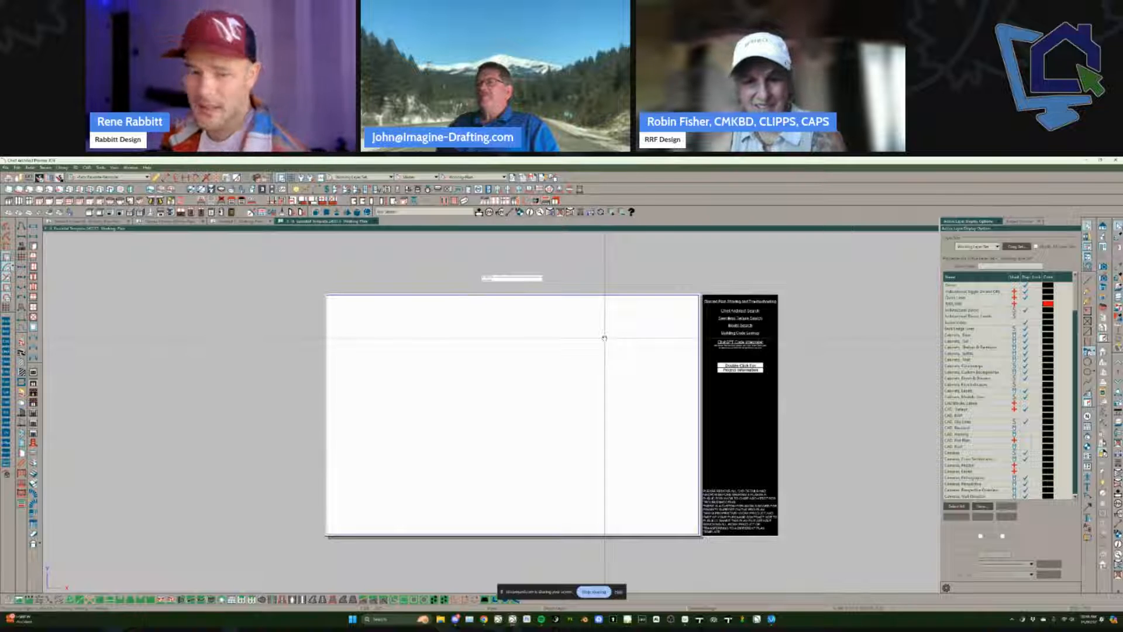
Step: Draw a closed rectangular room of walls about 50' long on the template sheet
scroll(493, 369, up, 3)
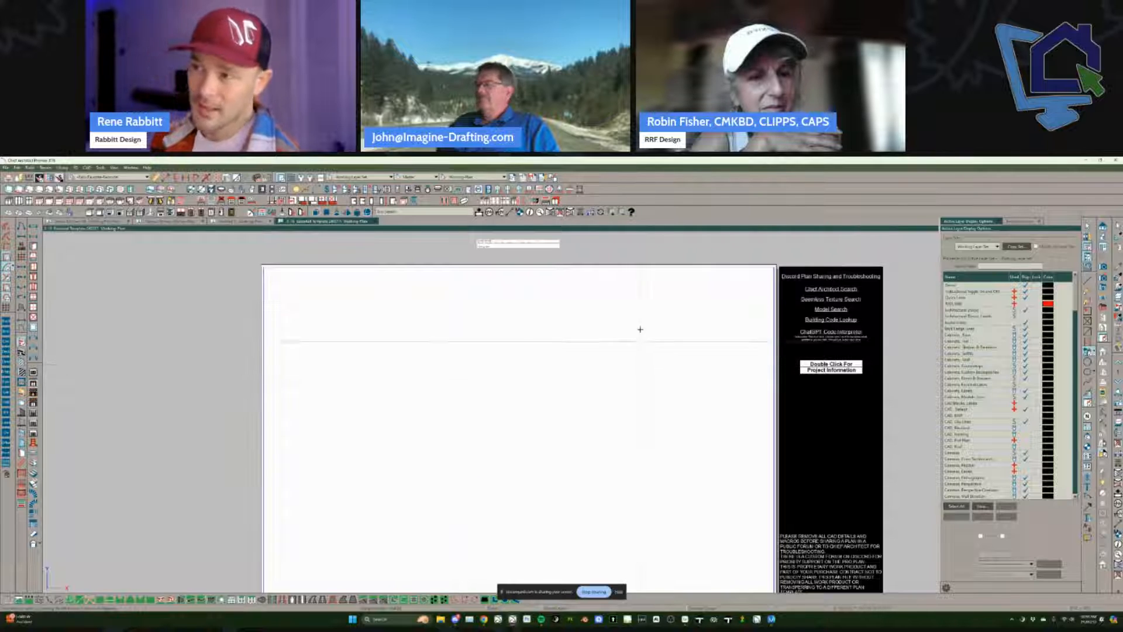
mouse_move(421, 365)
mouse_down()
mouse_move(610, 363)
mouse_move(624, 475)
mouse_move(610, 491)
mouse_up()
drag(612, 492, 421, 492)
drag(421, 490, 421, 364)
Step: Place a window near the right end of the room's upper wall and narrow it to about 2'-7 5/8" wide
scroll(472, 439, up, 2)
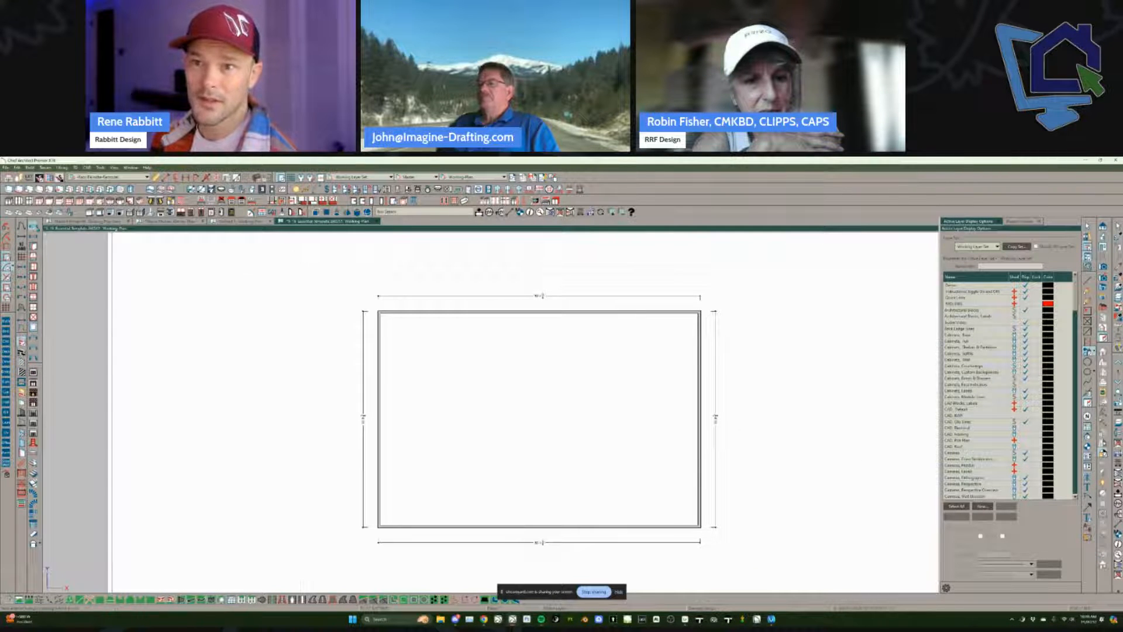
click(629, 311)
scroll(639, 301, up, 2)
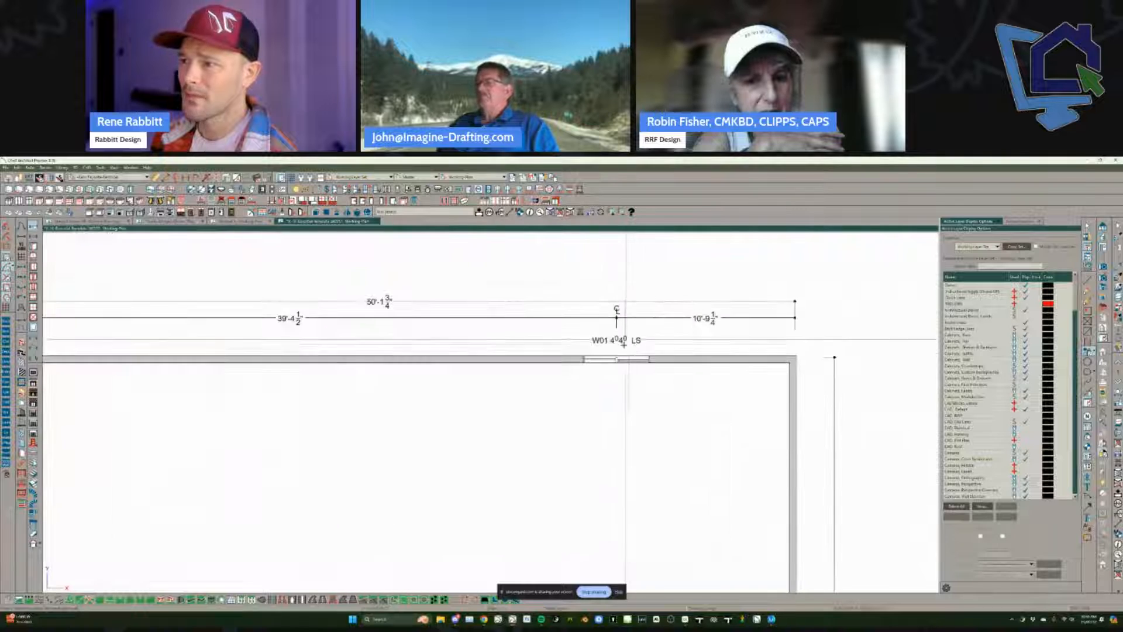
click(622, 359)
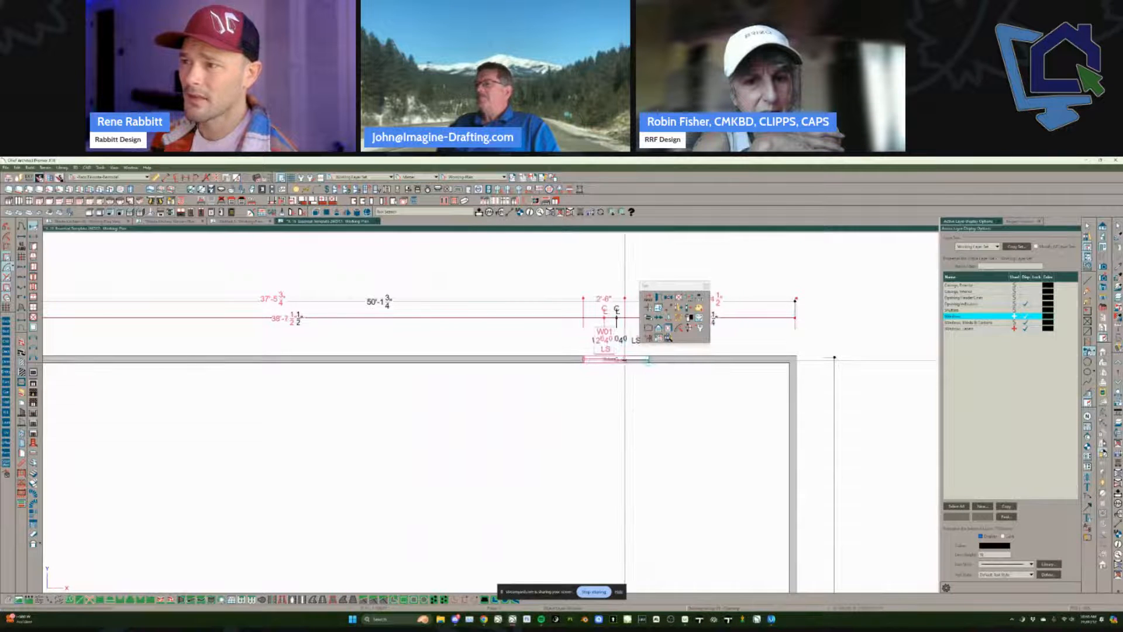
drag(625, 359, 628, 359)
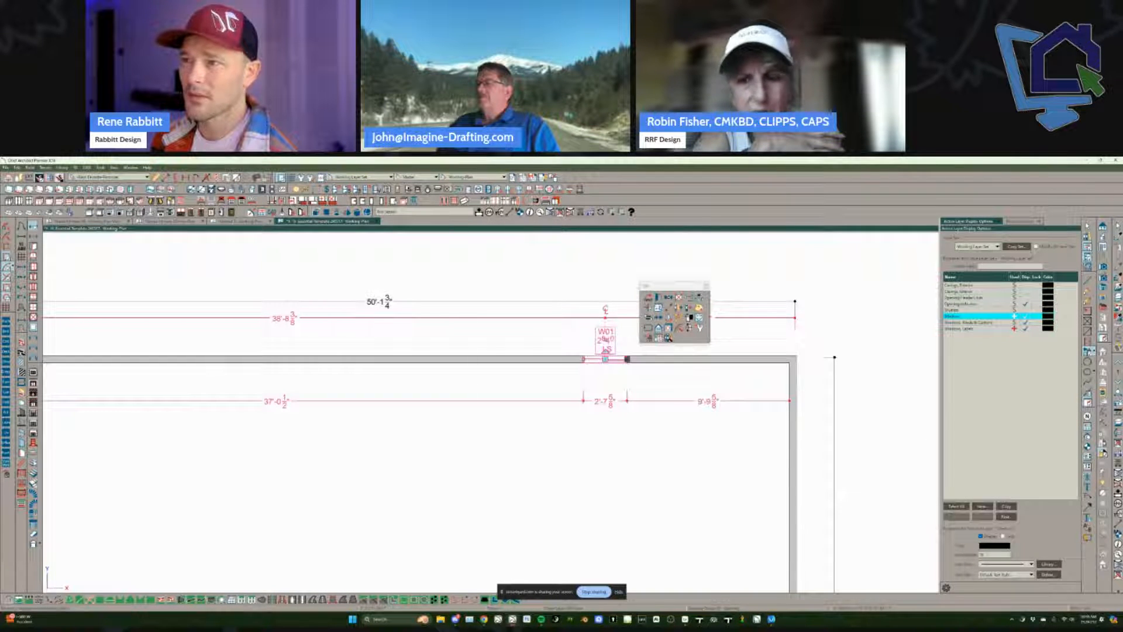
Step: Switch to the Window Order Overview plan view and check how the window is labelled
click(459, 176)
click(468, 320)
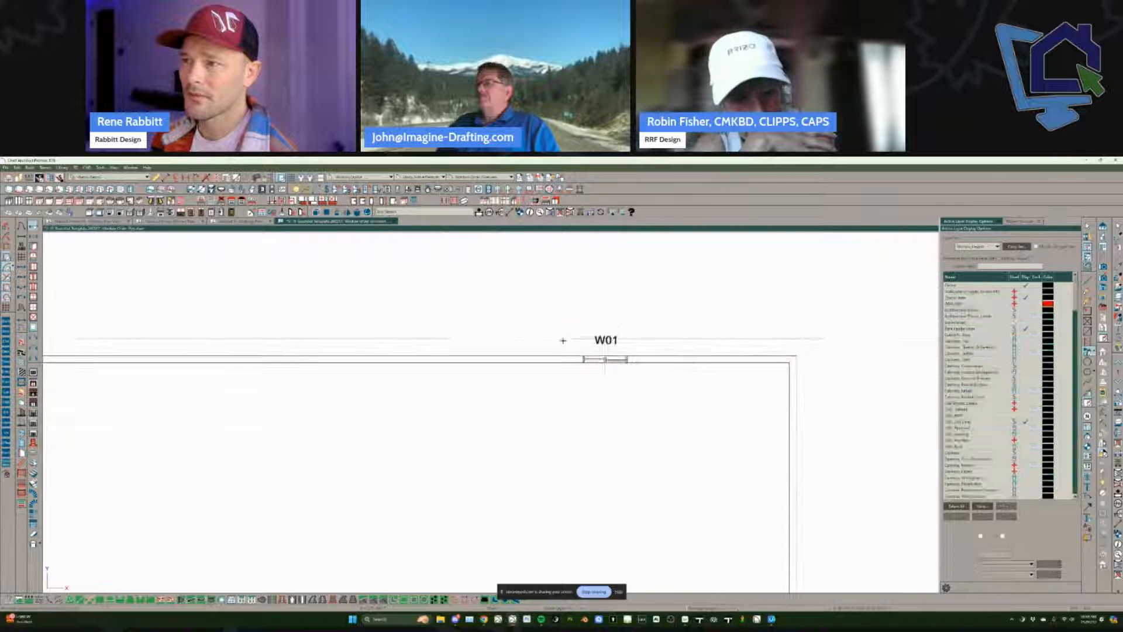
scroll(556, 390, down, 3)
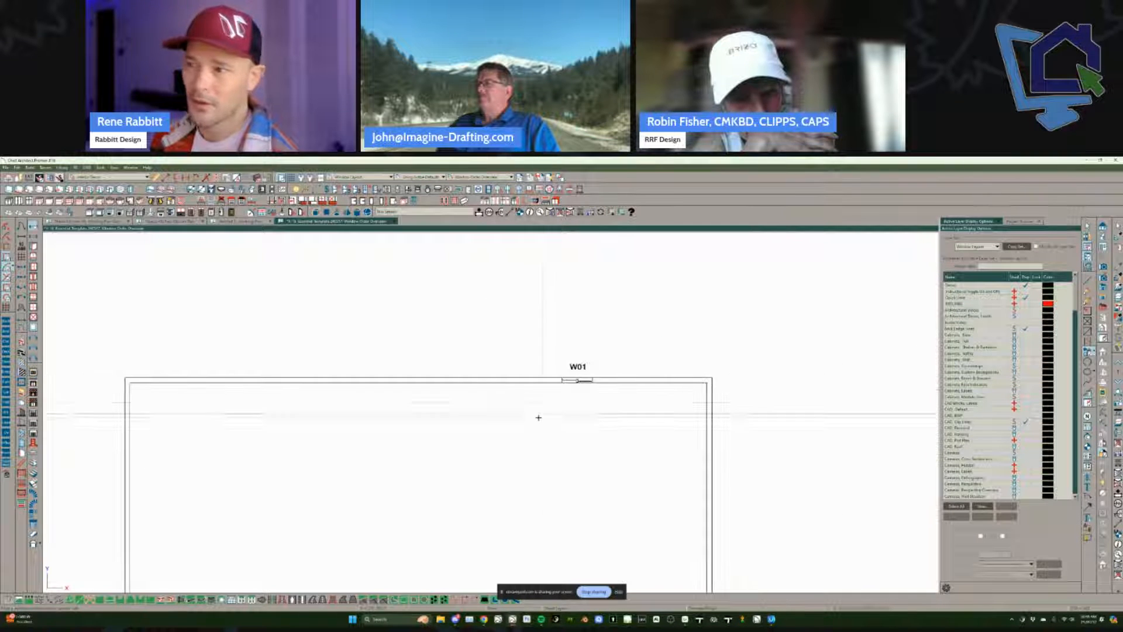
scroll(515, 413, down, 1)
Step: Set the room's type to Living
click(487, 441)
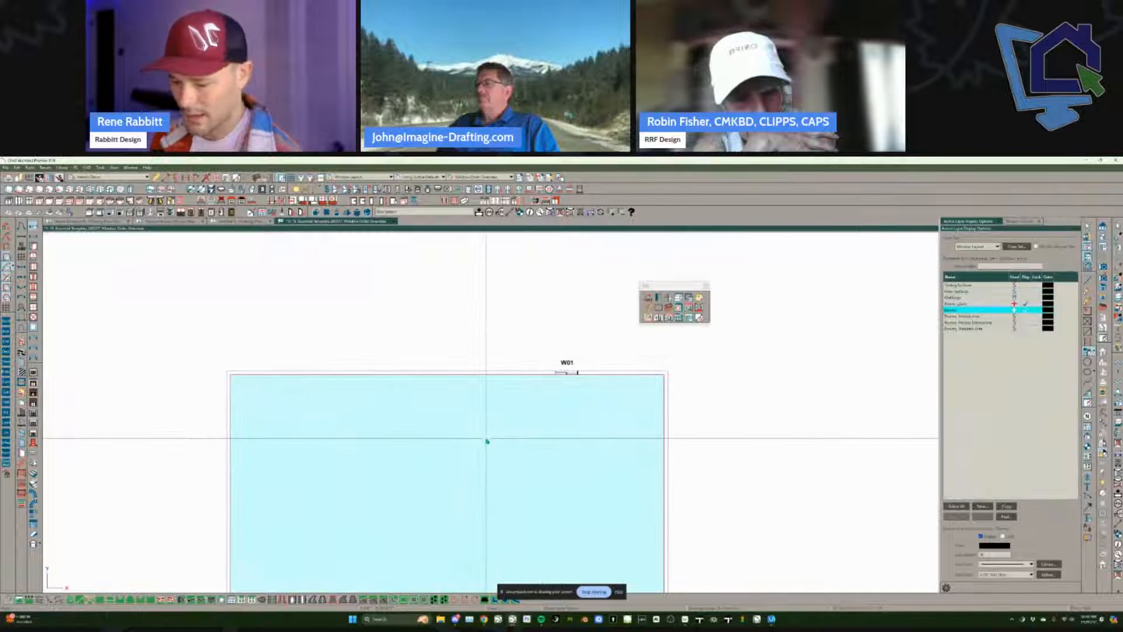
double_click(487, 441)
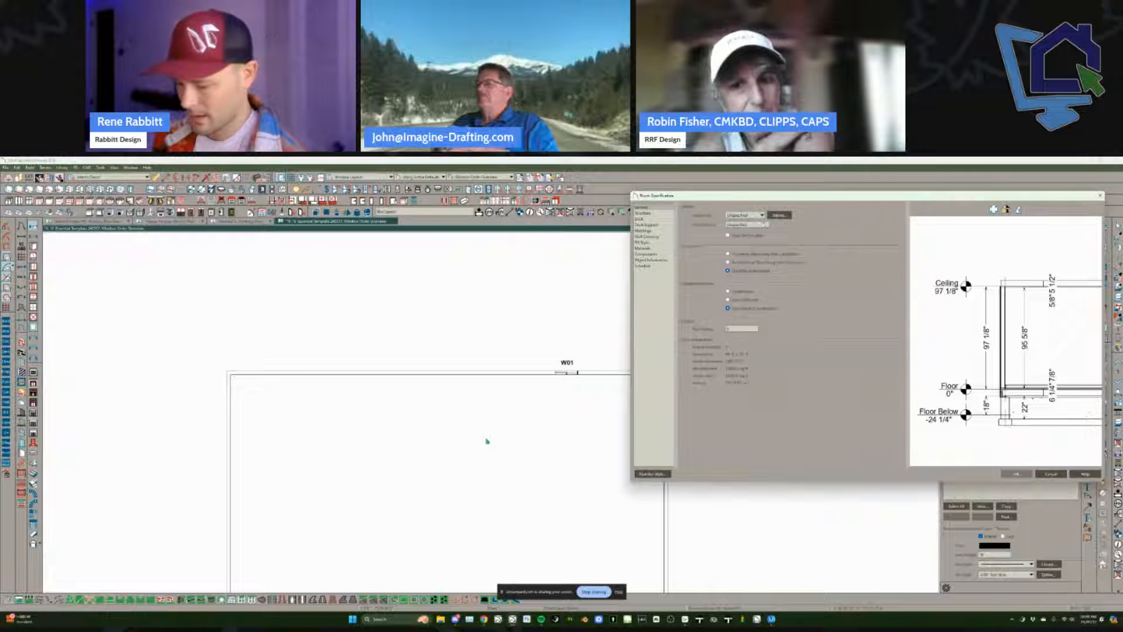
key(Escape)
scroll(487, 441, down, 1)
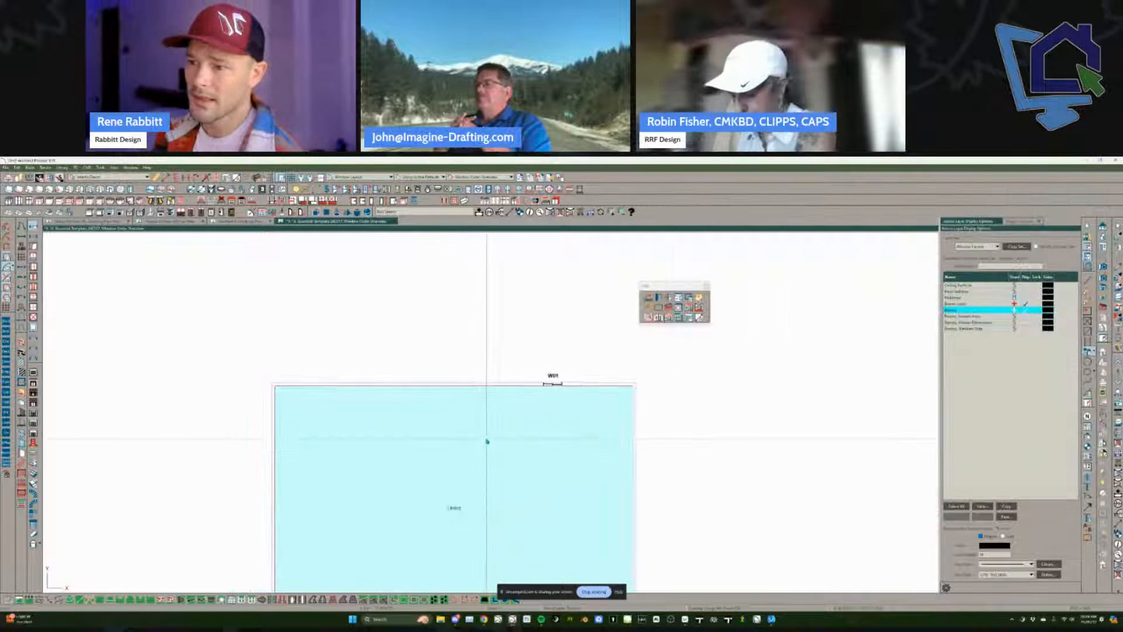
middle_drag(487, 441, 505, 346)
Step: Switch to the Floor Plan view and change the living room's ceiling label to a vaulted ceiling
click(498, 178)
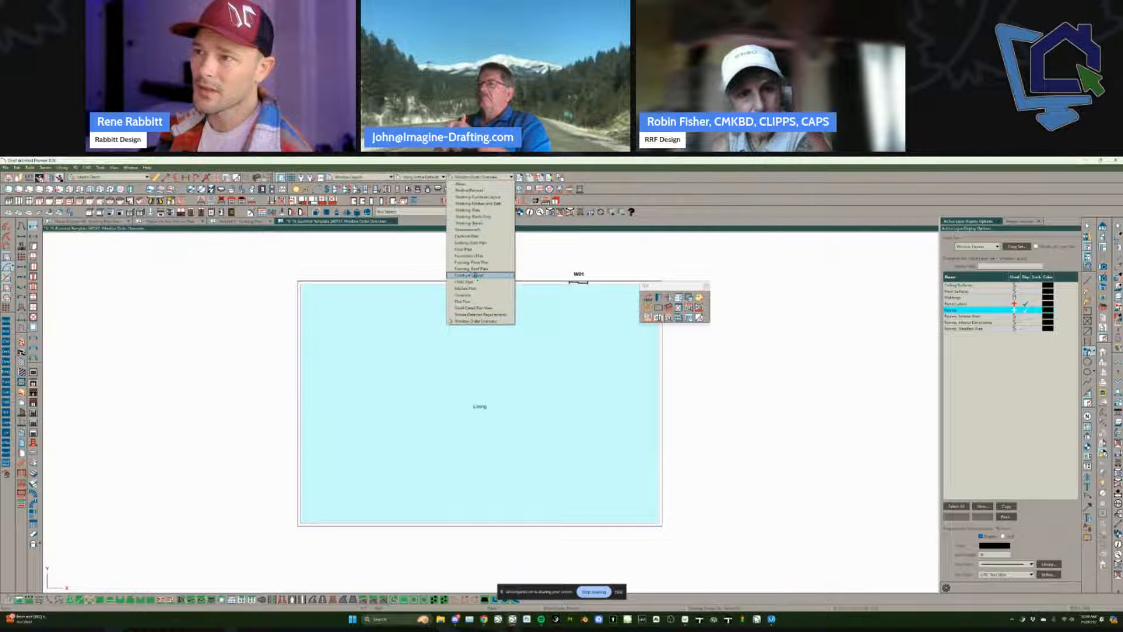
click(465, 249)
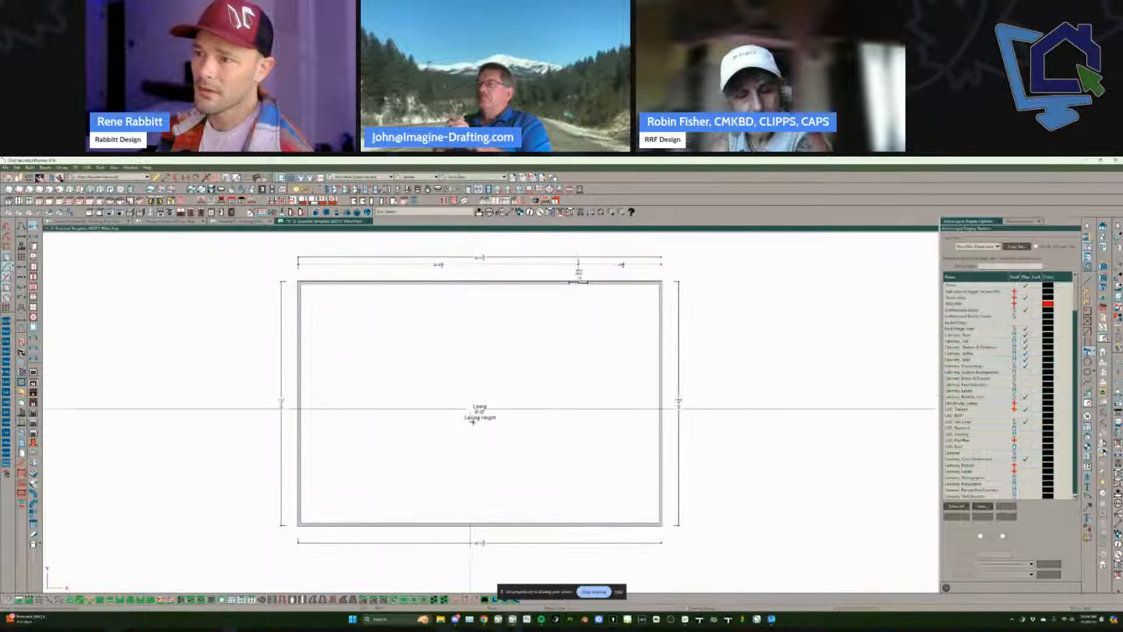
scroll(473, 421, up, 2)
click(618, 363)
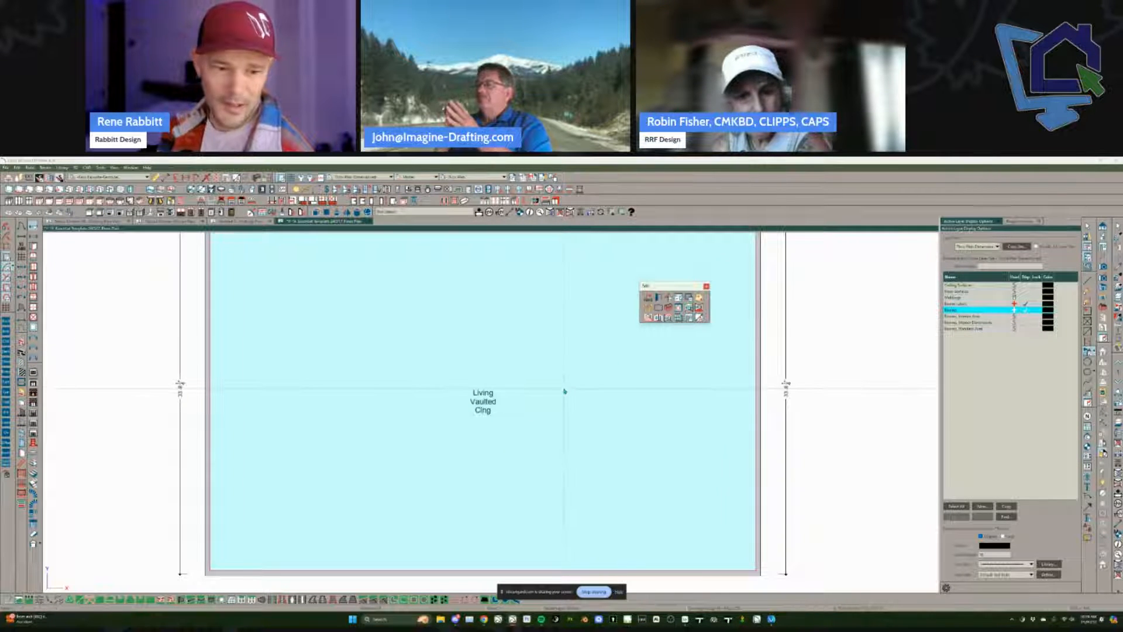
scroll(564, 391, down, 2)
scroll(565, 390, down, 2)
key(Escape)
scroll(565, 390, down, 1)
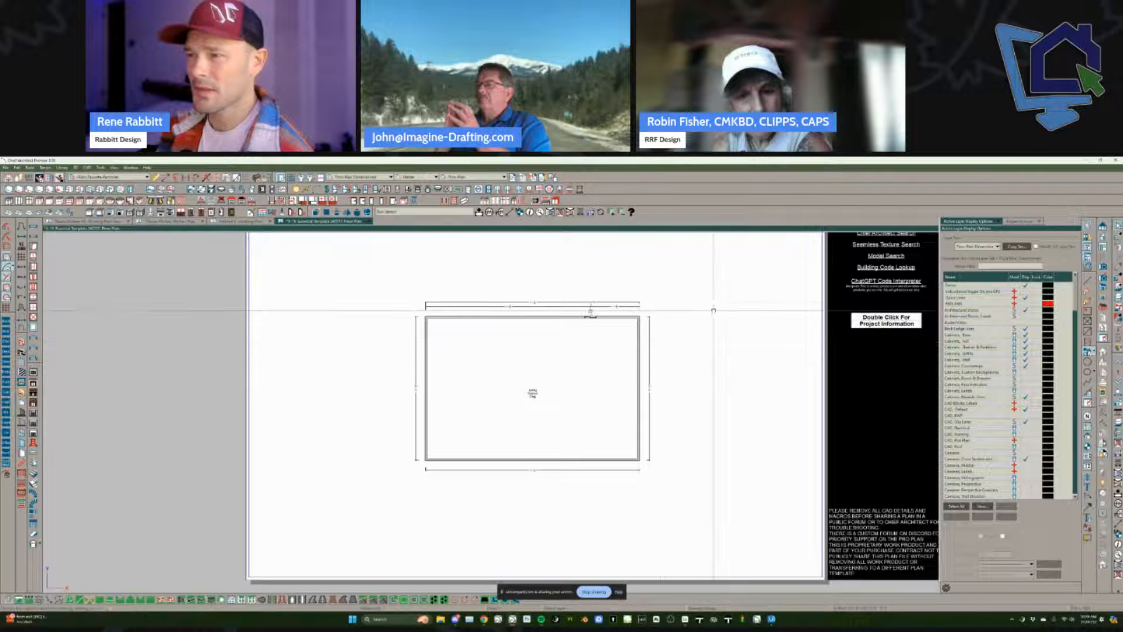
Step: Place two adjoining 24" base cabinets against the upper wall near its left corner and switch to the Kitchen Plan view
scroll(714, 311, up, 1)
scroll(583, 331, up, 4)
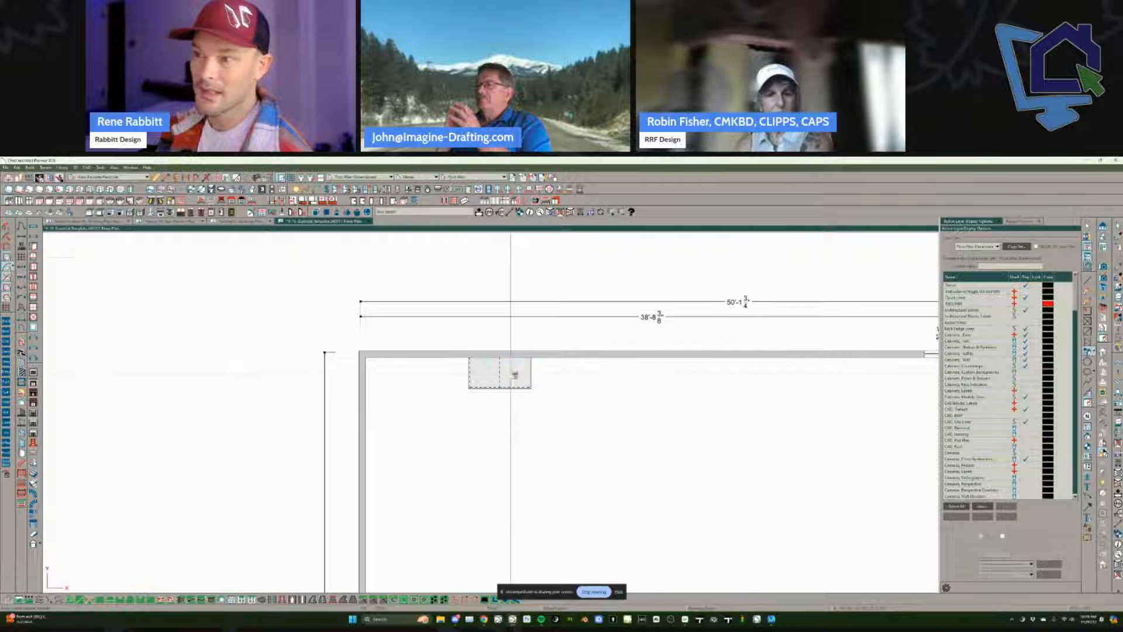
click(473, 177)
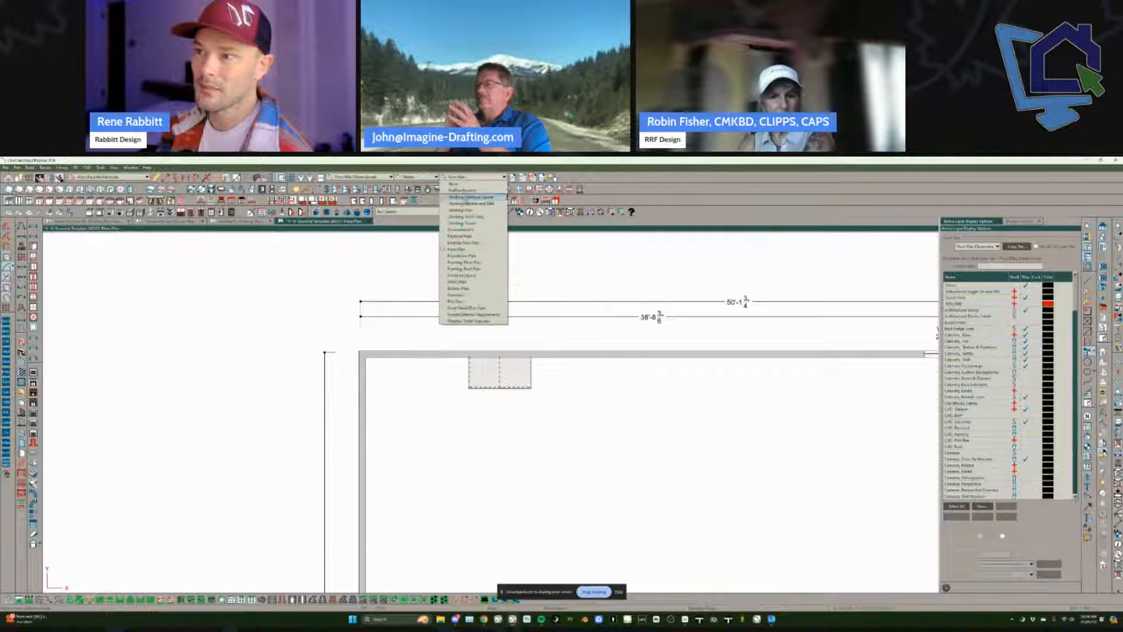
click(465, 287)
scroll(496, 374, up, 3)
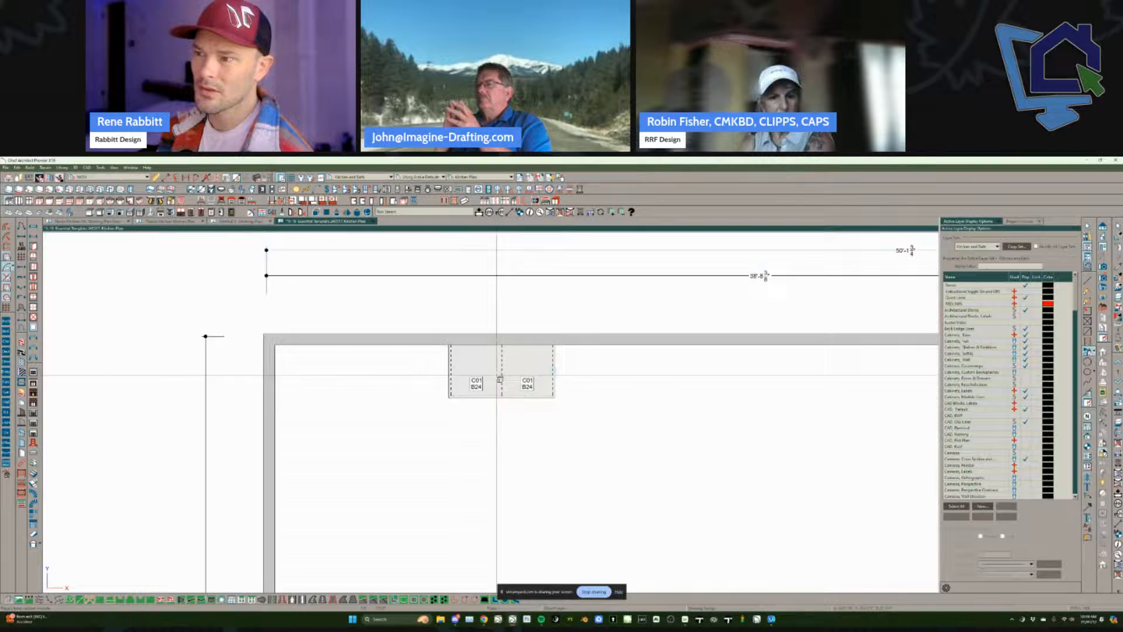
Step: Resize the right base cabinet to 30" wide and 21" deep
click(539, 398)
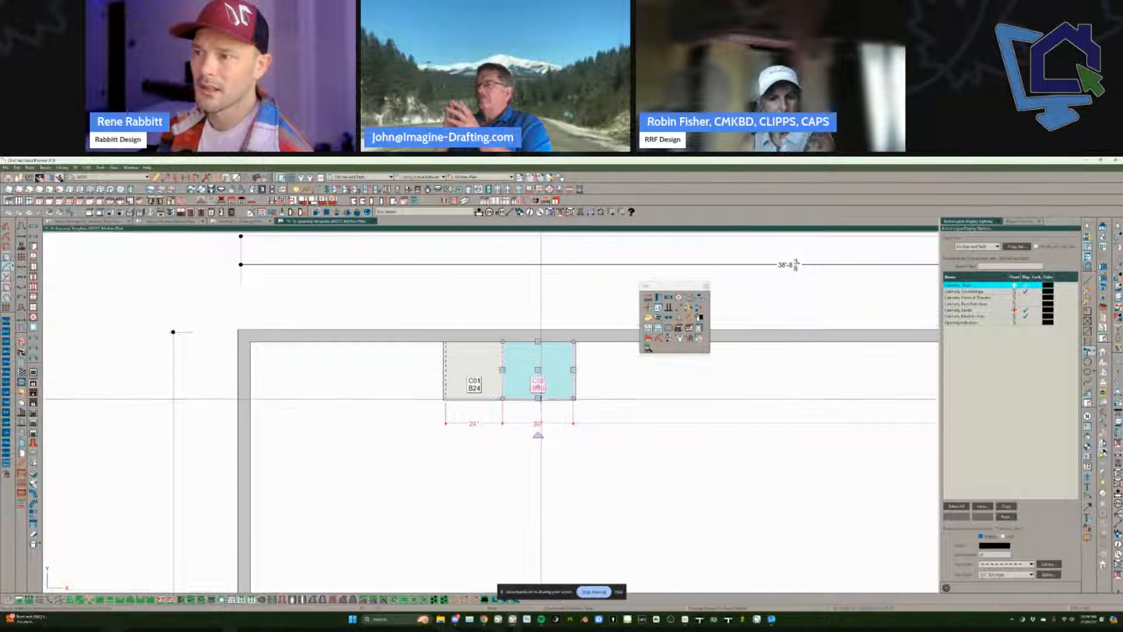
drag(539, 399, 539, 391)
click(527, 425)
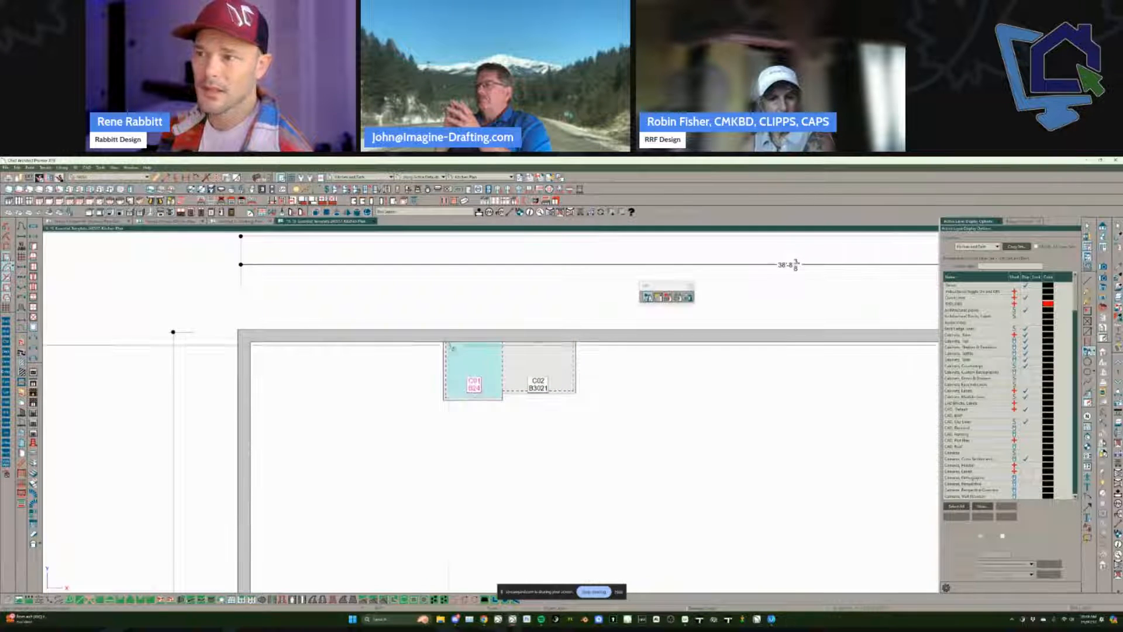
Step: Convert the left 24" base cabinet to a three-drawer base cabinet
click(454, 347)
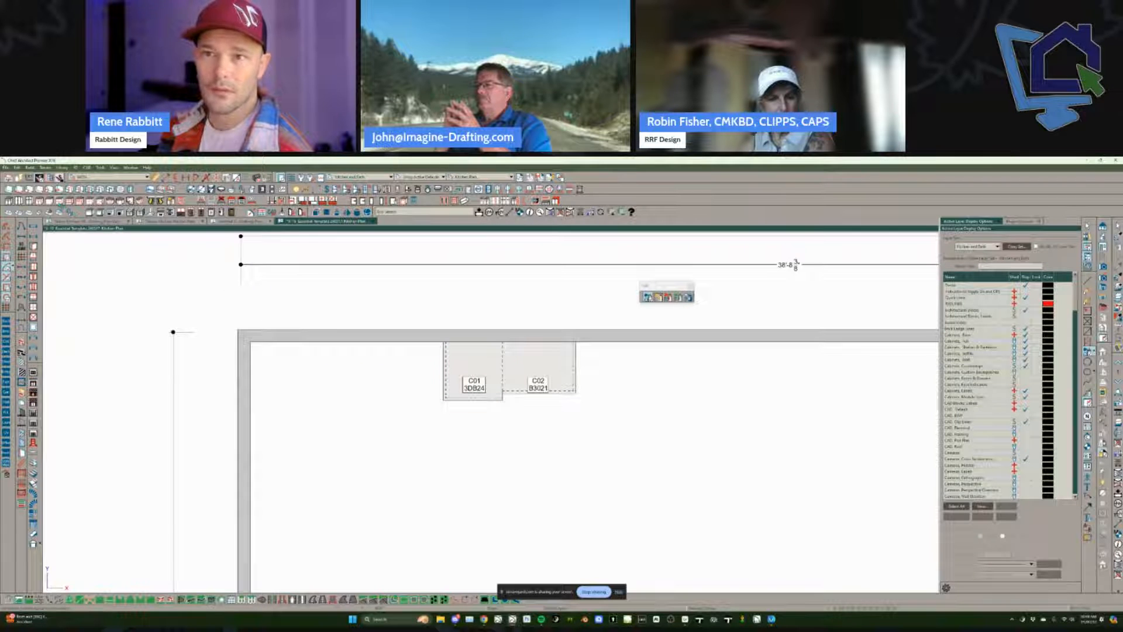
click(67, 211)
click(461, 374)
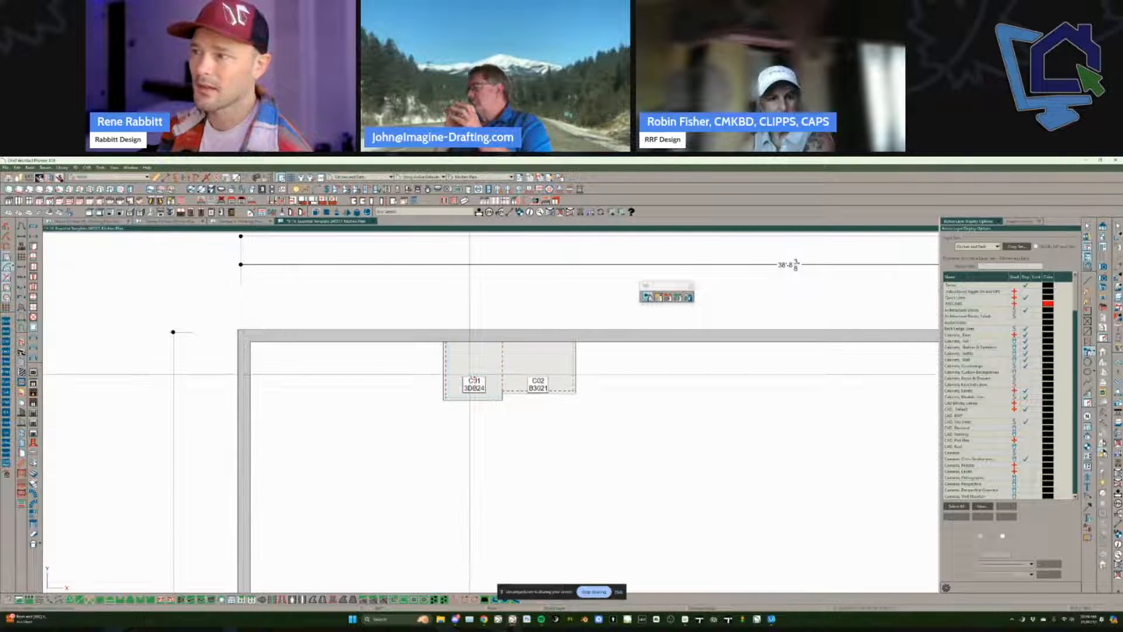
scroll(649, 401, down, 4)
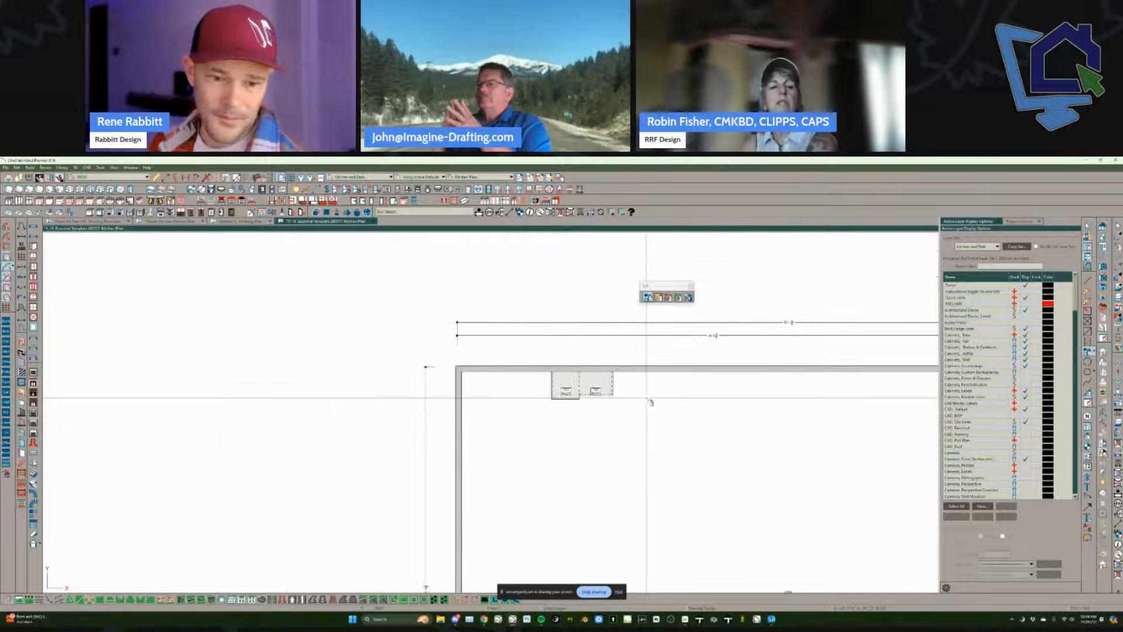
scroll(657, 429, down, 3)
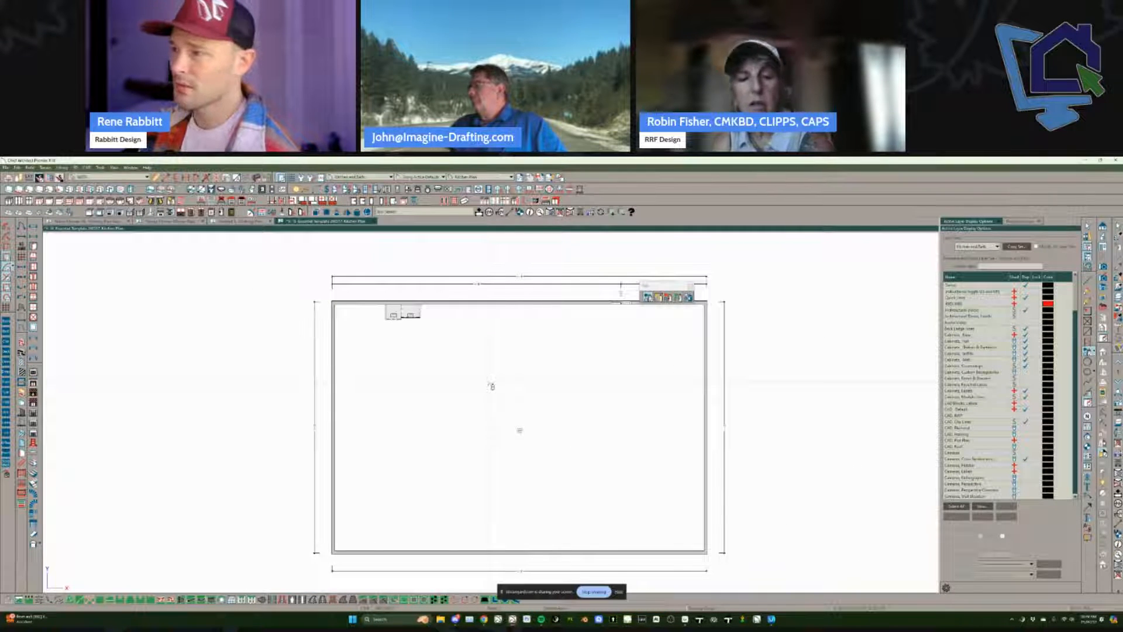
scroll(489, 384, down, 1)
scroll(490, 385, down, 1)
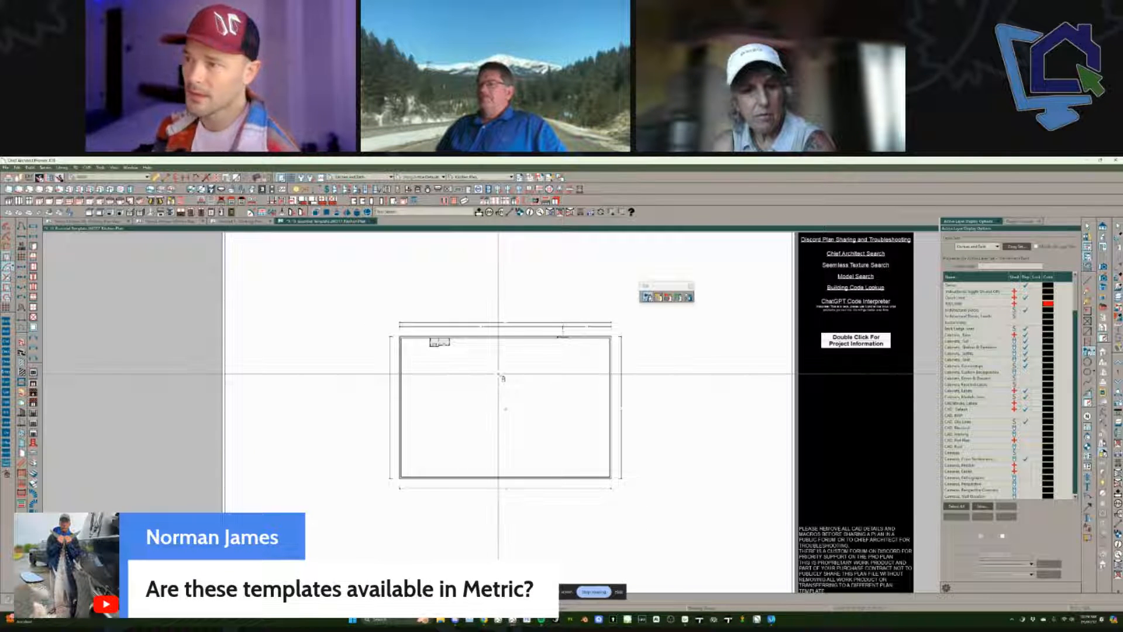
scroll(498, 379, down, 1)
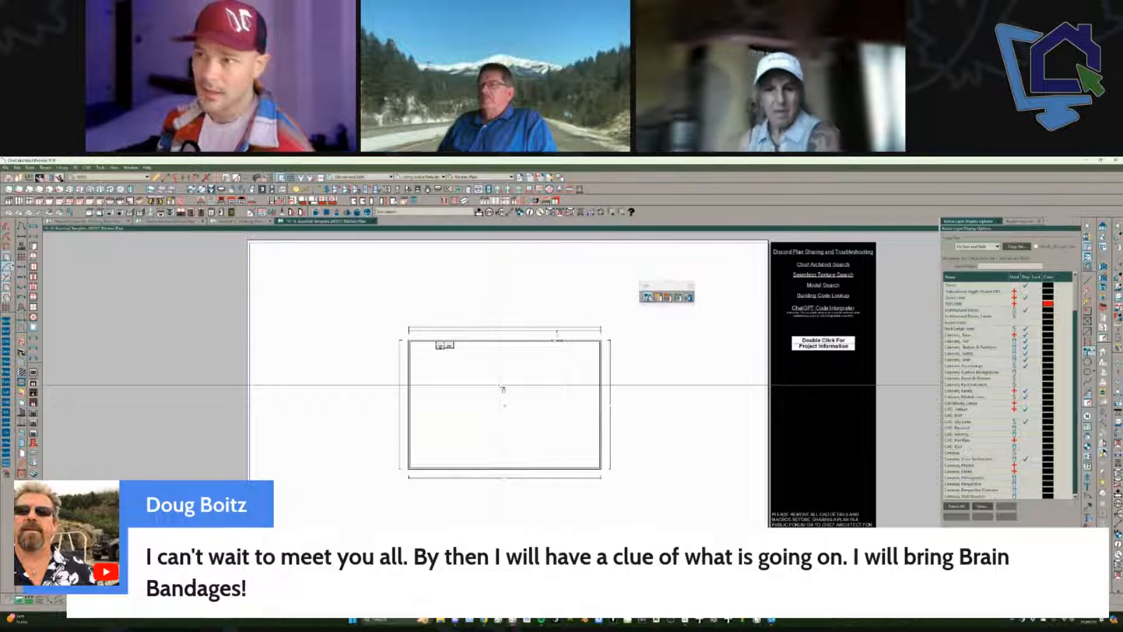
scroll(503, 389, up, 1)
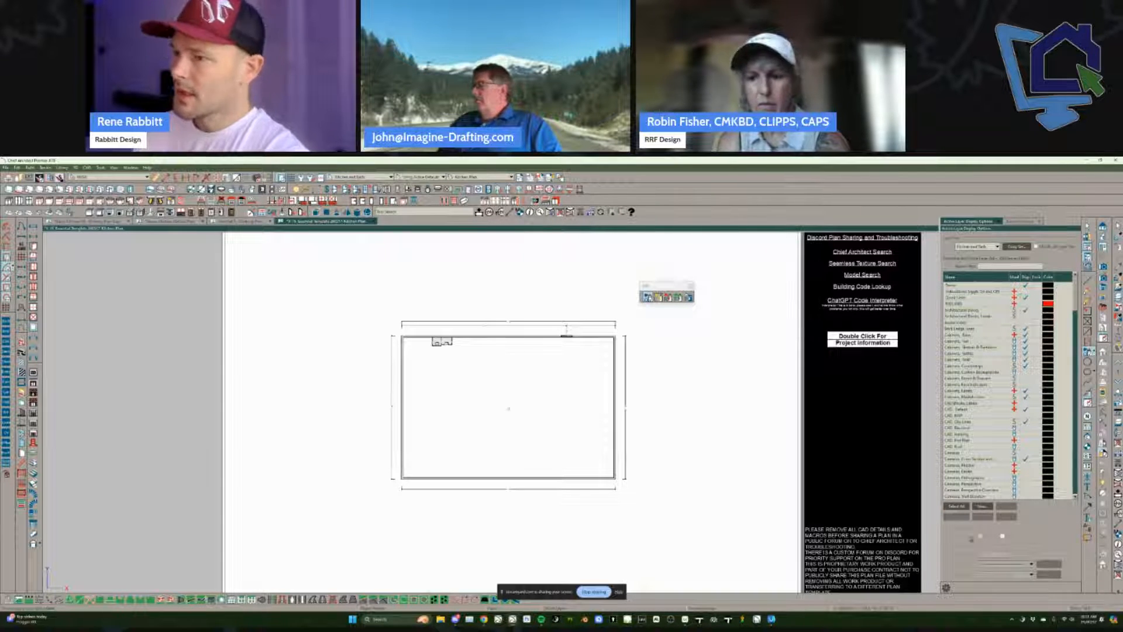
Step: Create a perspective full overview of the building and orbit around it to examine the window wall up close
scroll(647, 351, up, 1)
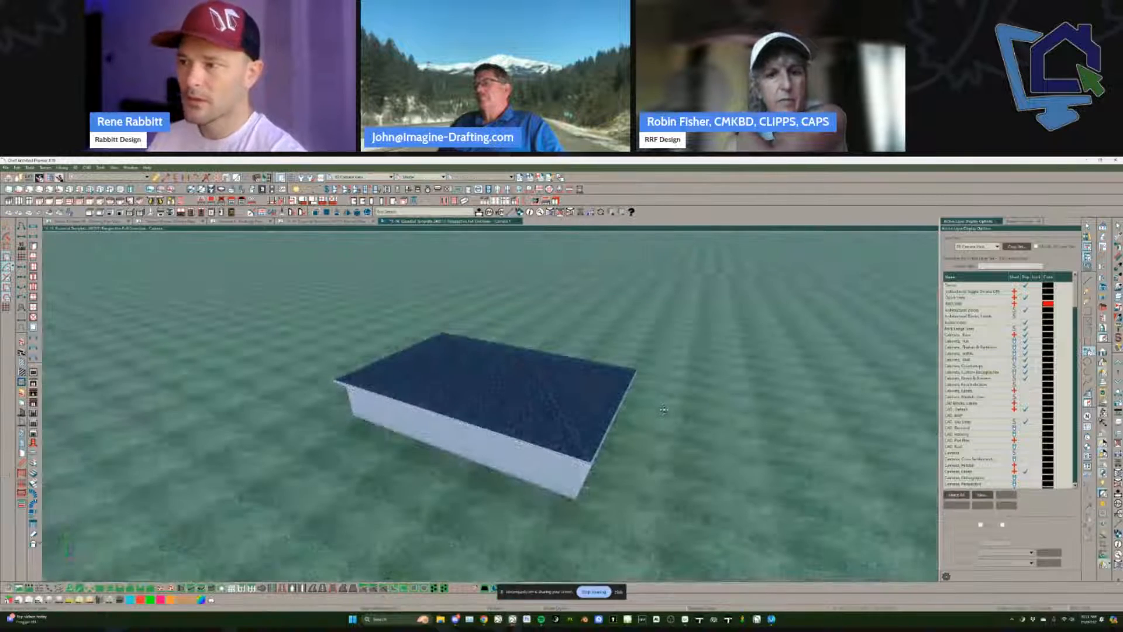
drag(663, 410, 658, 388)
scroll(656, 391, up, 5)
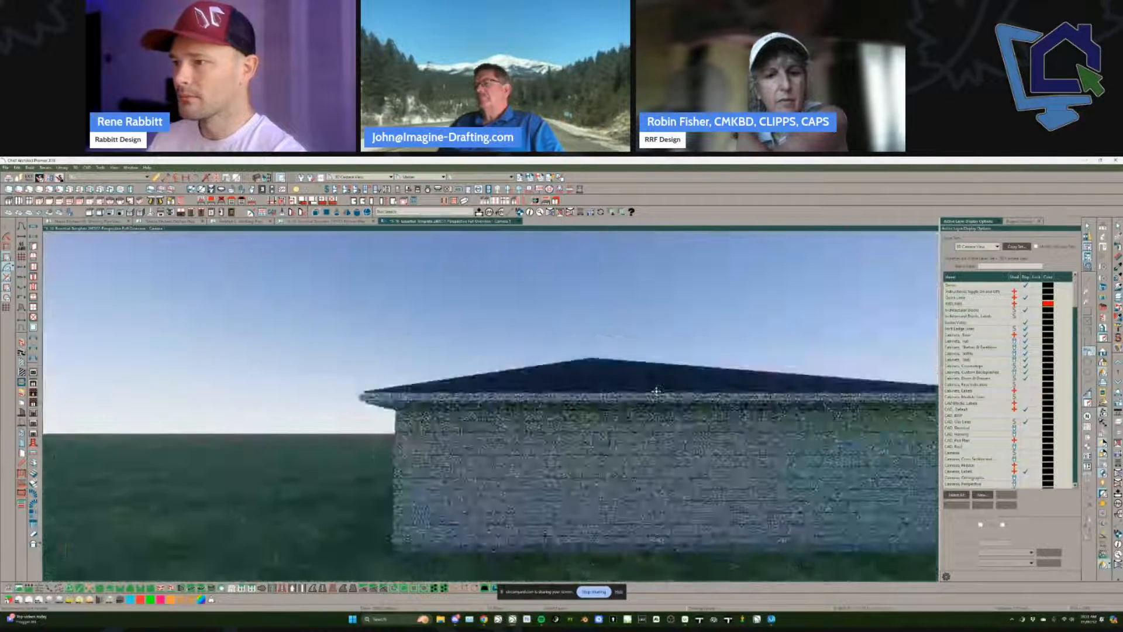
key(Right)
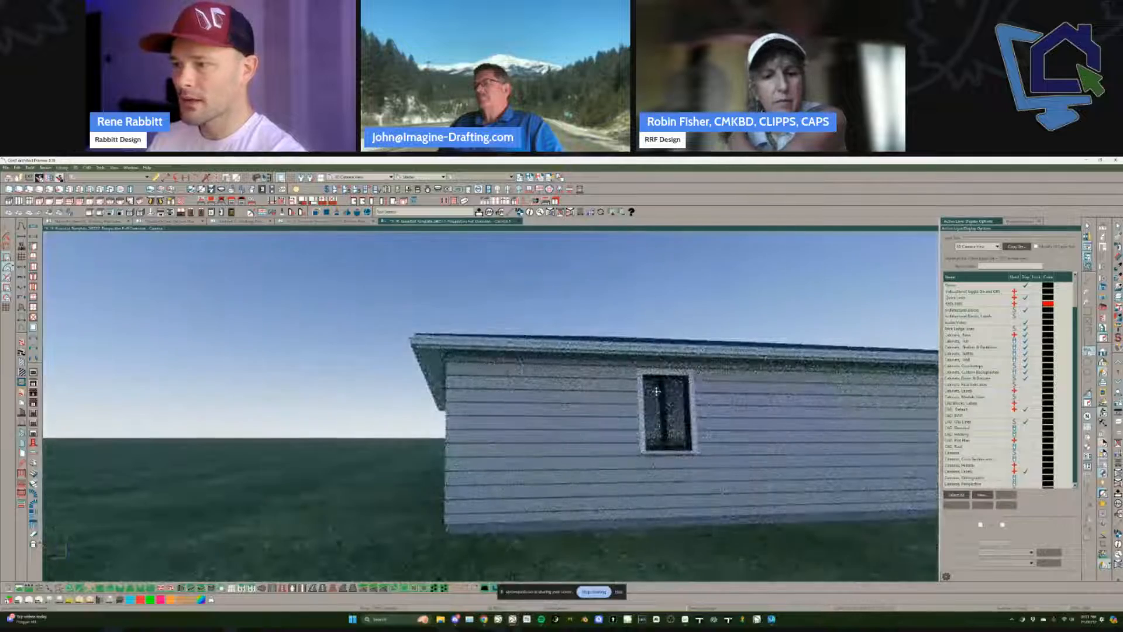
key(Left)
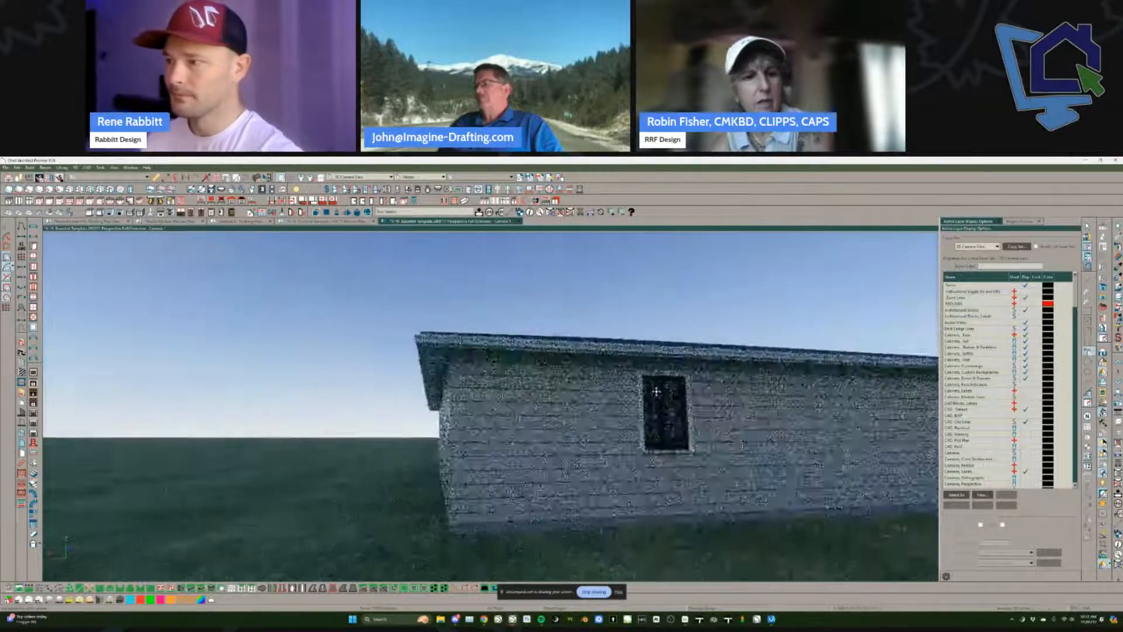
Step: Return to the kitchen plan and place a full camera inside the room, turned to show the window and adjoining corner
key(Up)
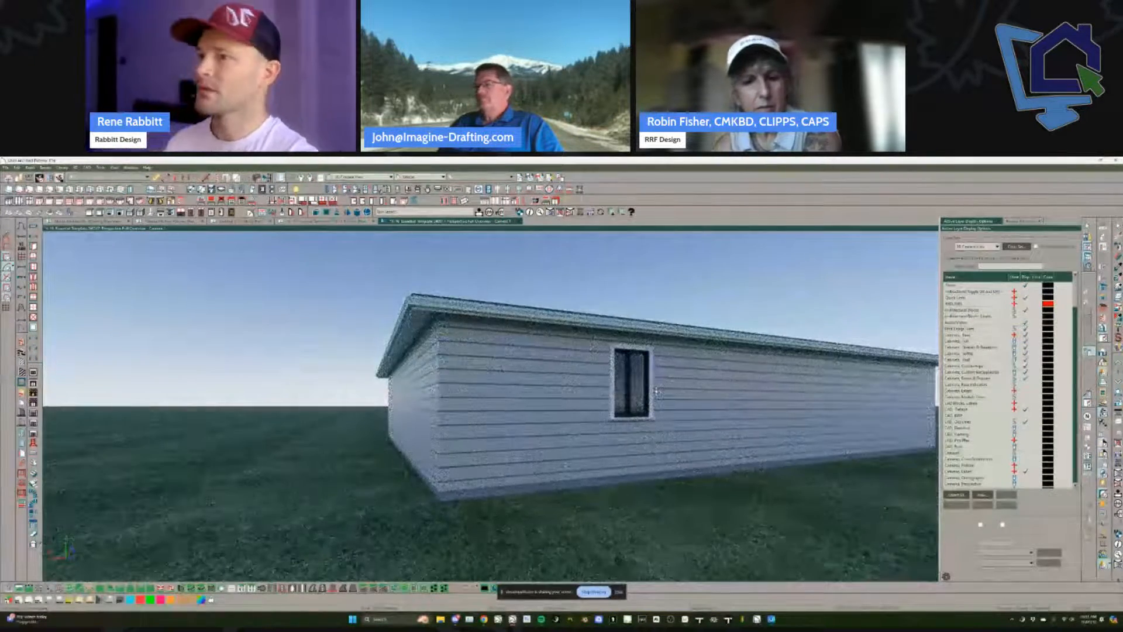
click(311, 223)
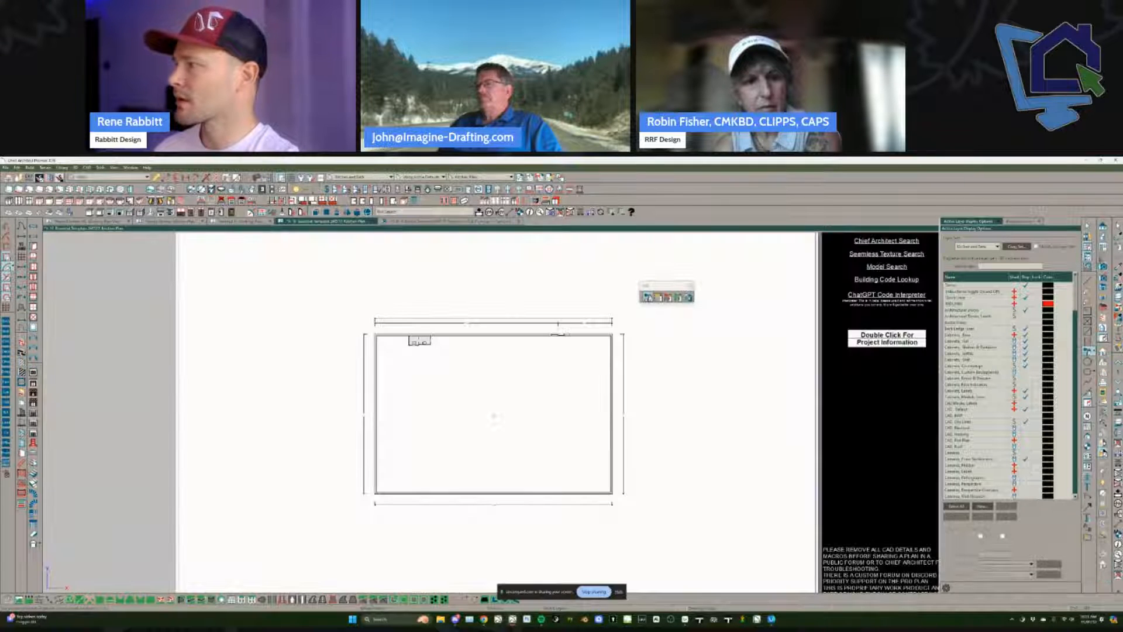
click(1102, 266)
drag(500, 395, 570, 341)
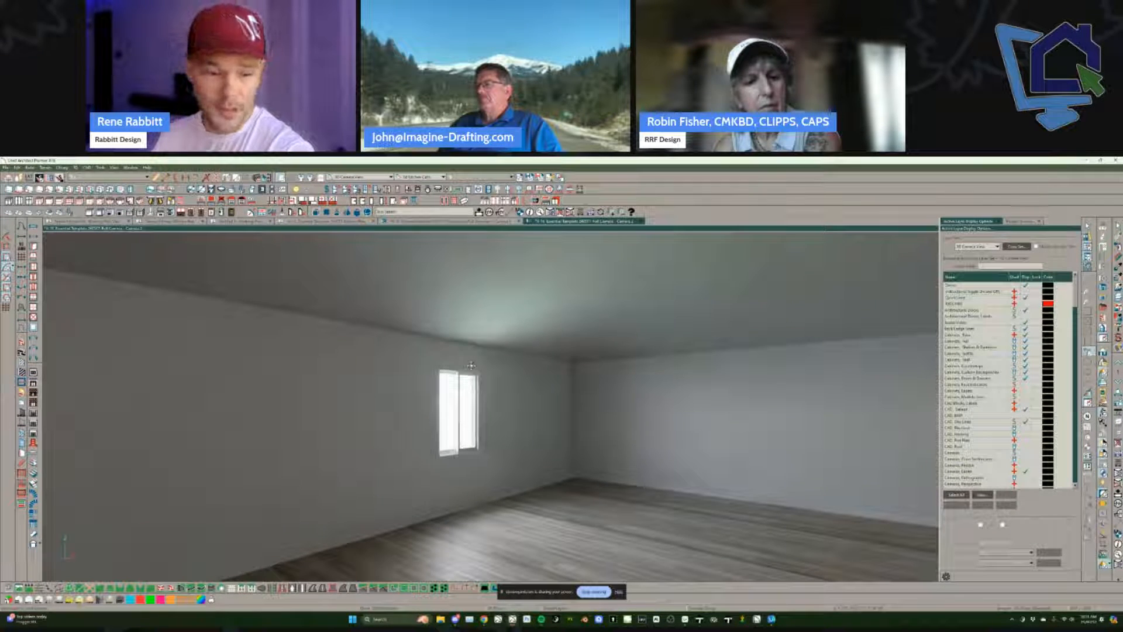
key(Right)
key(Right)
key(Right)
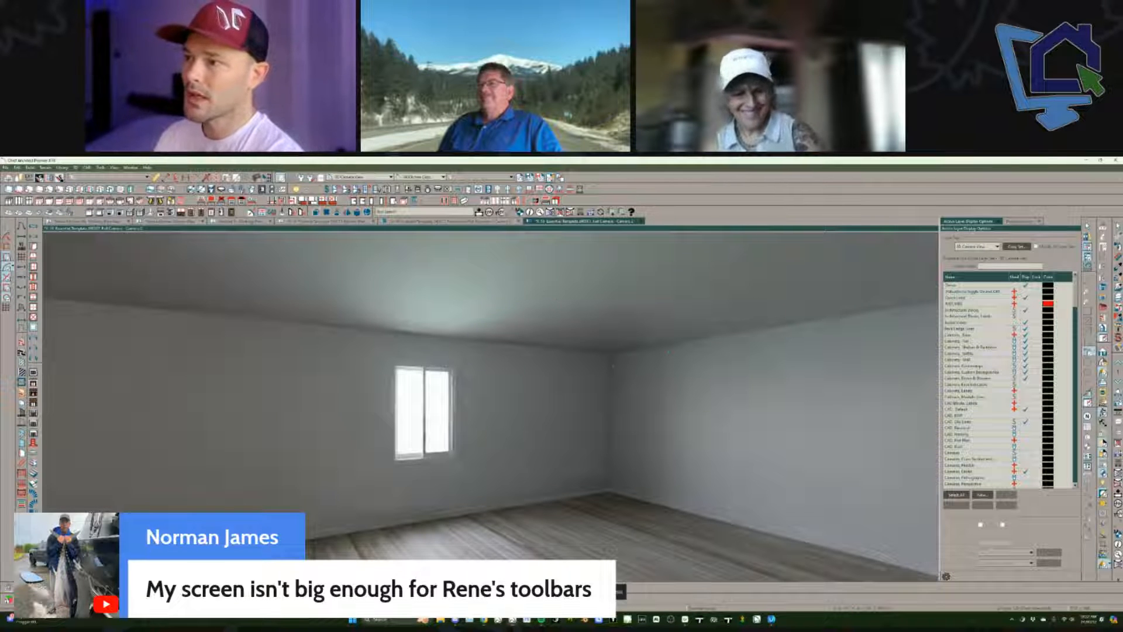
Step: Set the camera's super resolution to Native Resolution (1.0) with slightly more sharpening, and review the Physically Based rendering technique options
click(550, 179)
click(582, 242)
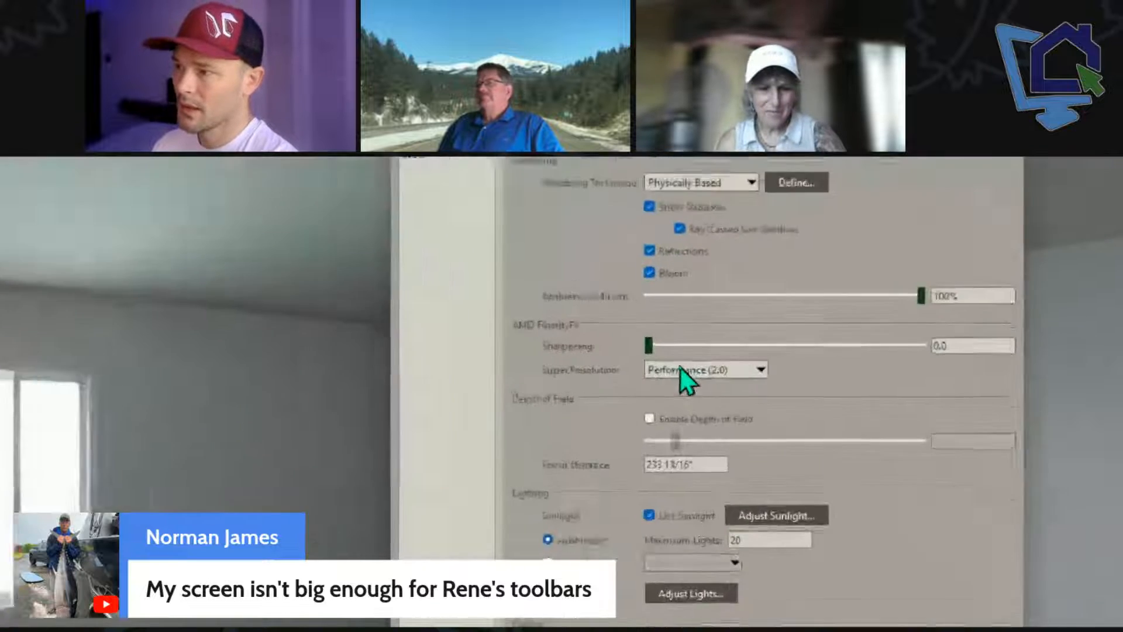
click(681, 367)
click(684, 373)
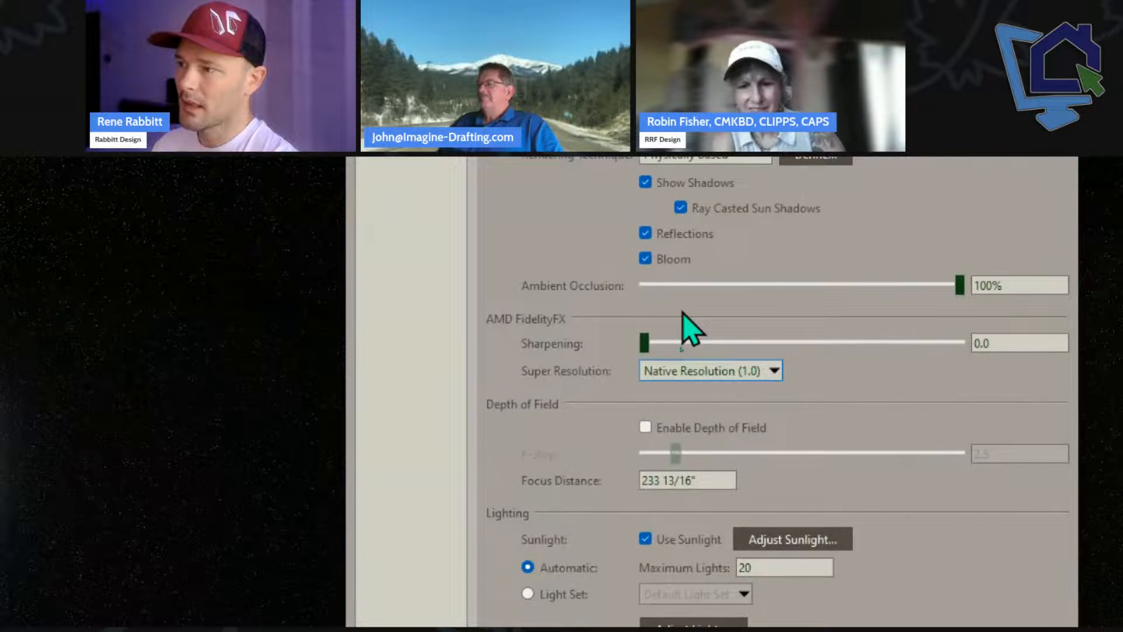
click(693, 344)
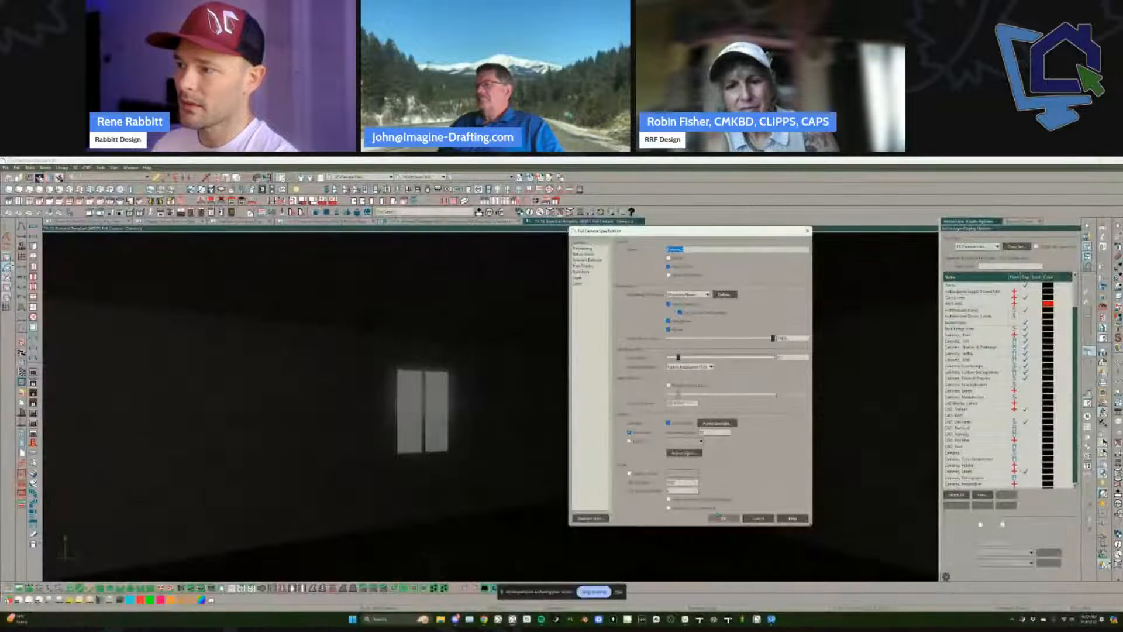
click(725, 518)
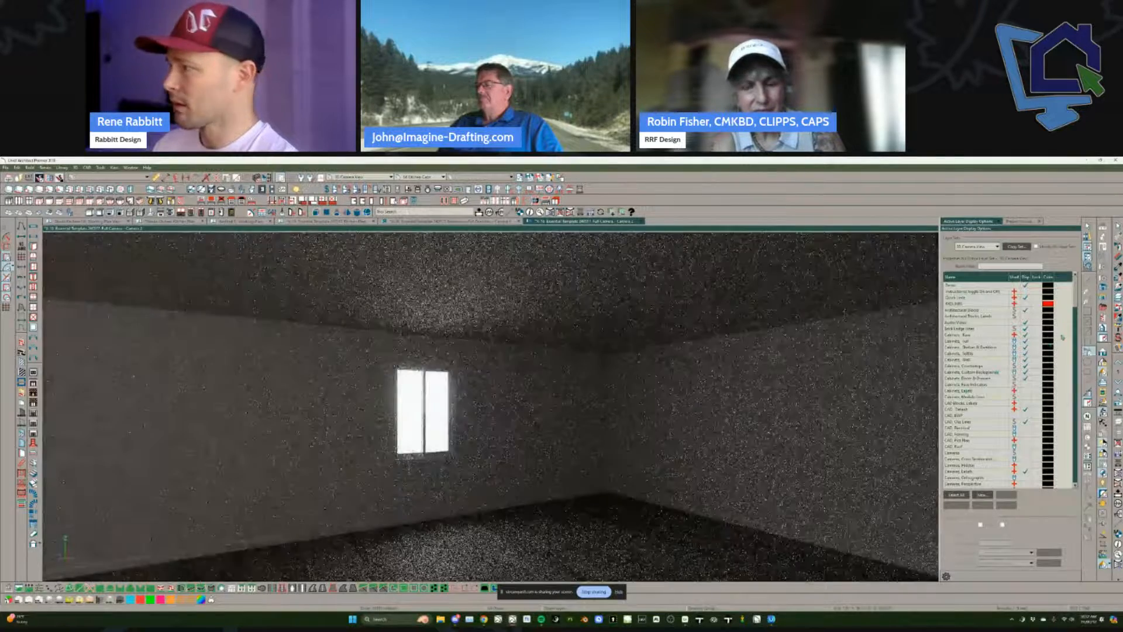
key(r)
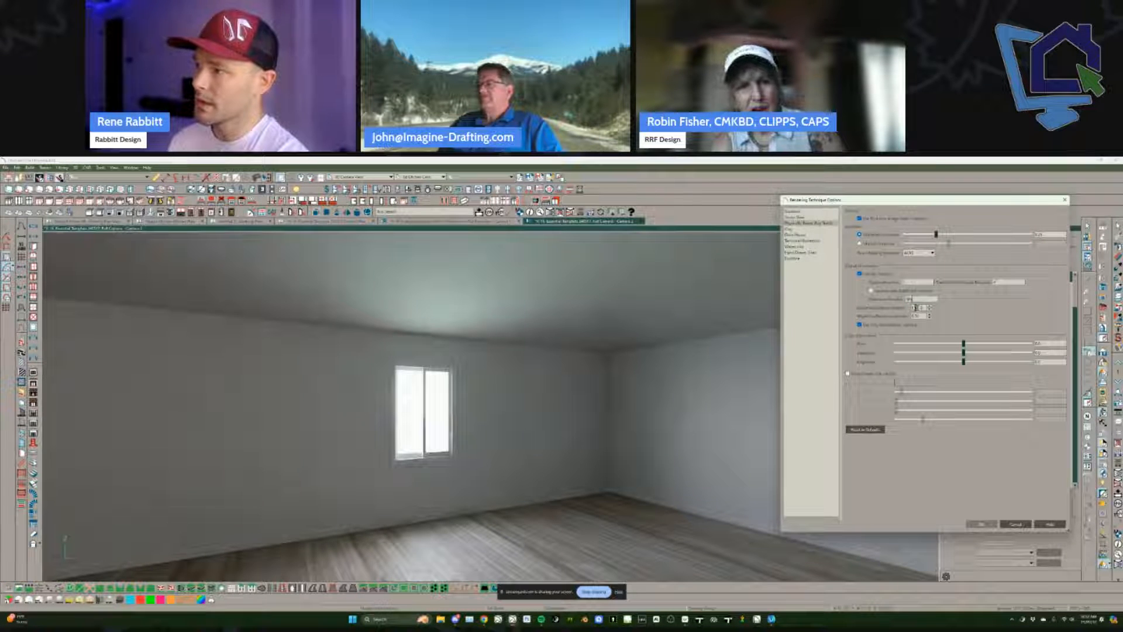
key(Return)
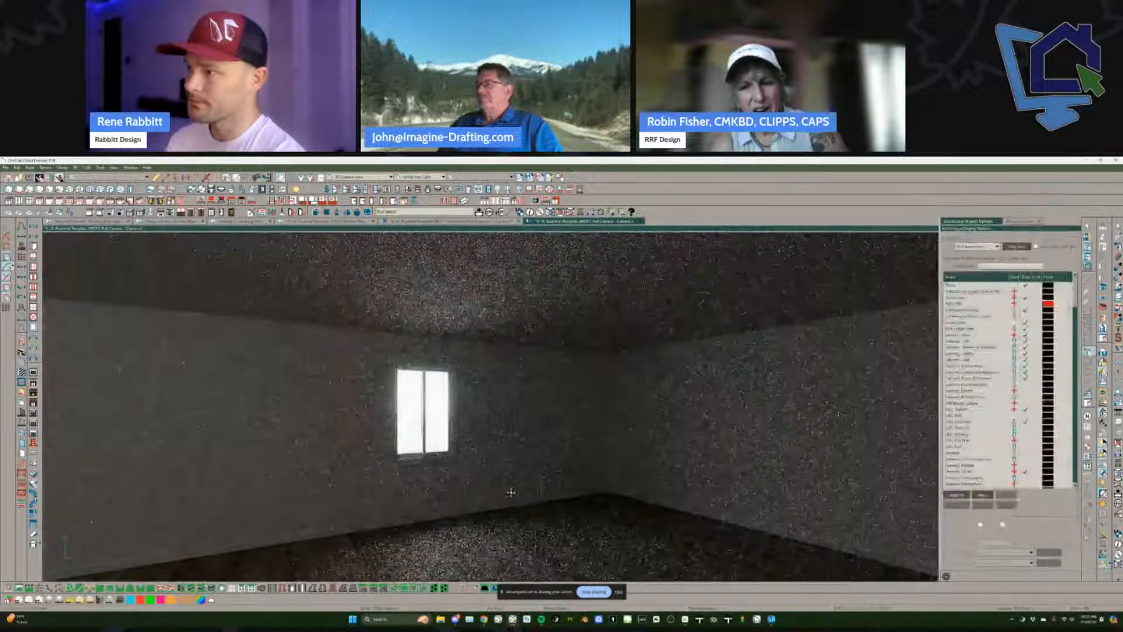
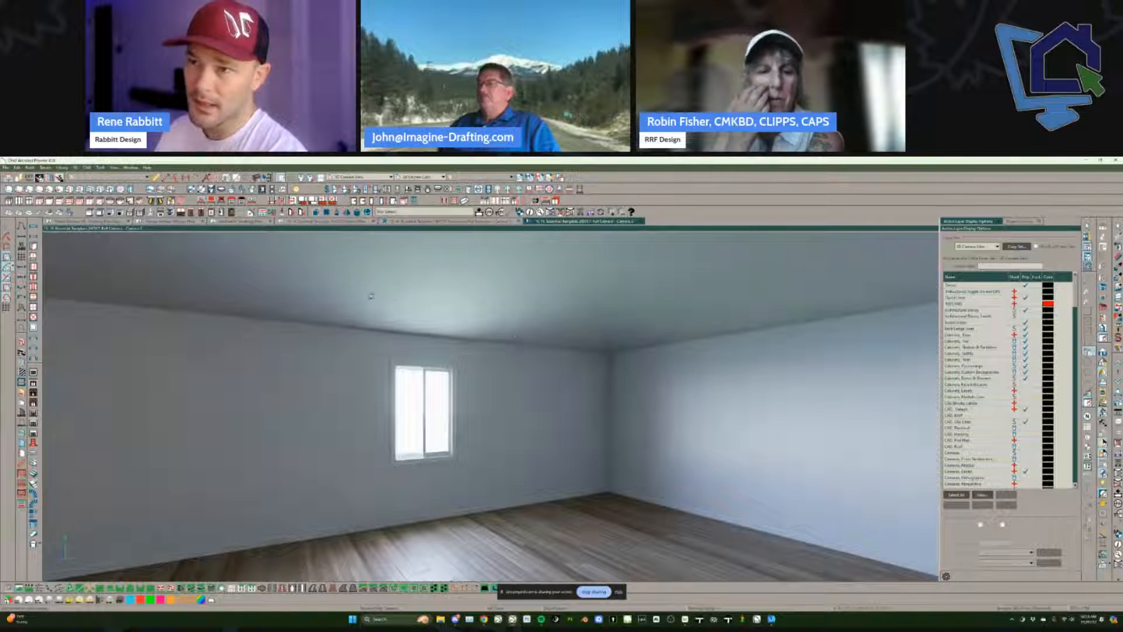
Step: Create an orthographic full overview of the building
click(77, 167)
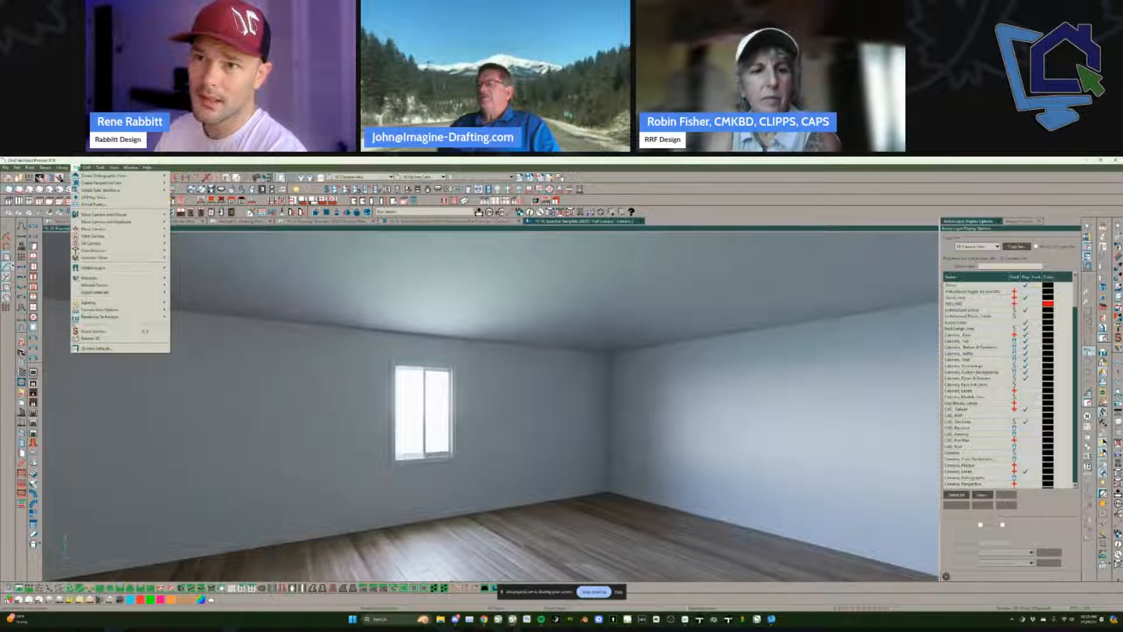
mouse_move(102, 176)
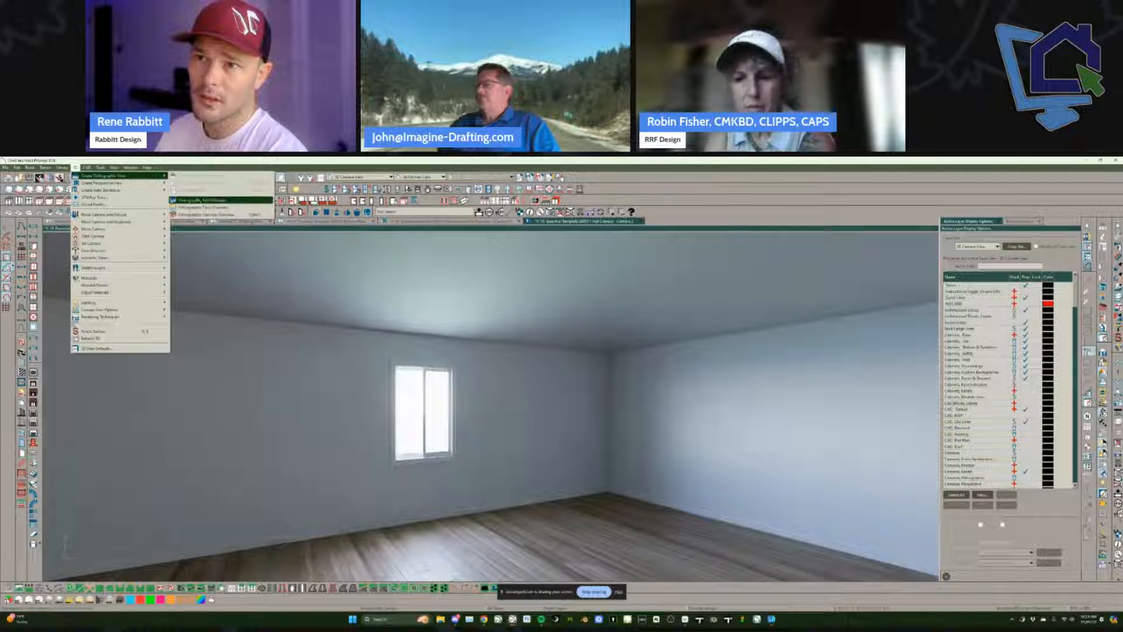
click(200, 200)
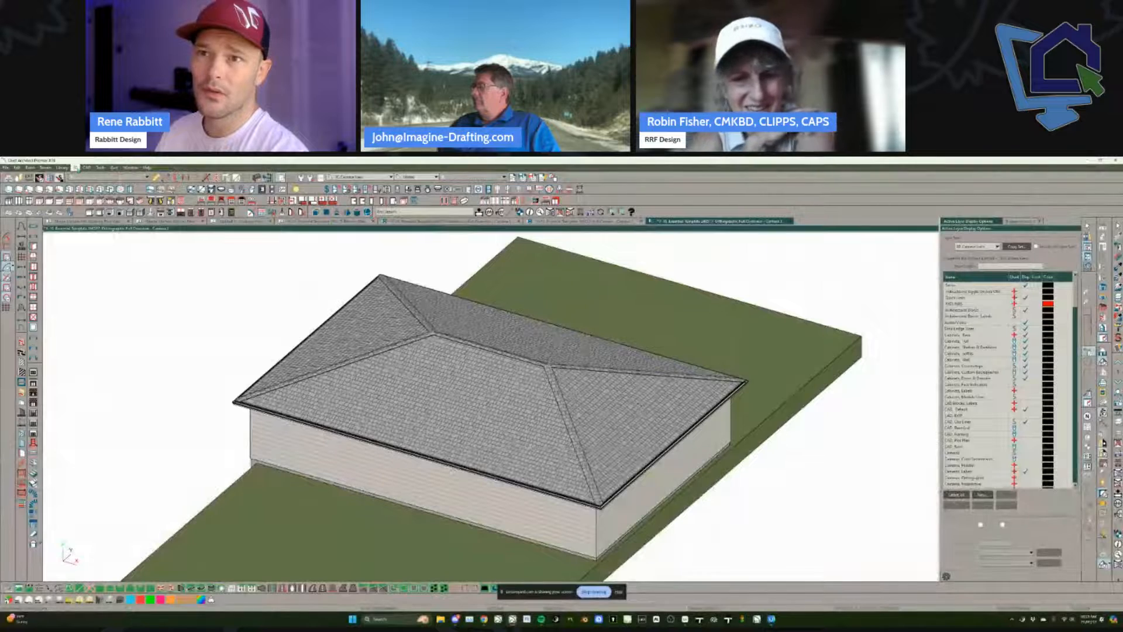
Step: Cut away the roof and one end of the building with the Cross Section Slider to reveal the room's interior
click(75, 168)
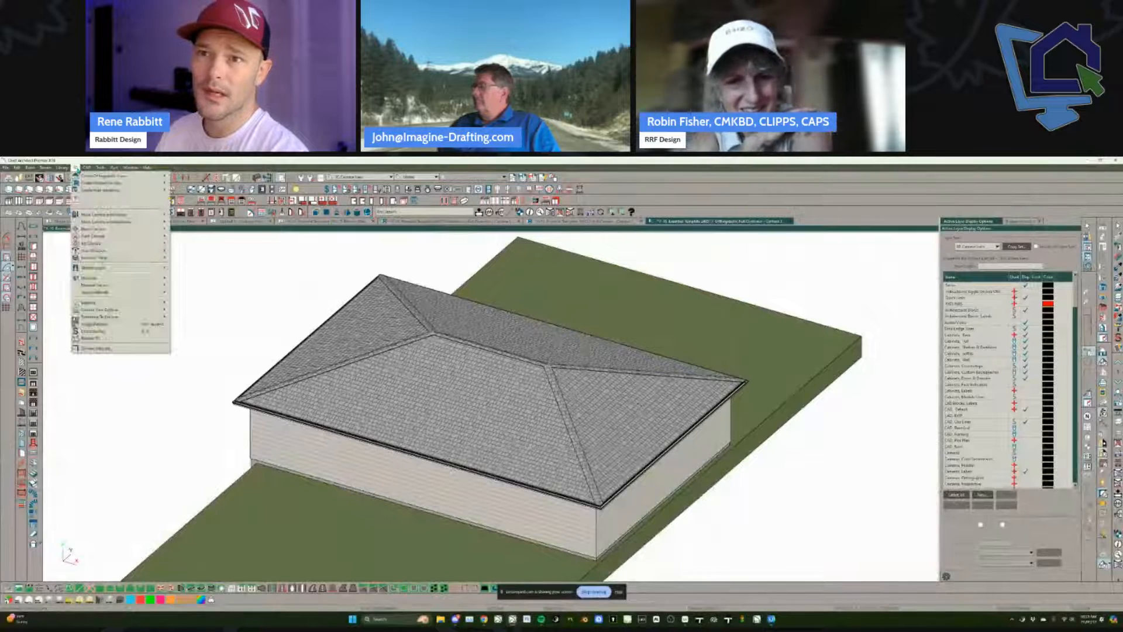
mouse_move(107, 312)
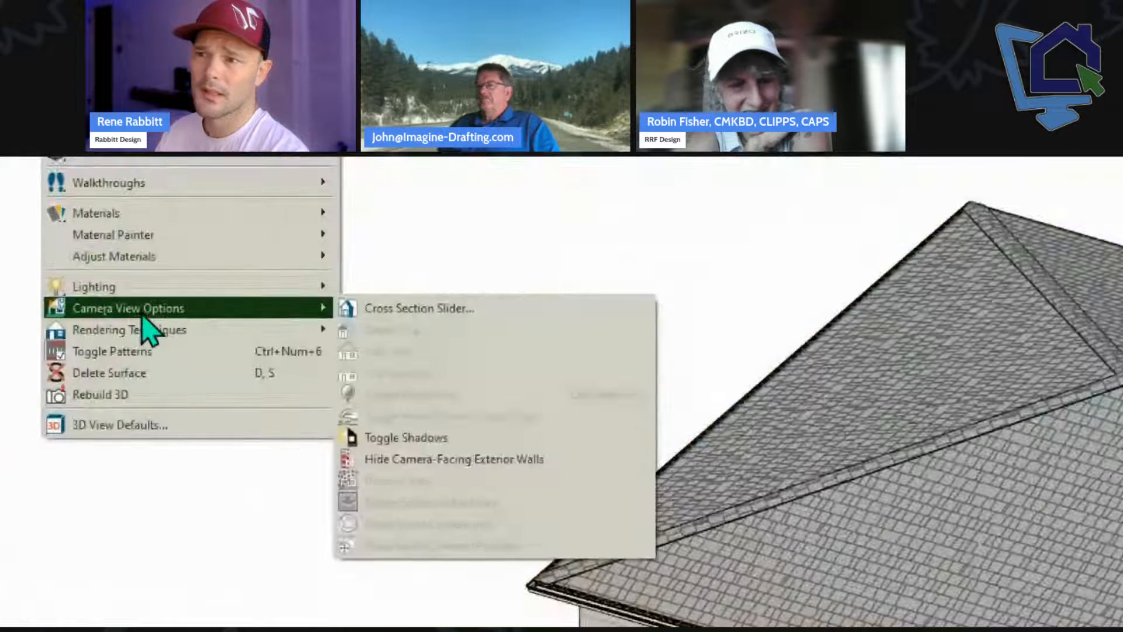
click(418, 309)
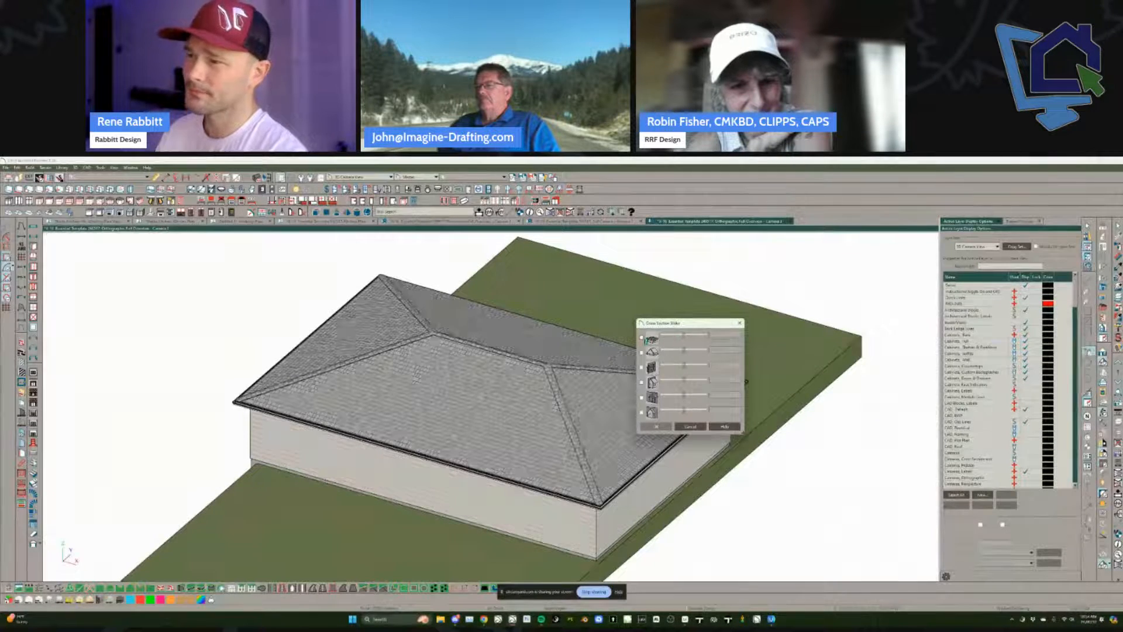
click(682, 336)
drag(684, 335, 690, 366)
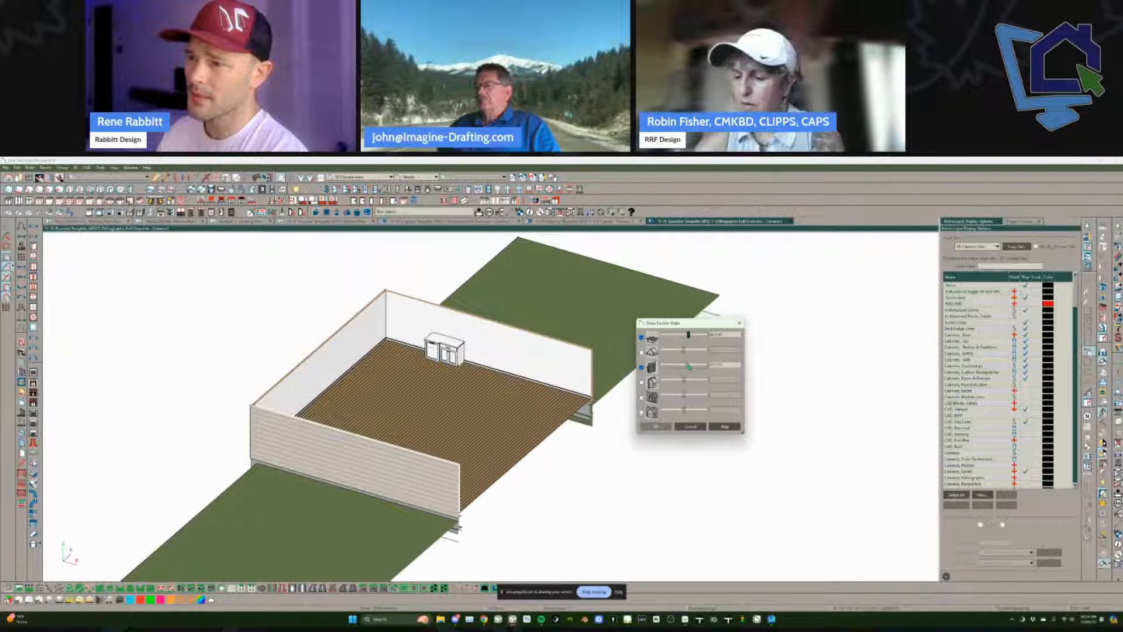
click(656, 426)
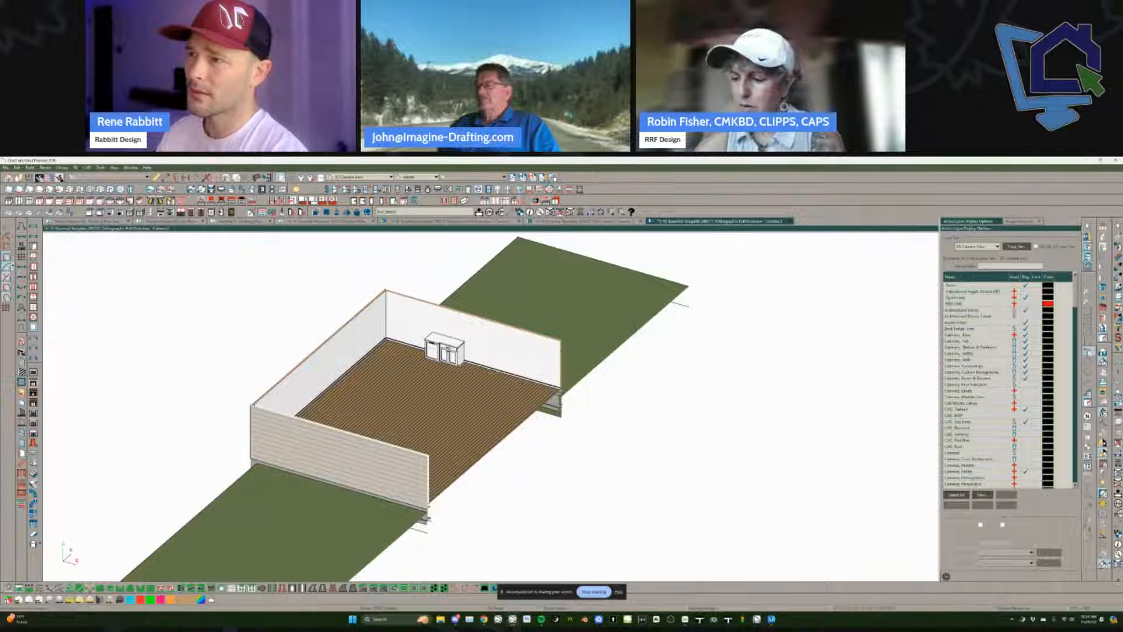
Step: Turn on Display Poché for the sectioned overview and examine the solid-filled cut surfaces up close
click(543, 178)
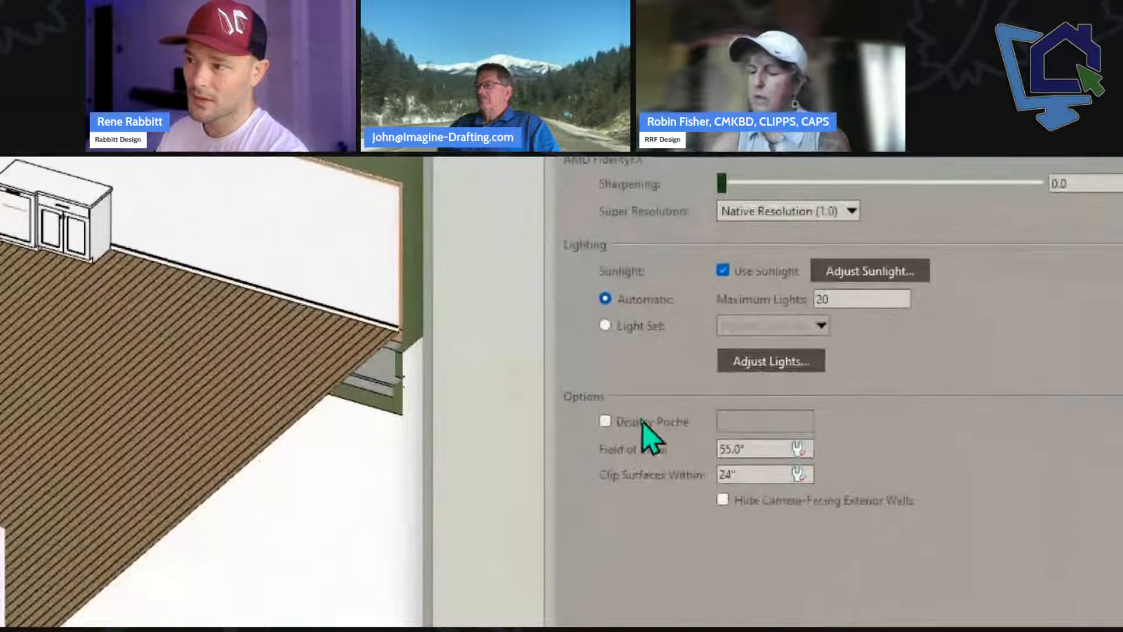
click(643, 423)
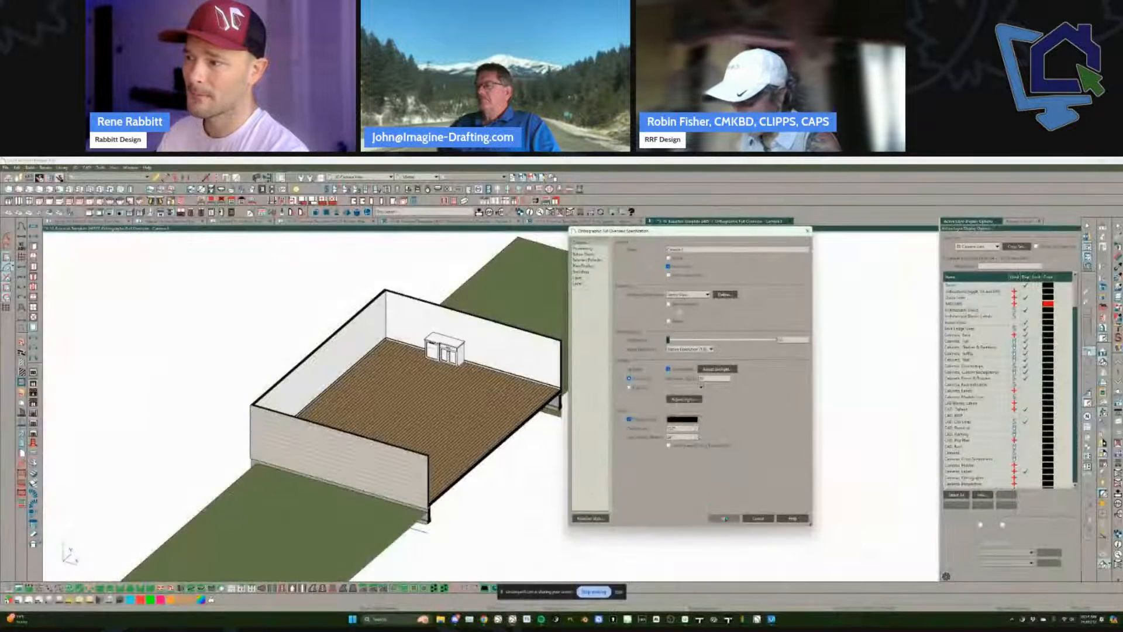
click(723, 518)
scroll(459, 355, up, 4)
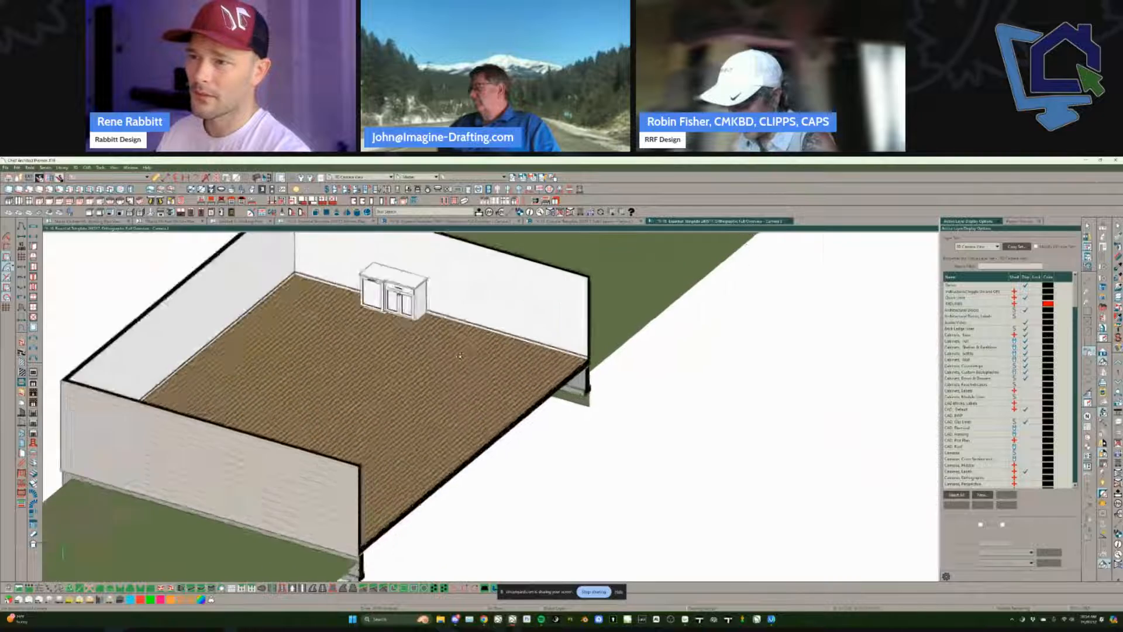
middle_drag(459, 354, 459, 355)
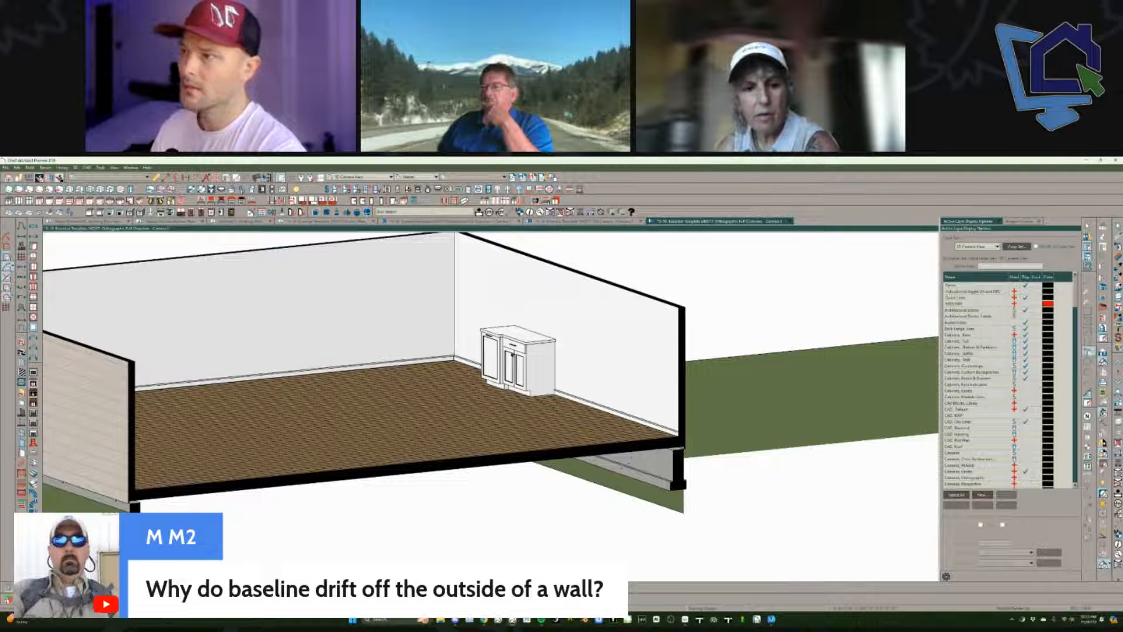
Step: Switch to the untitled plan with the square building and show its Working Roofs Only plan view
click(241, 221)
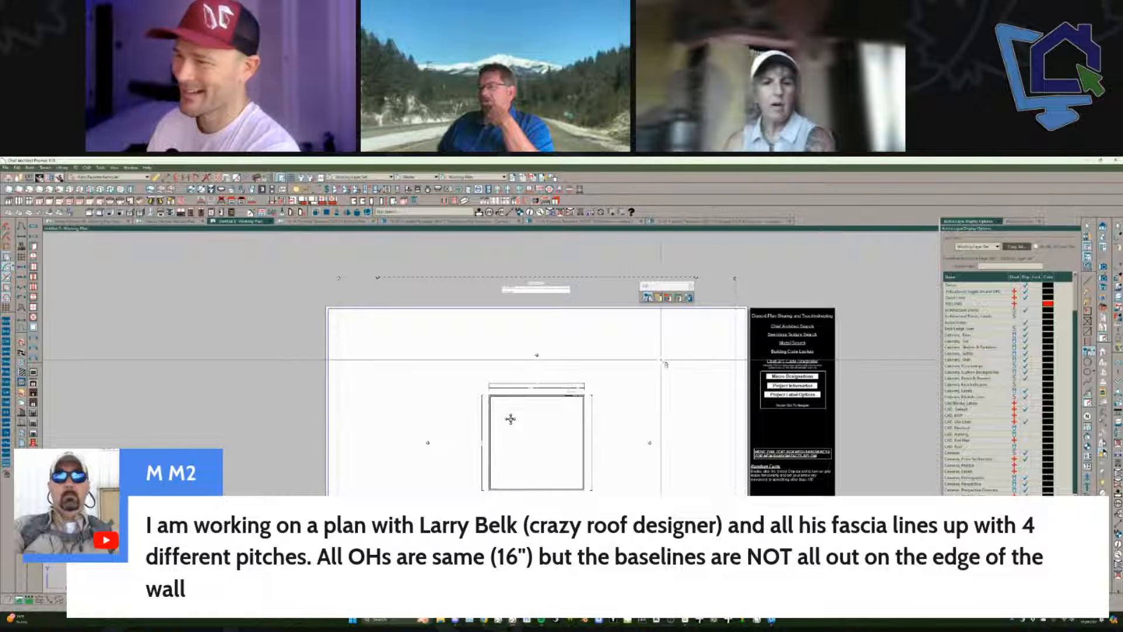
click(490, 179)
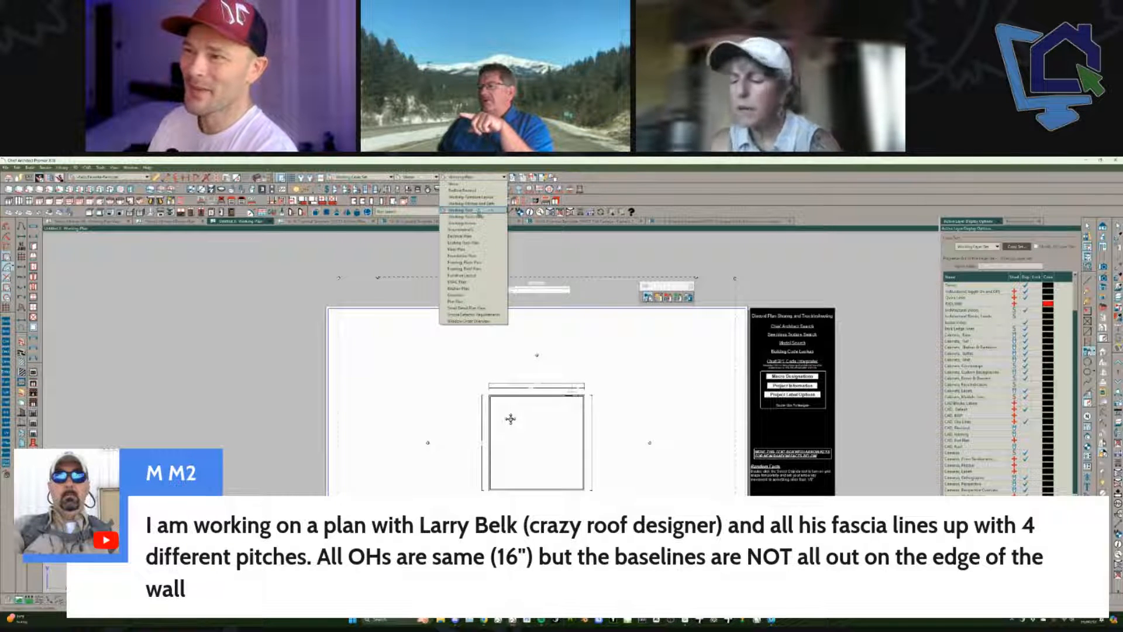
click(477, 216)
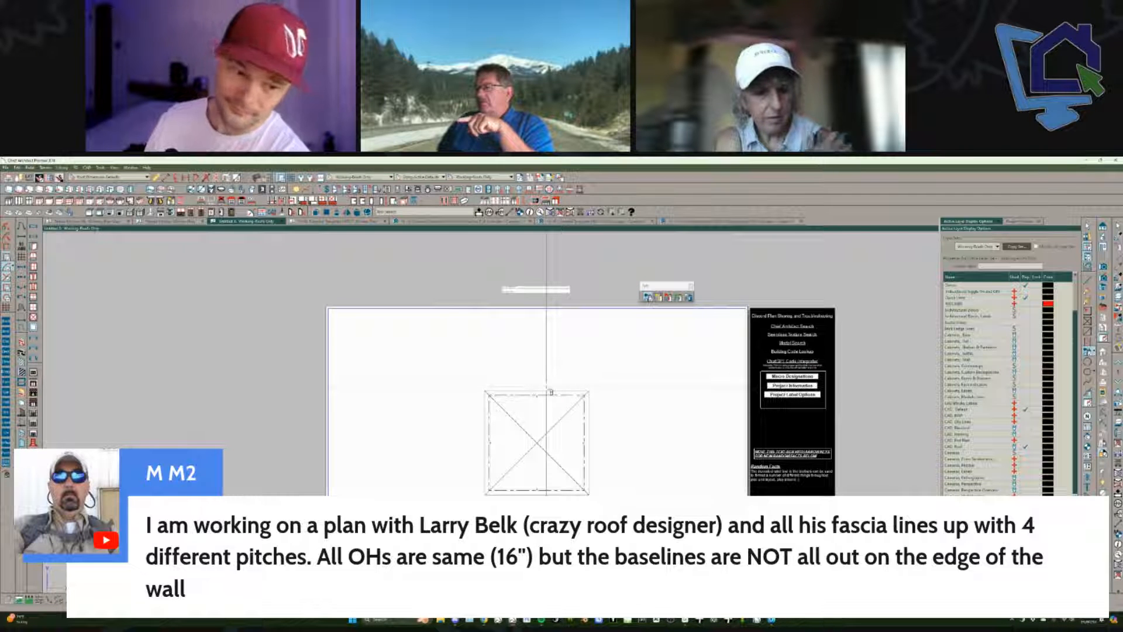
Step: Delete the two adjacent roof planes on the right and lower sides of the square hip roof
scroll(551, 390, up, 5)
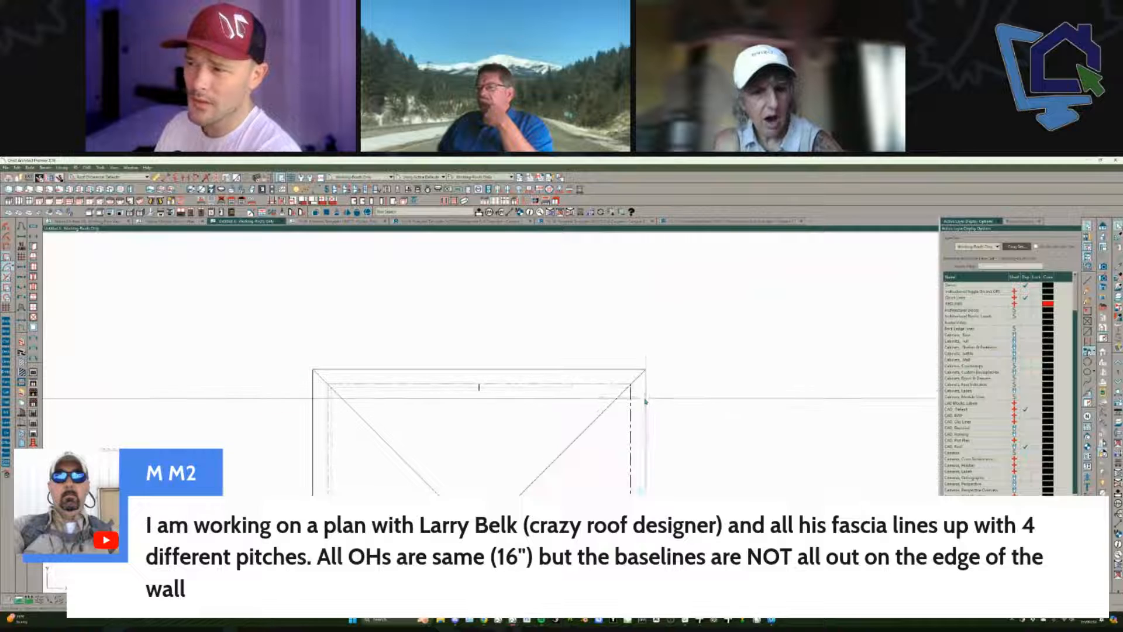
click(646, 397)
middle_drag(532, 389, 511, 203)
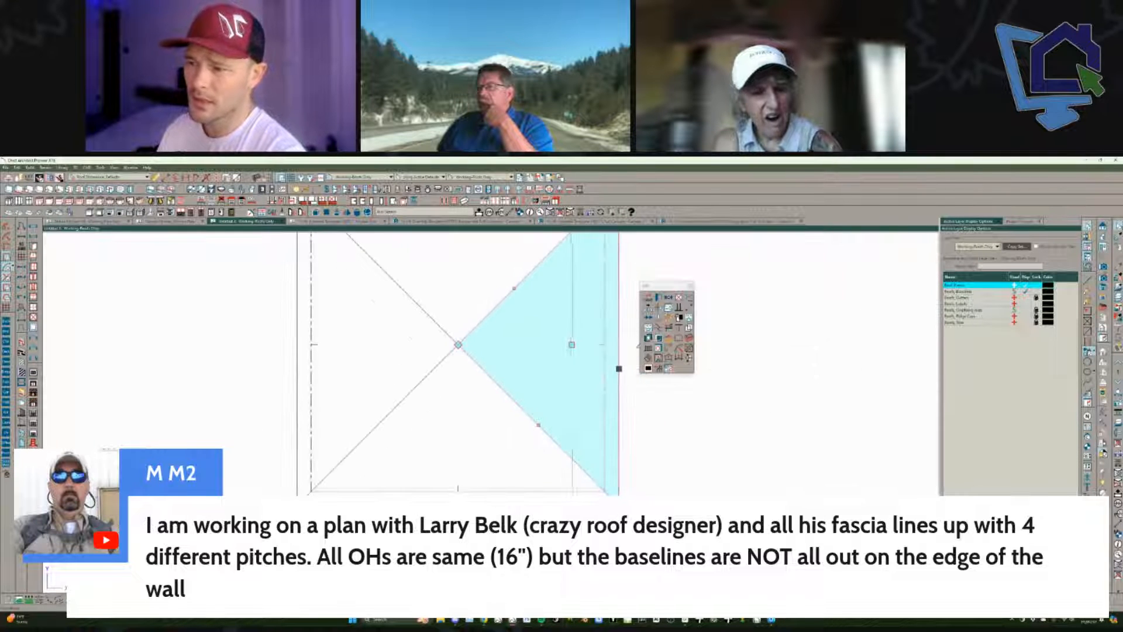
shift+click(572, 506)
key(Delete)
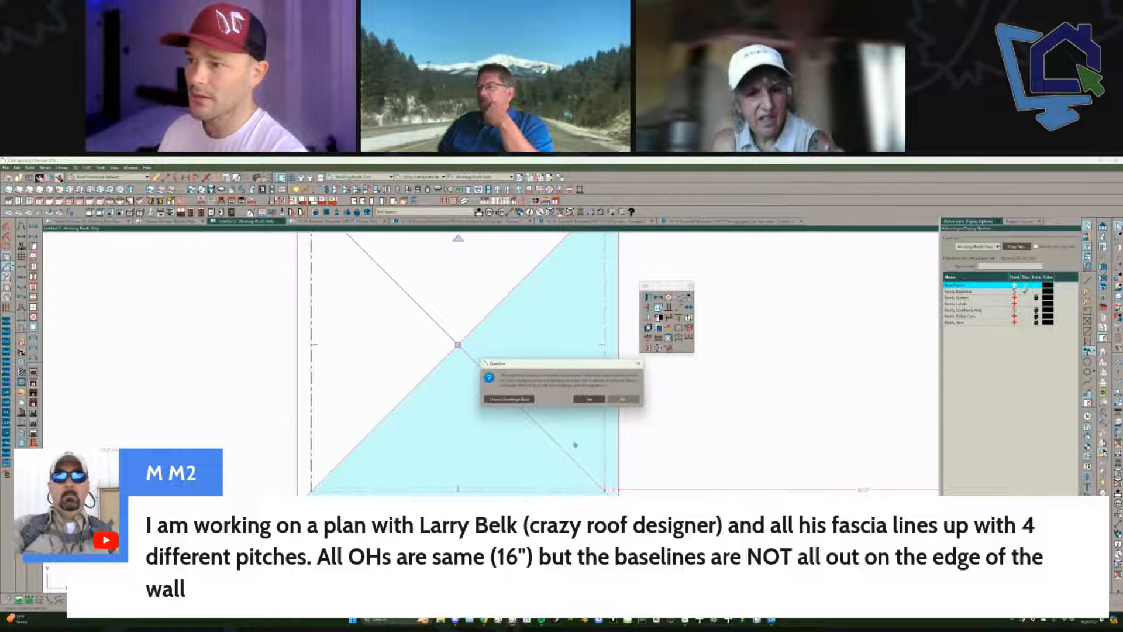
click(589, 399)
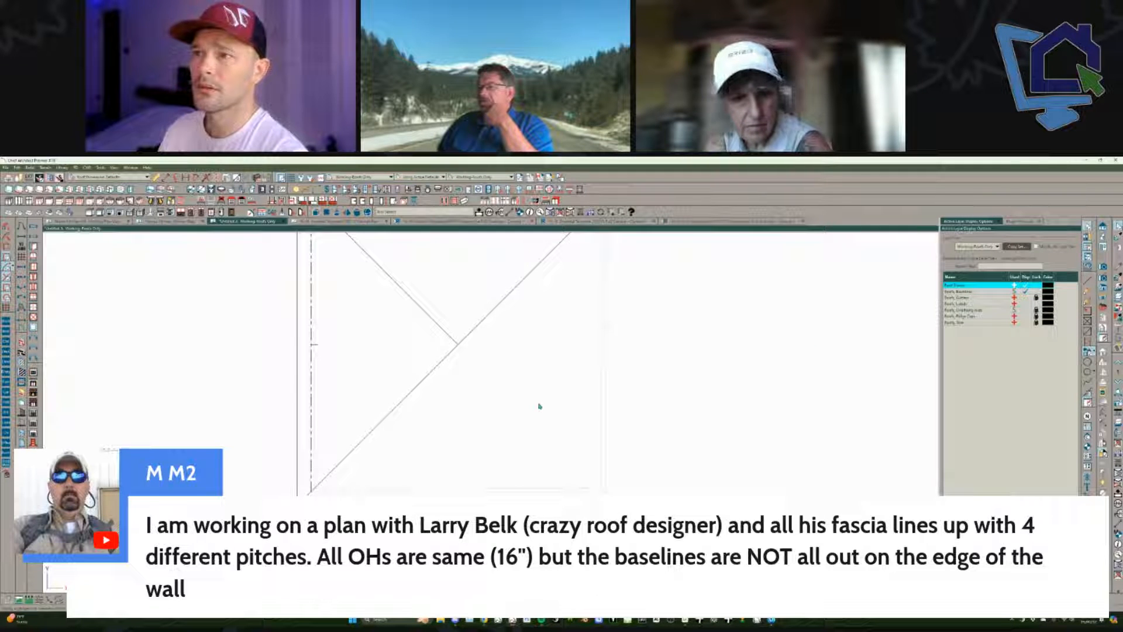
Step: Undo the last roof plane deletion and pull the restored plane's hip edge back from the building corner in the perspective overview
key(ctrl+z)
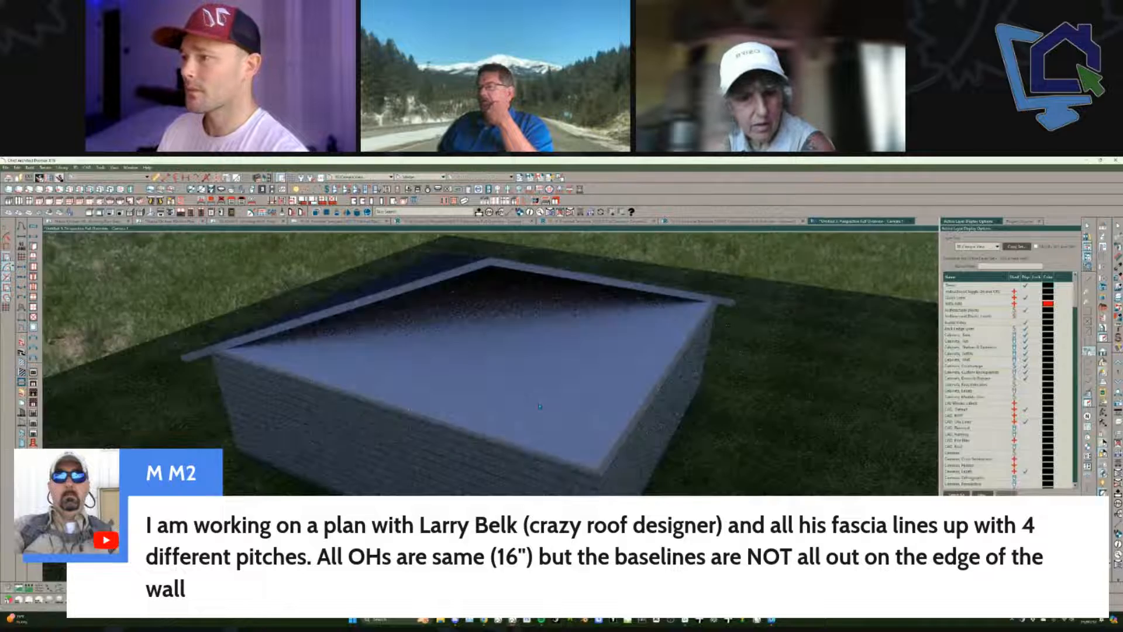
drag(540, 406, 587, 358)
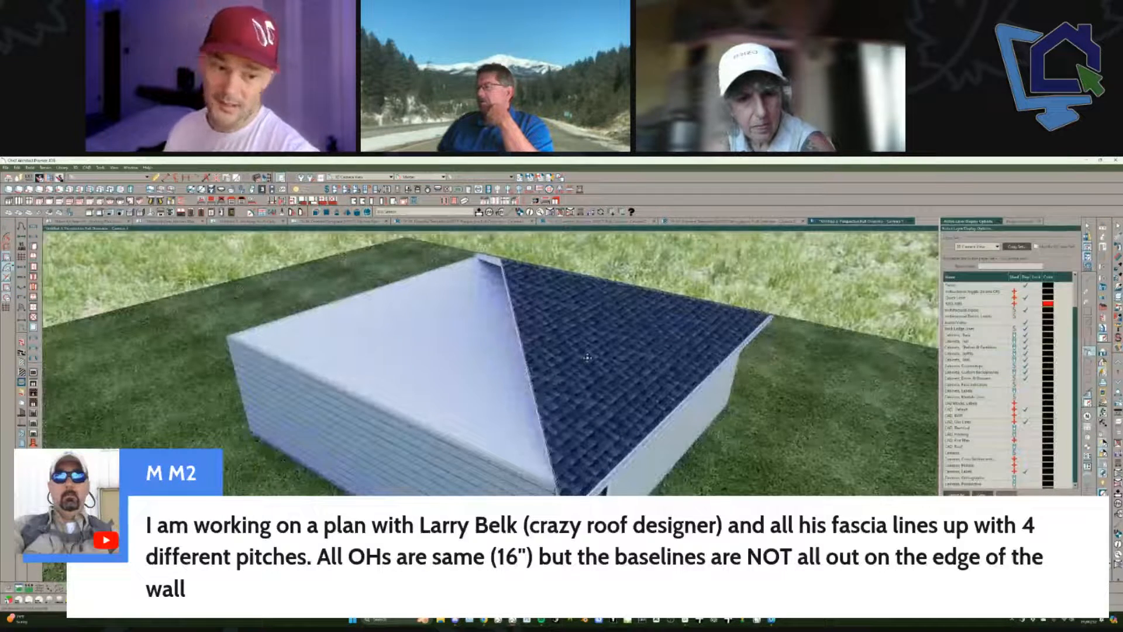
click(587, 357)
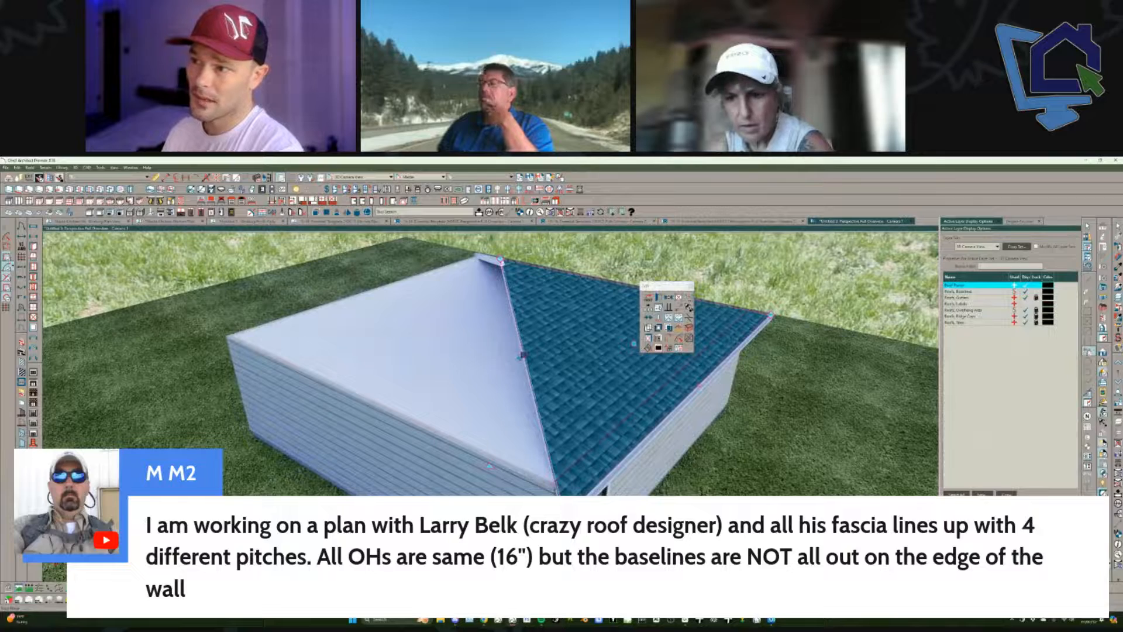
drag(522, 355, 555, 350)
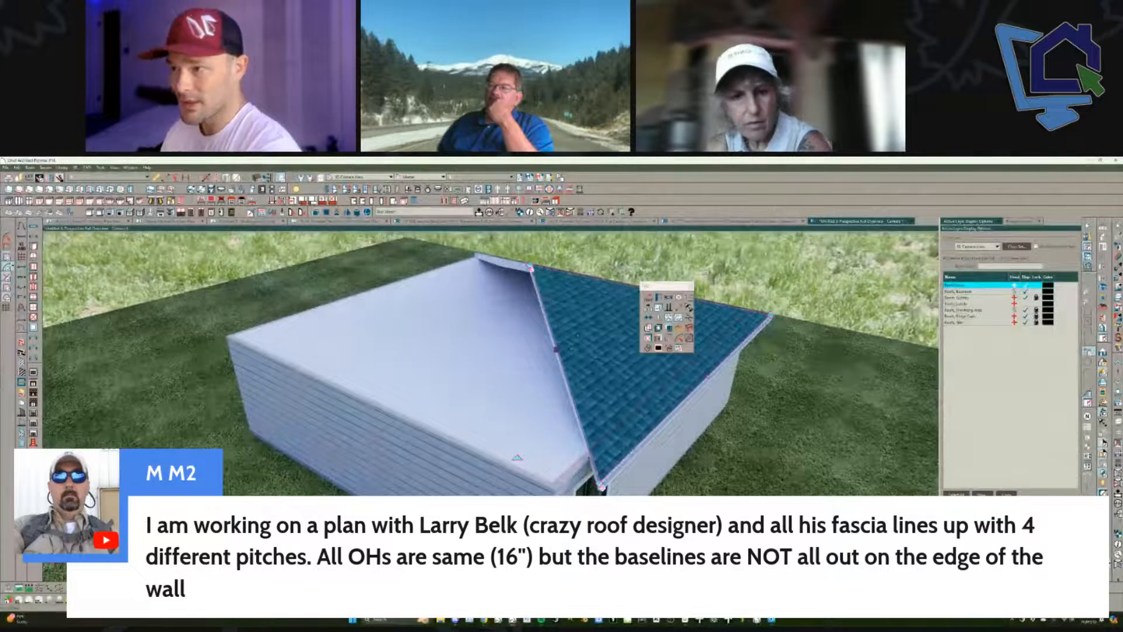
Step: Add the missing adjacent roof plane along the long wall and join it with its neighbour along the shared hip
click(649, 339)
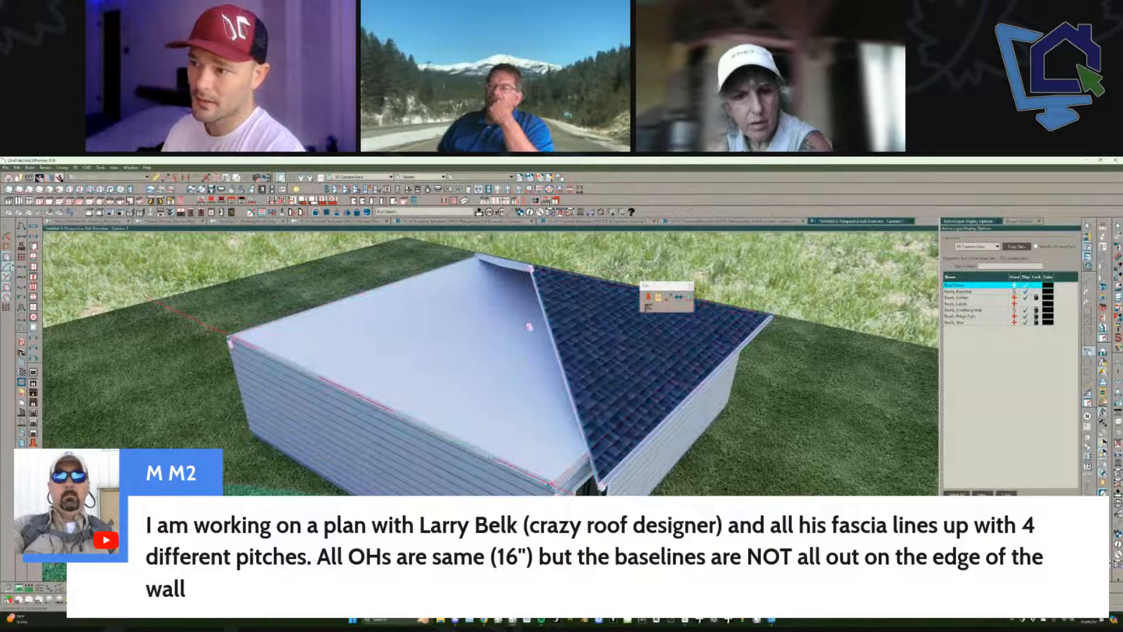
click(555, 488)
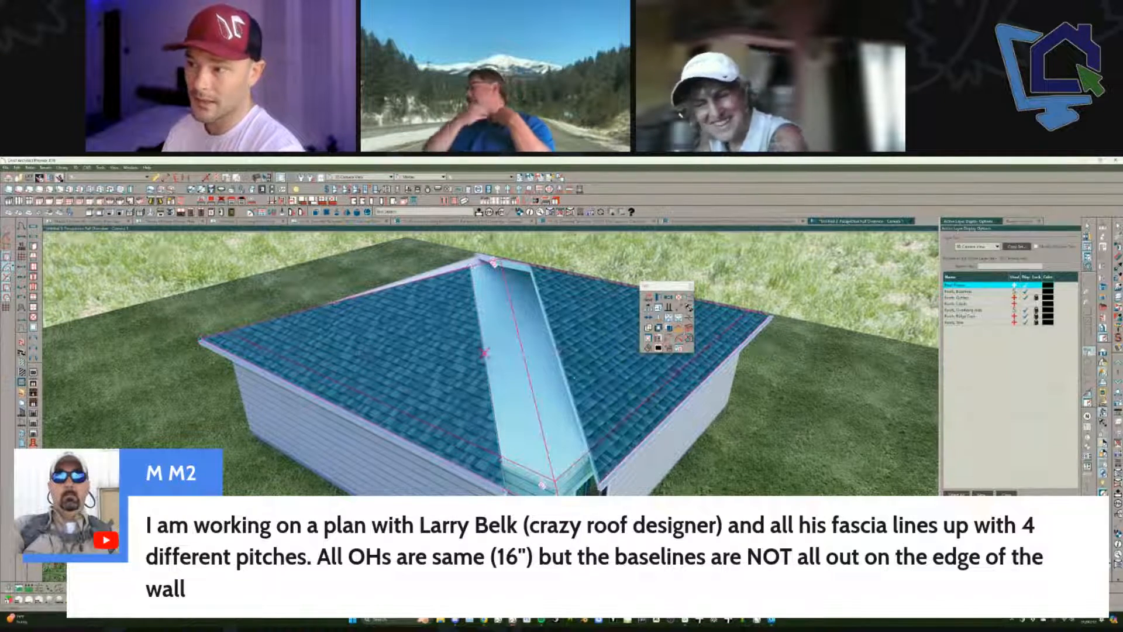
click(572, 386)
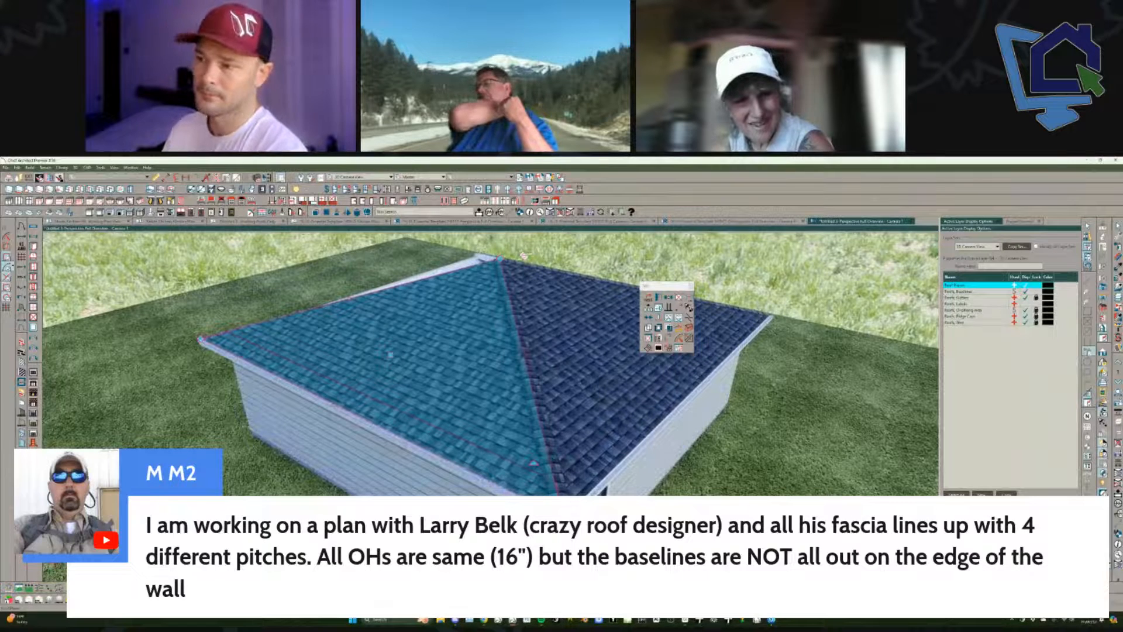
key(Escape)
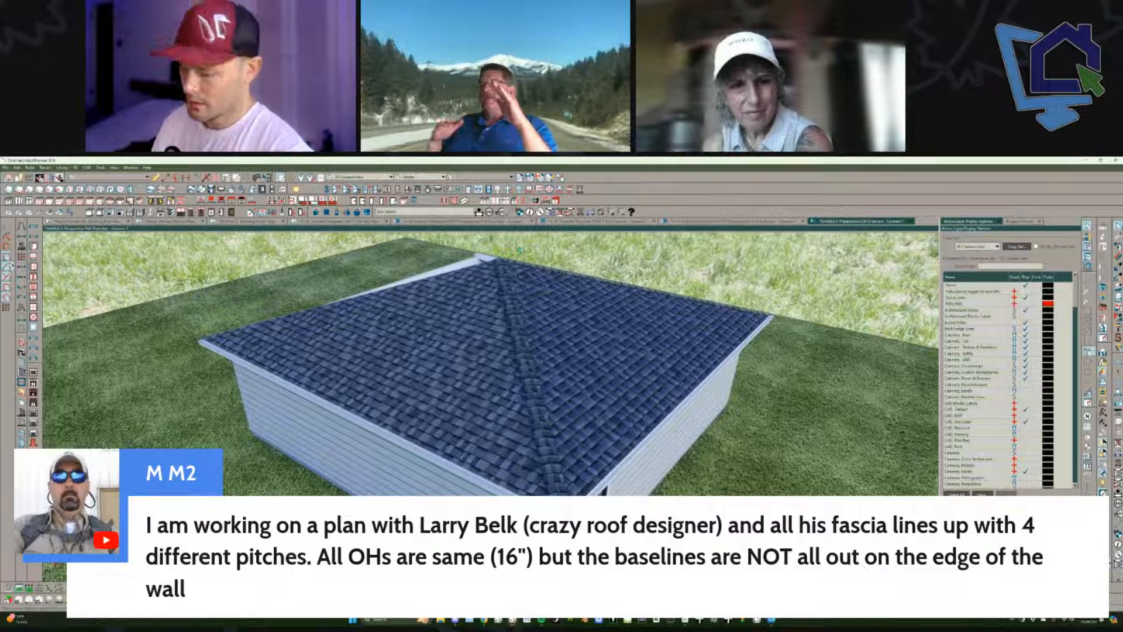
Step: Start a new plan with a square building and draw exterior walls for a rectangular wing off its lower-right corner, projecting slightly below it
key(ctrl+n)
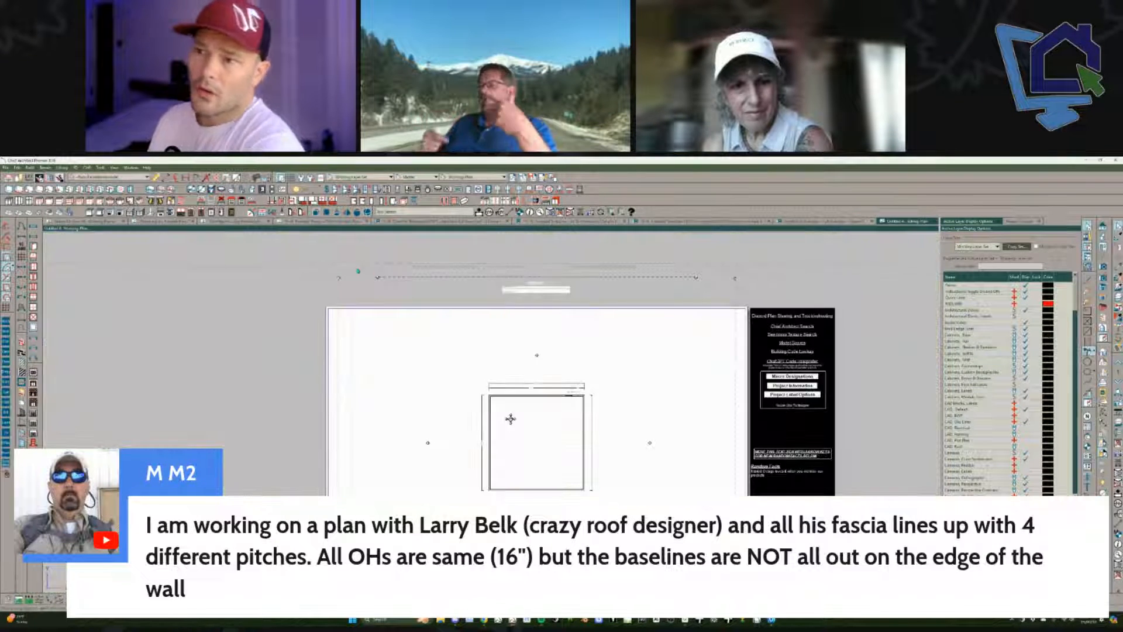
scroll(509, 416, up, 3)
middle_drag(478, 404, 375, 334)
scroll(375, 334, up, 1)
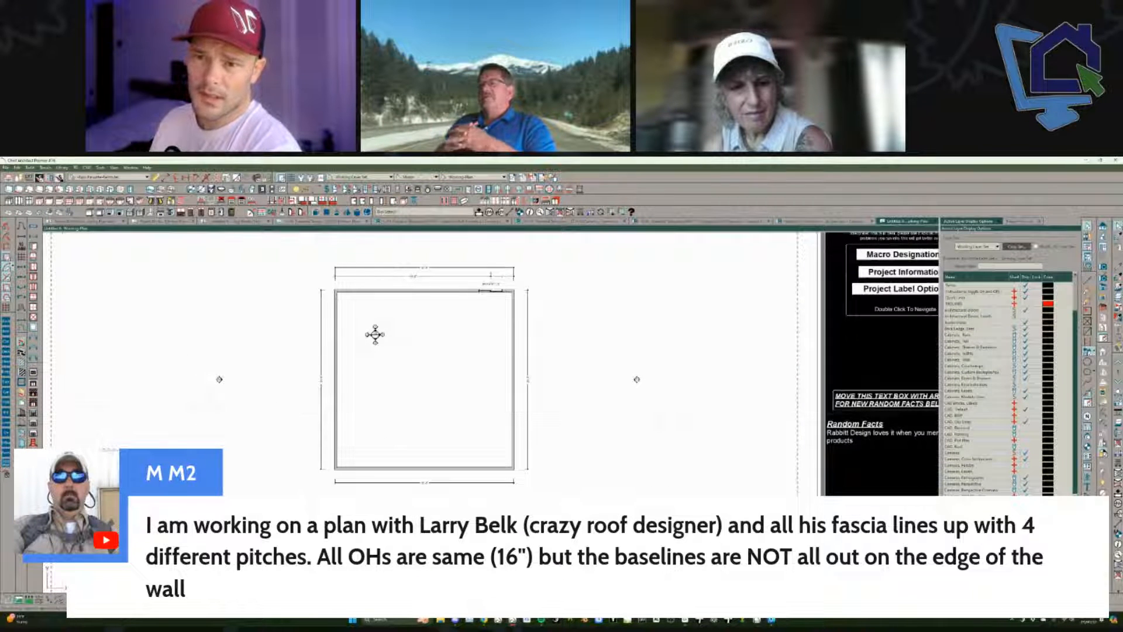
click(6, 341)
click(47, 364)
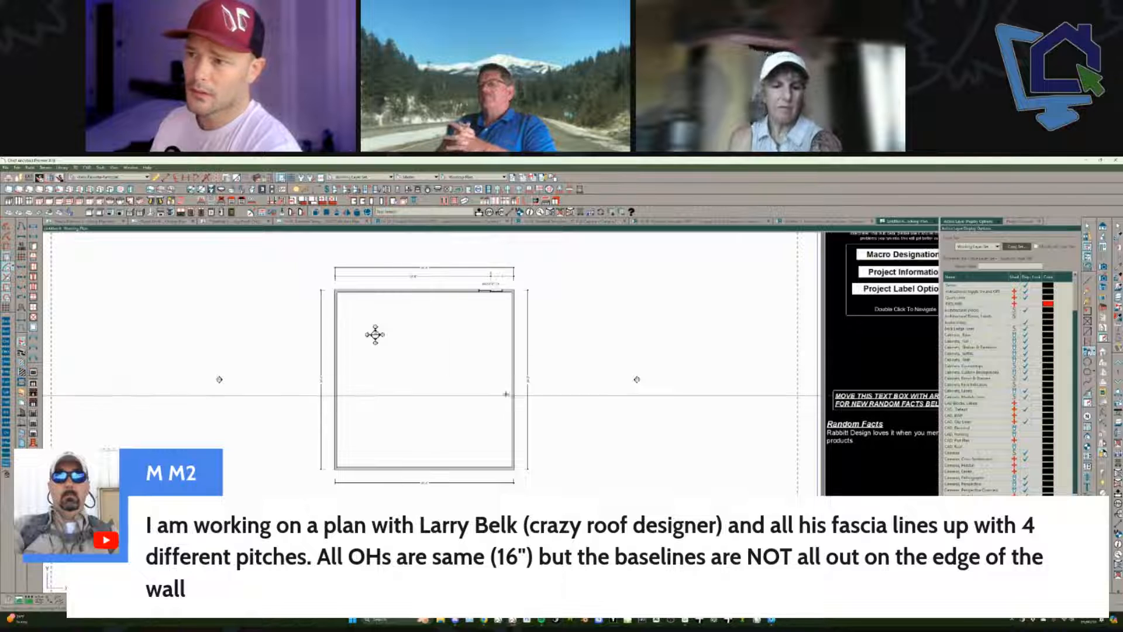
mouse_move(513, 391)
mouse_down()
mouse_move(614, 391)
mouse_move(620, 560)
mouse_move(480, 560)
mouse_up()
drag(480, 560, 481, 470)
click(521, 560)
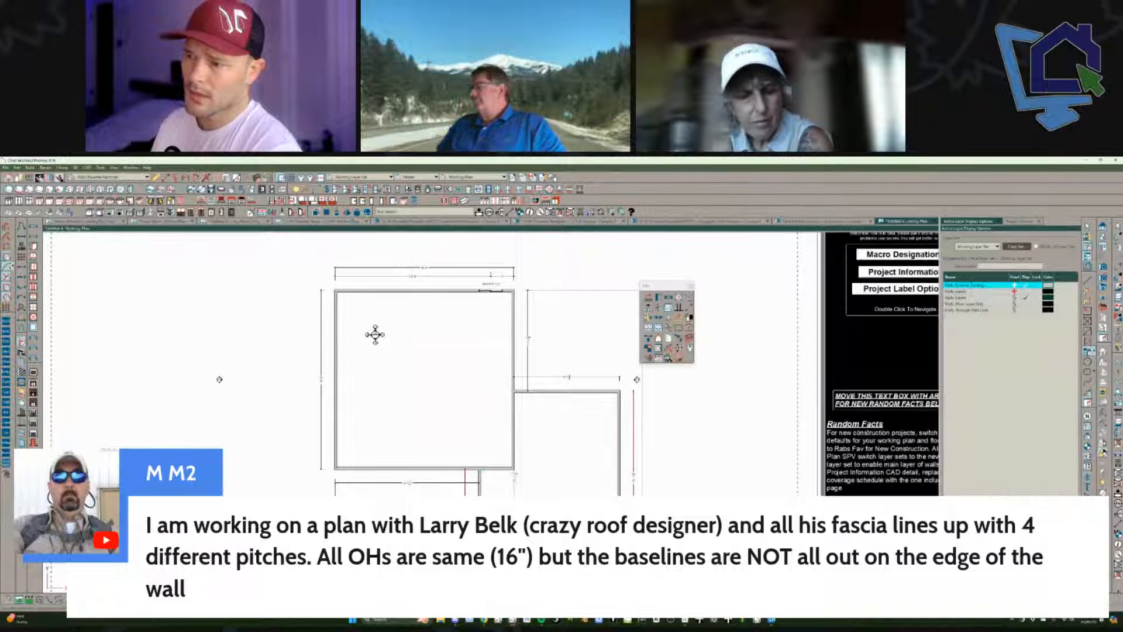
drag(550, 561, 550, 489)
key(Escape)
Step: Set the attached wing's room type to Garage and move its upper wall outward to lengthen the room
click(550, 426)
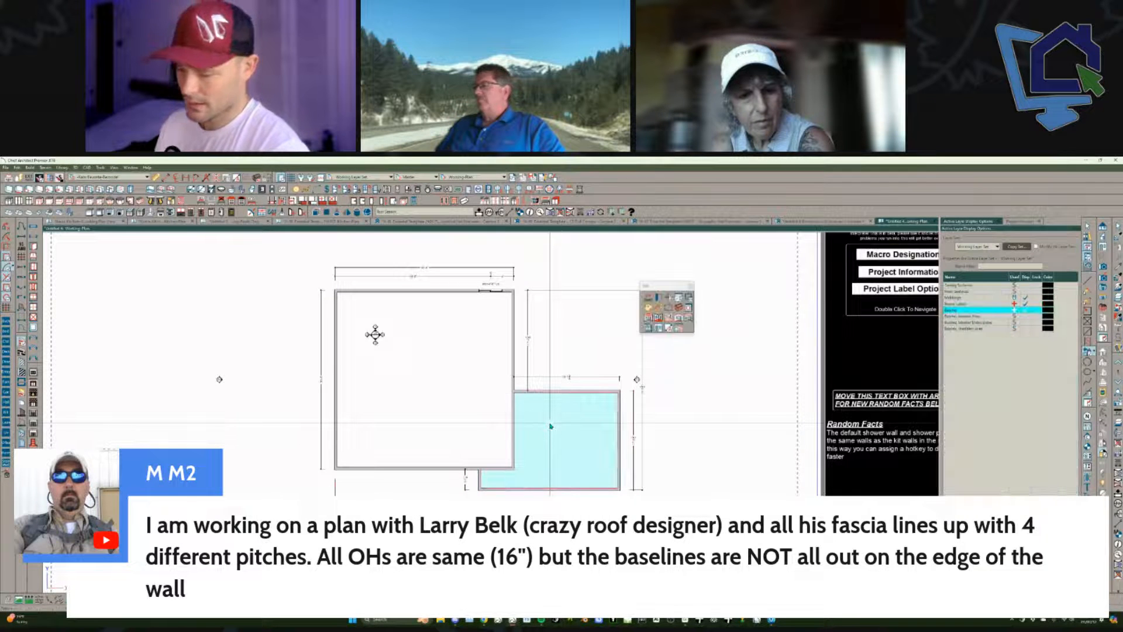
key(ctrl+e)
key(g)
key(Return)
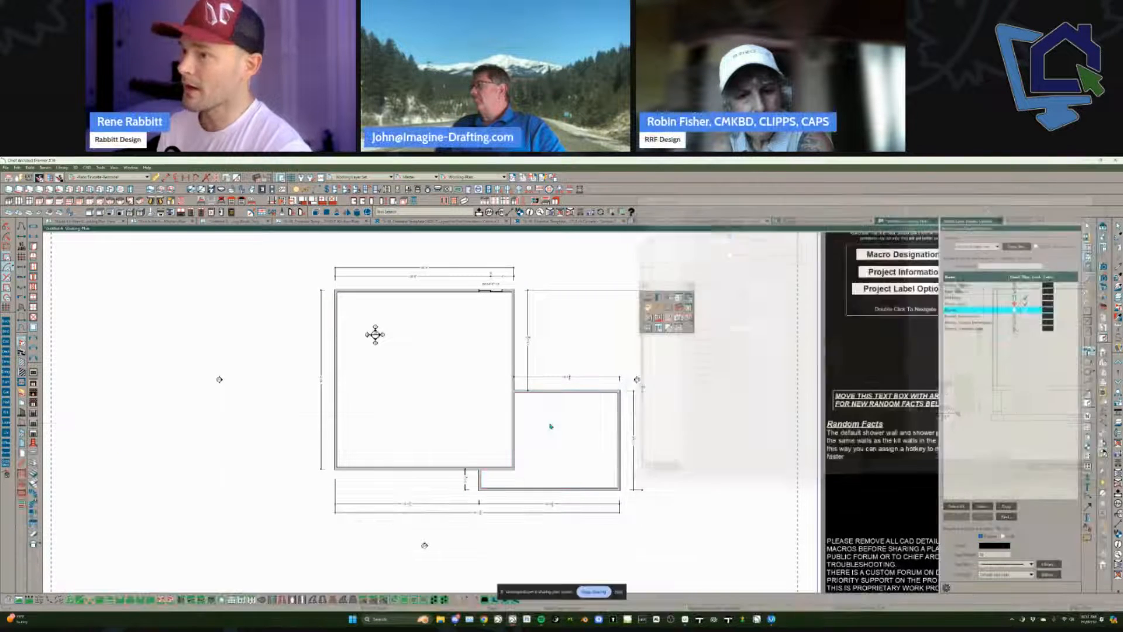
click(564, 392)
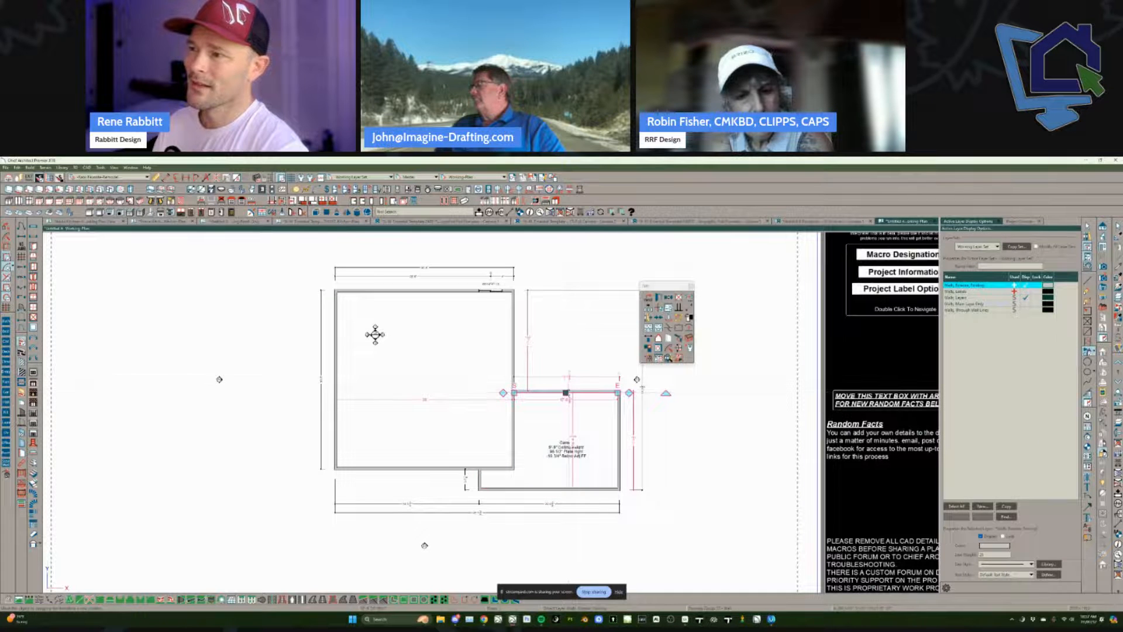
drag(375, 334, 375, 334)
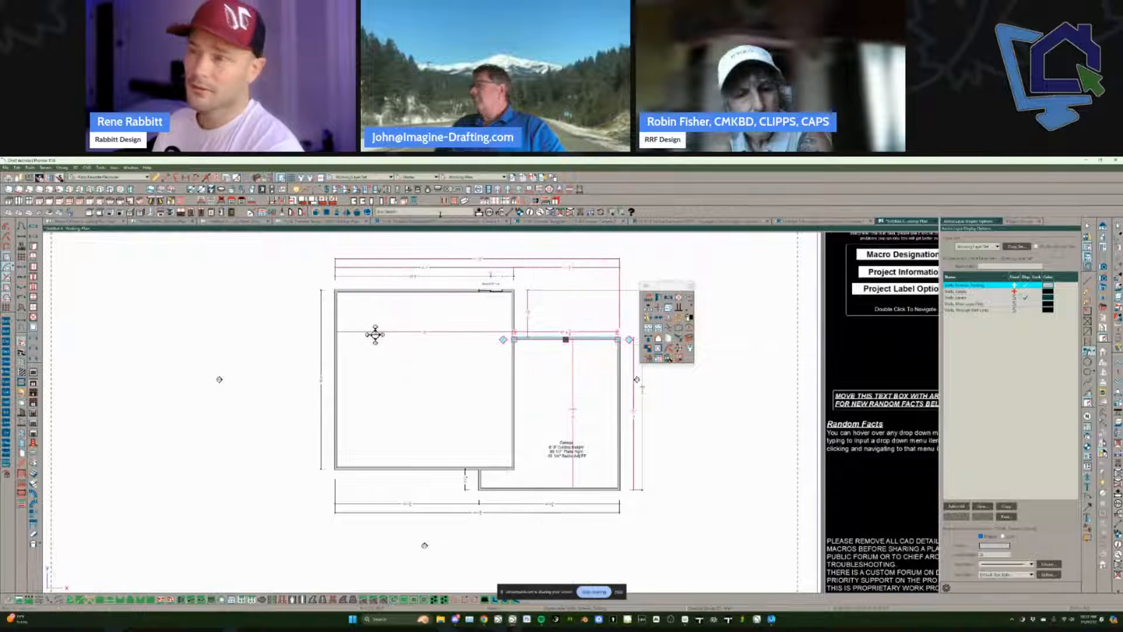
Step: Switch to the Working Roofs Only plan view and enable Make Roof Baseline Polylines in the Build Roof settings
click(467, 178)
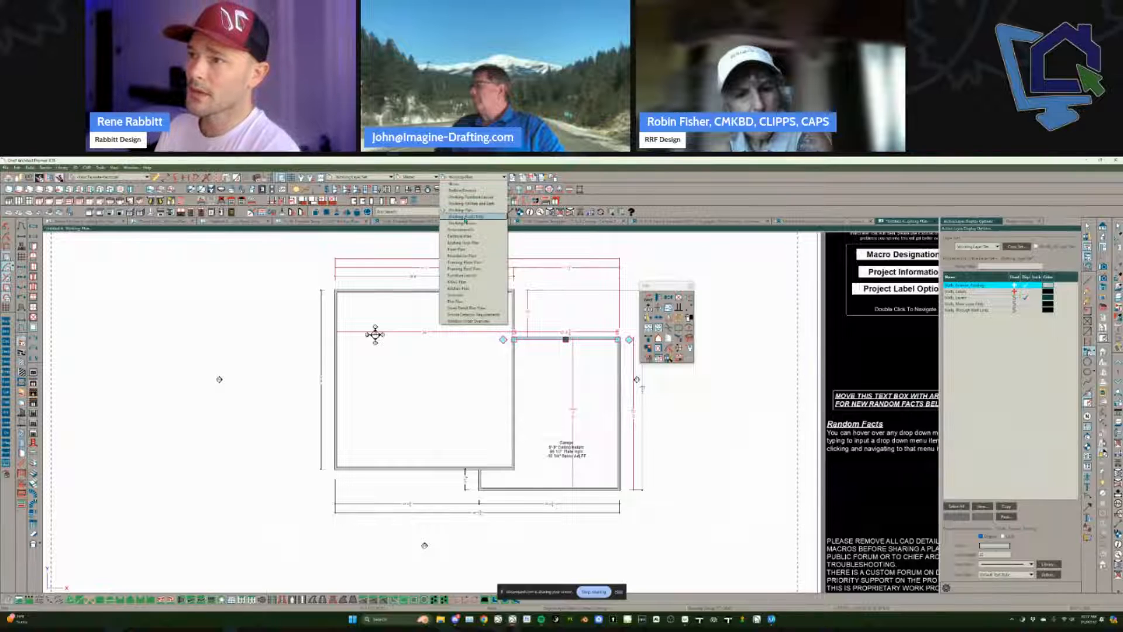
click(469, 218)
click(520, 290)
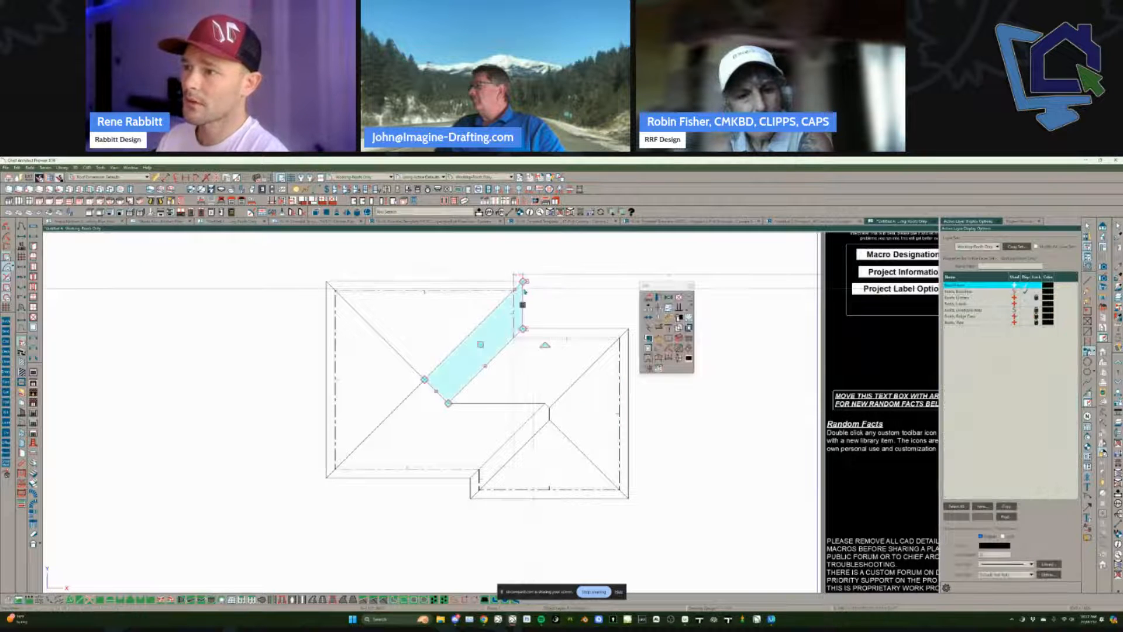
click(29, 167)
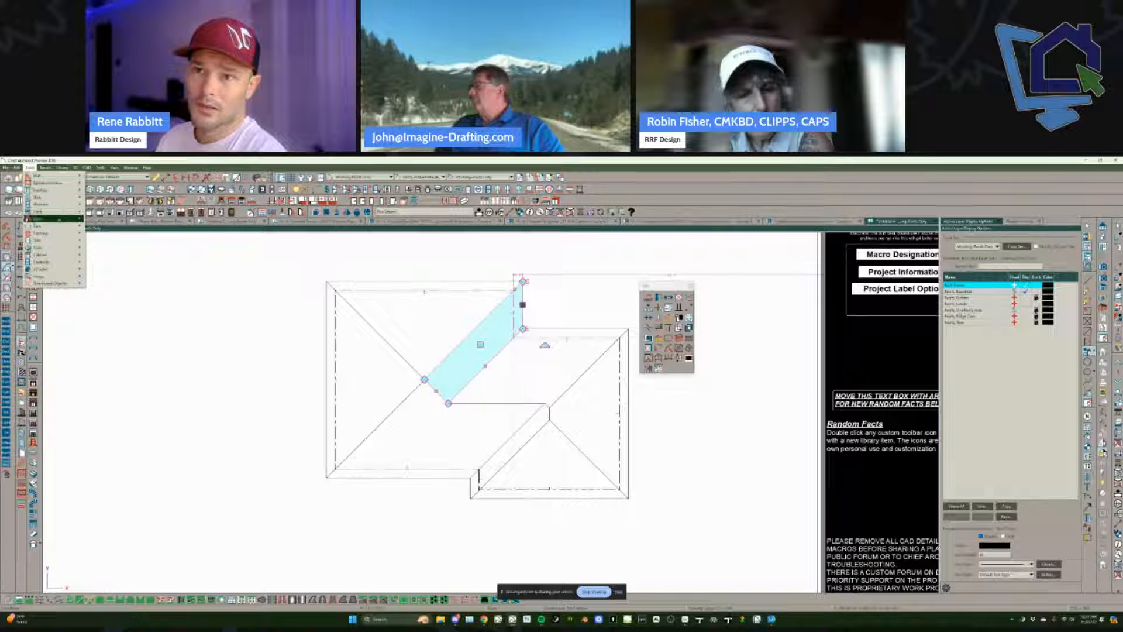
mouse_move(52, 218)
click(115, 218)
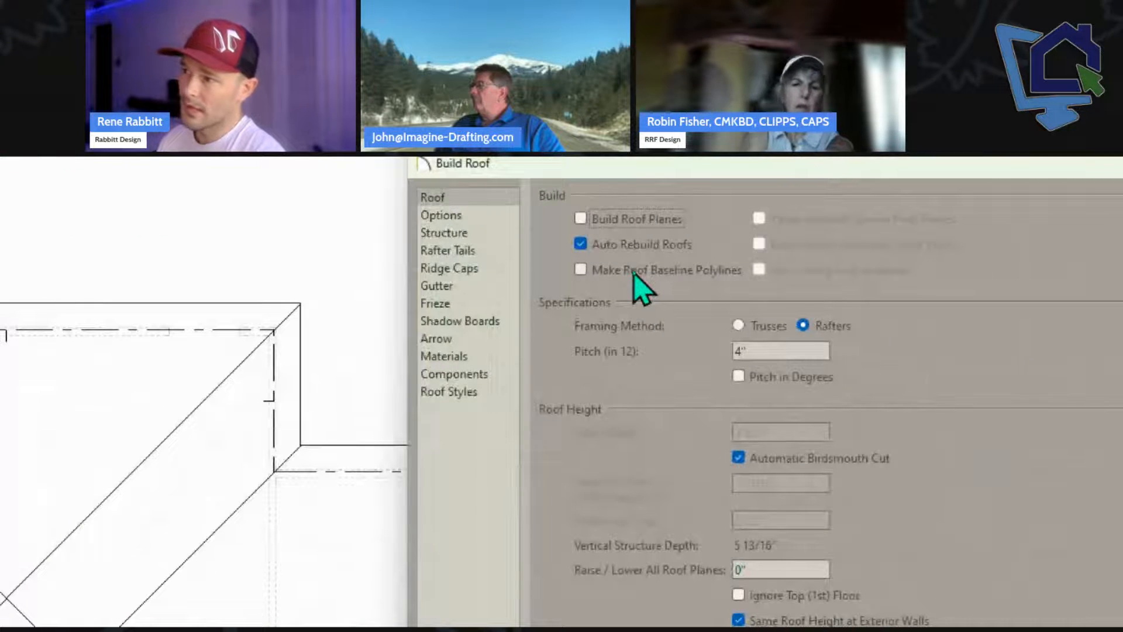
click(635, 271)
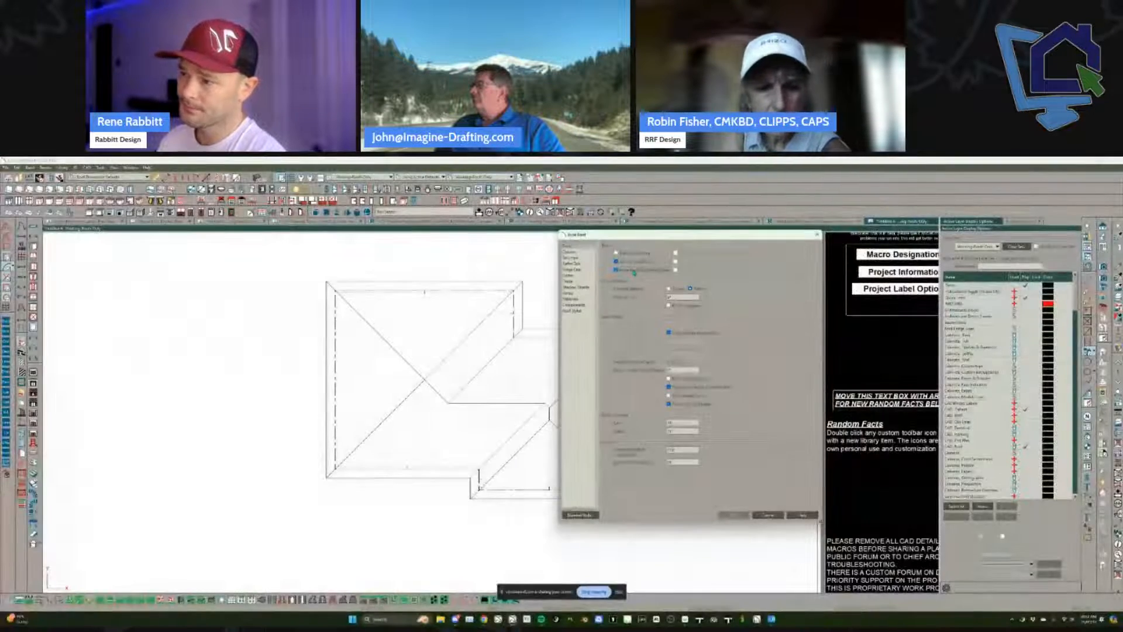
key(Return)
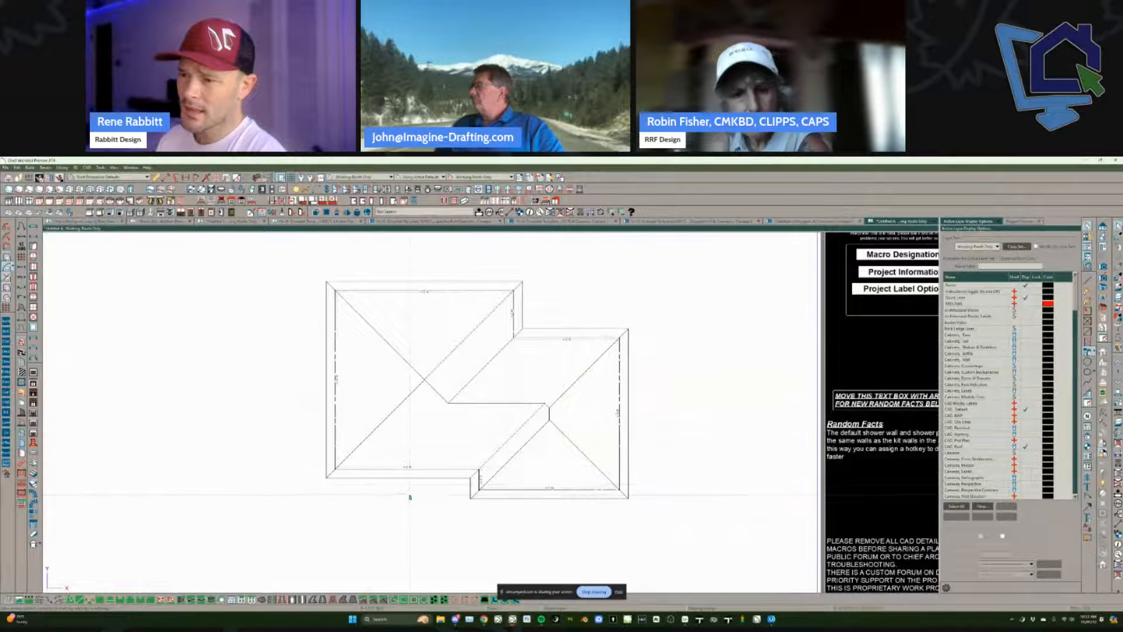
Step: Move the main building's lower edge of the roof baseline polyline outward until it aligns with the garage's lower baseline
scroll(412, 480, up, 2)
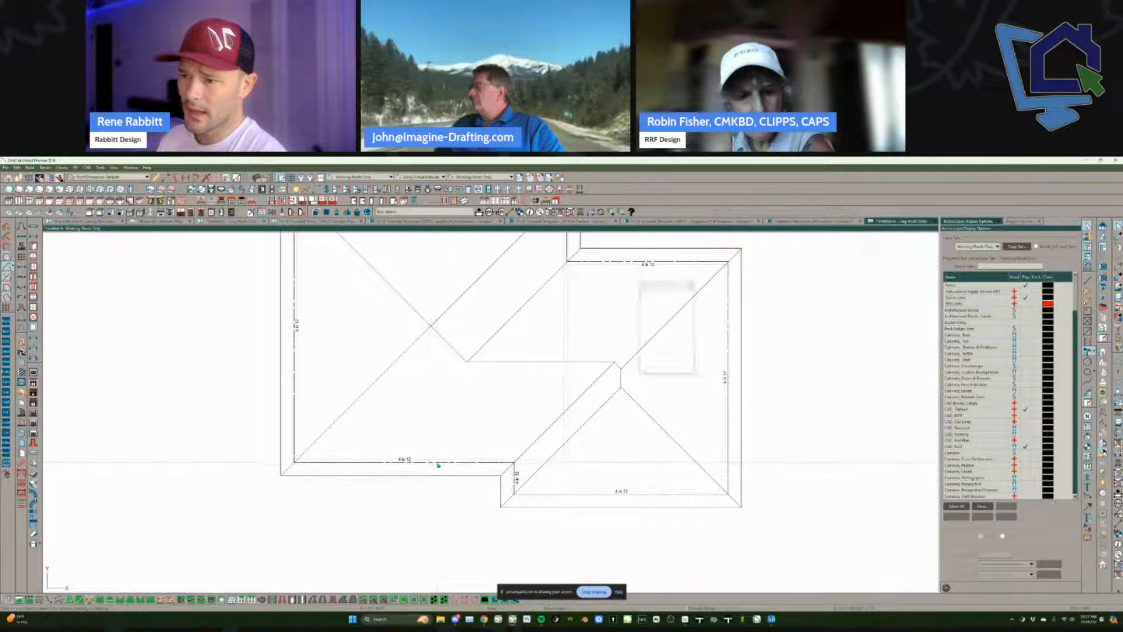
click(438, 465)
key(Tab)
scroll(439, 478, up, 2)
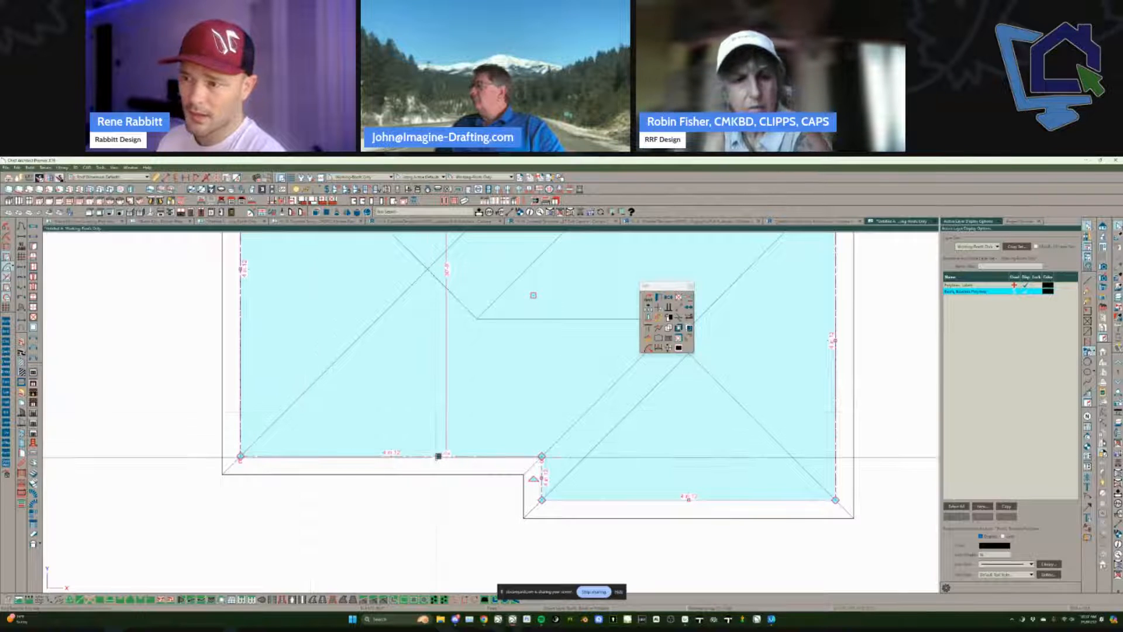
drag(439, 456, 583, 499)
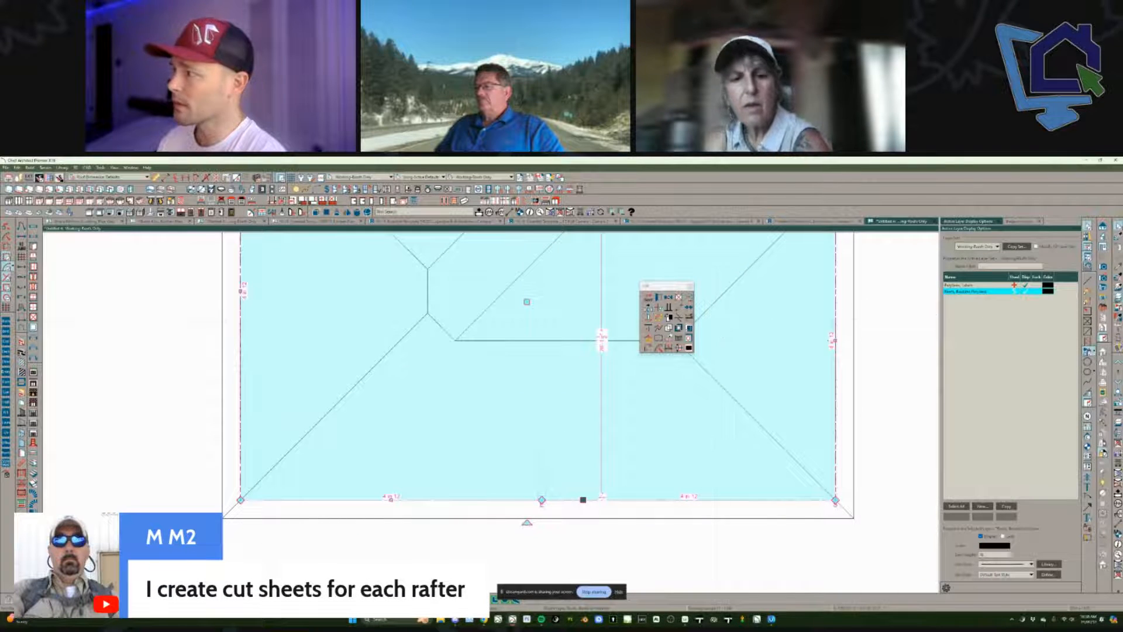
Step: Inspect the extended roof over the recessed wall in a perspective overview and tile that camera view beside the roof plan
click(669, 405)
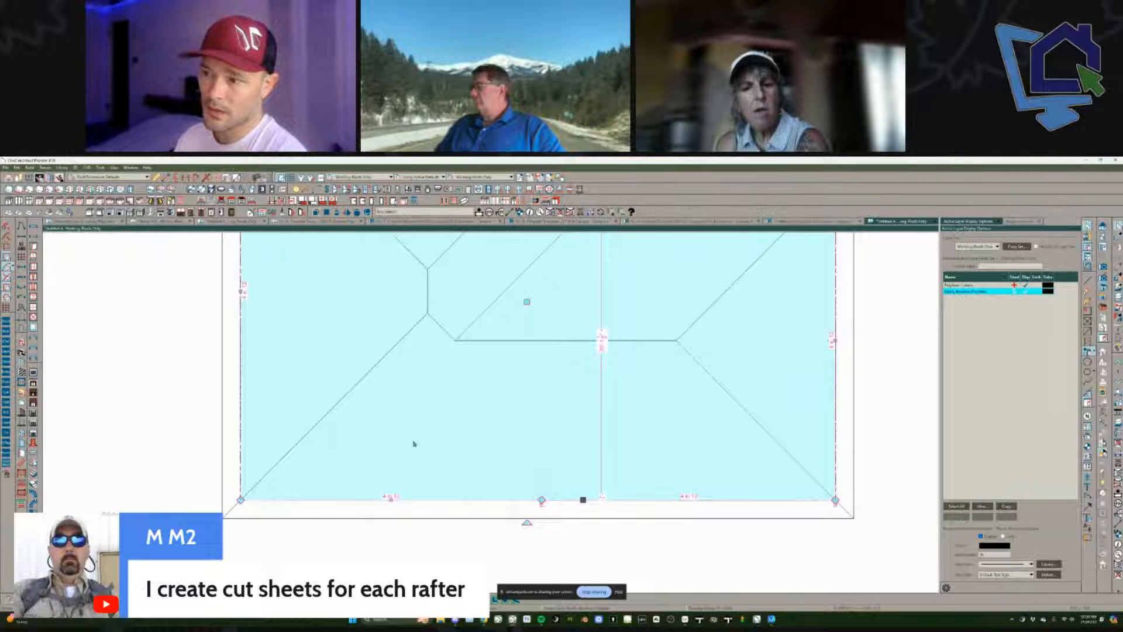
key(Delete)
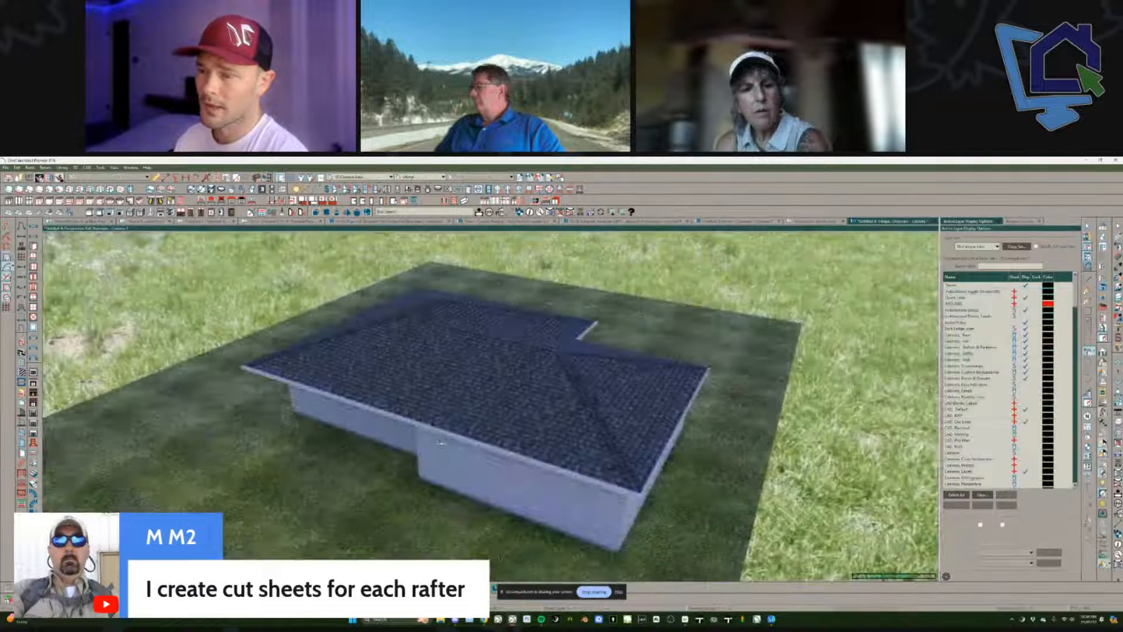
drag(505, 446, 454, 432)
scroll(441, 443, up, 3)
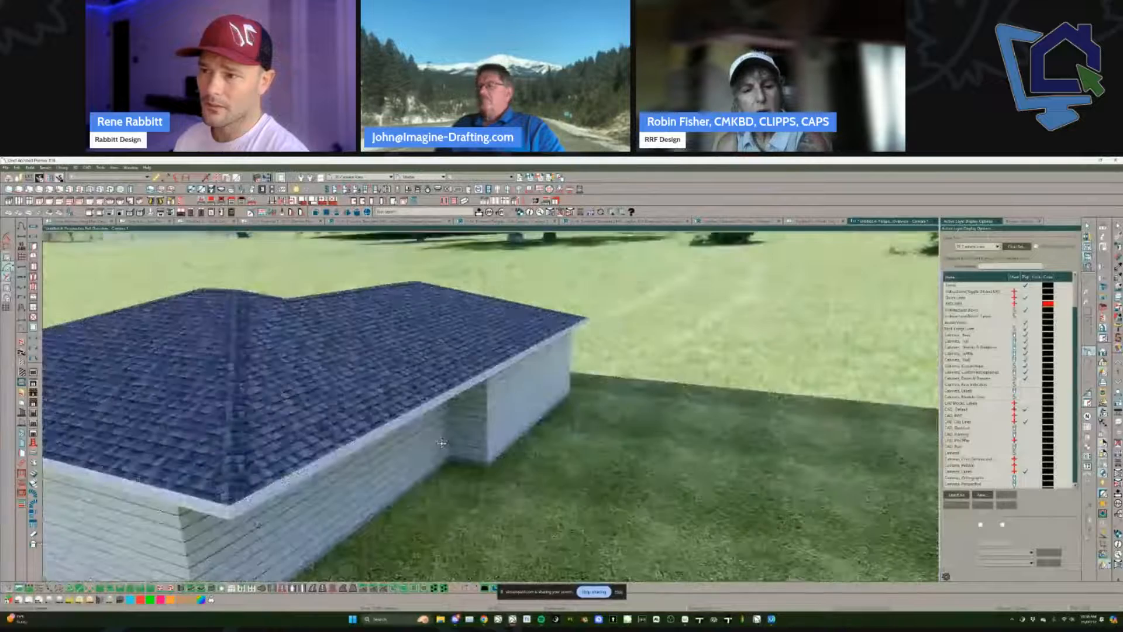
drag(892, 221, 895, 338)
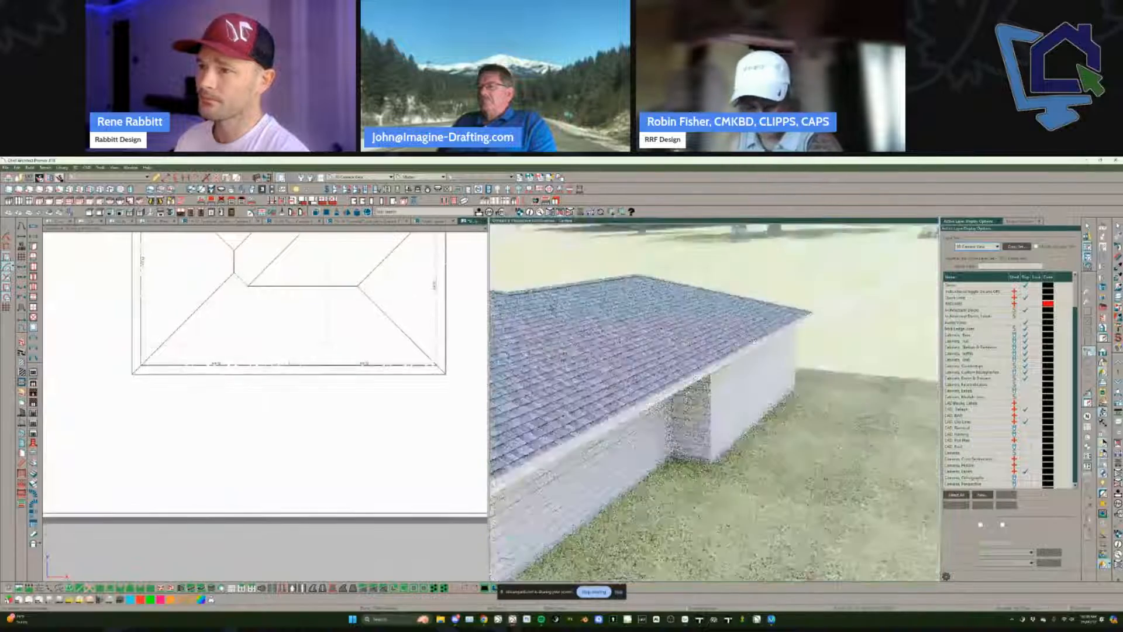
scroll(278, 457, up, 3)
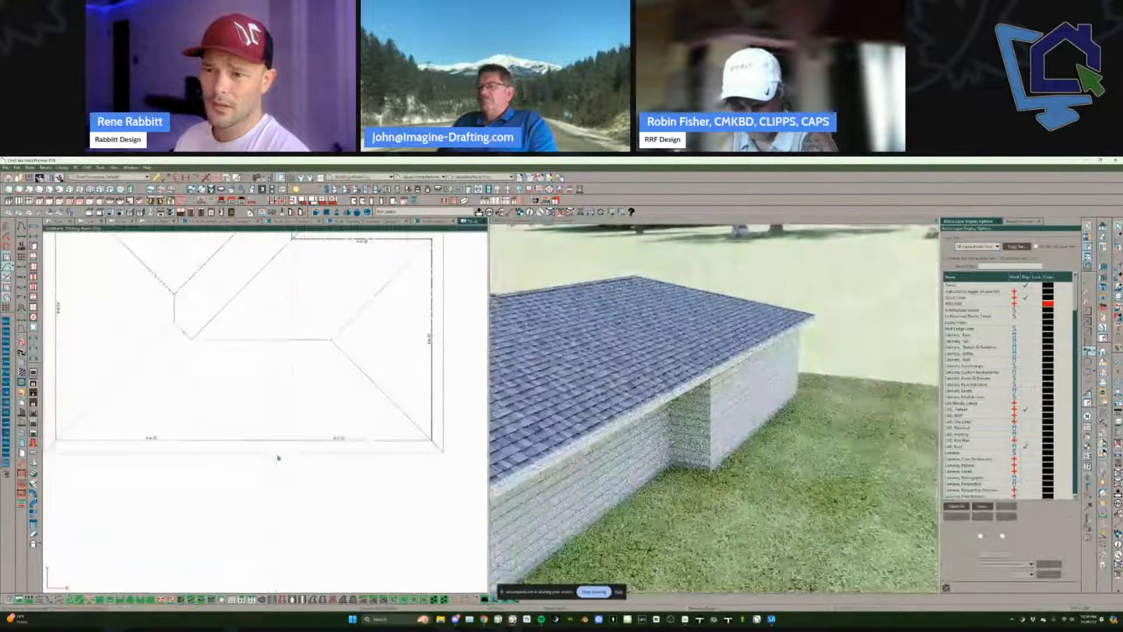
Step: Open the Build Roof settings and accept them to rebuild the roof
key(alt+b)
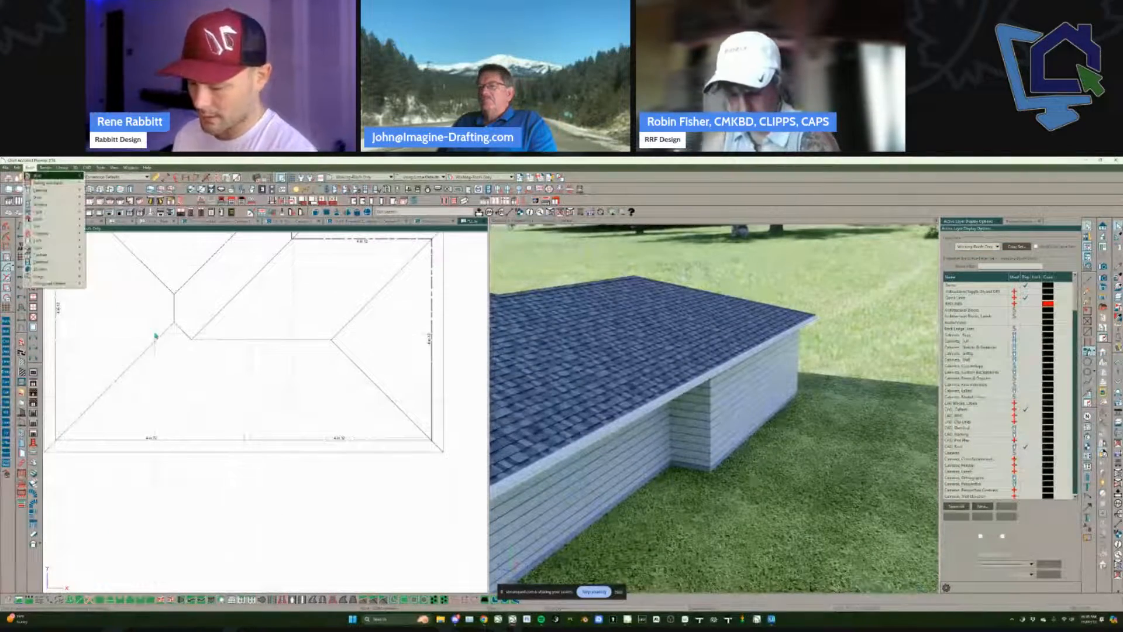
key(r)
key(b)
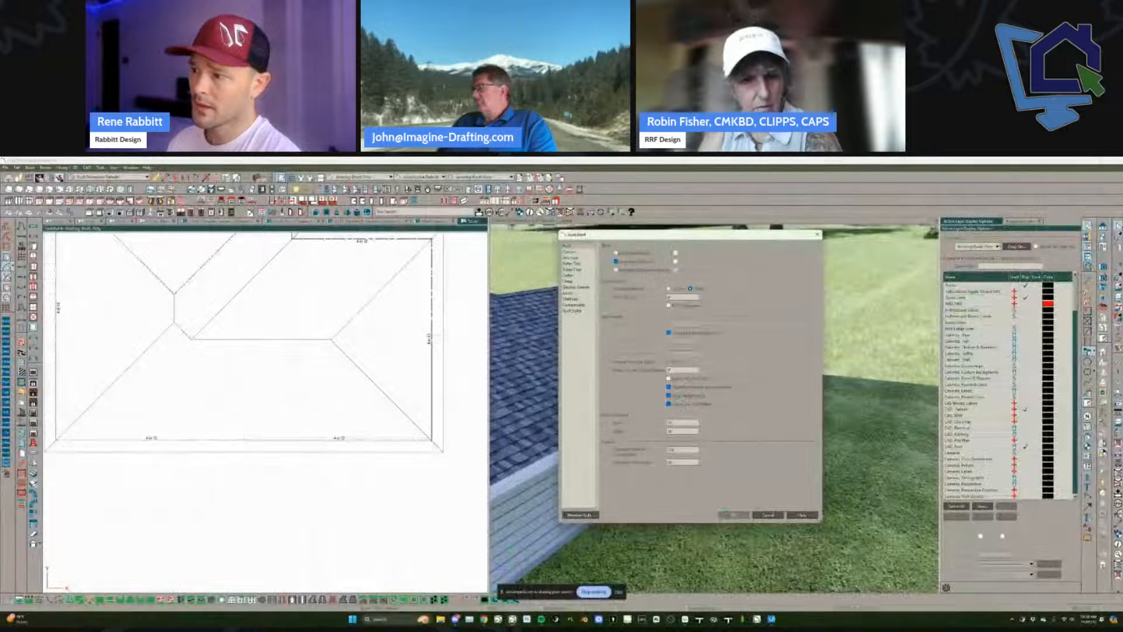
click(726, 513)
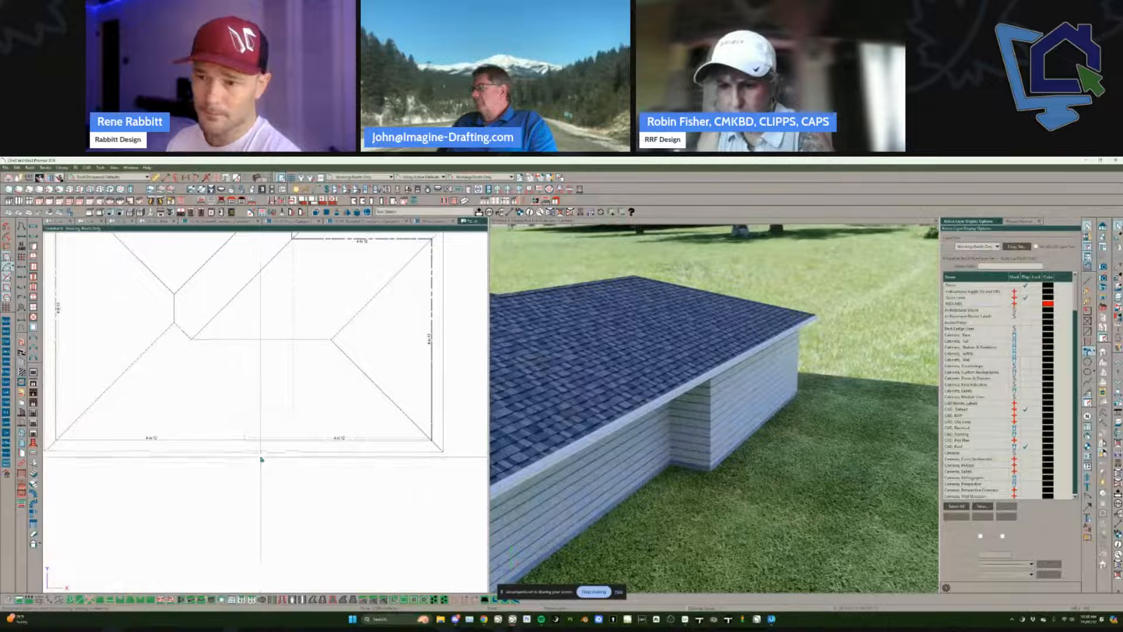
click(306, 452)
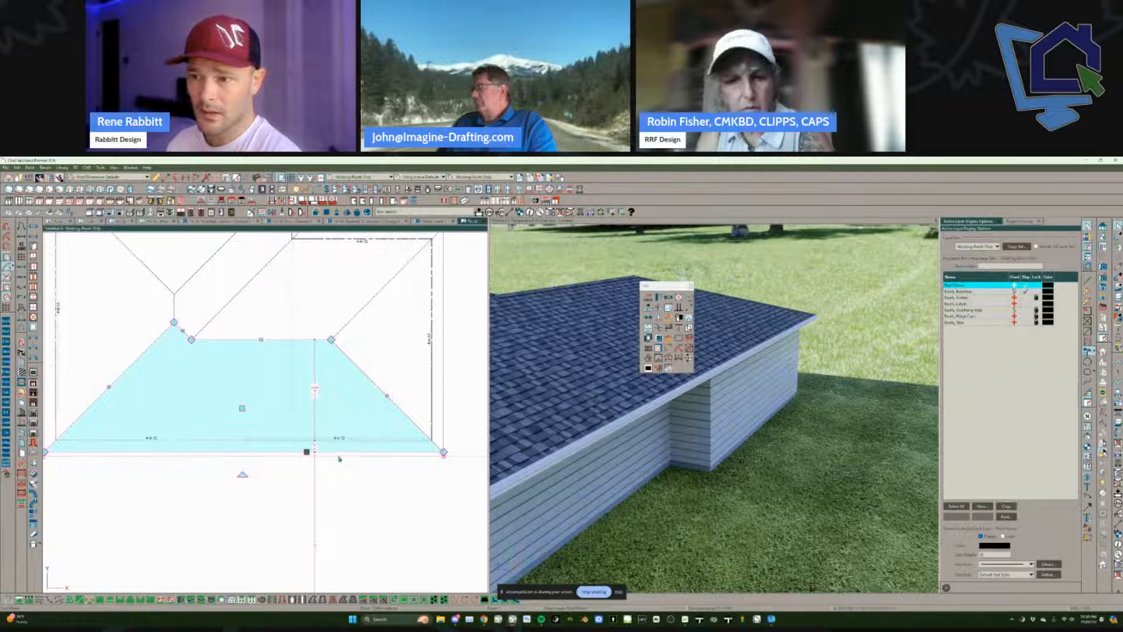
click(326, 449)
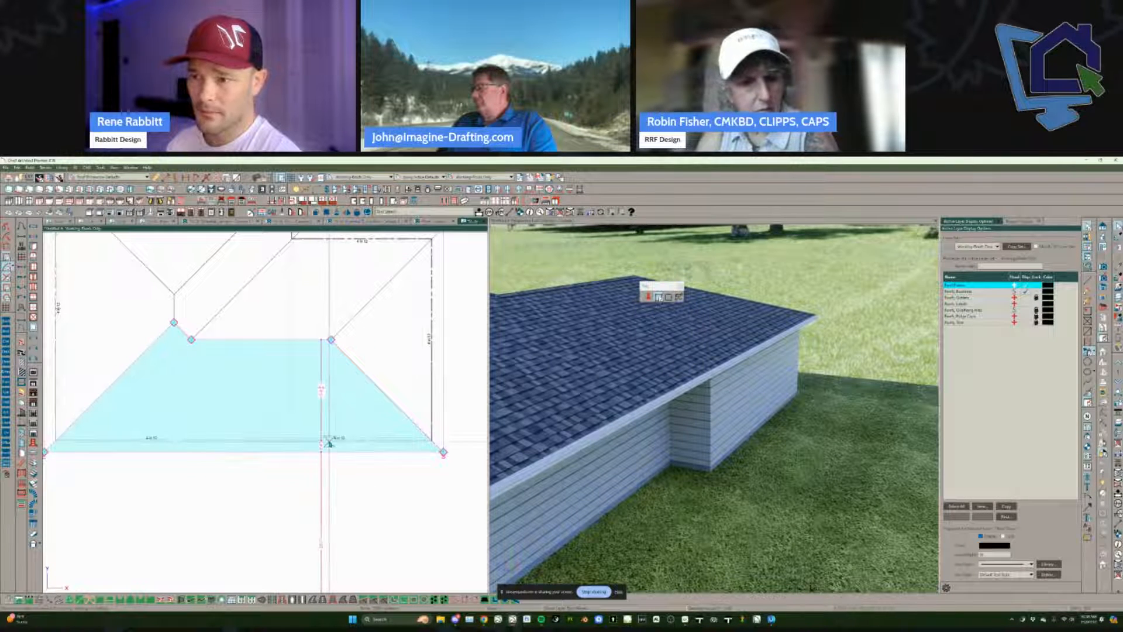
scroll(329, 442, up, 2)
scroll(329, 441, down, 1)
click(329, 442)
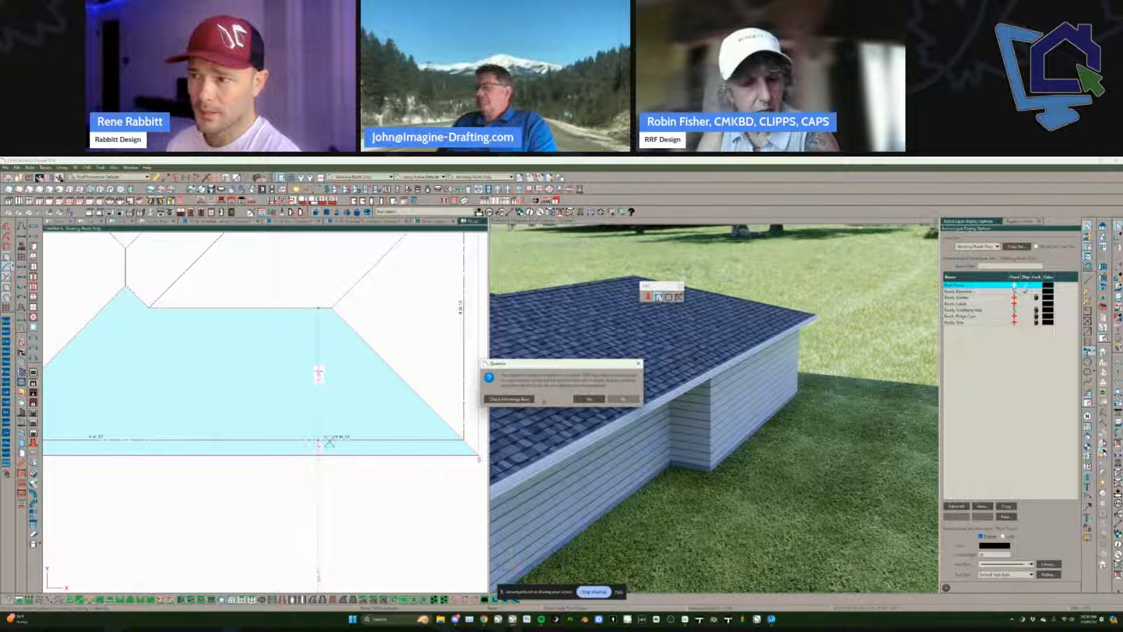
click(623, 401)
key(Escape)
Step: Break the lower edge of the roof baseline polyline along the garage side and move the garage segment outward to form a jog
scroll(330, 436, up, 2)
click(336, 447)
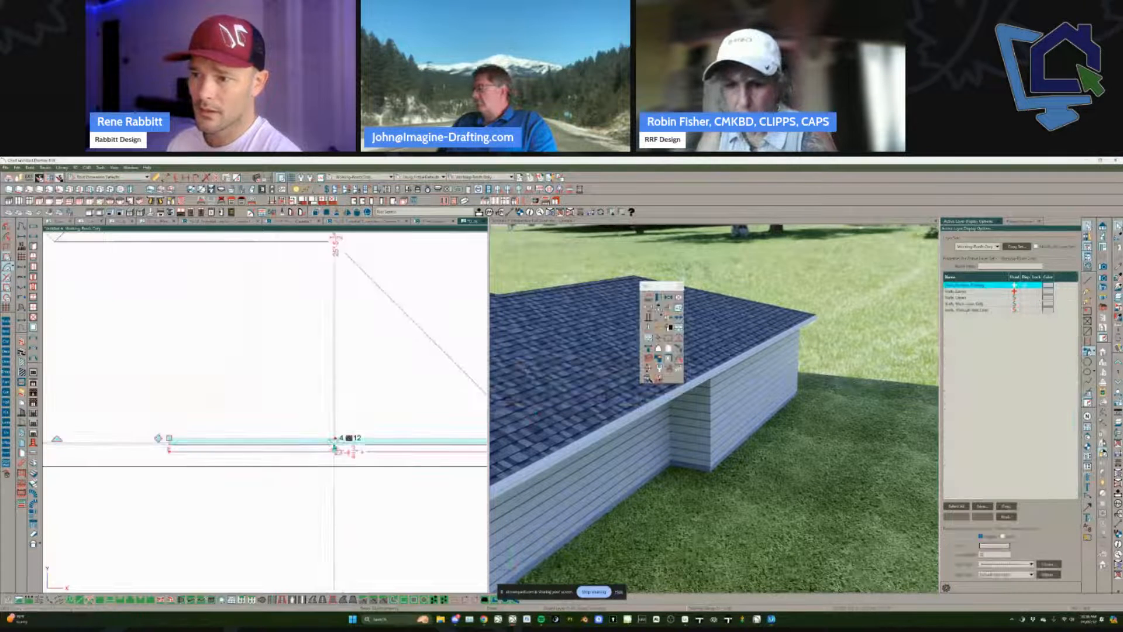
key(Tab)
key(3)
click(327, 444)
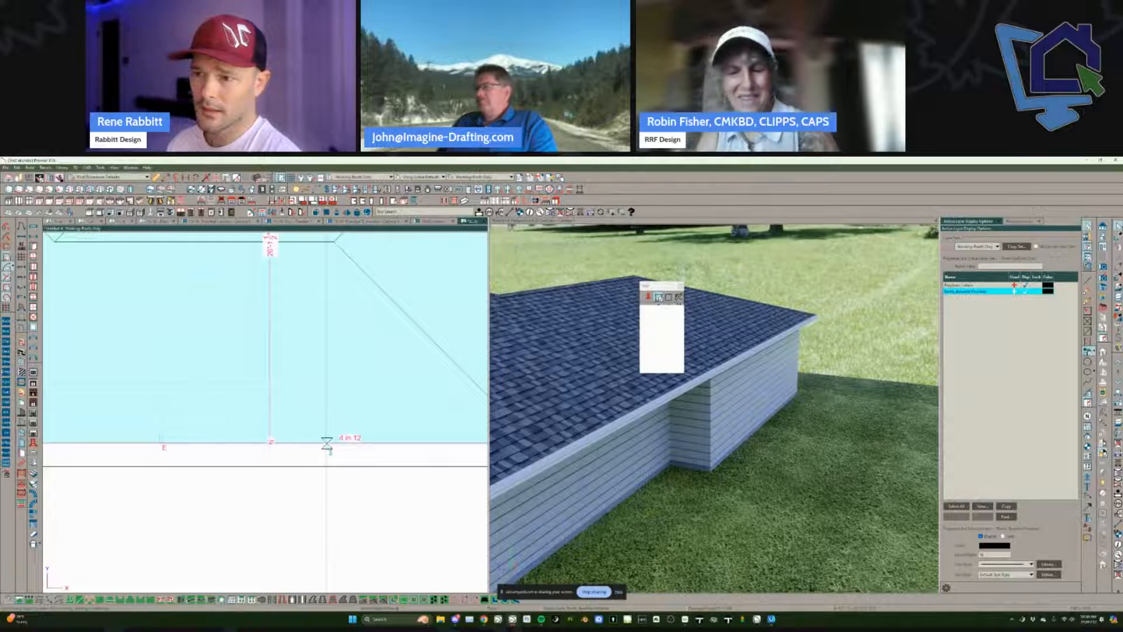
drag(338, 443, 338, 482)
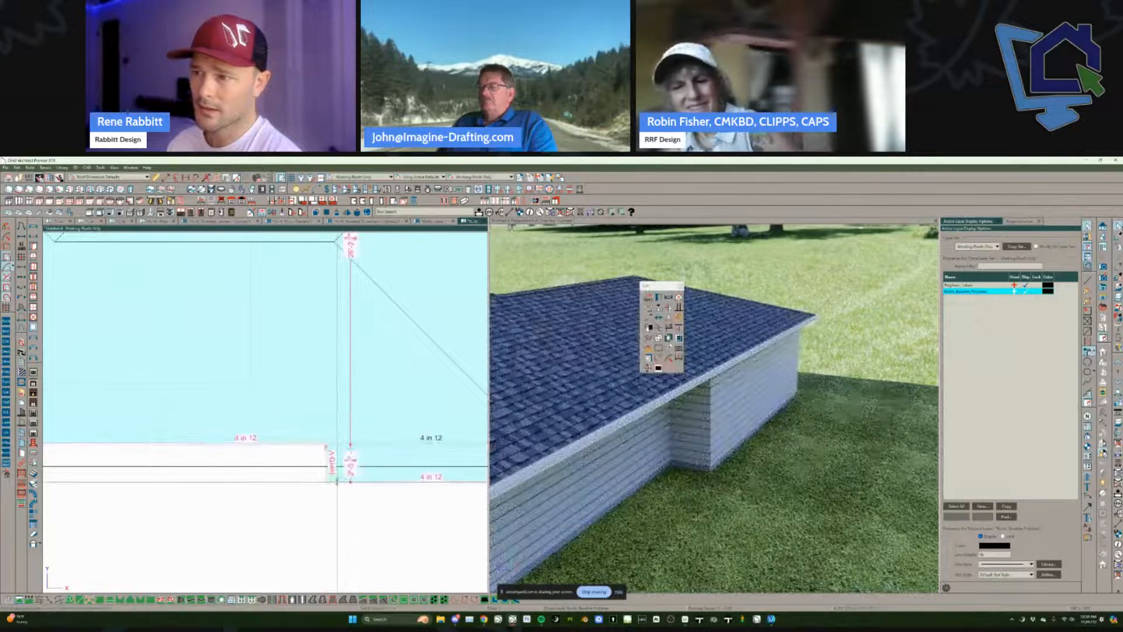
Step: Check the stepped eave in 3D and change the garage's outer end edge of the roof baseline polyline to Full Gable Wall
middle_drag(701, 368, 906, 567)
middle_drag(640, 406, 712, 451)
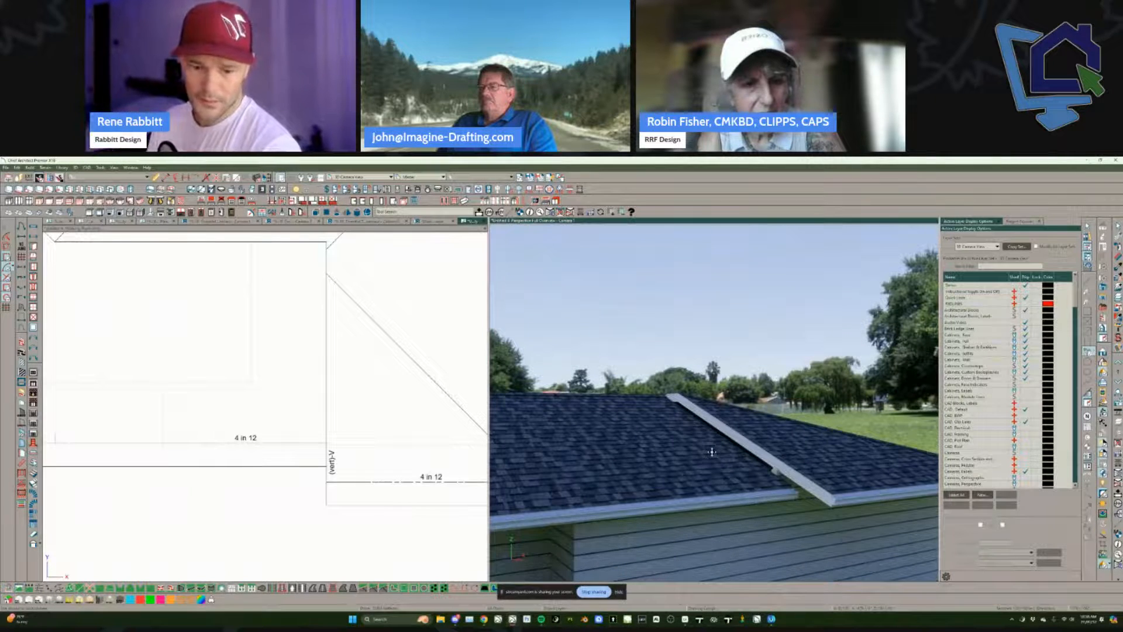
middle_drag(709, 444, 765, 468)
click(765, 468)
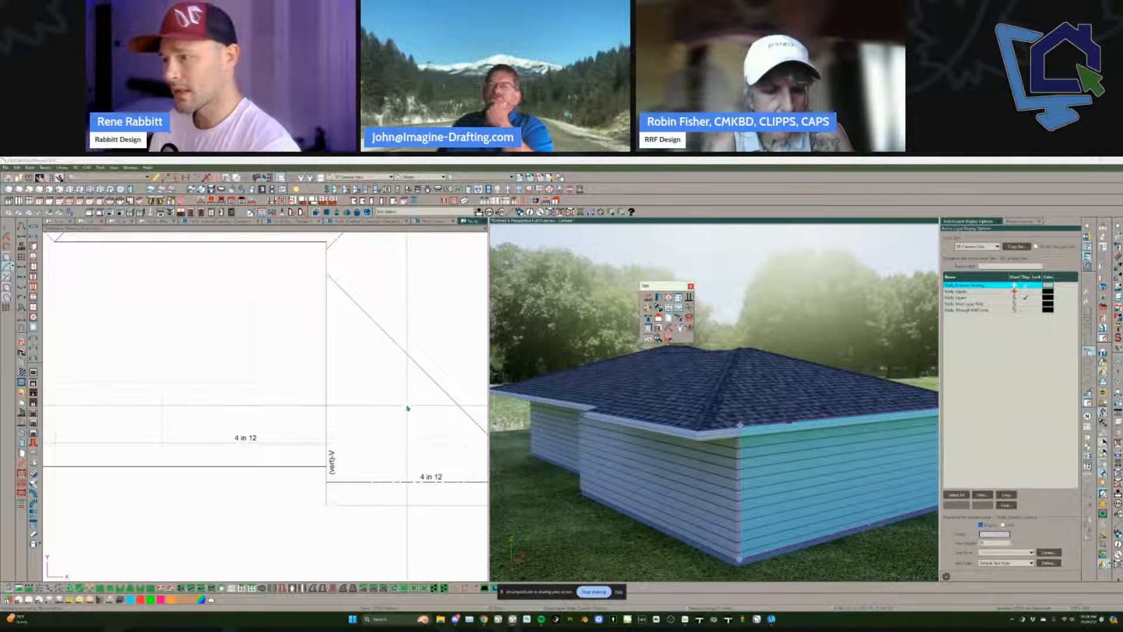
click(377, 505)
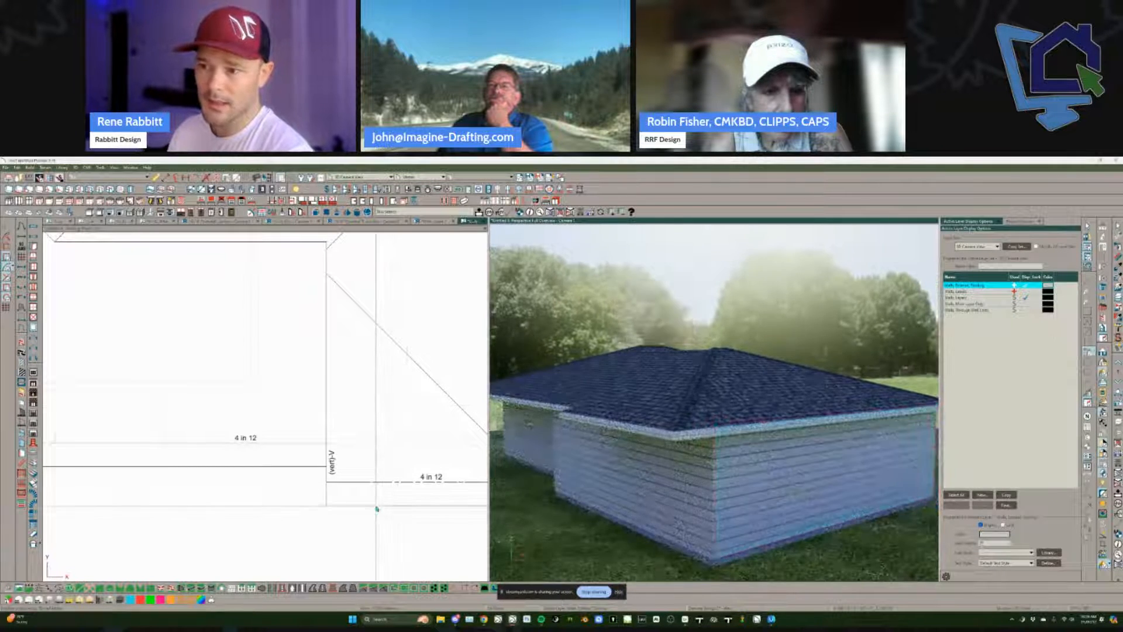
click(383, 482)
scroll(447, 398, down, 1)
middle_drag(450, 398, 248, 491)
click(315, 373)
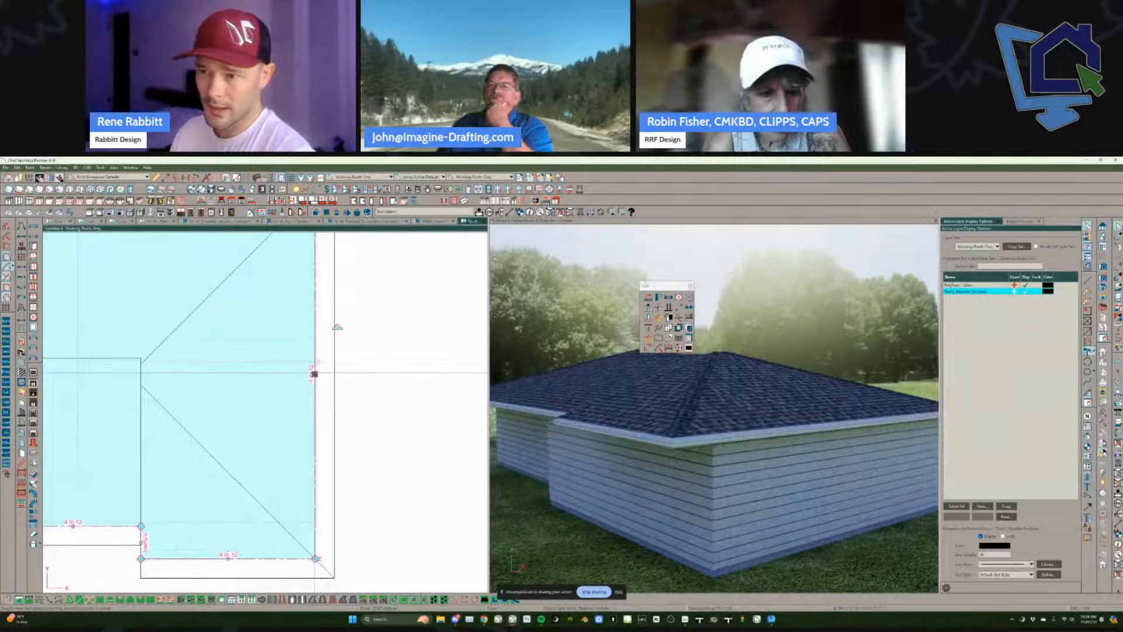
scroll(319, 373, up, 2)
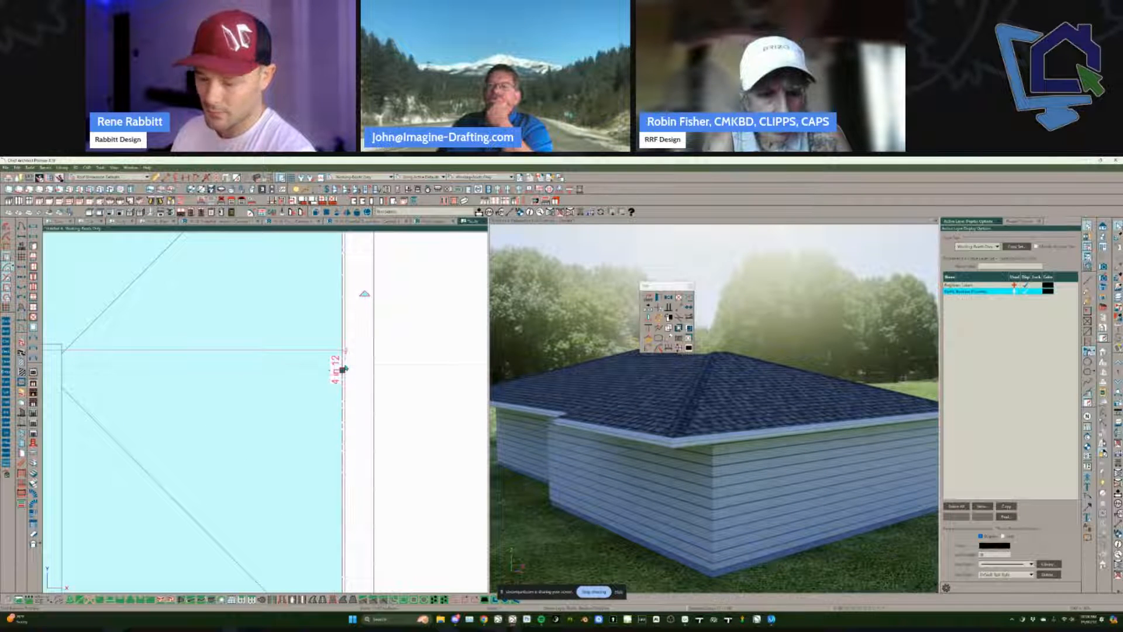
double_click(345, 369)
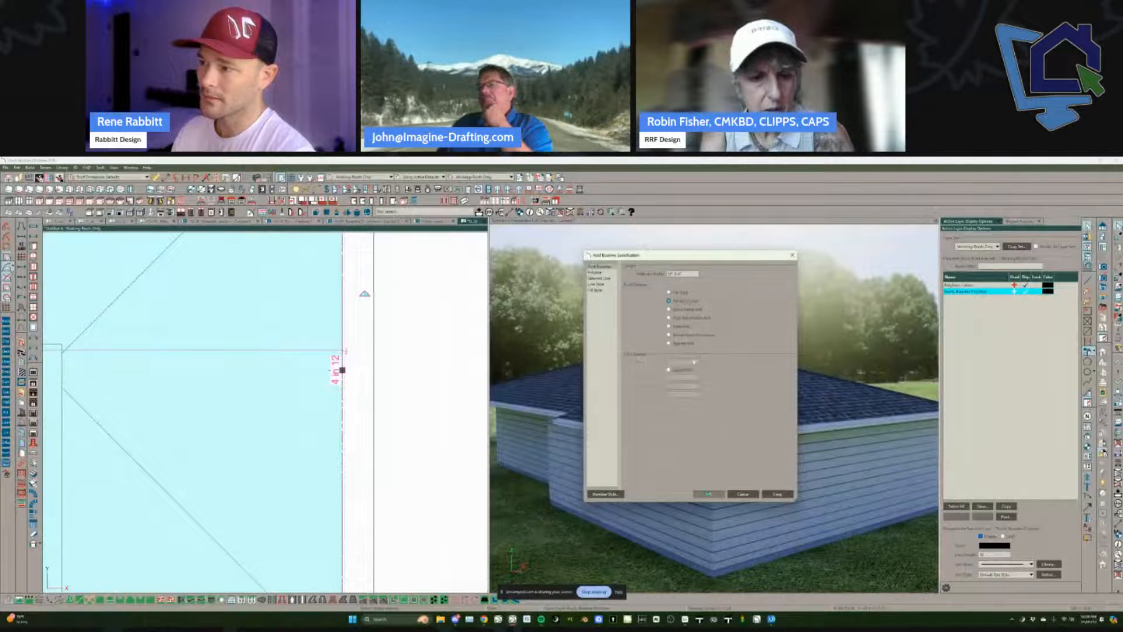
click(708, 493)
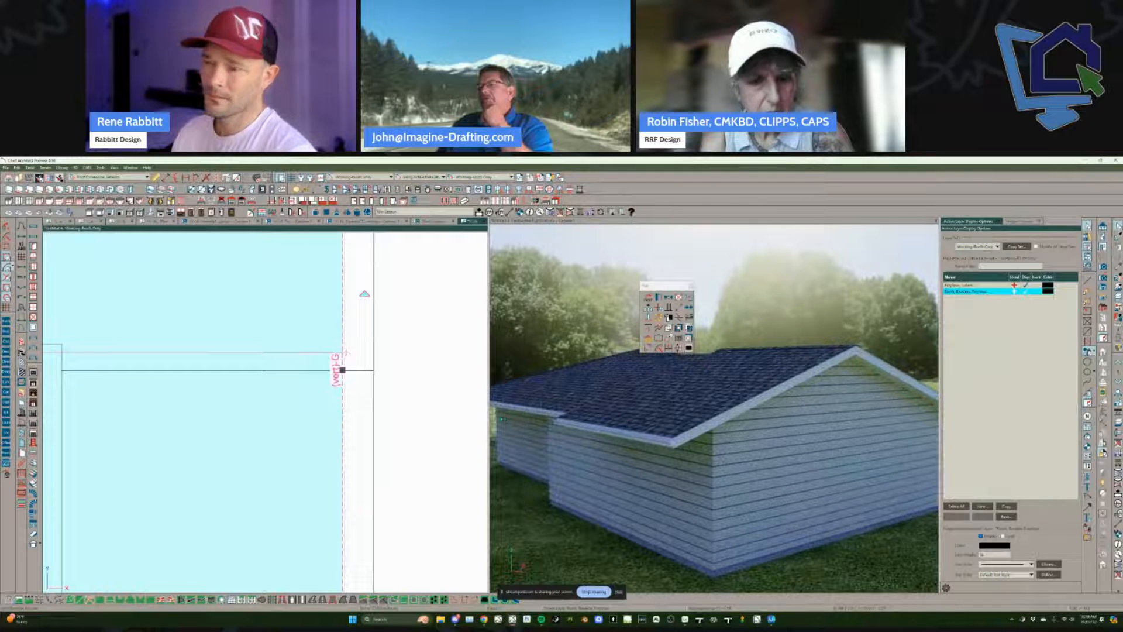
Step: Change the short jog segment of the roof baseline polyline to Full Gable Wall and view the result in the perspective overview
scroll(351, 433, down, 3)
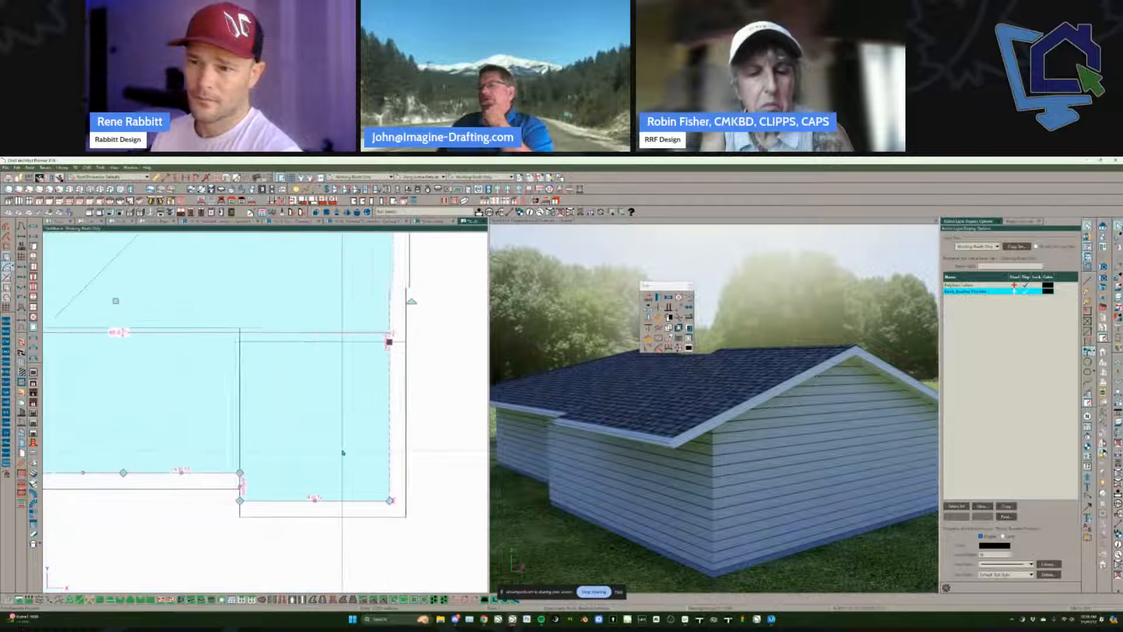
scroll(343, 452, up, 5)
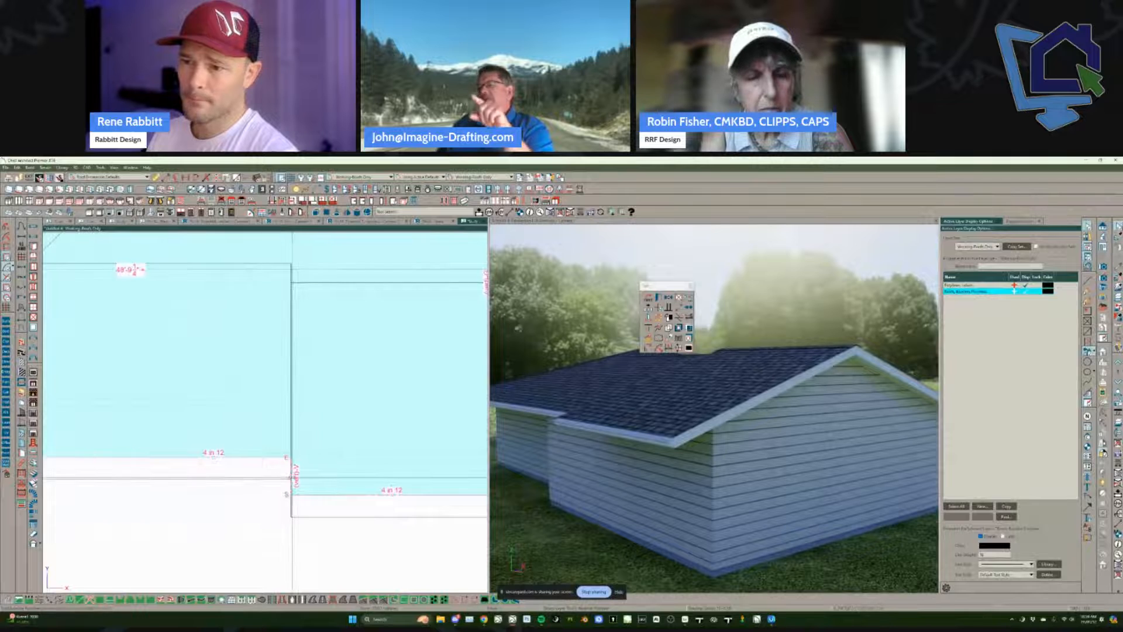
double_click(288, 492)
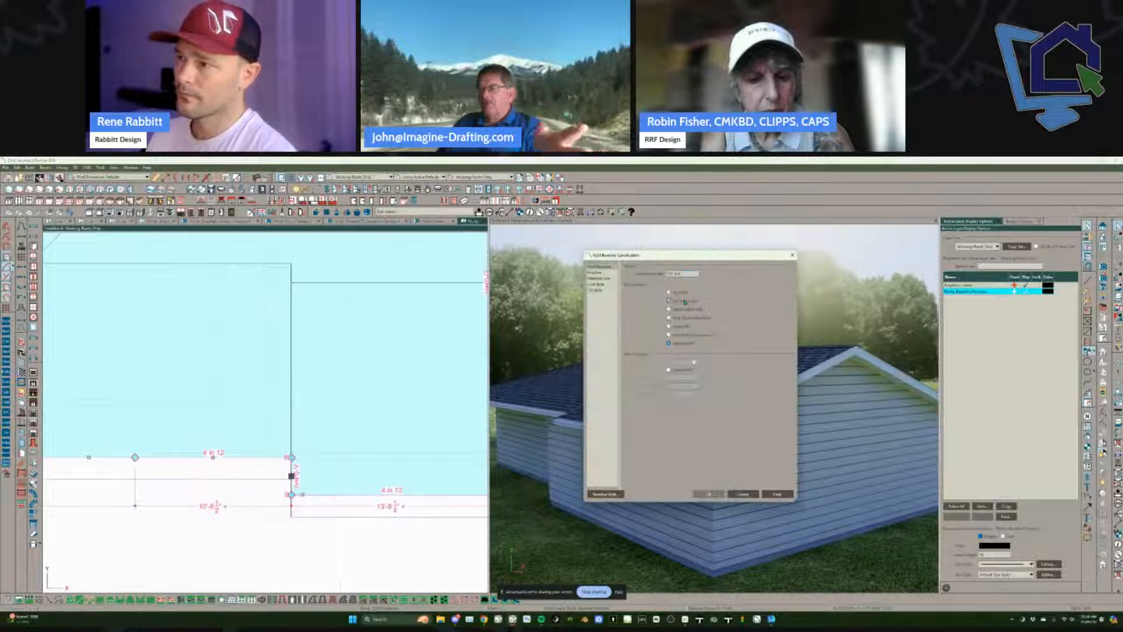
click(709, 494)
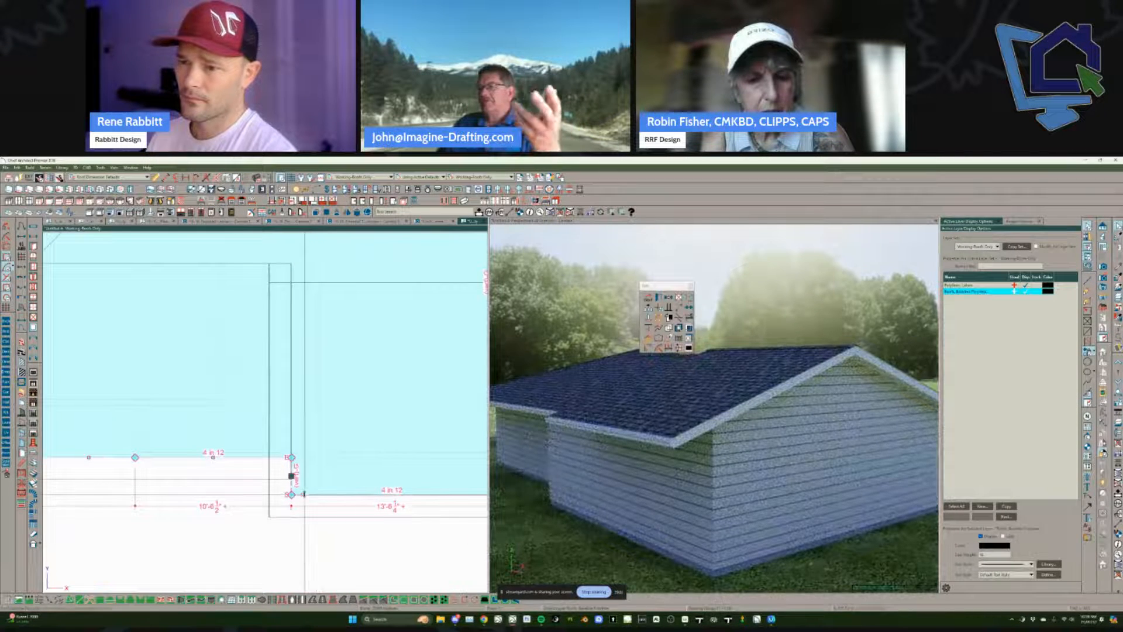
click(304, 494)
scroll(611, 446, down, 2)
middle_drag(607, 450, 667, 465)
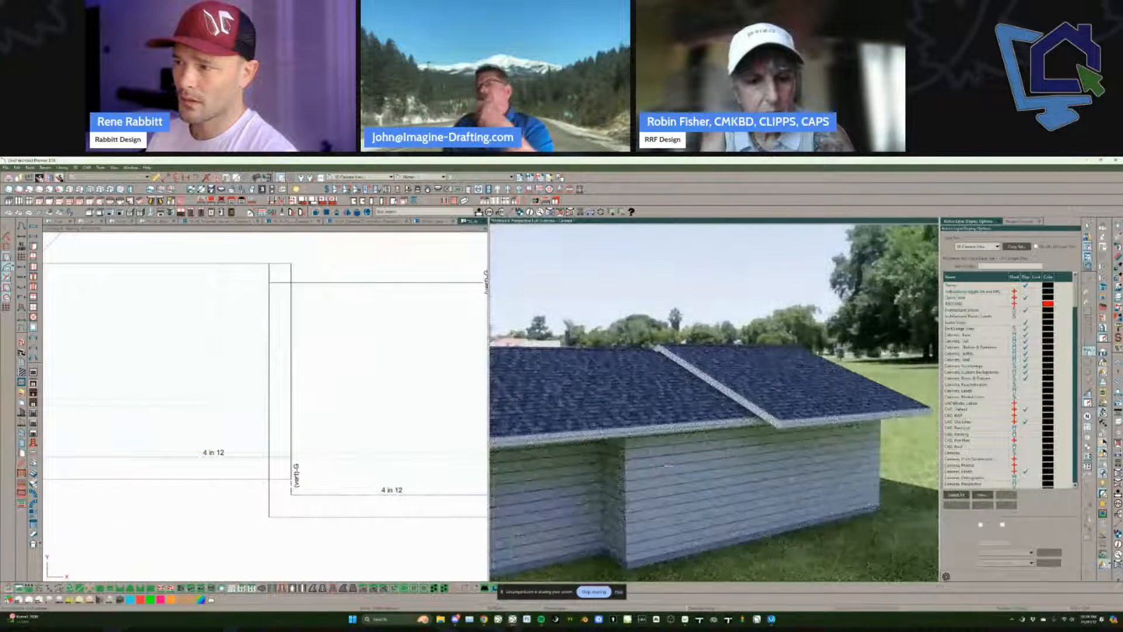
Step: Set the garage's lower roof baseline segment to Extend Slope Downward and inspect the extended eave in the perspective overview
click(392, 495)
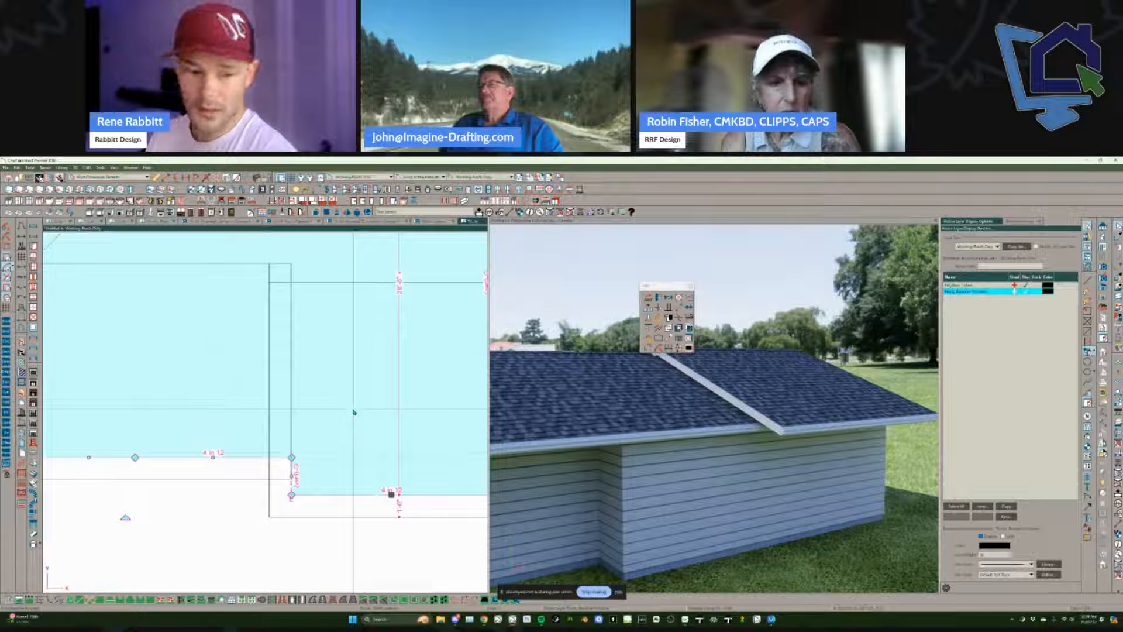
double_click(389, 464)
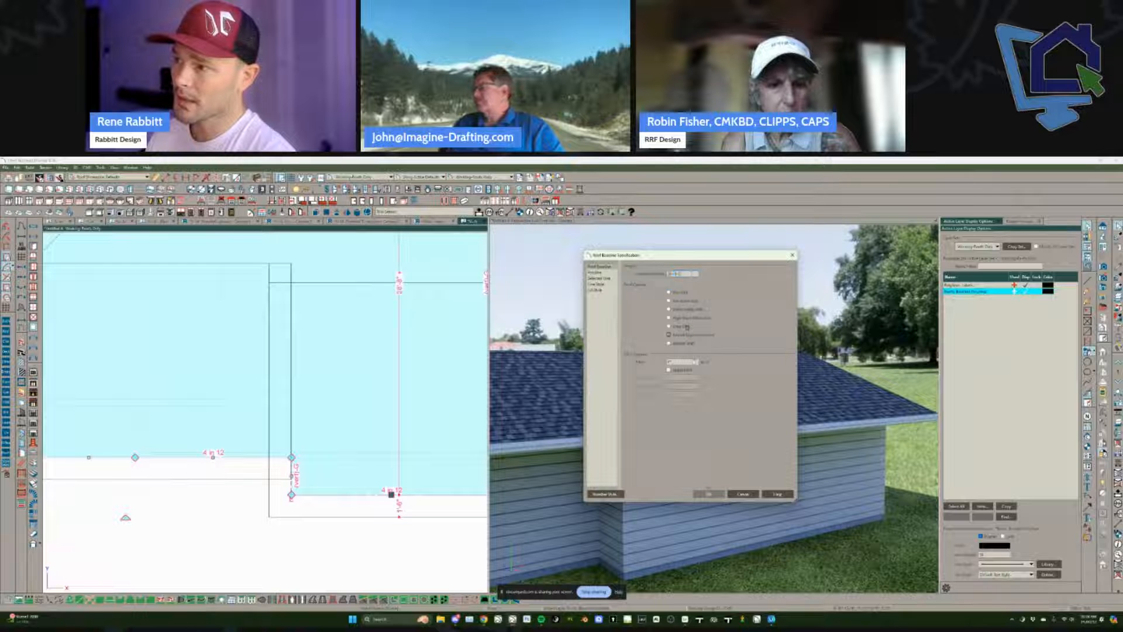
click(714, 494)
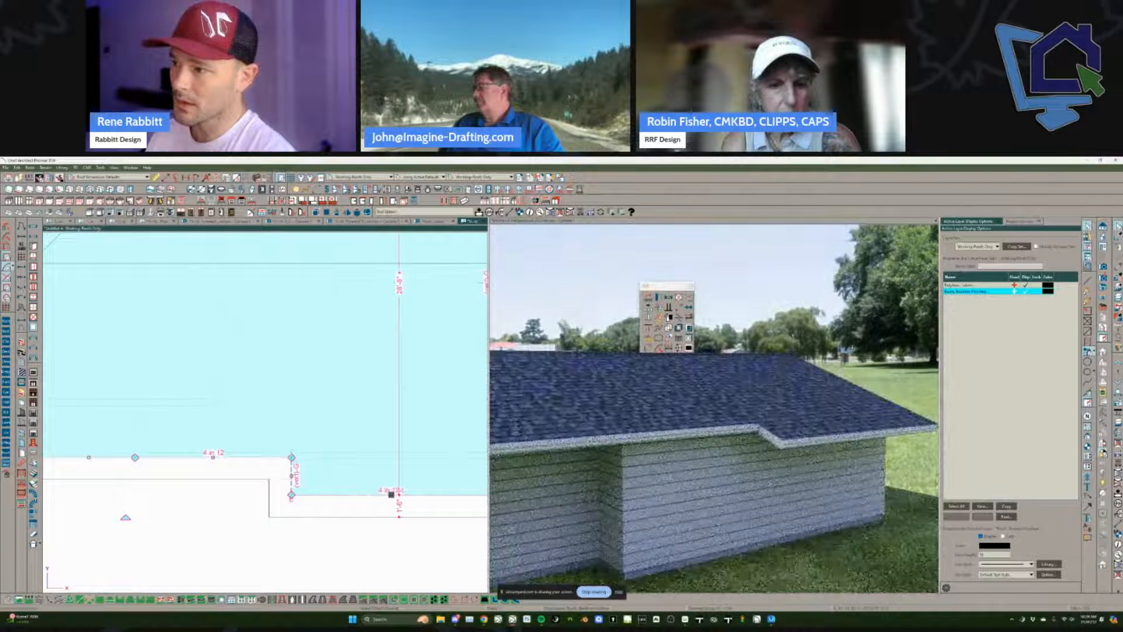
middle_drag(392, 495, 428, 495)
click(753, 485)
middle_drag(753, 485, 739, 403)
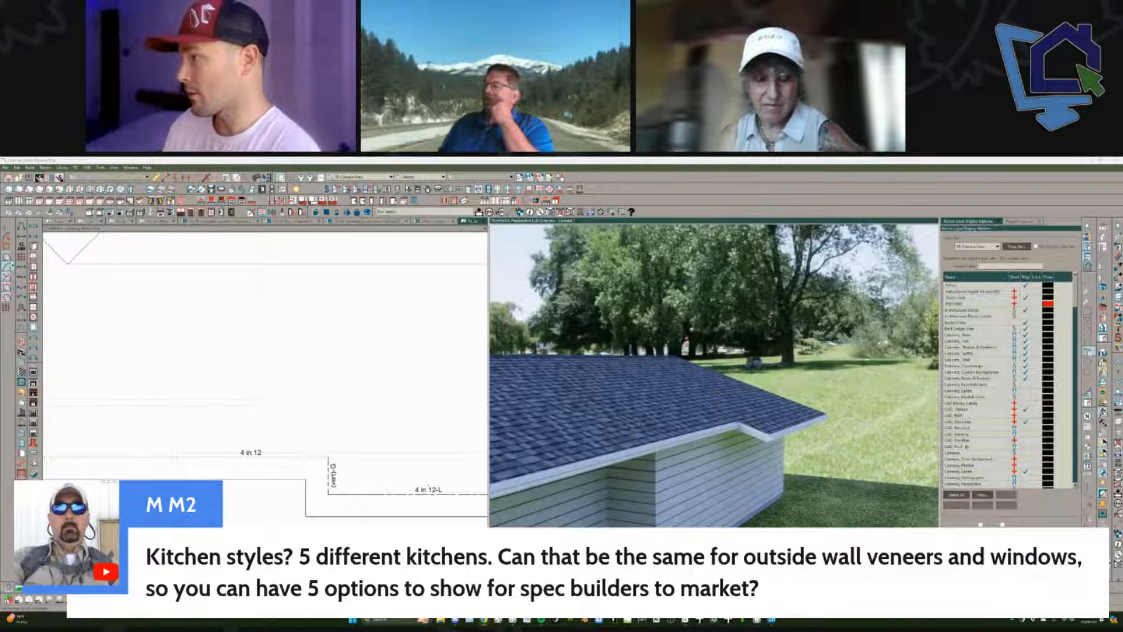
Step: Open the Library Browser
click(1088, 237)
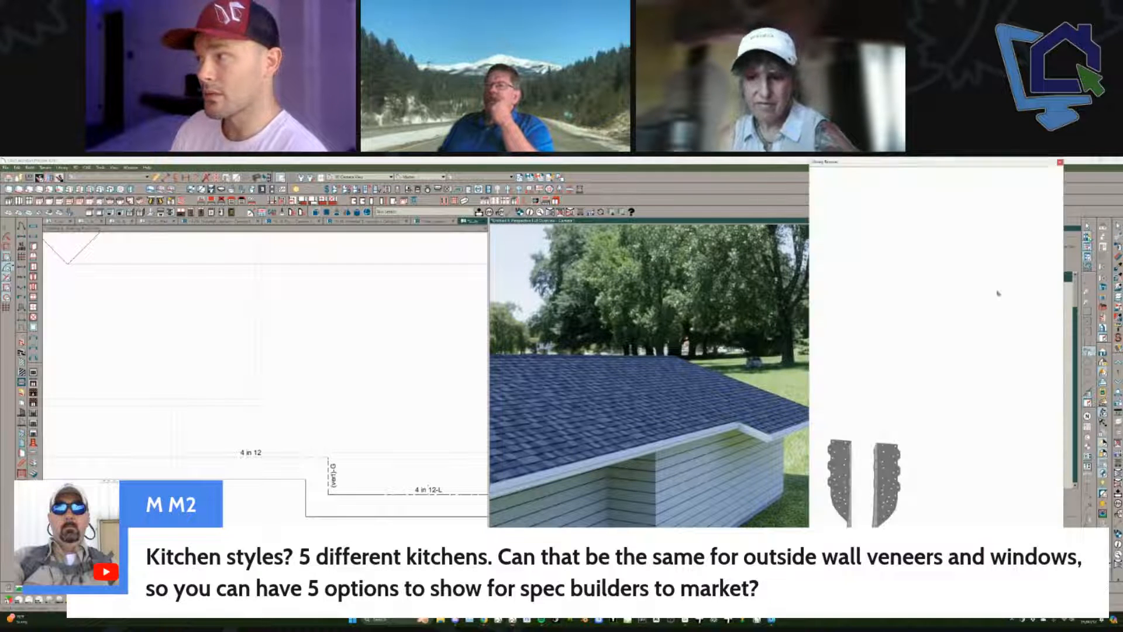